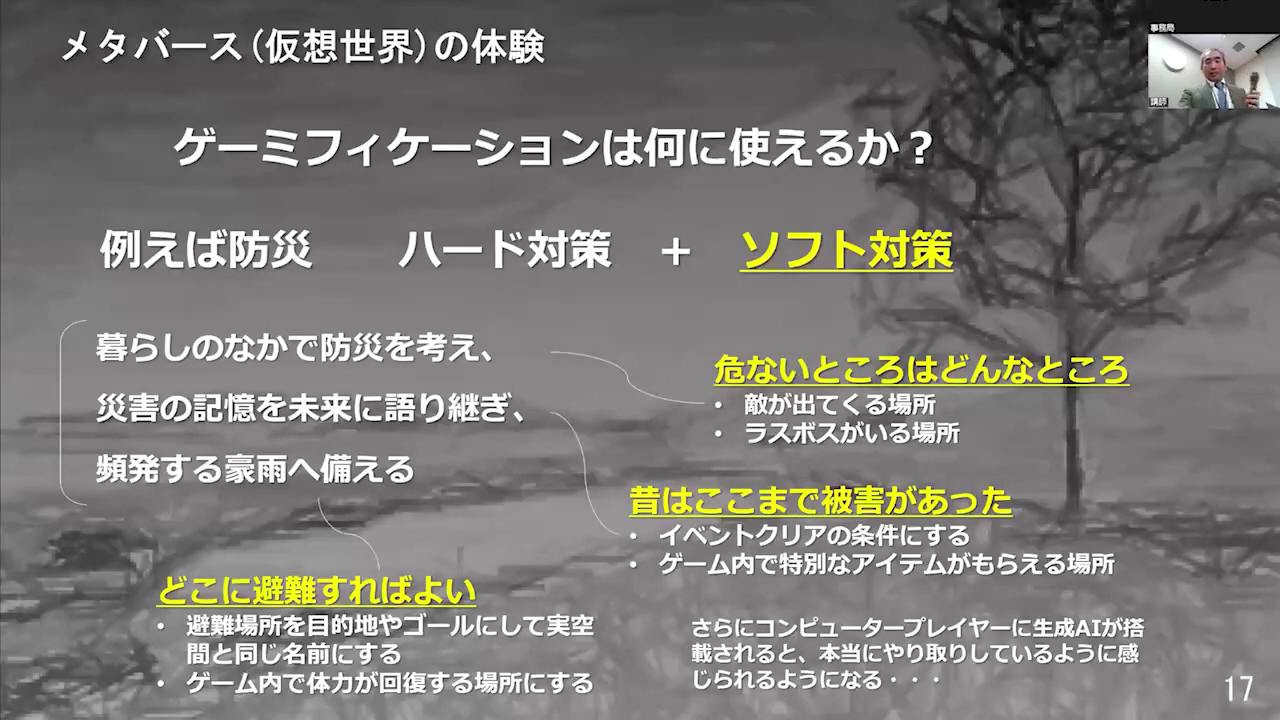
key(Right)
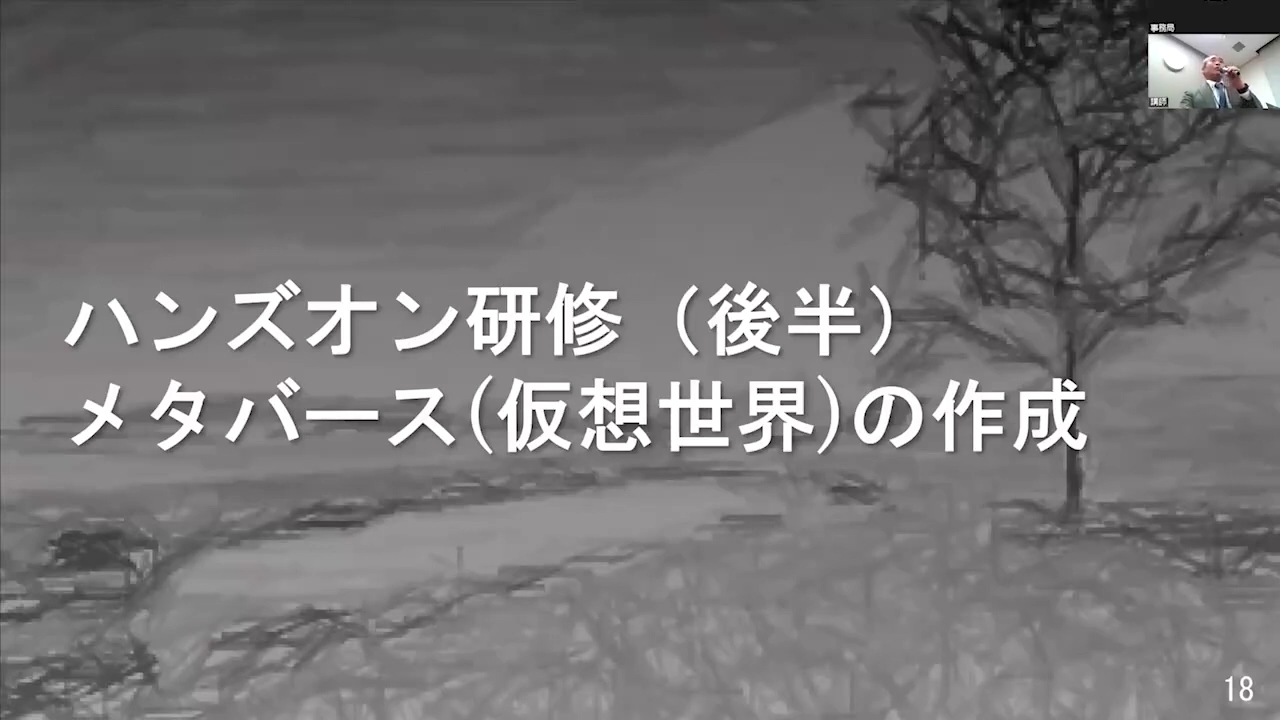
key(Right)
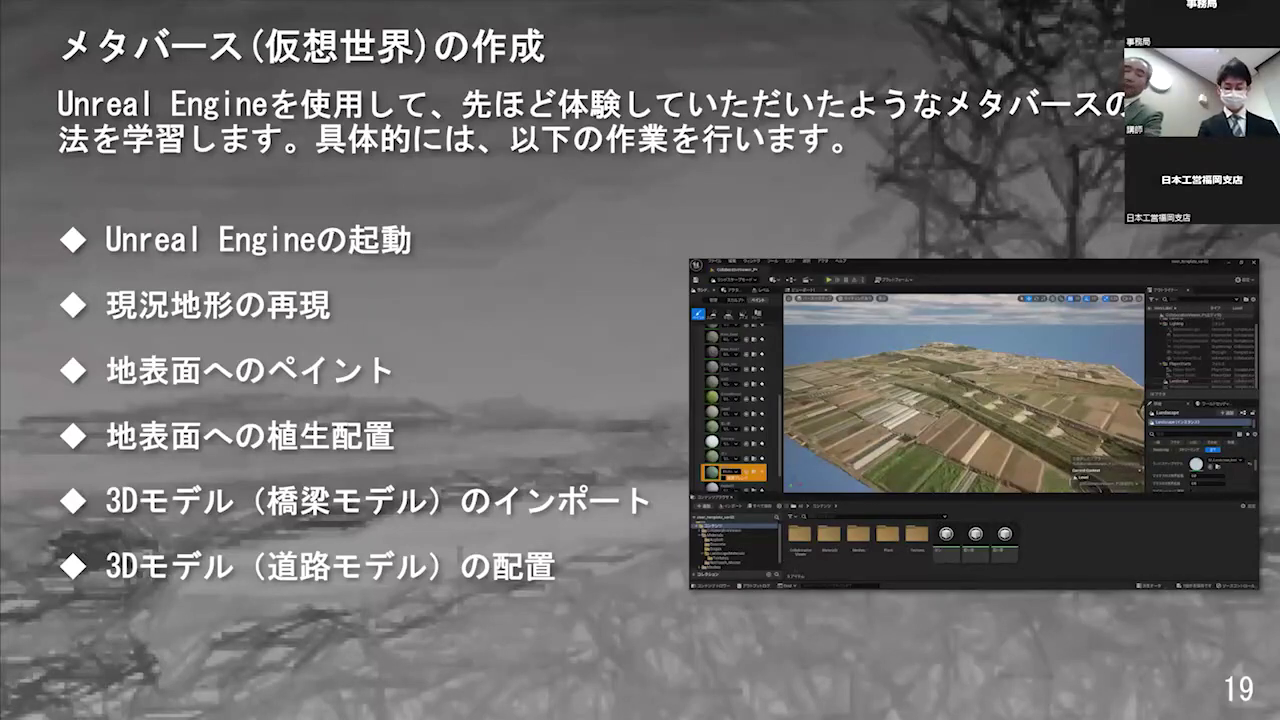
key(Right)
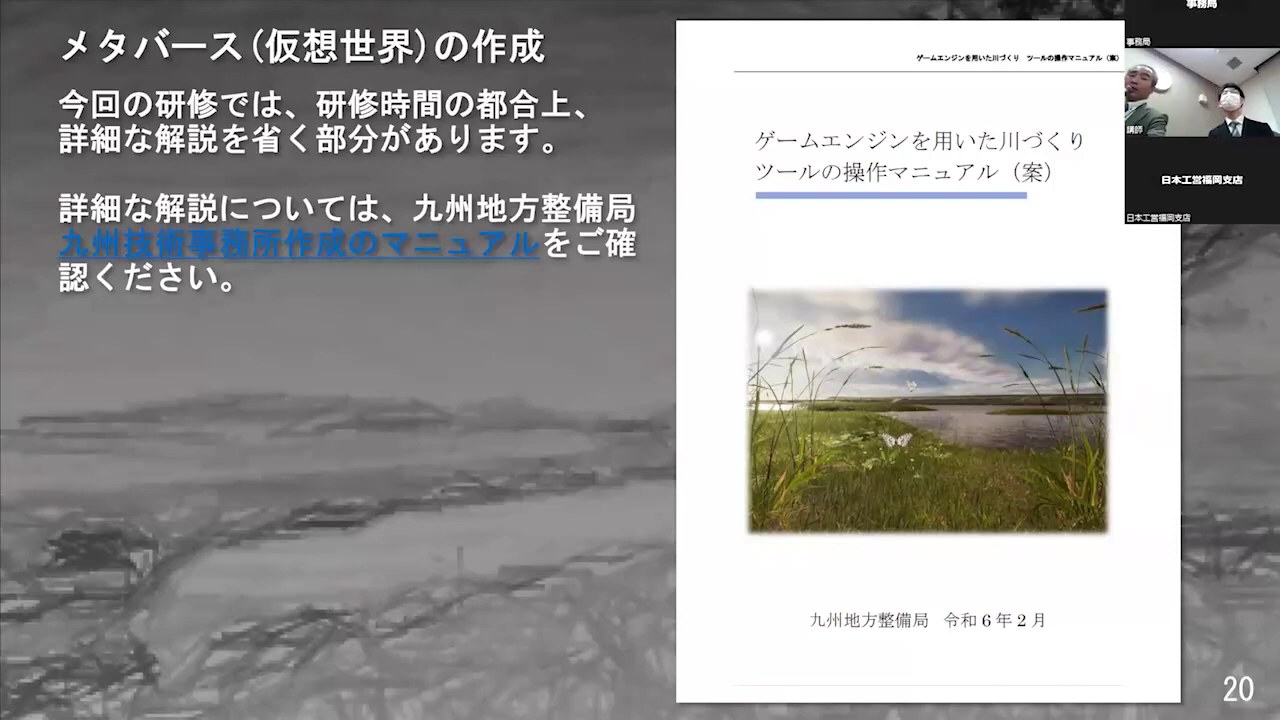
key(Right)
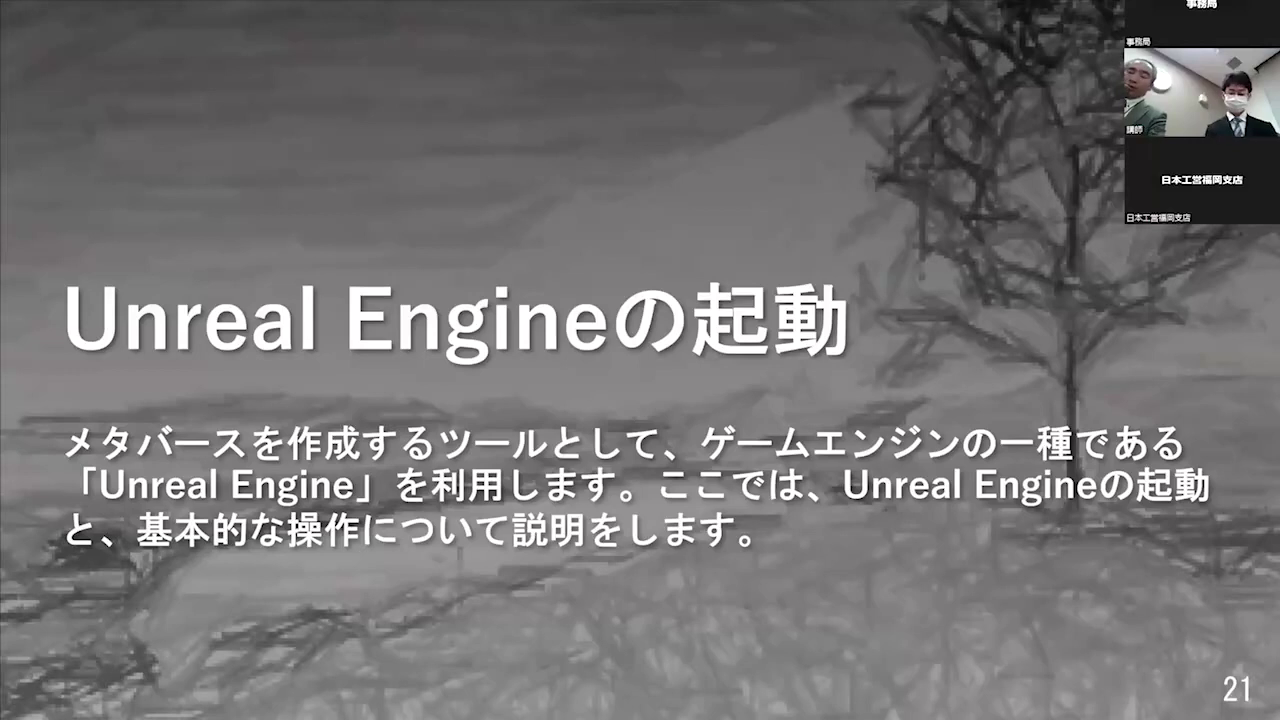
key(Right)
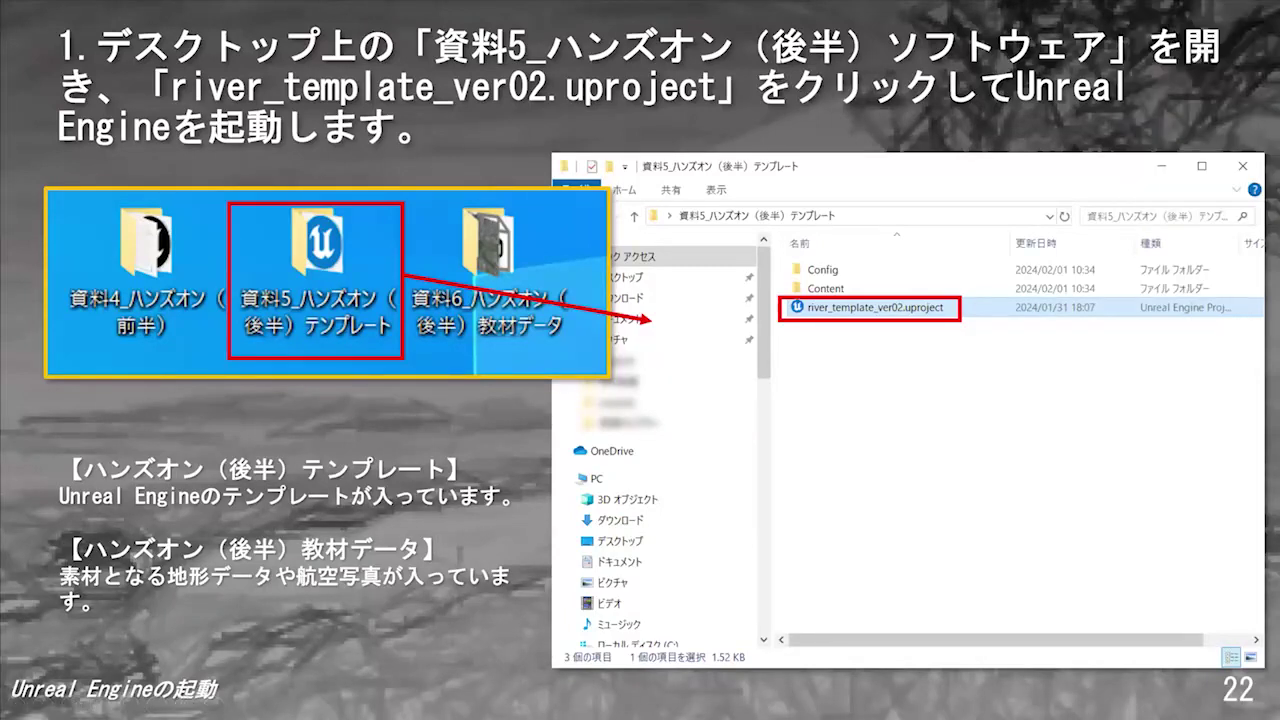
key(Right)
key(Right)
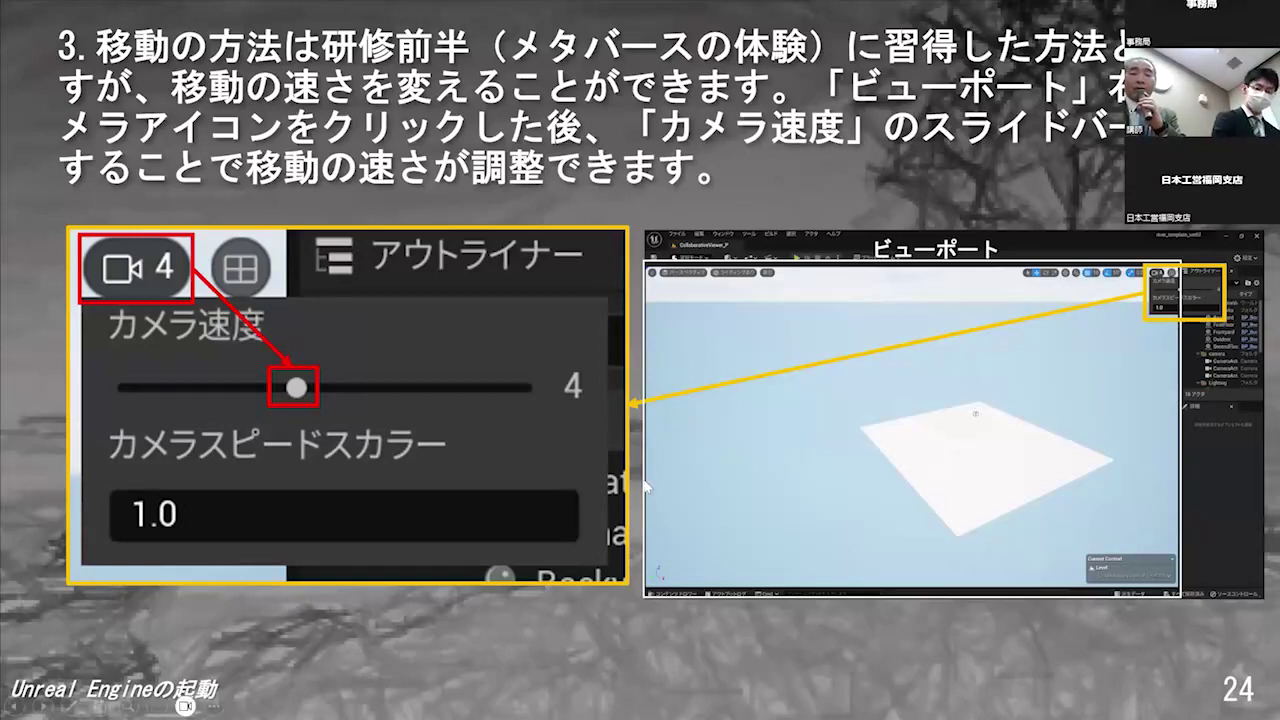
right_click(694, 481)
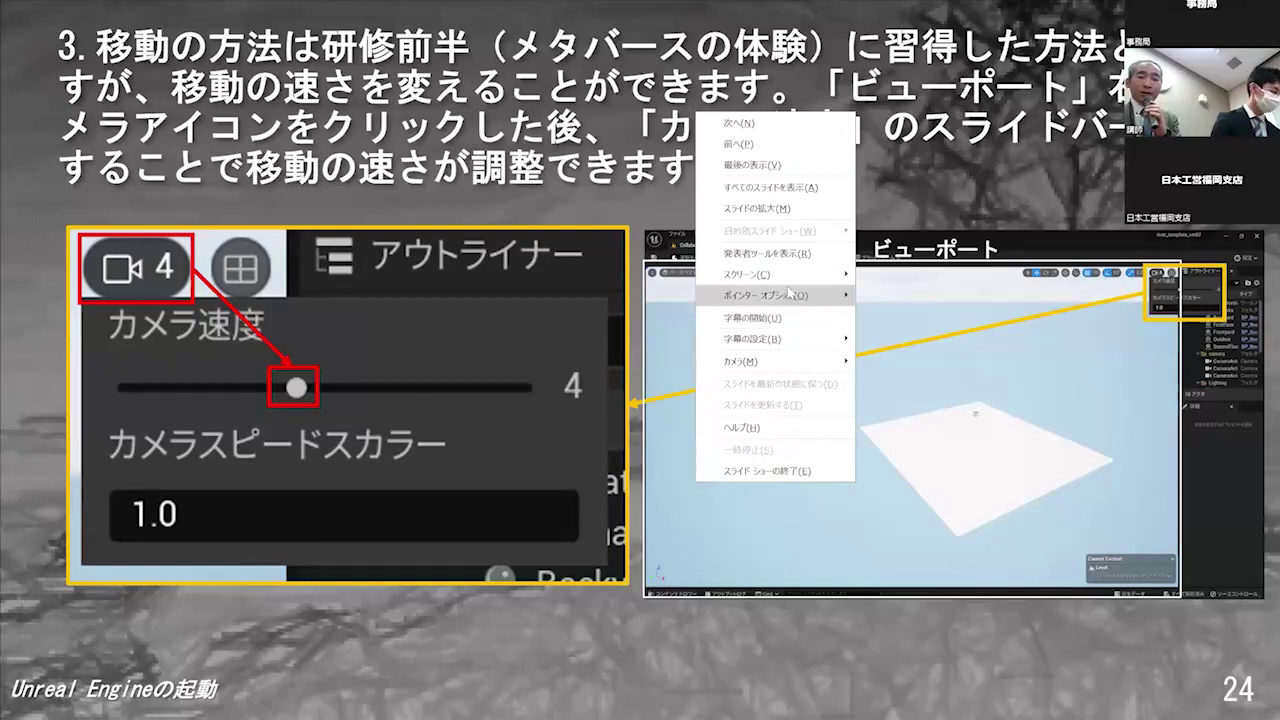
mouse_move(795, 277)
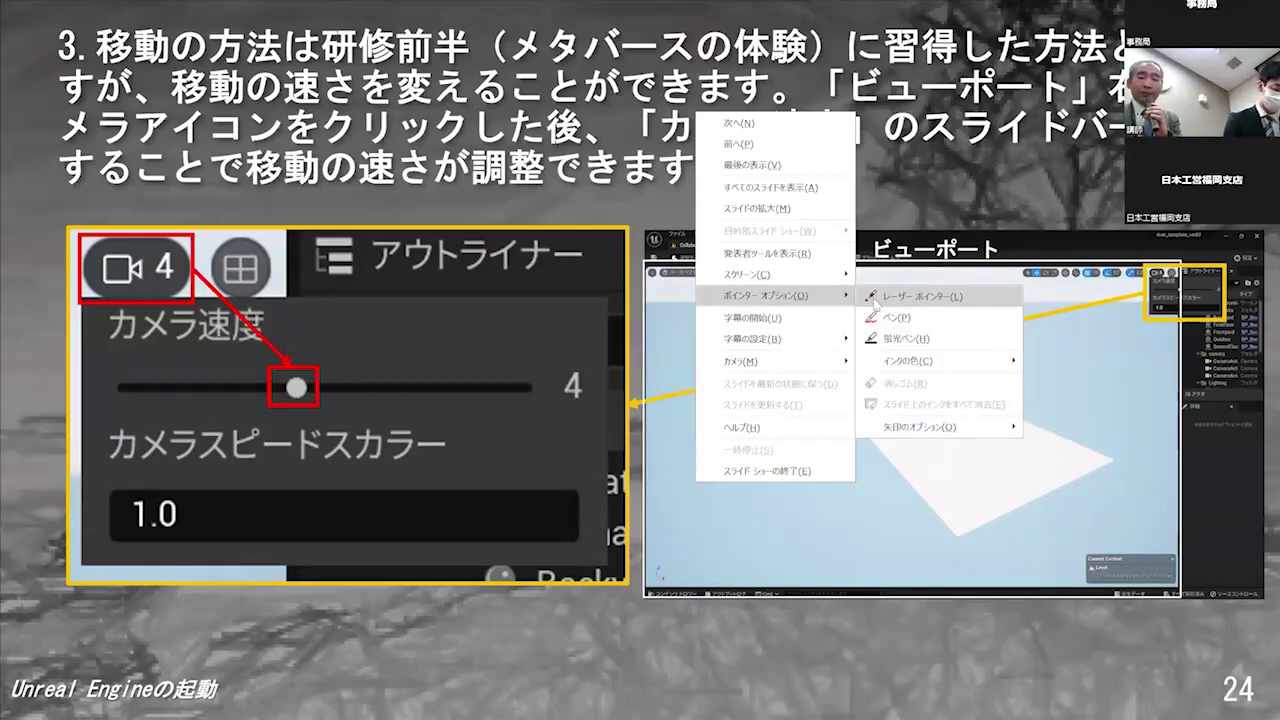
click(905, 296)
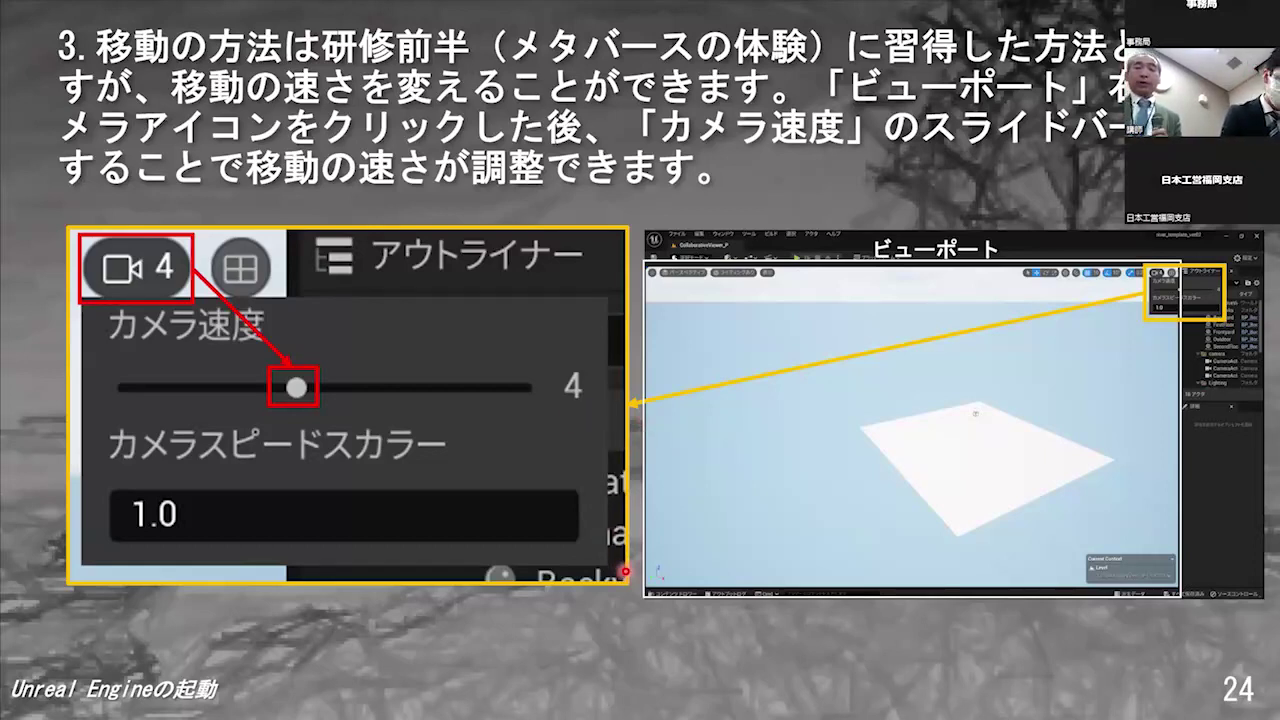
key(Right)
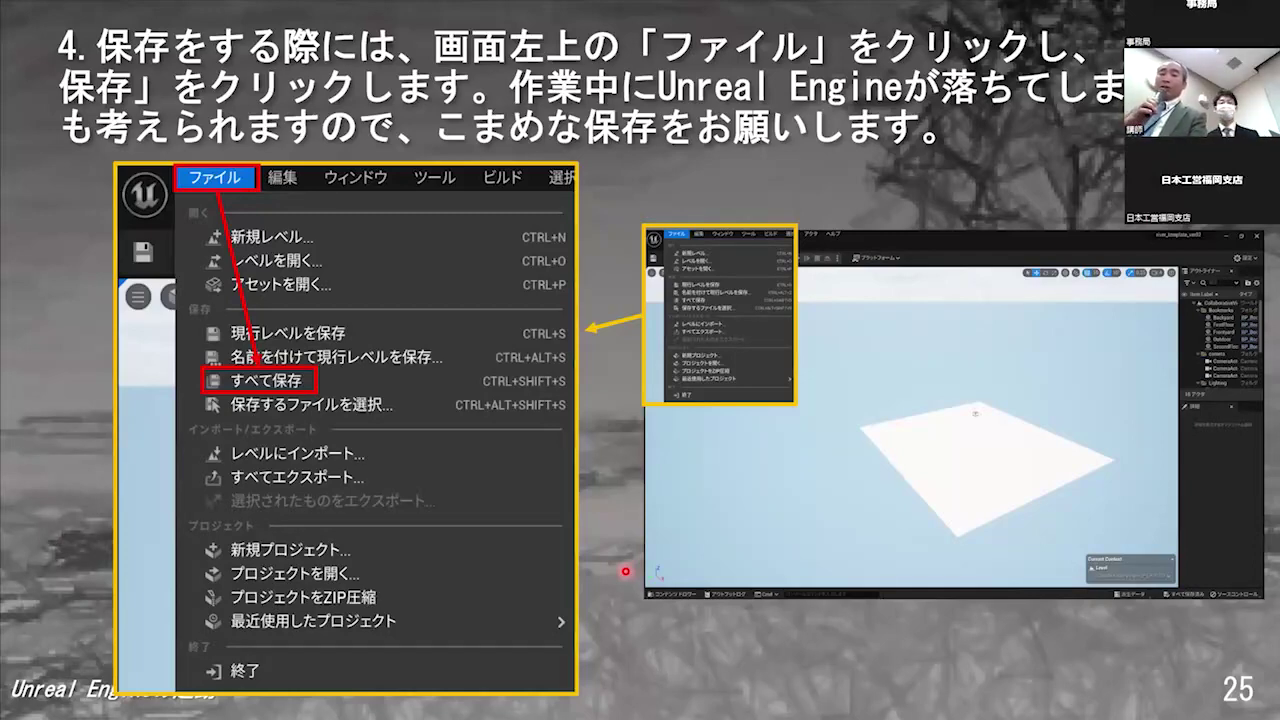
key(Right)
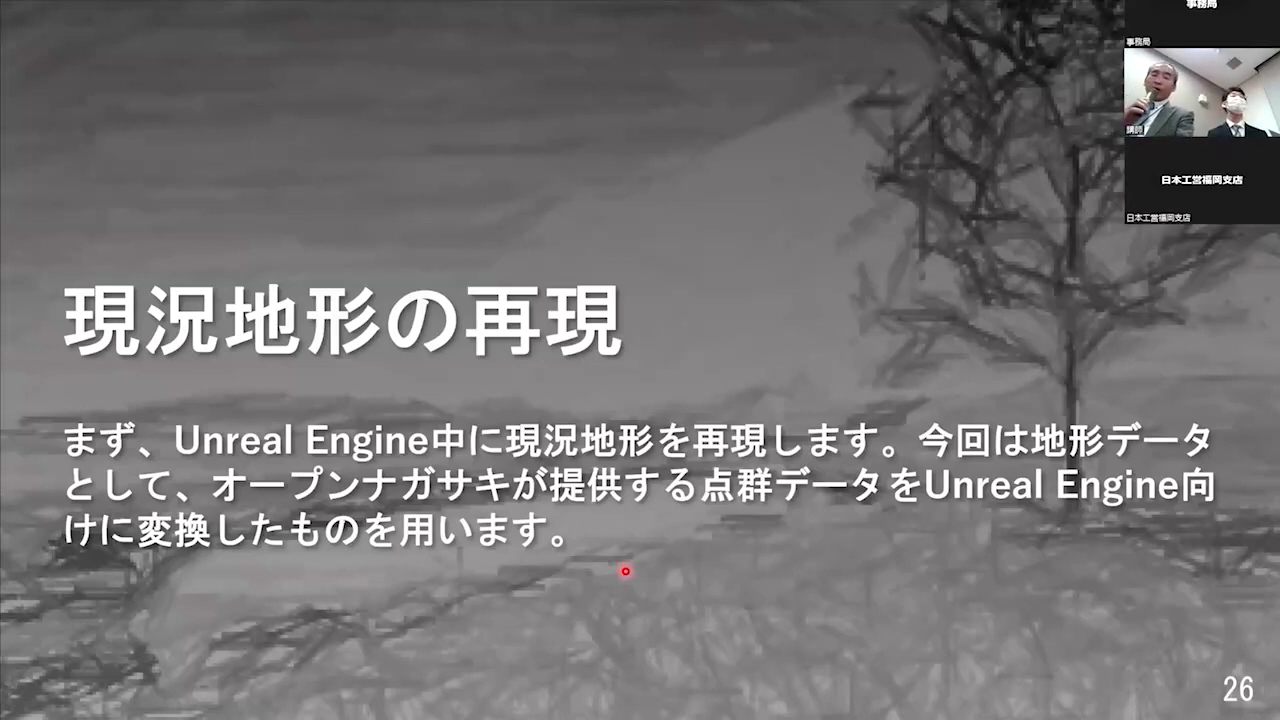
key(Right)
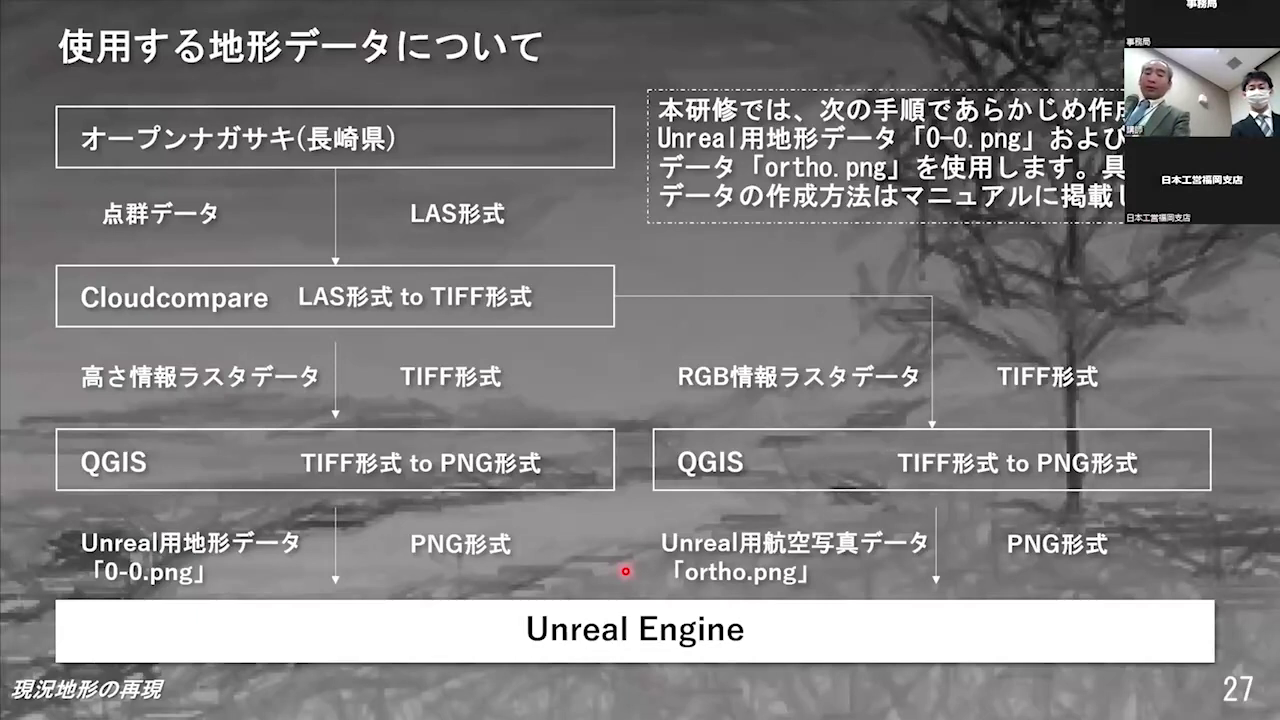
key(Right)
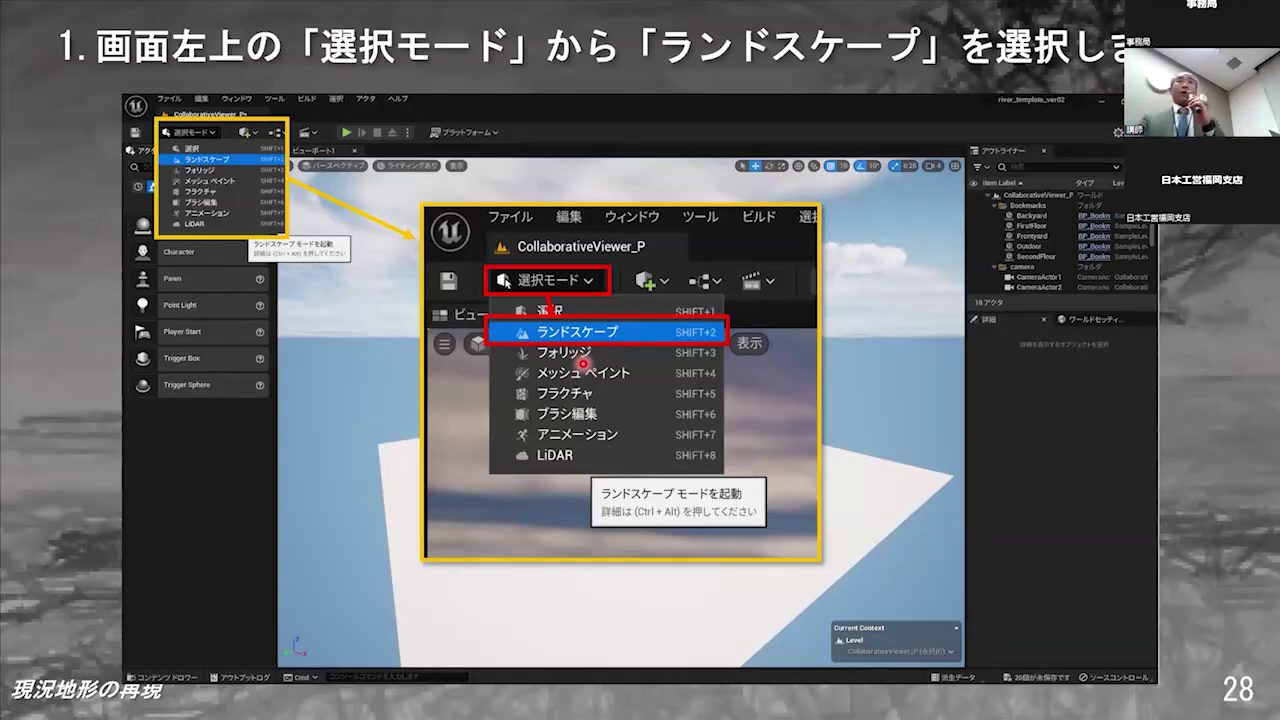
key(Right)
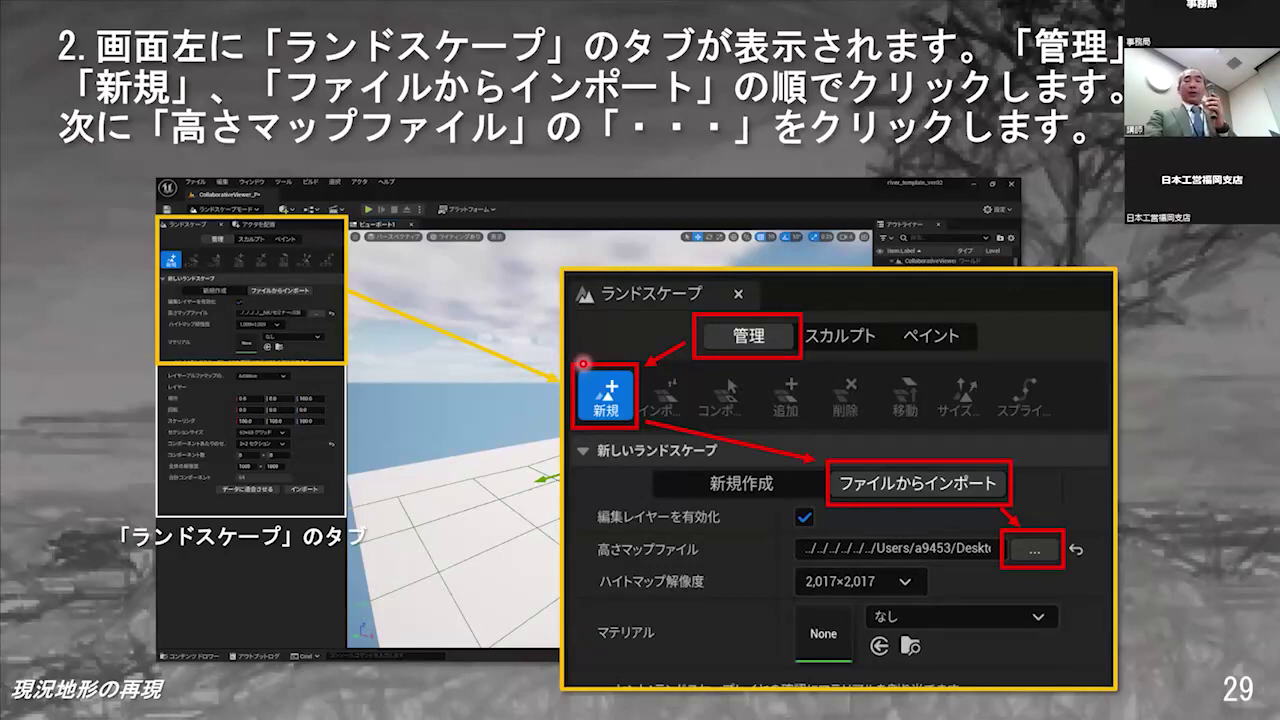
key(Right)
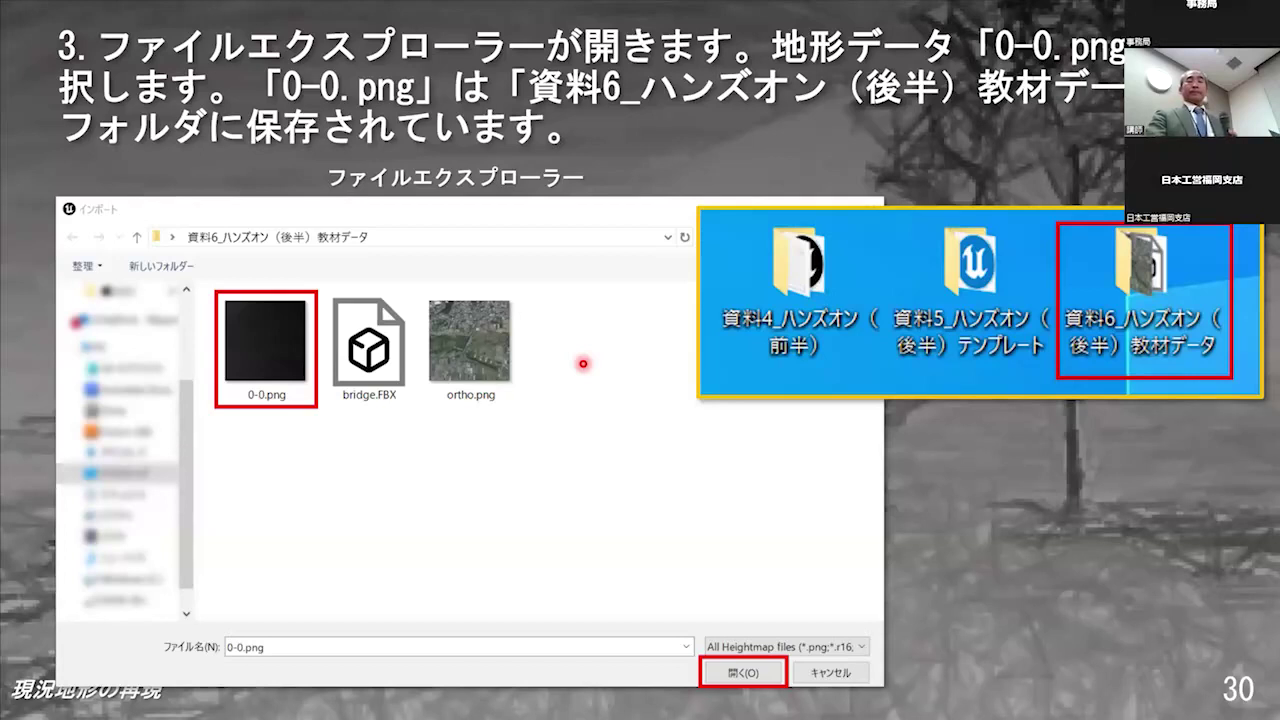
key(Right)
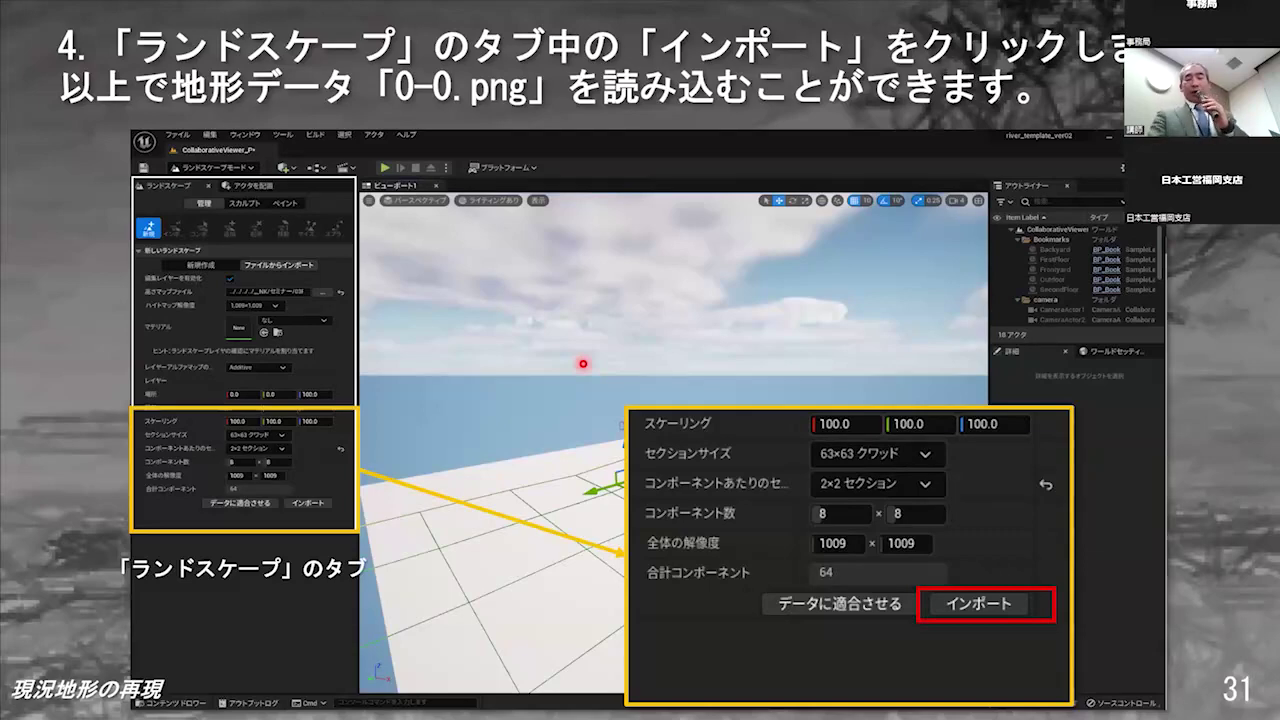
key(Right)
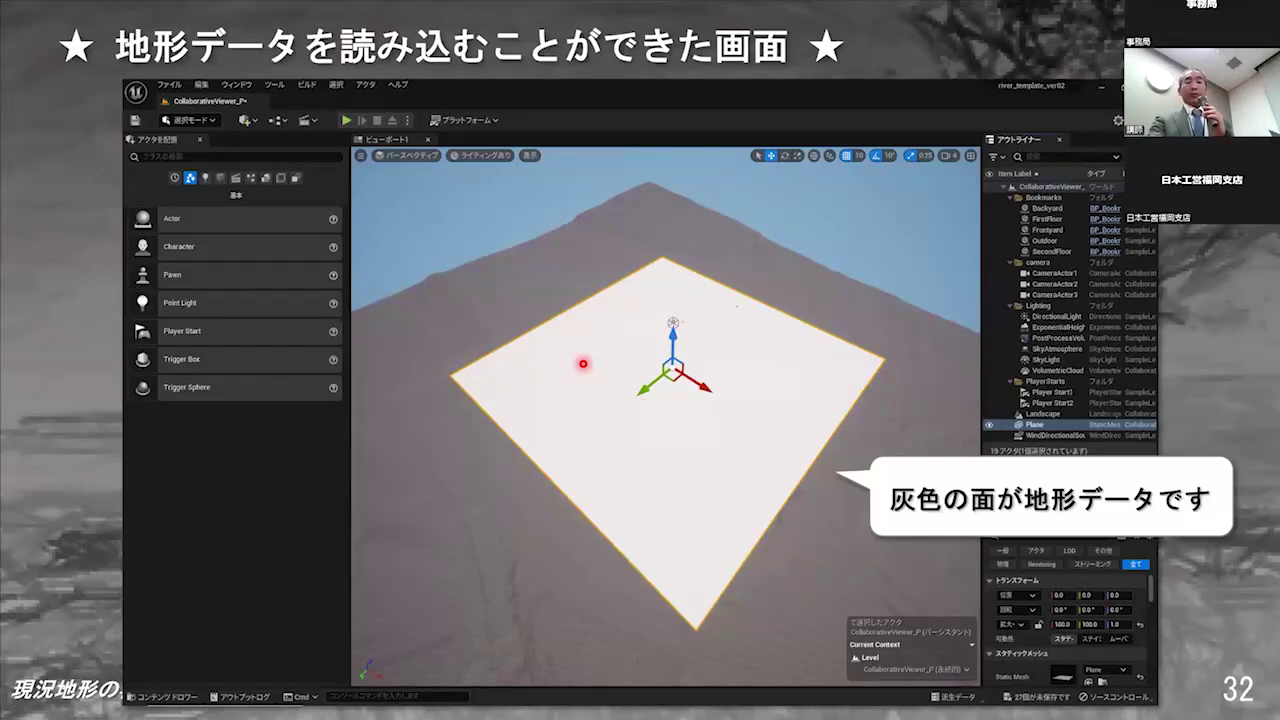
key(Left)
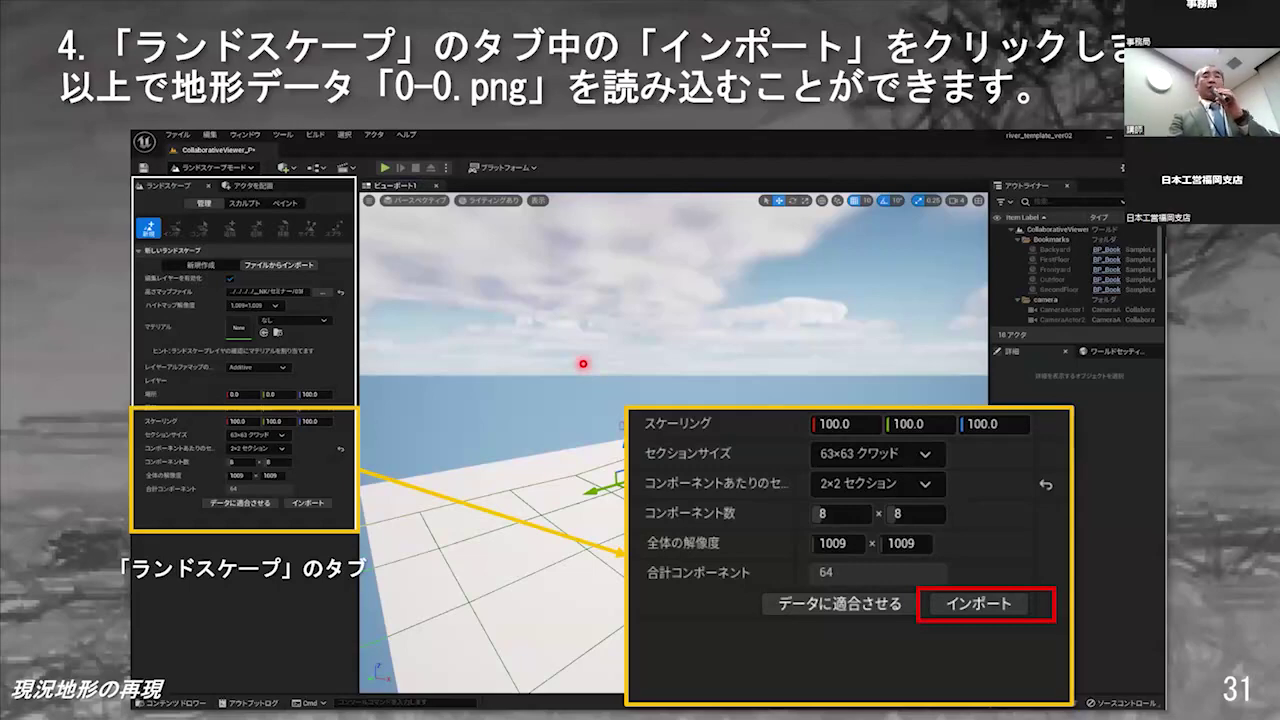
key(Right)
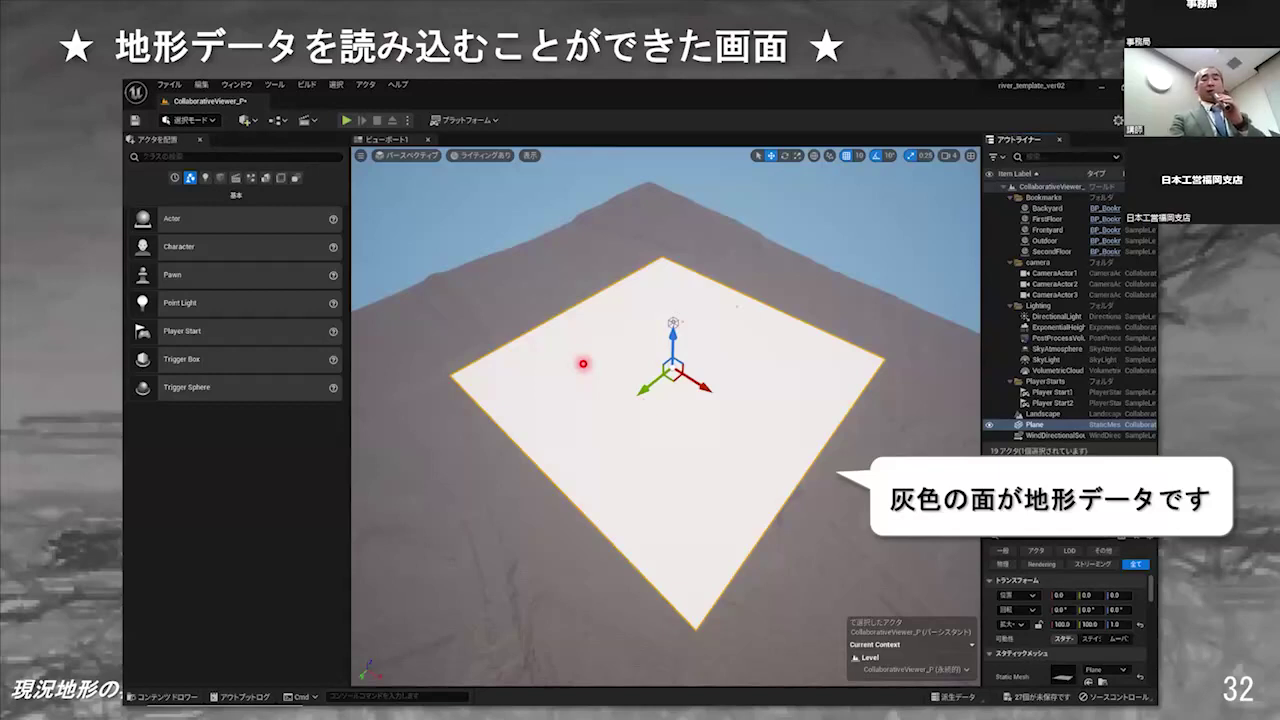
key(Right)
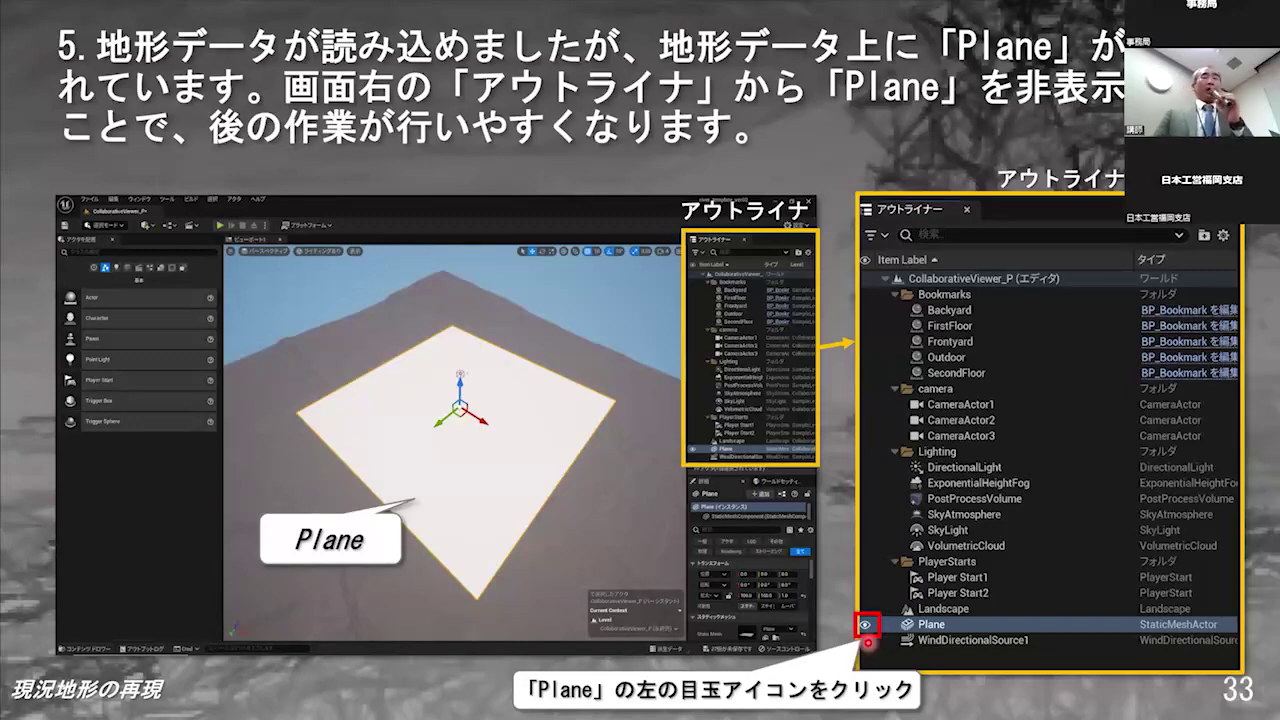
click(868, 643)
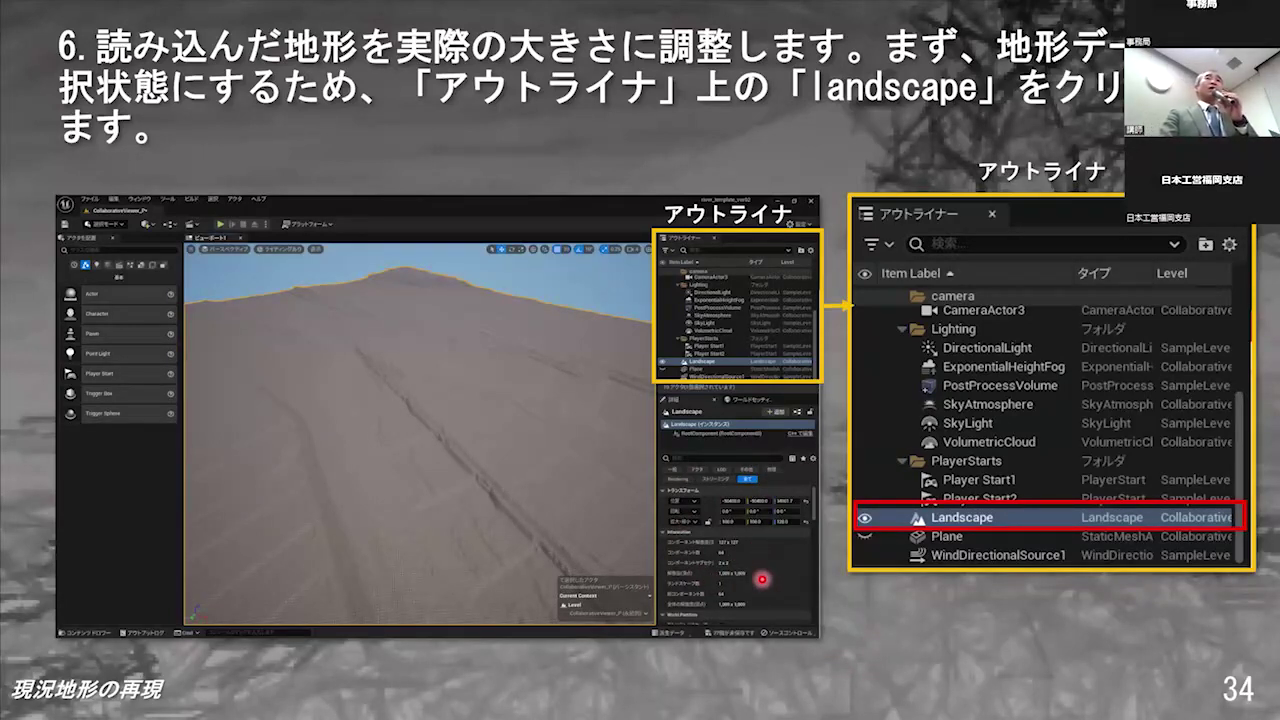
key(Right)
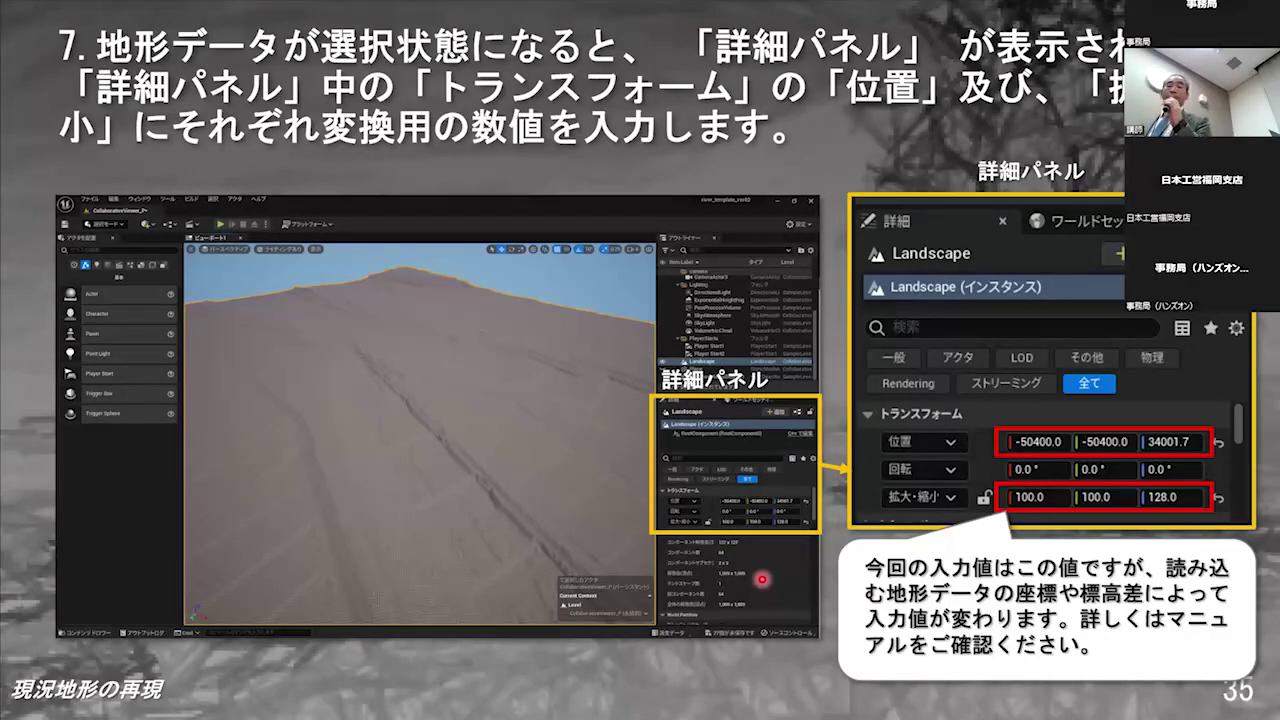
key(Right)
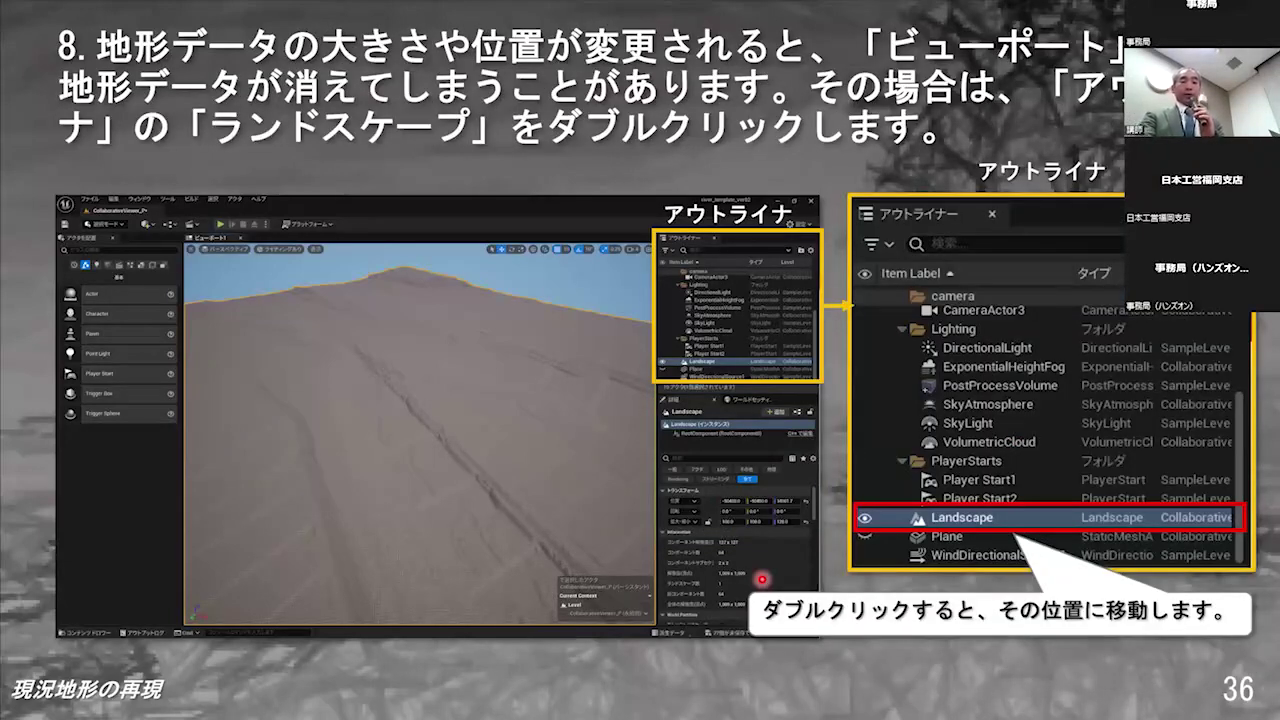
key(Left)
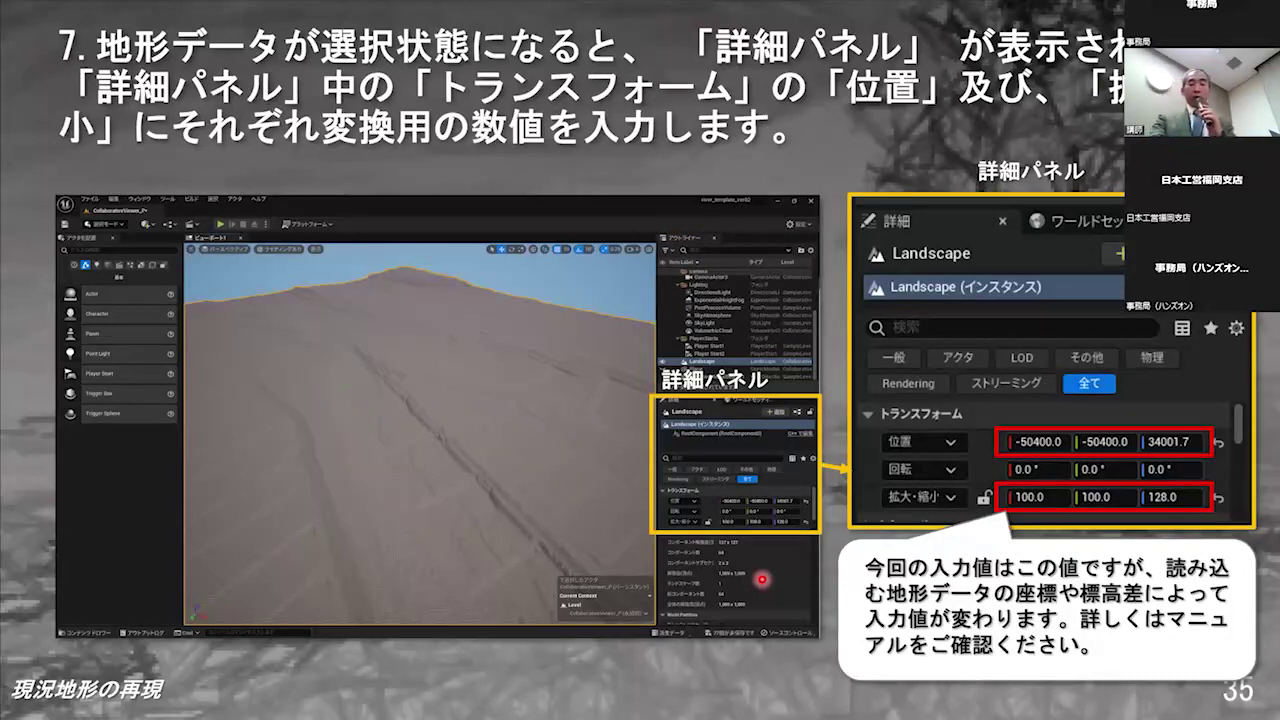
key(Right)
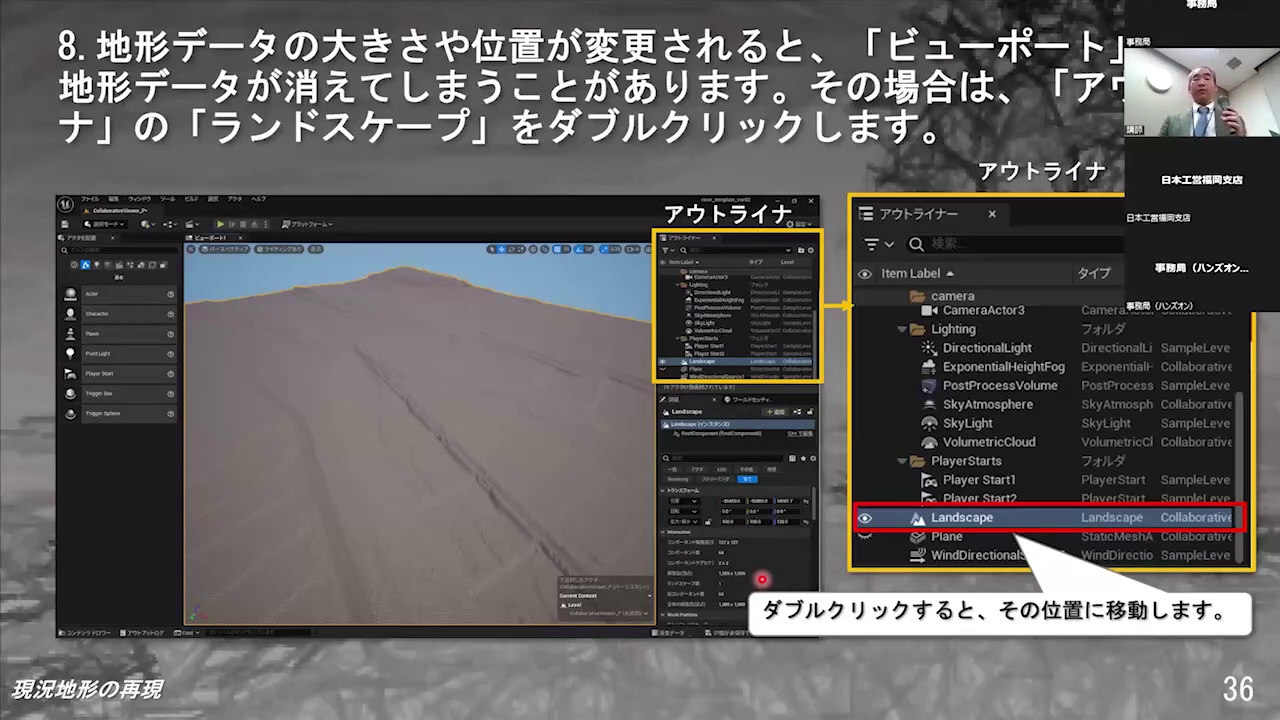
key(Left)
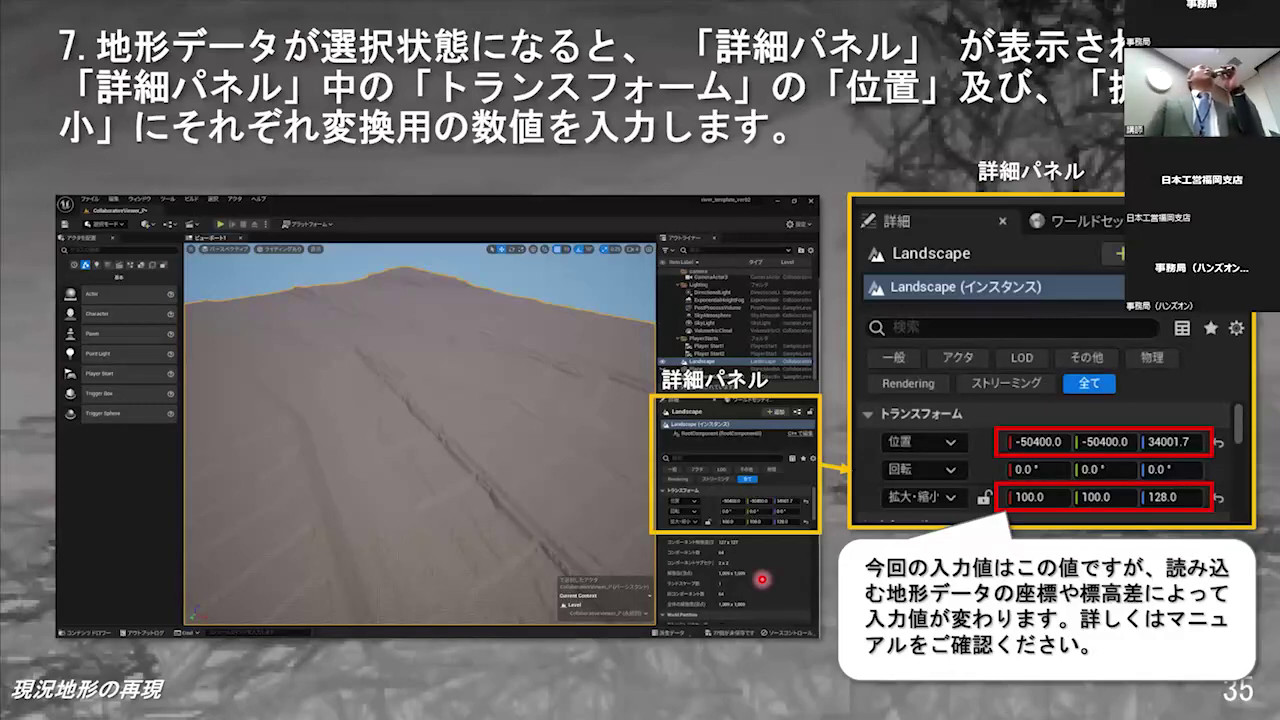
key(Right)
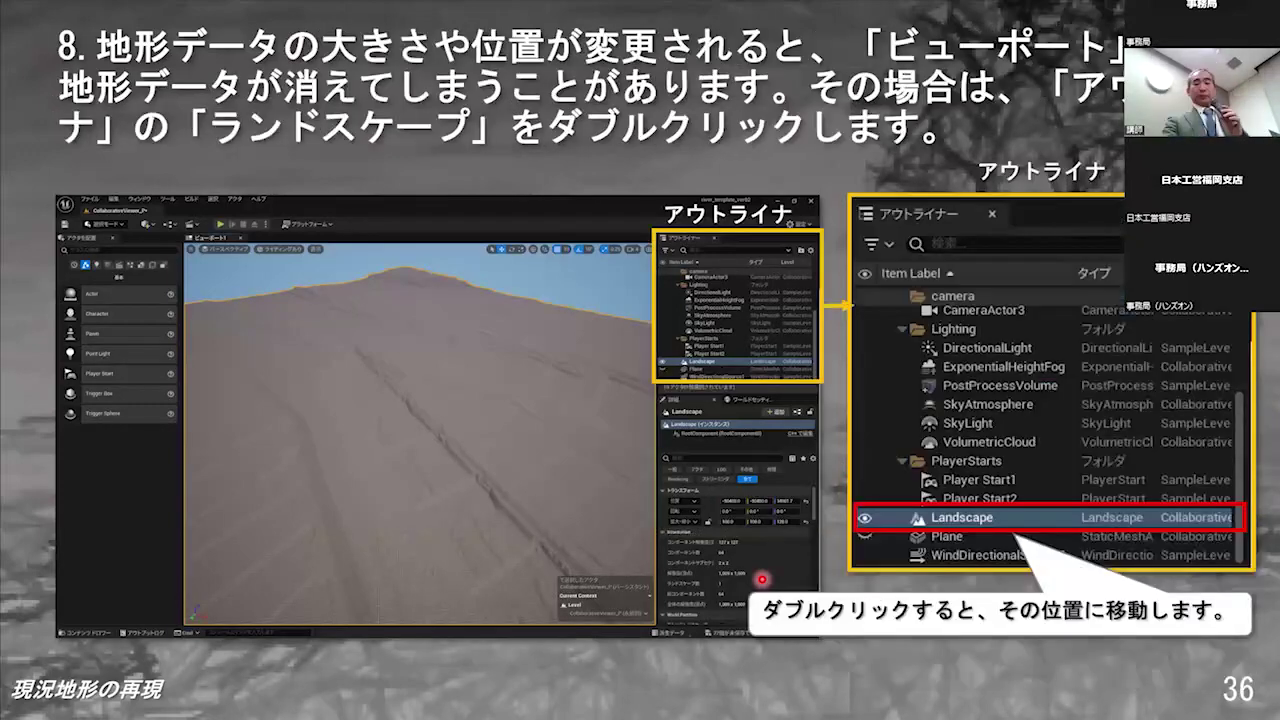
key(Right)
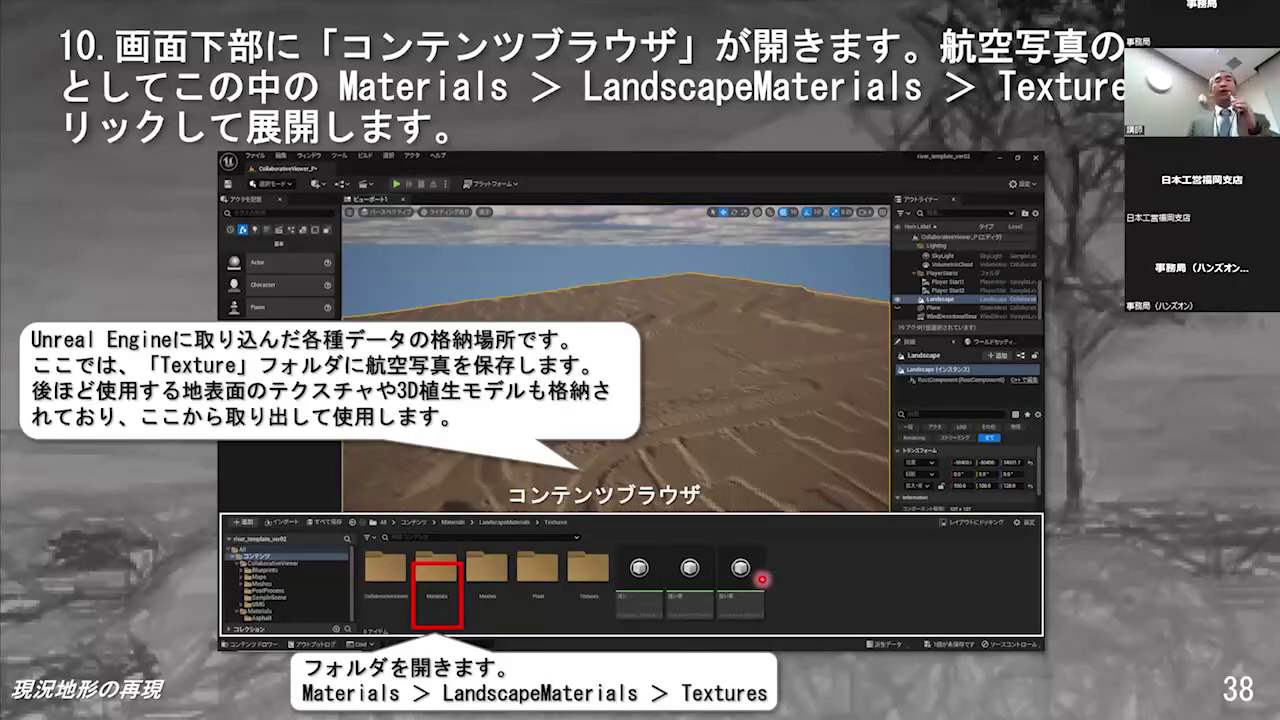
click(762, 579)
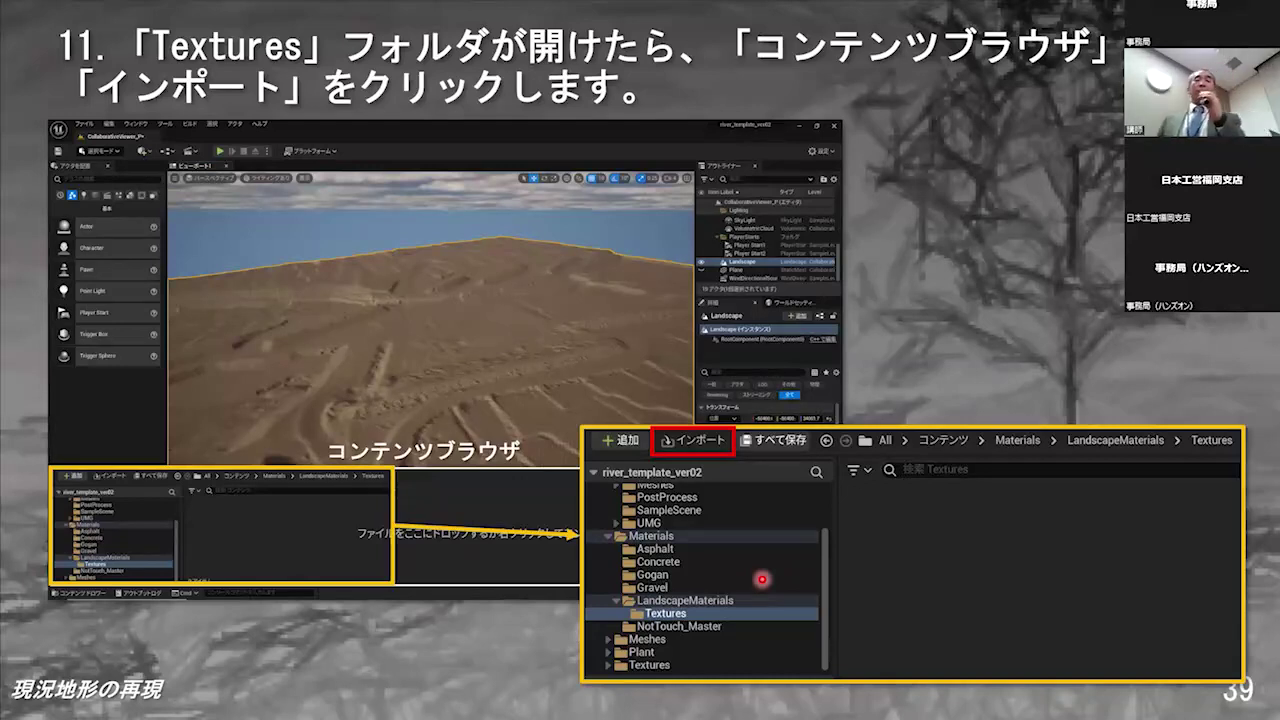
key(Right)
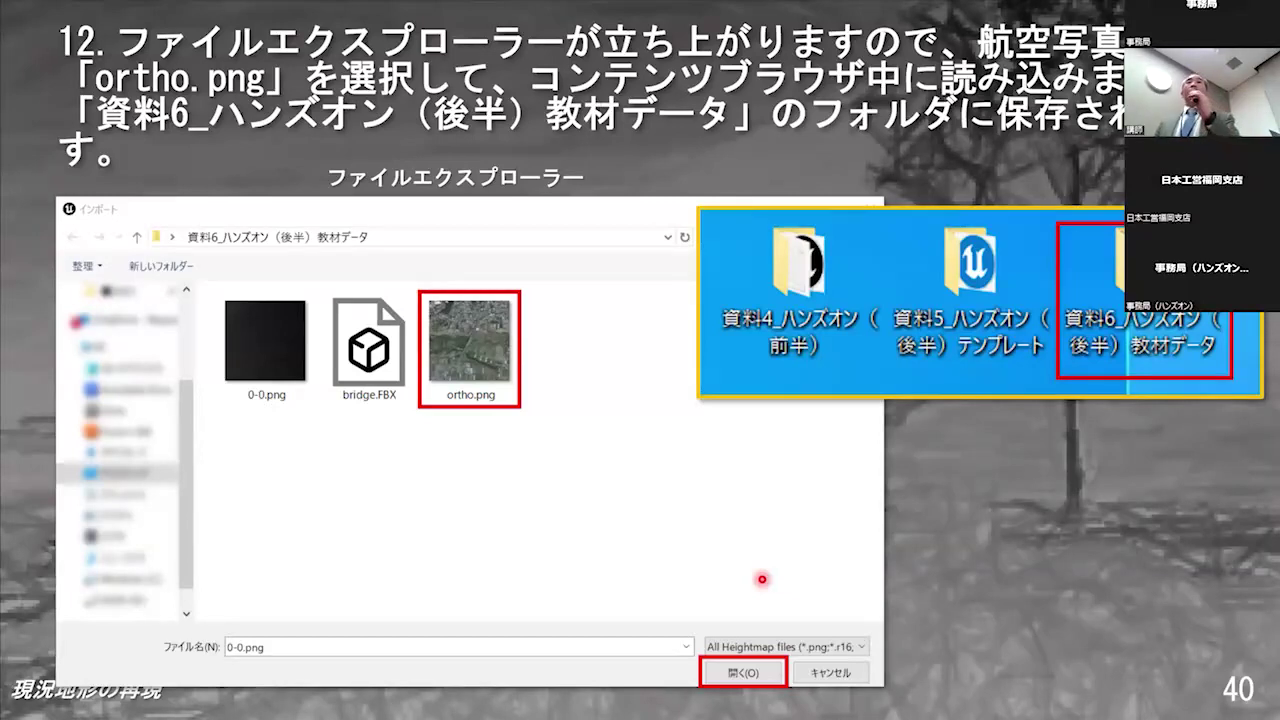
click(762, 579)
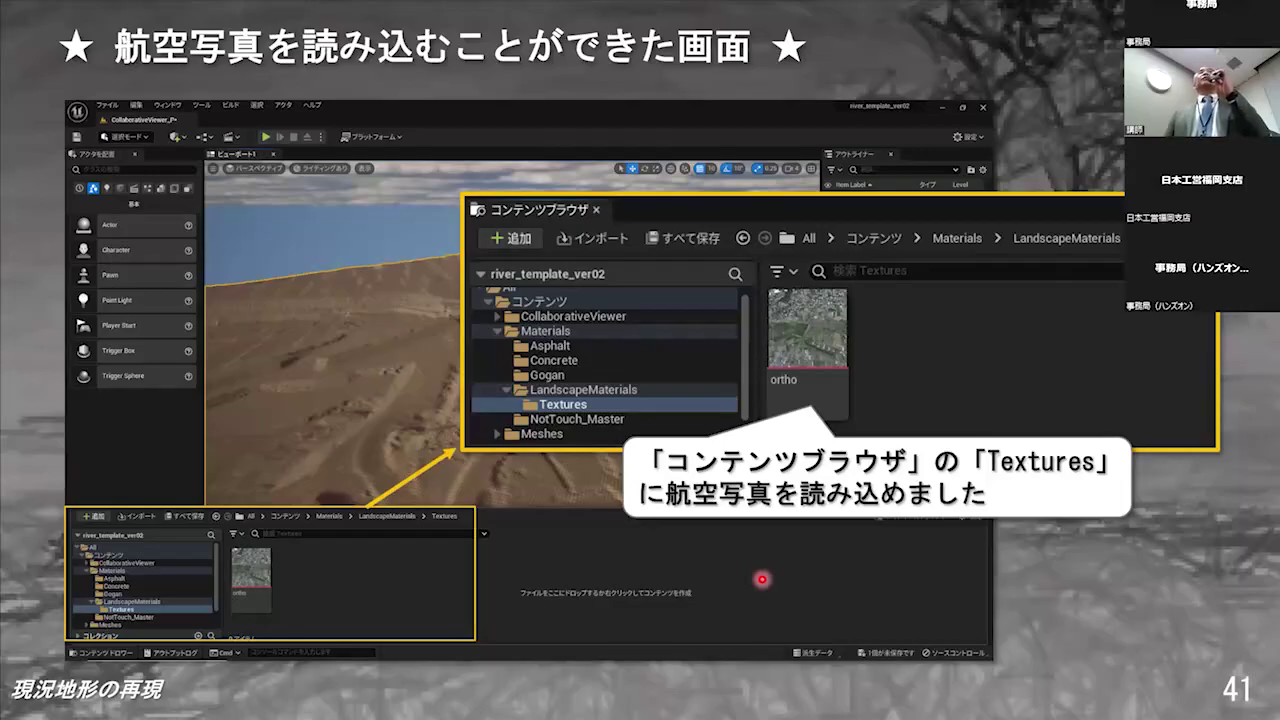
key(Right)
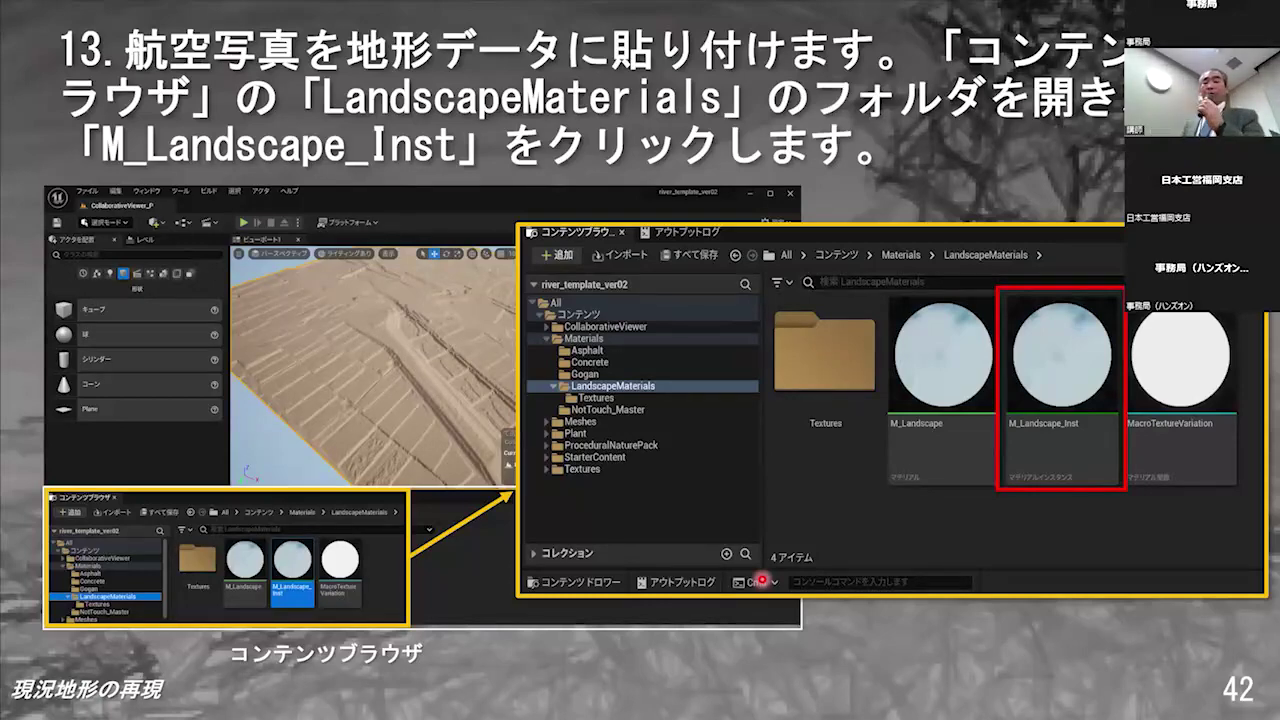
key(Right)
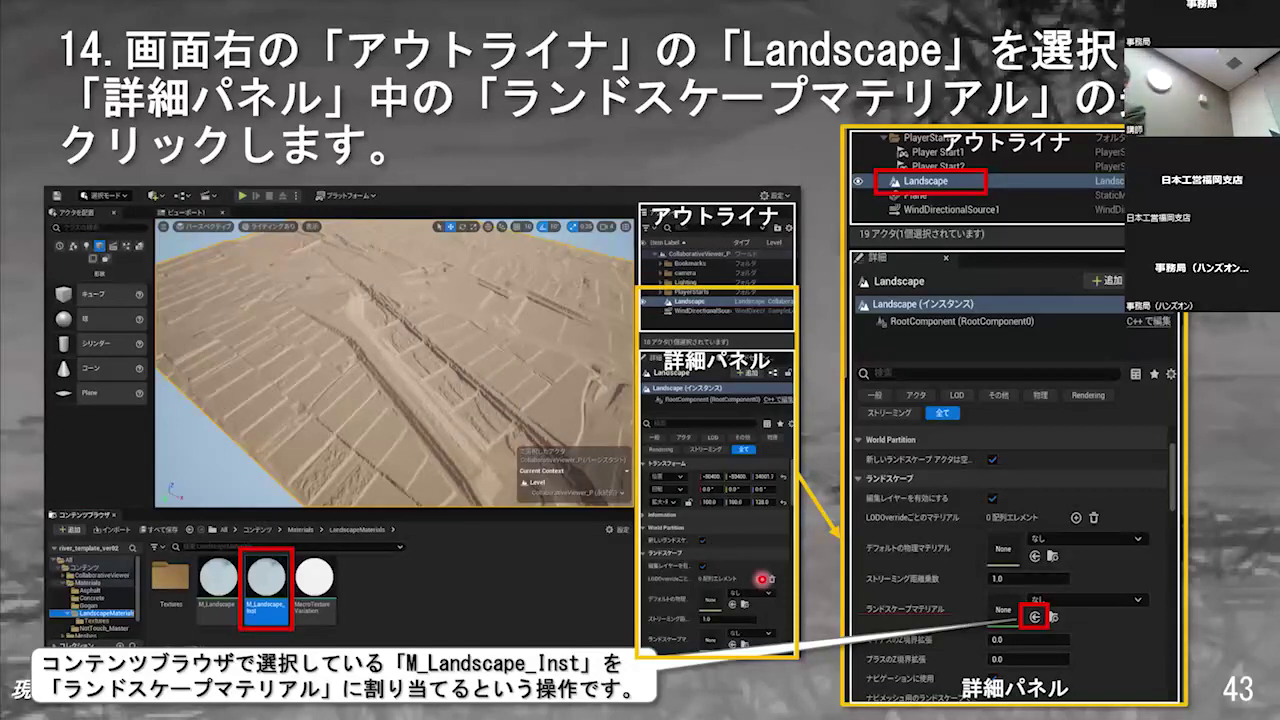
key(Right)
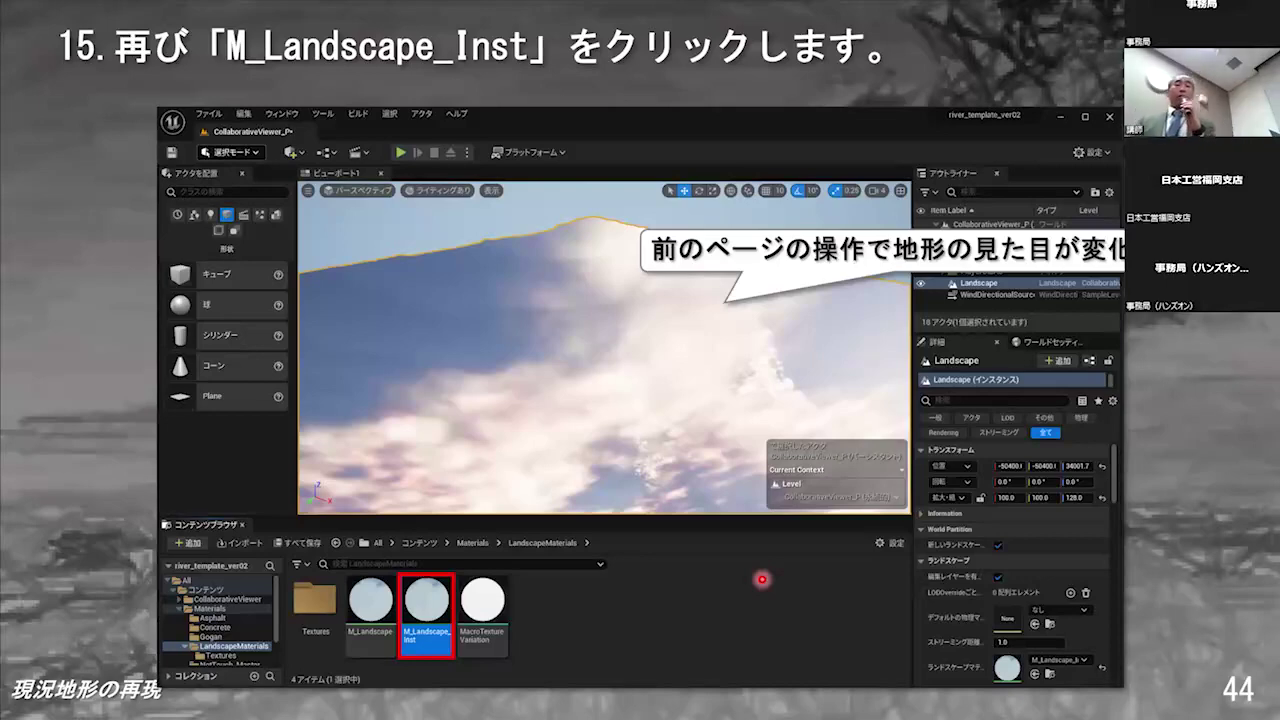
click(762, 579)
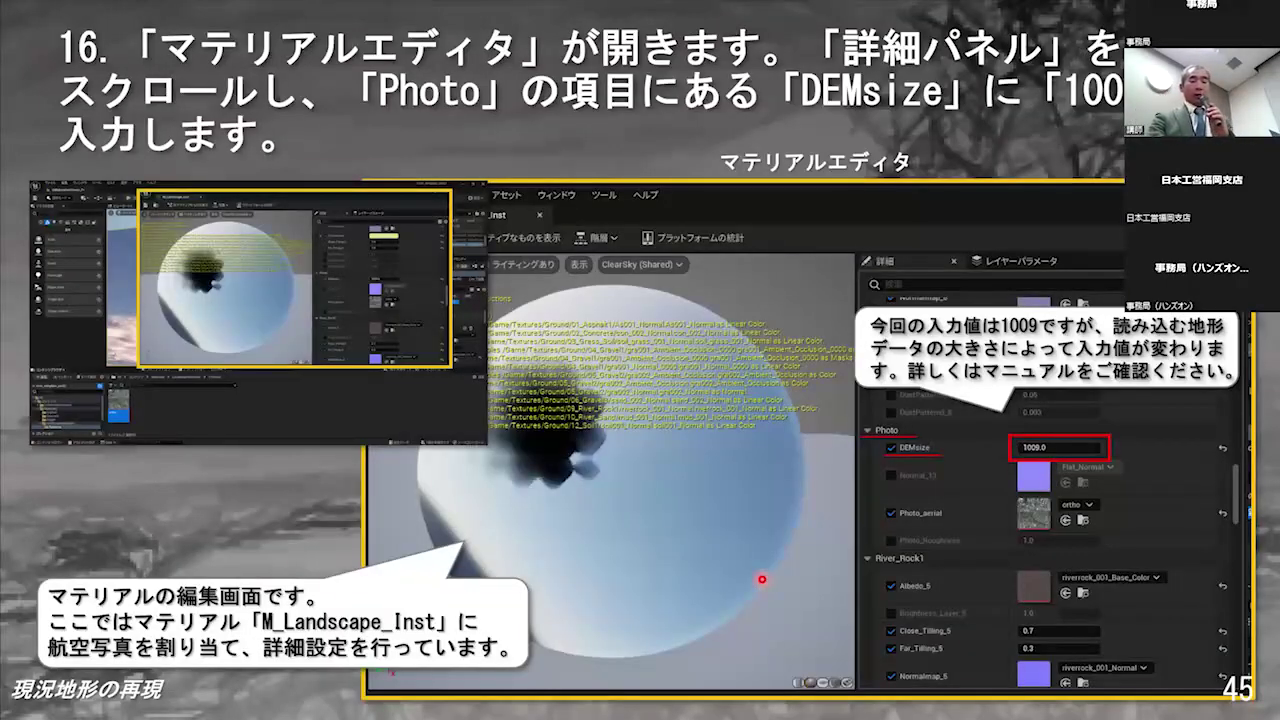
key(Left)
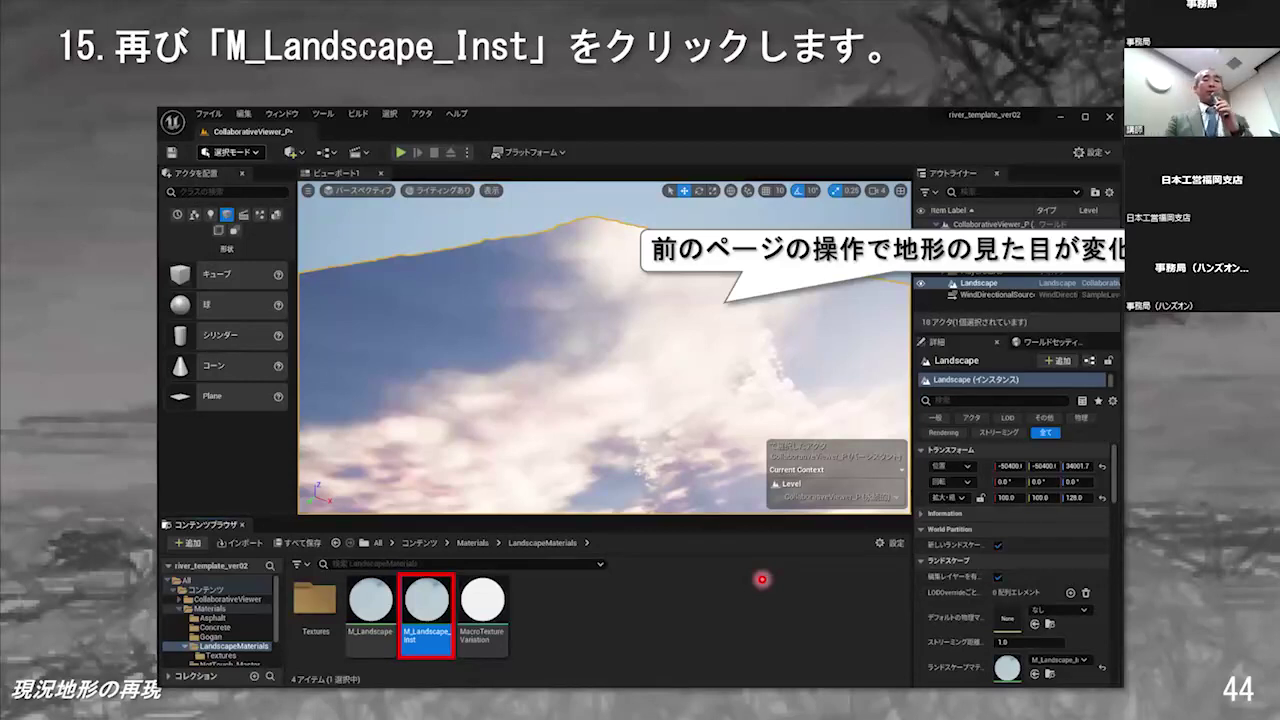
click(762, 579)
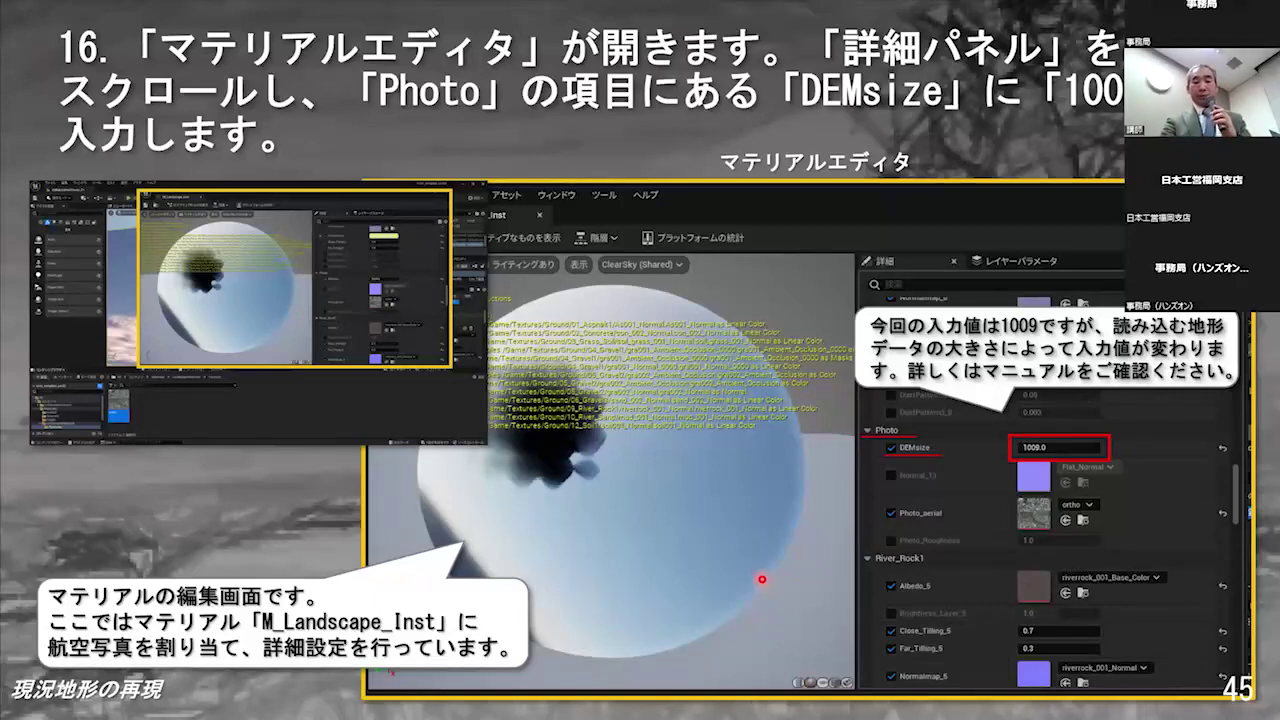
key(Left)
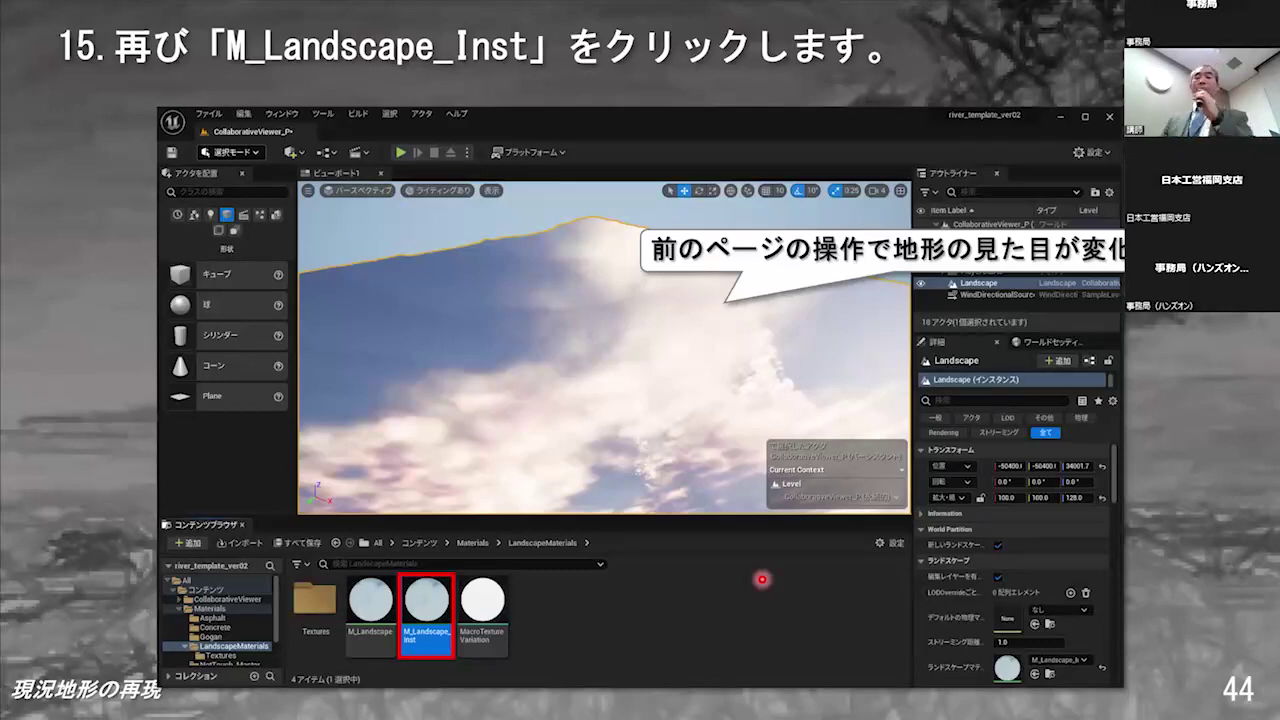
click(762, 579)
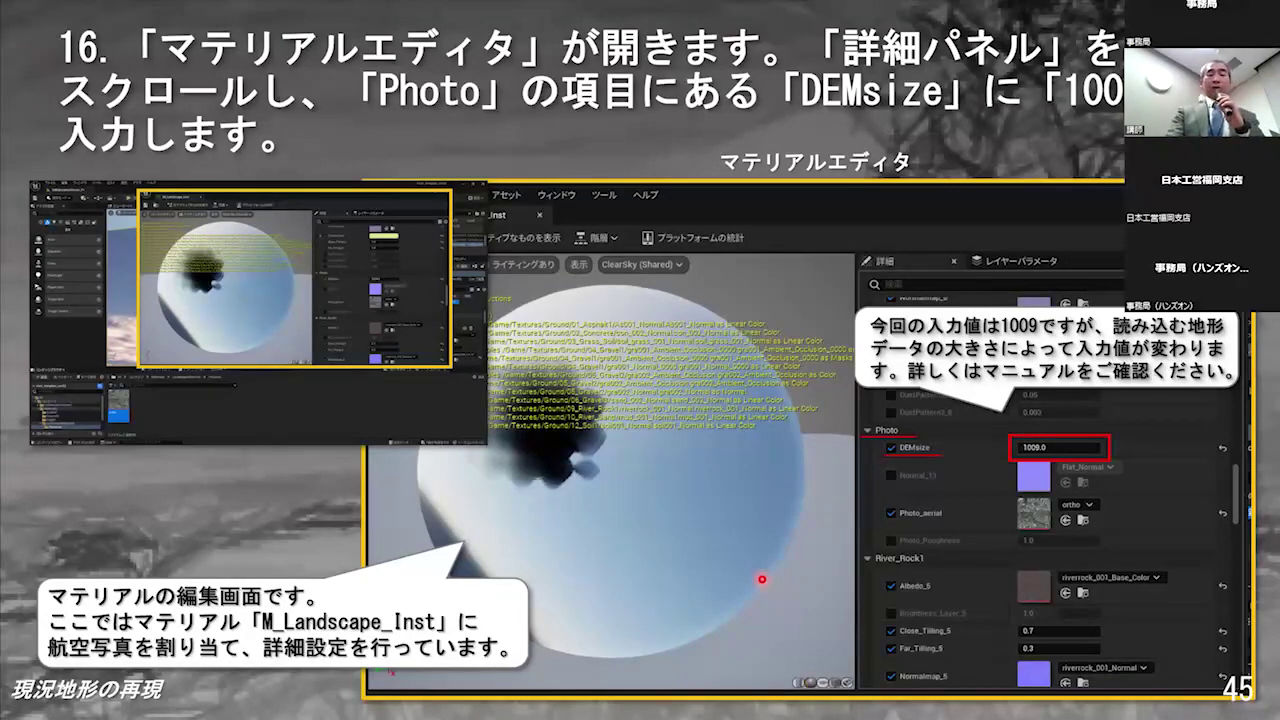
key(Right)
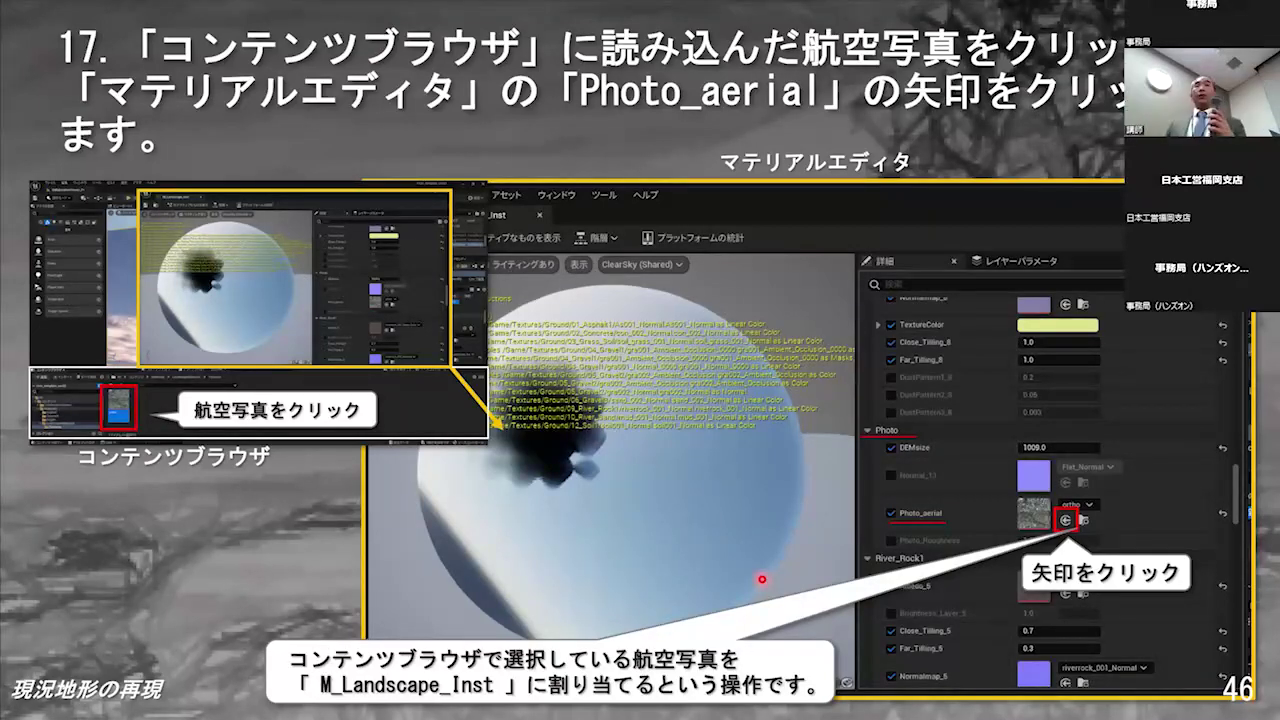
key(Right)
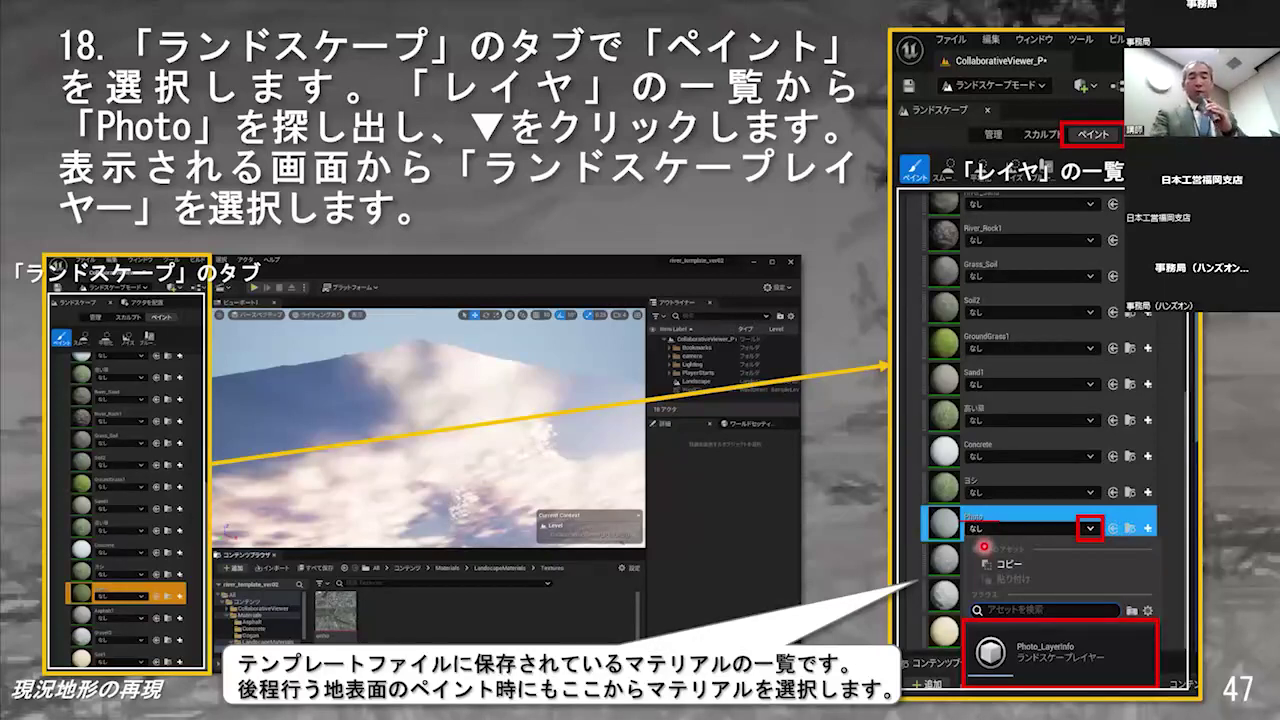
click(984, 547)
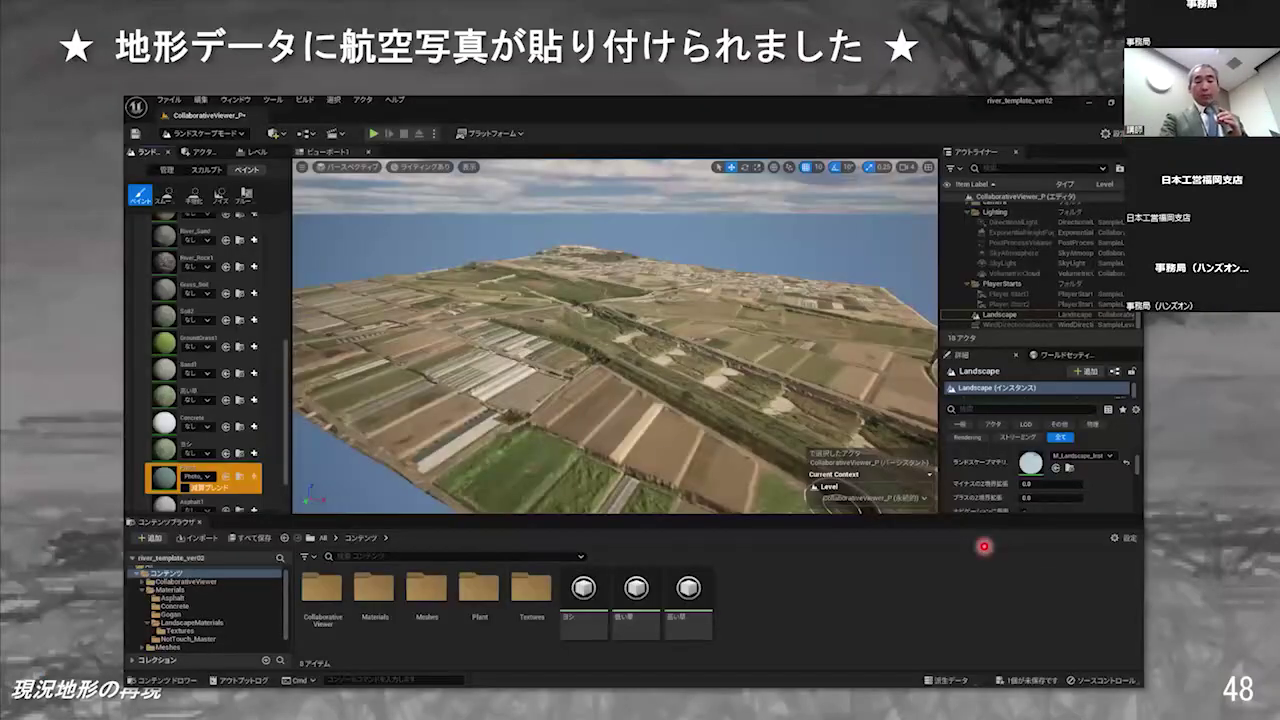
key(Left)
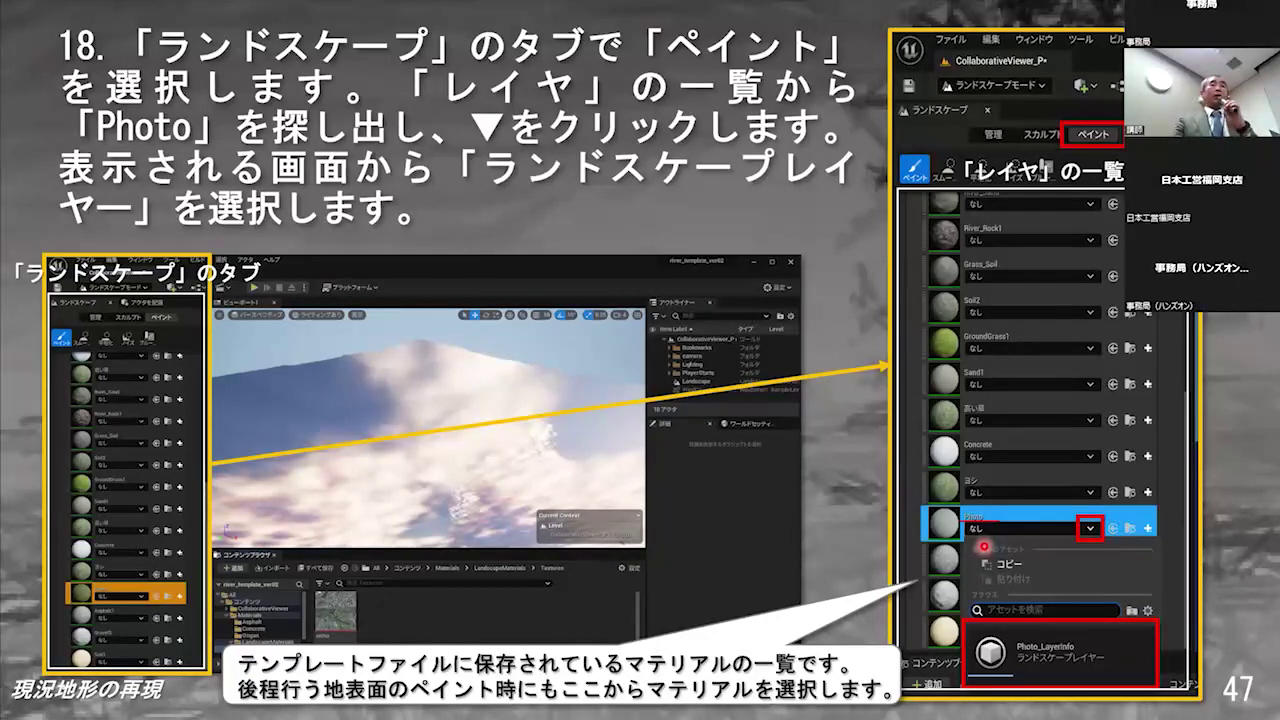
click(984, 546)
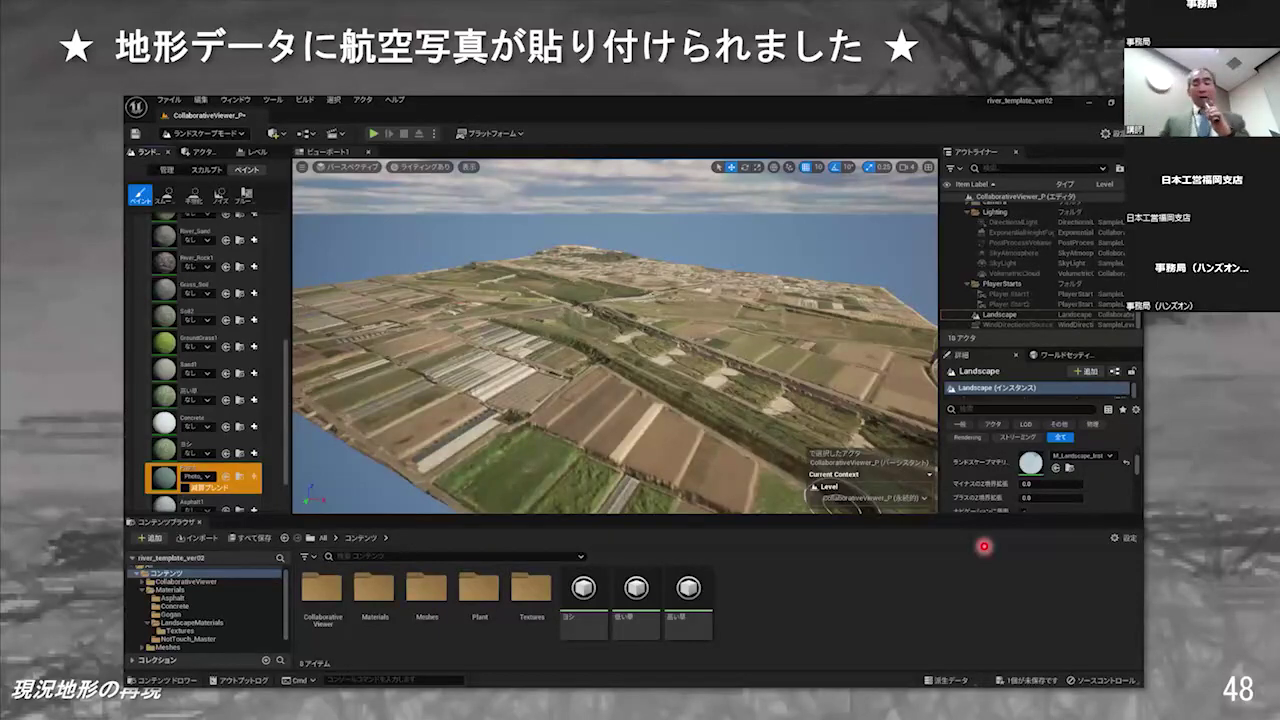
key(Right)
key(Left)
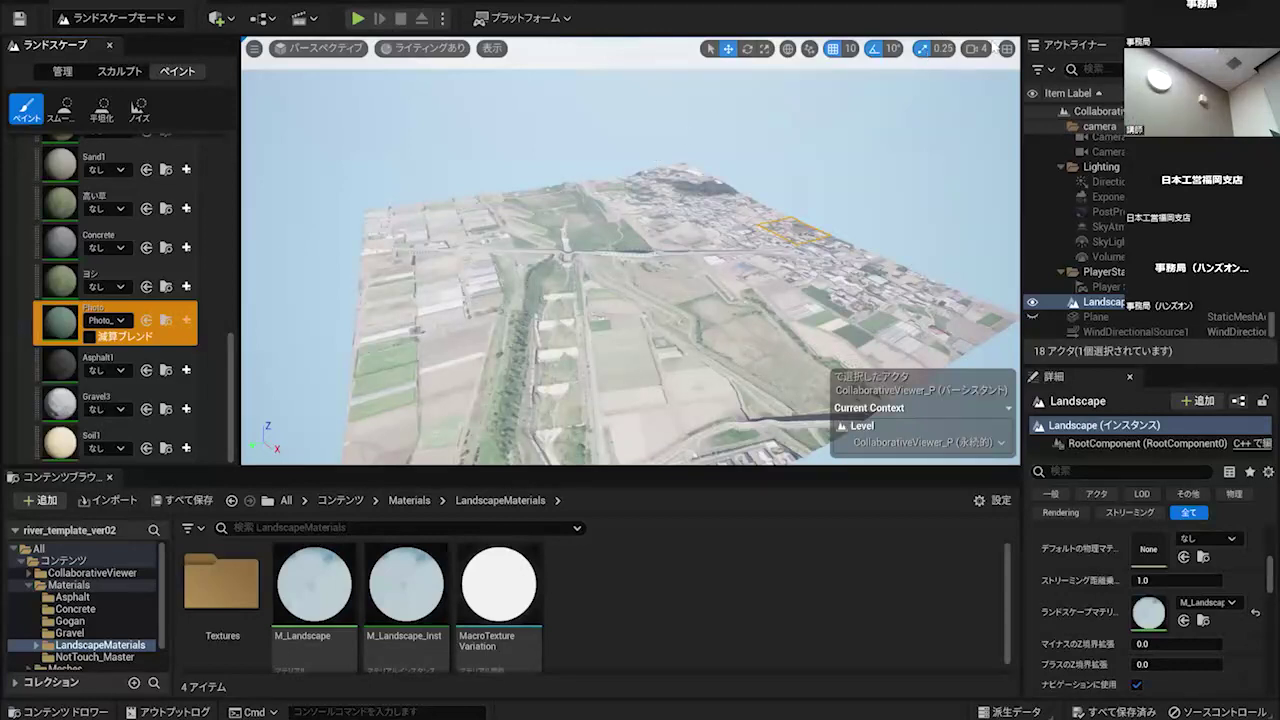
- Set the viewport camera speed to 6 and fly down close to the ground beside the river
click(977, 48)
drag(1022, 84, 1056, 84)
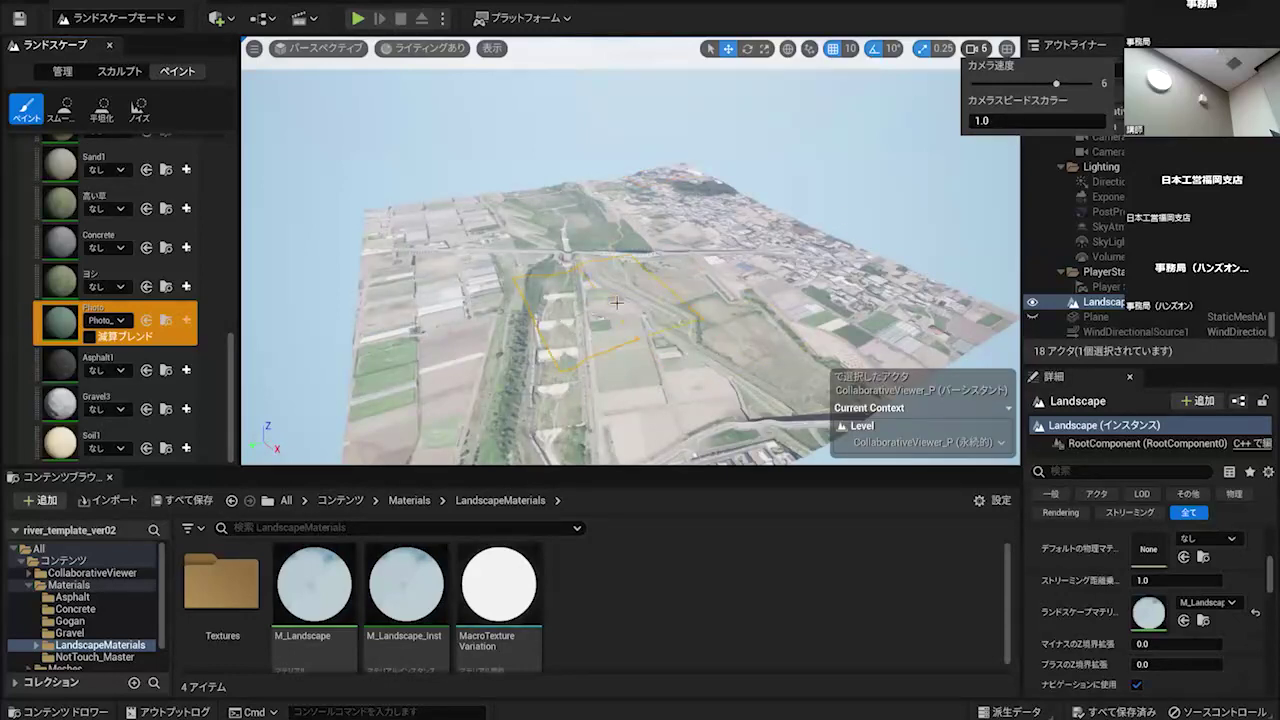
mouse_move(622, 289)
right_down()
mouse_move(602, 275)
mouse_move(636, 287)
right_up()
key(w)
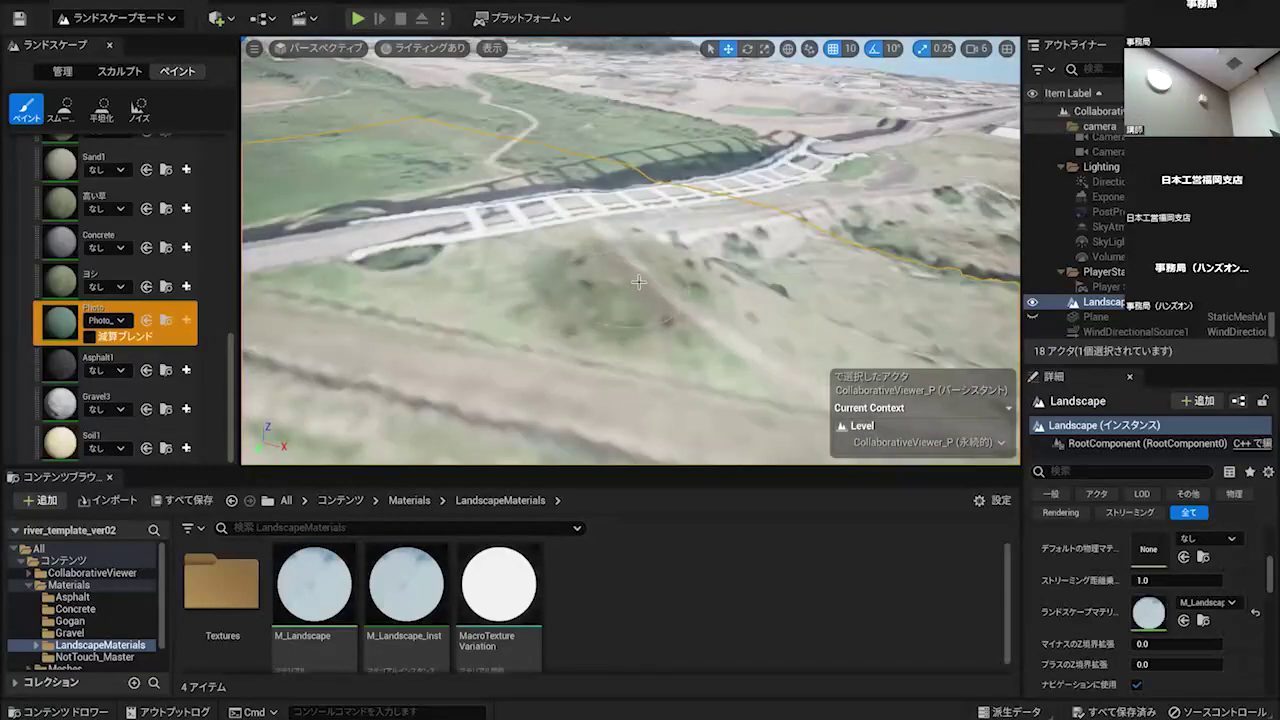
right_drag(911, 252, 911, 252)
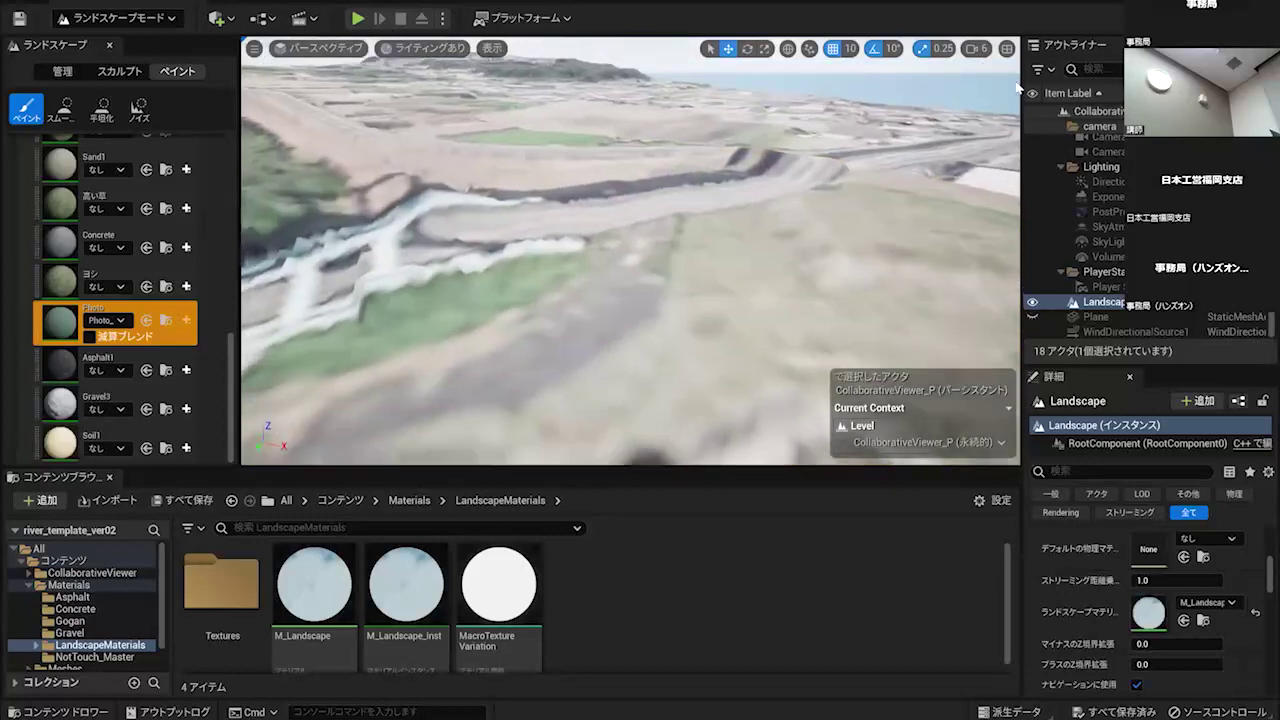
- Set the camera speed to 4 and fine-tune the close-up view of the grassy ground beside the river
click(975, 48)
drag(1062, 83, 1023, 83)
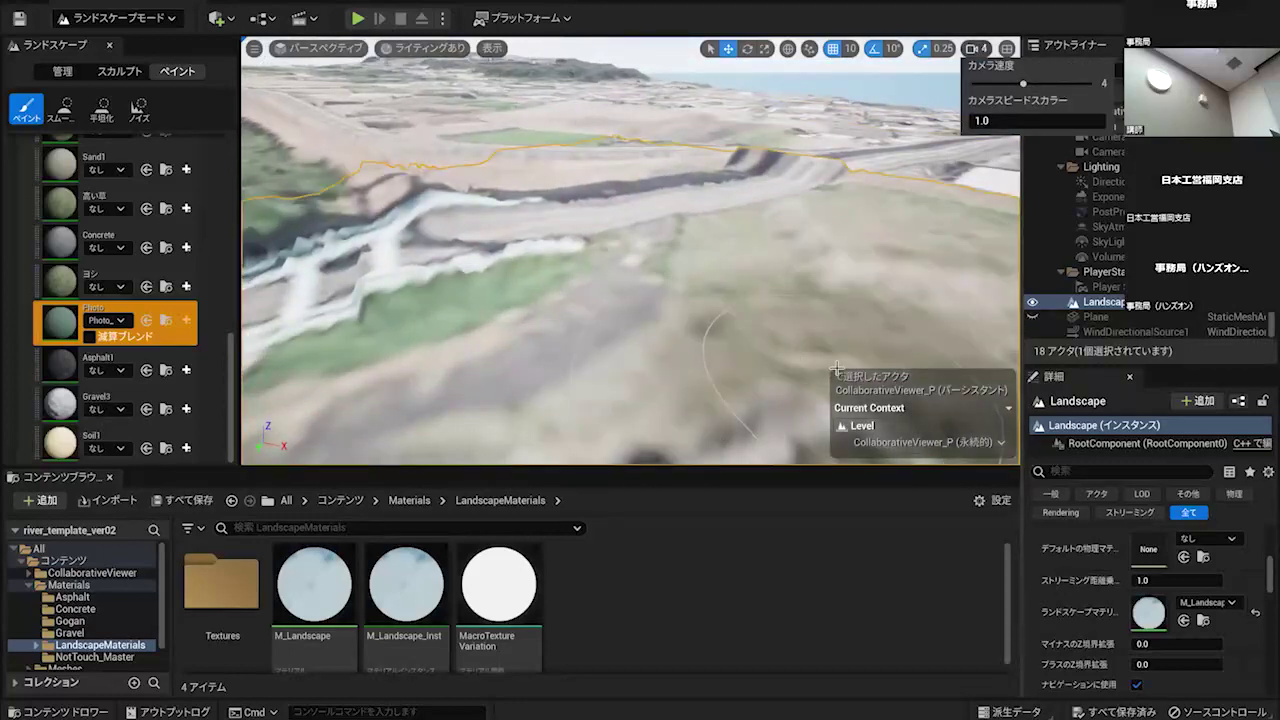
mouse_move(826, 369)
right_down()
mouse_move(850, 385)
mouse_move(765, 380)
mouse_move(781, 342)
right_up()
right_drag(777, 294, 835, 314)
right_drag(759, 290, 802, 308)
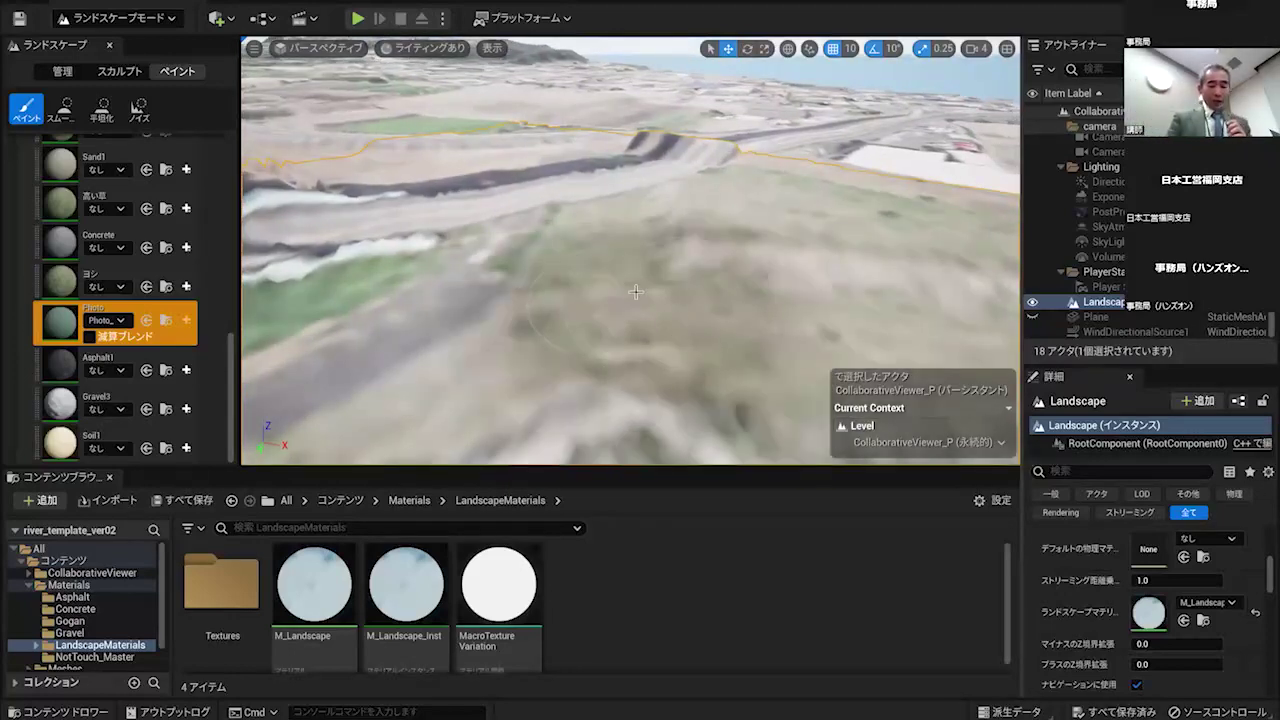
drag(613, 277, 622, 300)
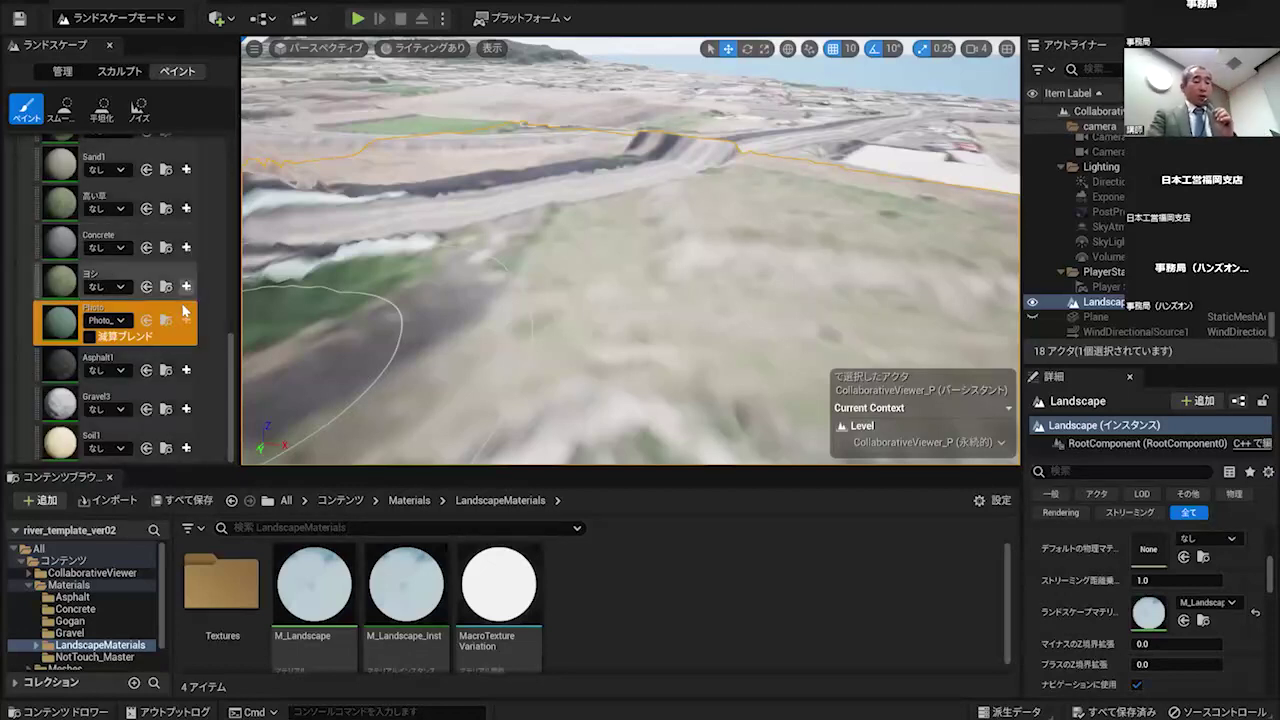
- Find the 低い草 layer among the landscape paint layers and assign 低い草_LayerInfo to it
scroll(217, 321, up, 1)
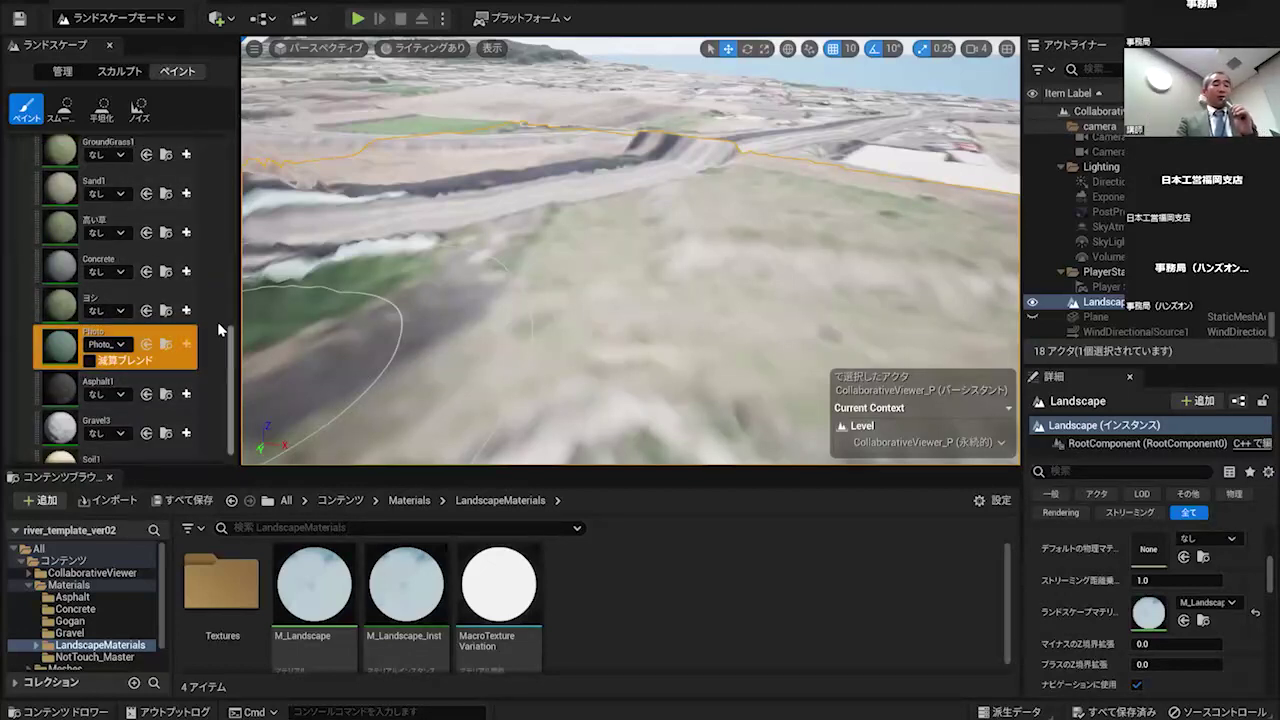
scroll(217, 321, up, 1)
click(153, 386)
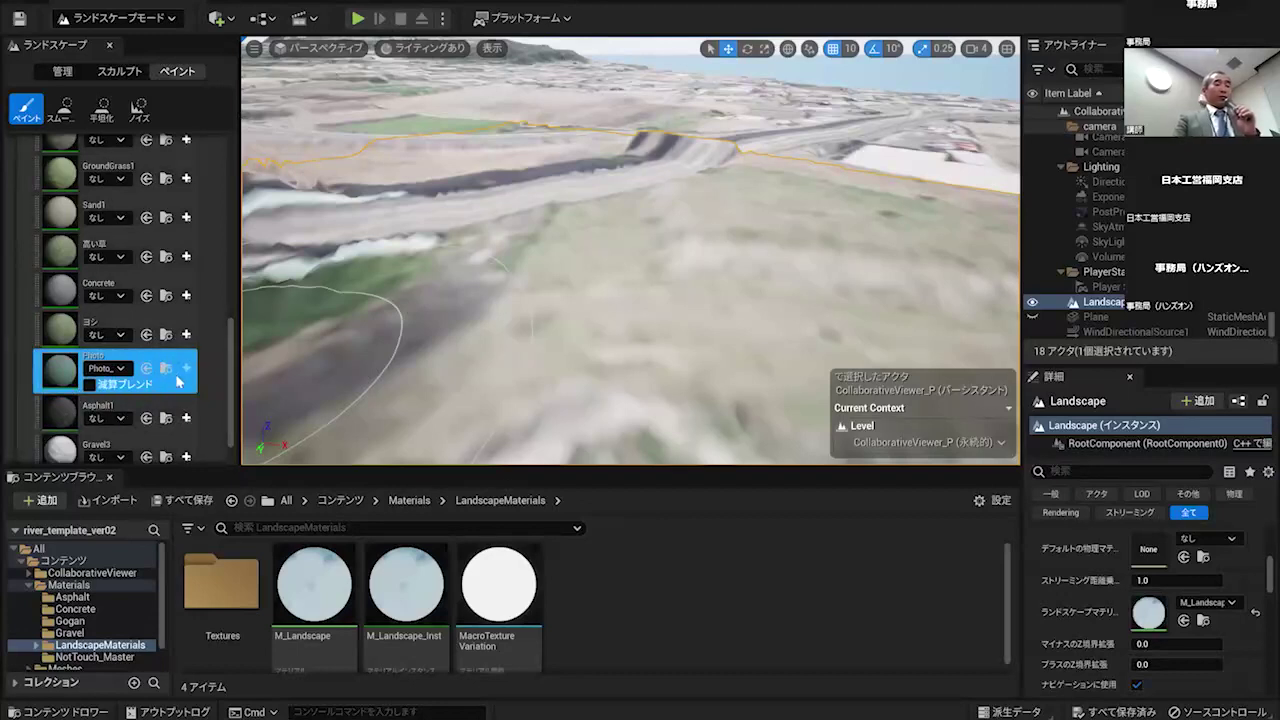
scroll(155, 340, up, 10)
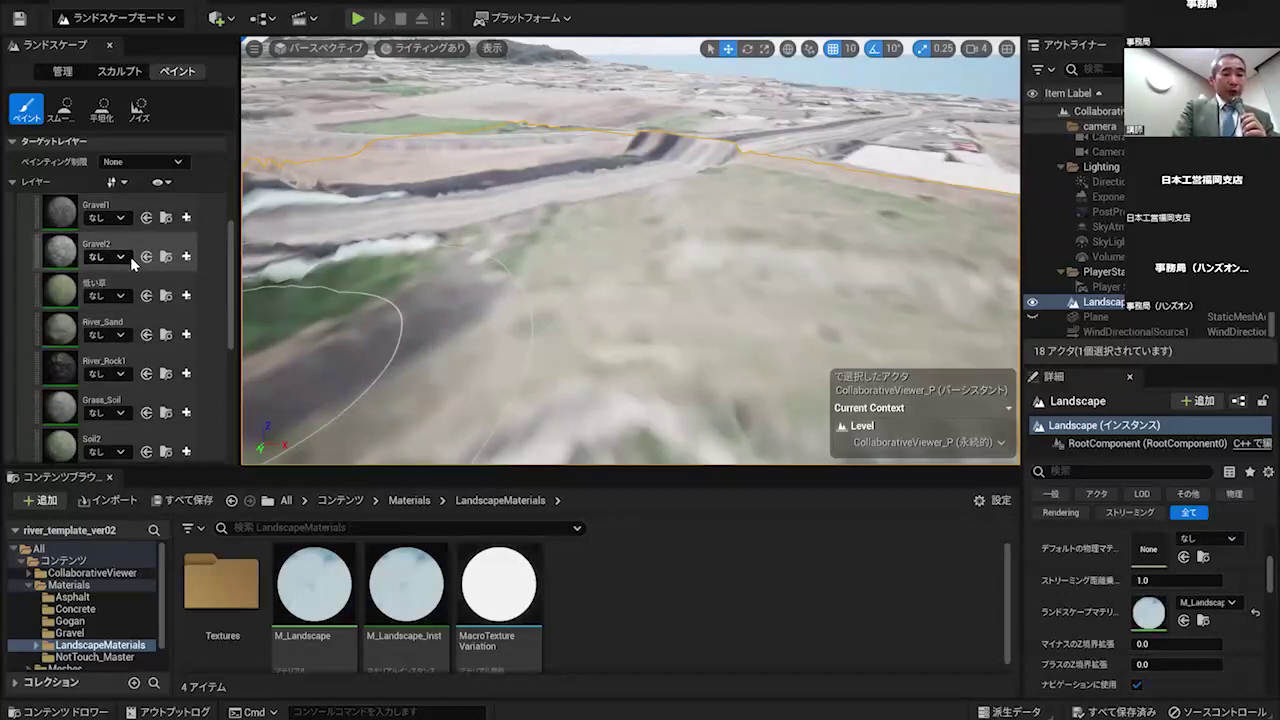
scroll(131, 259, down, 4)
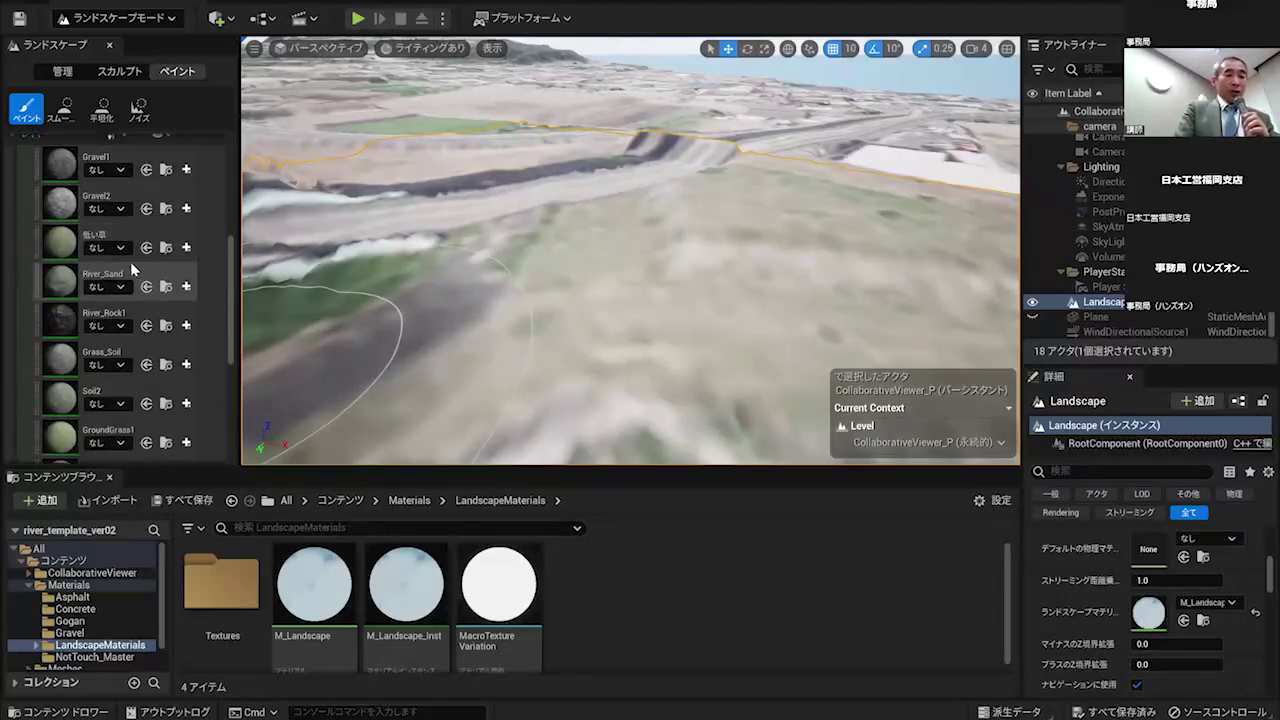
scroll(129, 266, down, 5)
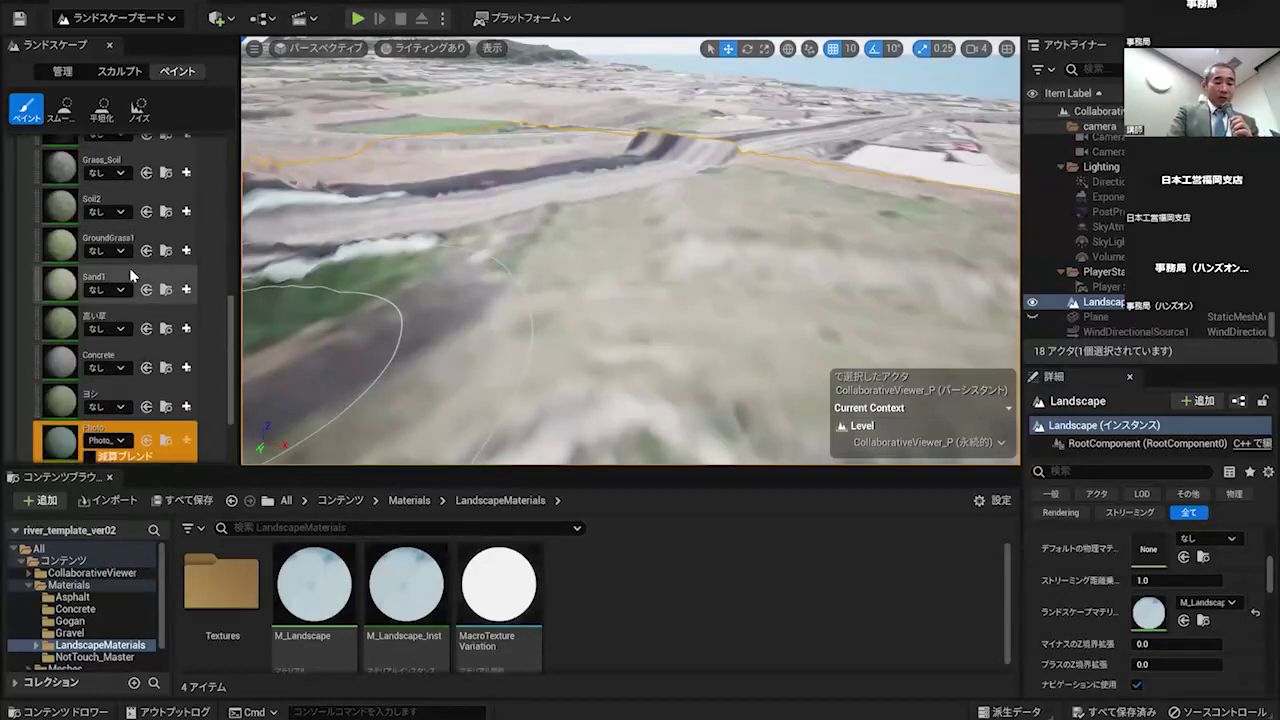
scroll(128, 262, up, 8)
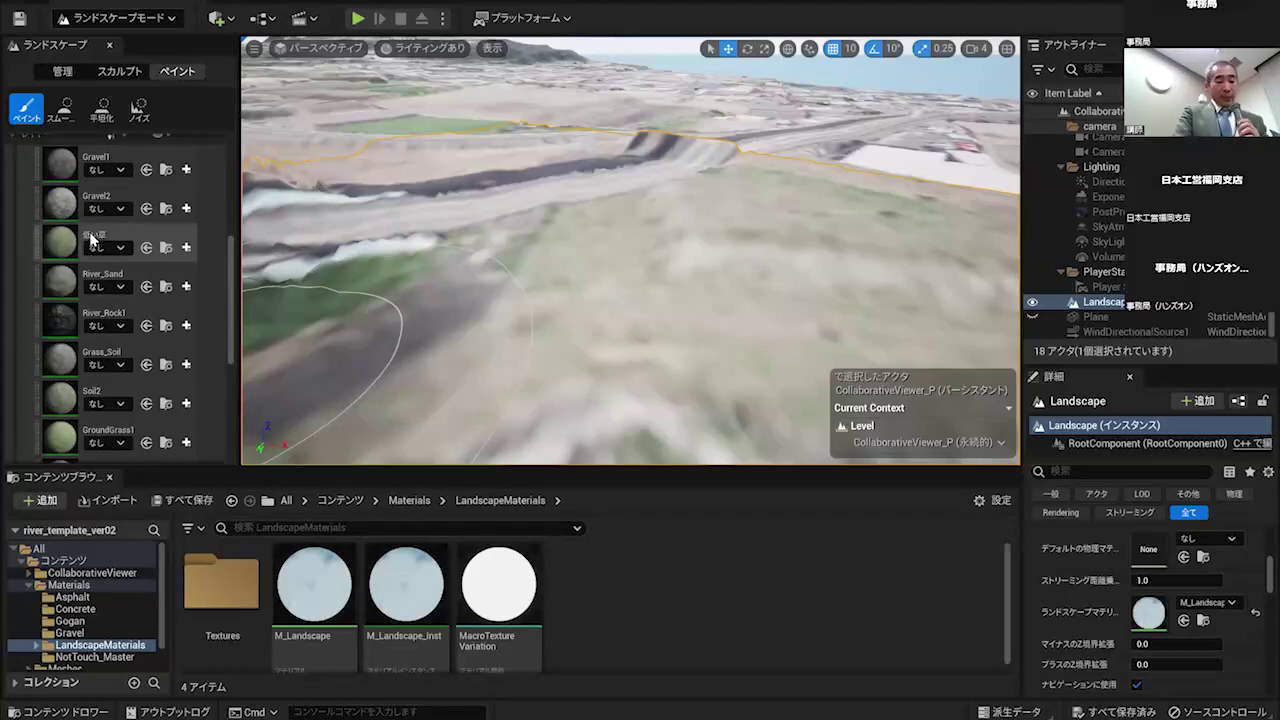
click(110, 240)
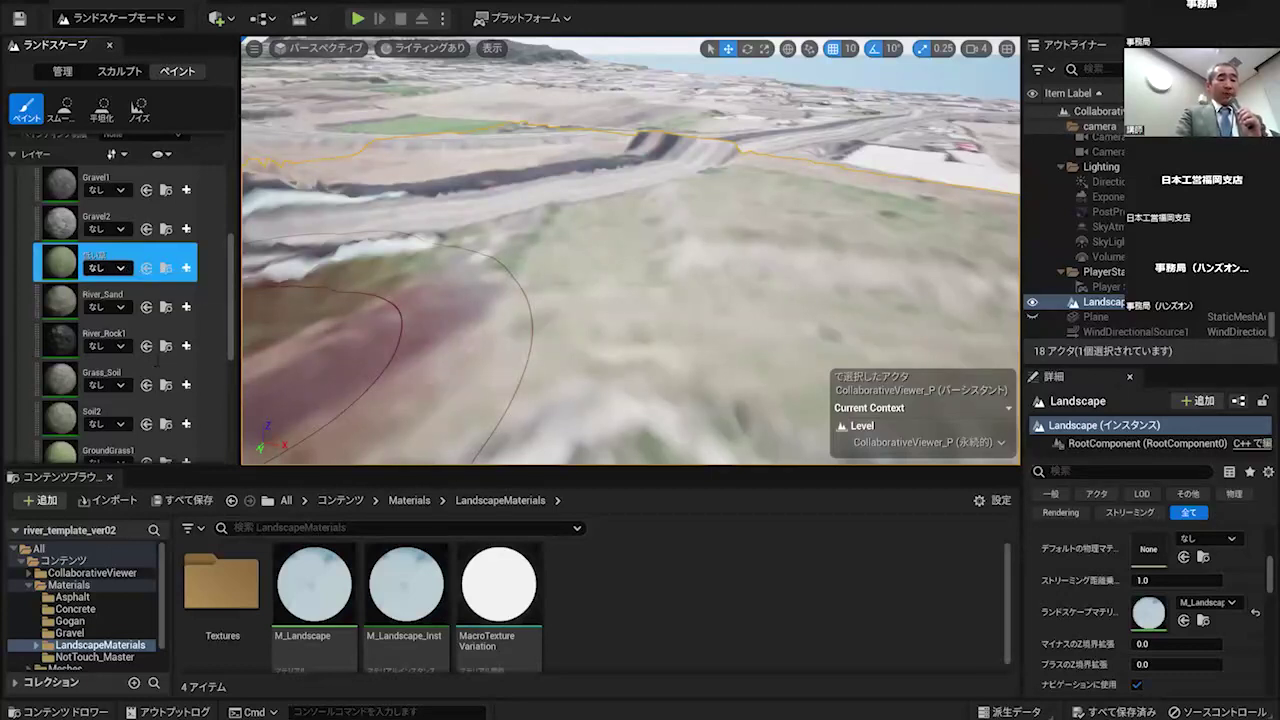
click(112, 268)
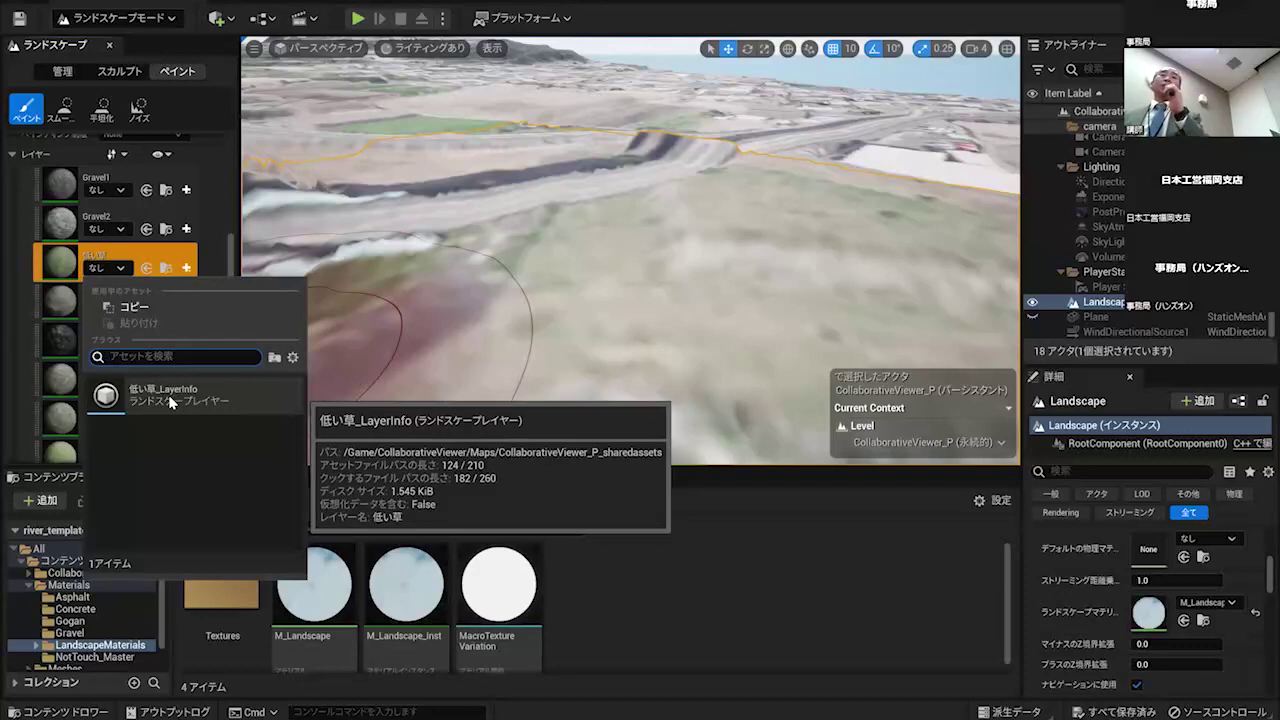
click(170, 395)
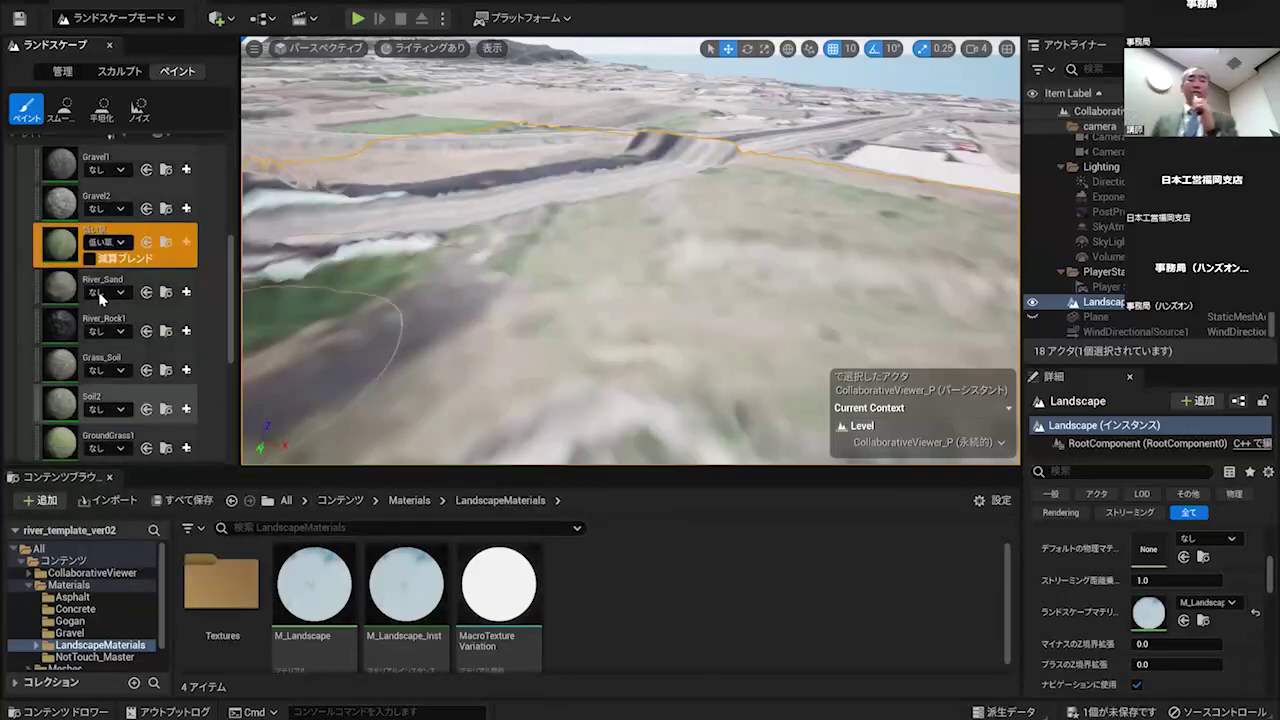
click(113, 246)
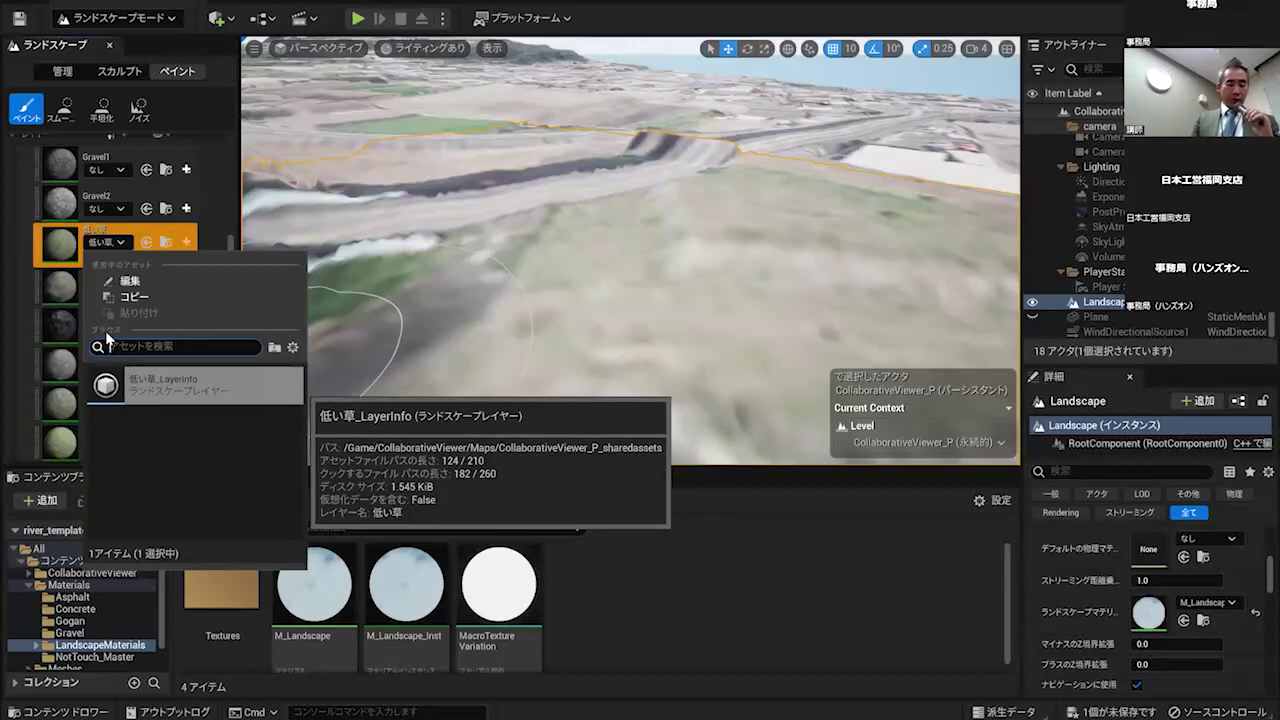
click(60, 245)
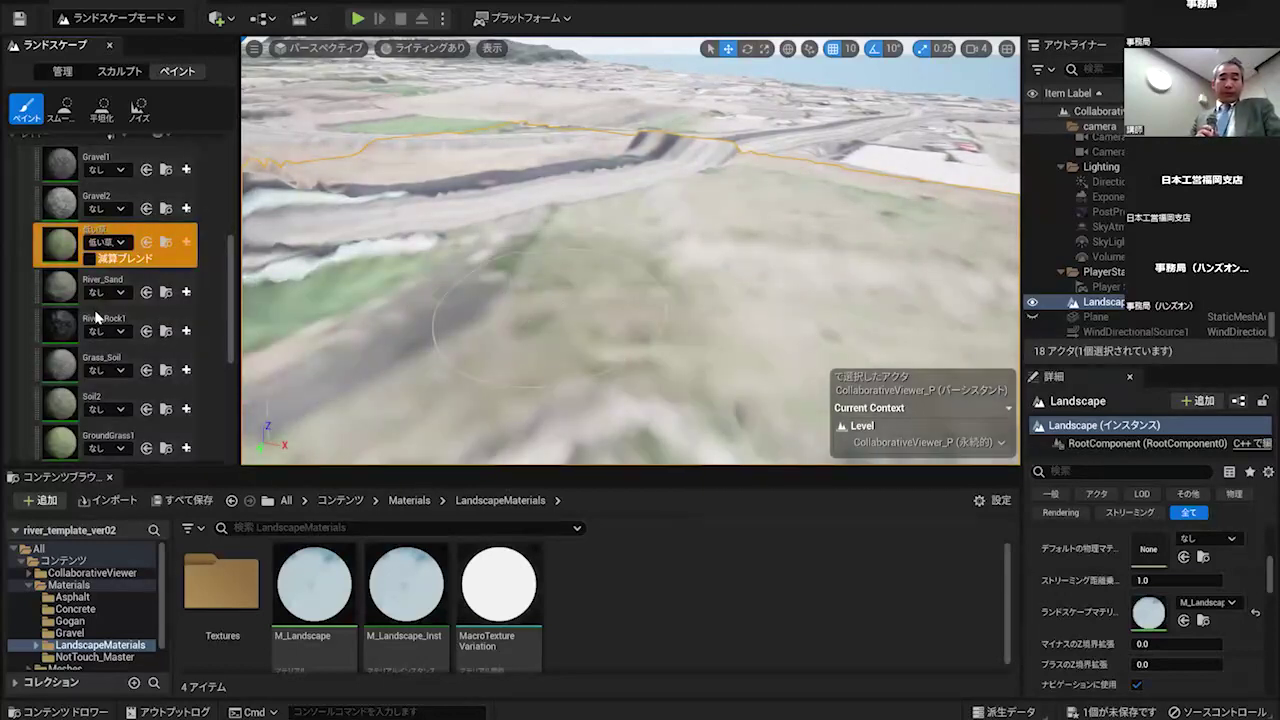
- Review the paint brush settings and try the current brush with the 低い草 layer on the ground beside the river
scroll(129, 297, up, 1)
scroll(136, 285, up, 6)
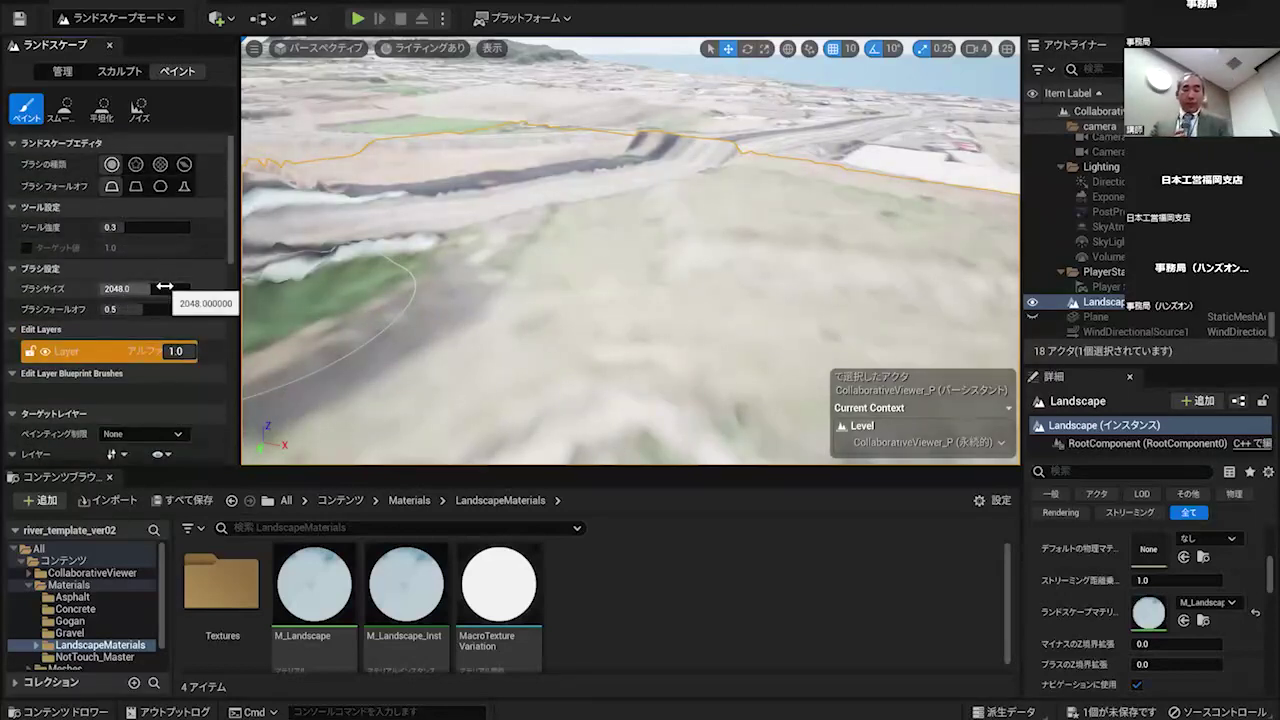
scroll(162, 292, down, 1)
scroll(161, 290, down, 7)
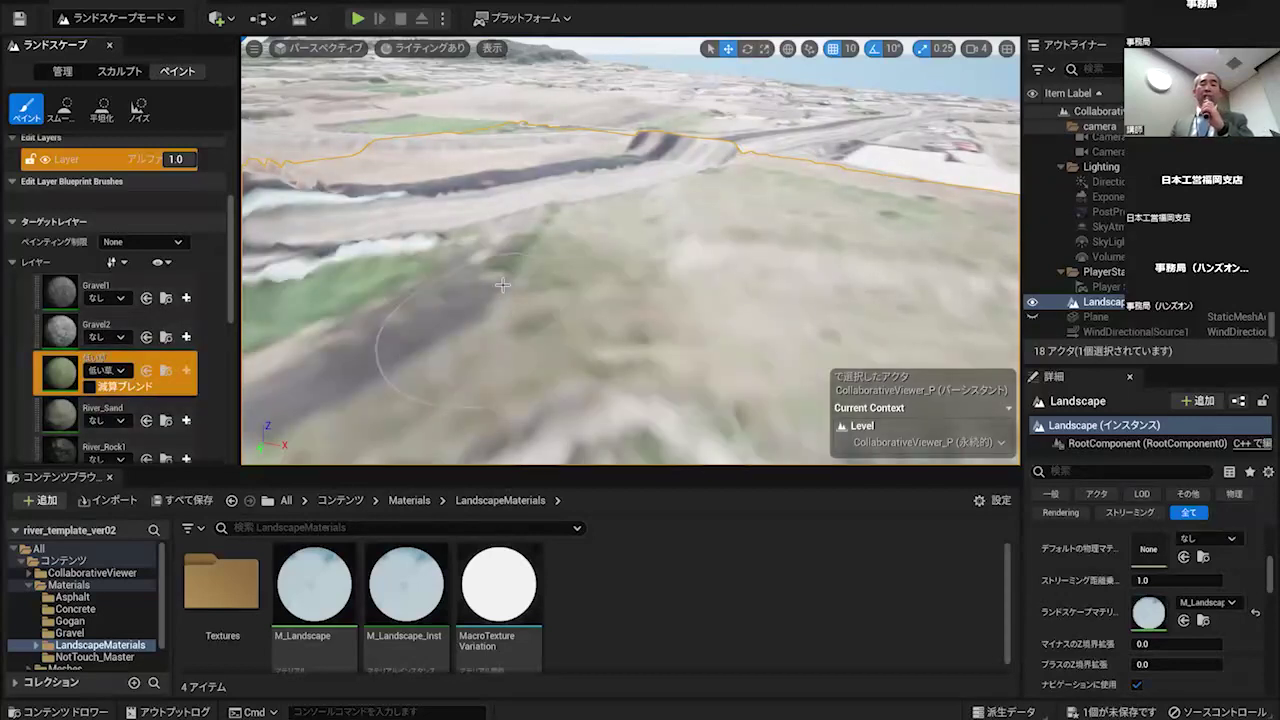
mouse_move(620, 244)
mouse_down()
mouse_move(700, 245)
mouse_move(760, 265)
mouse_move(690, 330)
mouse_move(612, 324)
mouse_up()
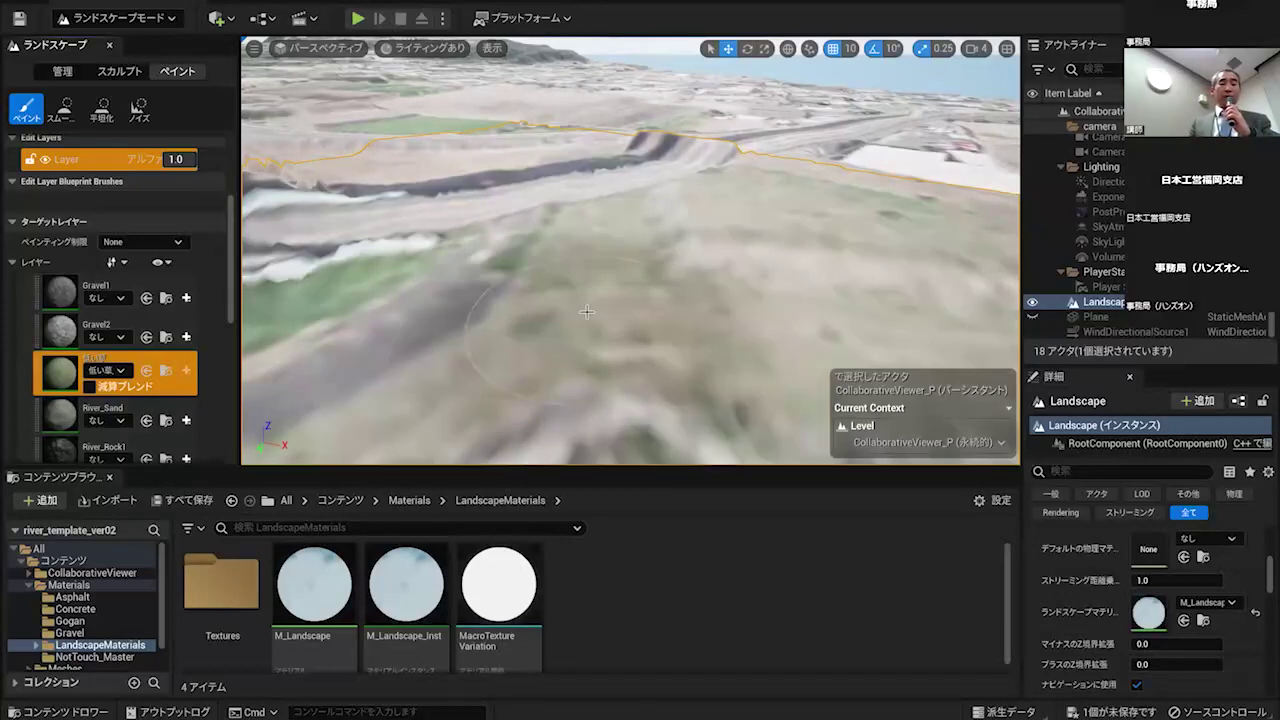
drag(579, 299, 576, 314)
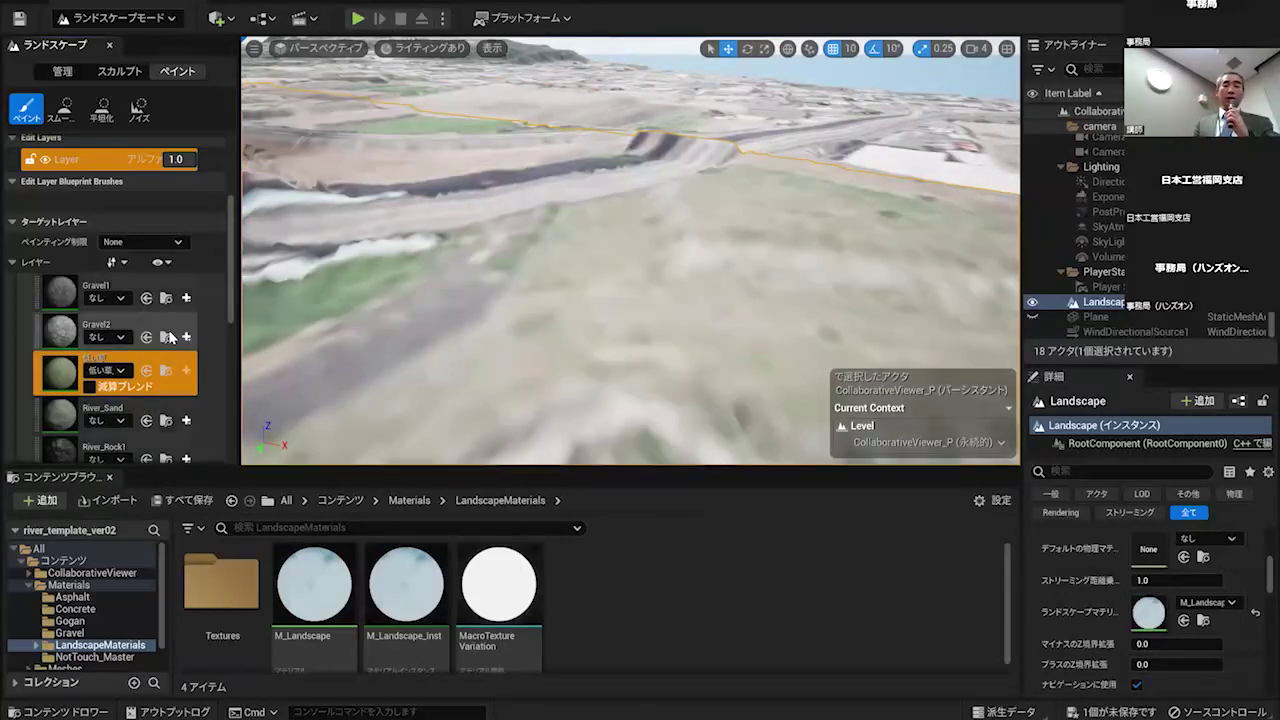
- Set the landscape paint brush size to 100
scroll(130, 284, up, 3)
click(130, 241)
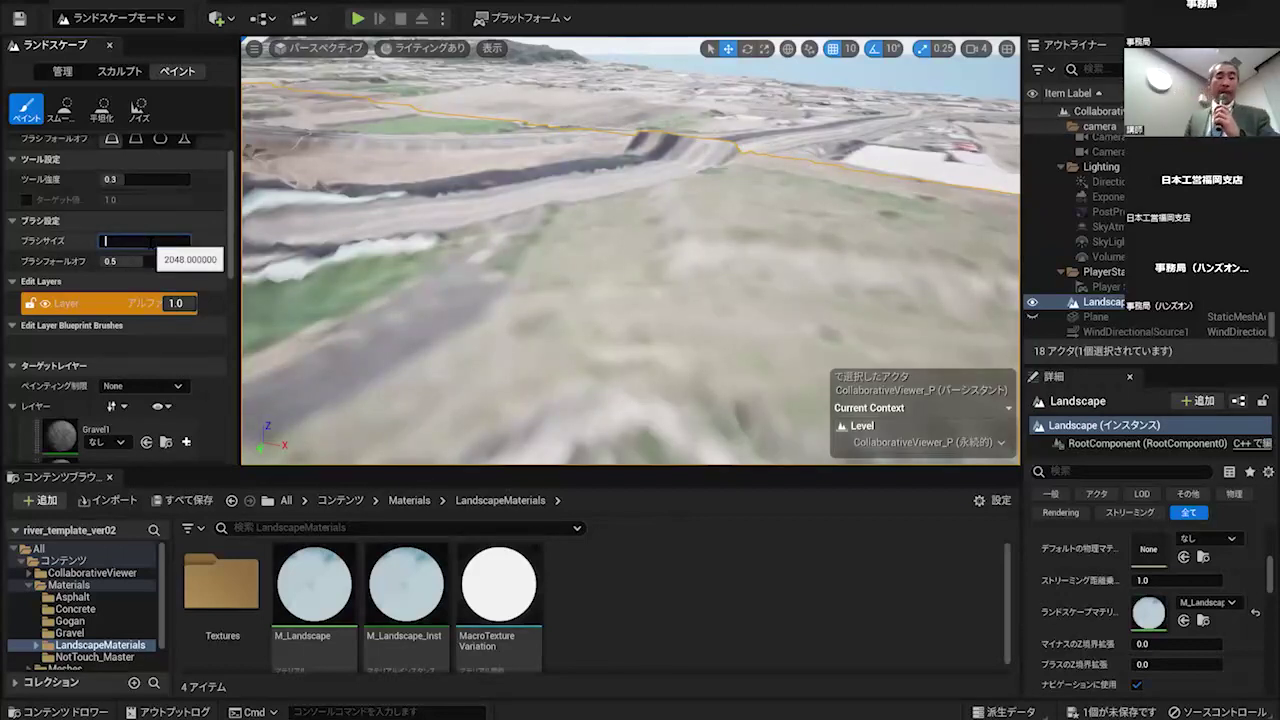
key(Return)
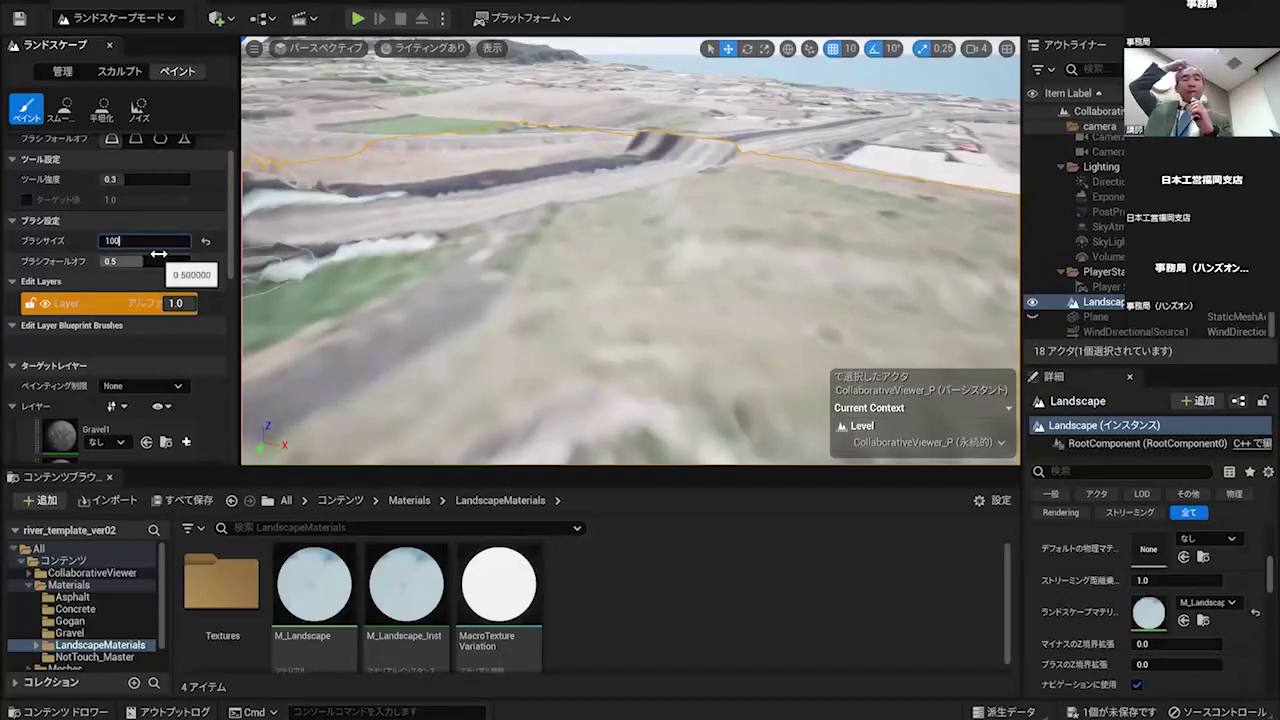
key(Return)
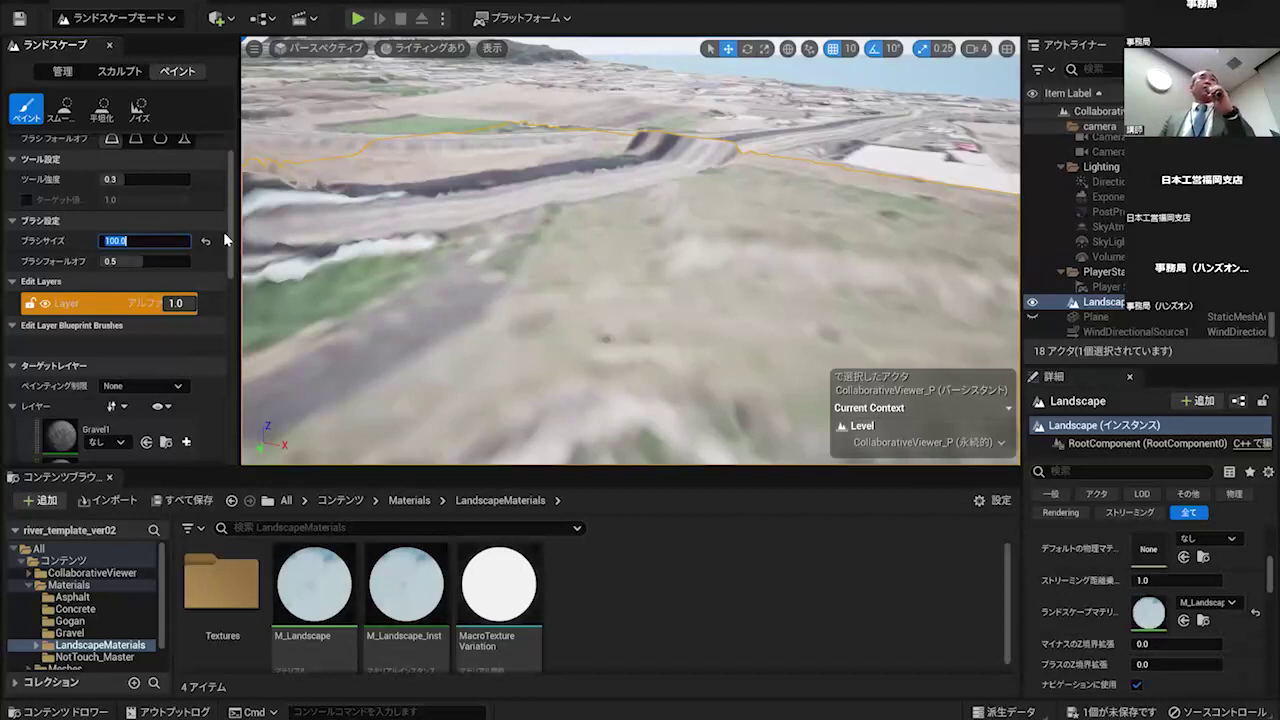
- Set the landscape paint brush size to 500 and the tool strength to 1.0
click(155, 240)
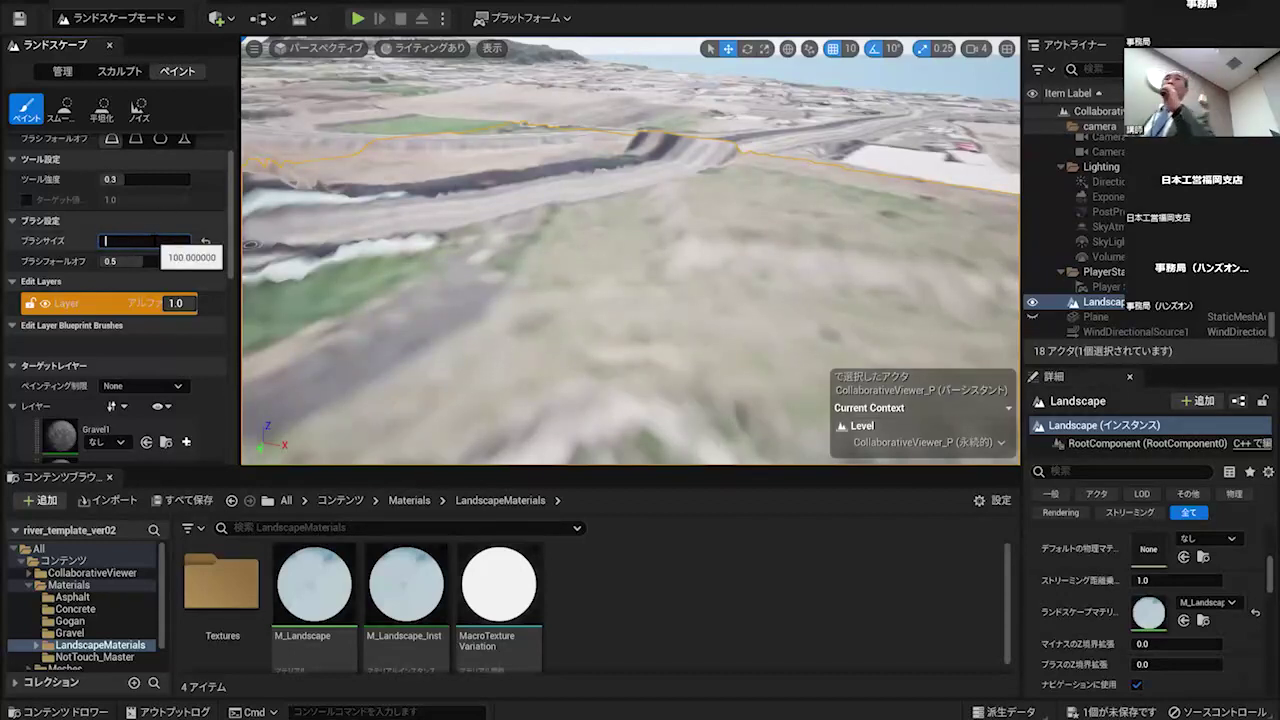
key(Return)
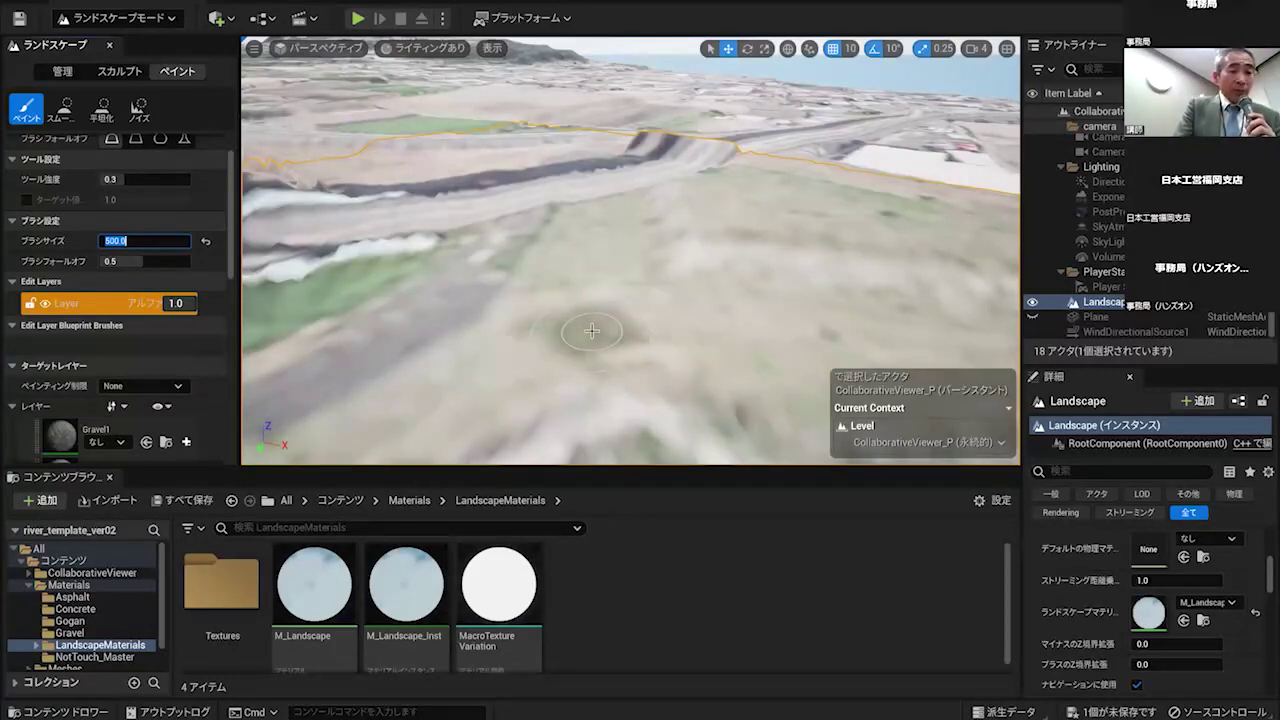
click(155, 179)
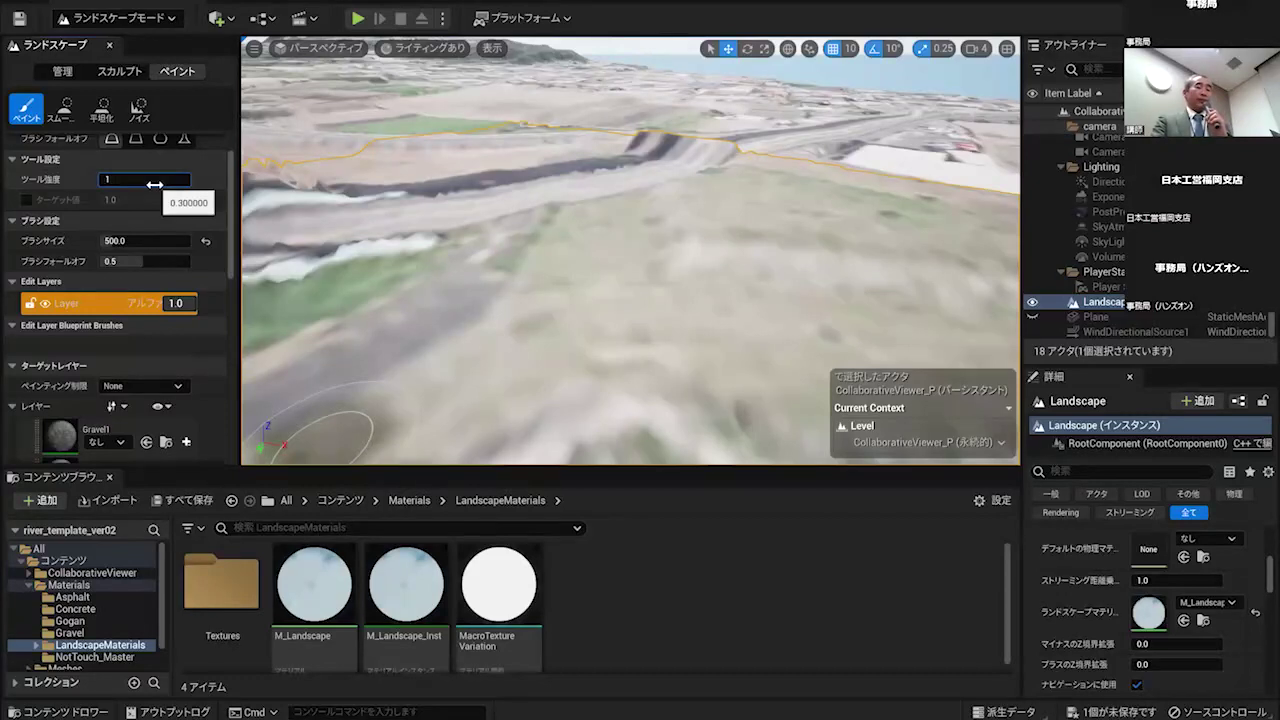
text(1)
key(Return)
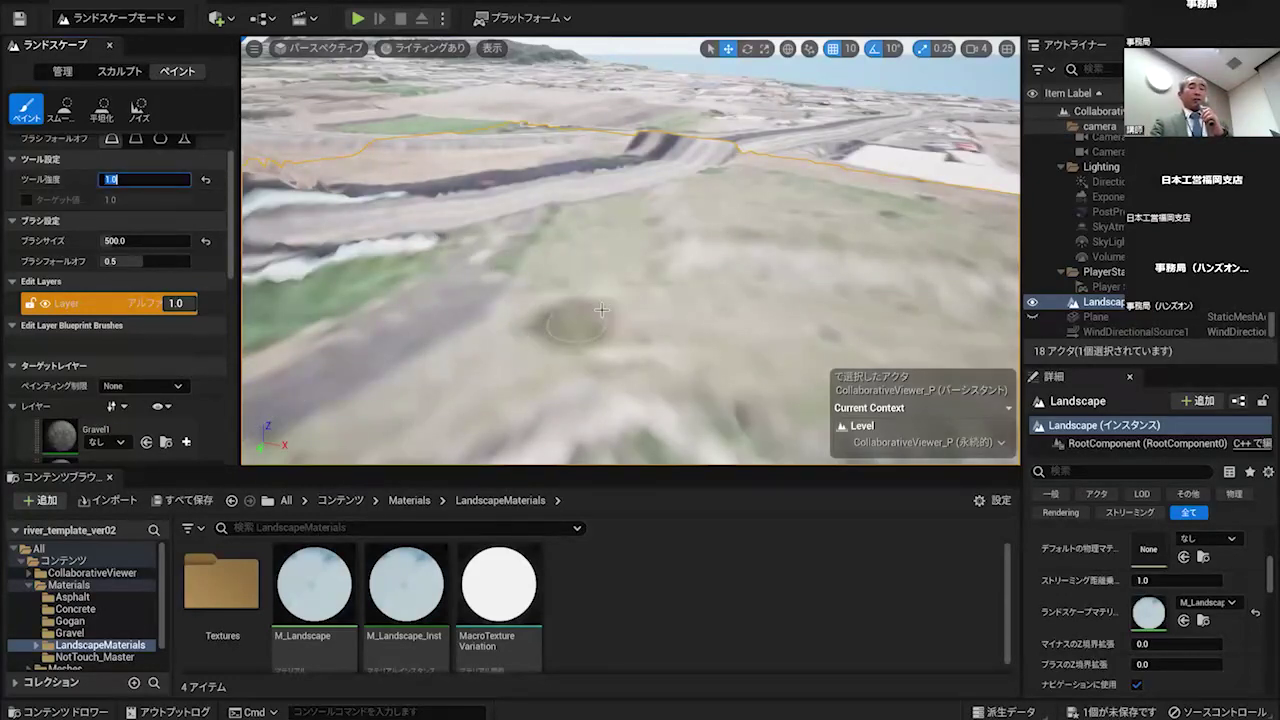
- Paint a patch of the 低い草 layer on the bare ground beside the river and widen it toward the riverbank
mouse_move(609, 297)
mouse_down()
mouse_move(575, 318)
mouse_move(643, 325)
mouse_move(514, 346)
mouse_move(635, 352)
mouse_up()
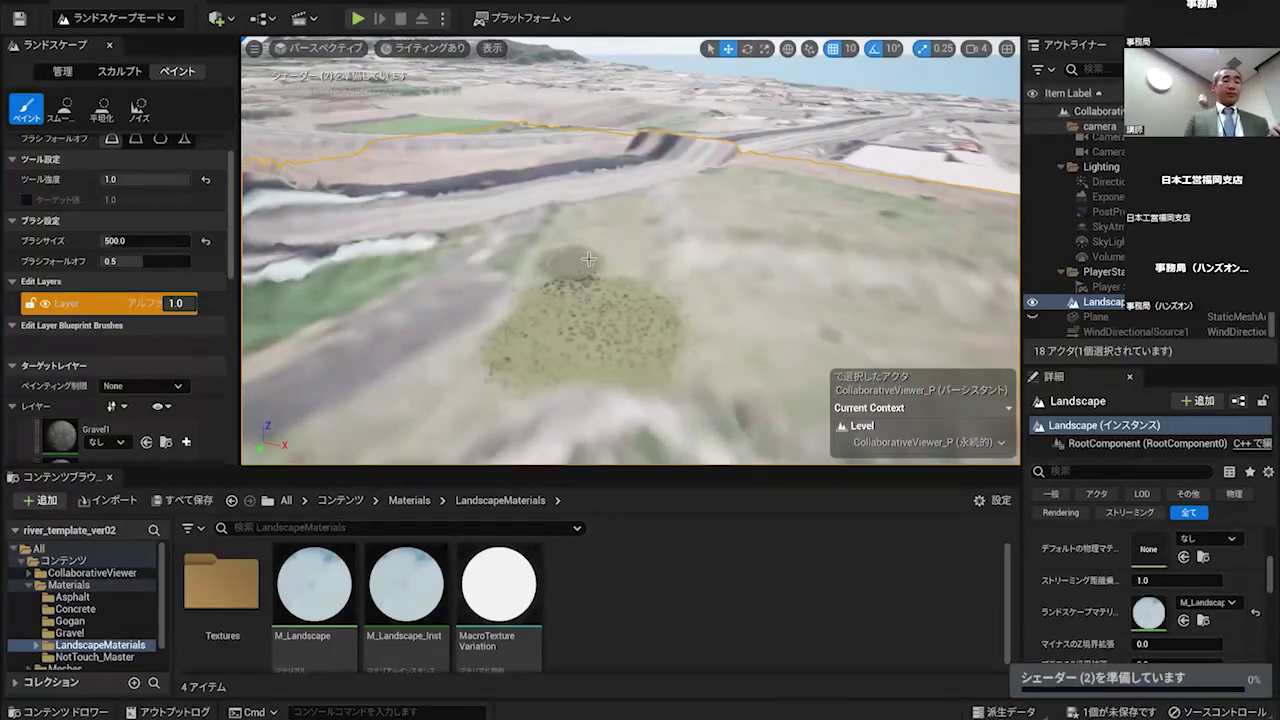
mouse_move(549, 262)
mouse_down()
mouse_move(626, 263)
mouse_move(614, 246)
mouse_move(548, 248)
mouse_up()
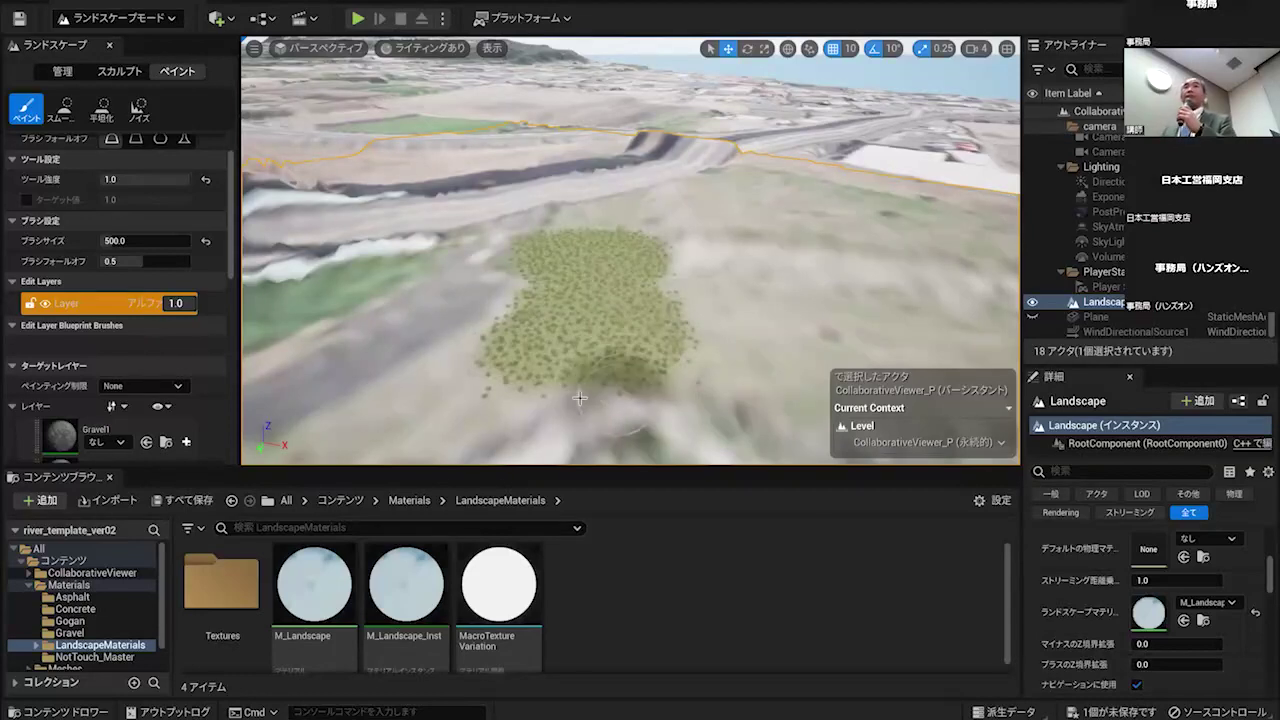
mouse_move(556, 430)
right_down()
mouse_move(570, 360)
mouse_move(575, 401)
mouse_move(572, 375)
mouse_move(590, 395)
mouse_move(630, 398)
mouse_move(560, 385)
mouse_move(584, 394)
mouse_move(608, 355)
mouse_move(584, 394)
right_up()
key(w)
key(w)
key(w)
right_drag(581, 241, 581, 241)
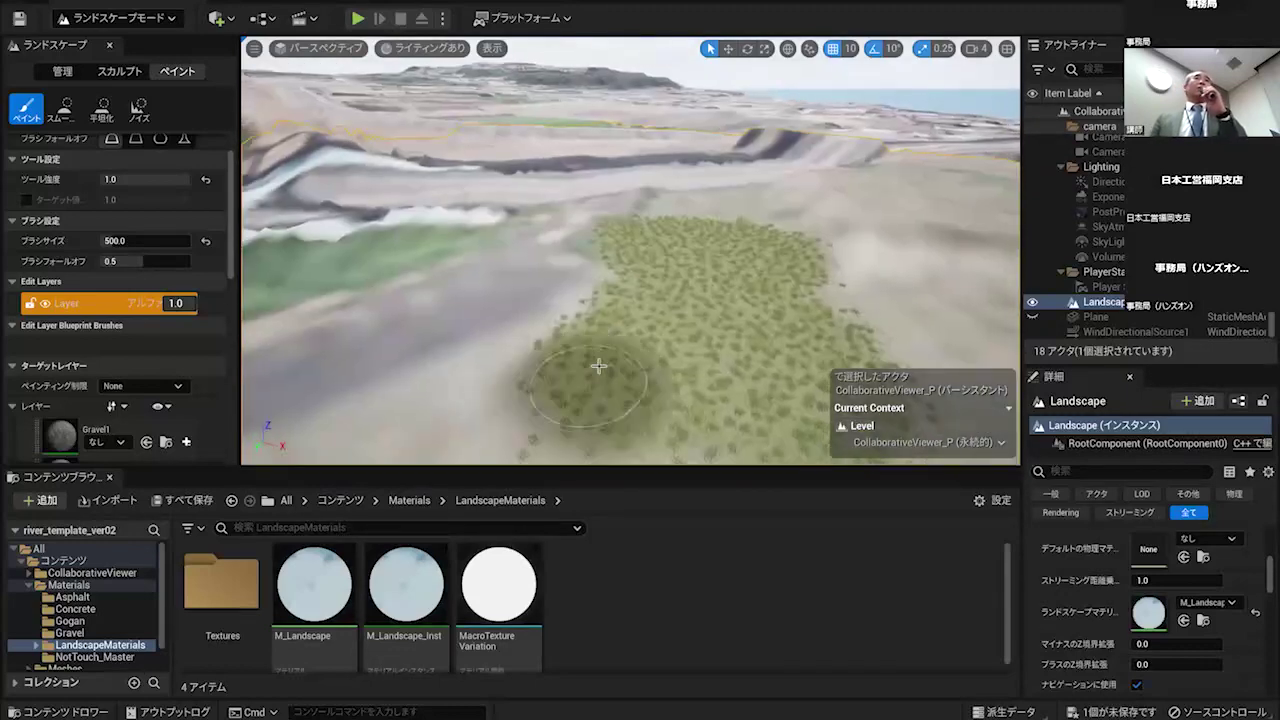
mouse_move(570, 248)
mouse_down()
mouse_move(531, 299)
mouse_move(612, 292)
mouse_move(466, 323)
mouse_move(462, 286)
mouse_move(636, 215)
mouse_up()
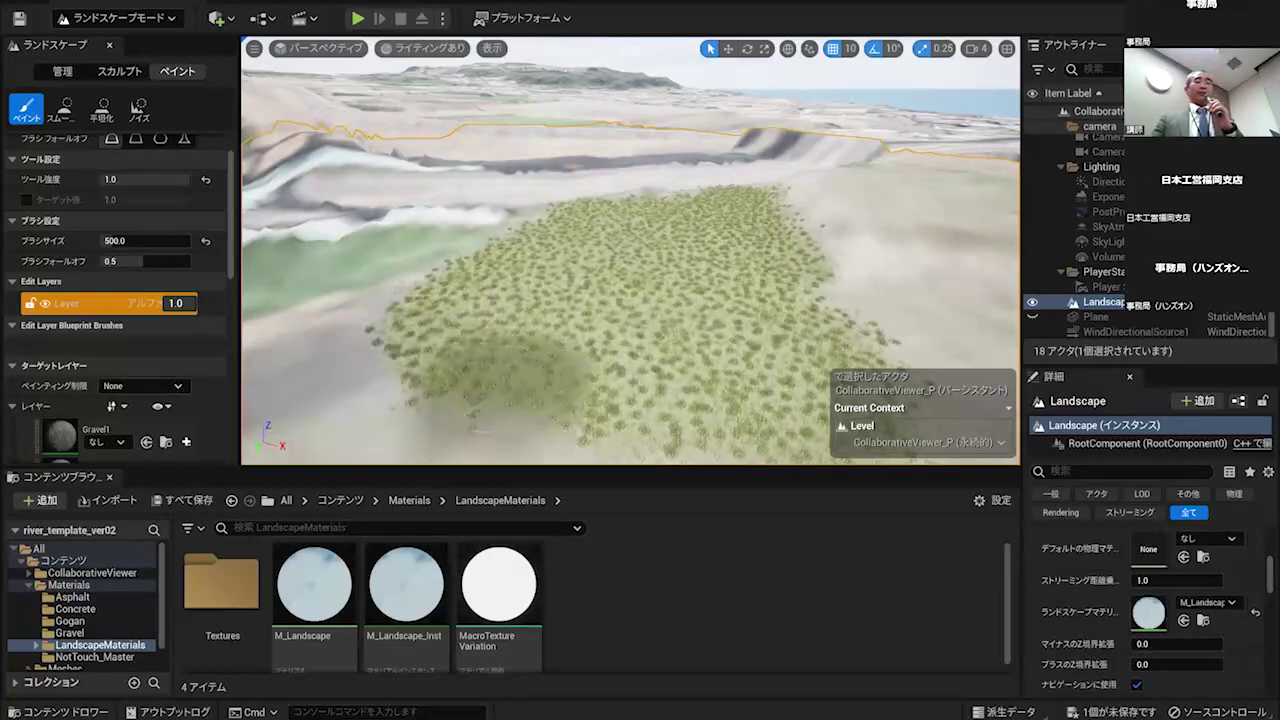
- Inspect the painted 低い草 patch up close from ground level
right_drag(630, 250, 616, 184)
key(w)
key(w)
right_drag(650, 392, 680, 378)
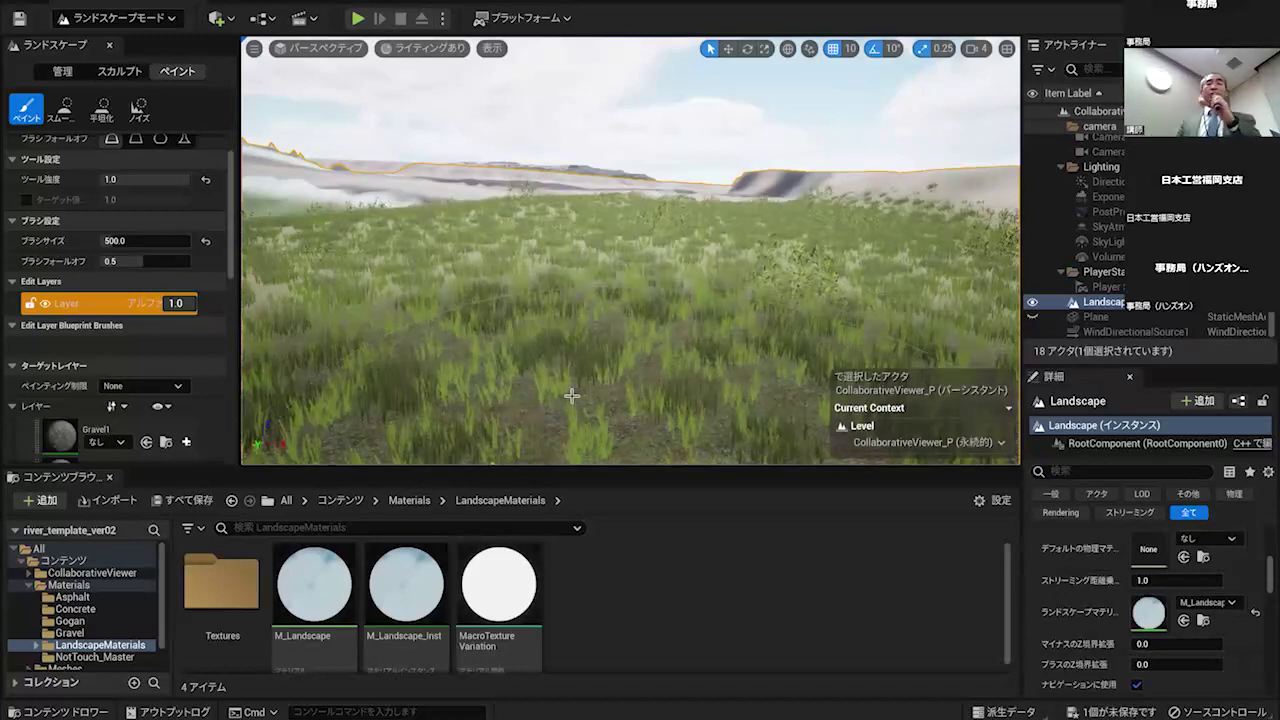
right_drag(617, 420, 734, 458)
scroll(516, 408, up, 2)
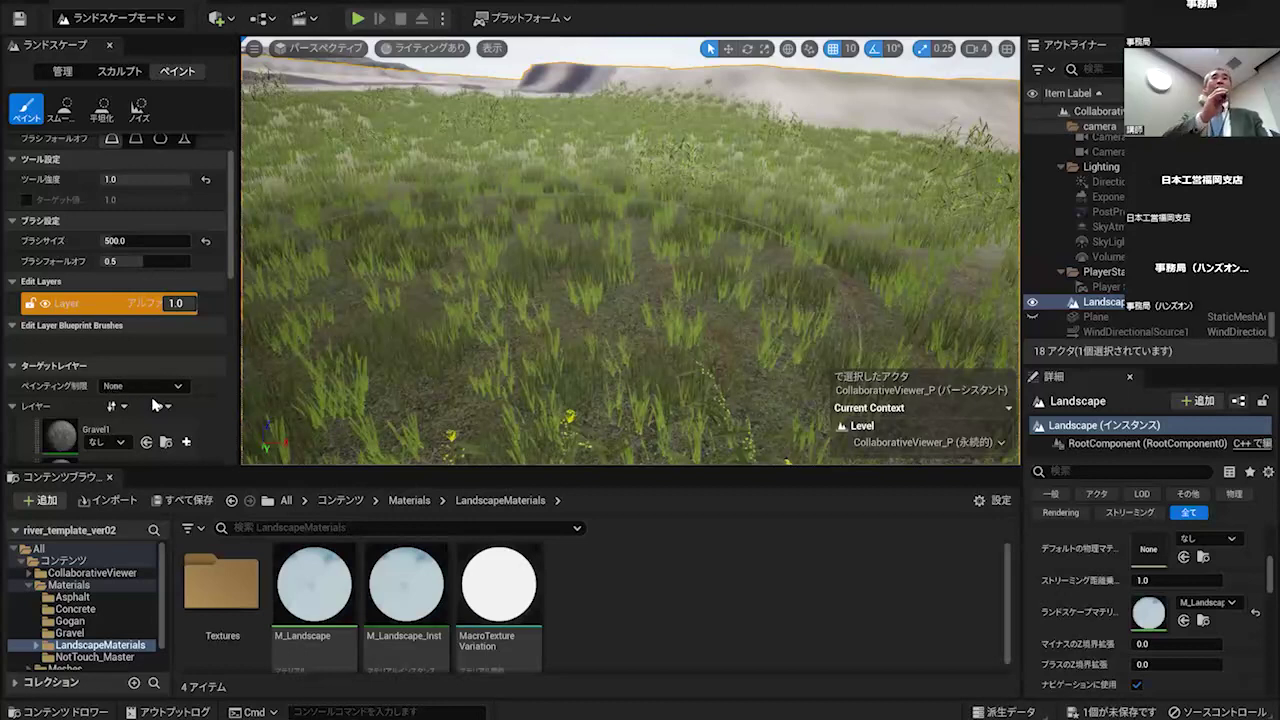
- Look through the landscape paint layers and assign Gravel1_LayerInfo to the Gravel1 layer
scroll(144, 375, down, 3)
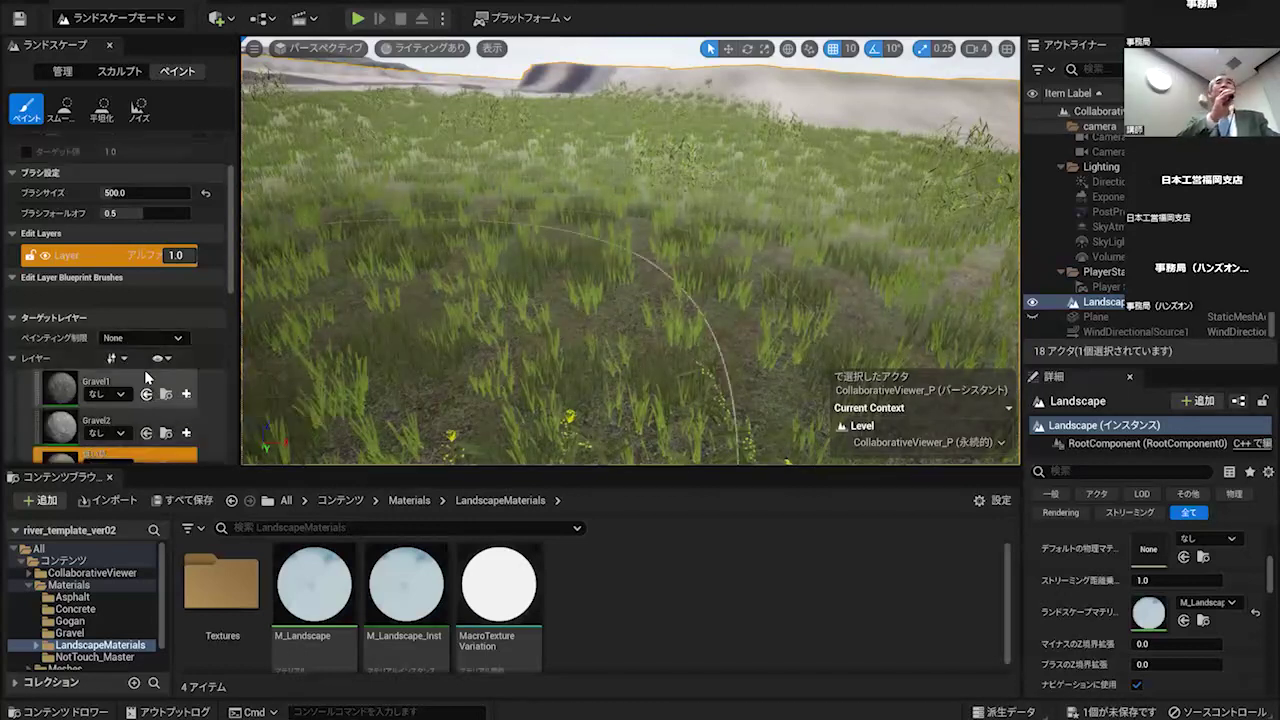
scroll(145, 374, down, 2)
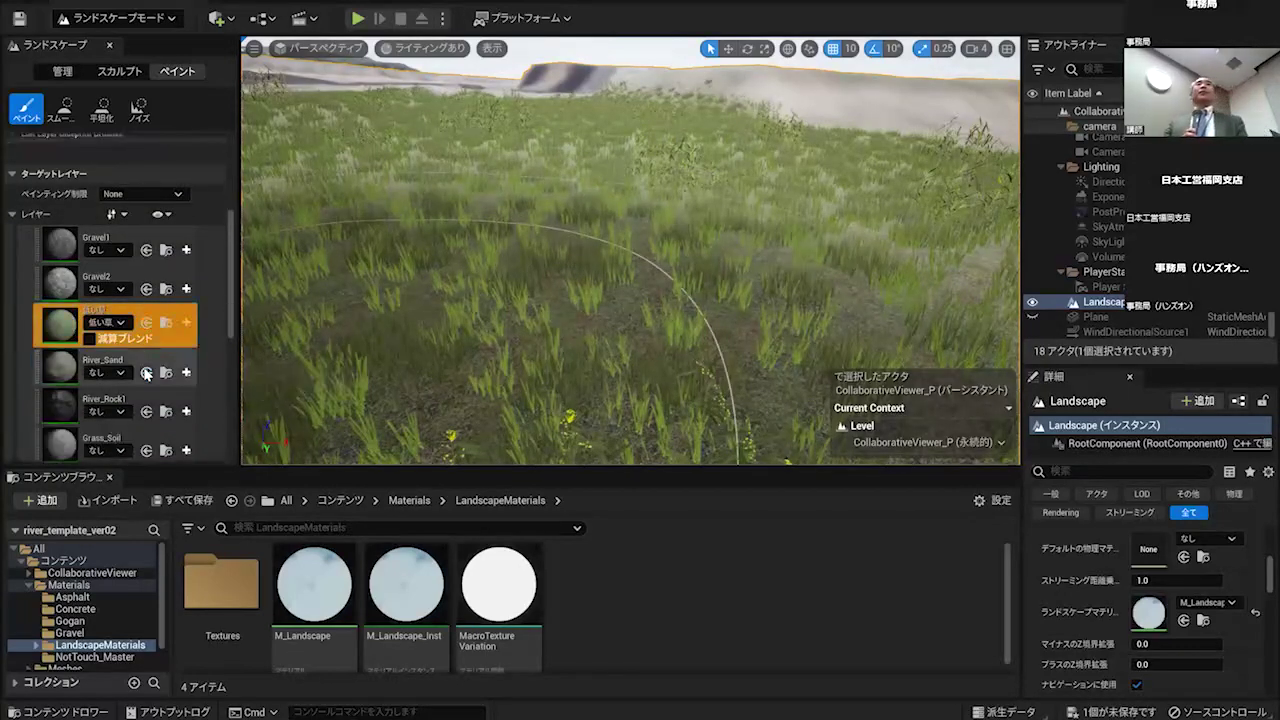
scroll(76, 230, down, 1)
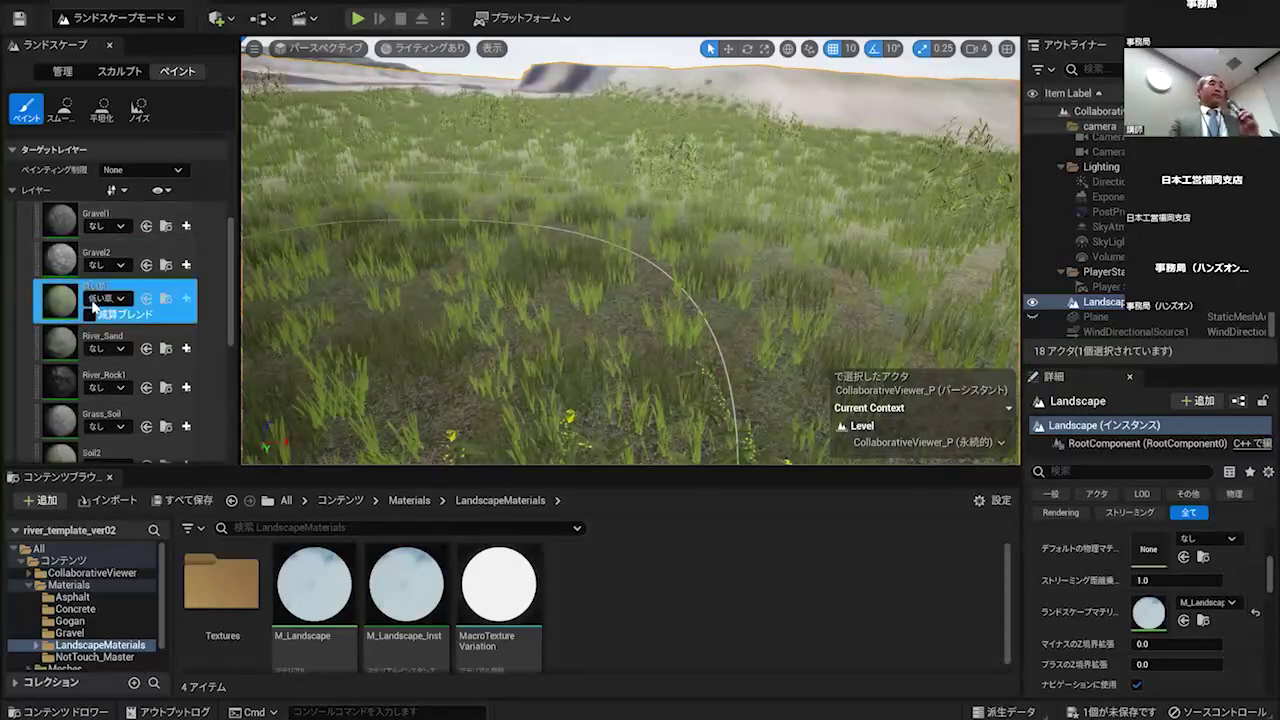
scroll(92, 308, down, 3)
scroll(104, 355, down, 4)
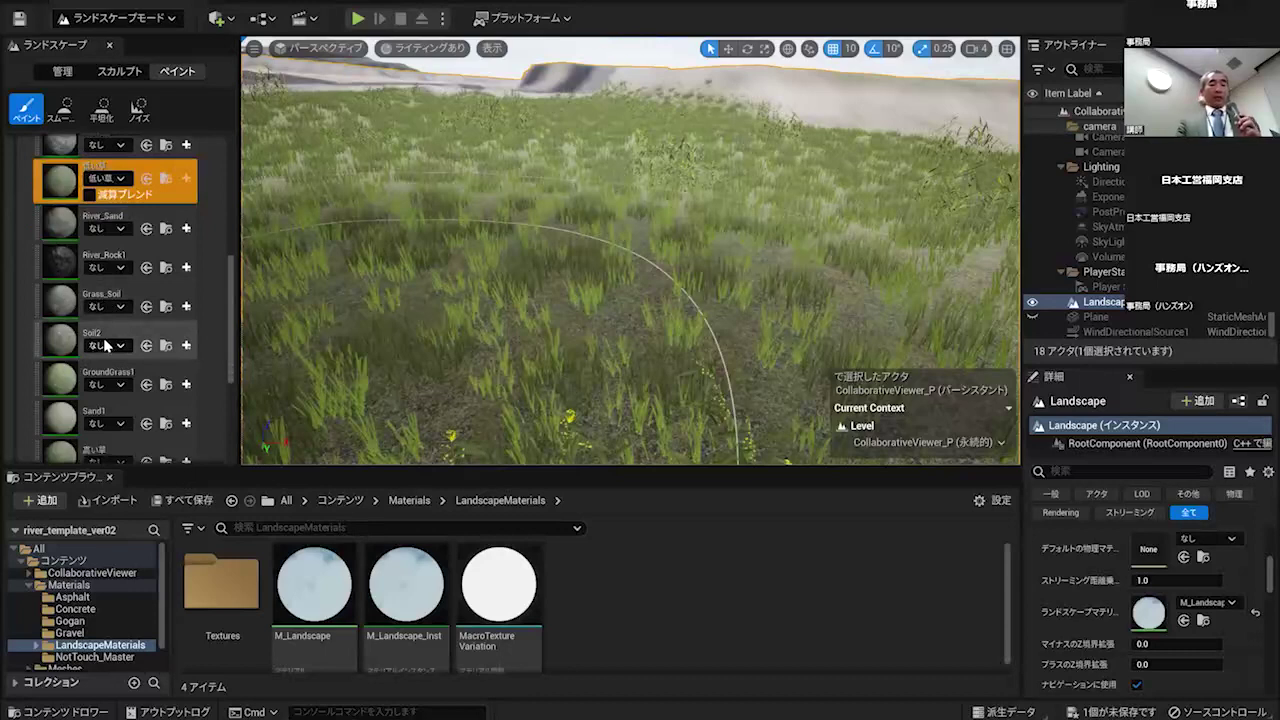
scroll(108, 338, down, 3)
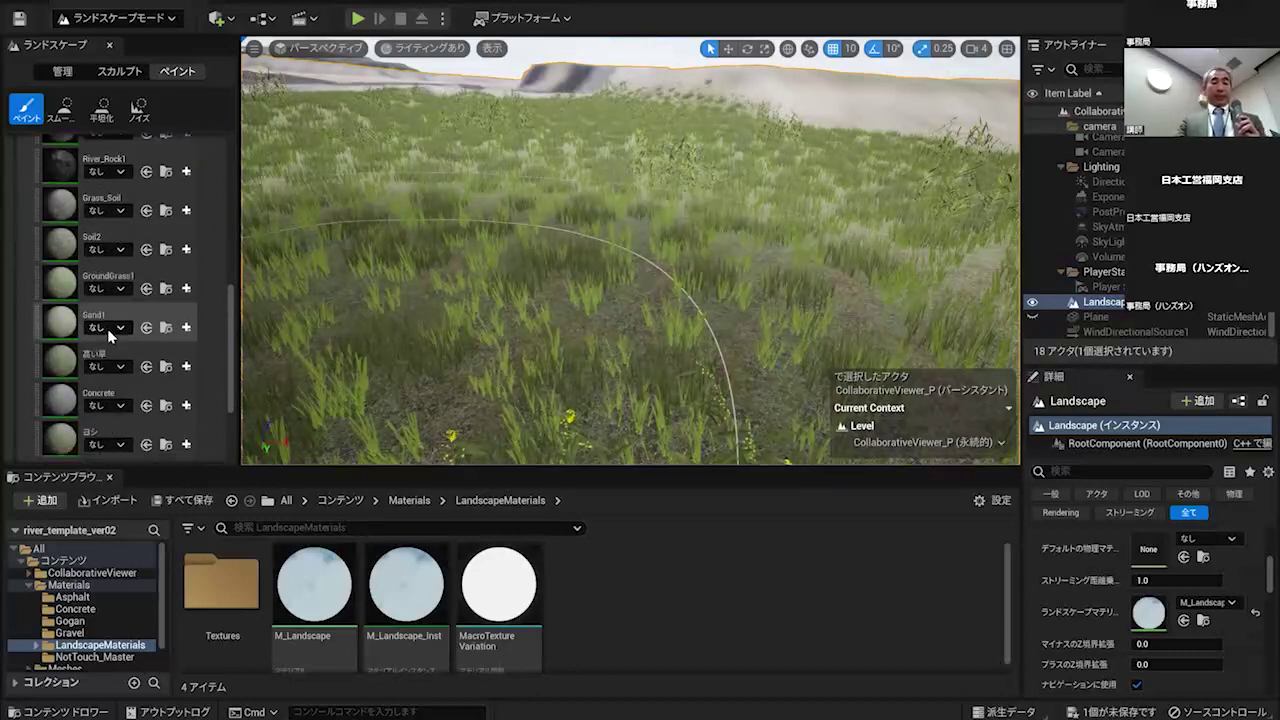
scroll(107, 328, up, 7)
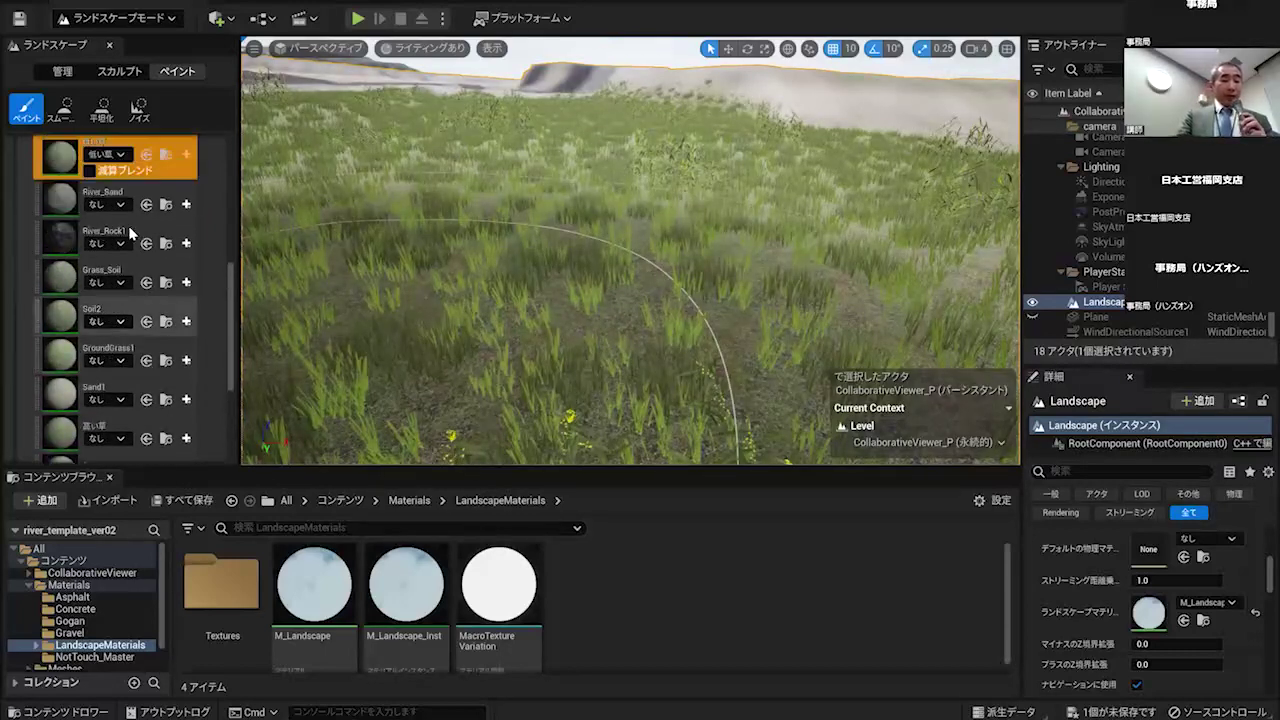
scroll(172, 238, up, 4)
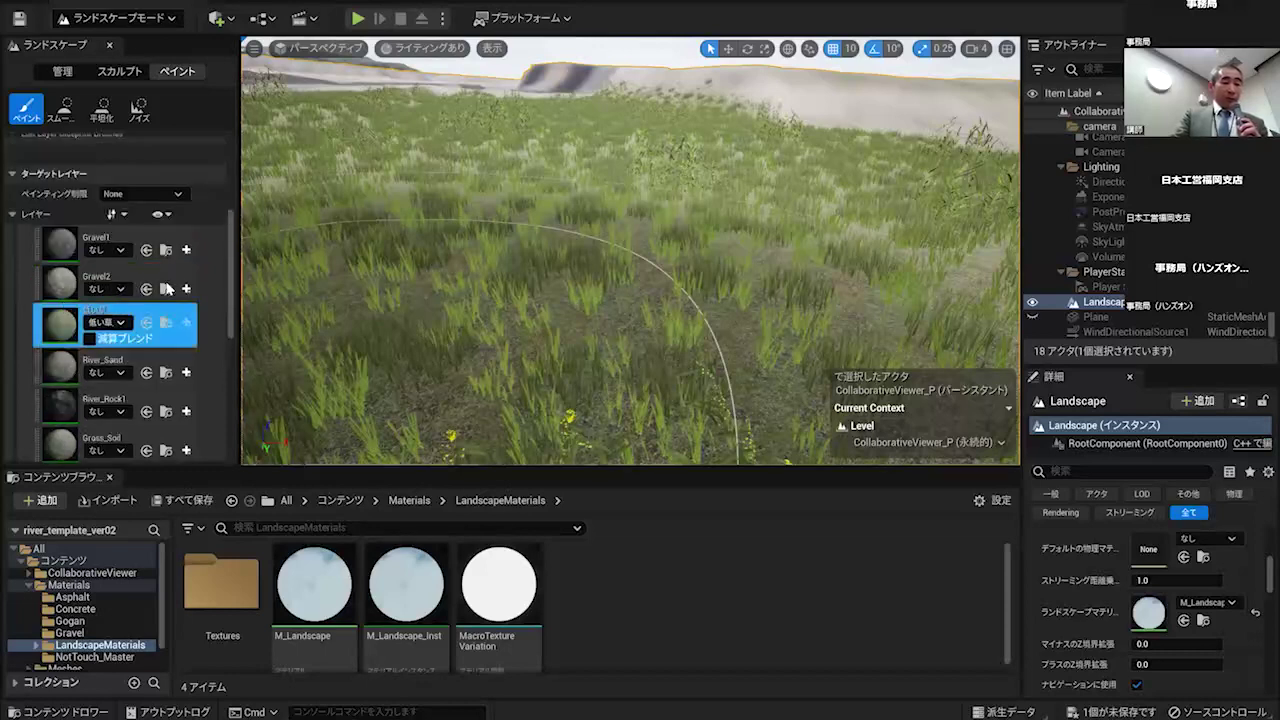
click(178, 254)
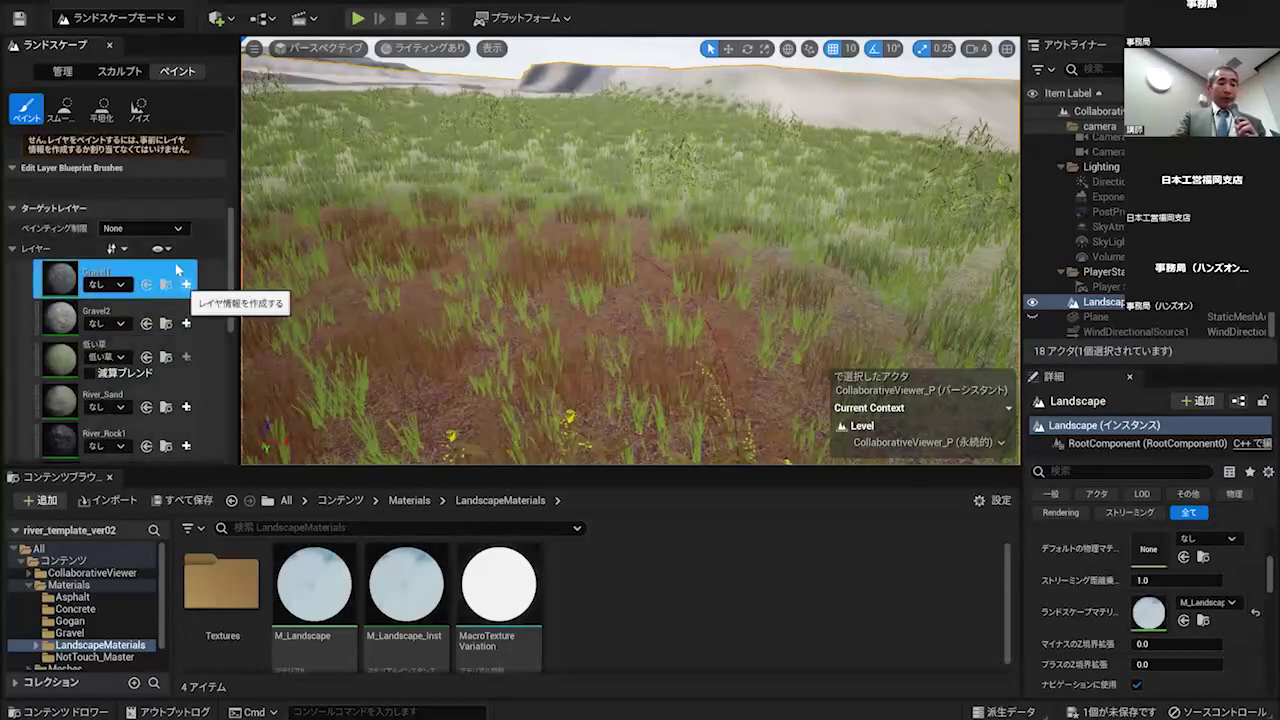
click(122, 285)
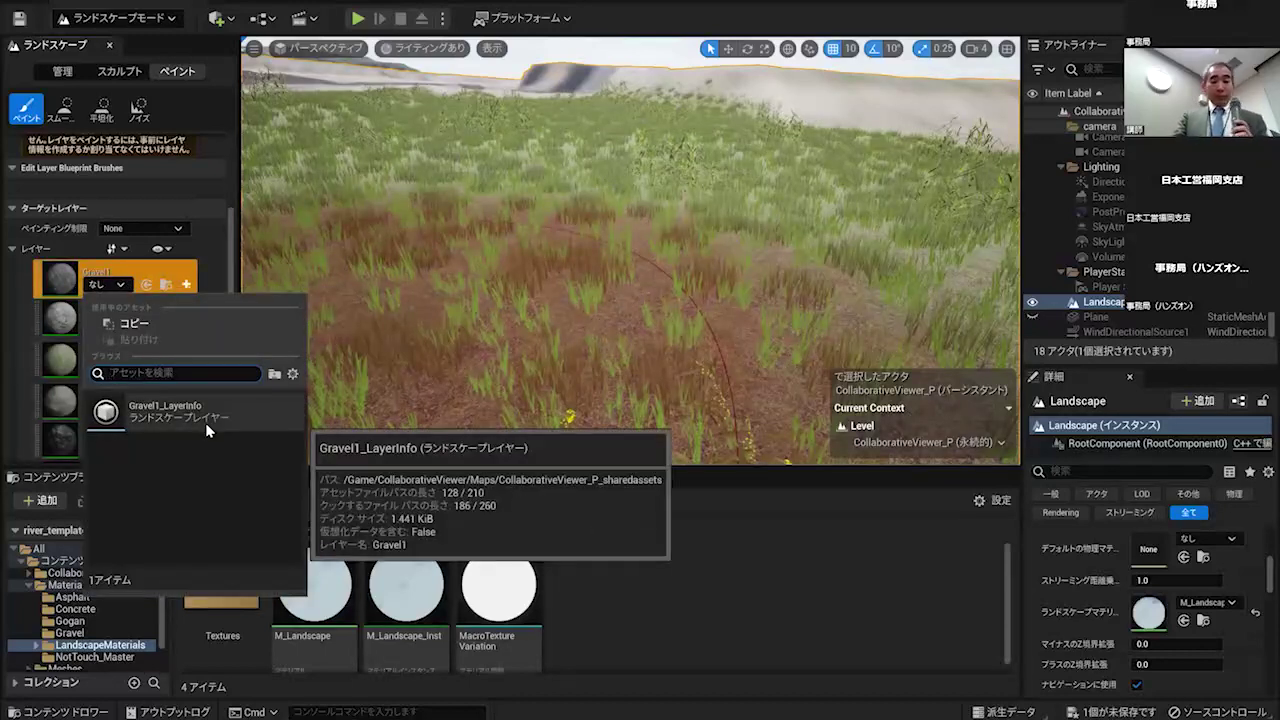
click(199, 410)
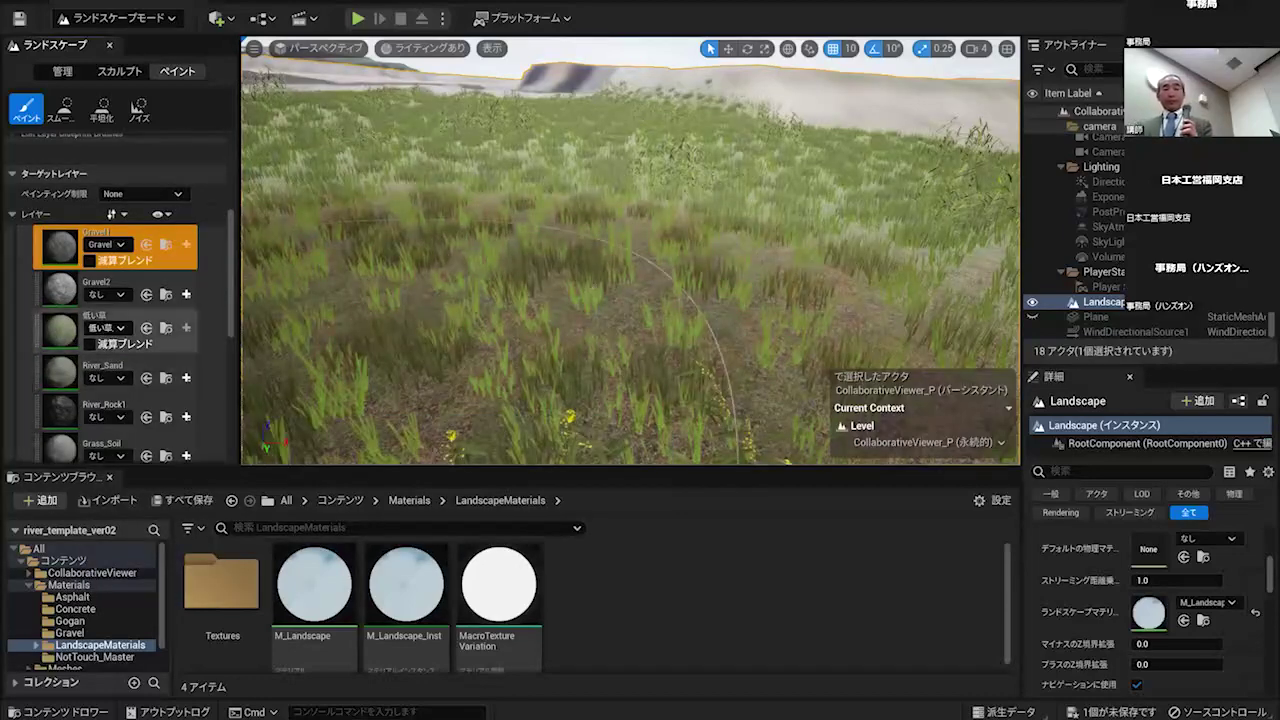
- Paint the Gravel1 layer over the near edge of the grass patch on the side facing the river
mouse_move(630, 260)
right_down()
mouse_move(560, 285)
mouse_move(640, 285)
mouse_move(624, 300)
right_up()
key(s)
key(a)
right_drag(717, 281, 431, 335)
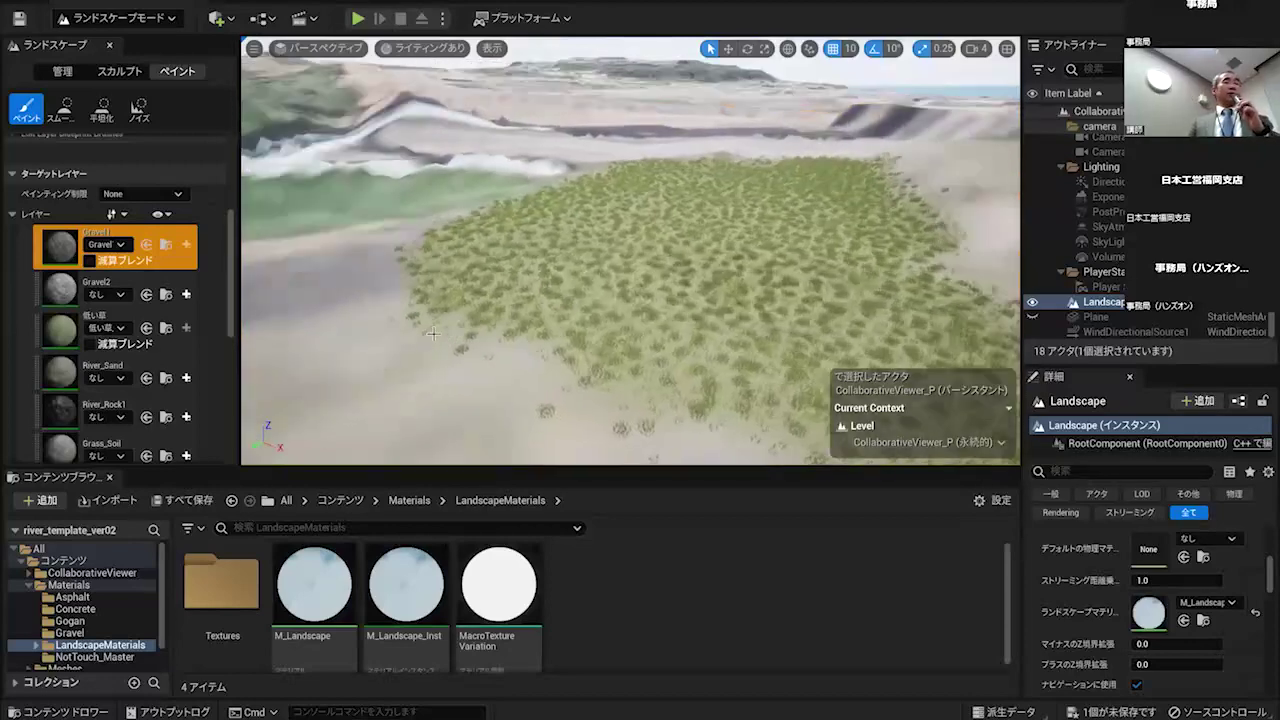
right_click(706, 282)
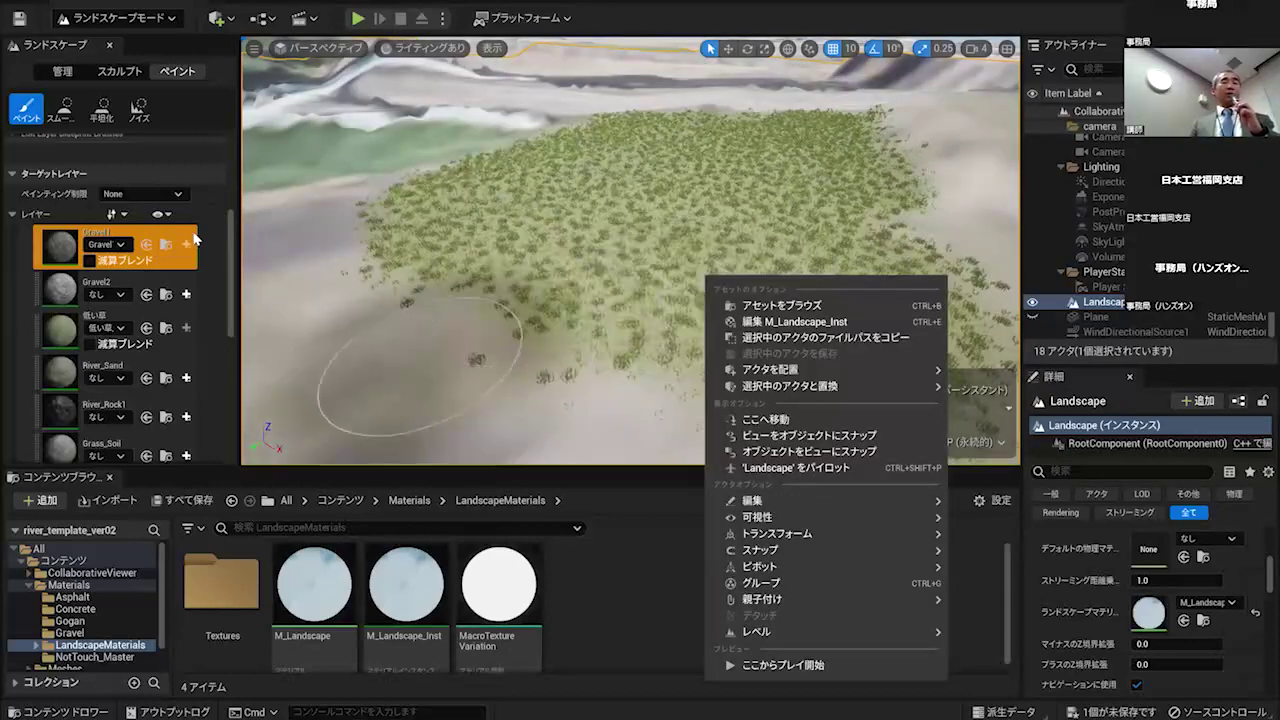
click(192, 230)
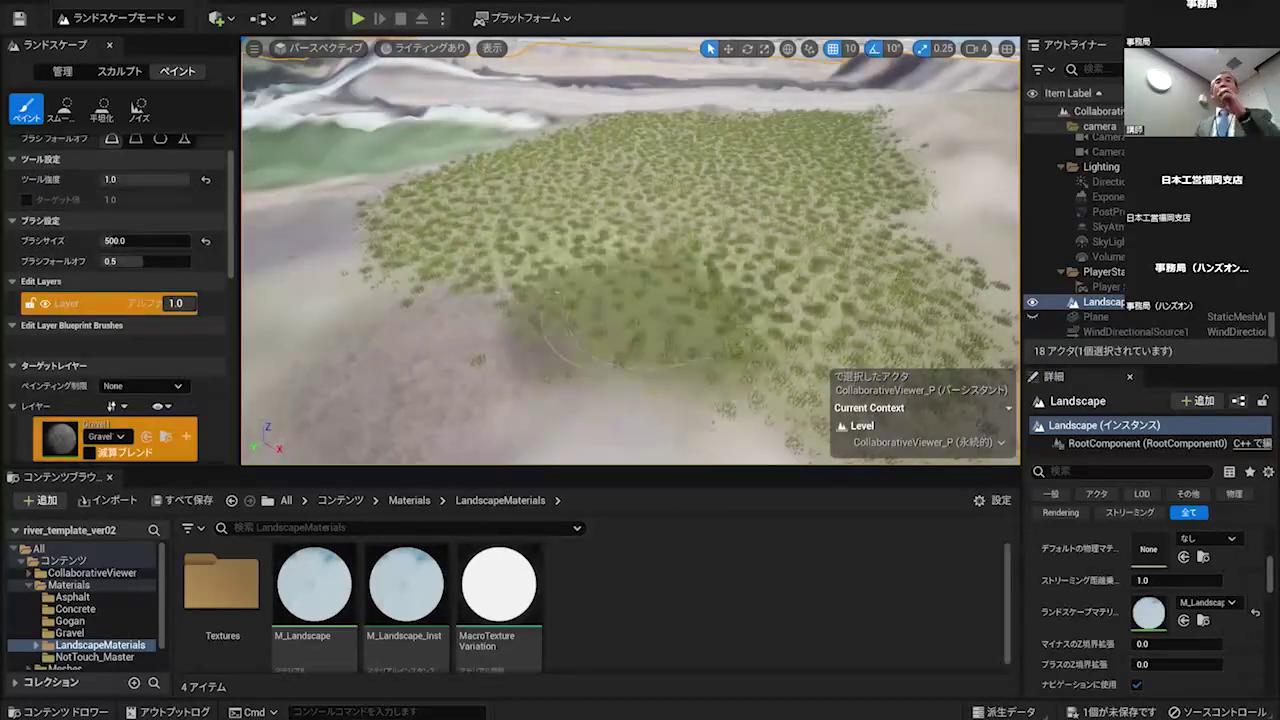
scroll(449, 321, down, 3)
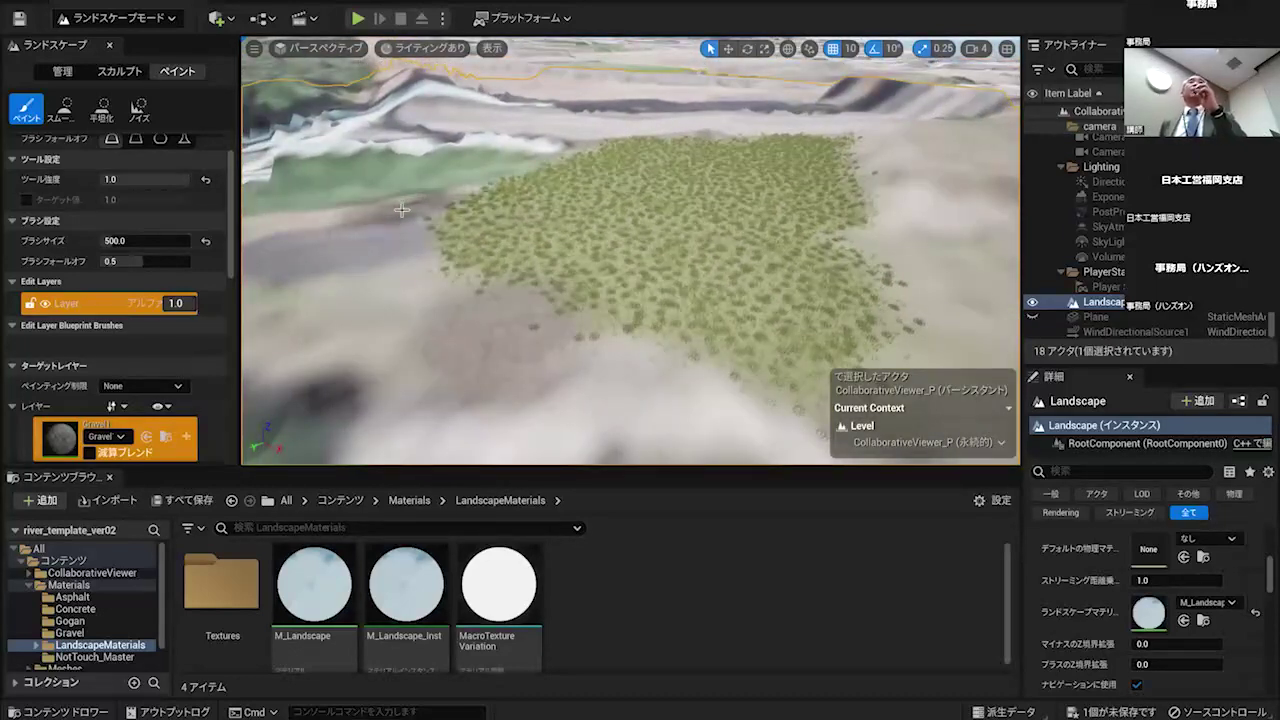
click(479, 236)
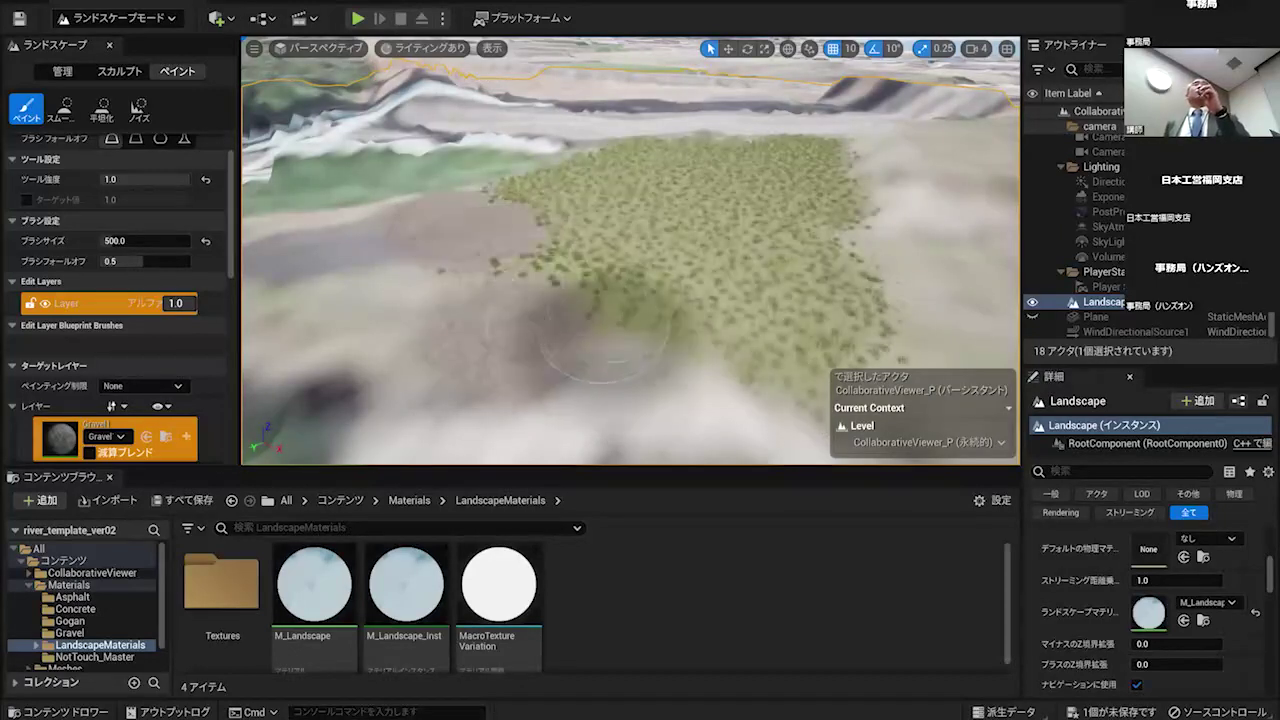
drag(600, 350, 481, 281)
- Set the tool strength to 0.5 and extend the Gravel1 area over the ground beside the grass
right_drag(600, 250, 650, 245)
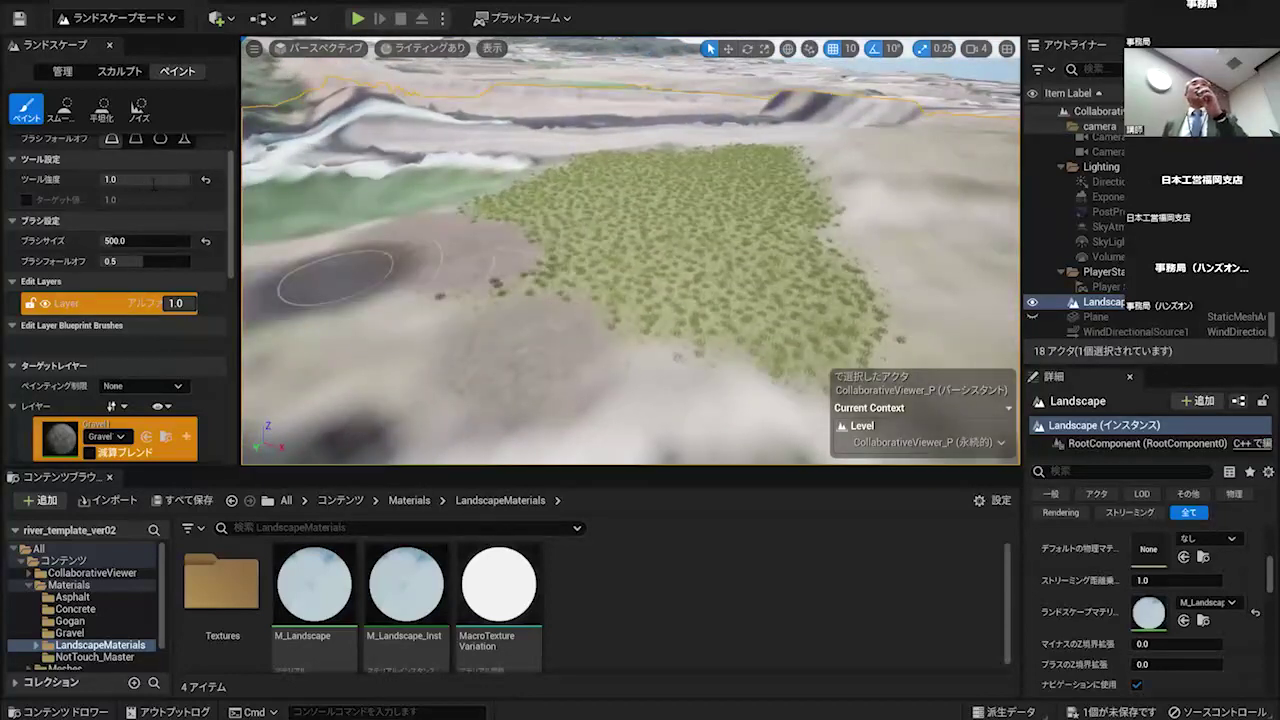
click(153, 183)
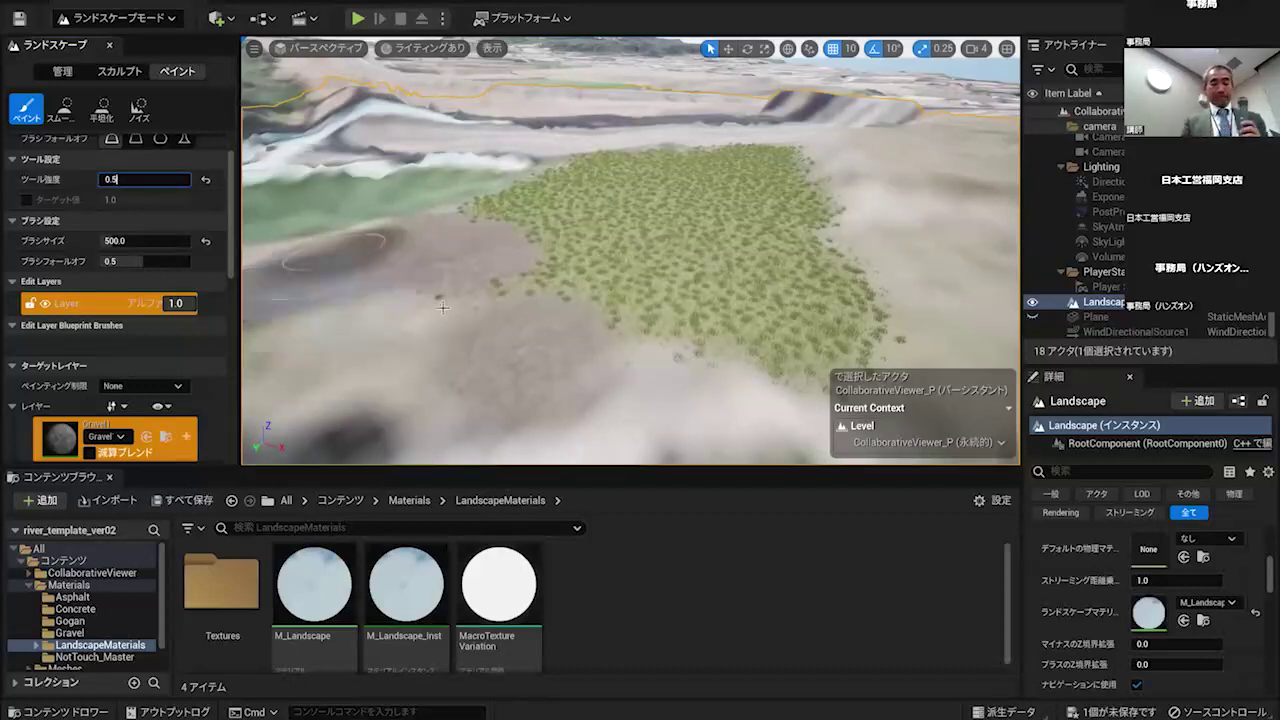
drag(390, 247, 418, 254)
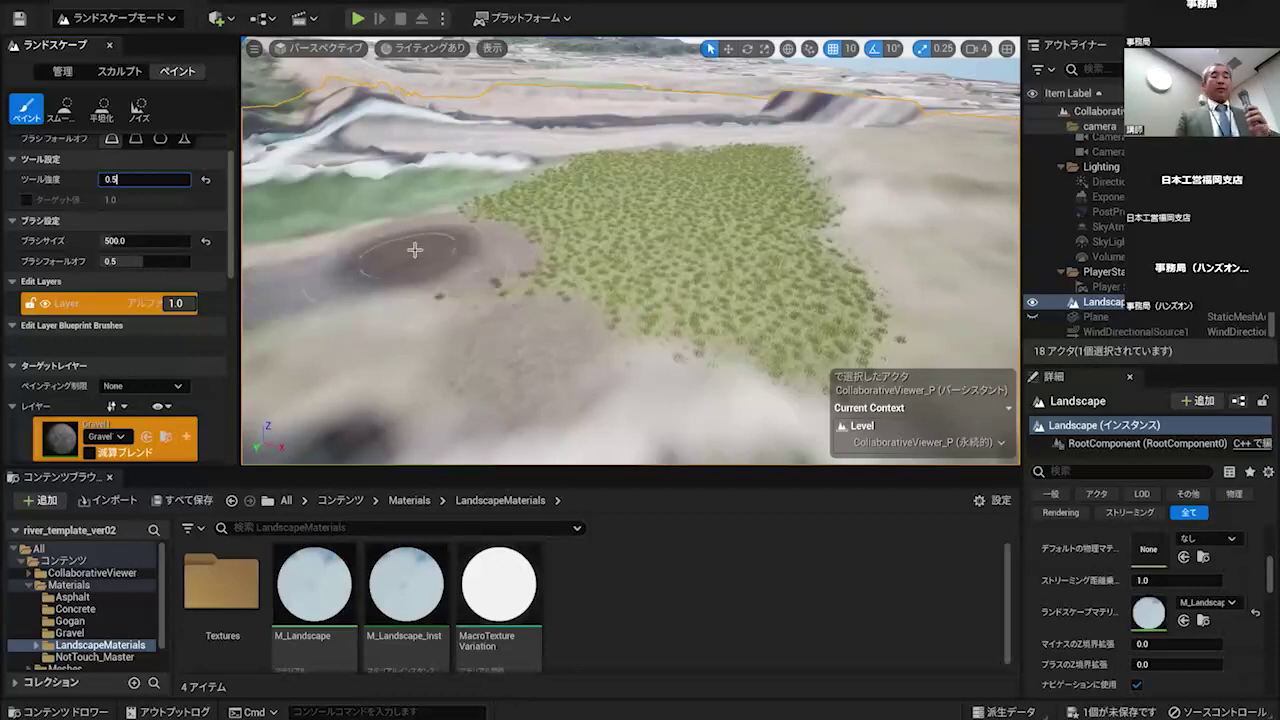
click(426, 249)
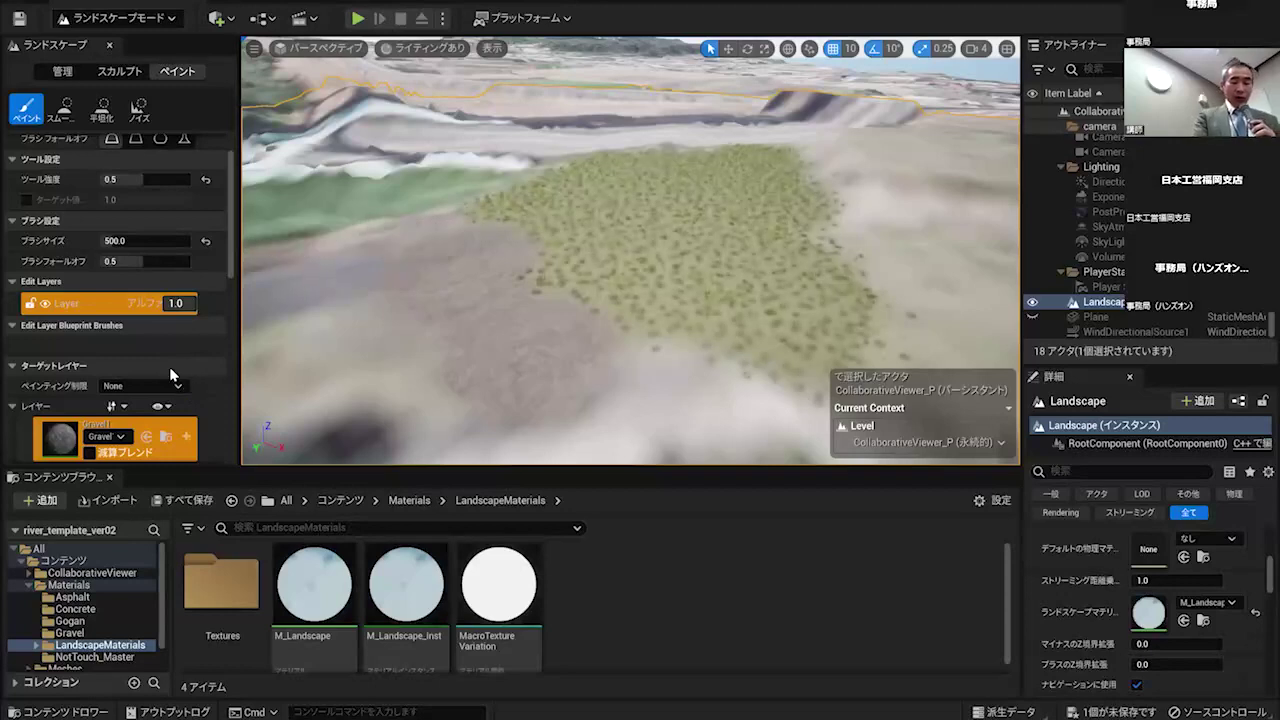
- Select the 低い草 layer and erase the strip of grass bordering the gravel area
scroll(128, 321, down, 5)
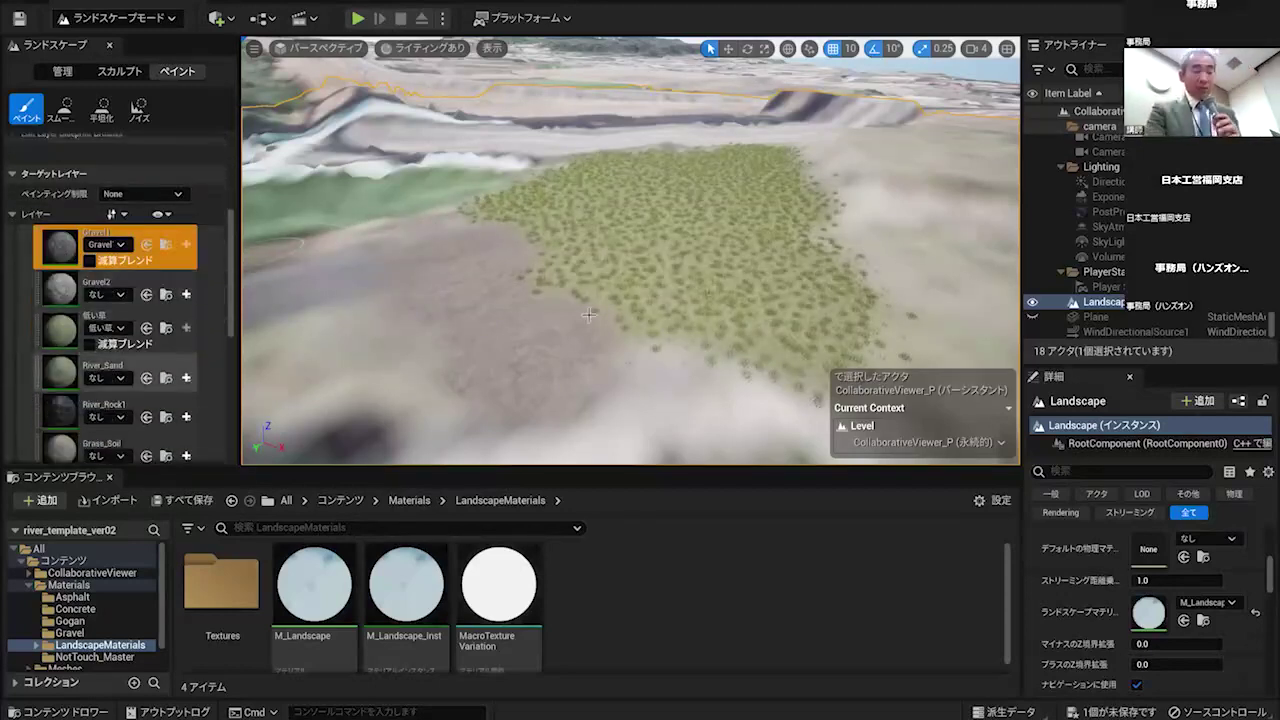
click(150, 340)
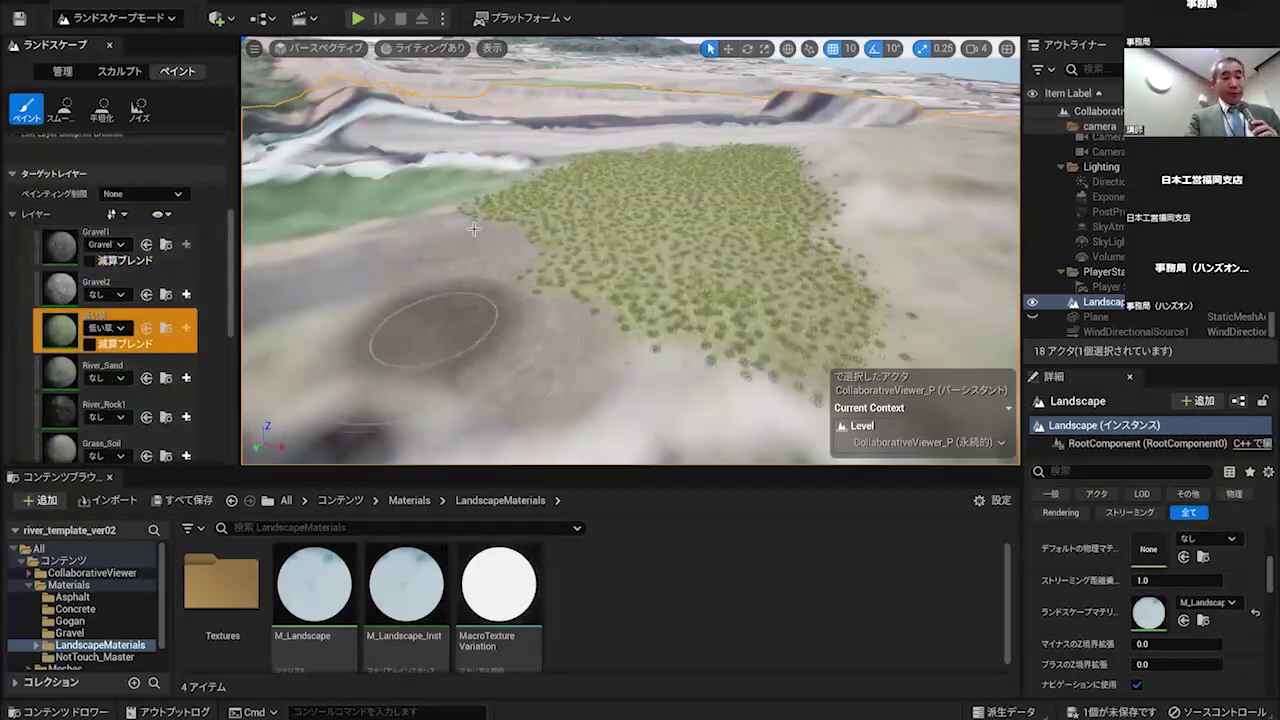
mouse_move(750, 350)
mouse_down()
mouse_move(662, 300)
mouse_move(600, 330)
mouse_move(760, 320)
mouse_move(528, 246)
mouse_move(470, 245)
mouse_move(490, 240)
mouse_move(650, 320)
mouse_move(778, 330)
mouse_move(690, 320)
mouse_move(570, 275)
mouse_move(486, 214)
mouse_up()
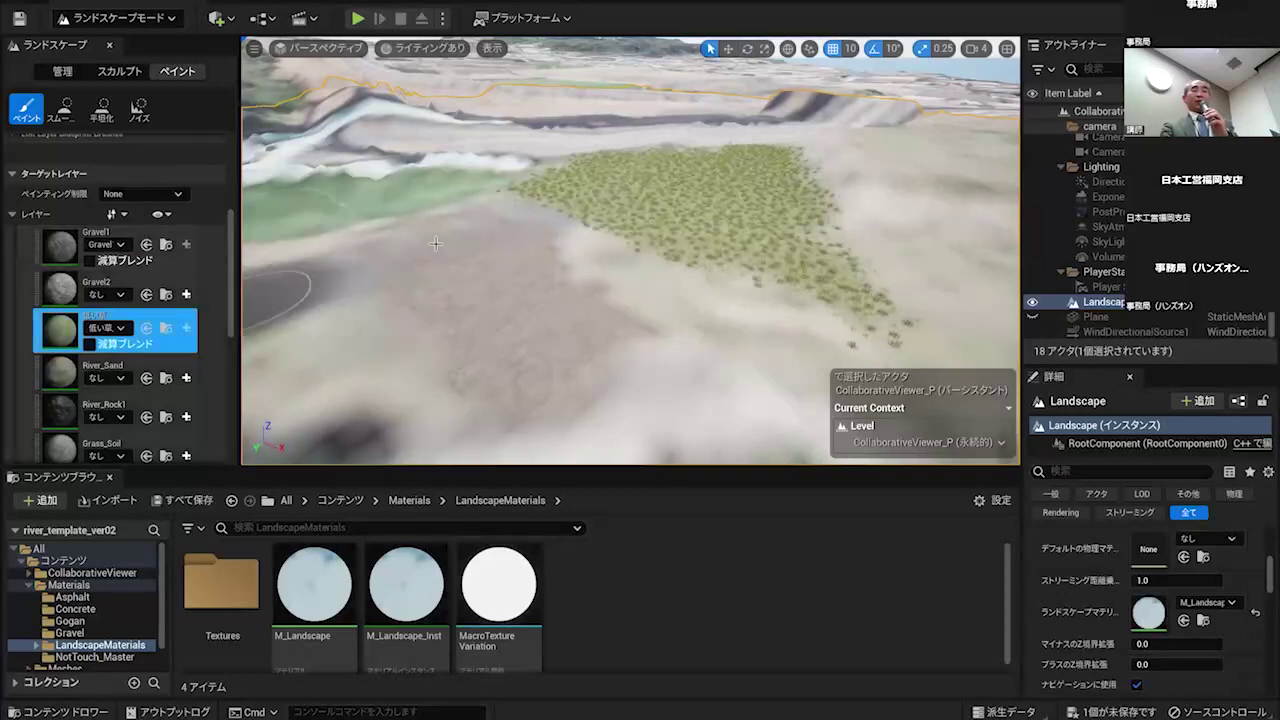
- Paint 低い草 over the gravel area and erase that grass again from the same ground
scroll(180, 310, up, 3)
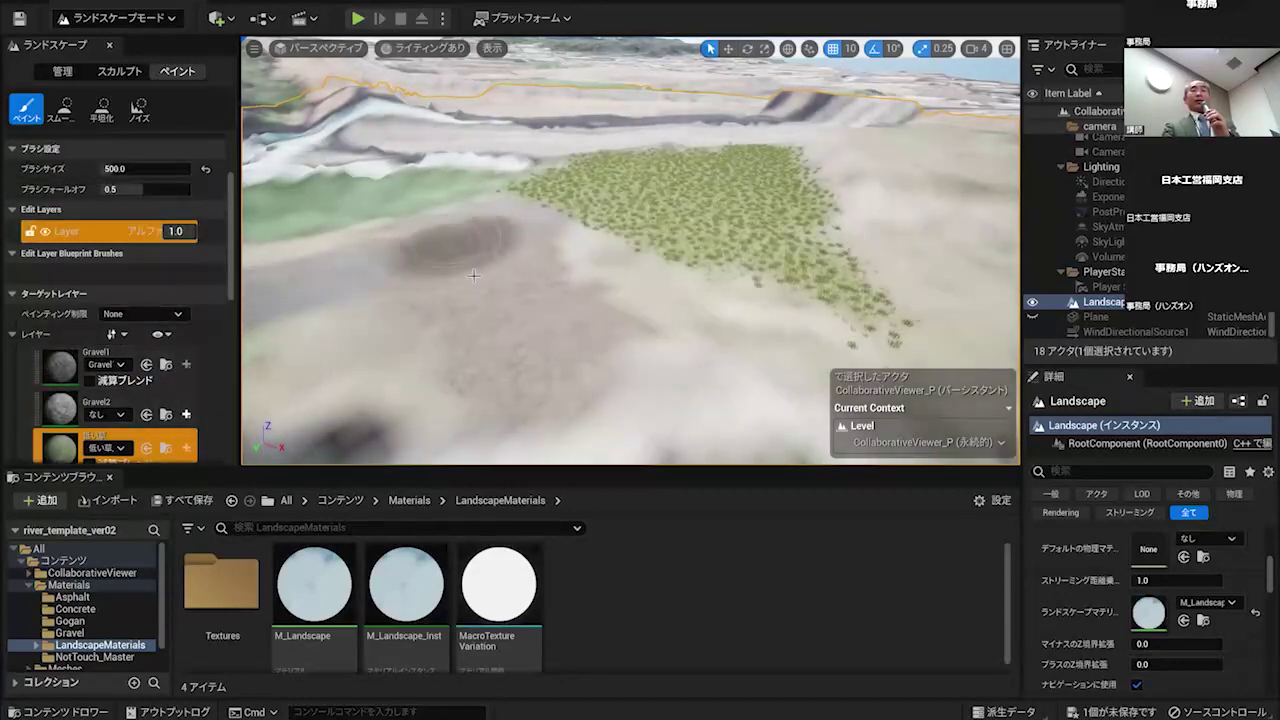
mouse_move(540, 300)
mouse_down()
mouse_move(483, 246)
mouse_move(535, 394)
mouse_move(661, 428)
mouse_up()
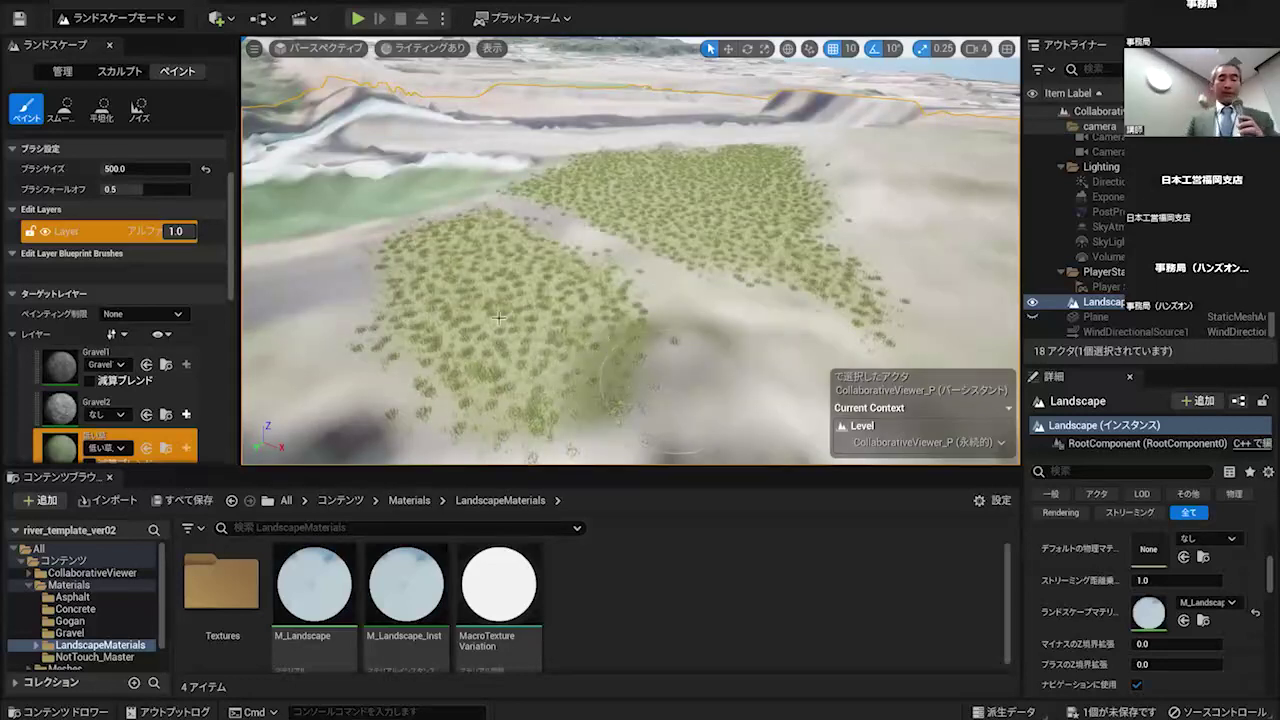
click(450, 238)
mouse_move(450, 238)
shift+mouse_down()
mouse_move(600, 290)
mouse_move(449, 232)
mouse_move(563, 266)
mouse_move(631, 332)
mouse_move(508, 371)
mouse_move(590, 290)
mouse_move(791, 534)
mouse_move(551, 426)
shift+mouse_up()
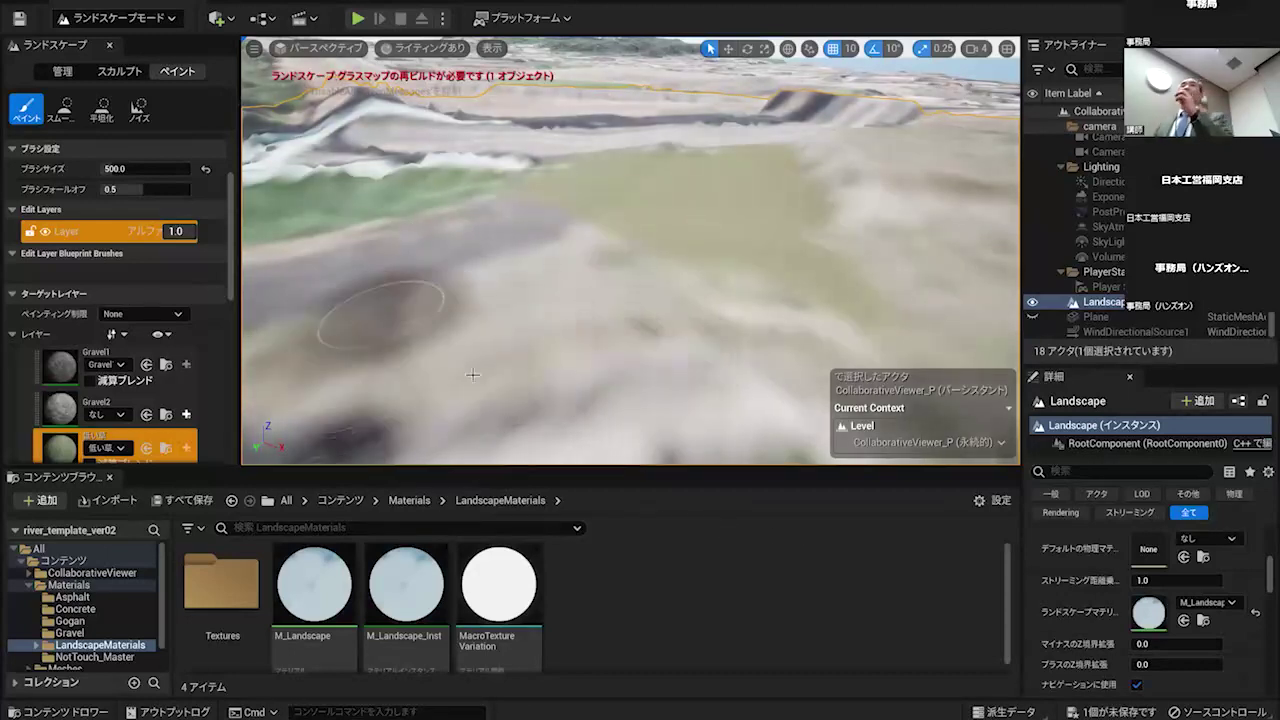
- Select the Gravel1 layer and paint gravel over the bare ground between the grass patch and the foreground
scroll(55, 322, down, 1)
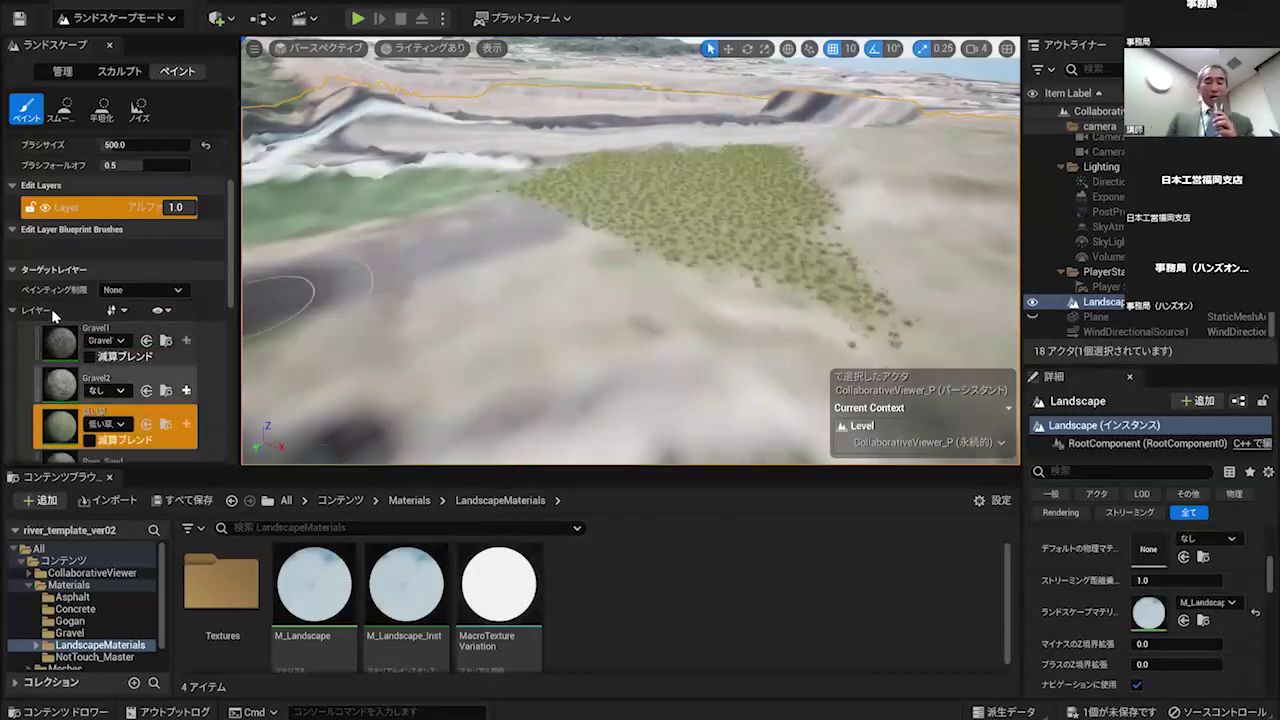
scroll(51, 308, down, 1)
click(60, 318)
mouse_move(537, 309)
mouse_down()
mouse_move(440, 298)
mouse_move(428, 243)
mouse_move(514, 246)
mouse_move(569, 294)
mouse_move(557, 363)
mouse_move(449, 381)
mouse_up()
mouse_move(589, 368)
mouse_down()
mouse_move(626, 360)
mouse_move(580, 405)
mouse_move(560, 403)
mouse_move(550, 287)
mouse_move(618, 286)
mouse_move(700, 309)
mouse_move(760, 372)
mouse_move(387, 360)
mouse_up()
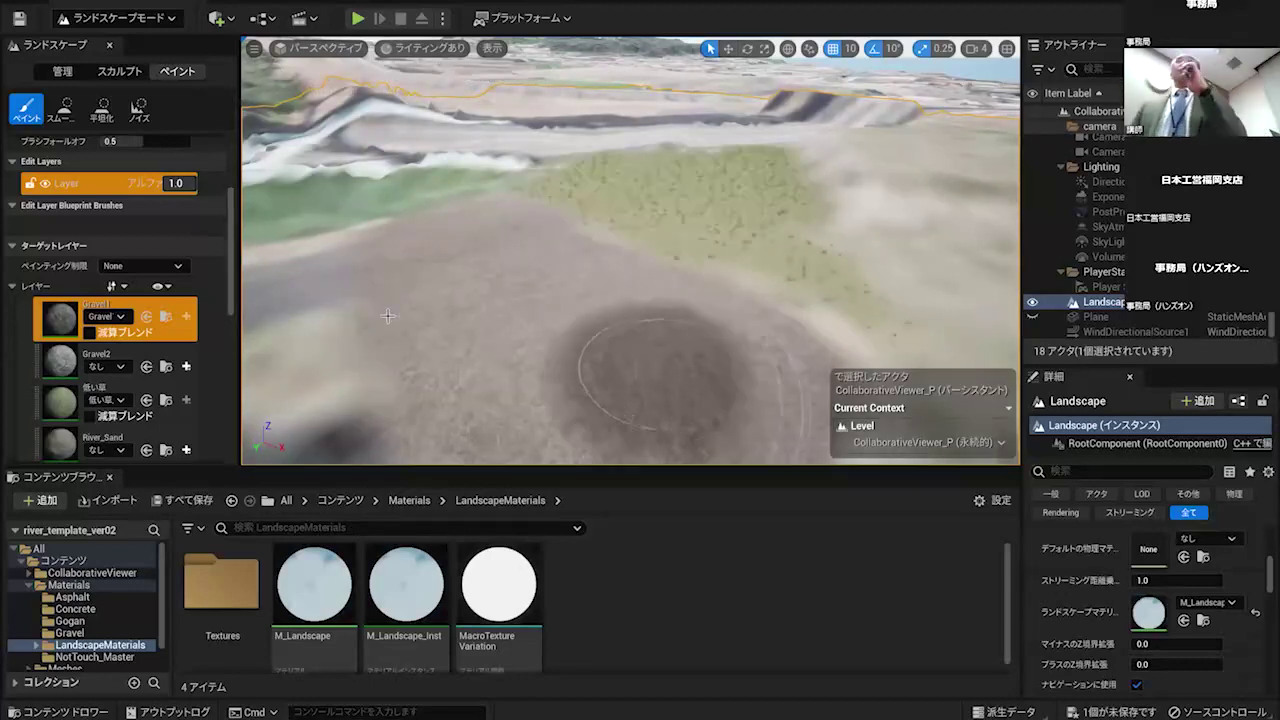
drag(388, 316, 541, 332)
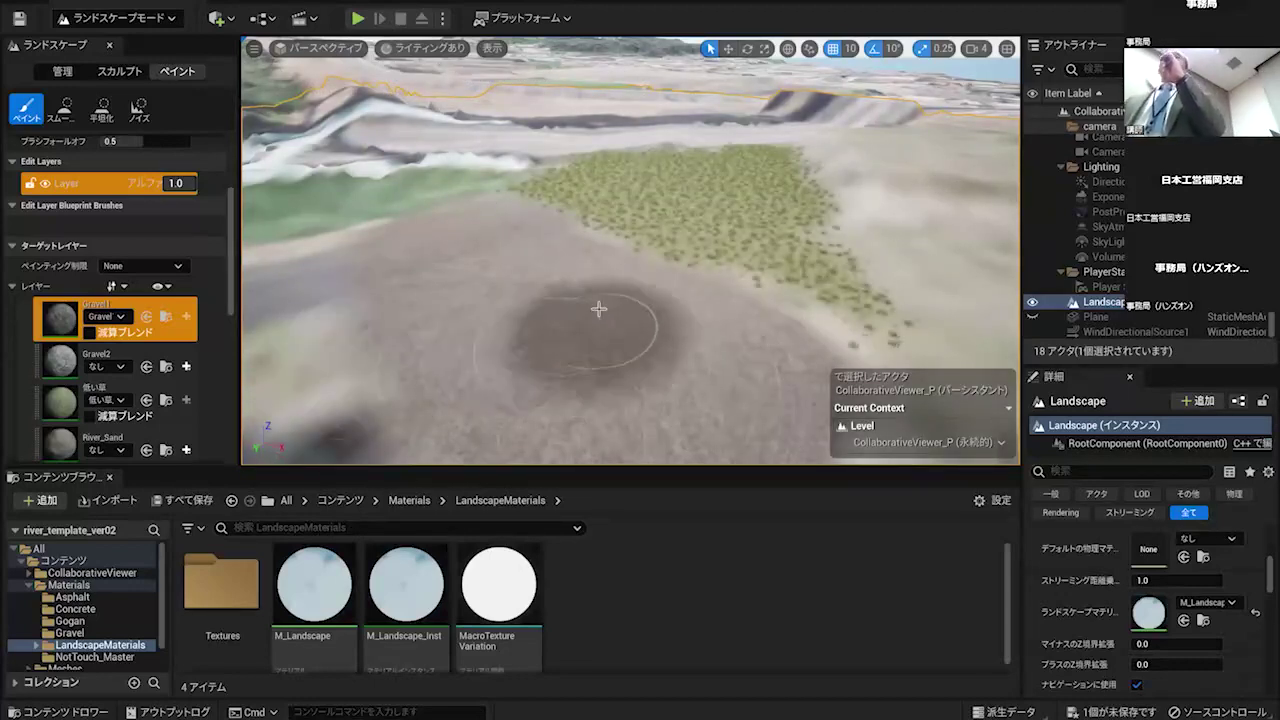
mouse_move(568, 296)
right_down()
mouse_move(688, 342)
mouse_move(577, 328)
right_up()
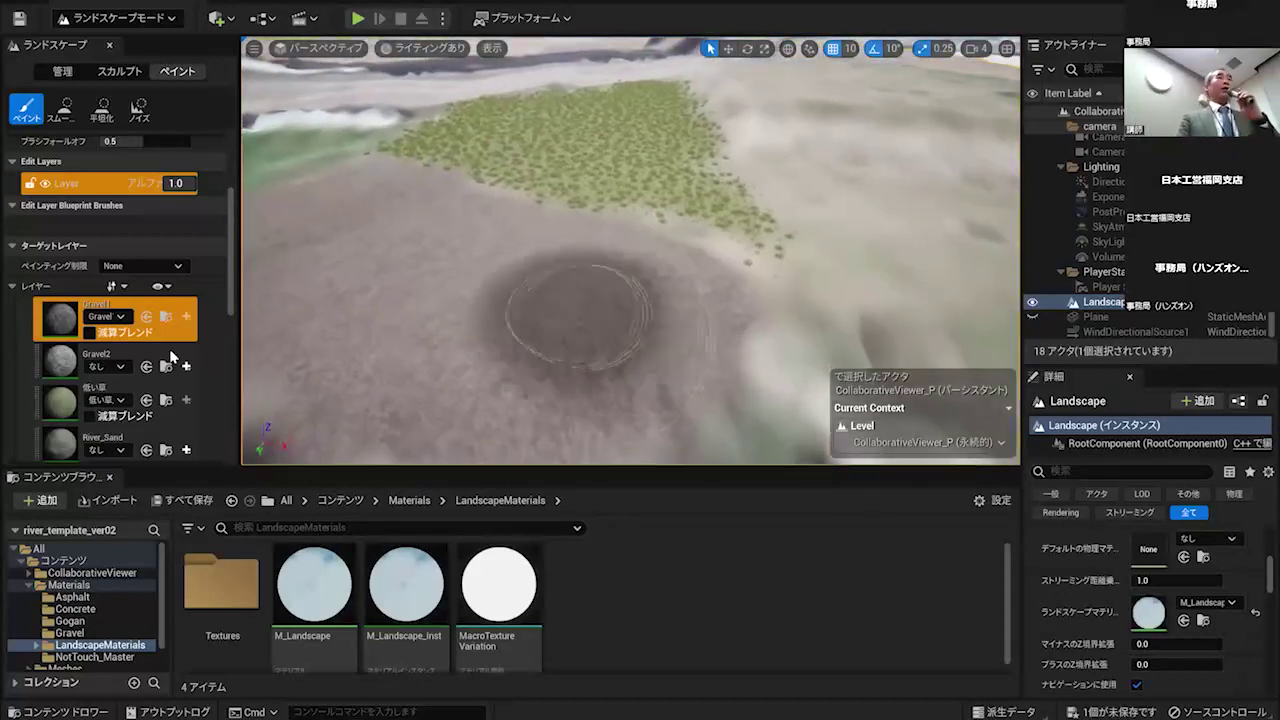
key(ctrl+z)
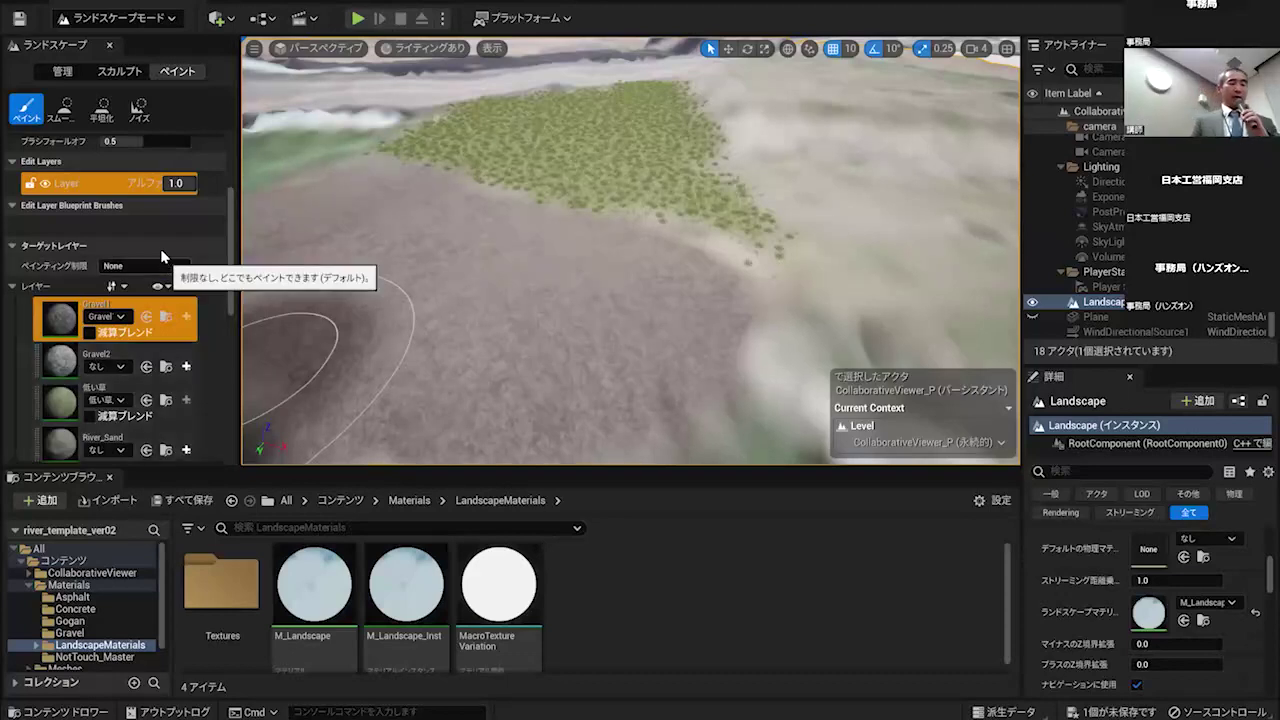
- Switch the editor from Landscape mode to Foliage mode
click(165, 22)
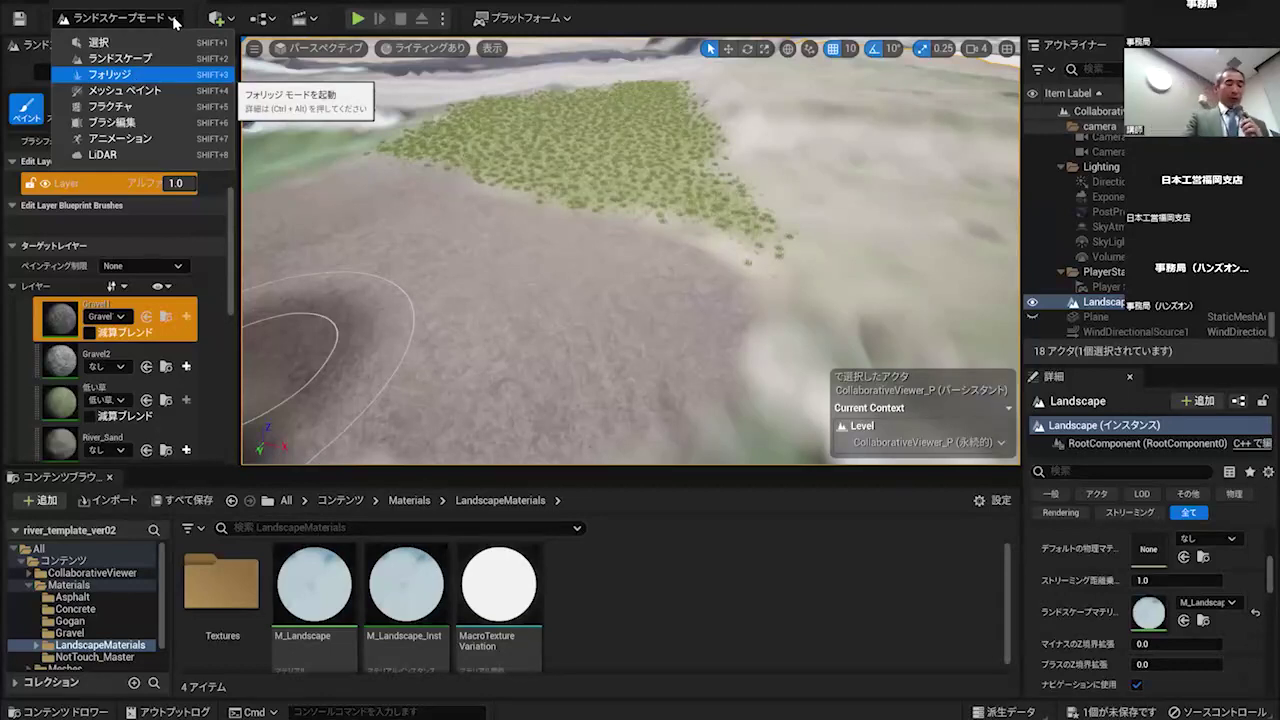
click(115, 18)
click(115, 18)
click(110, 74)
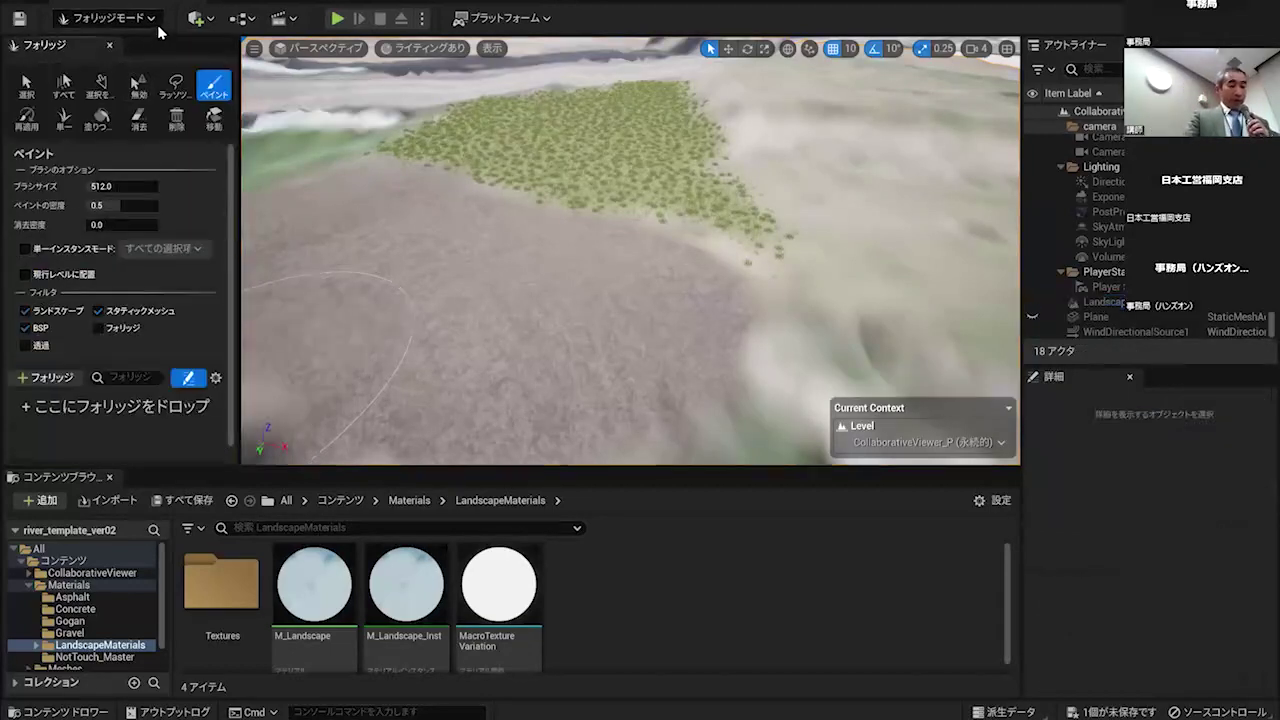
click(146, 22)
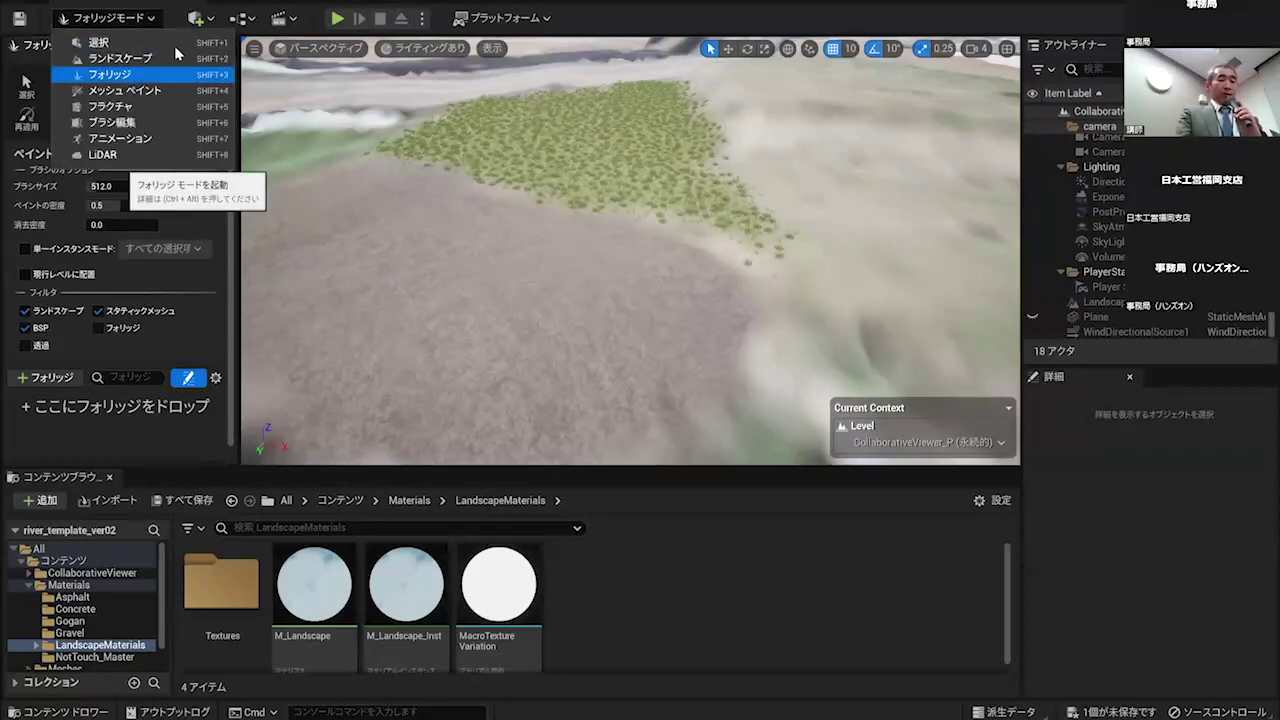
click(159, 38)
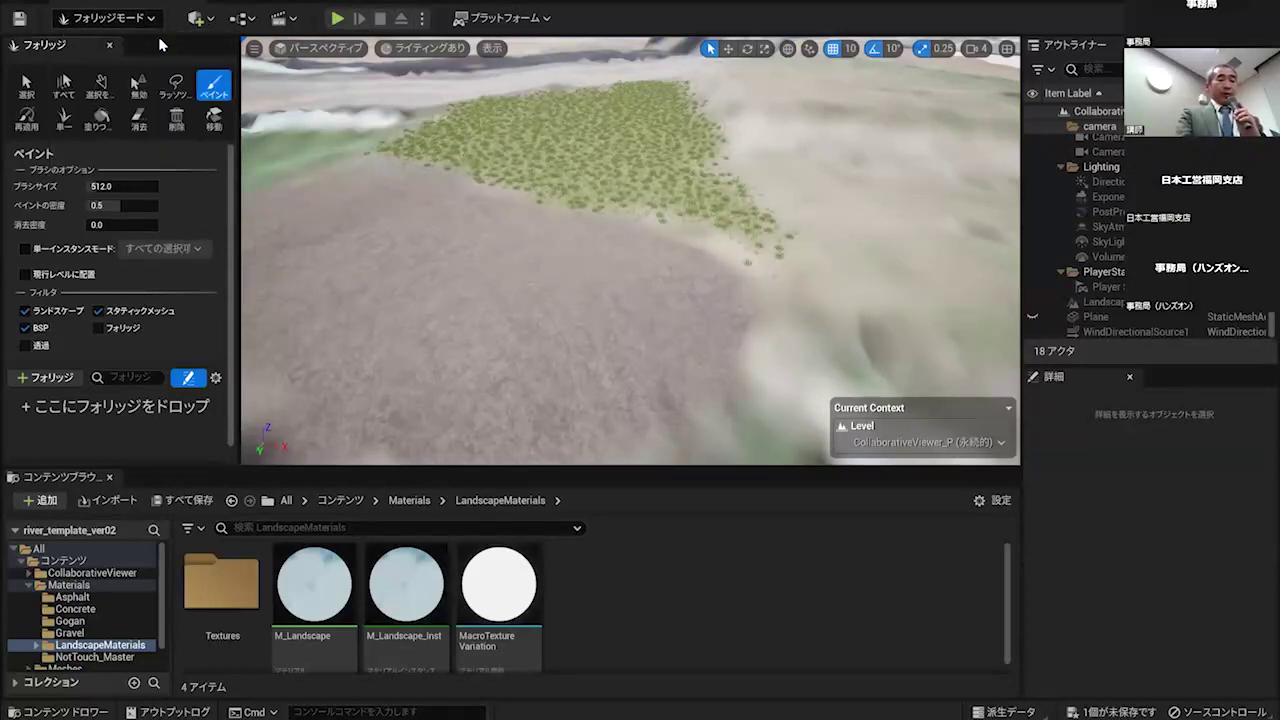
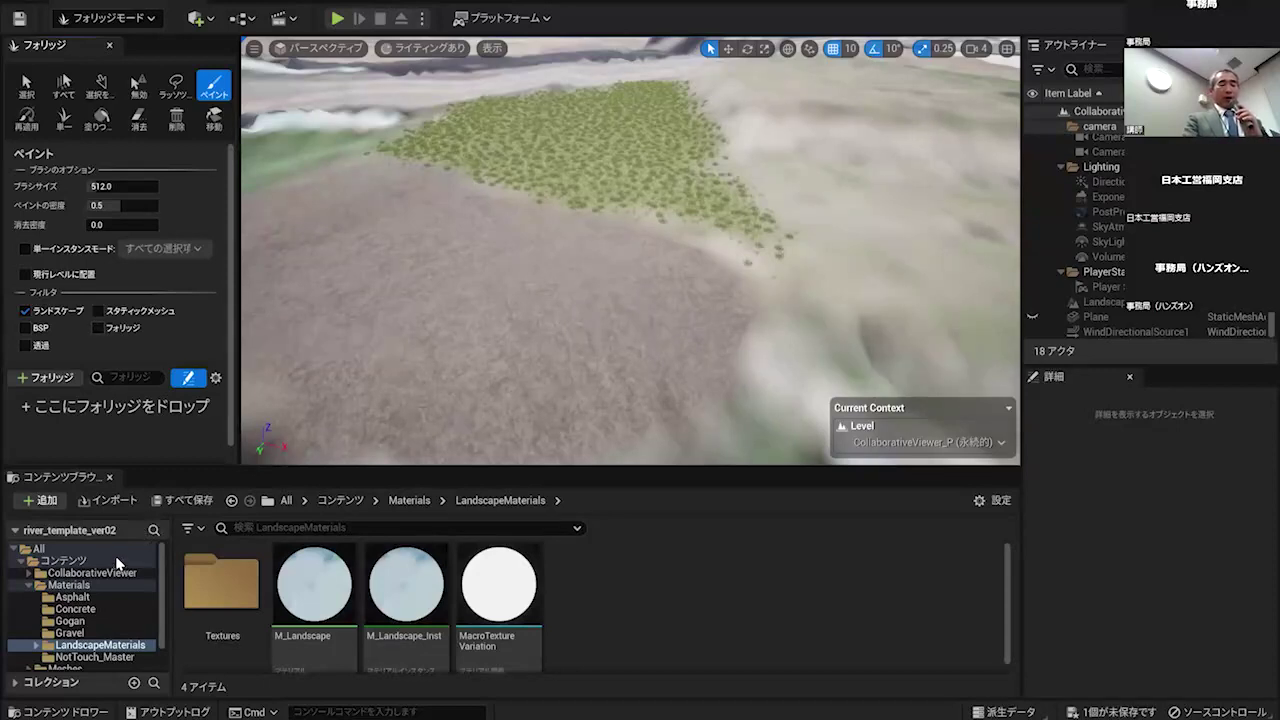
- Open the Plant folder of the project content and look through its vegetation folders
click(66, 561)
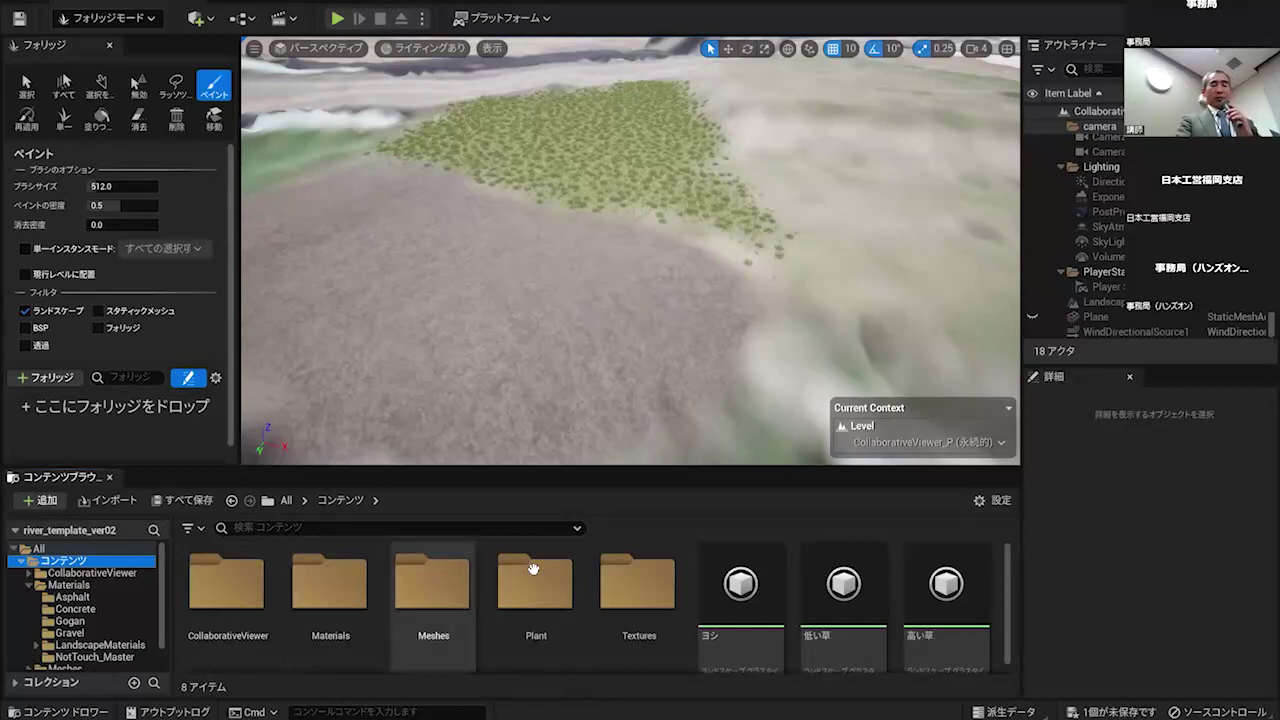
double_click(535, 590)
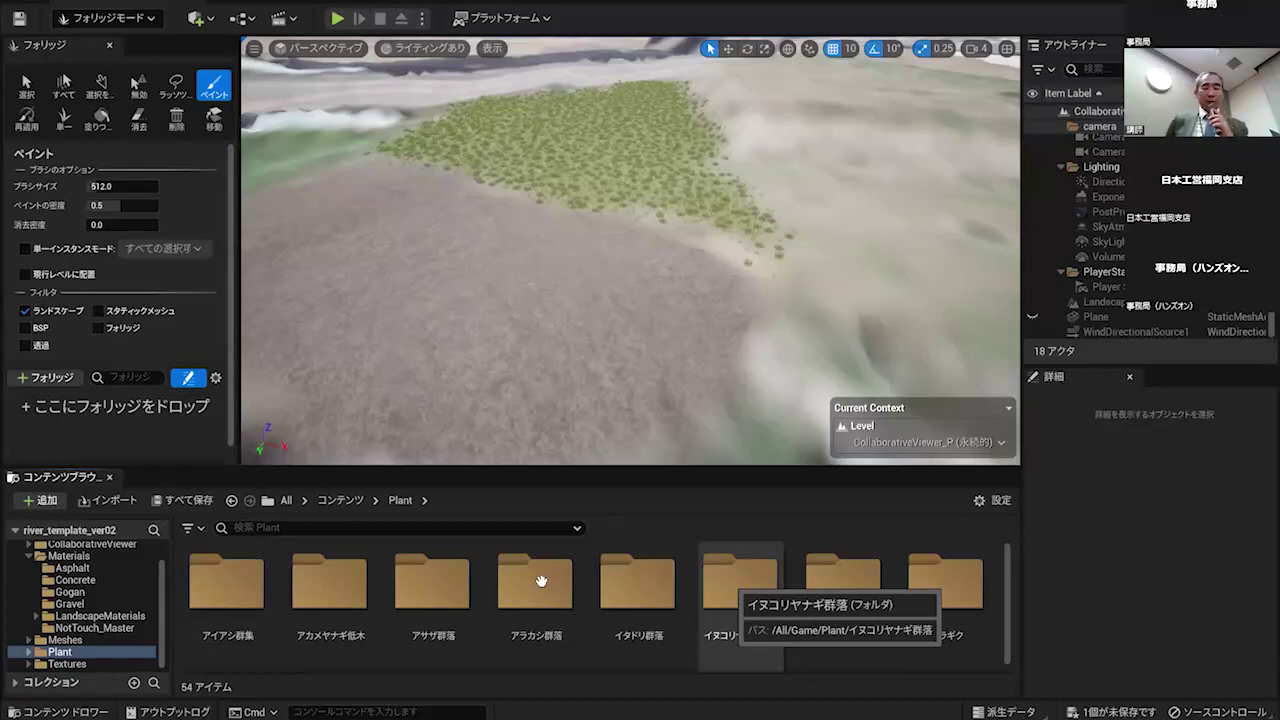
scroll(600, 600, down, 1)
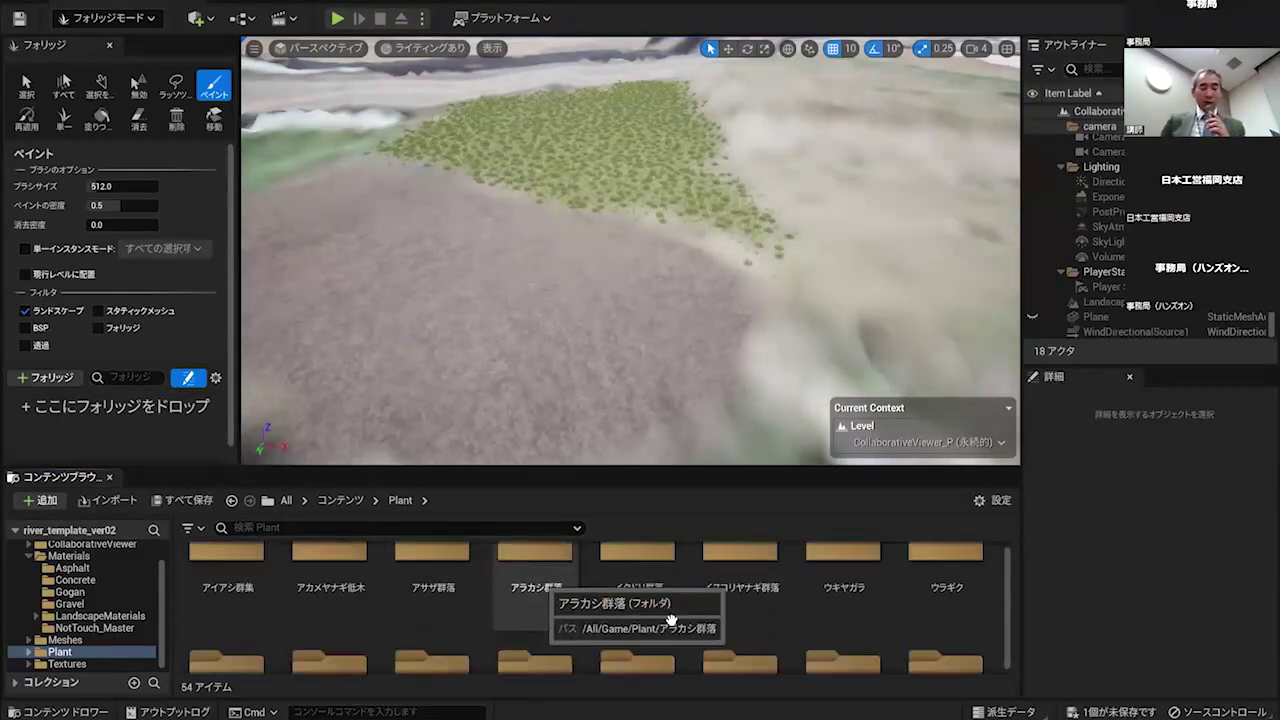
scroll(588, 607, down, 2)
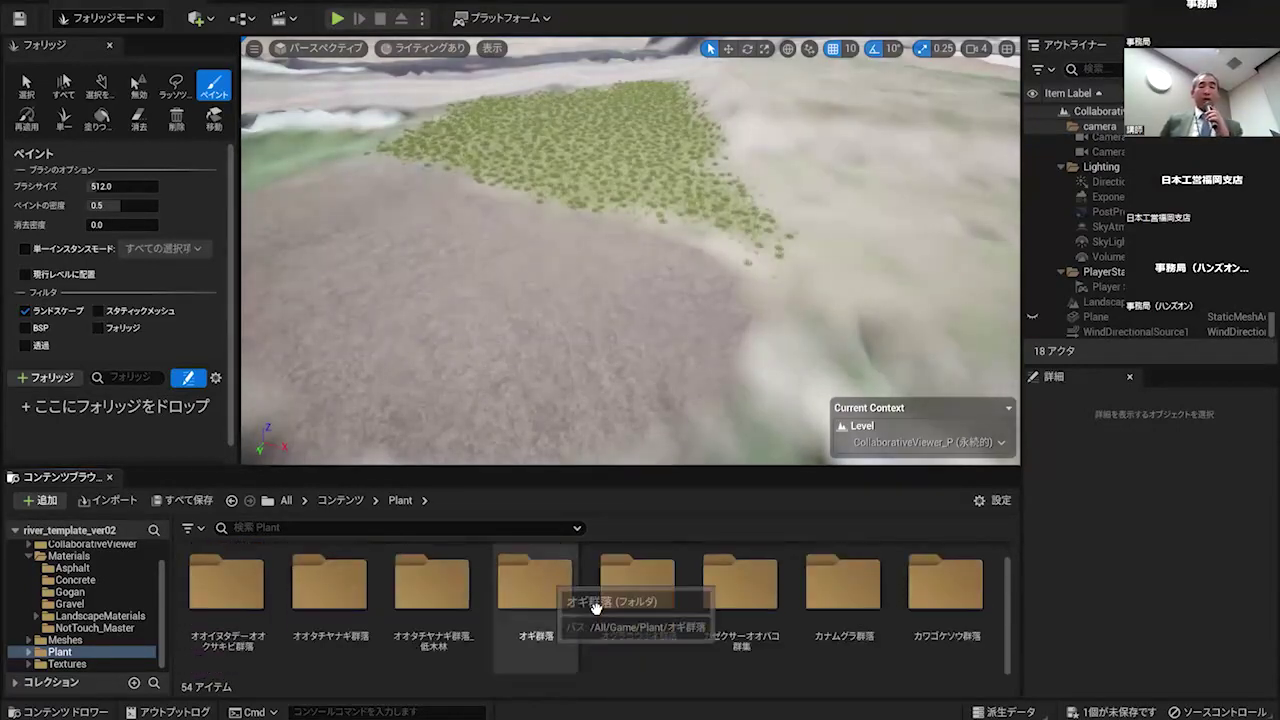
scroll(596, 608, down, 1)
scroll(596, 610, down, 1)
scroll(593, 608, down, 3)
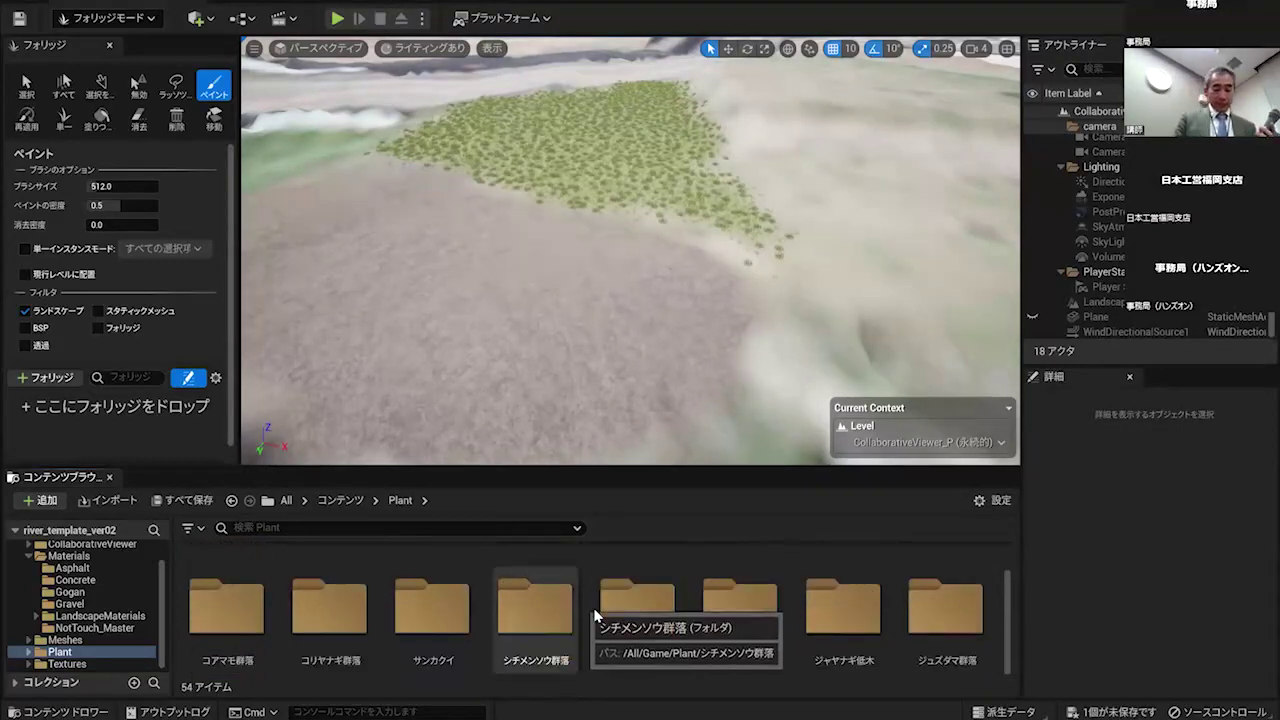
scroll(594, 612, down, 3)
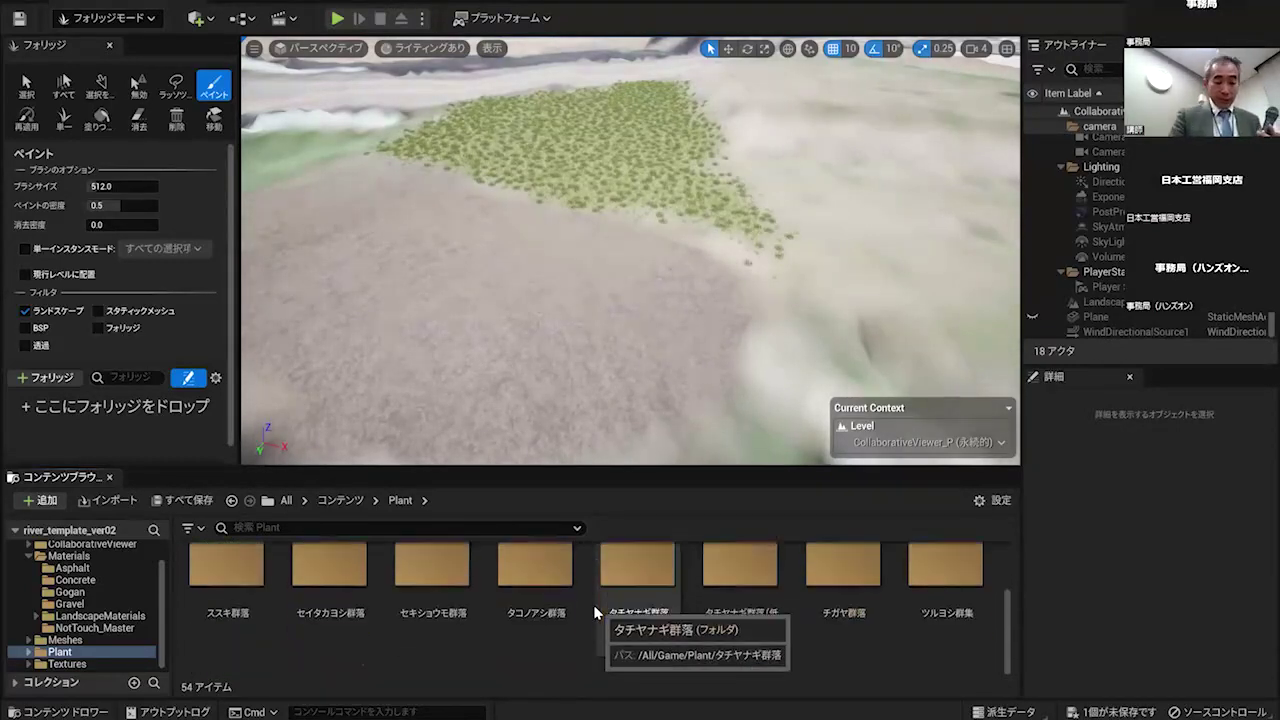
scroll(328, 602, down, 1)
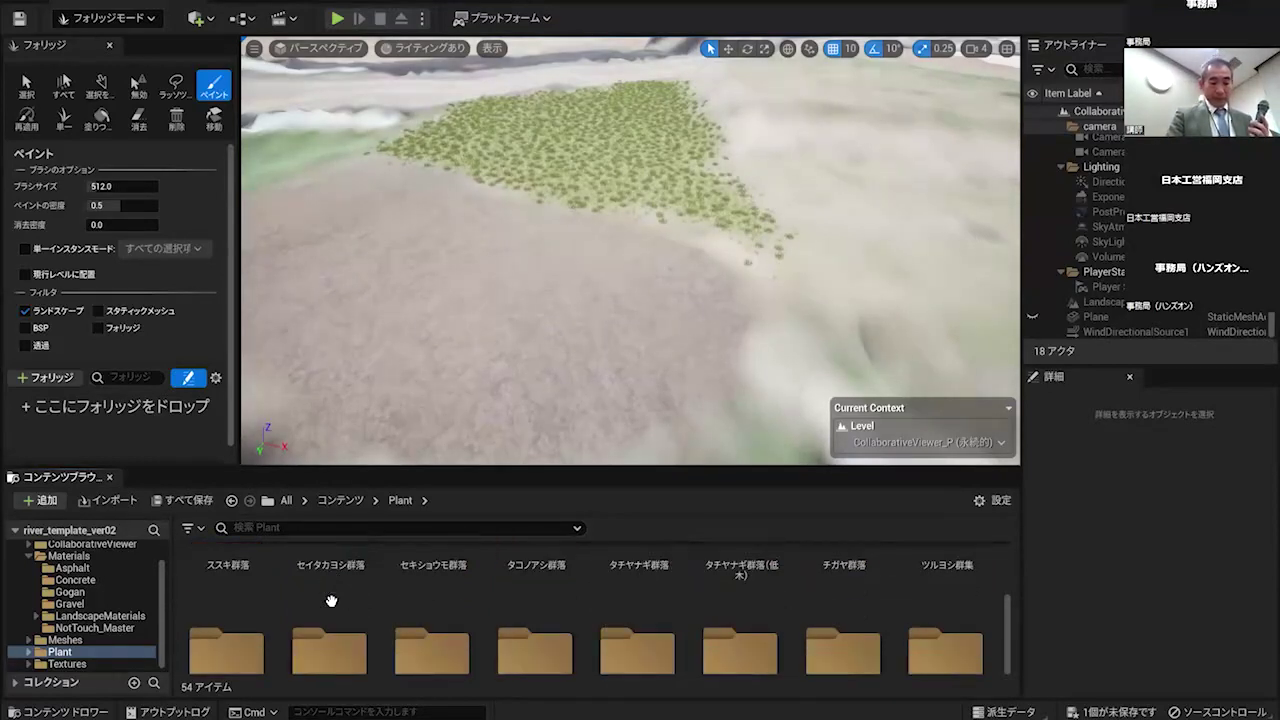
scroll(684, 597, down, 1)
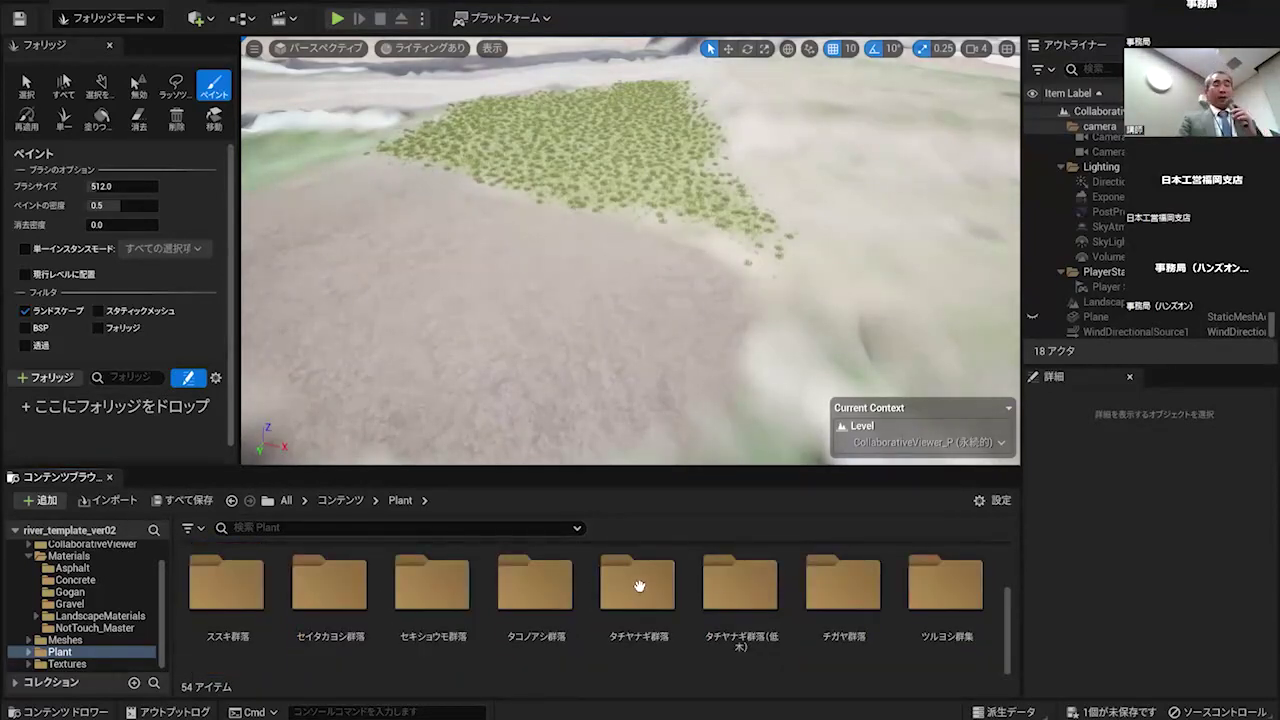
scroll(639, 585, up, 5)
- Add the SalixEriocarpaShurb static mesh from the アカメヤナギ低木 folder as foliage and save its foliage type in that folder
double_click(329, 582)
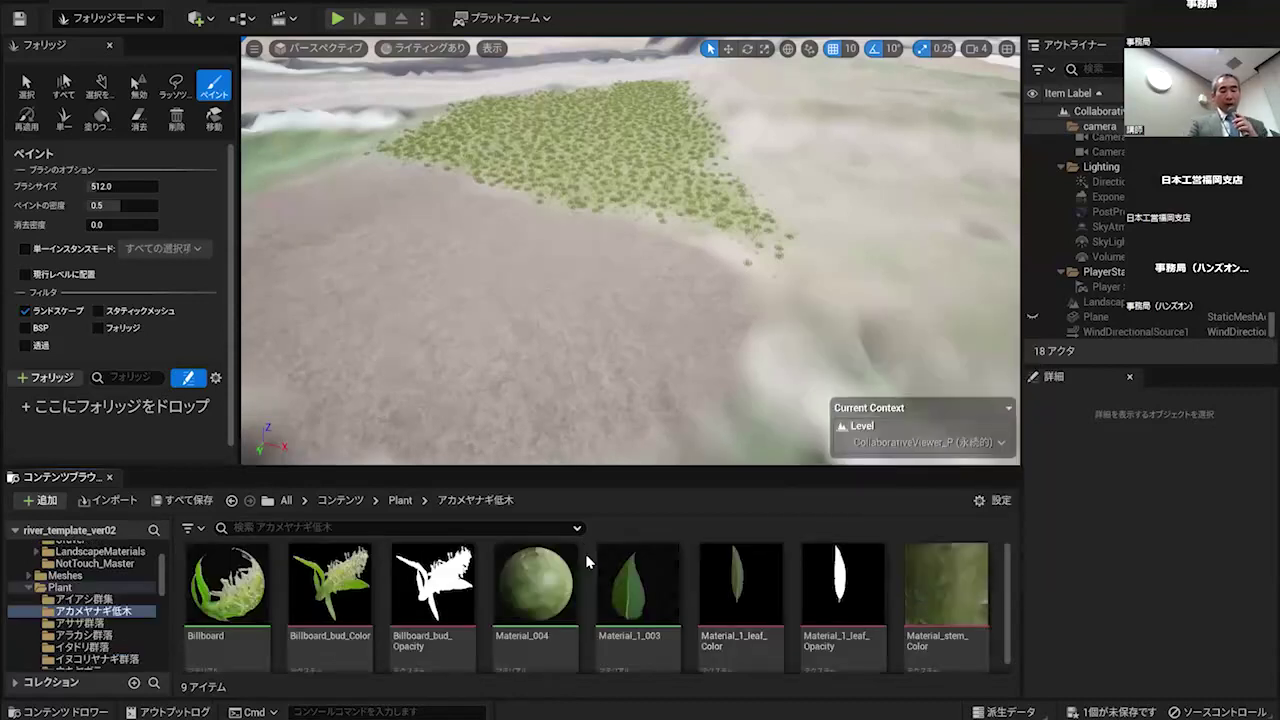
scroll(579, 558, down, 3)
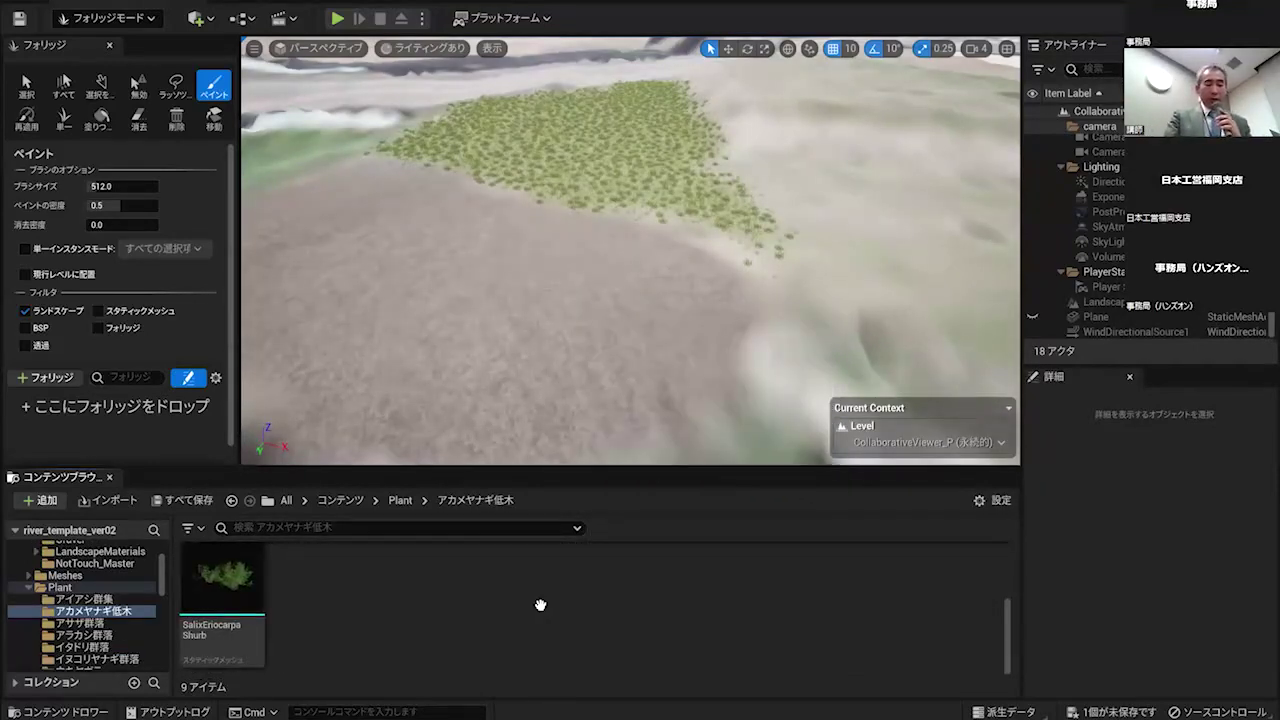
scroll(543, 603, up, 3)
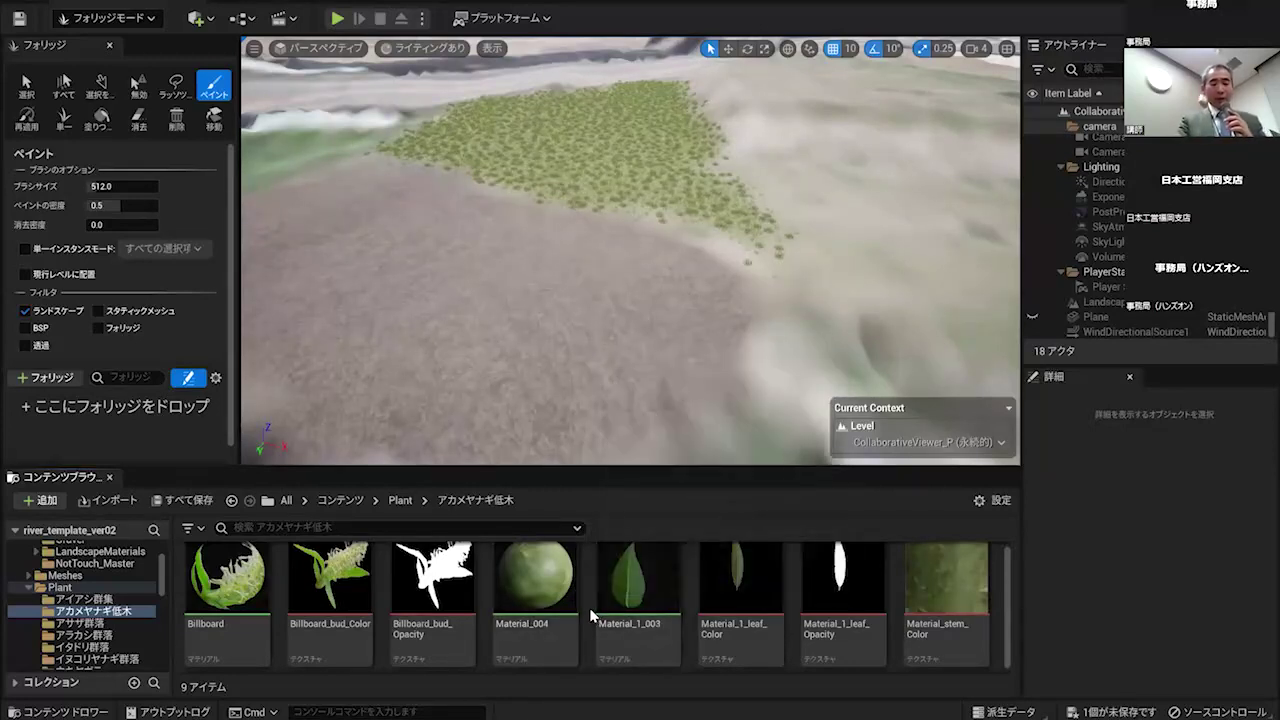
scroll(592, 620, up, 1)
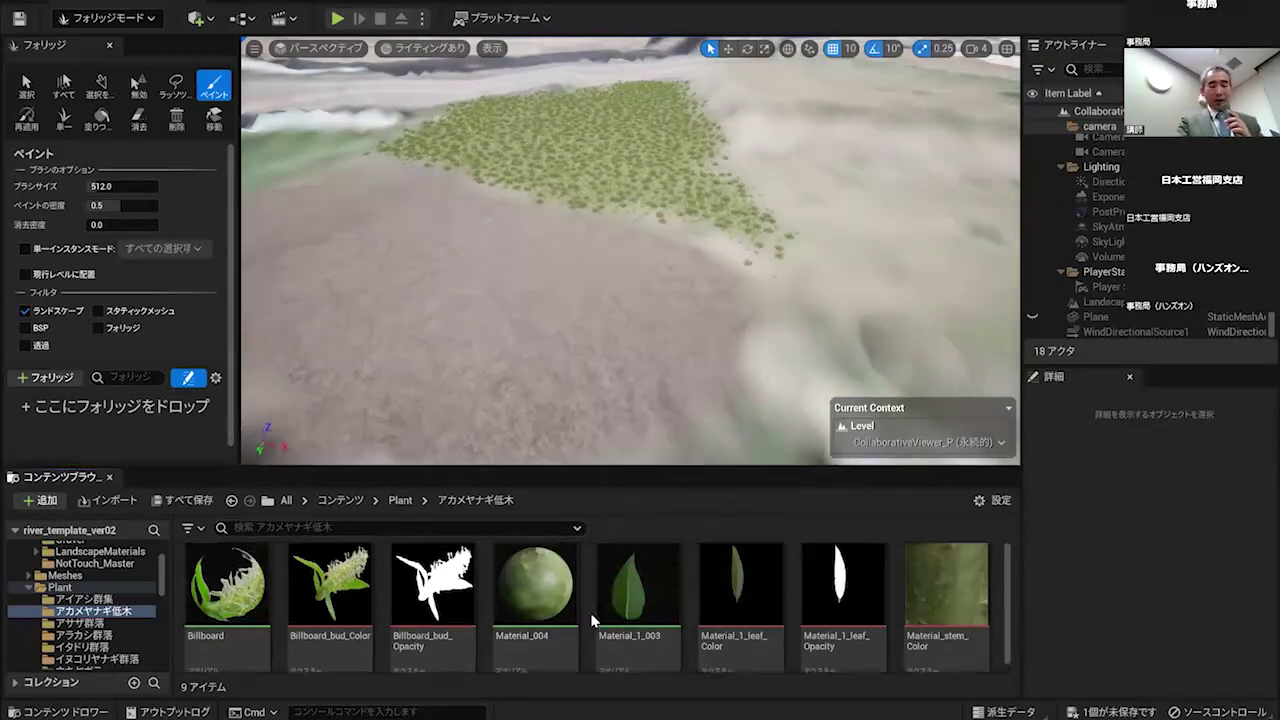
scroll(592, 620, down, 1)
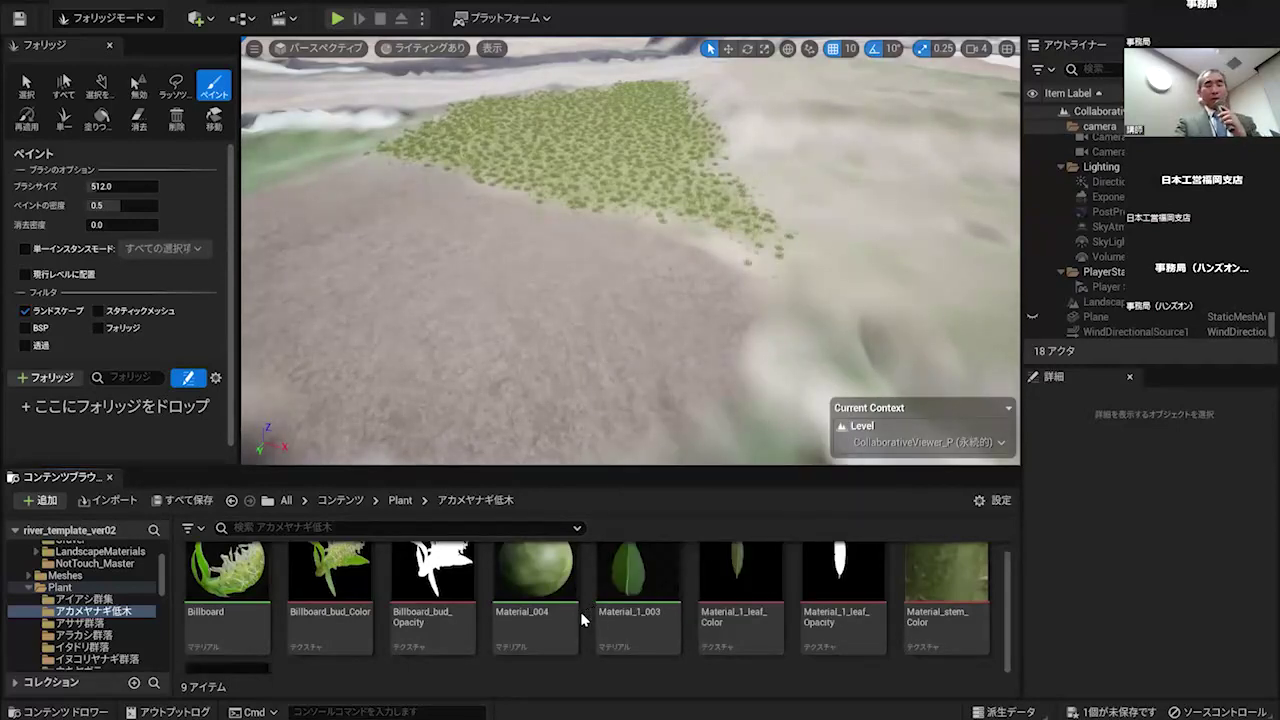
scroll(560, 625, down, 3)
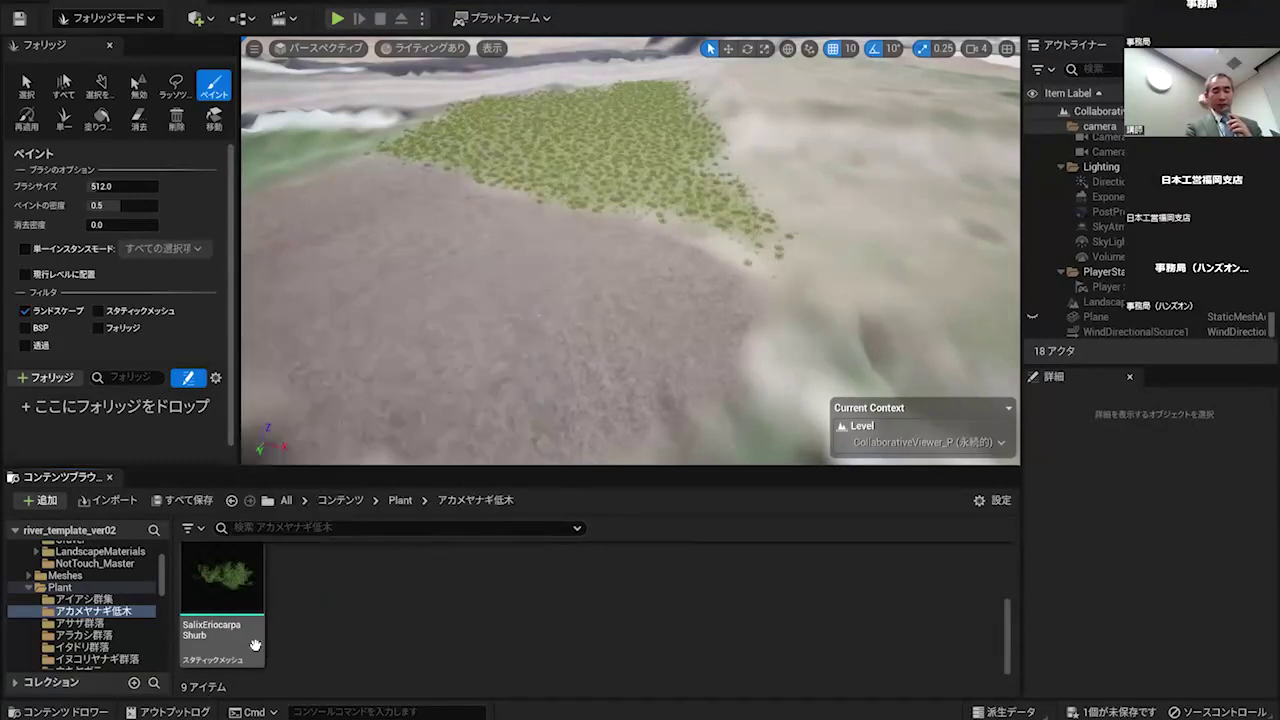
drag(255, 640, 103, 408)
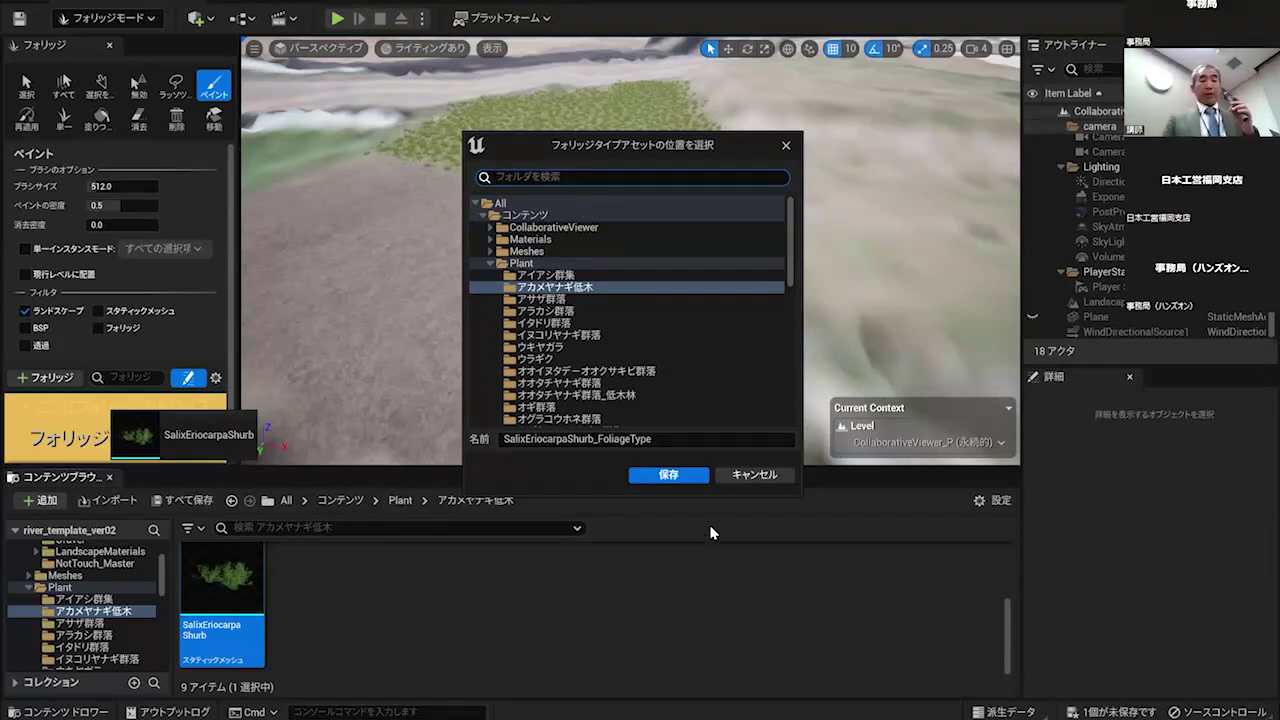
click(668, 475)
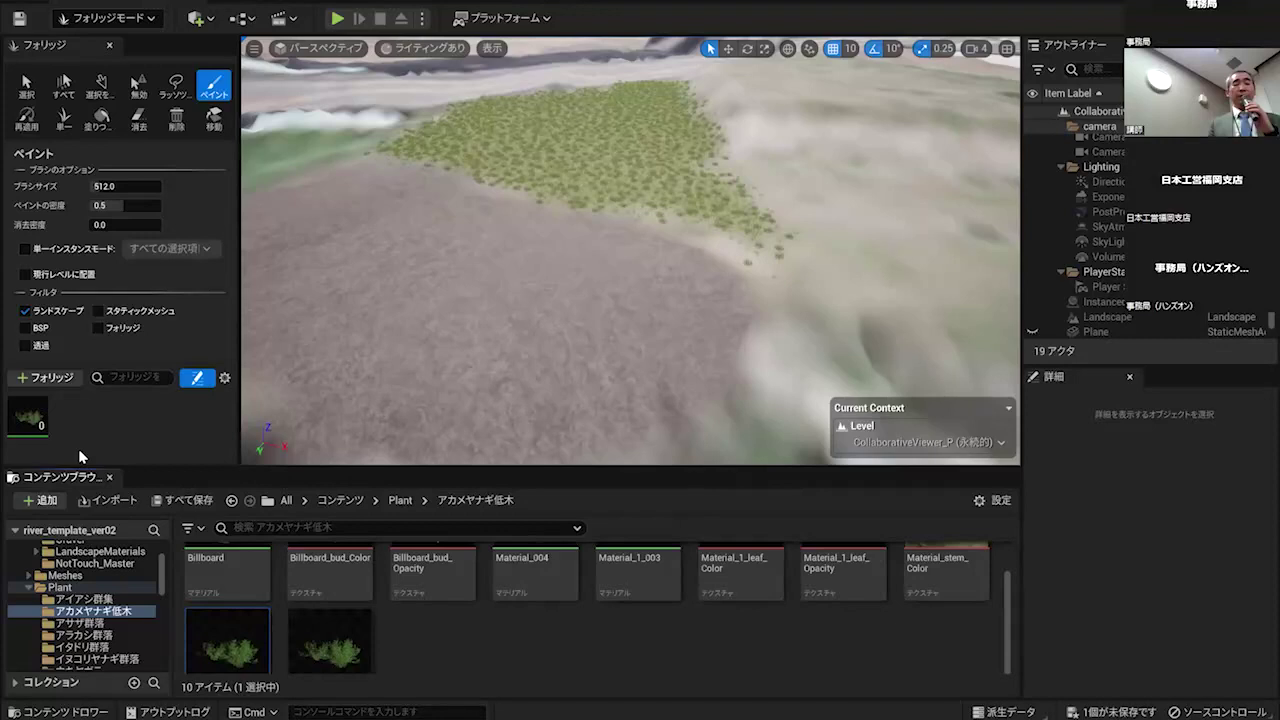
- Toggle the activation of the SalixEriocarpaShurb foliage type and leave it active for painting
click(16, 407)
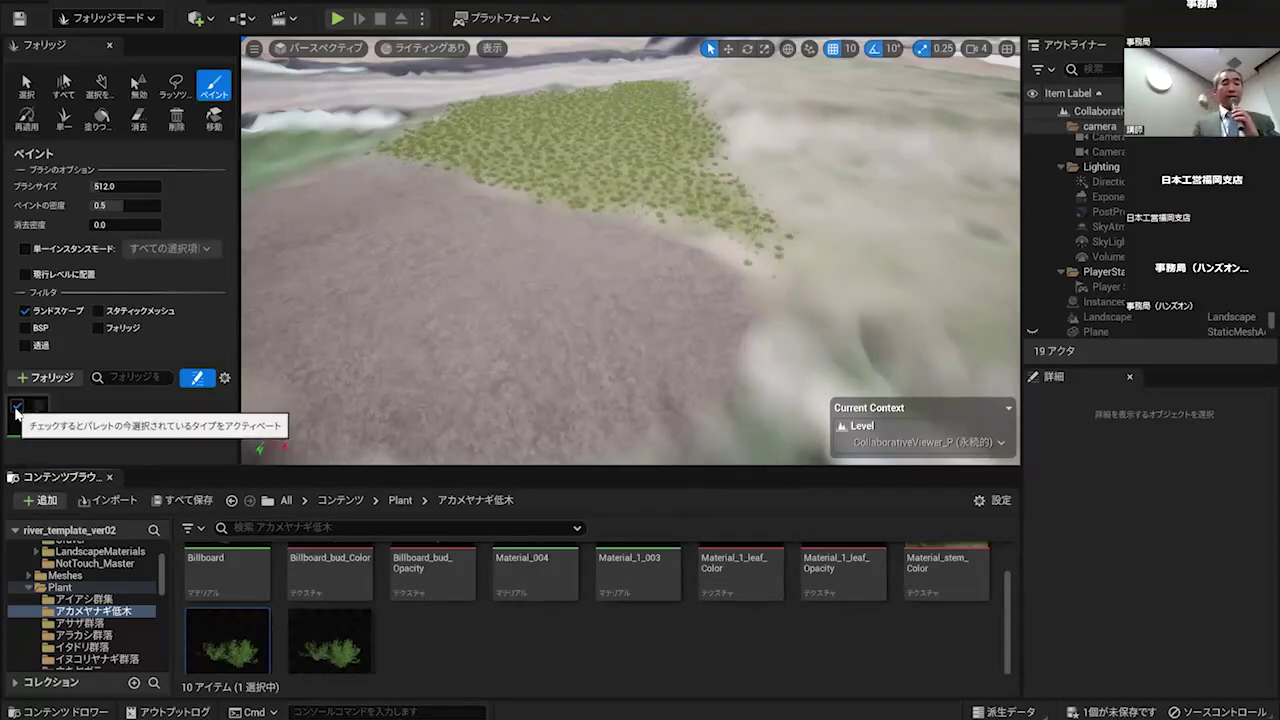
click(16, 408)
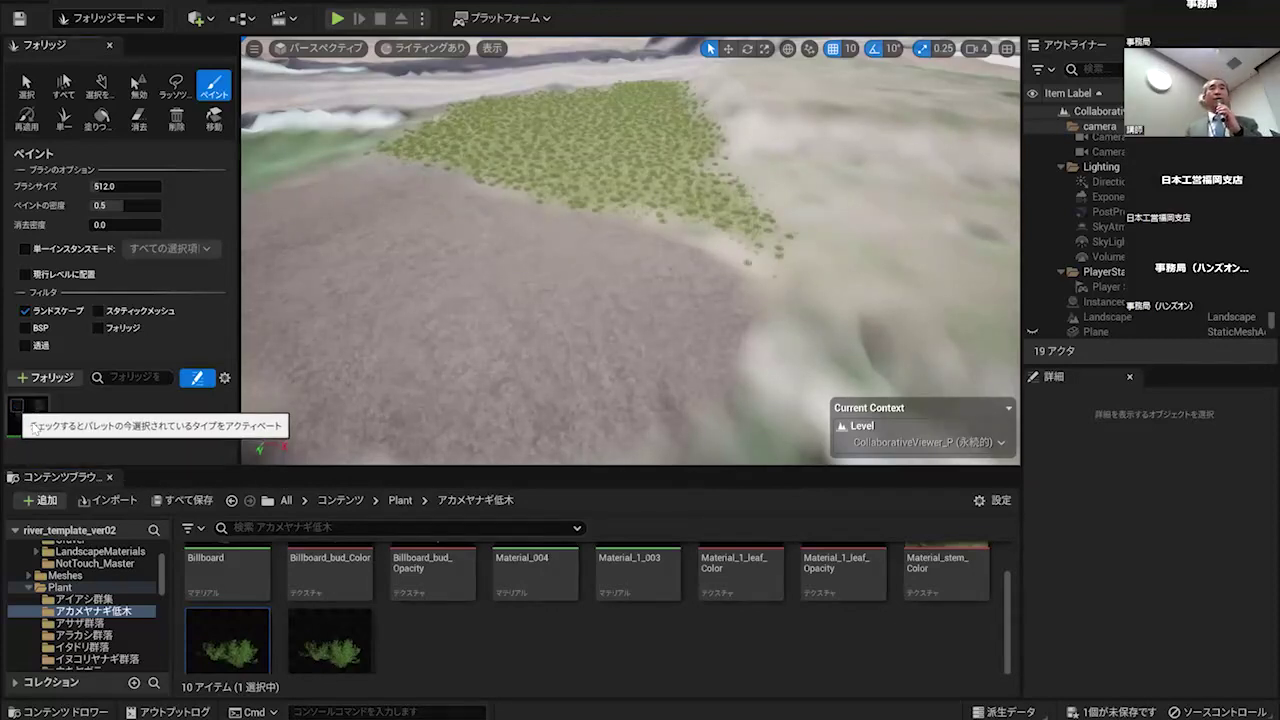
click(22, 424)
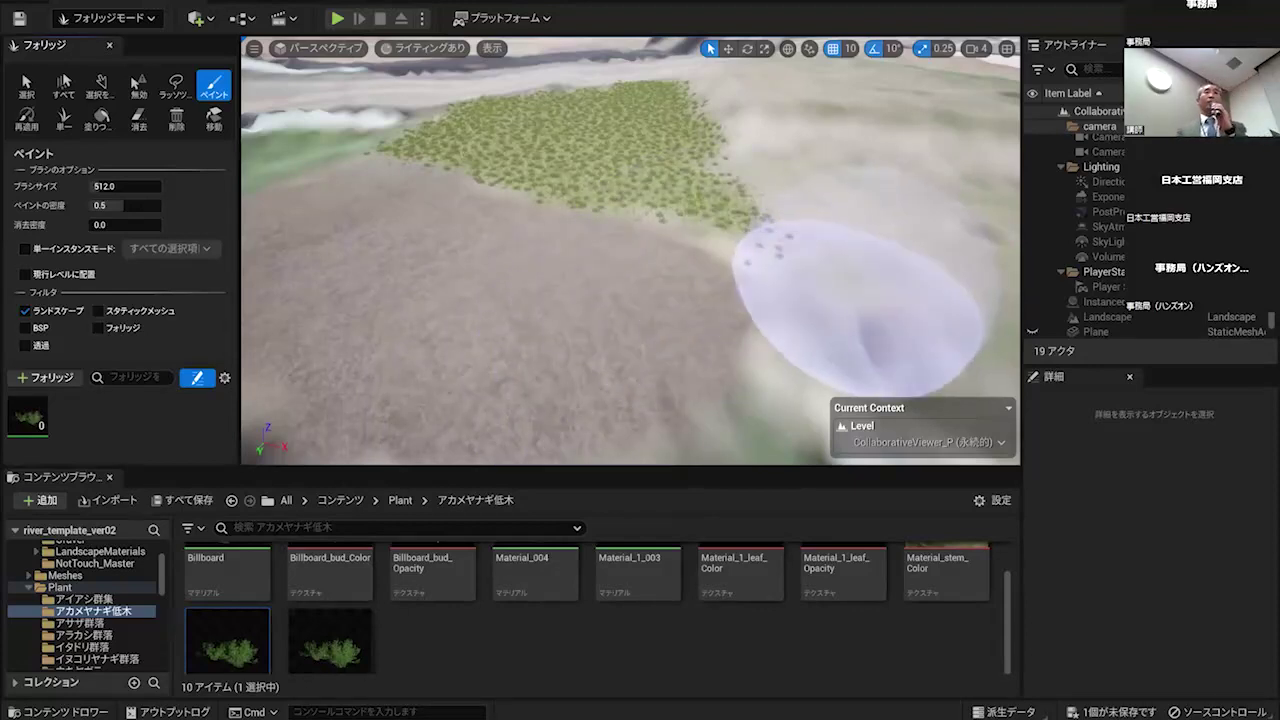
- Set the foliage brush size to 300 and paint SalixEriocarpaShurb shrubs over the bare ground beside the grass patch
mouse_move(758, 269)
right_down()
mouse_move(814, 259)
mouse_move(771, 268)
mouse_move(798, 264)
right_up()
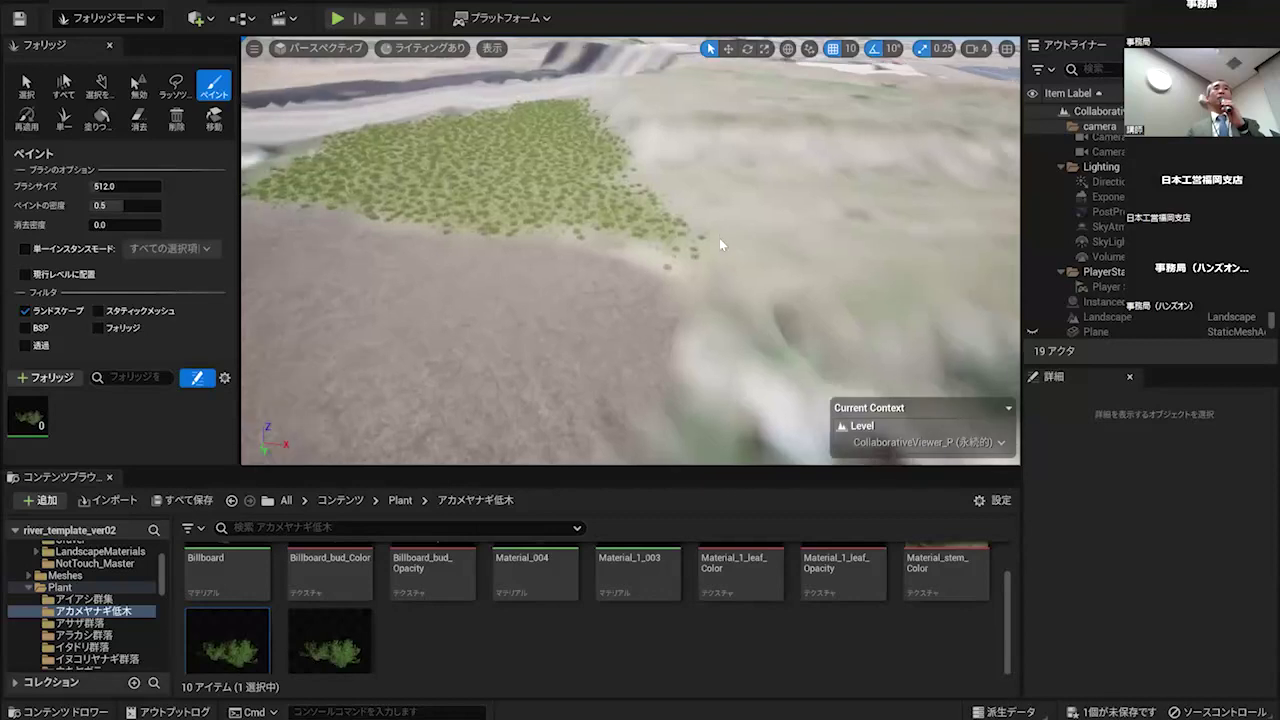
mouse_move(738, 224)
right_down()
mouse_move(720, 231)
mouse_move(689, 212)
mouse_move(719, 211)
mouse_move(632, 189)
right_up()
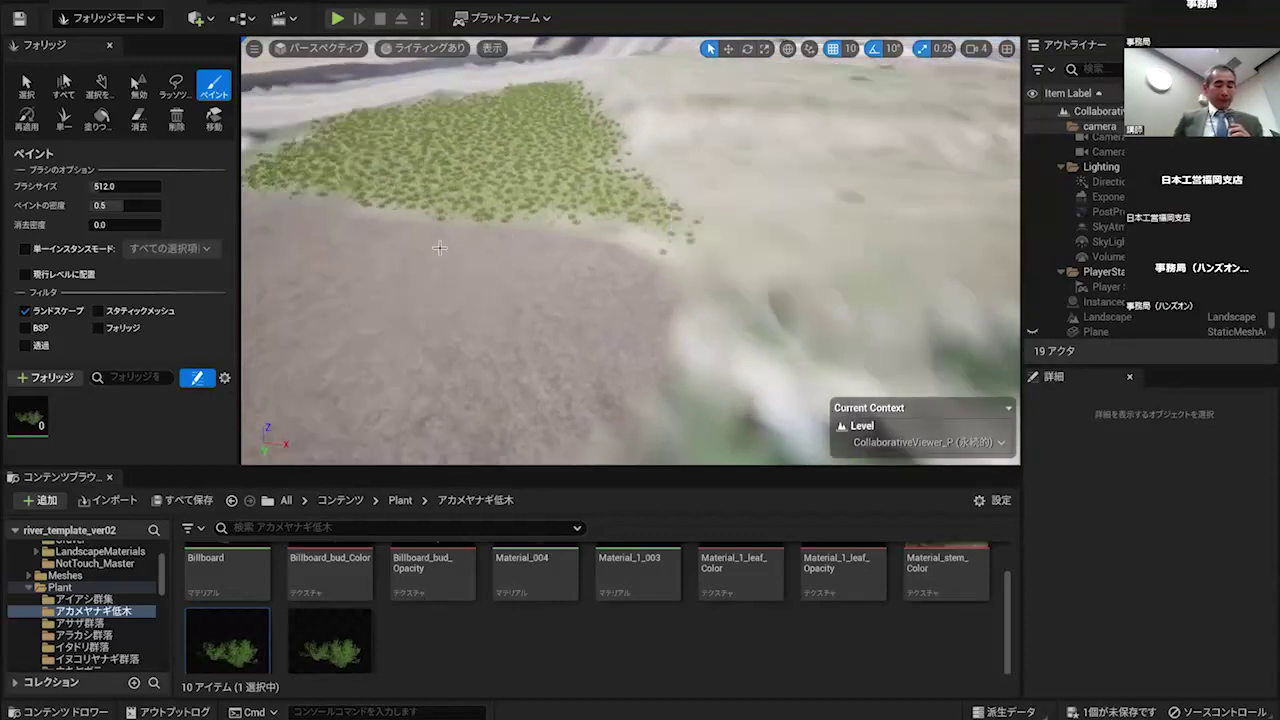
click(115, 187)
text(3)
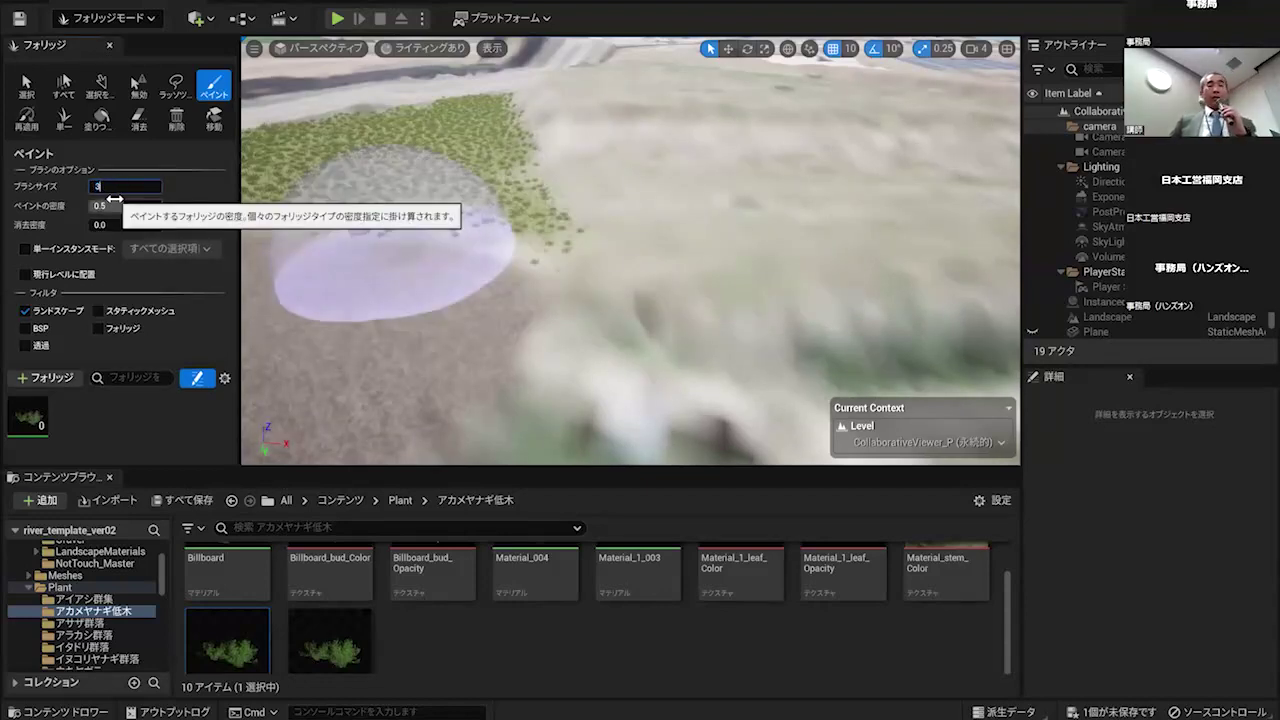
text(00)
key(Return)
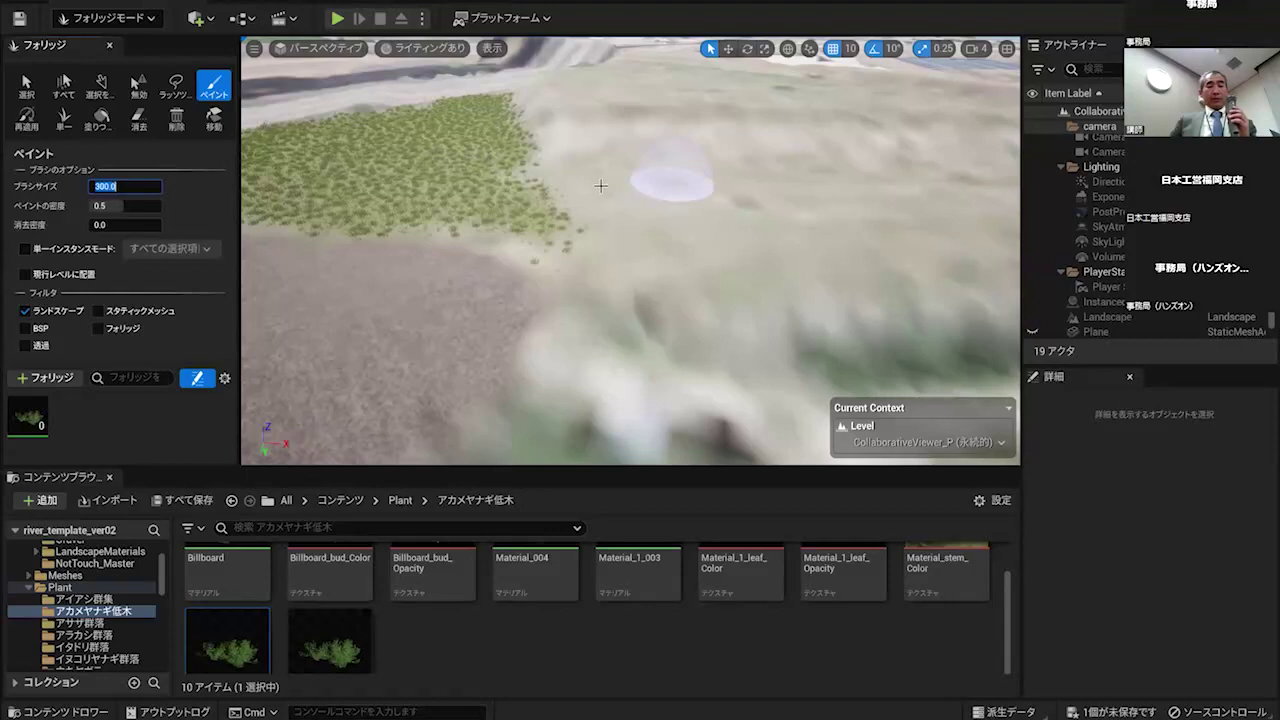
mouse_move(682, 183)
mouse_down()
mouse_move(810, 205)
mouse_move(740, 228)
mouse_up()
mouse_move(648, 224)
mouse_down()
mouse_move(626, 250)
mouse_move(640, 263)
mouse_move(817, 263)
mouse_move(798, 298)
mouse_move(631, 312)
mouse_move(653, 355)
mouse_move(781, 354)
mouse_move(856, 328)
mouse_move(814, 230)
mouse_move(635, 273)
mouse_move(678, 270)
mouse_up()
middle_drag(678, 270, 632, 272)
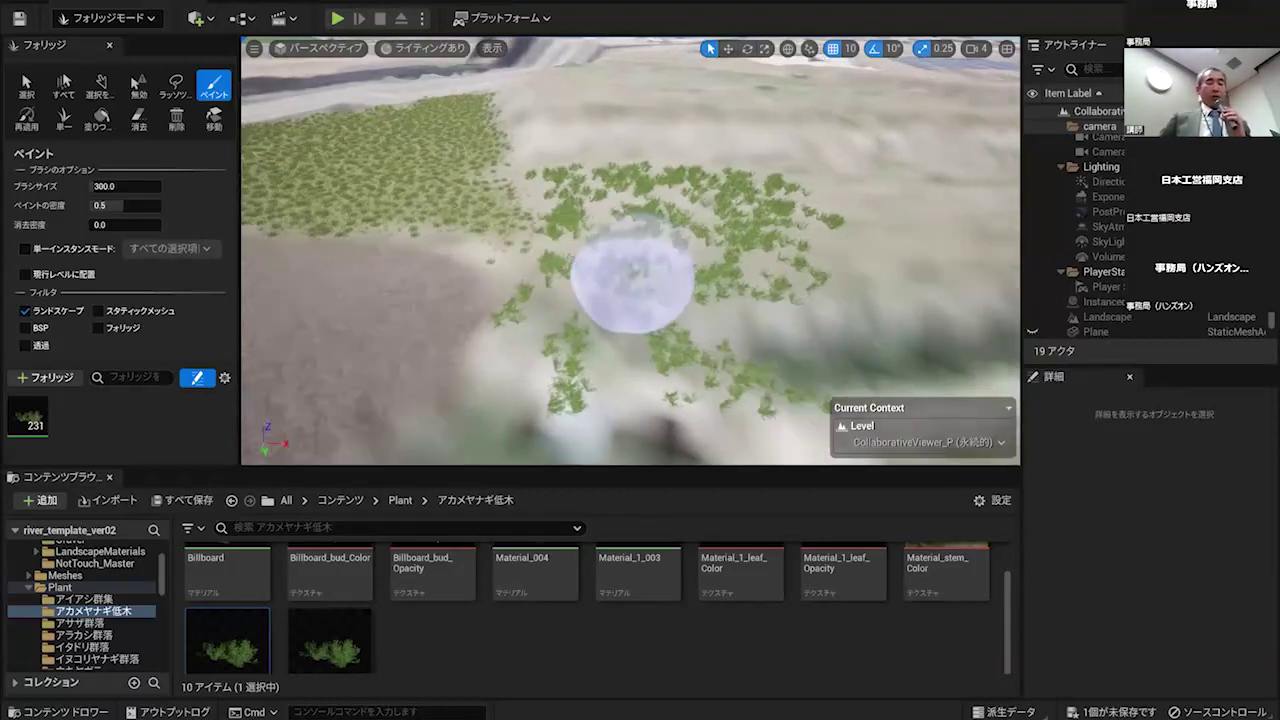
alt+drag(632, 272, 480, 268)
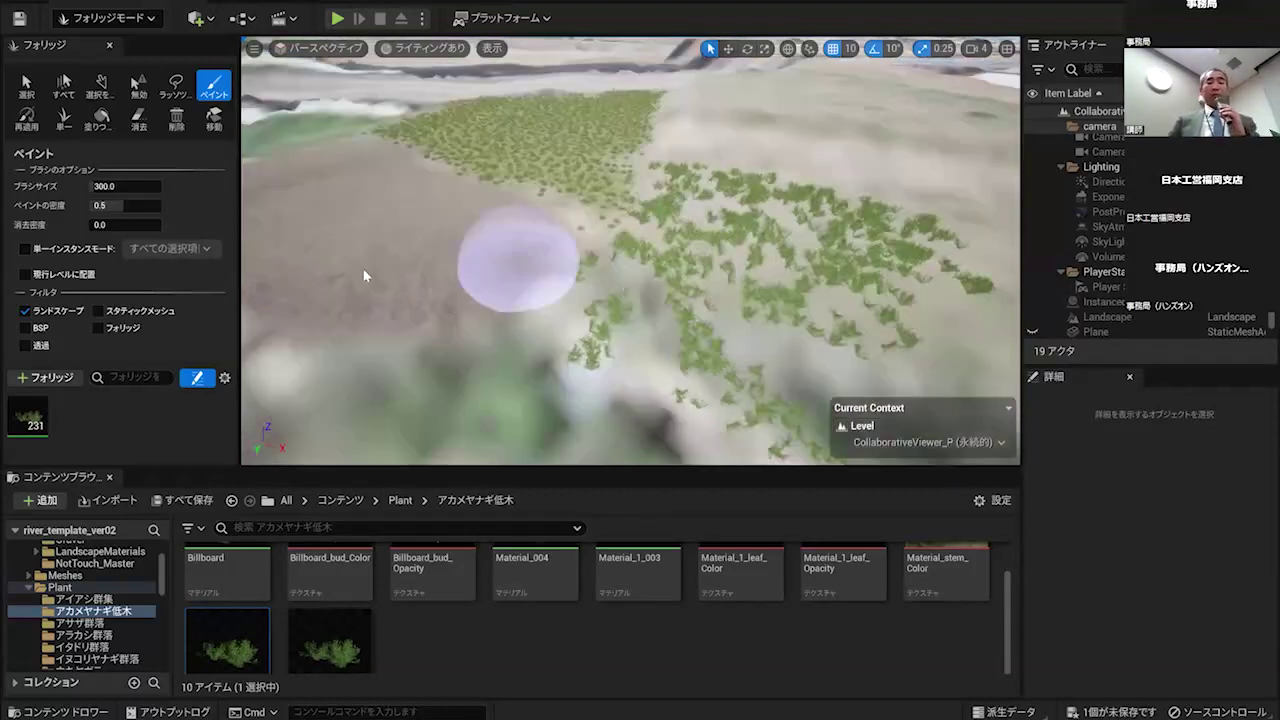
- Set the foliage paint density to 1.0 and paint SalixEriocarpaShurb shrubs over the brown ground patch
click(136, 209)
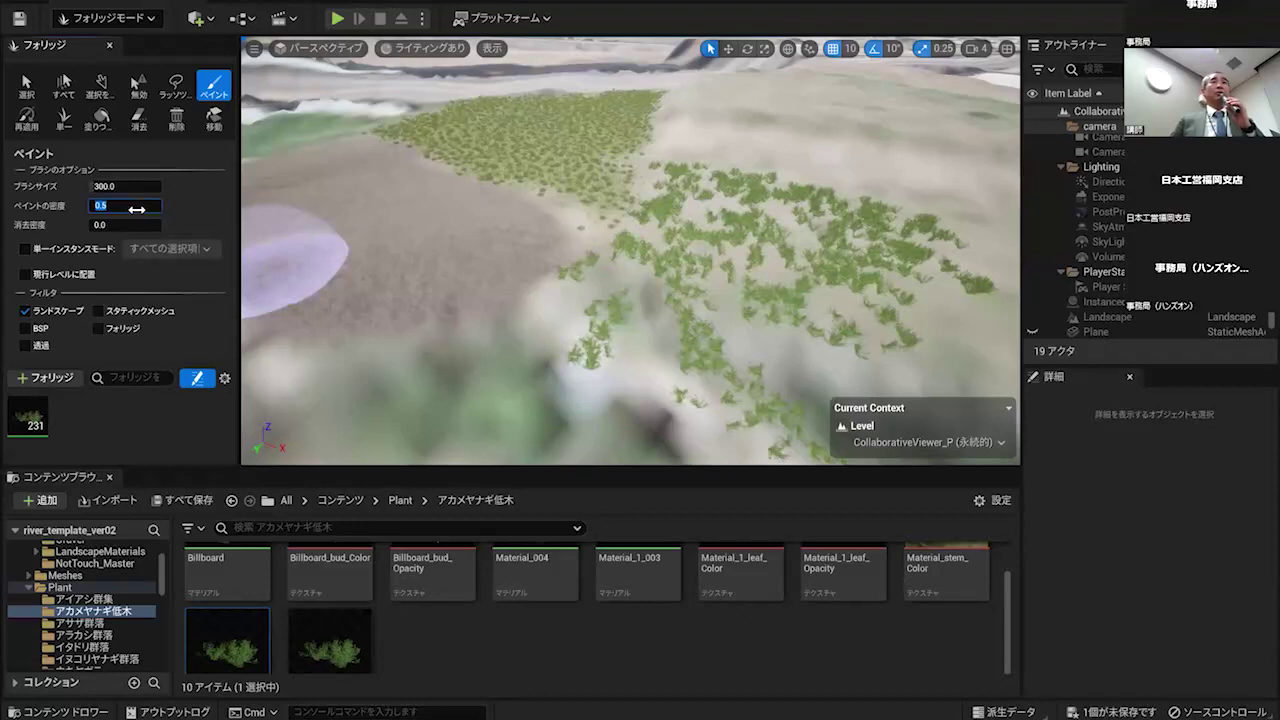
text(1)
key(Return)
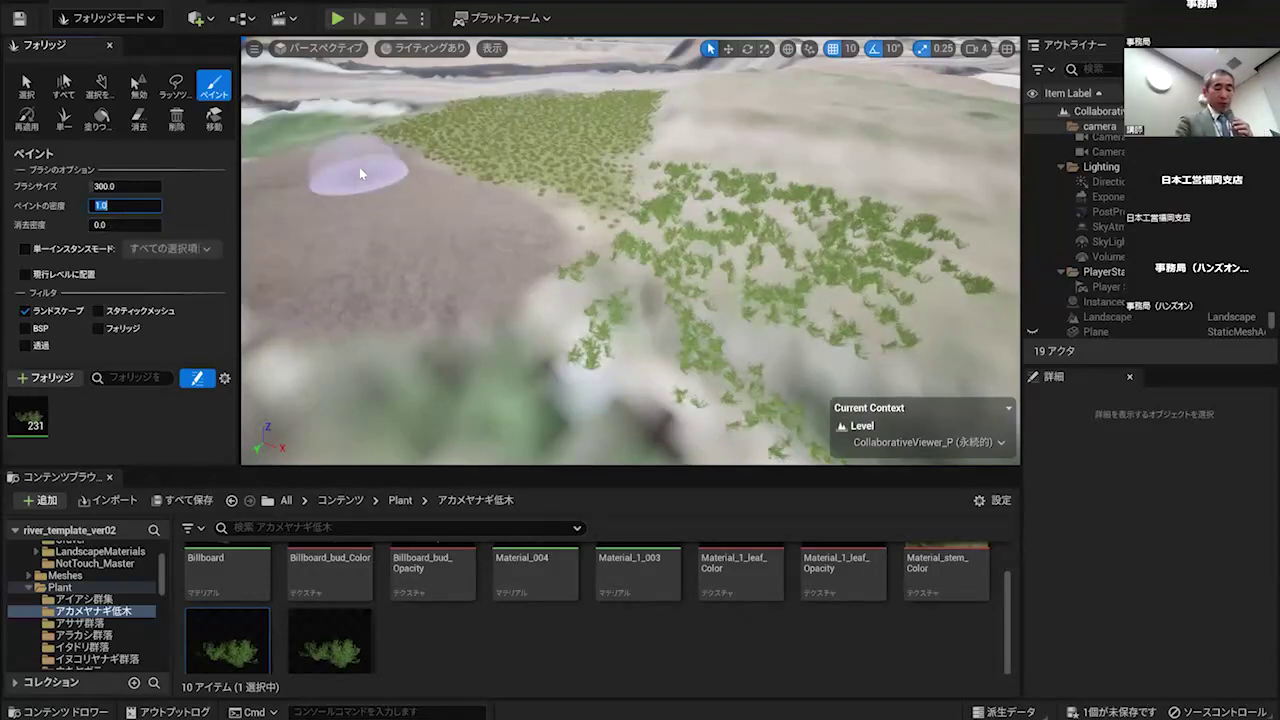
mouse_move(353, 156)
mouse_down()
mouse_move(320, 177)
mouse_move(396, 216)
mouse_move(388, 266)
mouse_move(398, 228)
mouse_up()
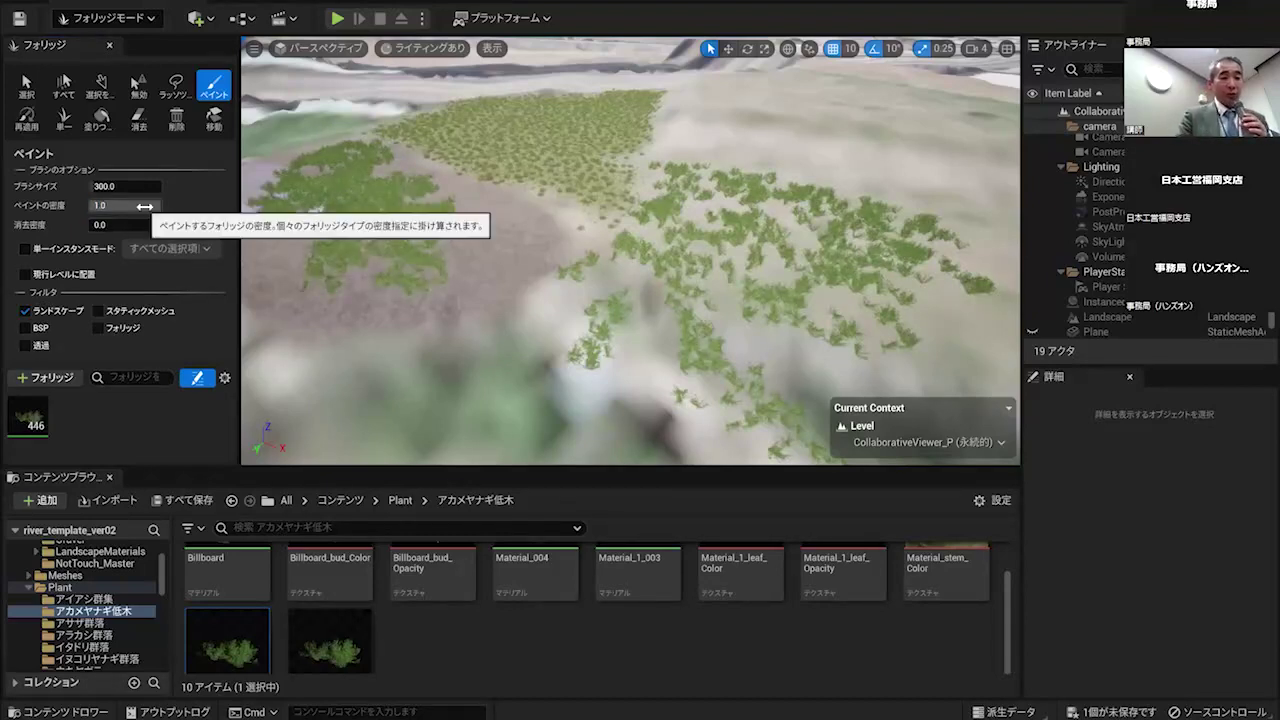
- Set the foliage paint density to 0.5
click(140, 205)
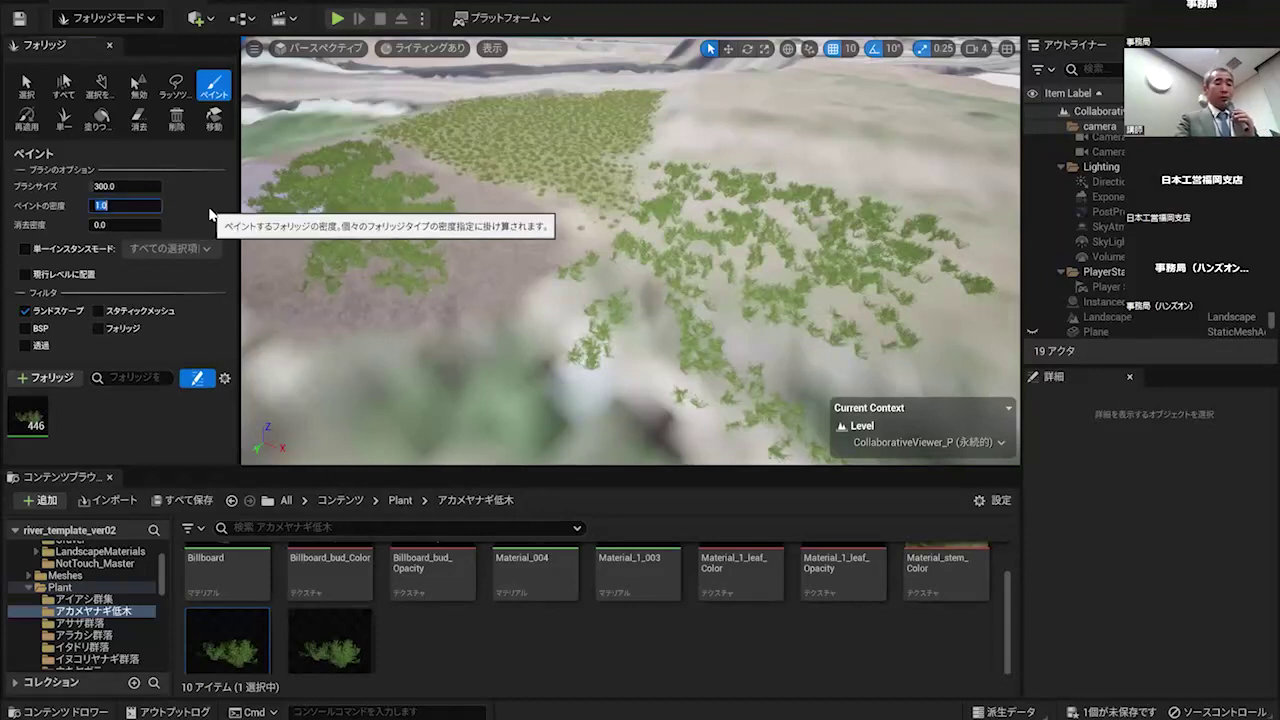
key(BackSpace)
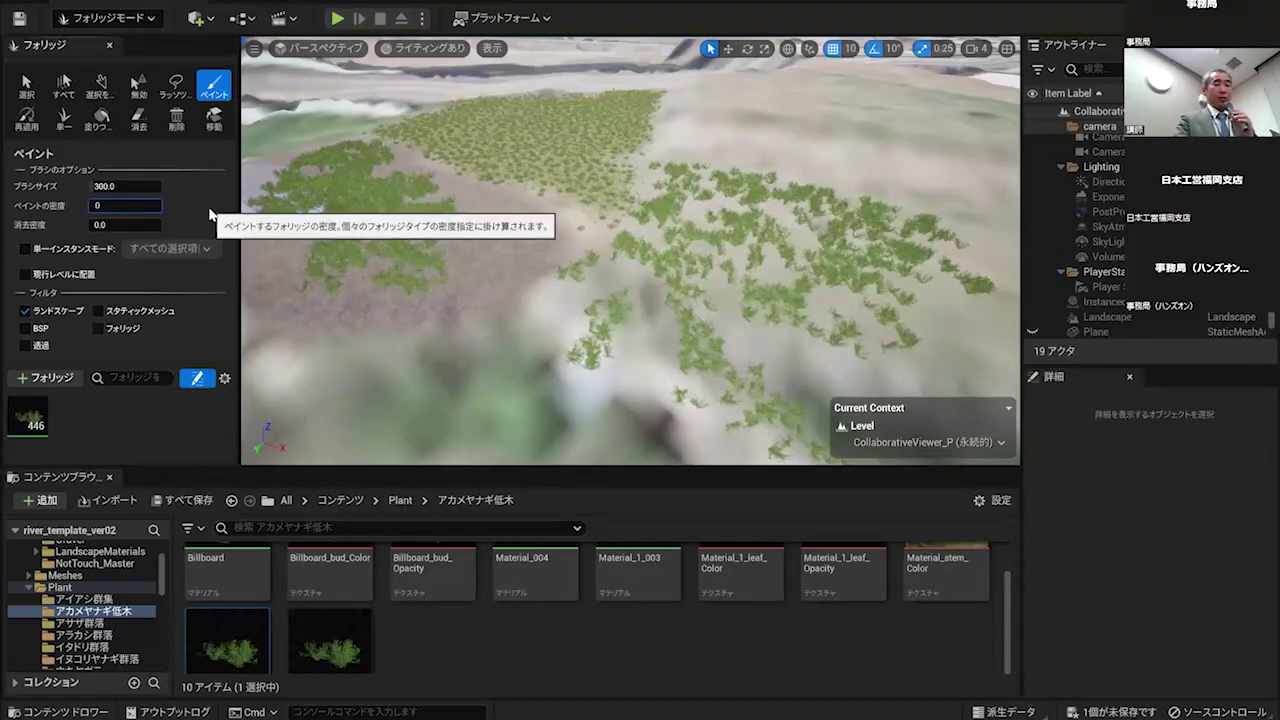
text(0.5)
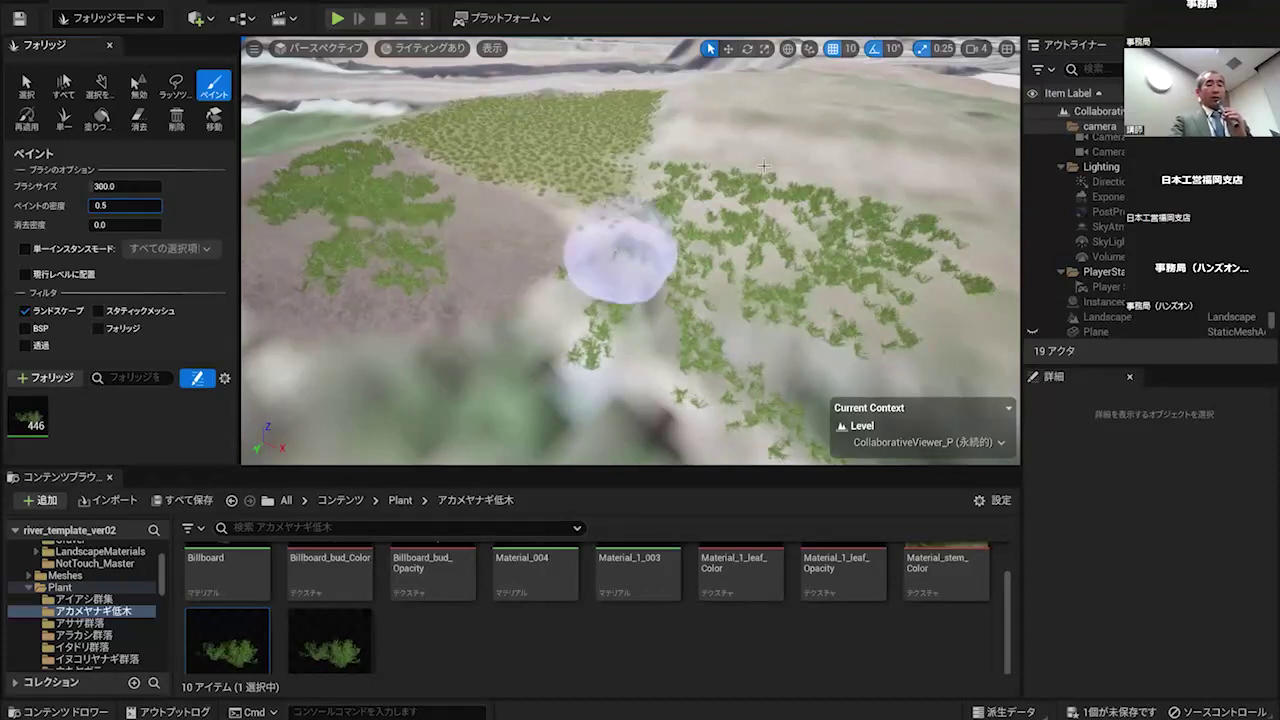
key(Return)
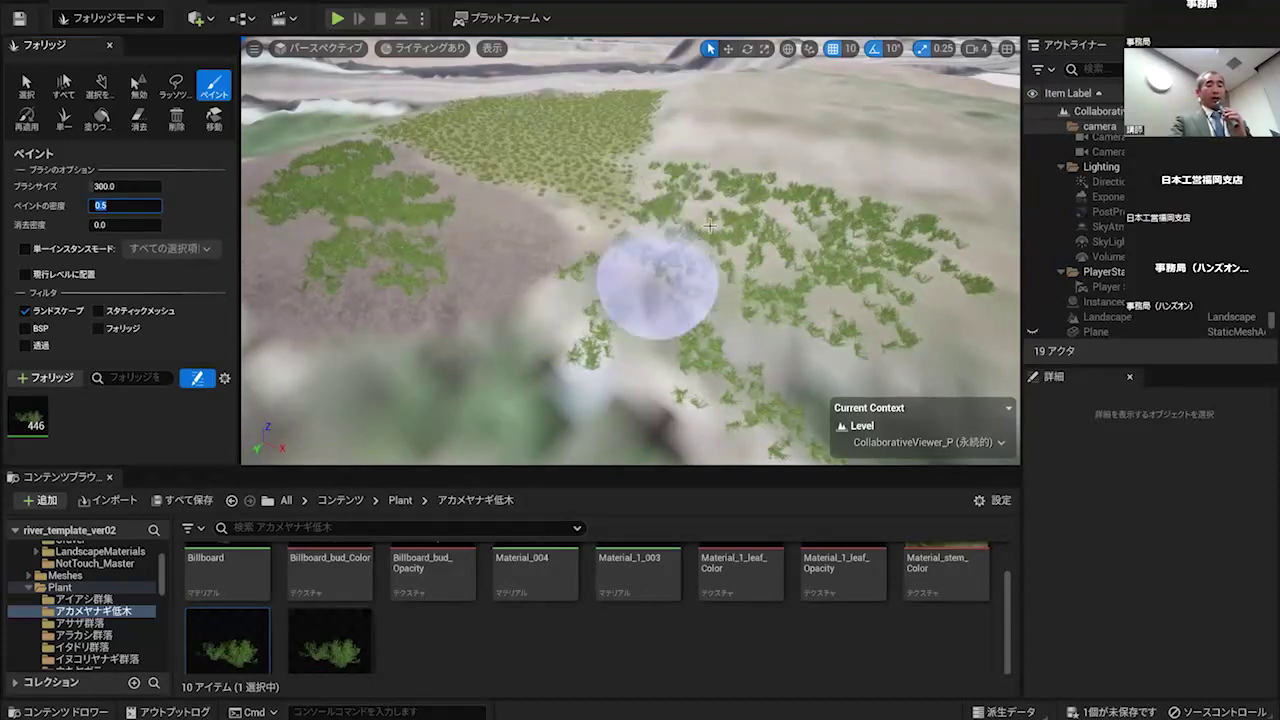
- Paint more SalixEriocarpaShurb shrubs over the bare sandy ground beside the grass patch
drag(893, 354, 807, 365)
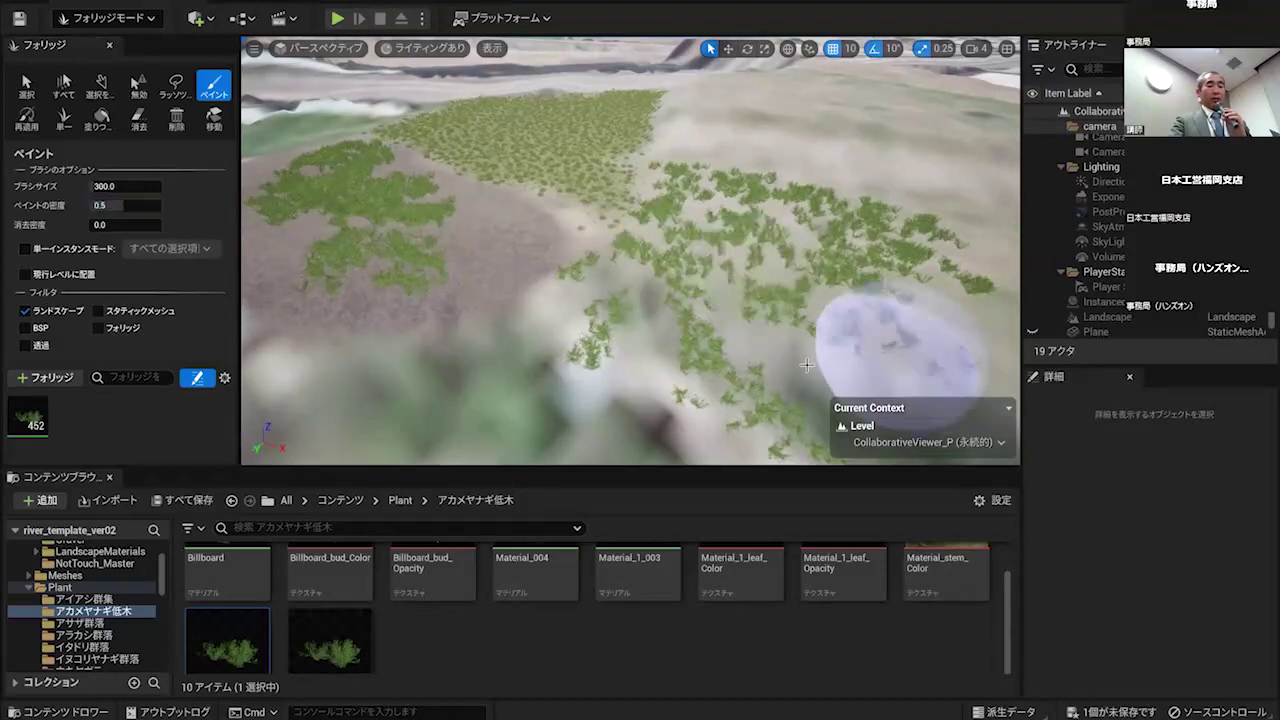
click(846, 317)
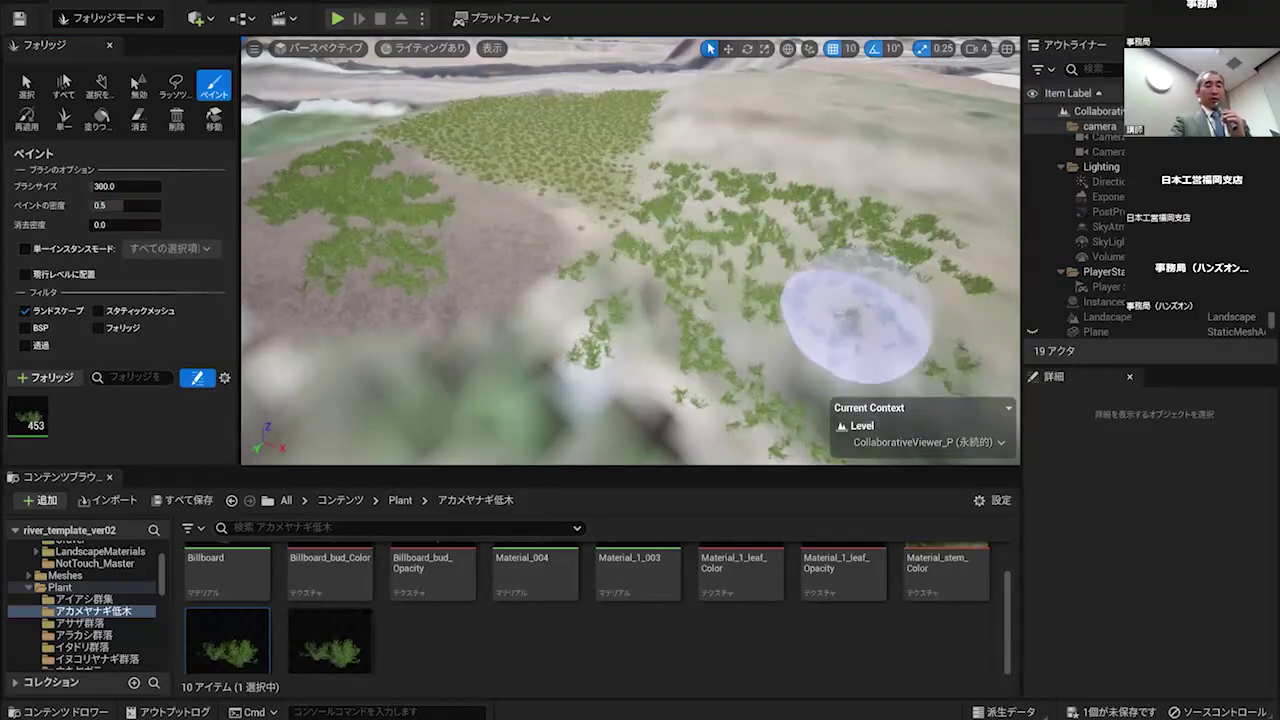
right_drag(848, 316, 852, 300)
mouse_move(806, 200)
mouse_down()
mouse_move(841, 196)
mouse_move(880, 239)
mouse_move(802, 266)
mouse_up()
click(865, 299)
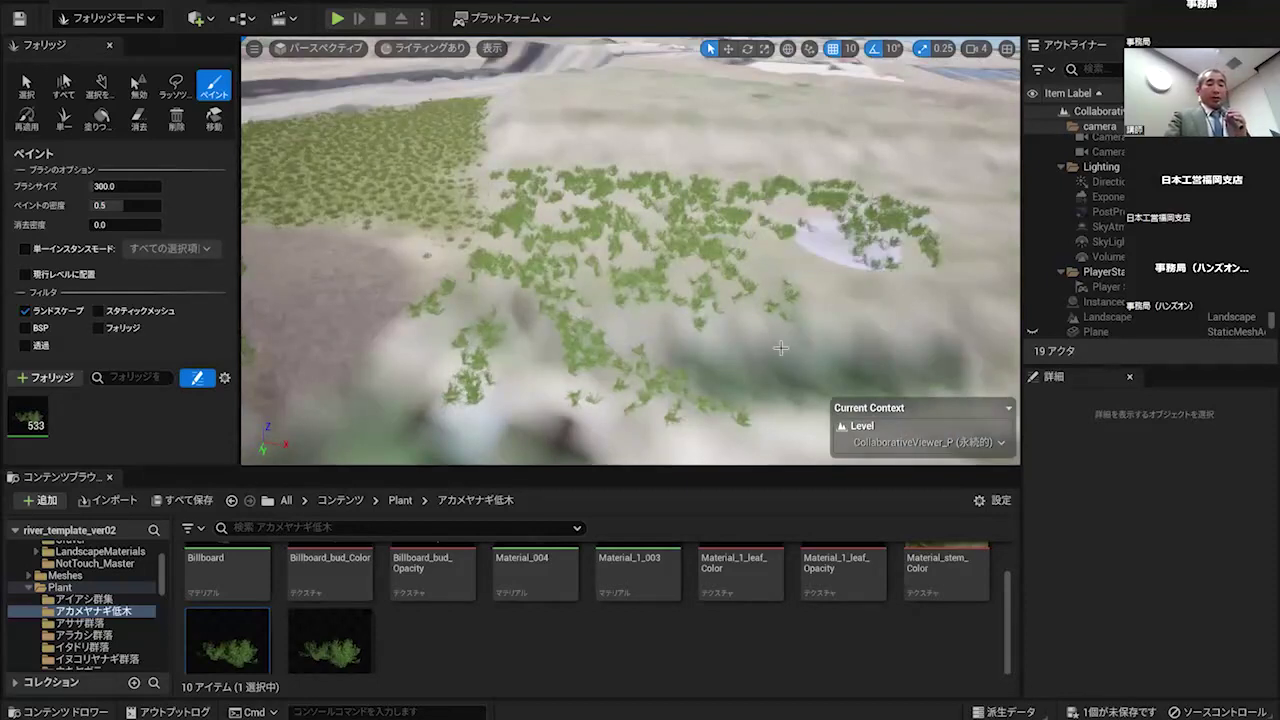
click(665, 236)
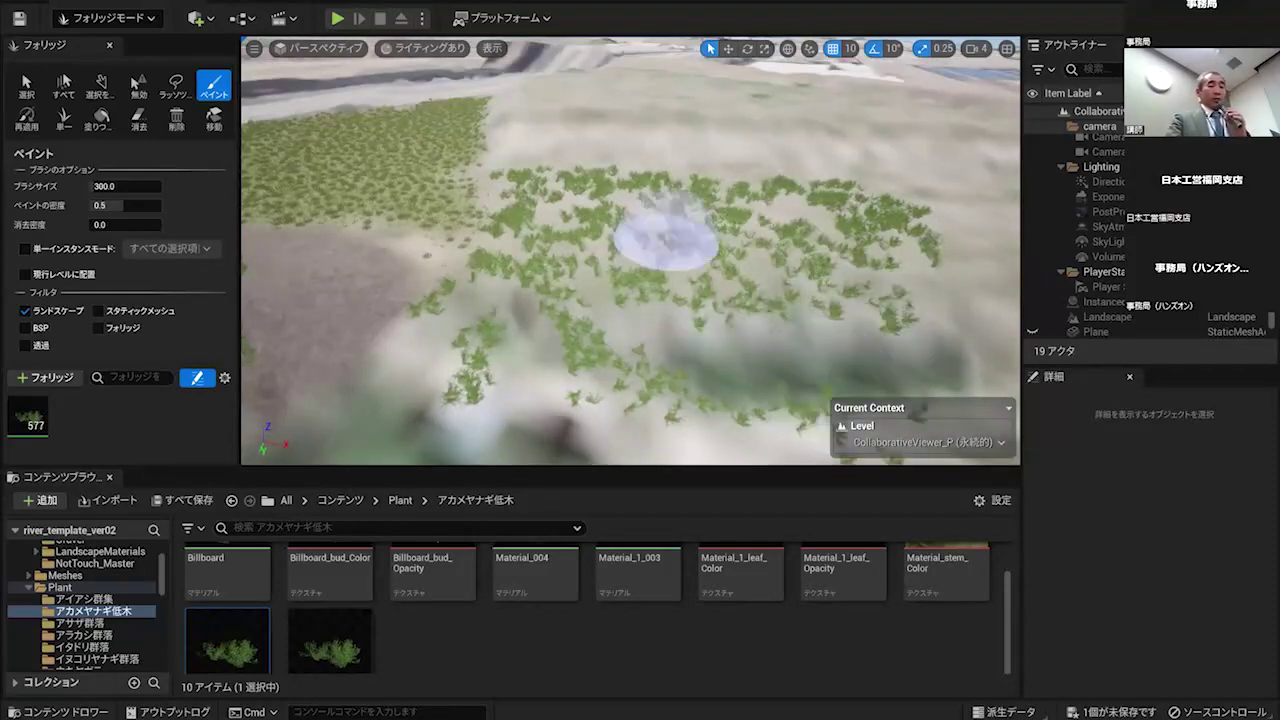
- Erase the shrubs on the bare sandy ground and replace the dense shrubs on the brown ground patch with cover painted at 0.5 density
right_drag(857, 258, 807, 181)
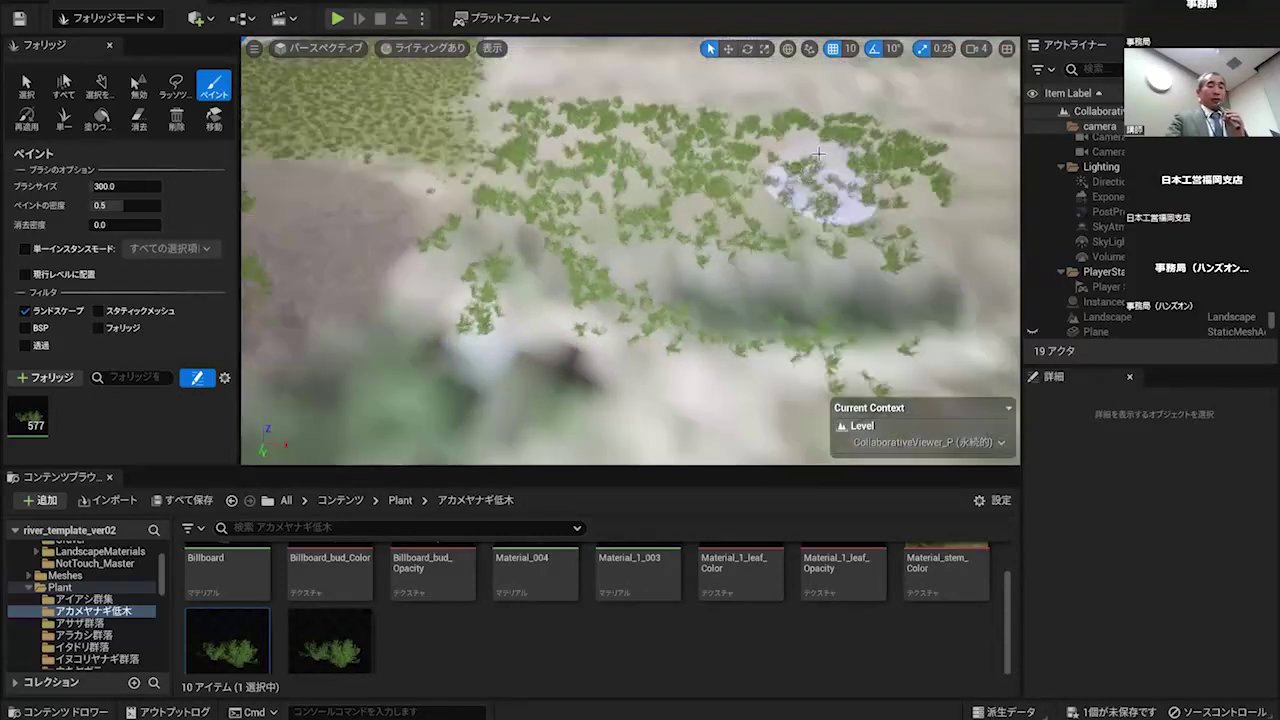
key(shift)
mouse_move(906, 152)
shift+mouse_down()
mouse_move(863, 373)
mouse_move(838, 207)
mouse_move(800, 185)
mouse_move(734, 343)
mouse_move(706, 129)
mouse_move(516, 124)
mouse_move(651, 103)
mouse_move(660, 157)
mouse_move(528, 158)
mouse_move(473, 243)
mouse_move(642, 309)
mouse_move(610, 189)
mouse_move(609, 240)
mouse_move(492, 255)
mouse_move(490, 240)
shift+mouse_up()
mouse_move(491, 250)
right_down()
mouse_move(455, 213)
mouse_move(417, 249)
right_up()
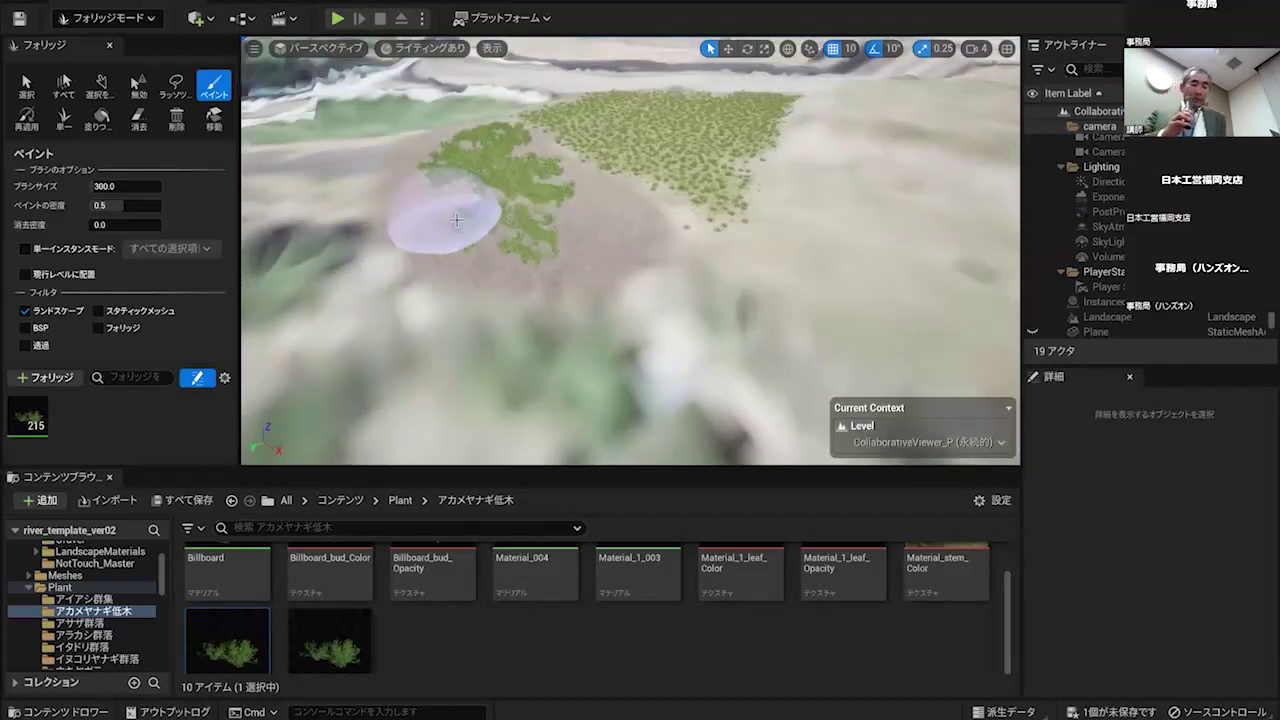
mouse_move(490, 222)
shift+mouse_down()
mouse_move(537, 228)
mouse_move(434, 157)
mouse_move(495, 155)
mouse_move(432, 187)
mouse_move(486, 204)
mouse_move(536, 197)
mouse_move(492, 240)
mouse_move(548, 243)
mouse_move(600, 180)
shift+mouse_up()
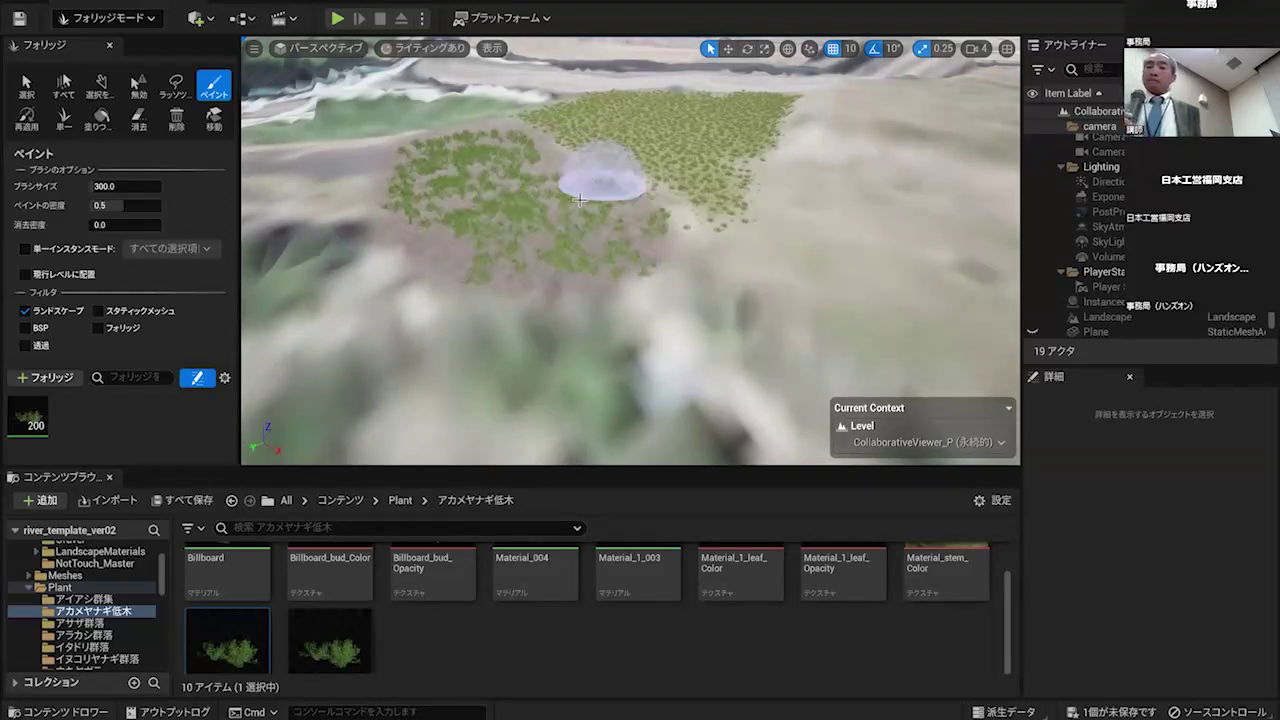
mouse_move(506, 134)
mouse_down()
mouse_move(466, 133)
mouse_move(440, 152)
mouse_up()
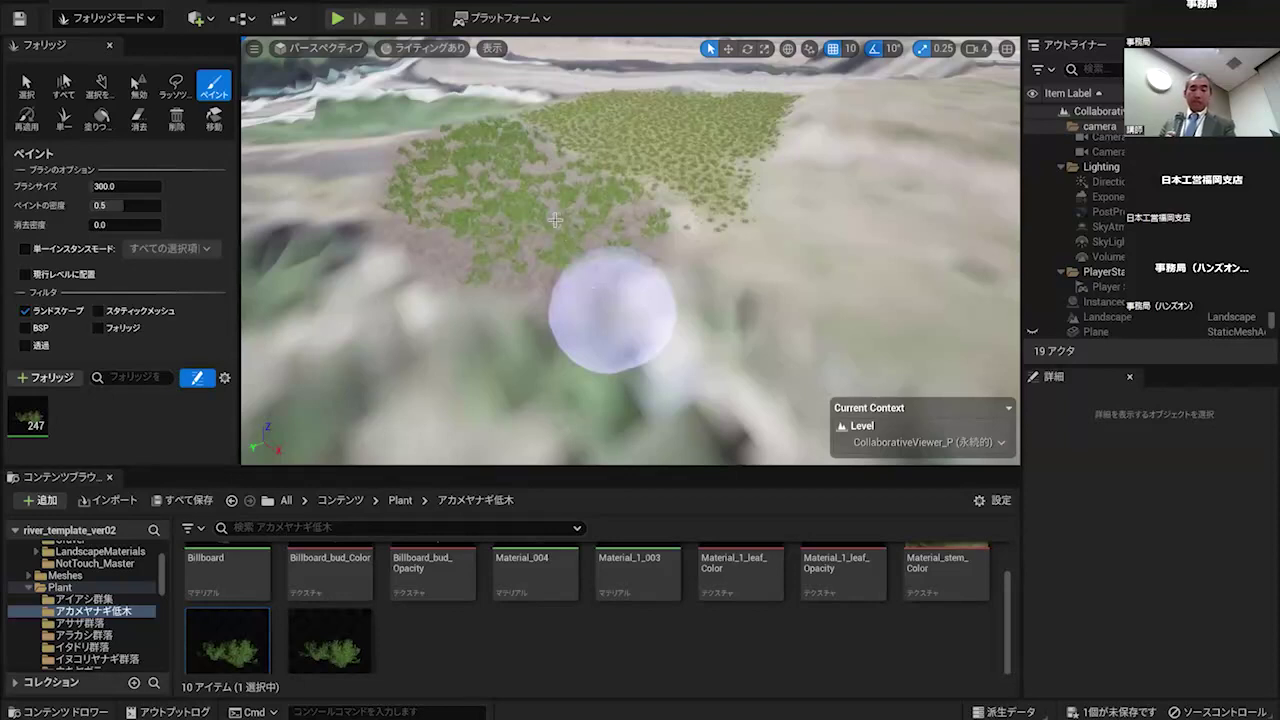
- Examine the painted shrubs and the adjoining grass patch up close and from a distance
right_drag(563, 222, 546, 173)
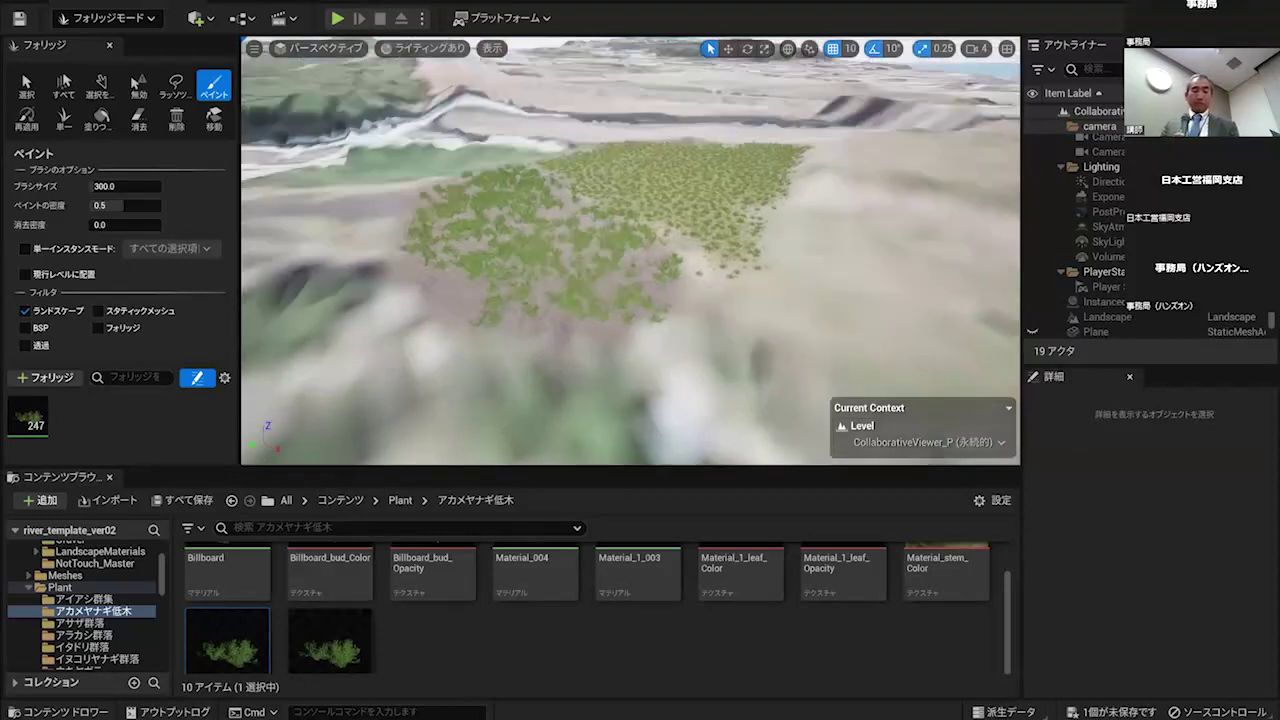
key(w)
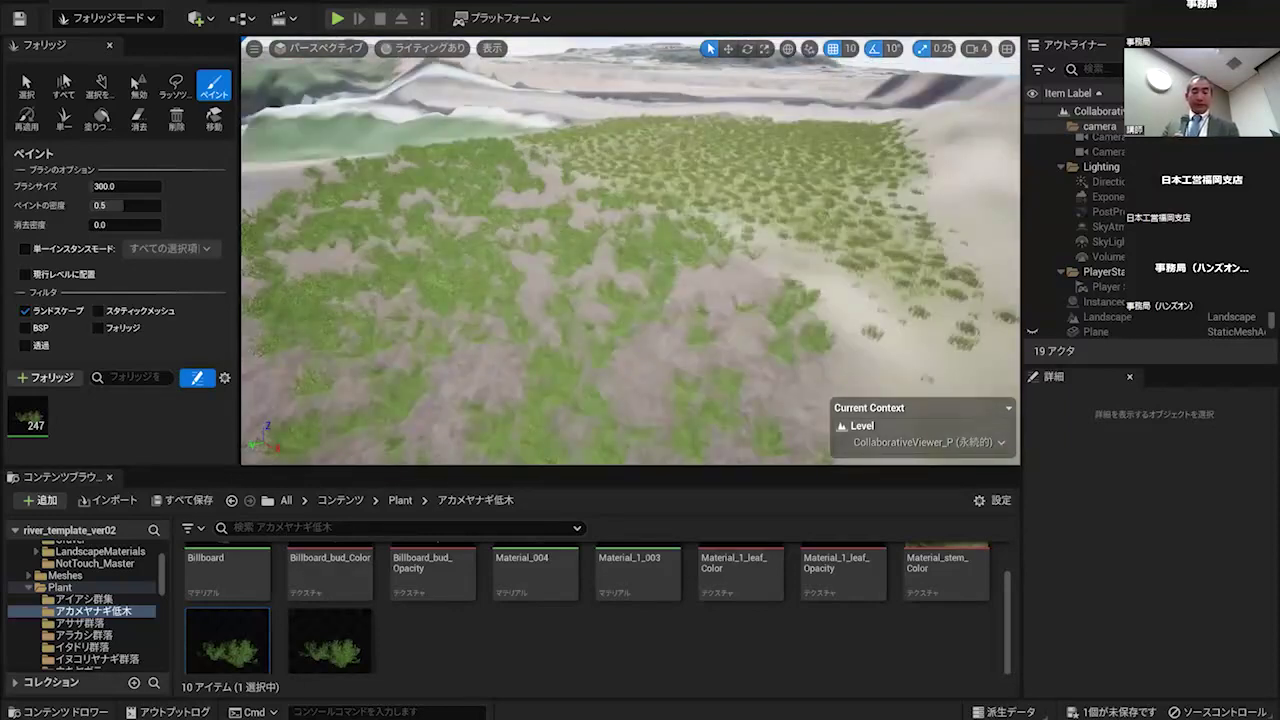
key(w)
right_drag(546, 173, 566, 208)
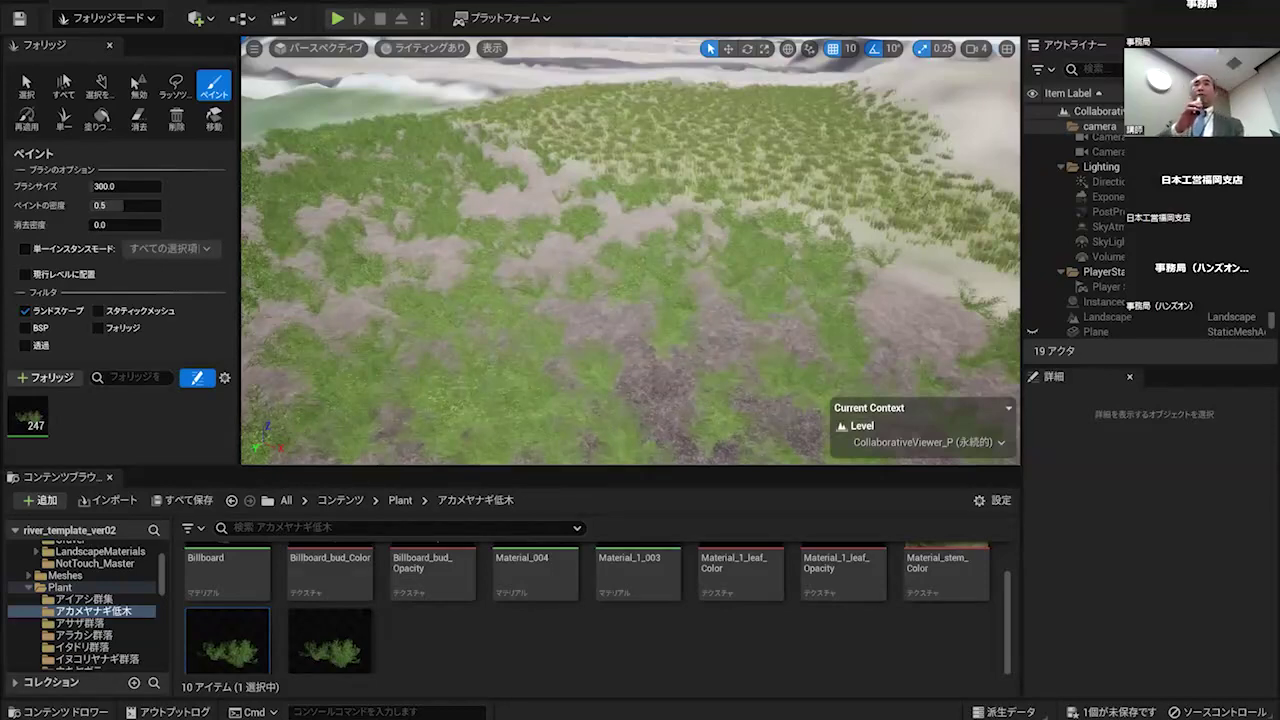
scroll(567, 240, up, 3)
scroll(555, 262, up, 3)
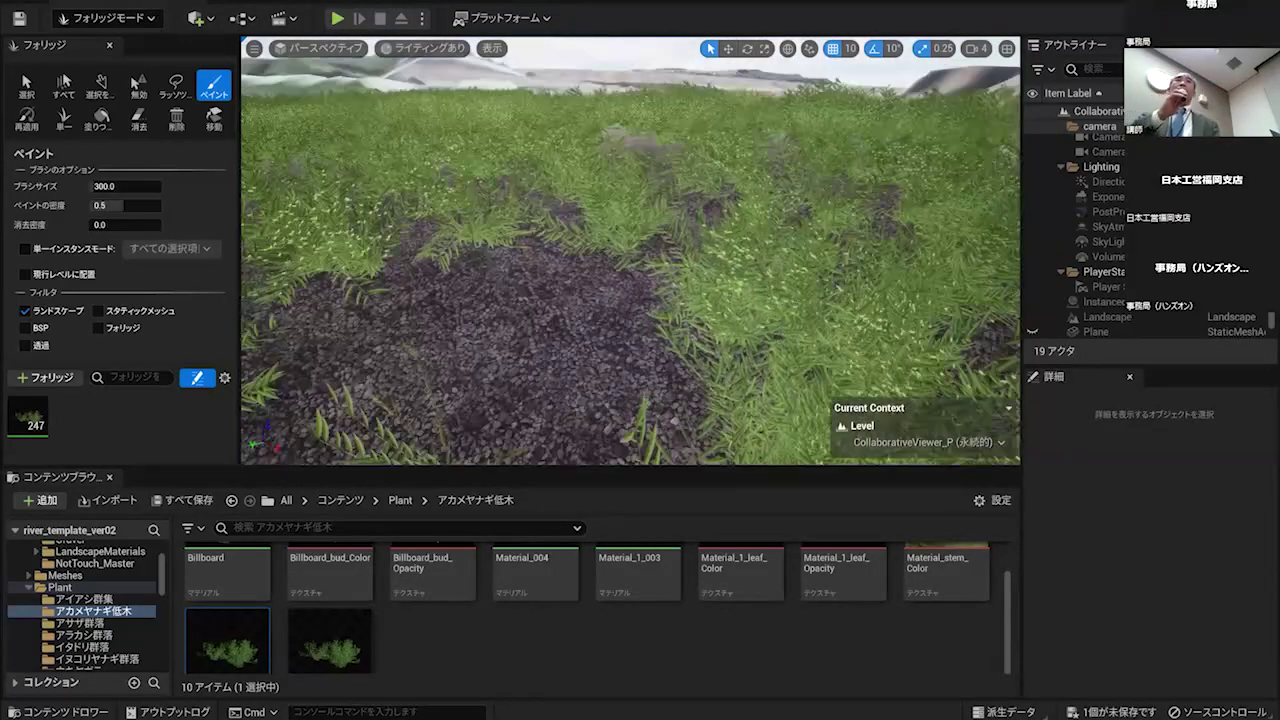
right_drag(555, 262, 545, 288)
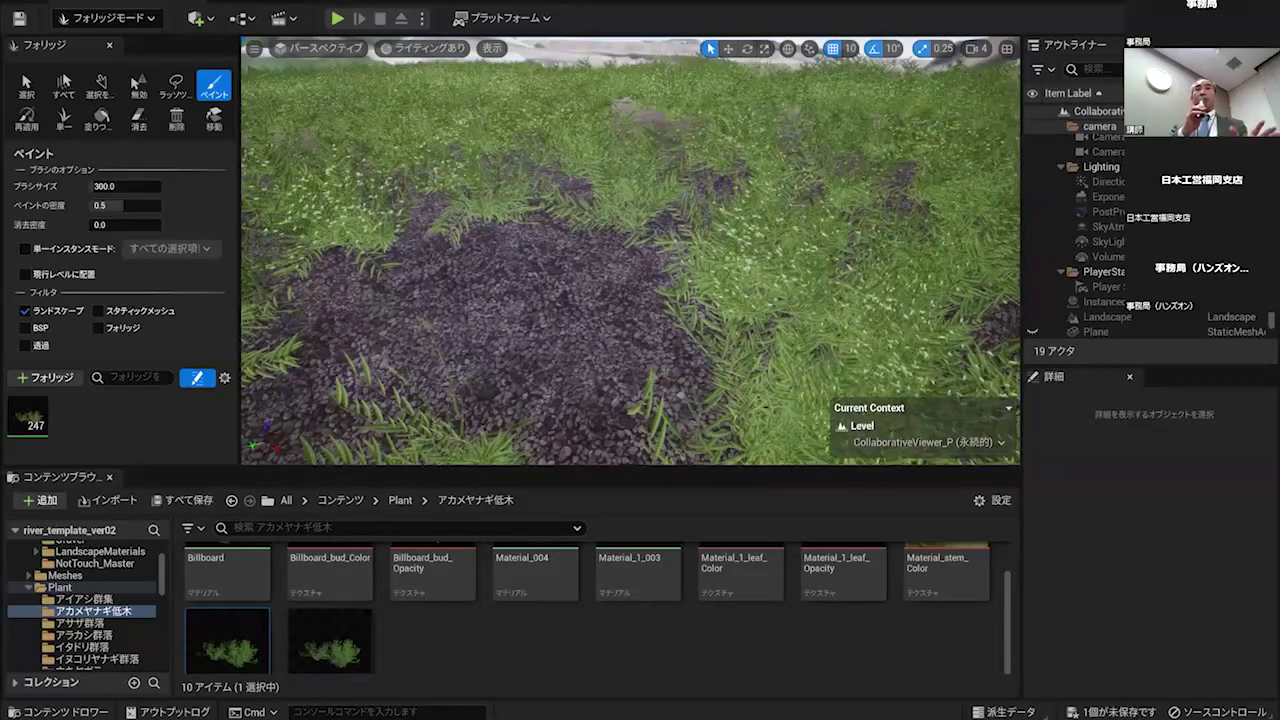
scroll(555, 290, down, 2)
right_drag(555, 290, 465, 355)
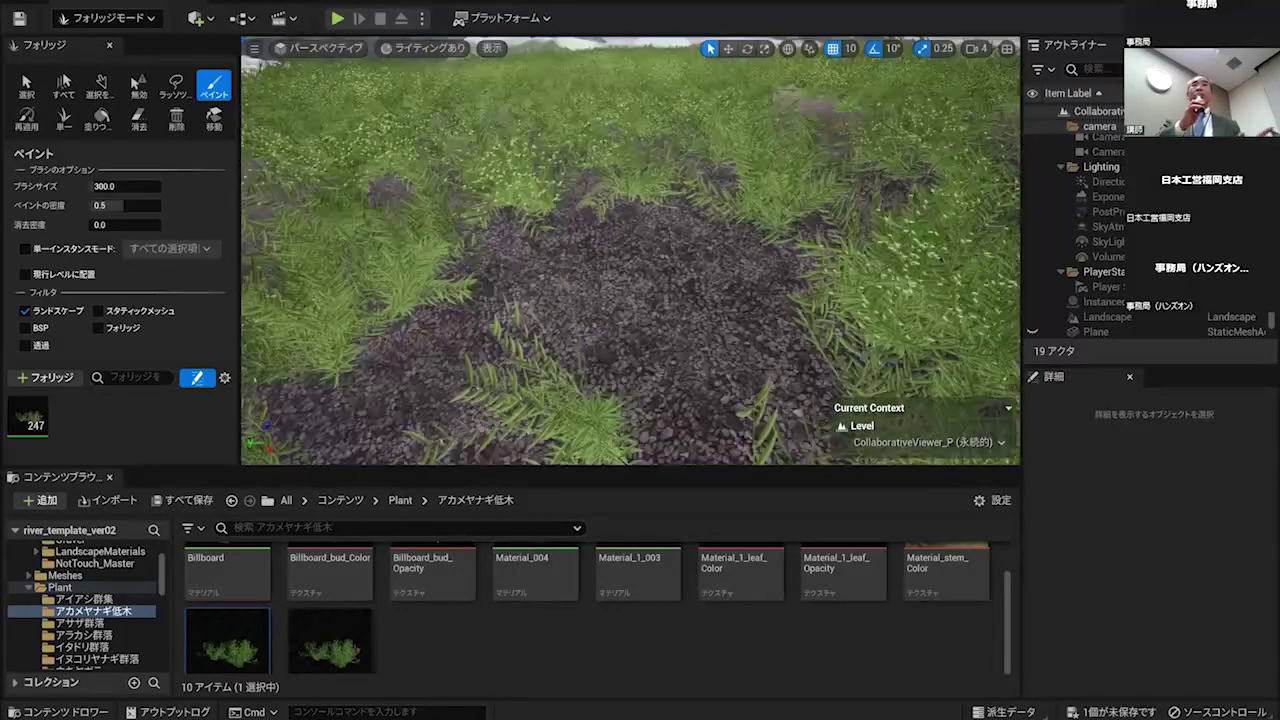
right_drag(555, 330, 620, 380)
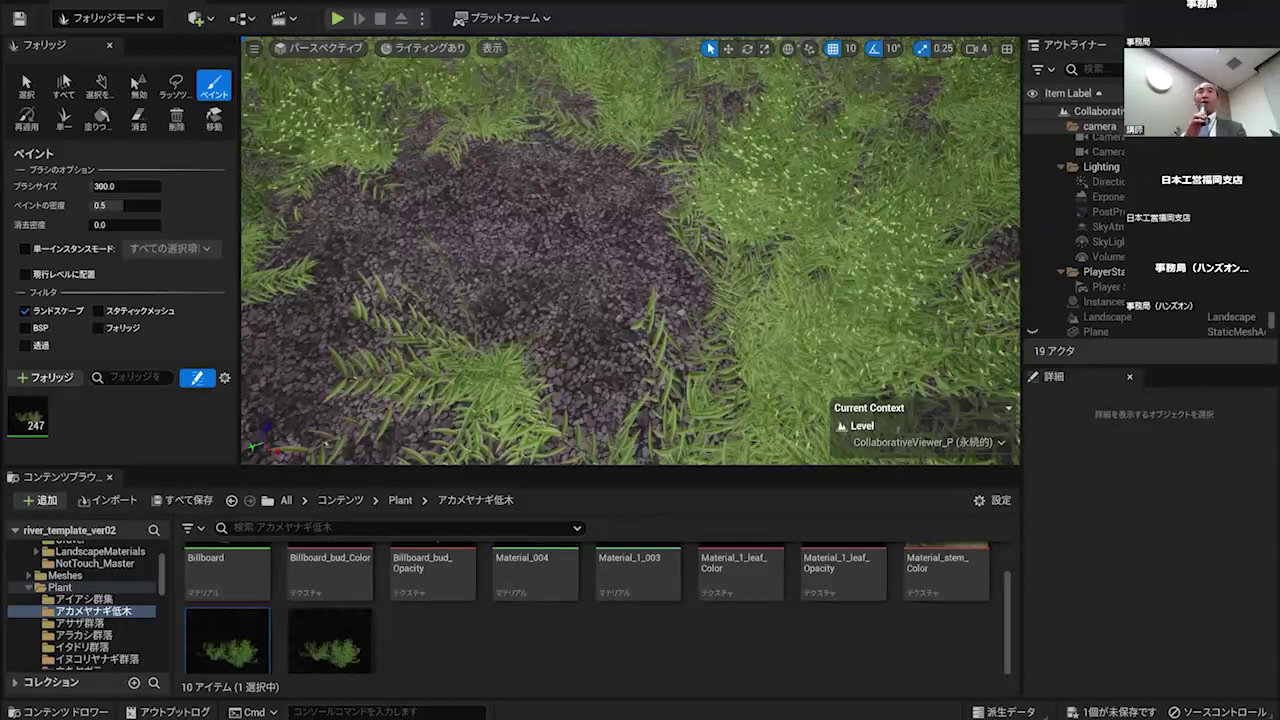
right_drag(620, 380, 620, 200)
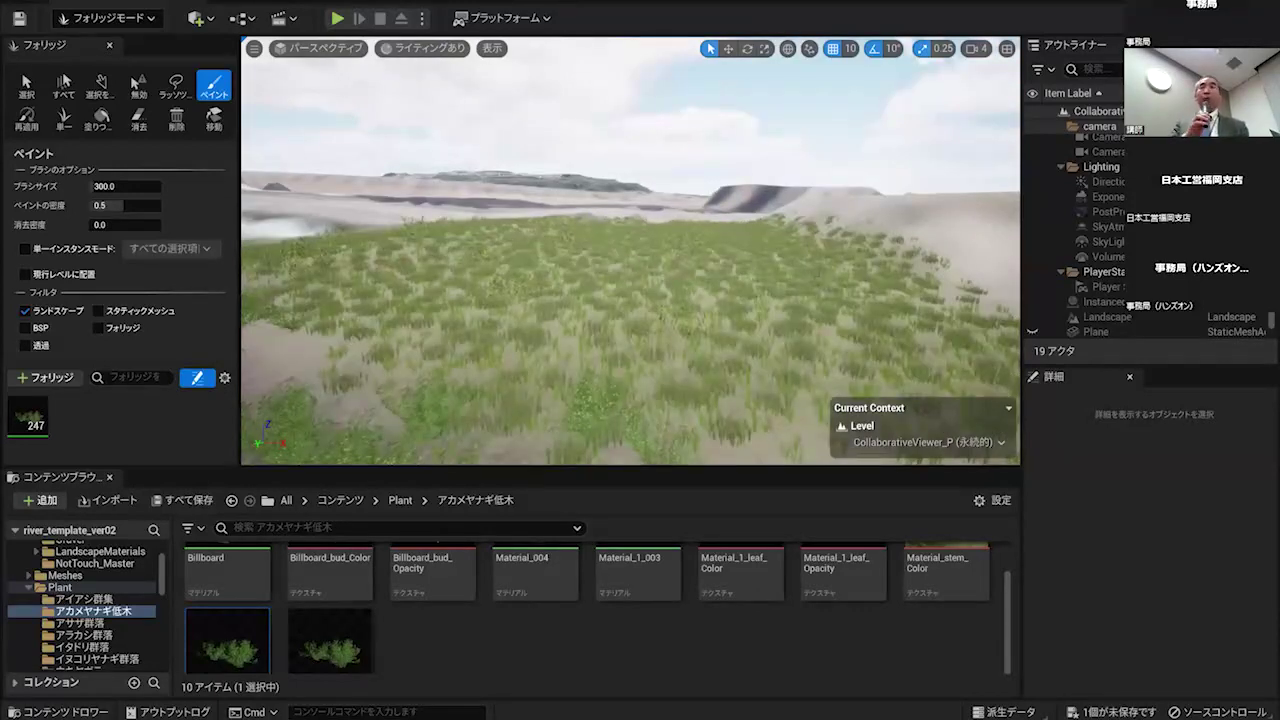
right_drag(630, 300, 430, 340)
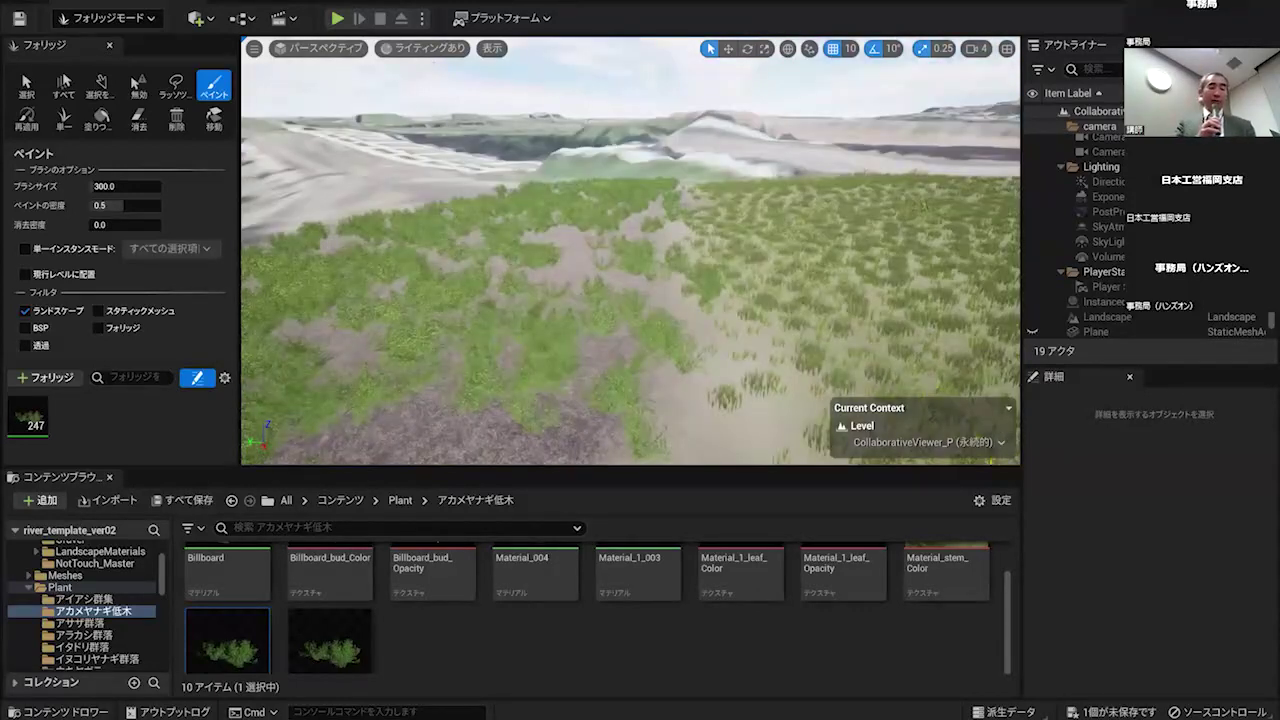
right_drag(460, 262, 645, 300)
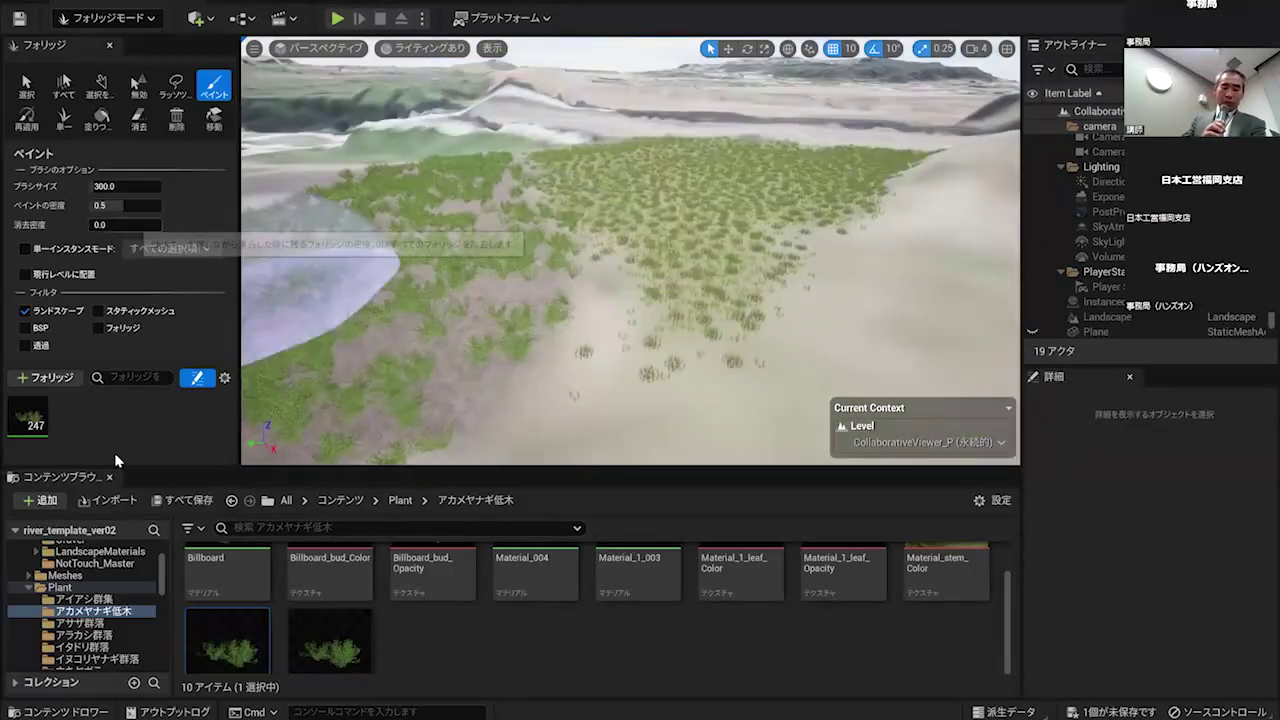
- Switch the editor from Foliage mode to Selection mode and show the top-level コンテンツ folder
click(139, 22)
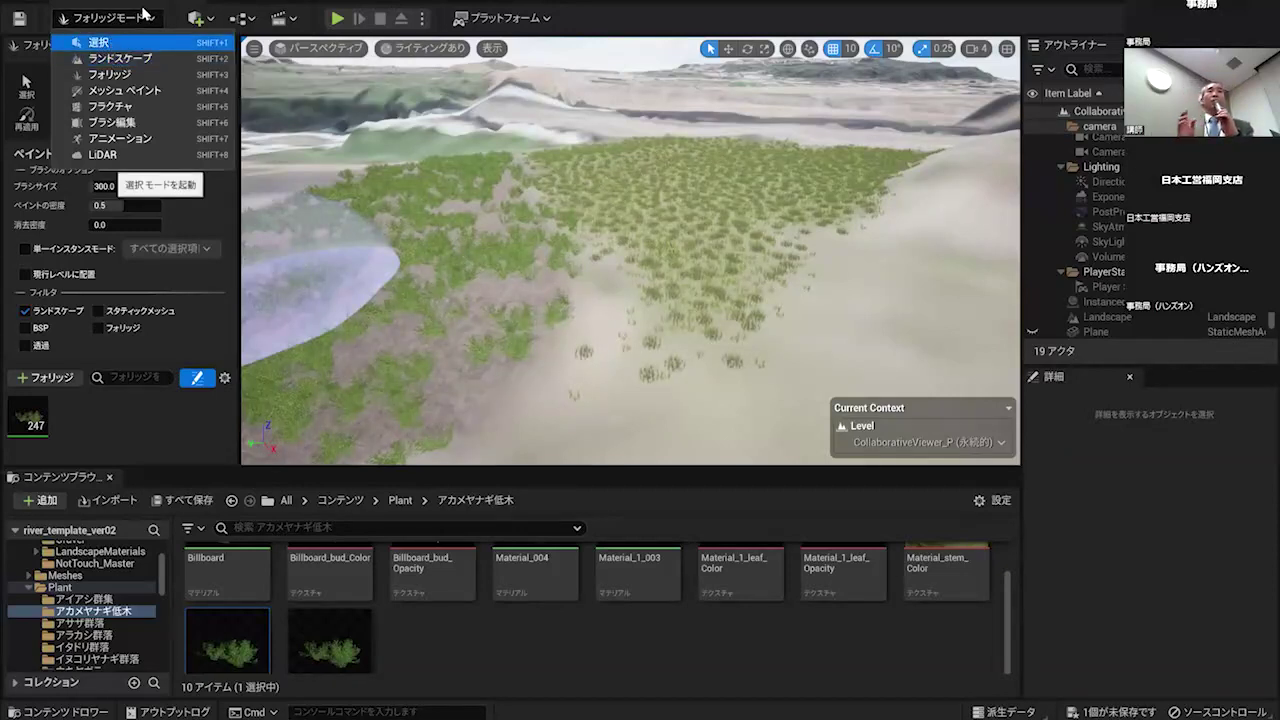
click(138, 20)
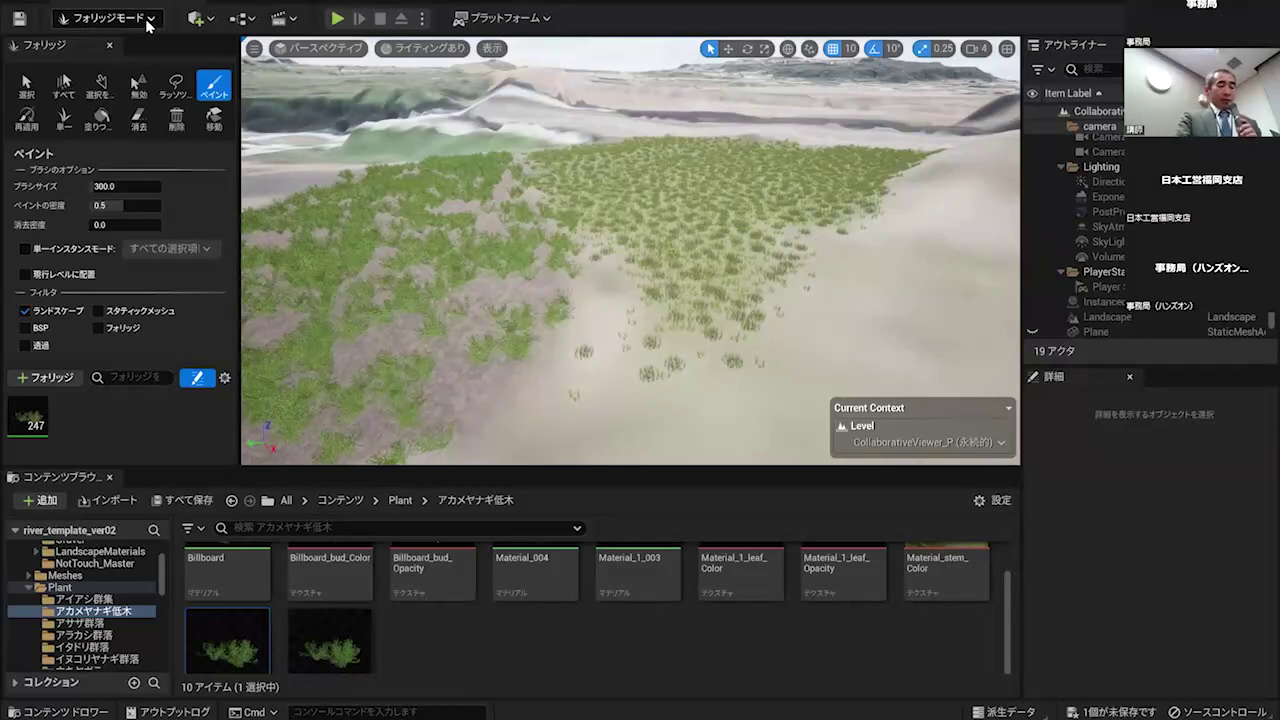
click(106, 22)
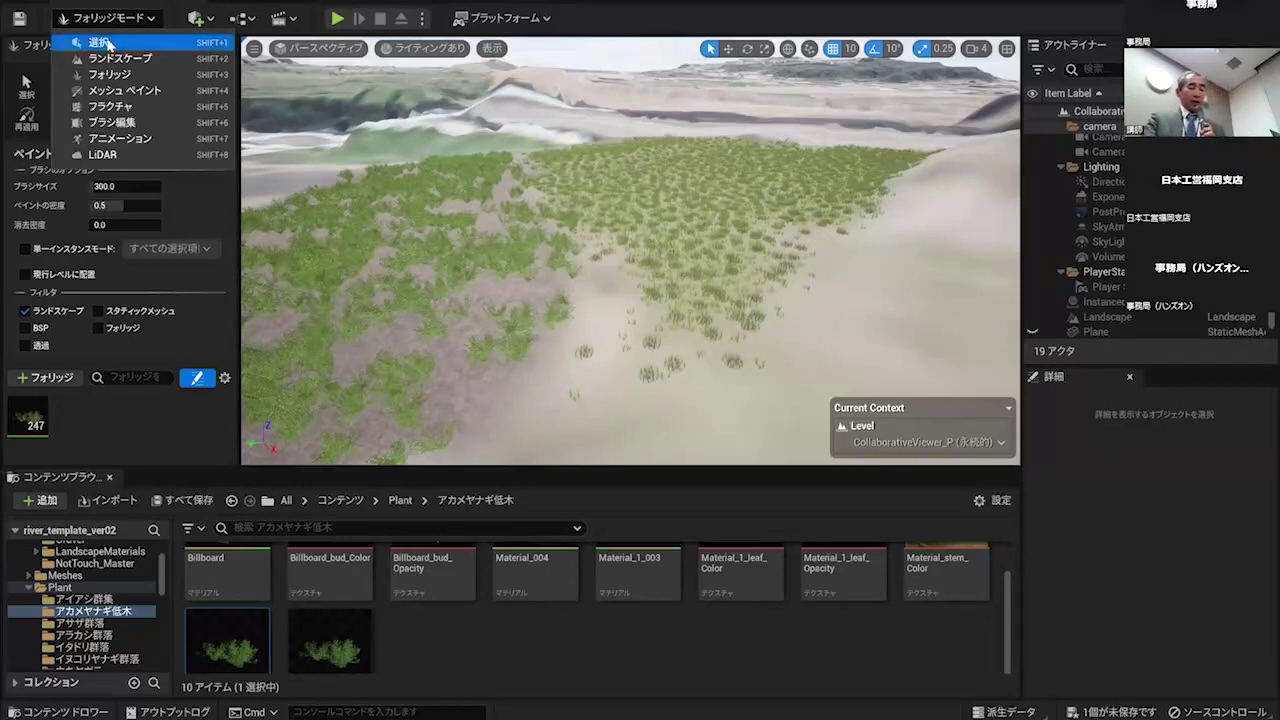
click(139, 24)
click(120, 24)
click(122, 42)
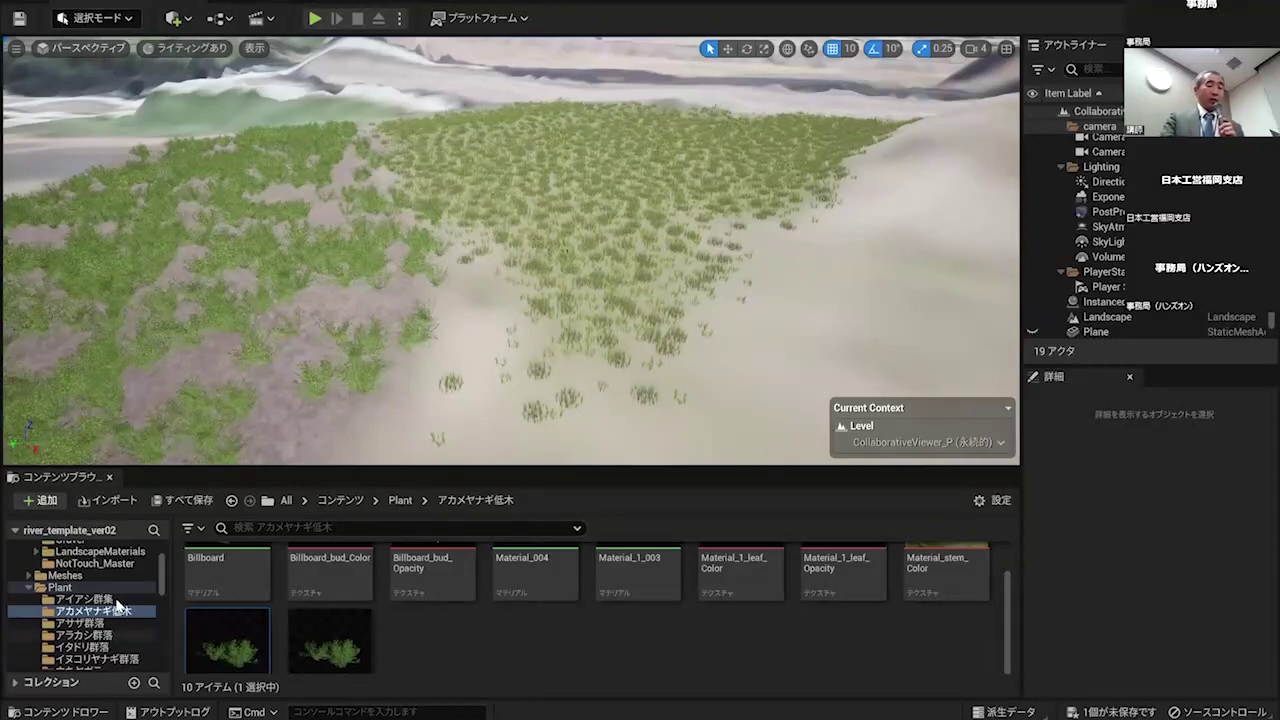
scroll(110, 600, up, 3)
click(64, 561)
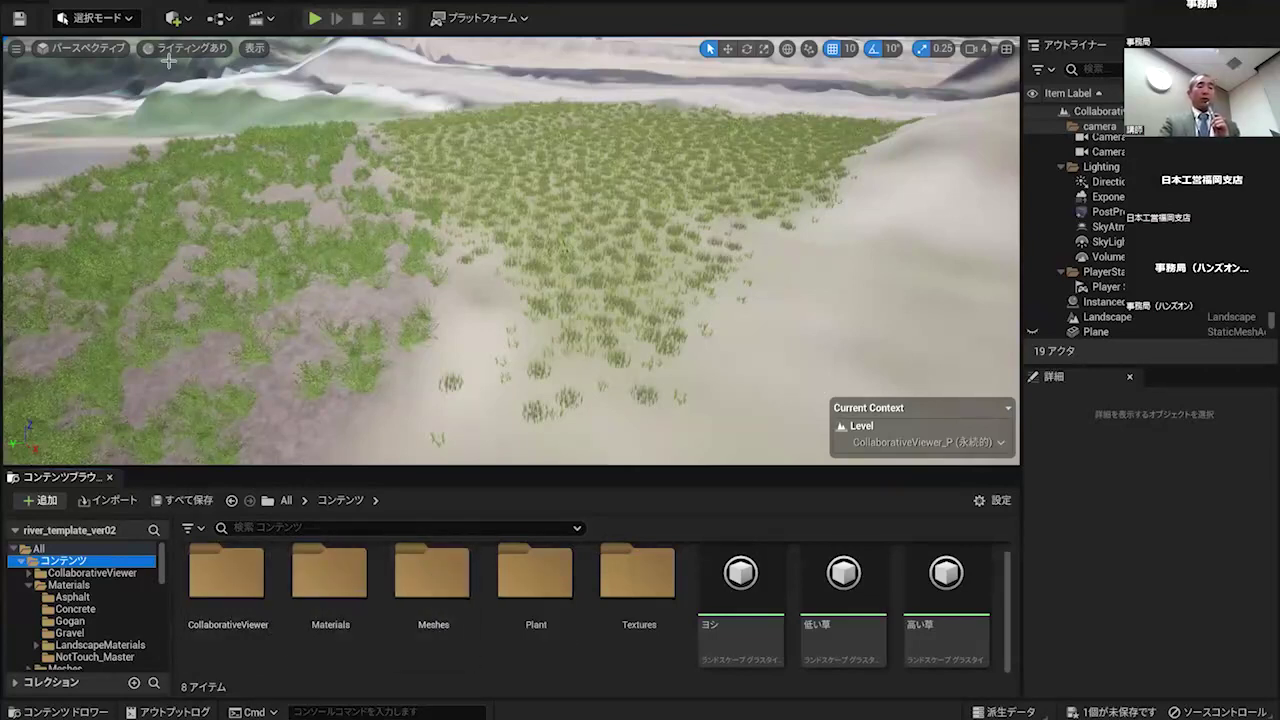
click(96, 20)
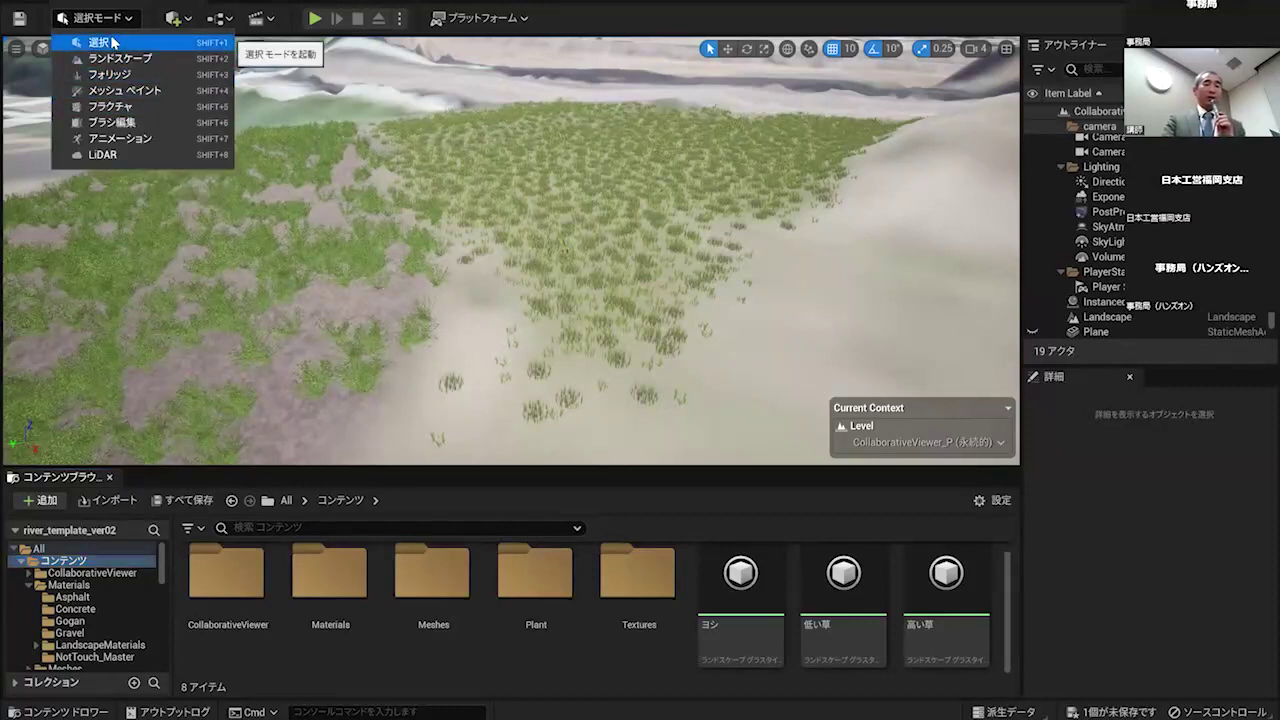
click(110, 42)
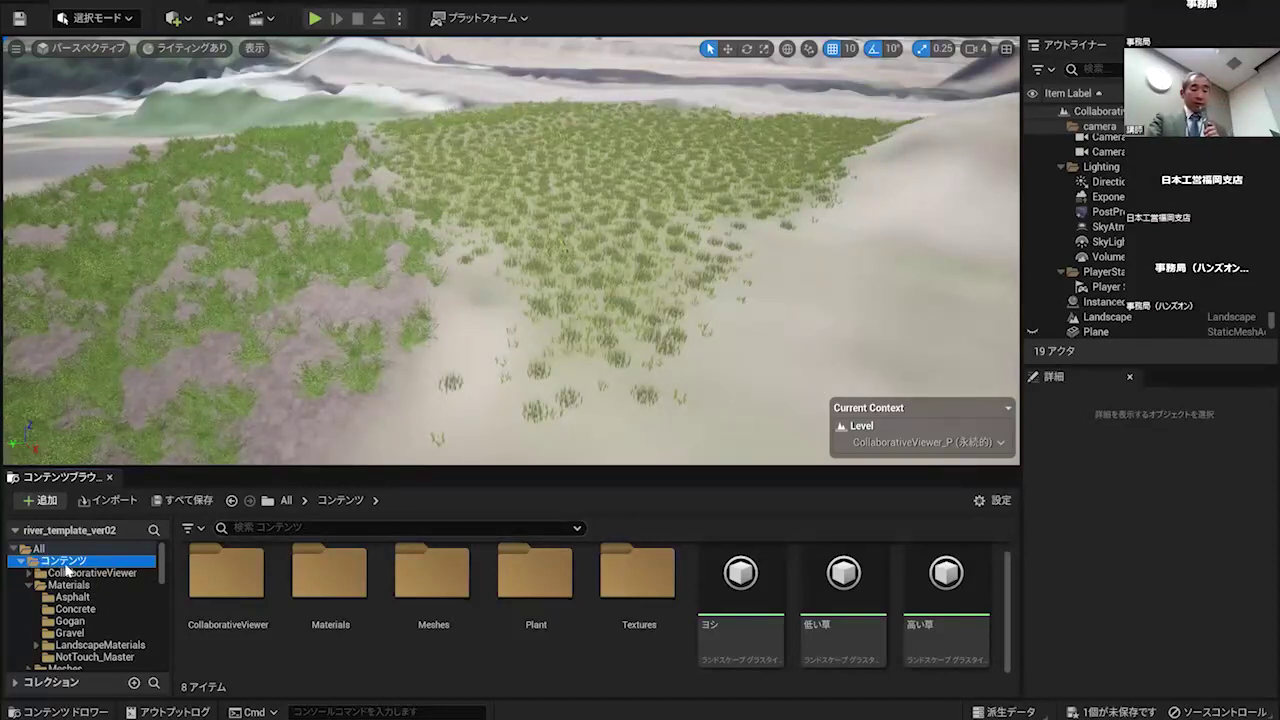
- Create a new folder named Bridge inside the Meshes folder
click(412, 608)
key(Return)
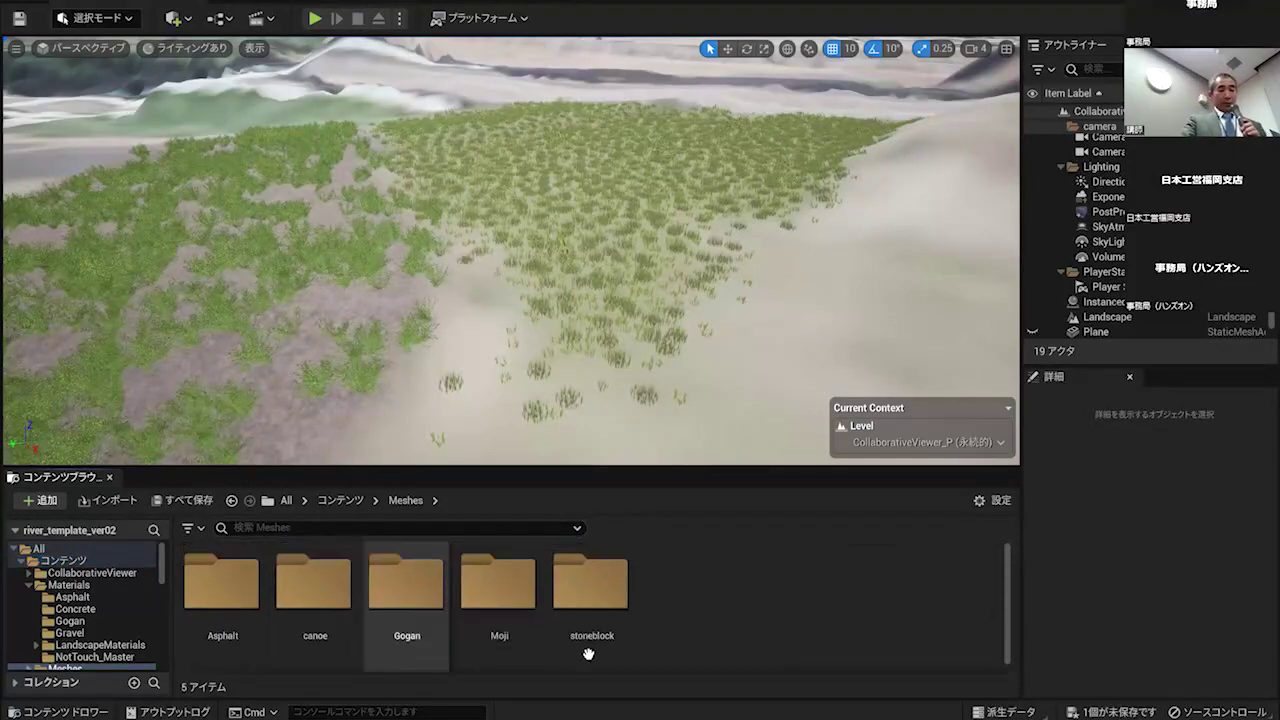
right_click(688, 600)
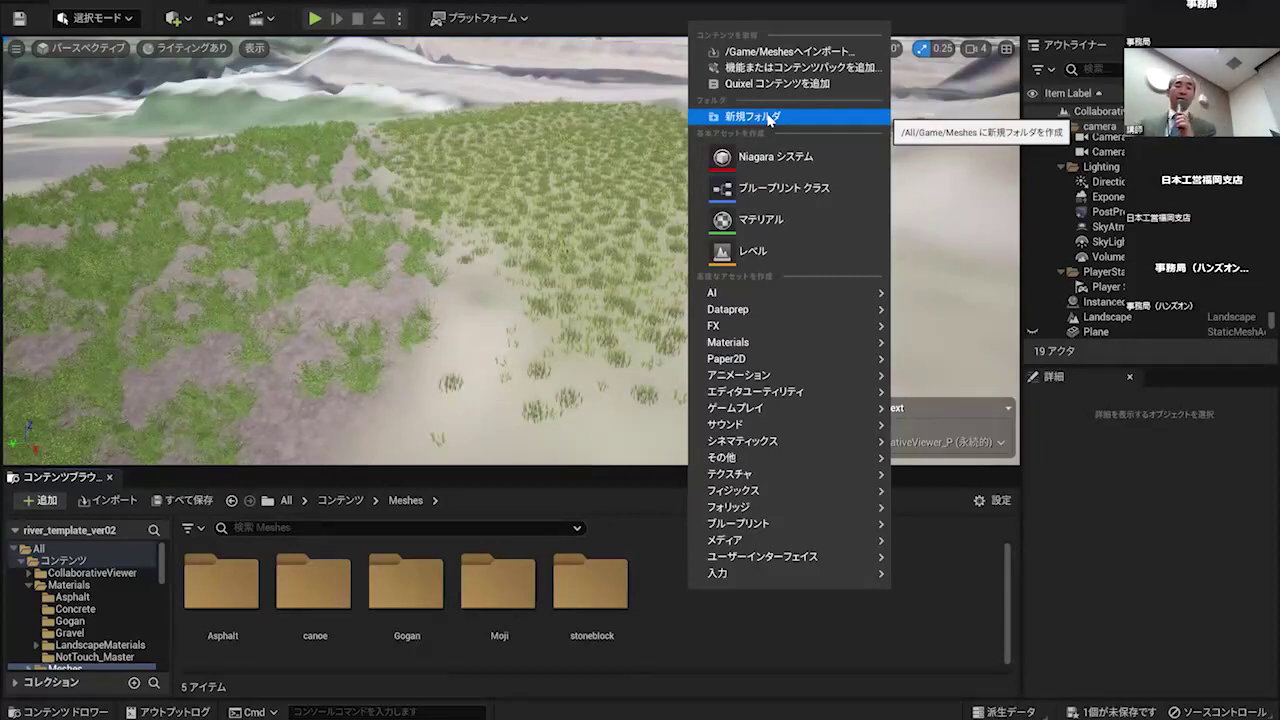
click(768, 117)
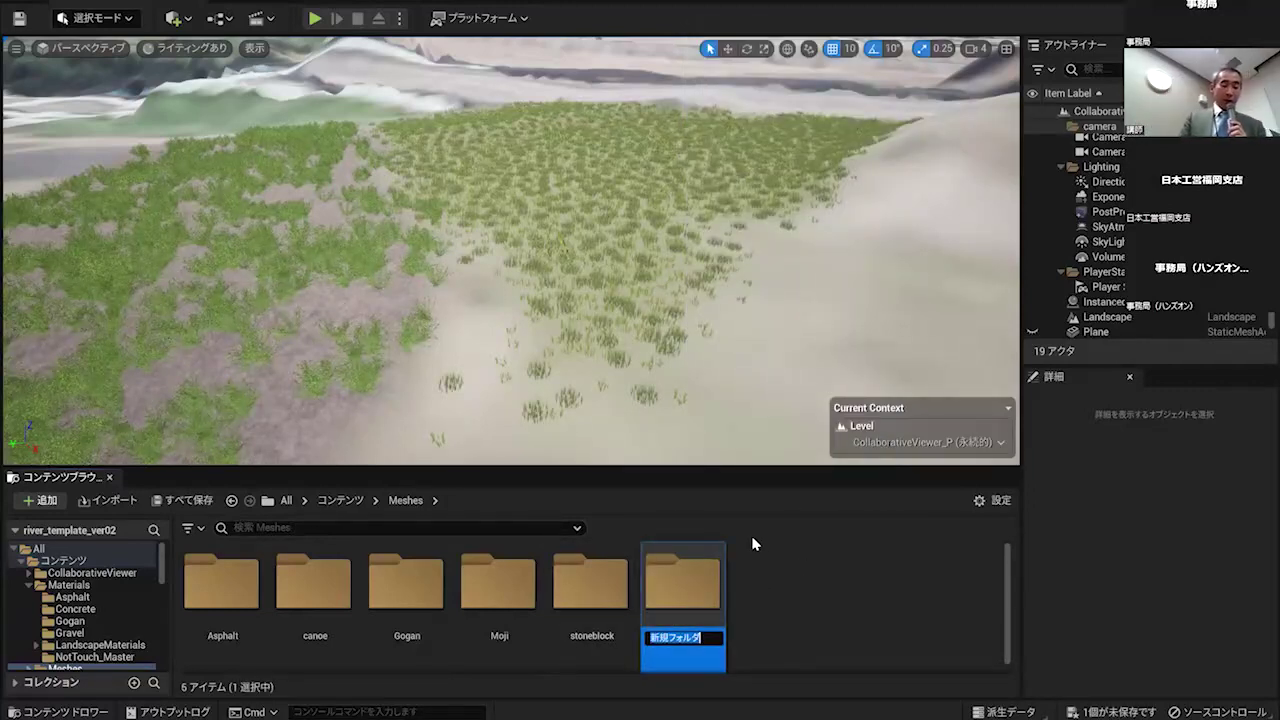
key(BackSpace)
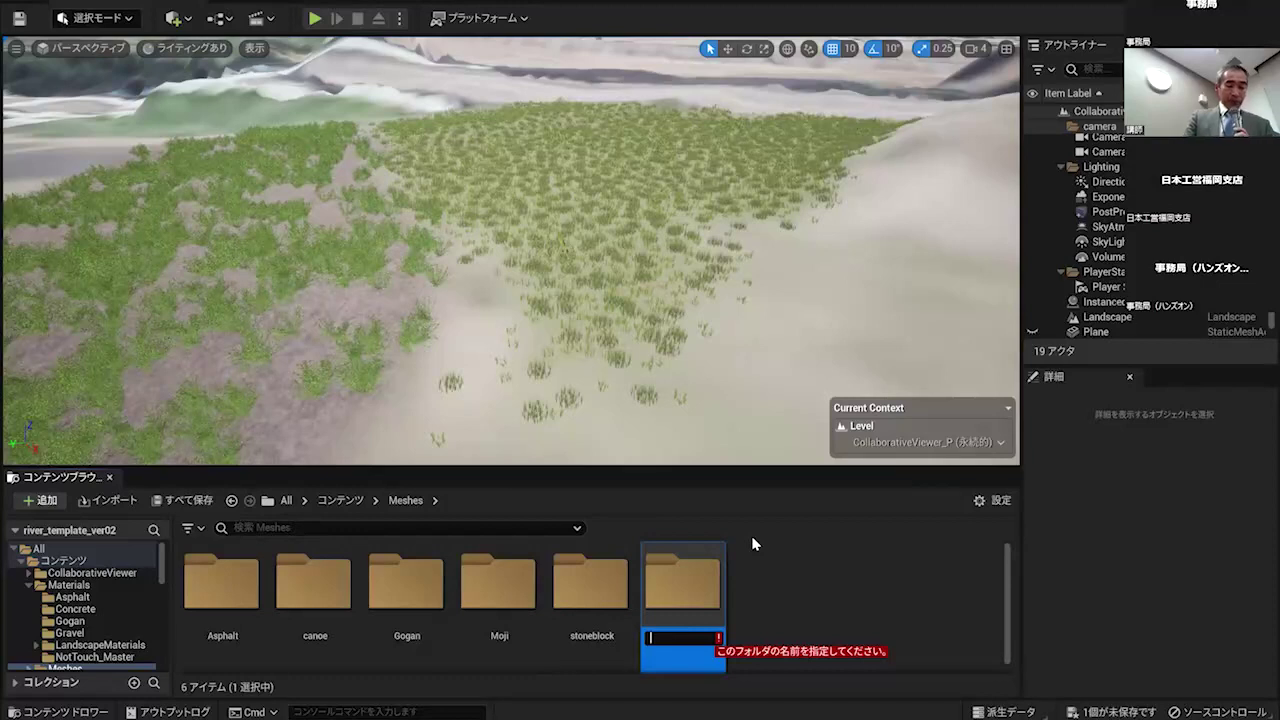
text(B)
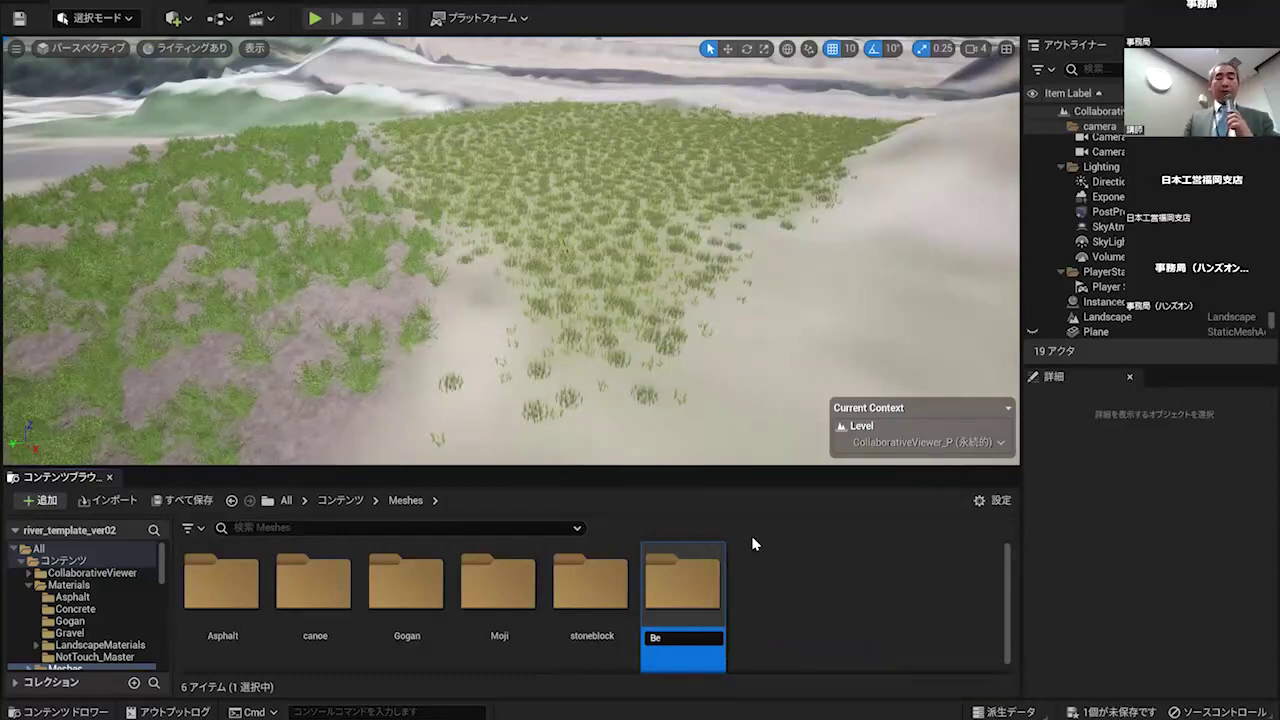
text(ri)
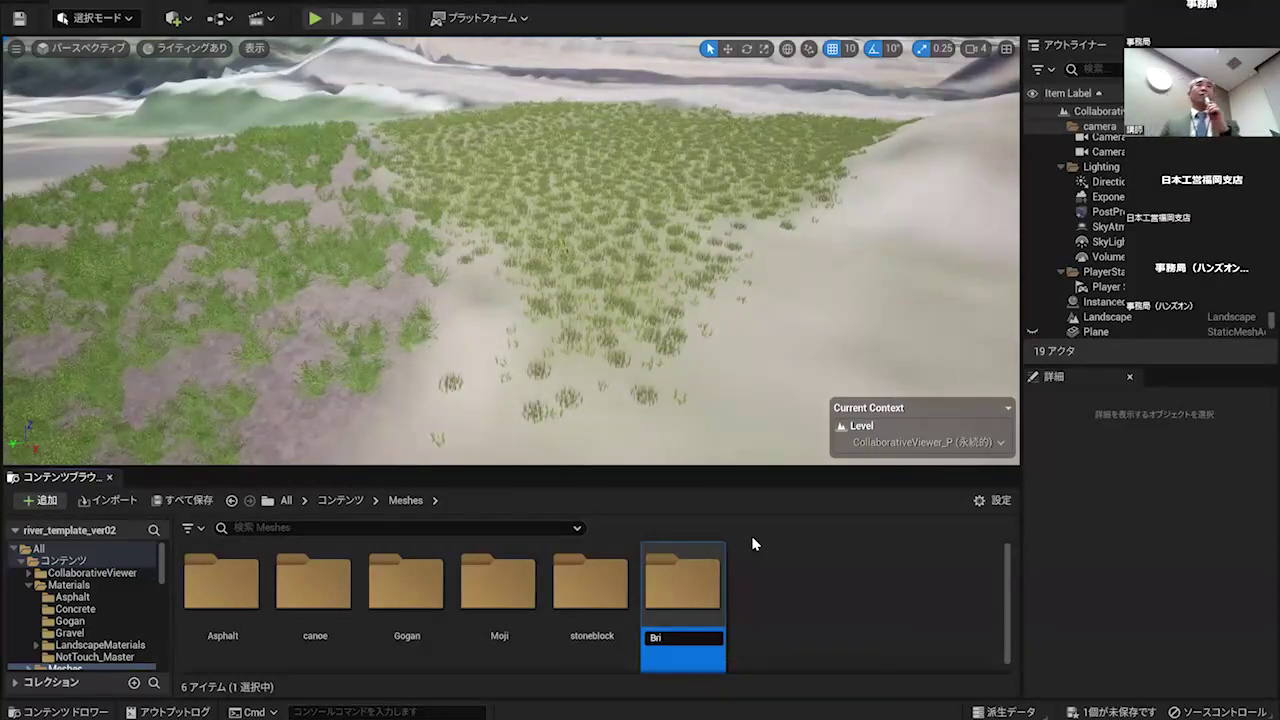
text(dge)
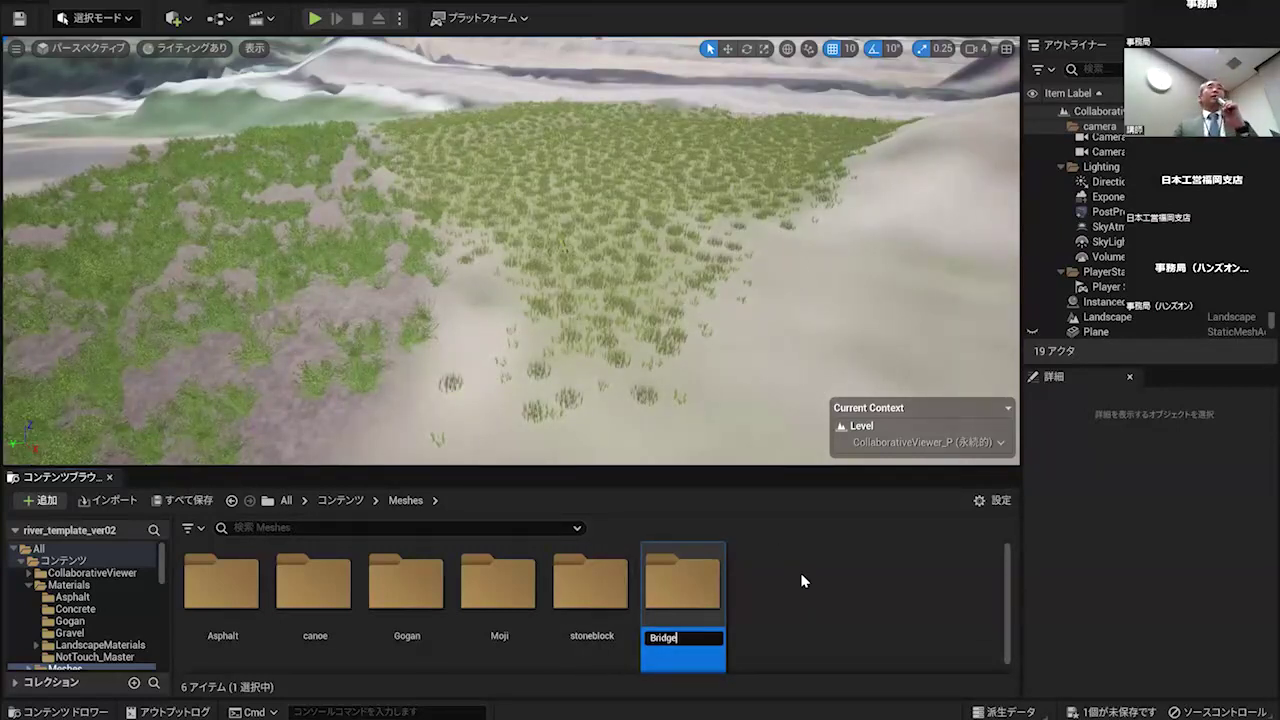
key(Return)
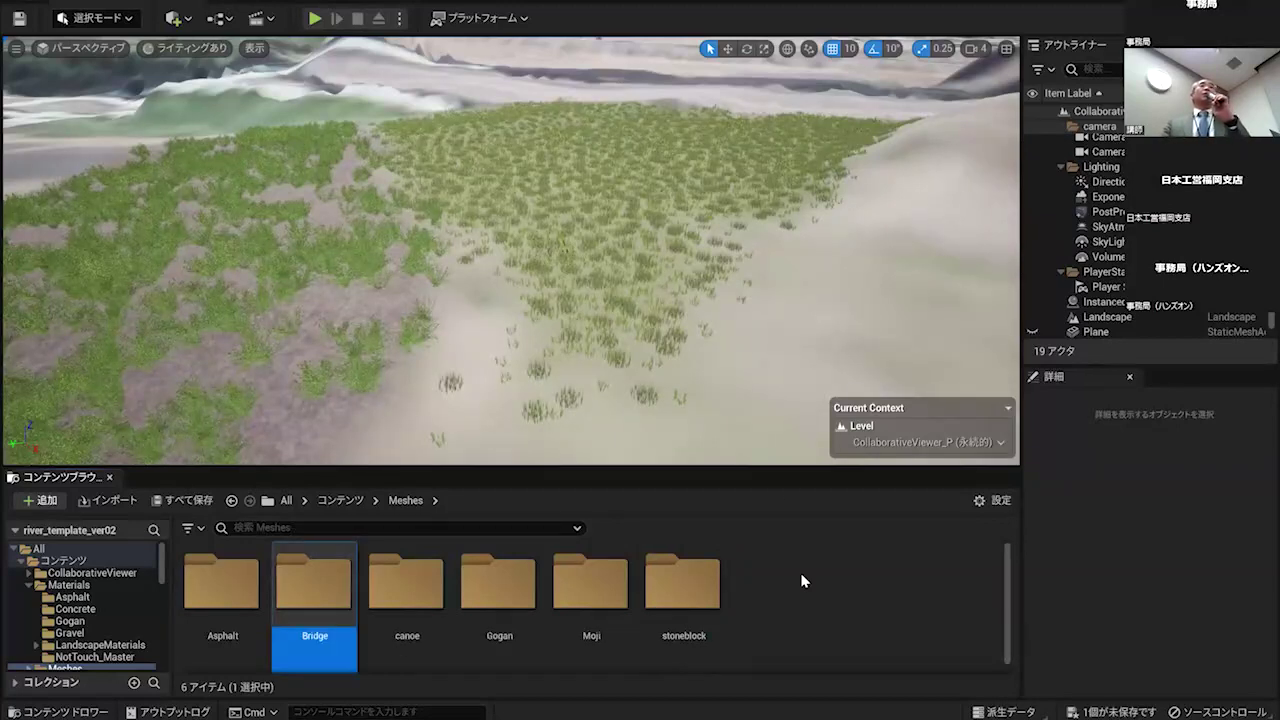
- Start importing bridge.FBX from the desktop folder 資料6_ハンズオン（後半）教材データ into the new Bridge folder
double_click(315, 584)
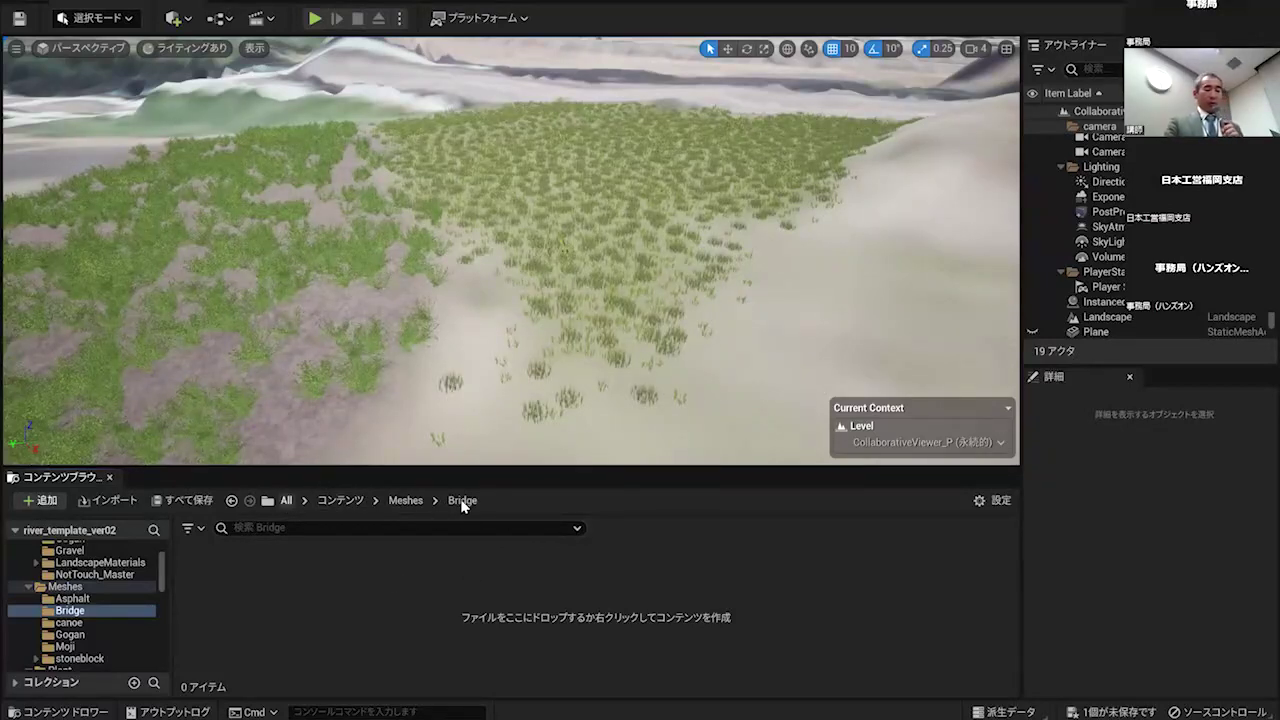
click(115, 499)
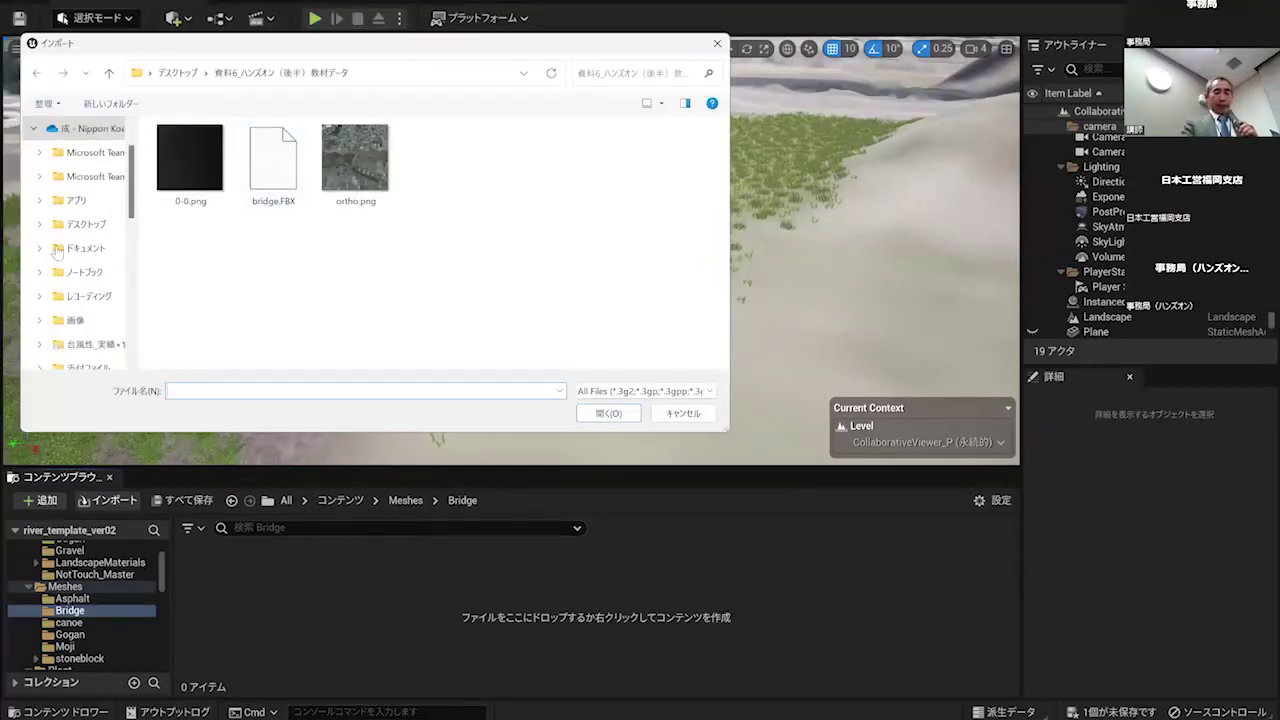
scroll(86, 236, down, 4)
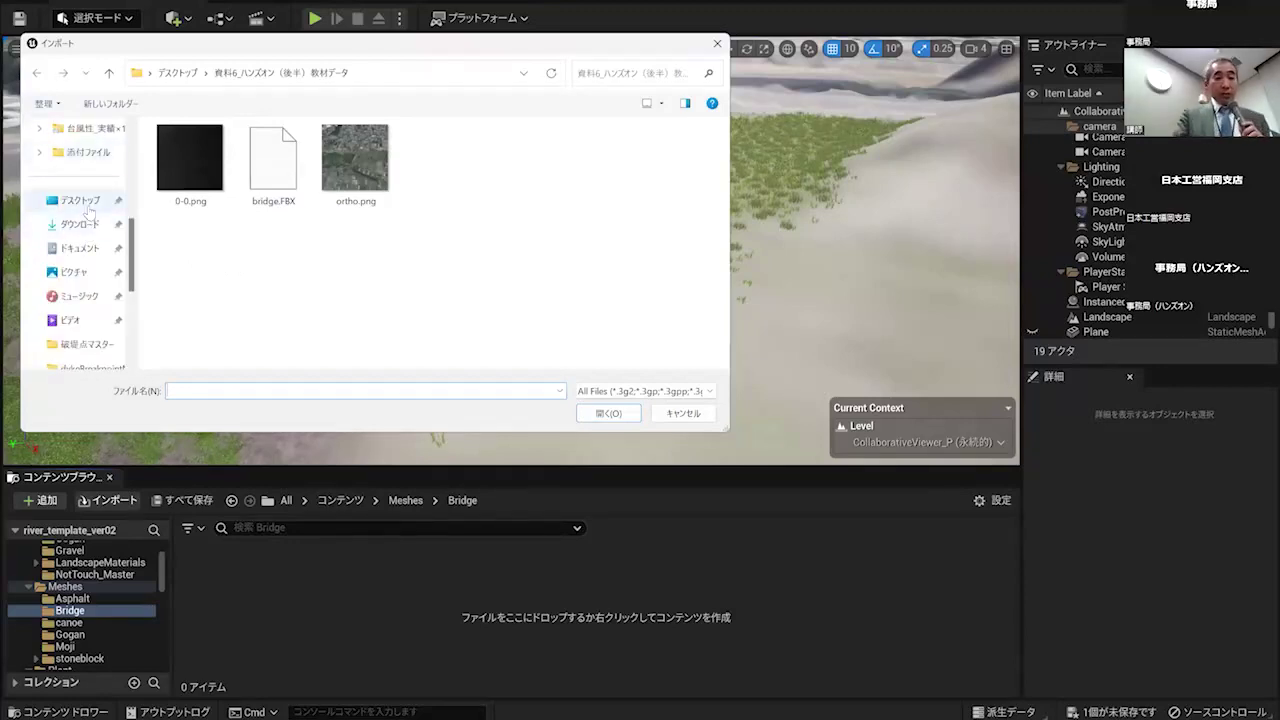
click(80, 200)
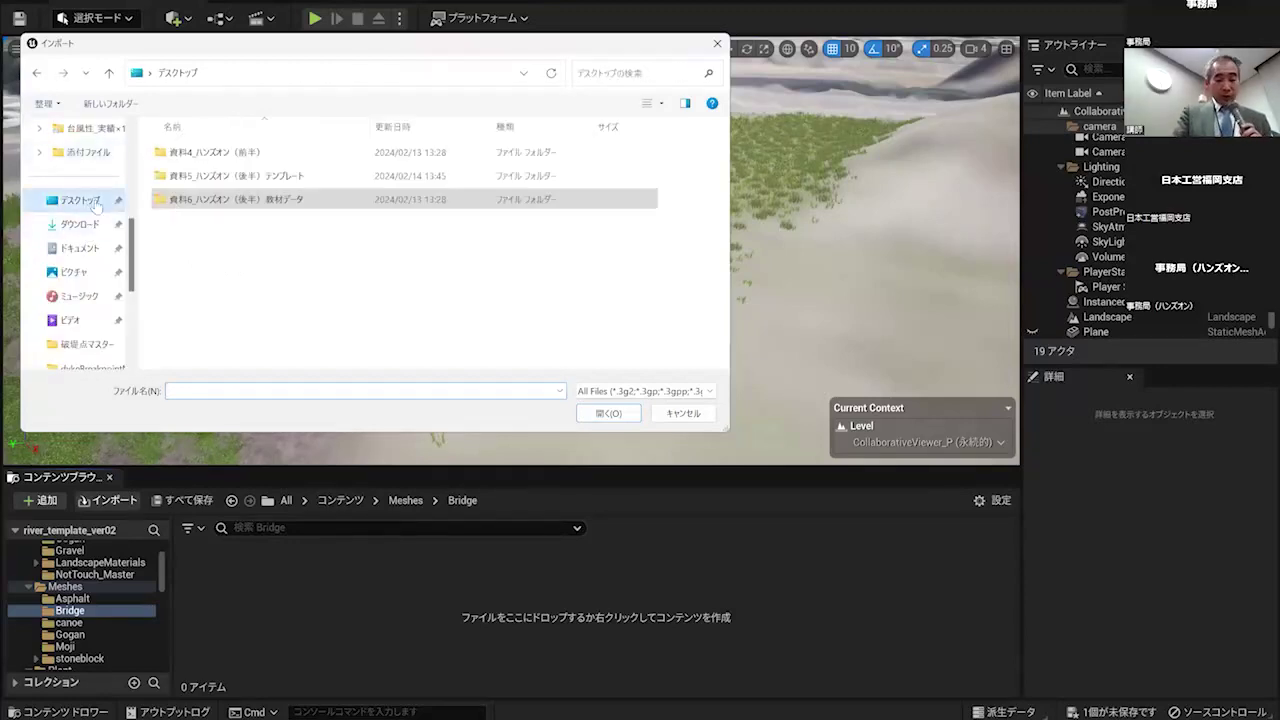
double_click(252, 201)
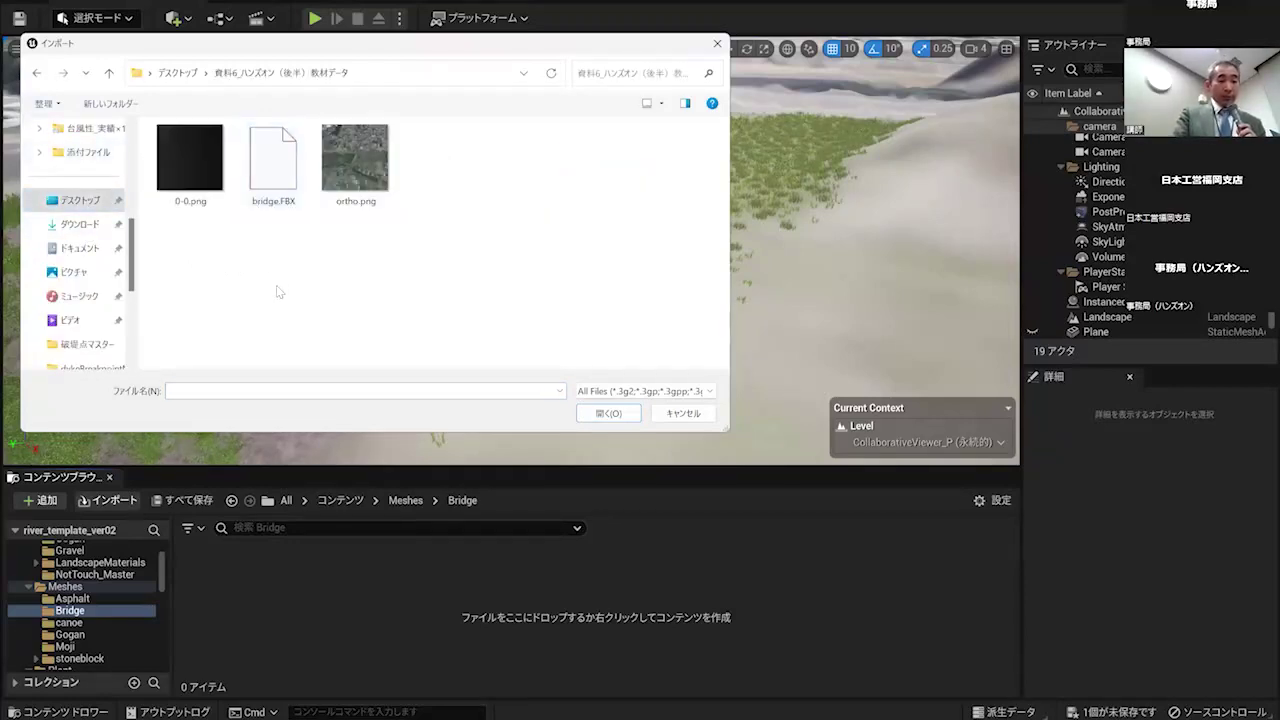
click(267, 180)
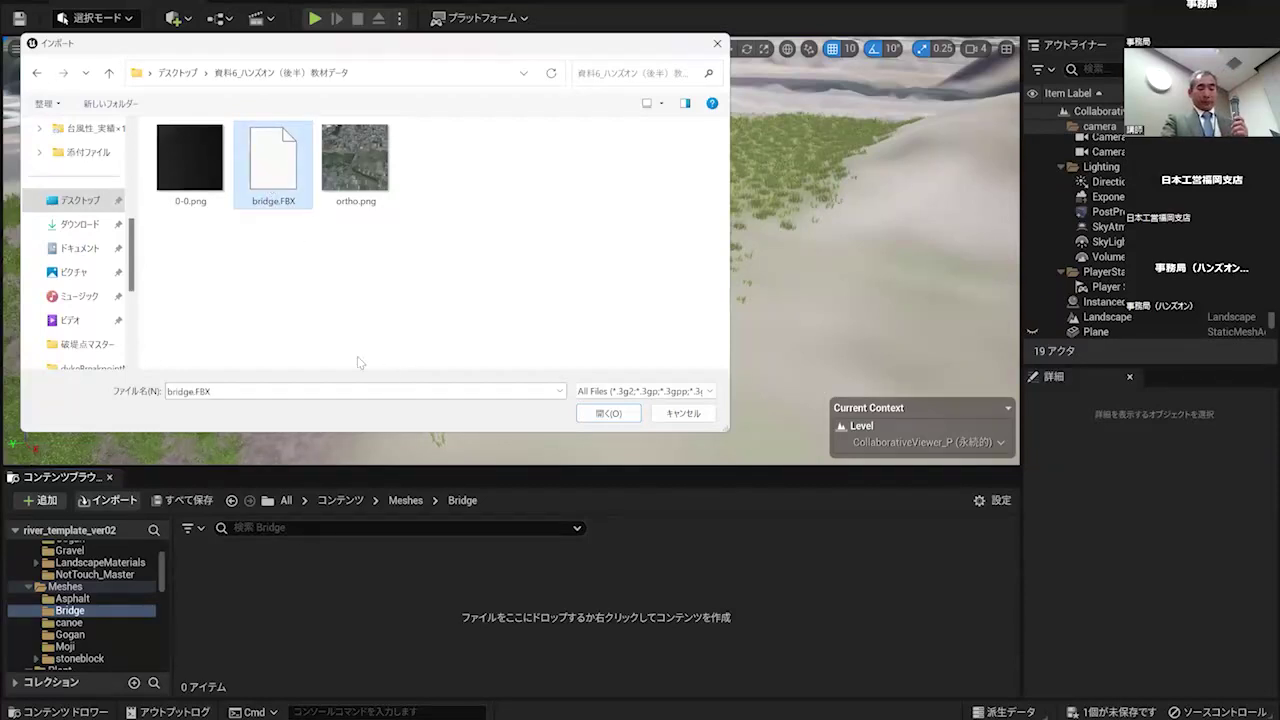
click(609, 413)
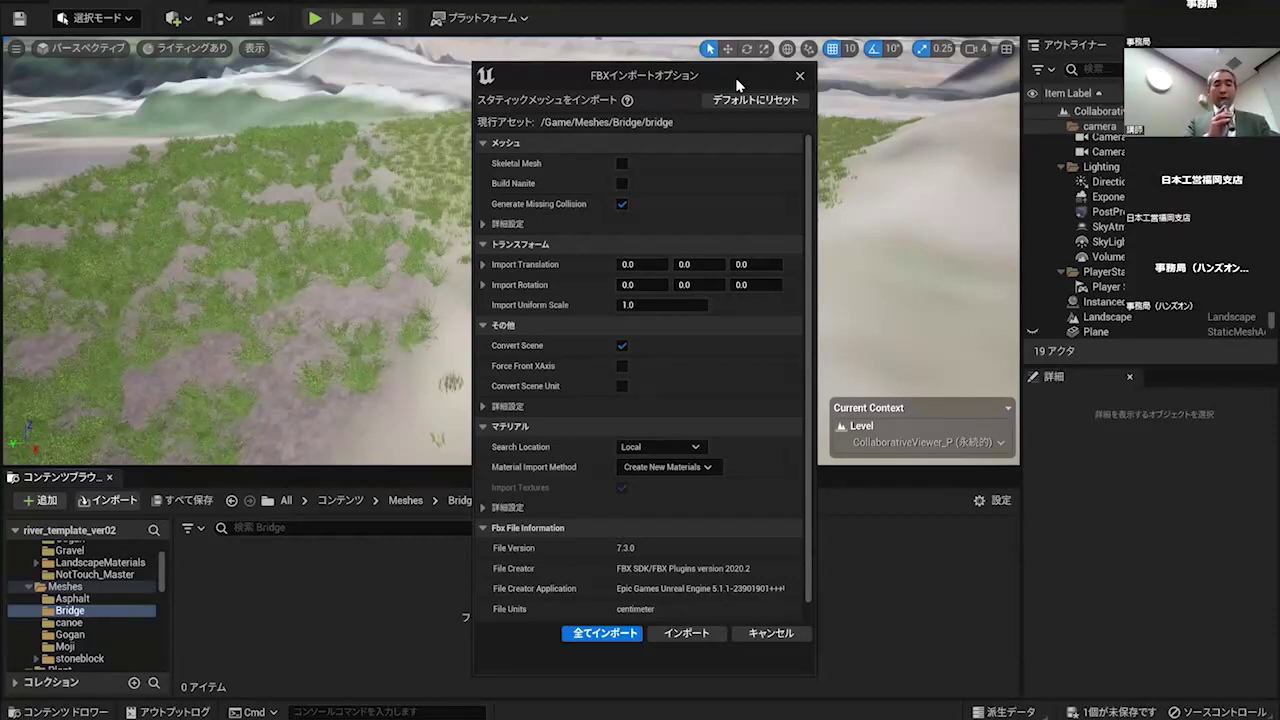
- Enable Combine Meshes in the advanced mesh import options, import everything from the FBX, and dismiss the message log
drag(672, 78, 608, 103)
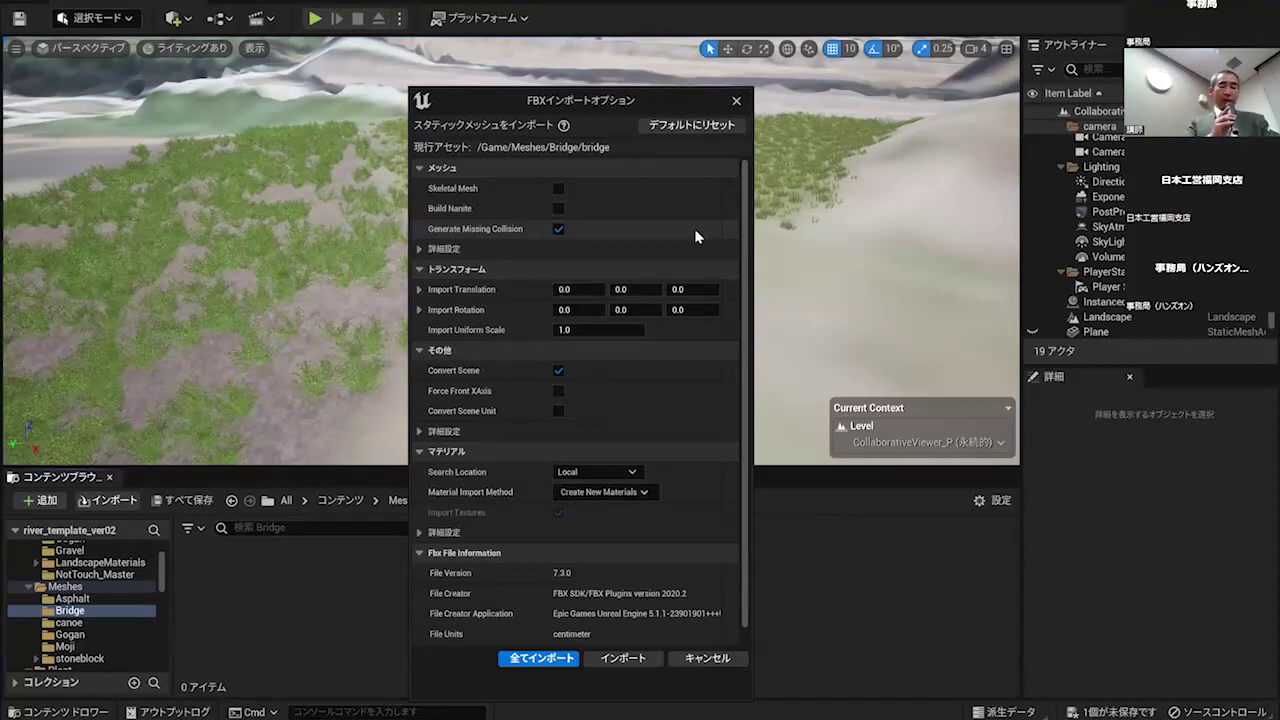
click(448, 249)
click(448, 249)
click(448, 249)
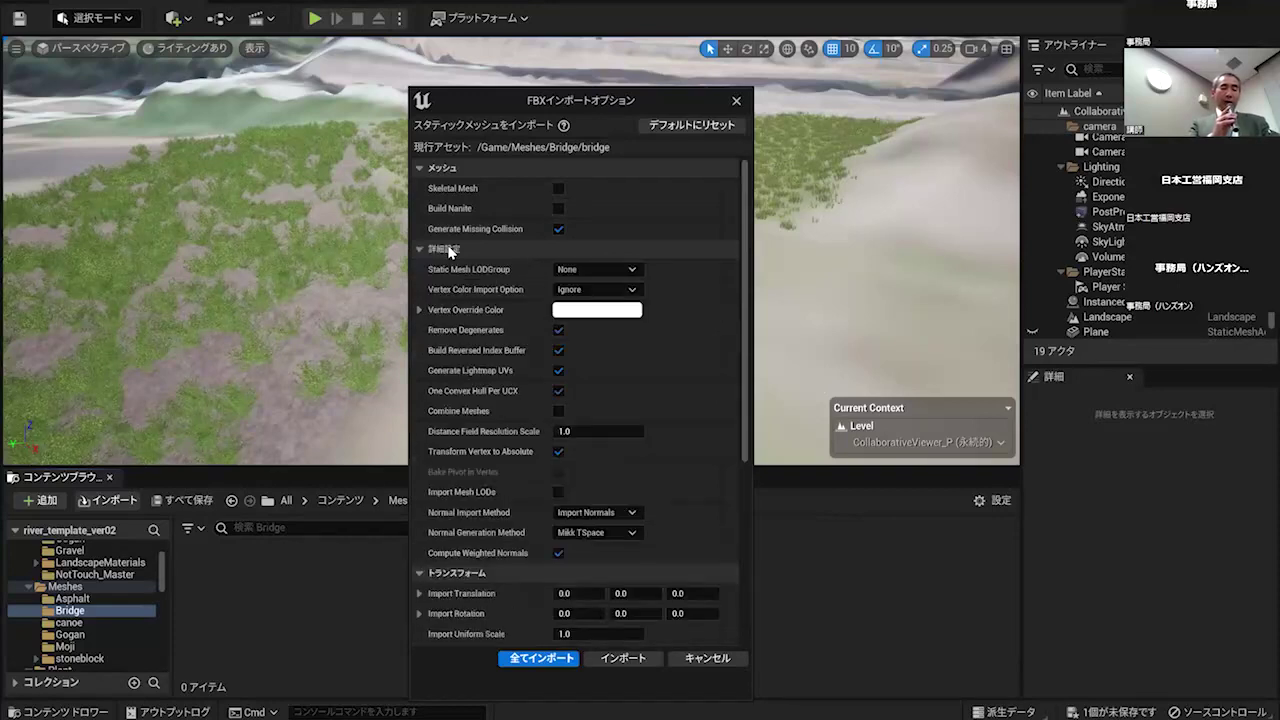
click(419, 250)
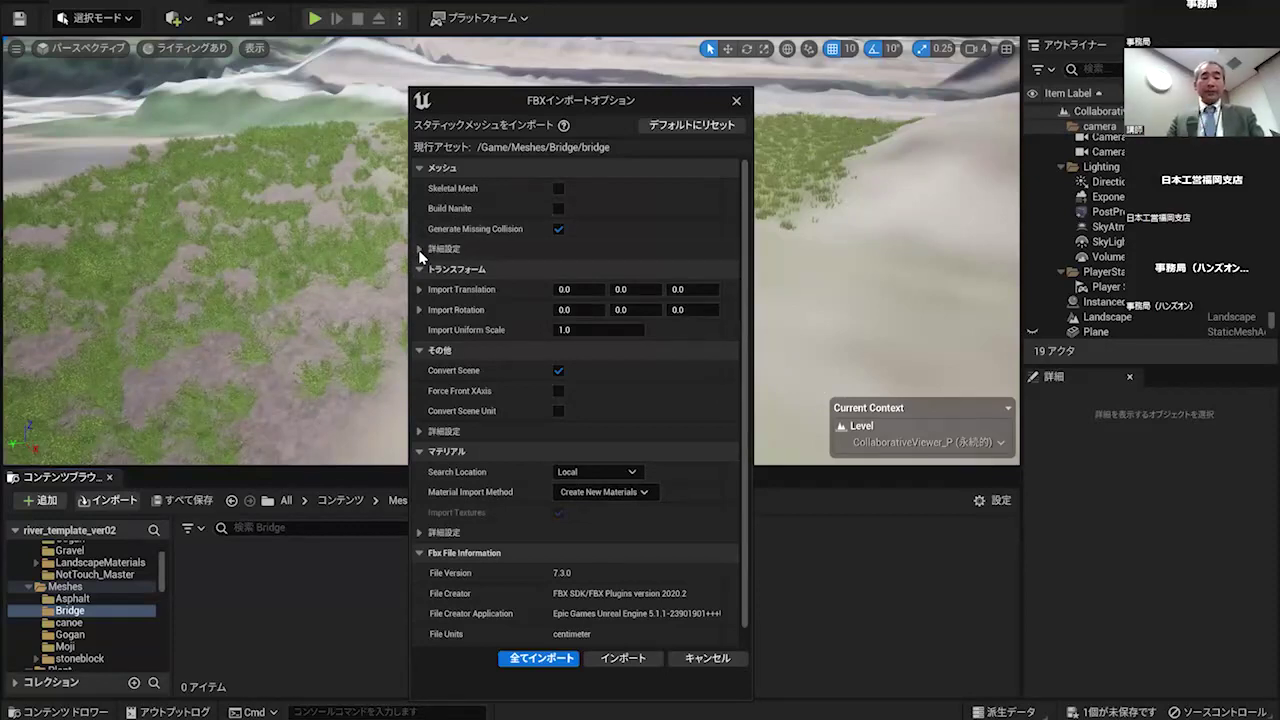
click(418, 249)
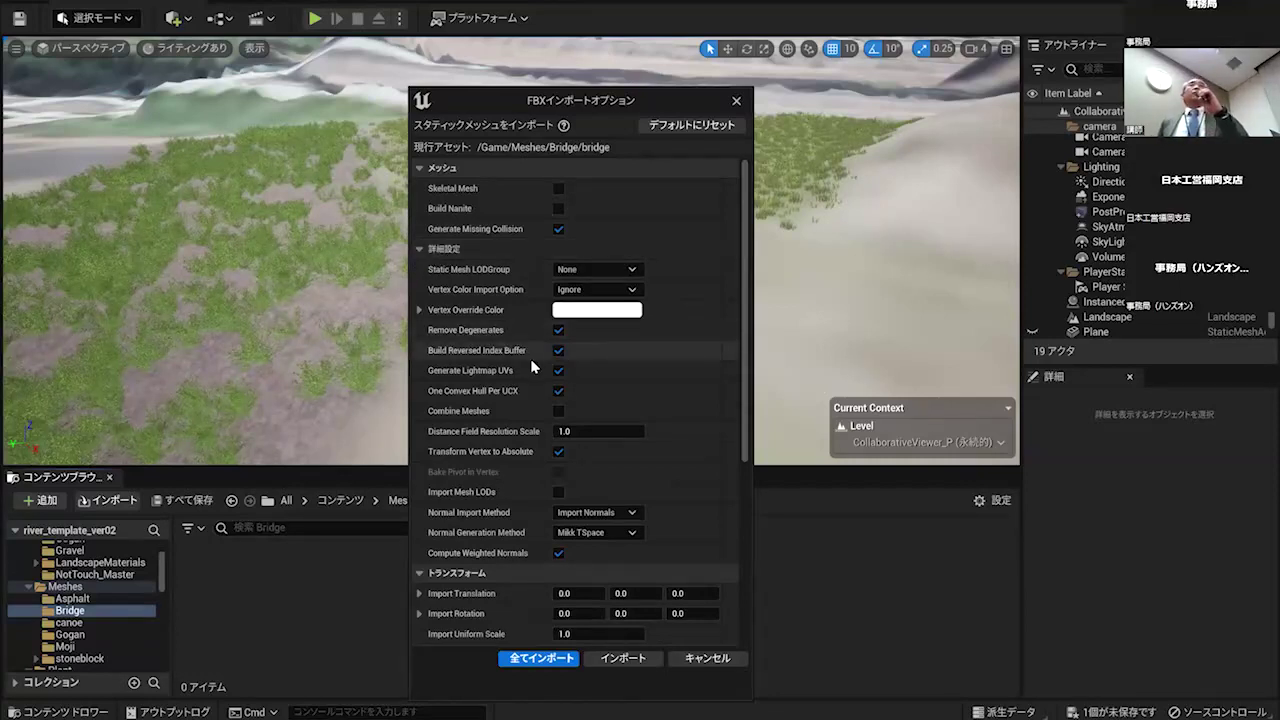
click(557, 411)
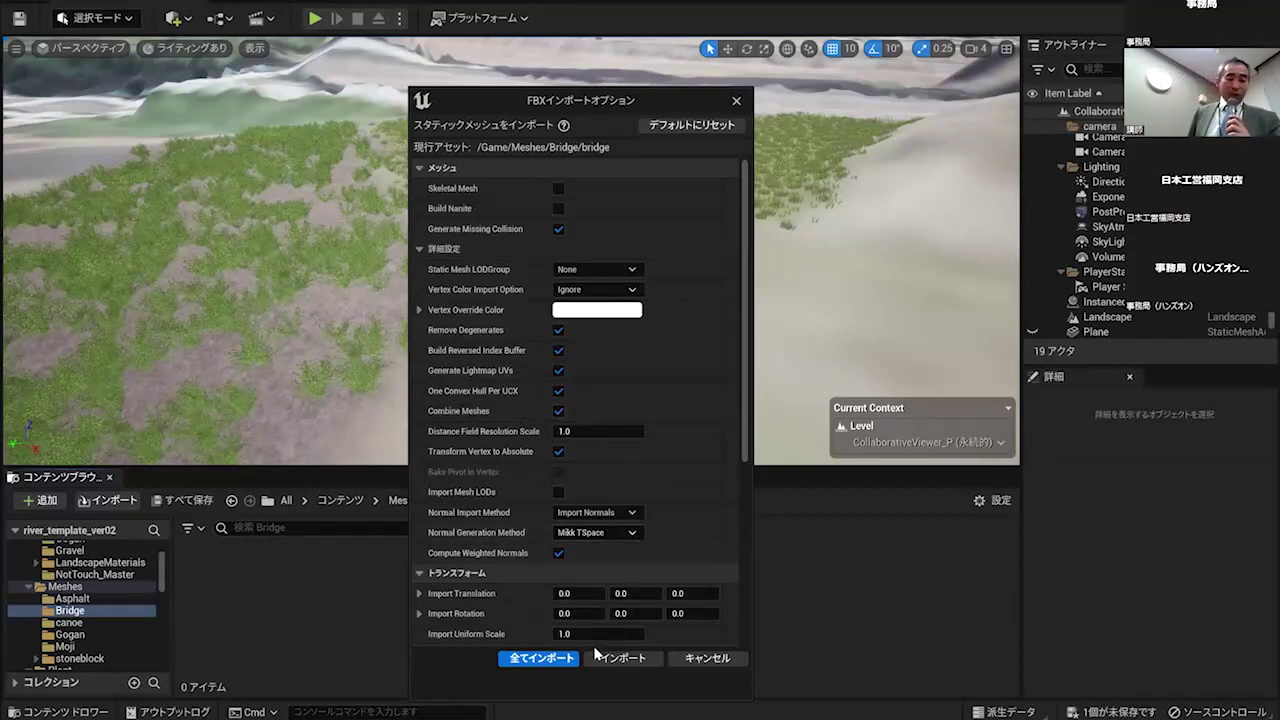
click(528, 662)
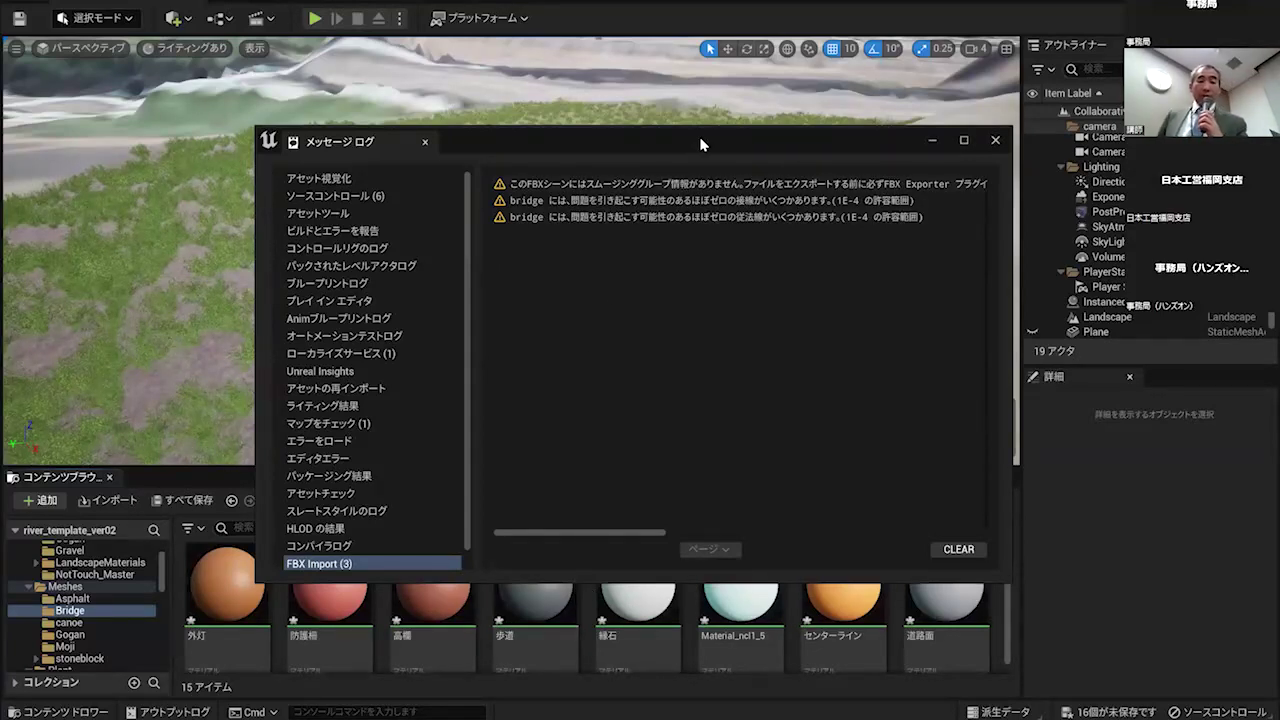
drag(699, 136, 640, 138)
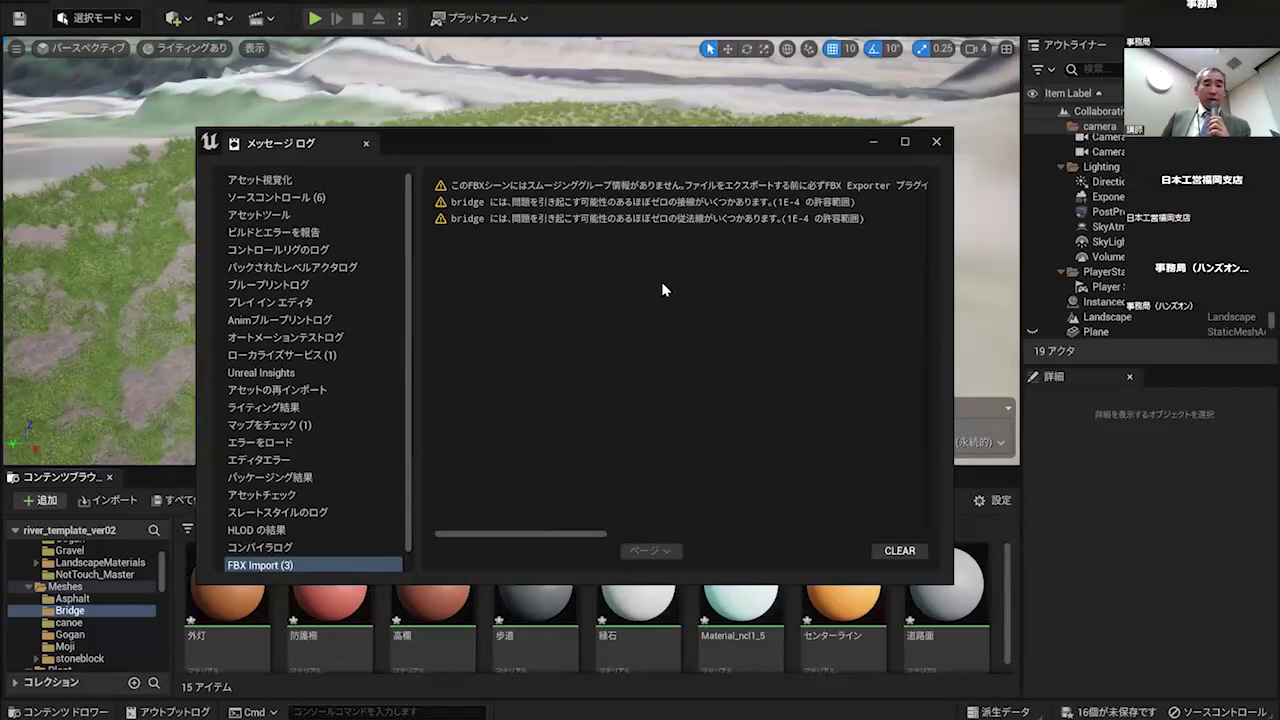
click(936, 145)
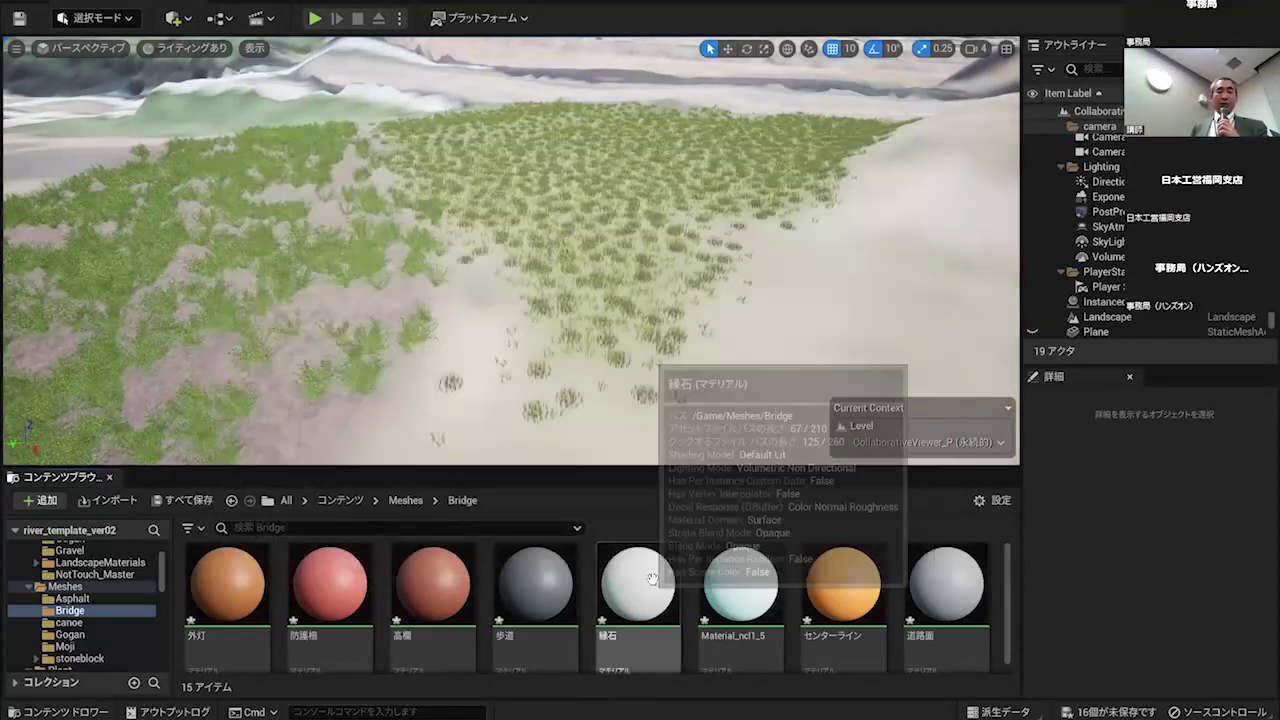
- Look through the imported materials and place the bridge static mesh from the Bridge folder in the level
scroll(640, 572, down, 2)
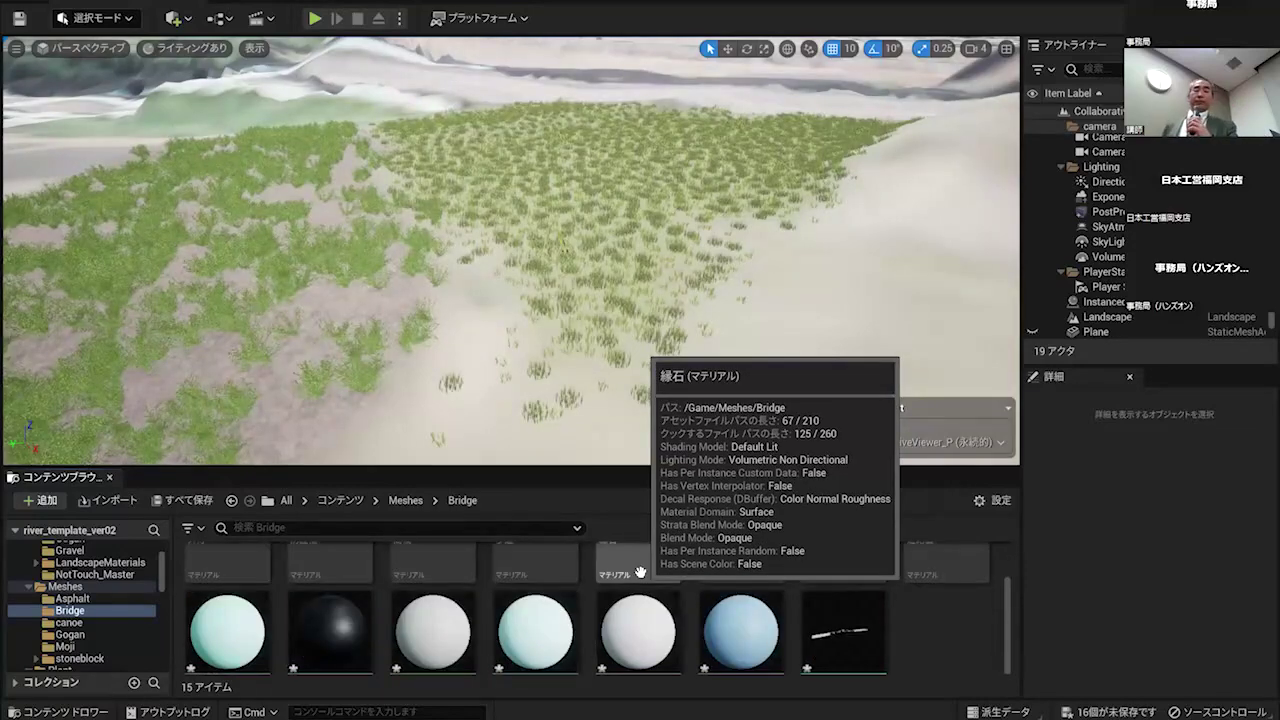
scroll(640, 572, up, 2)
scroll(642, 560, down, 2)
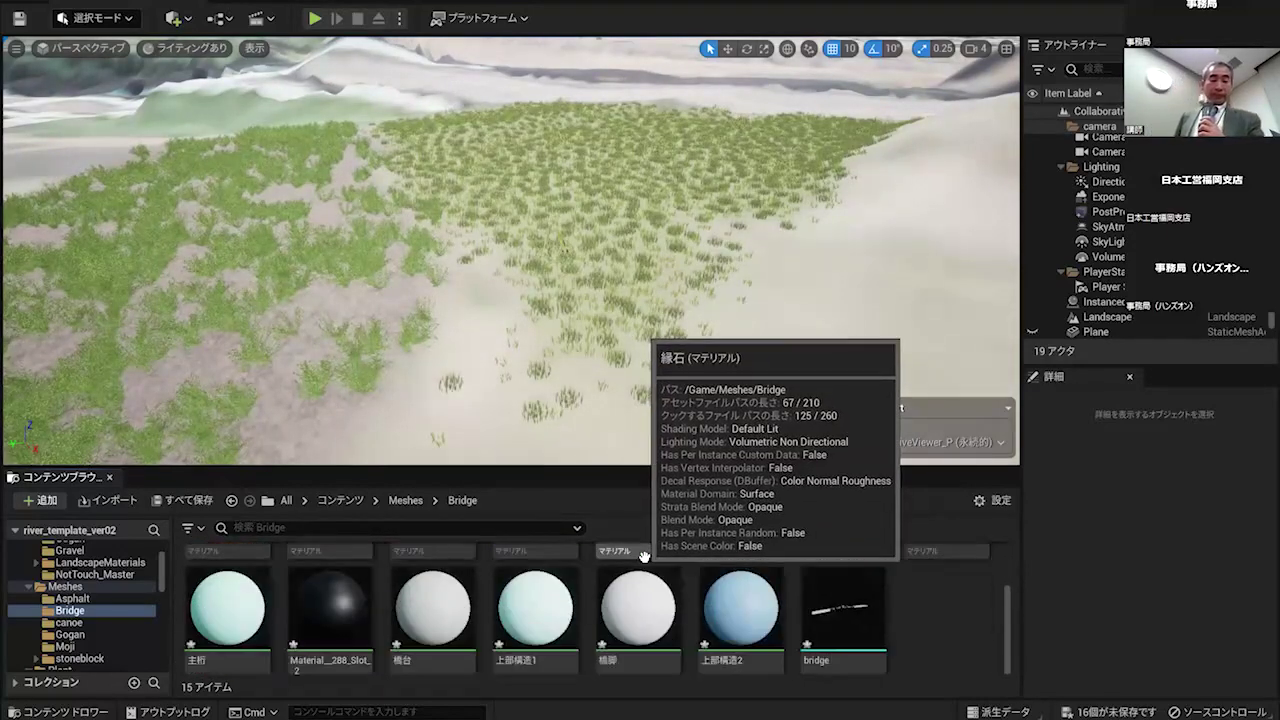
scroll(926, 609, down, 1)
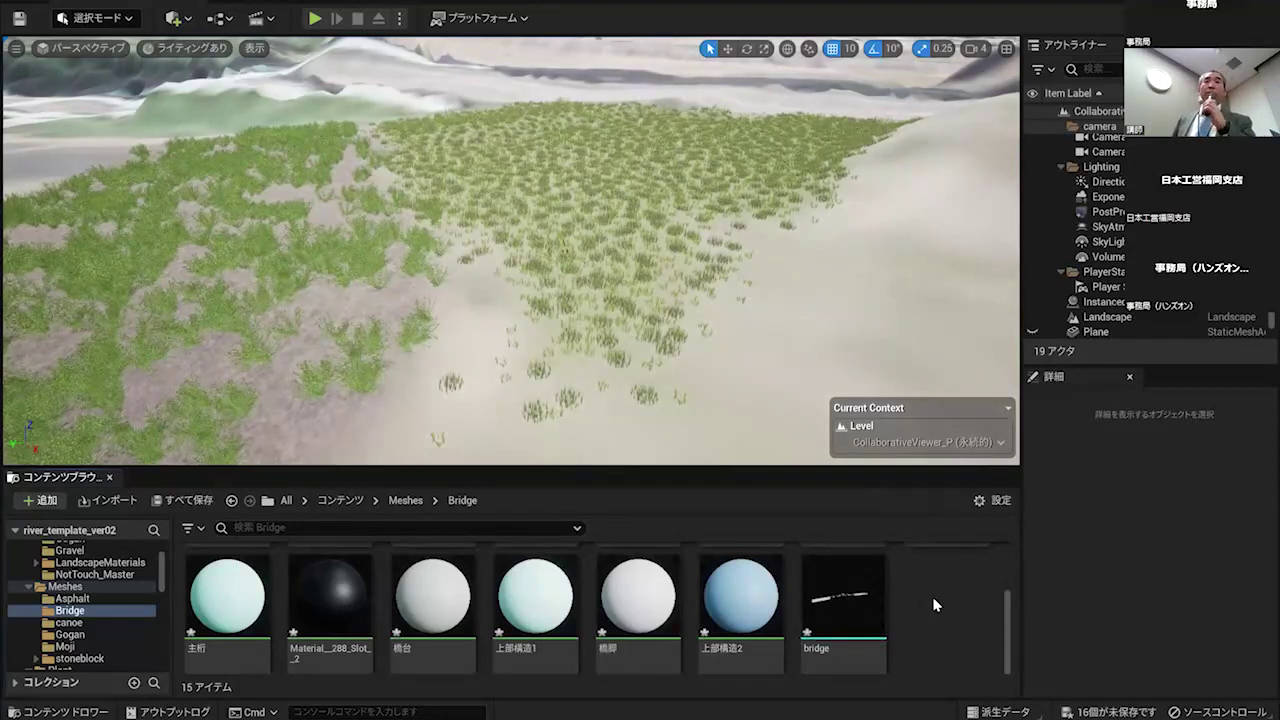
scroll(933, 605, up, 3)
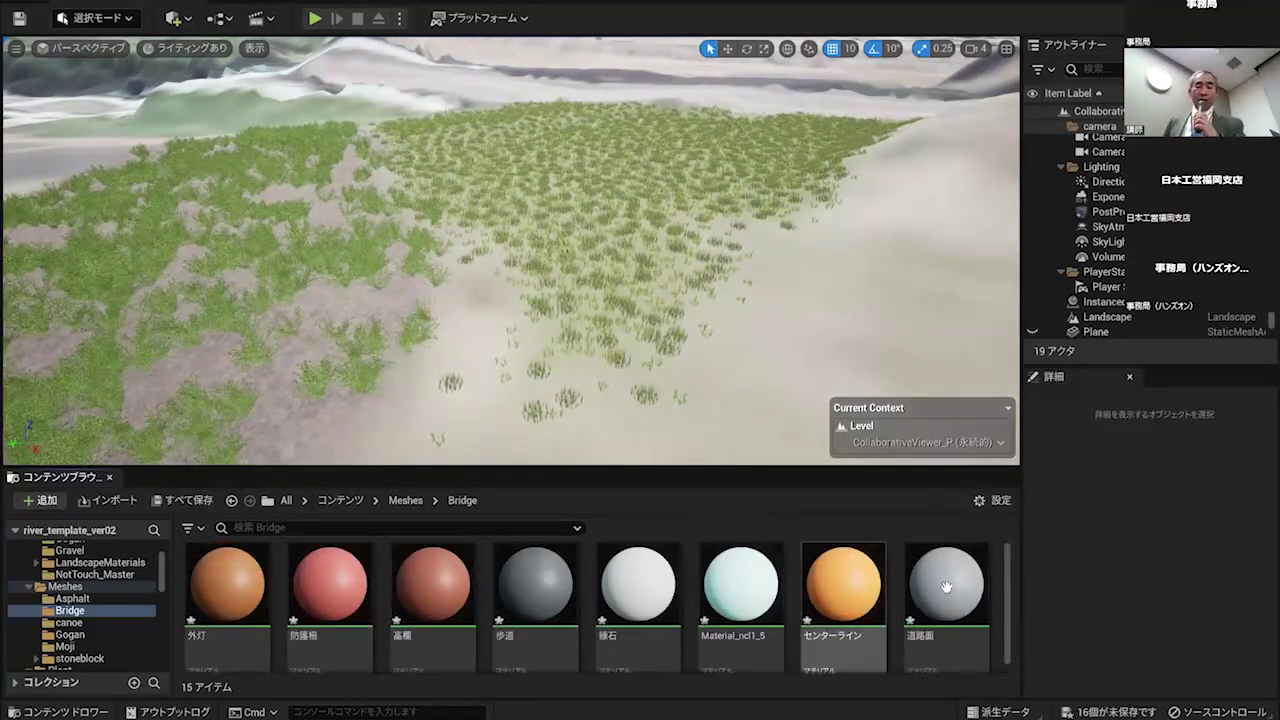
scroll(887, 596, down, 3)
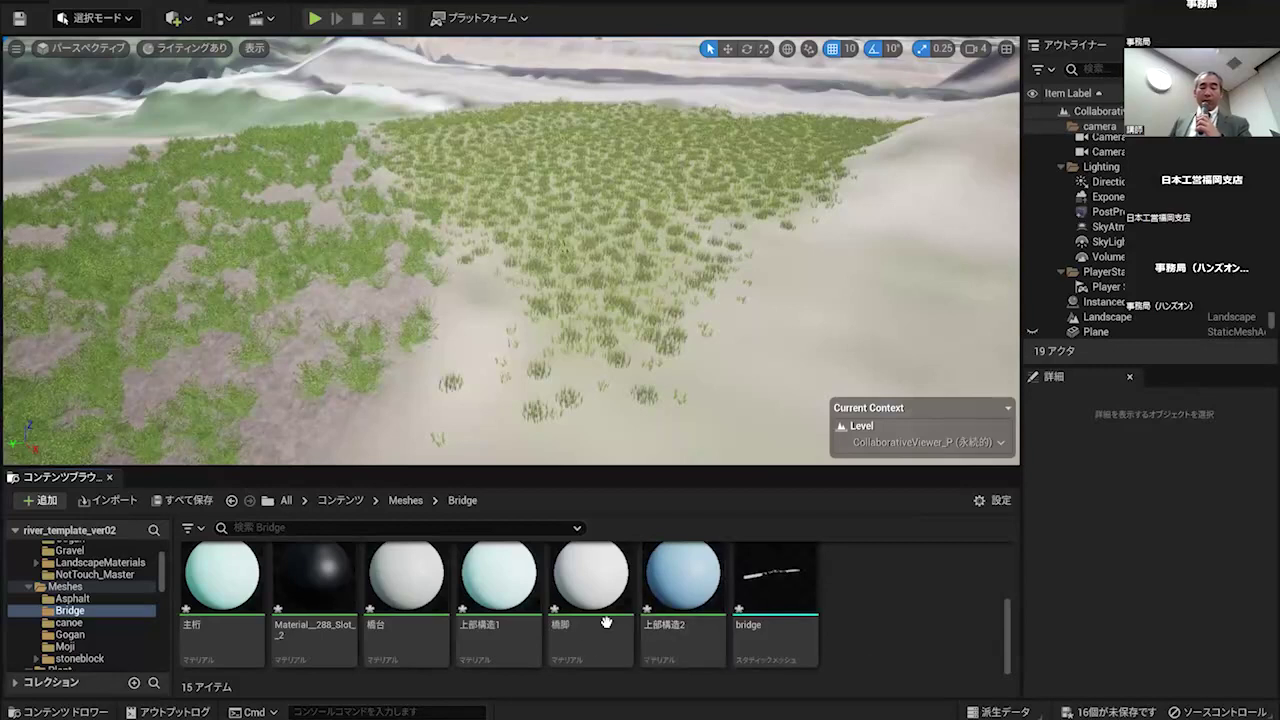
drag(776, 598, 567, 239)
click(902, 587)
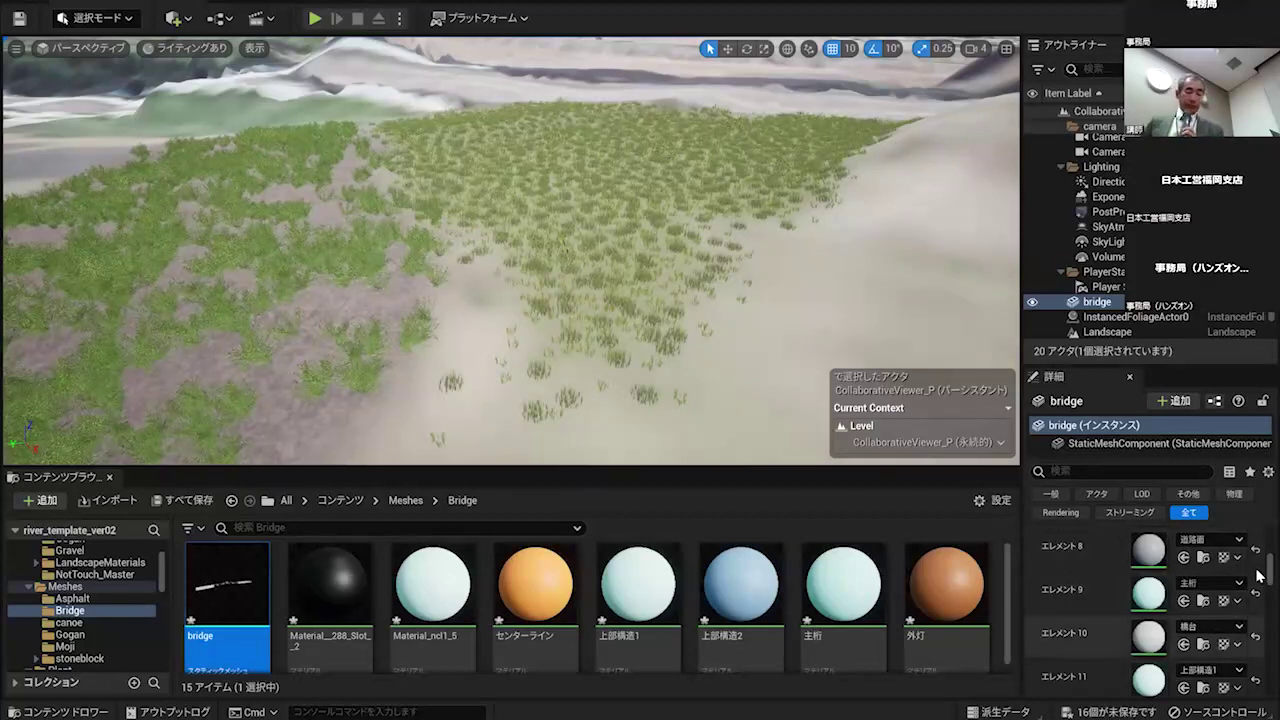
- Show the bridge actor's transform settings and frame the whole bridge in the viewport
scroll(1258, 573, up, 1)
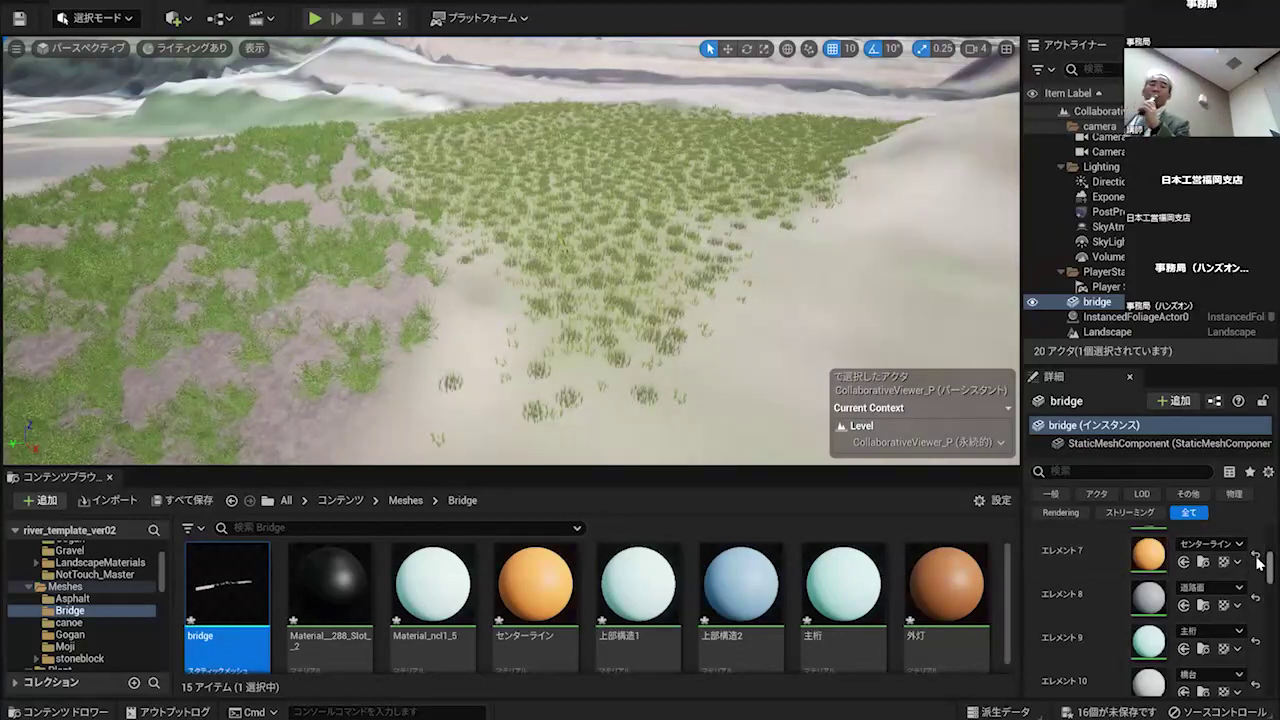
drag(1268, 570, 1268, 536)
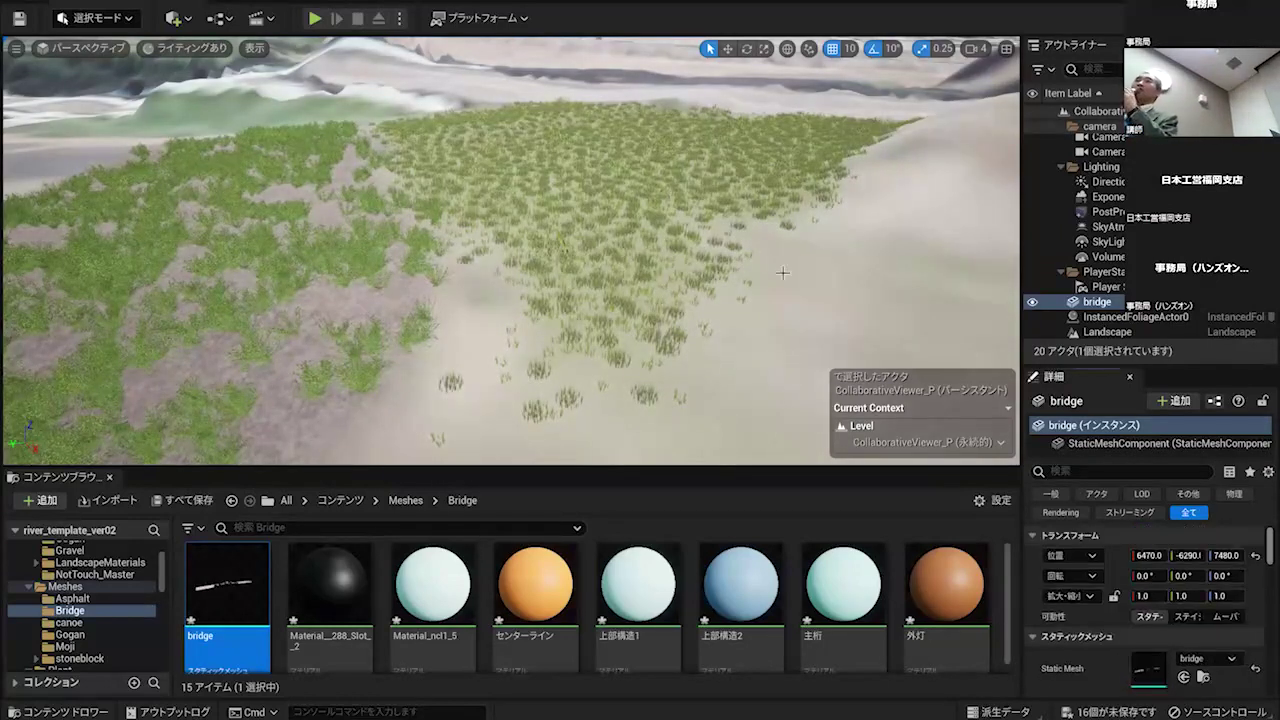
double_click(1094, 302)
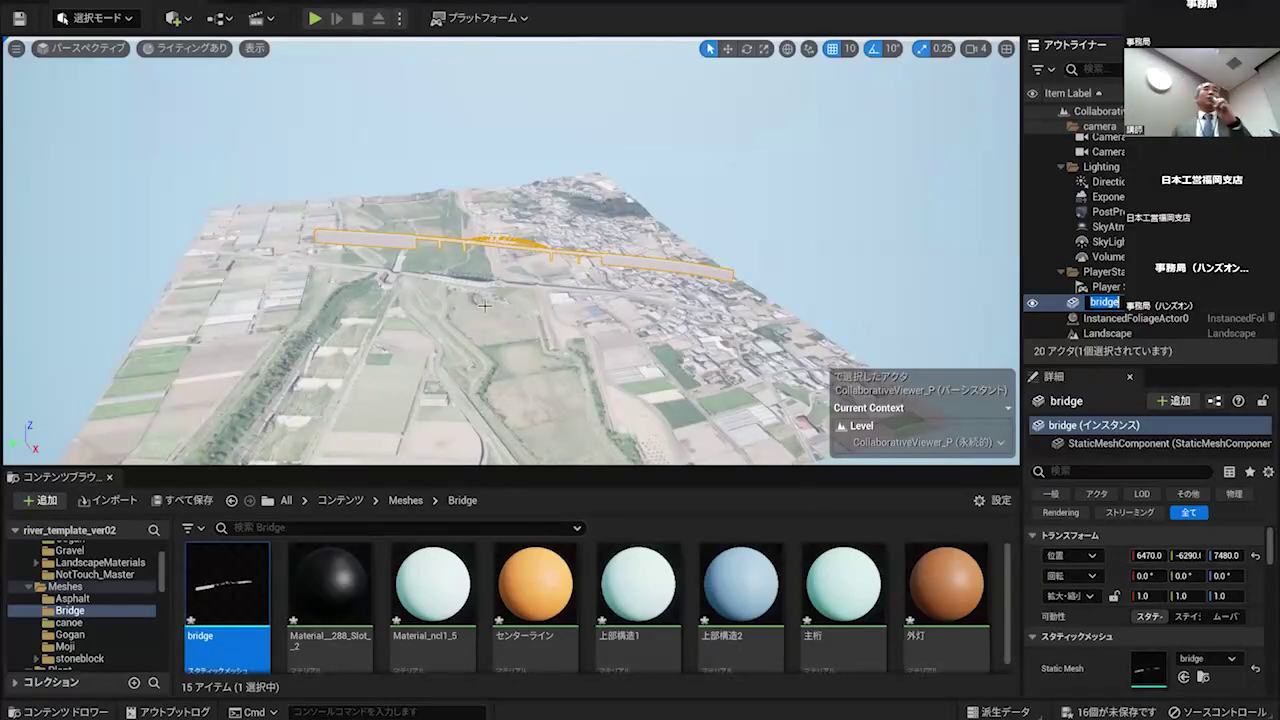
key(Return)
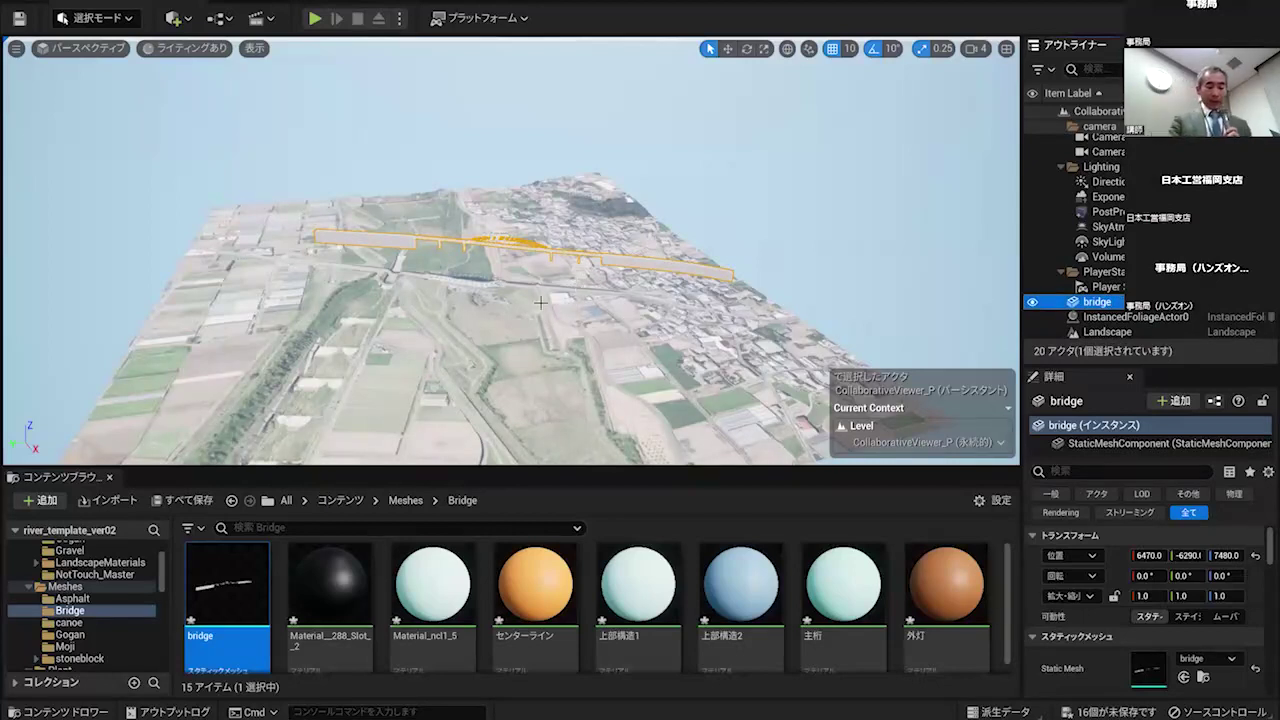
- Set the viewport camera speed to 6
key(w)
click(515, 280)
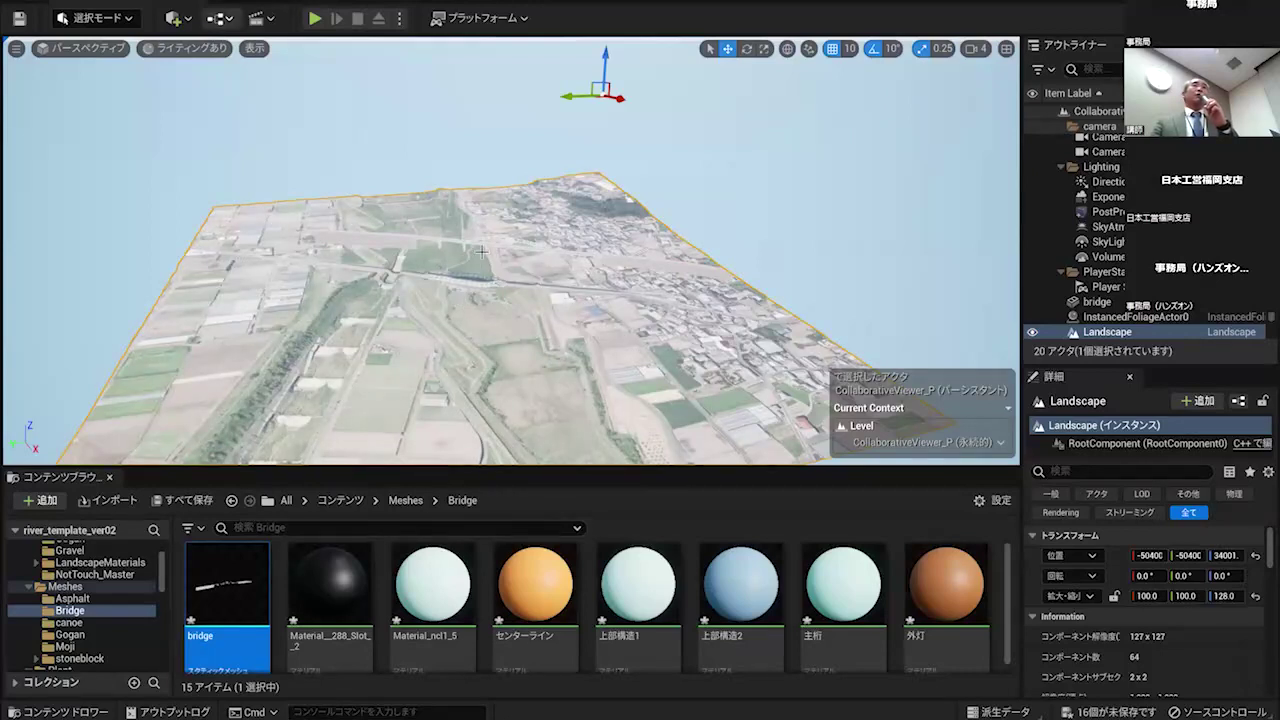
right_drag(529, 242, 1018, 88)
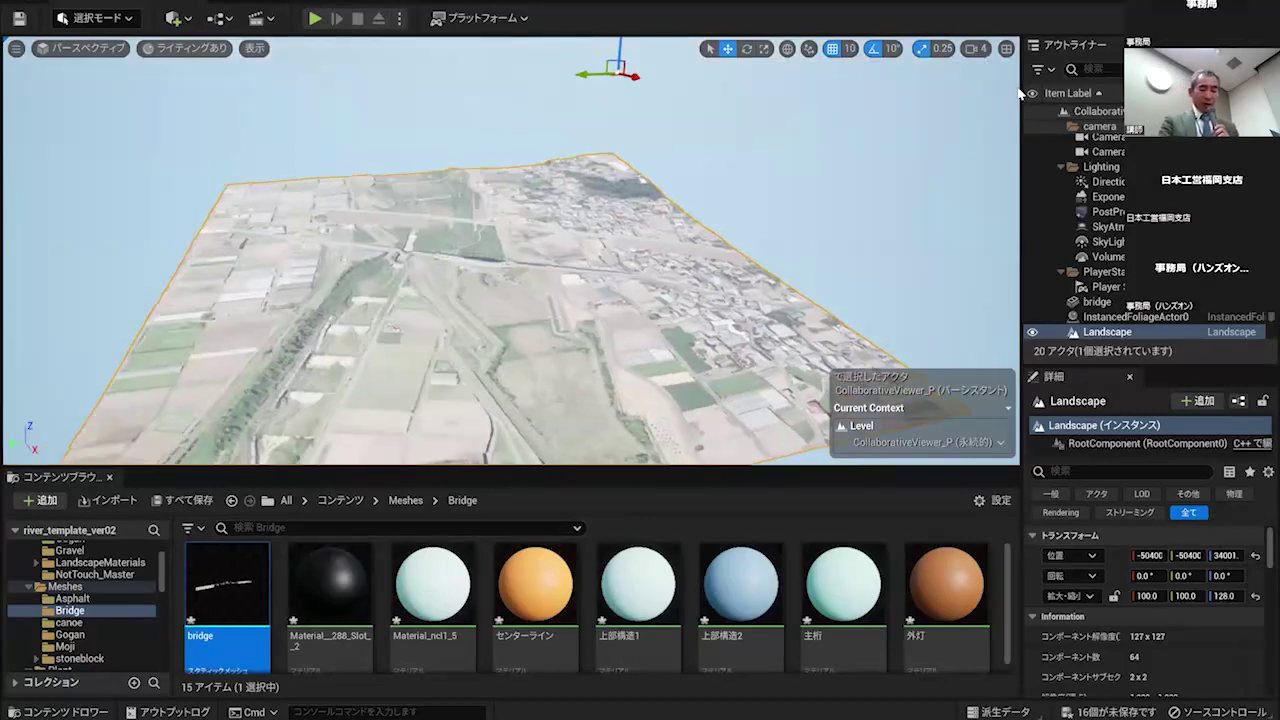
drag(1024, 84, 1057, 83)
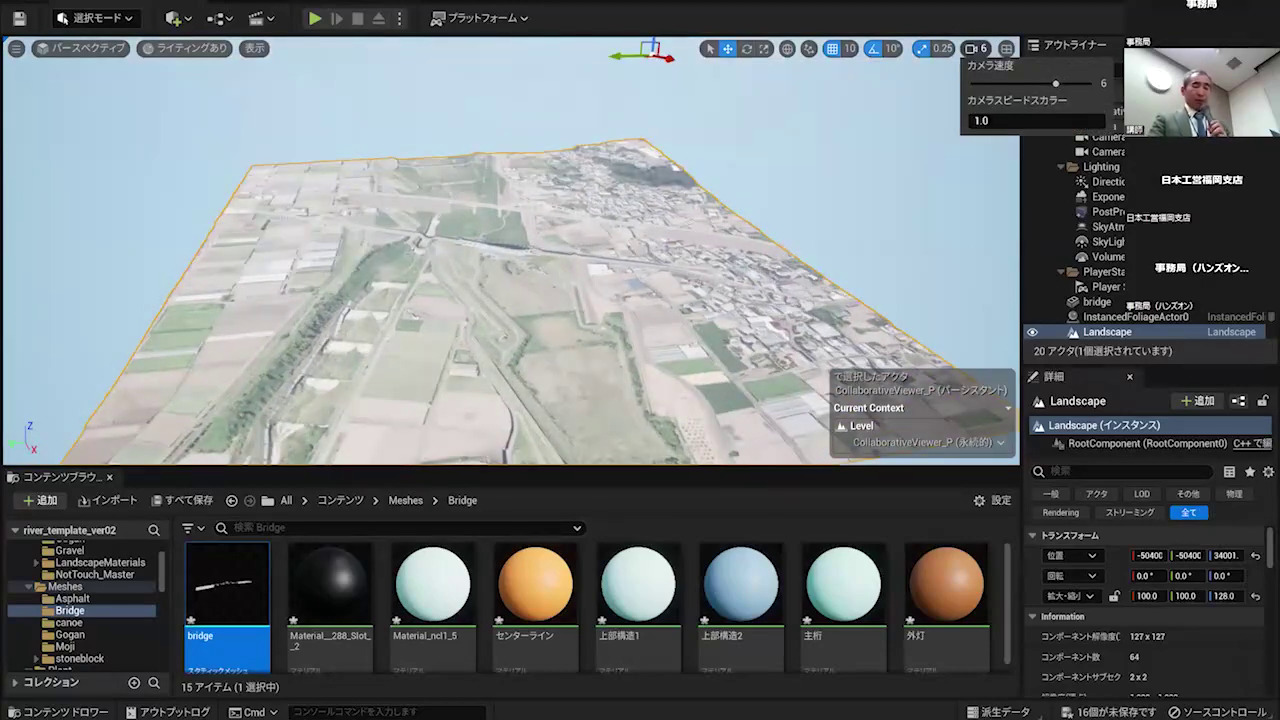
- Examine the placed bridge against the river terrain from a closer, lower viewpoint
right_drag(511, 250, 655, 250)
key(w)
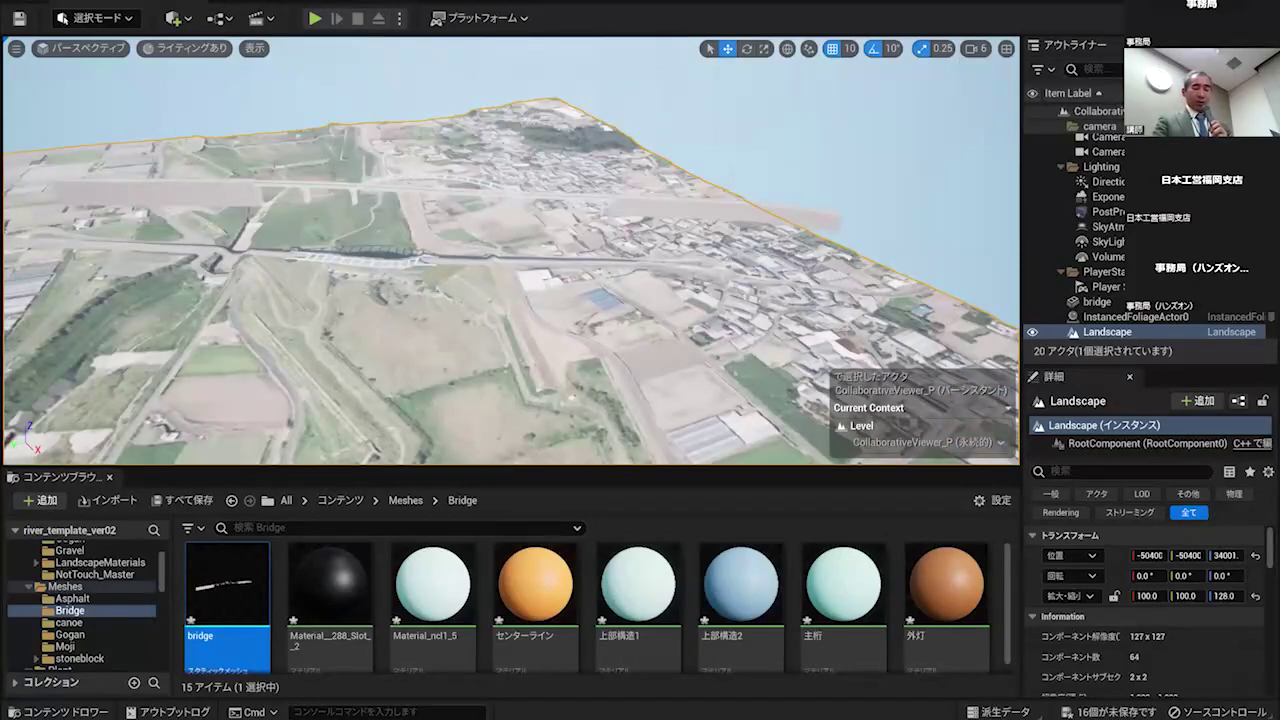
right_drag(397, 281, 397, 225)
key(w)
key(w)
right_drag(511, 250, 470, 170)
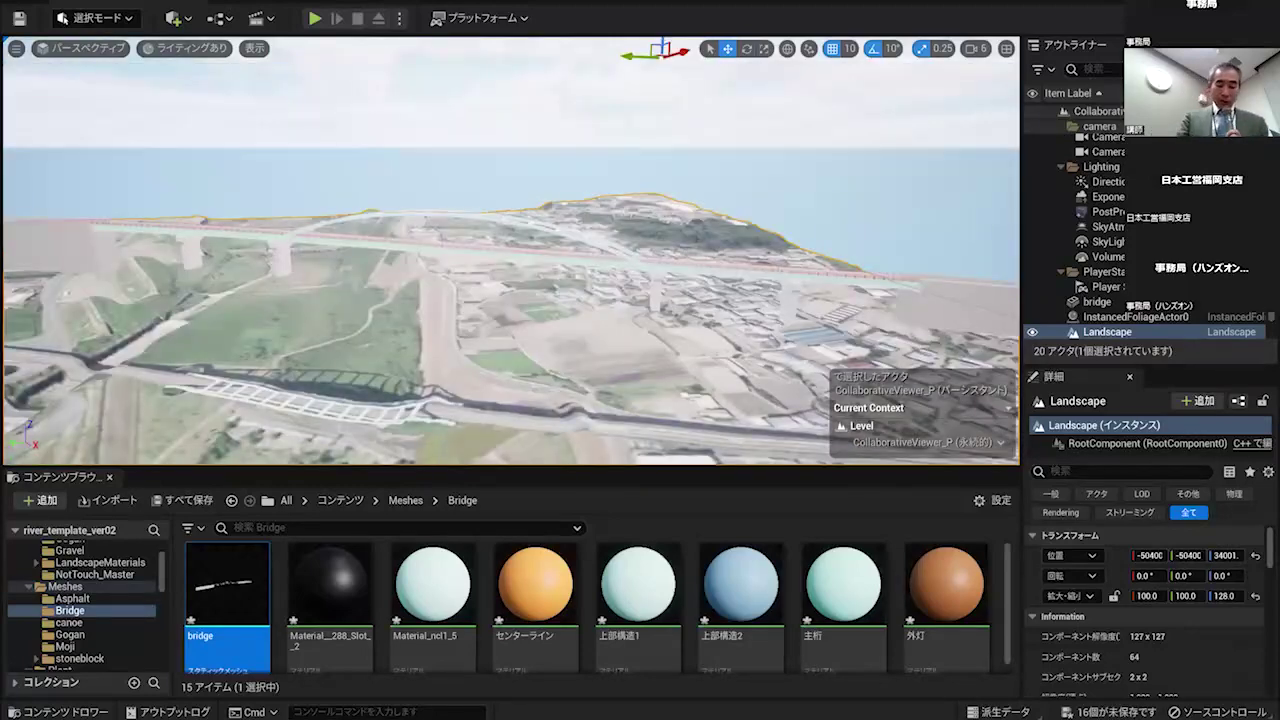
right_drag(649, 209, 649, 209)
key(q)
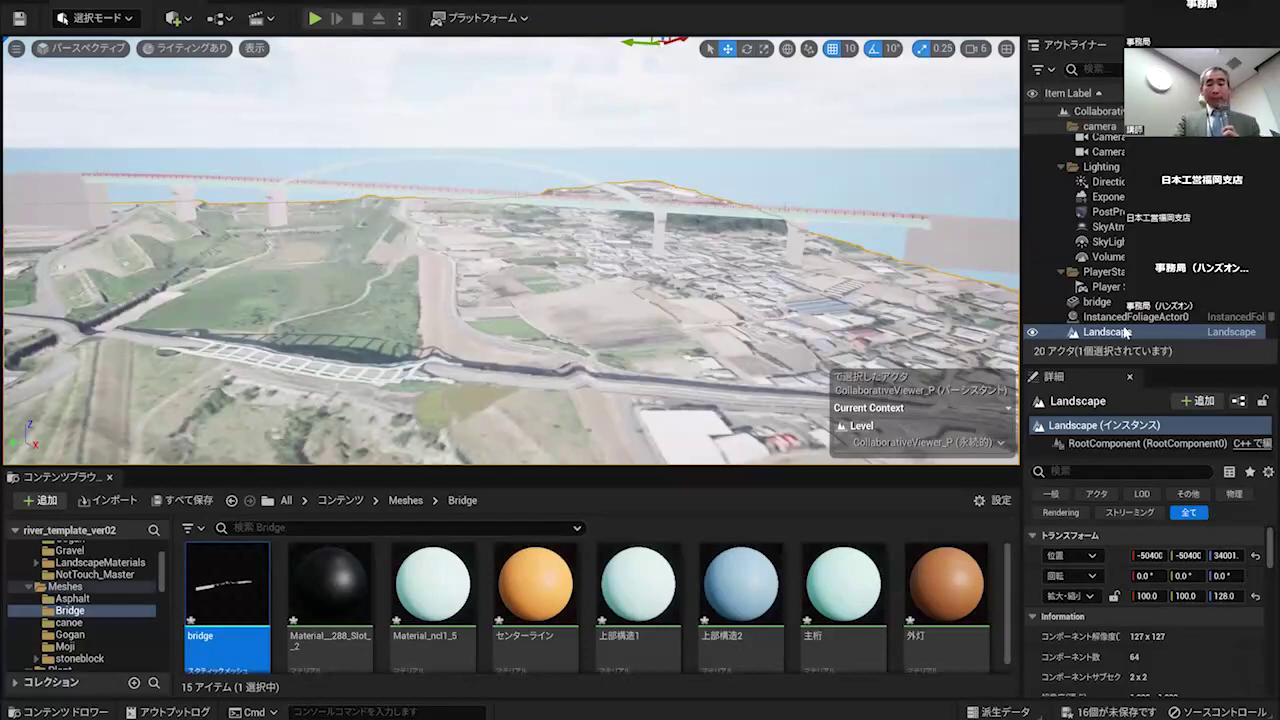
- Set the bridge actor's location to 0 on the X, Y and Z axes
click(1097, 301)
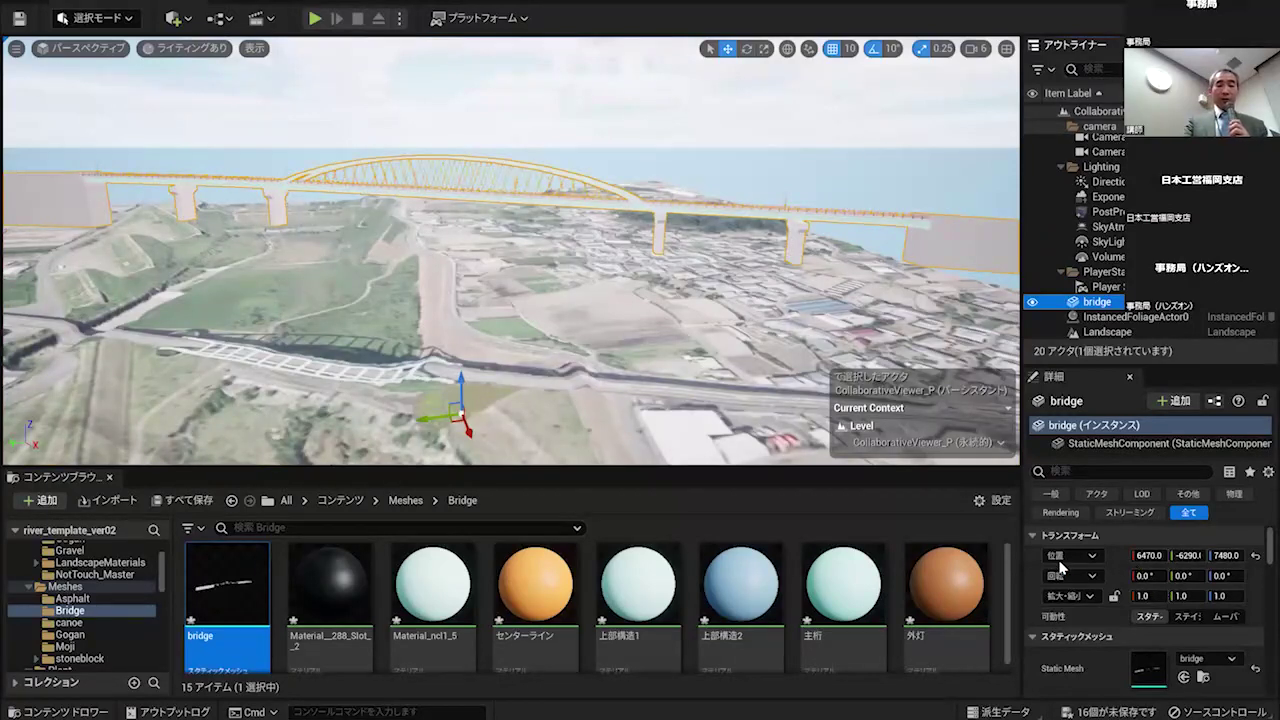
click(1150, 556)
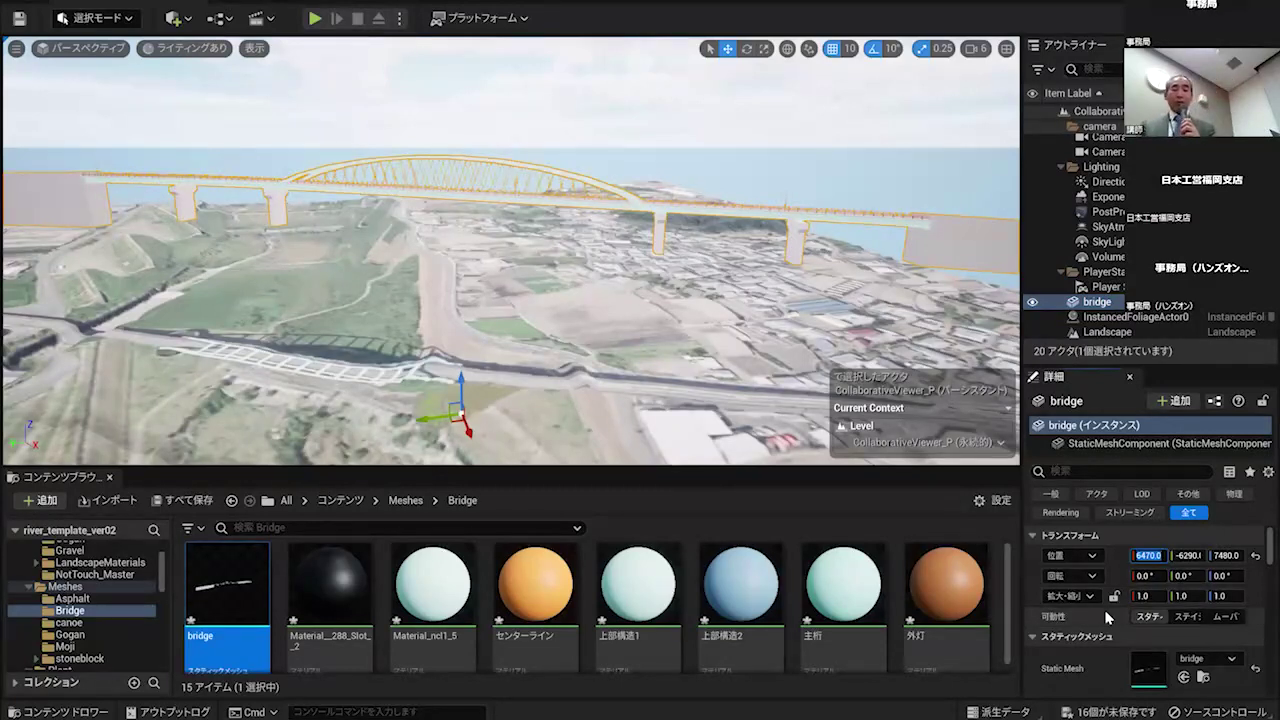
text(0)
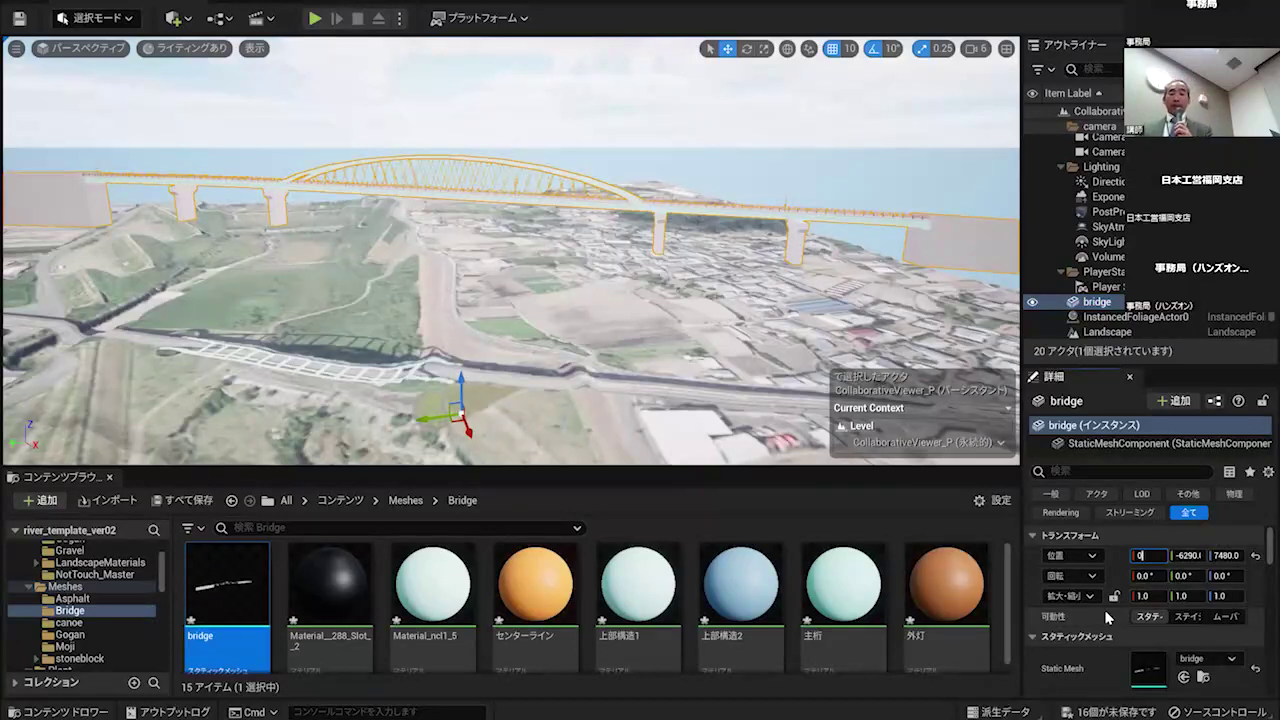
key(Tab)
text(0)
key(Tab)
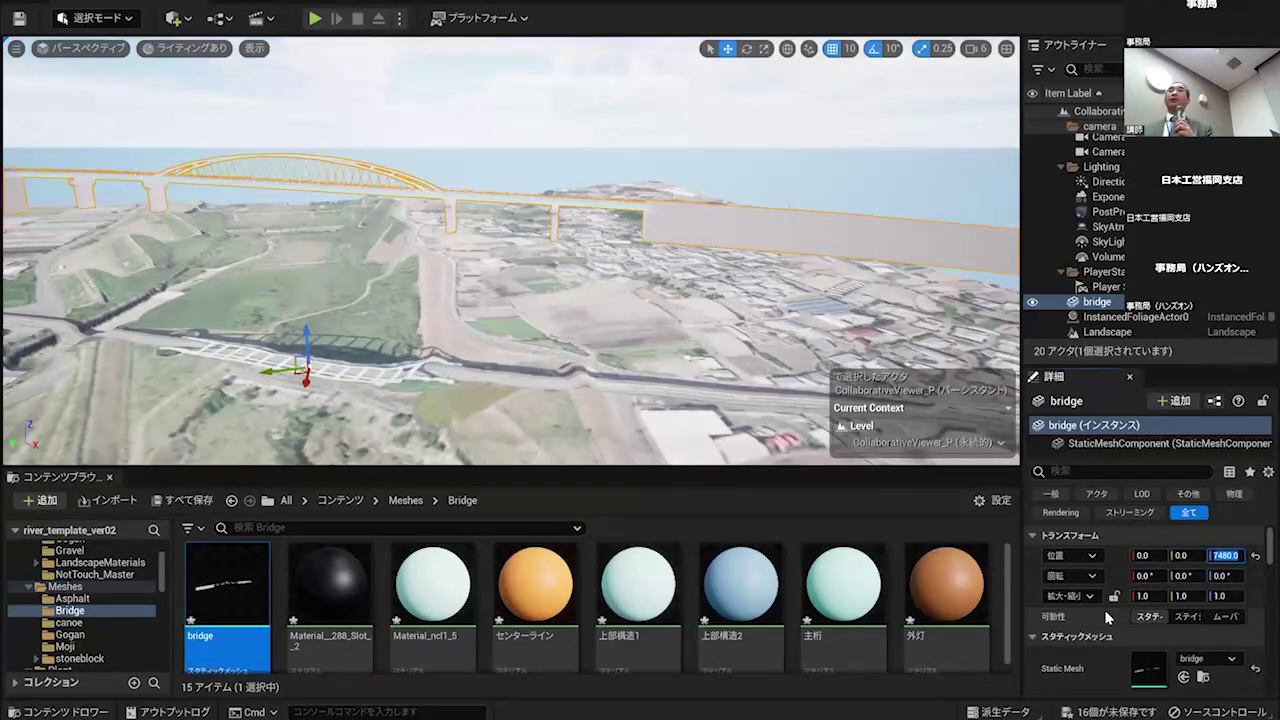
text(0)
key(Return)
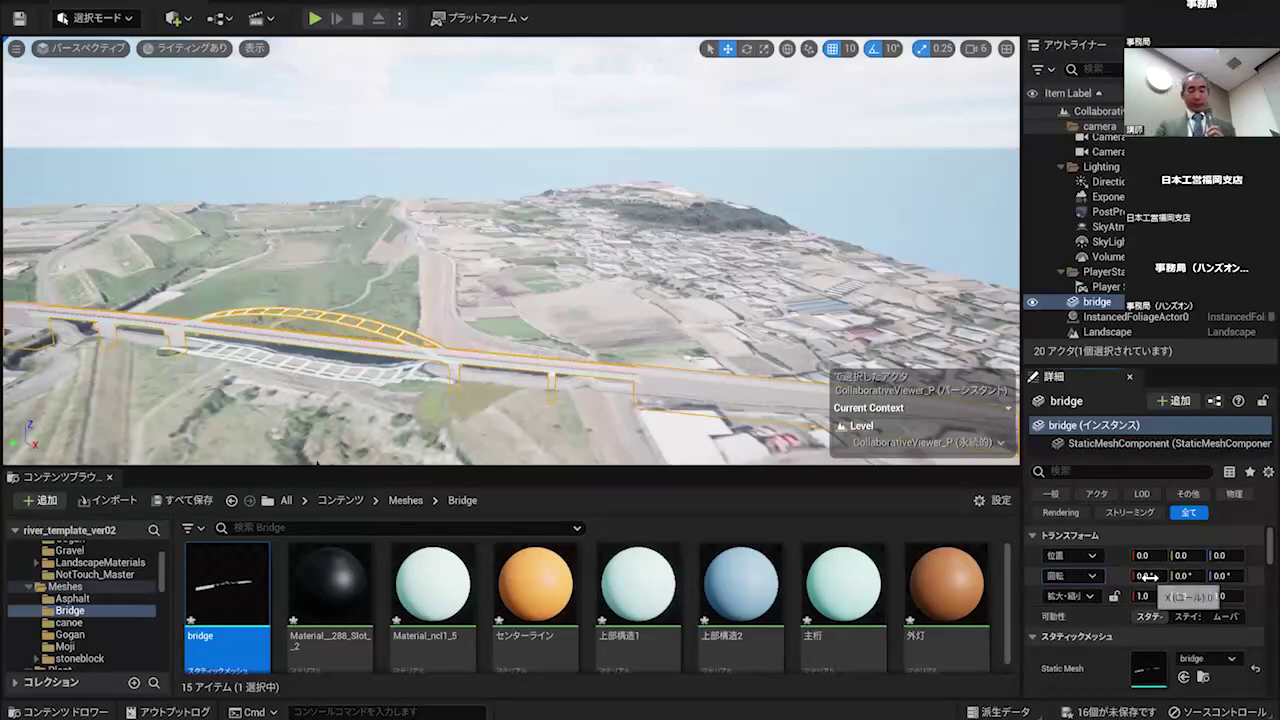
key(Tab)
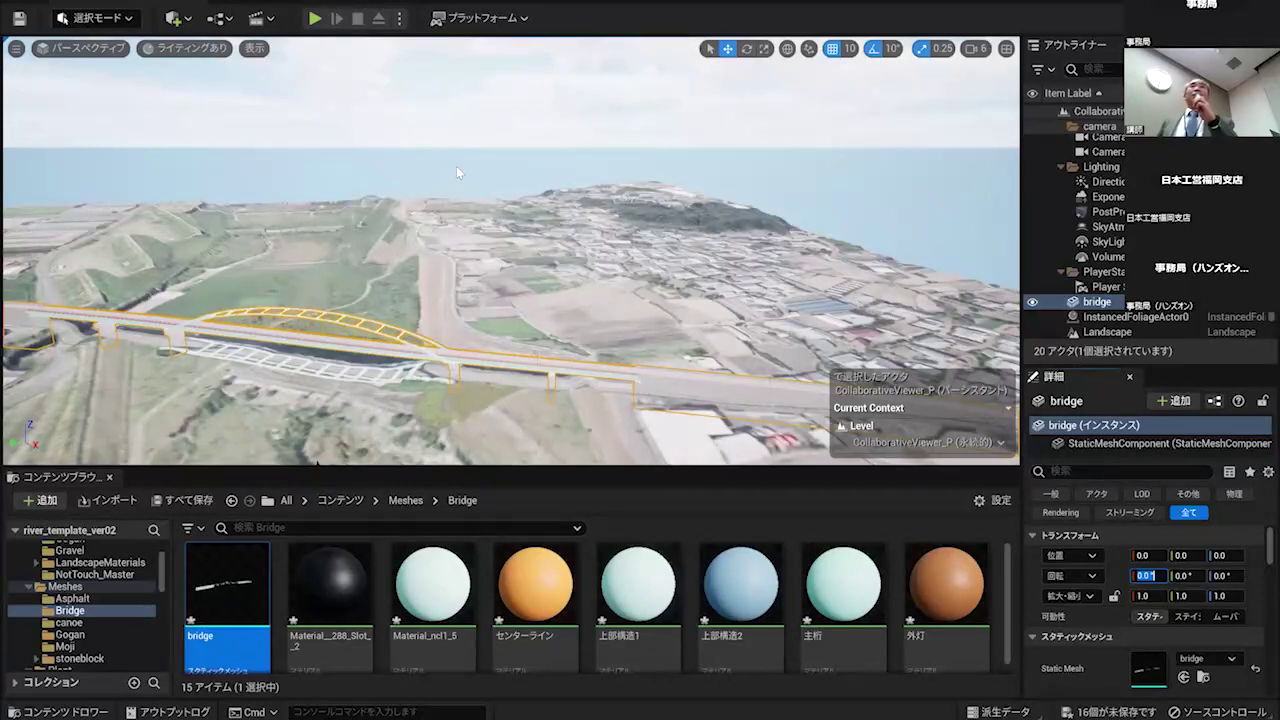
- Examine how the repositioned bridge sits on the terrain and river banks from several angles
middle_drag(536, 356, 550, 357)
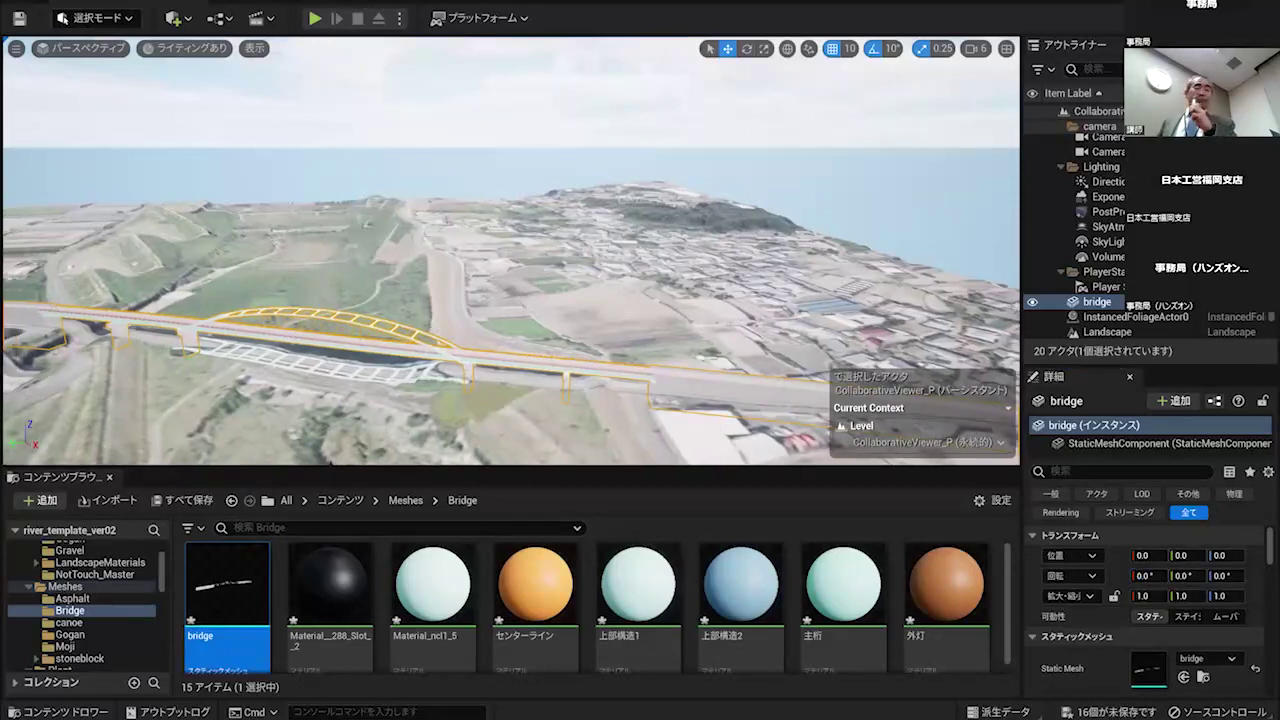
right_drag(330, 463, 270, 457)
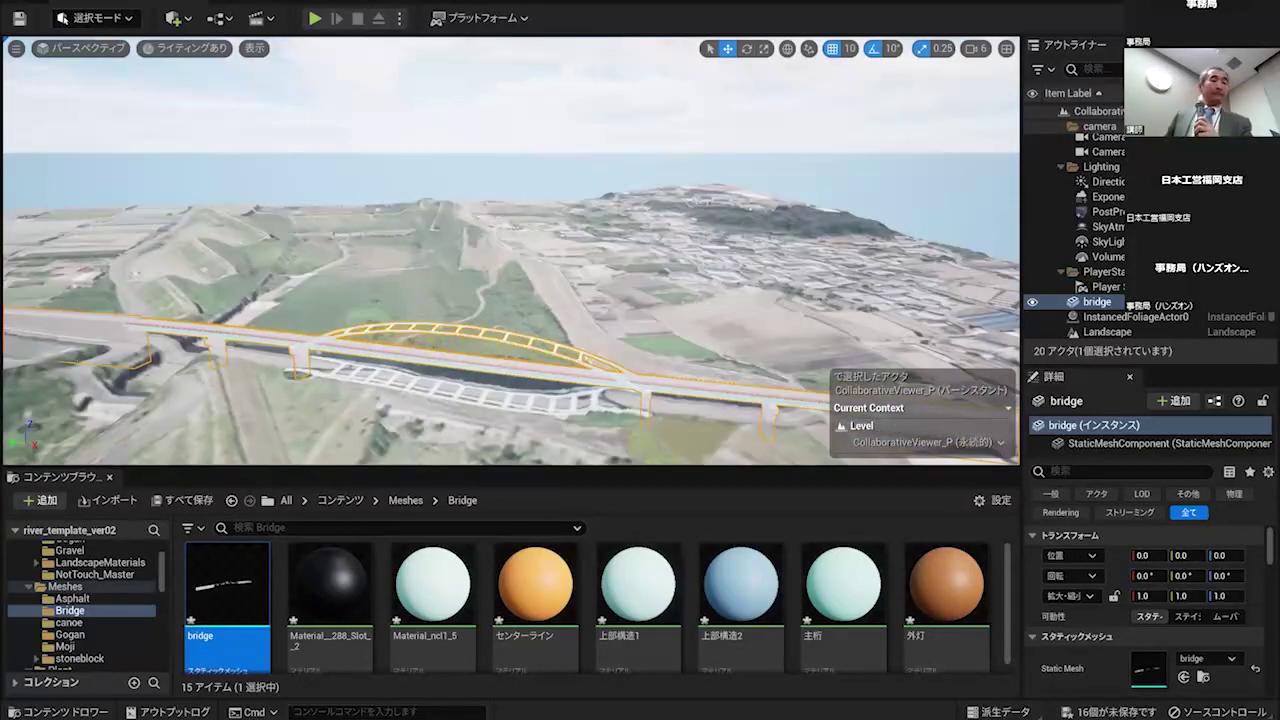
middle_drag(465, 404, 465, 464)
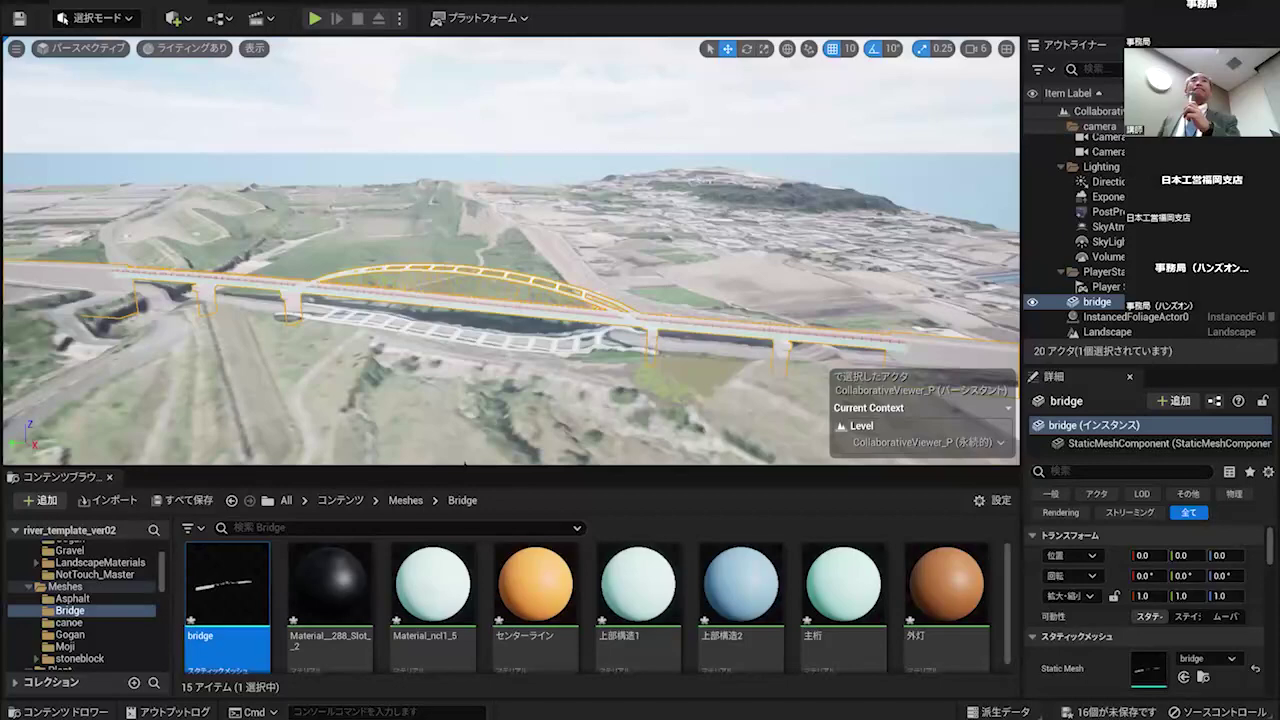
right_drag(464, 464, 420, 462)
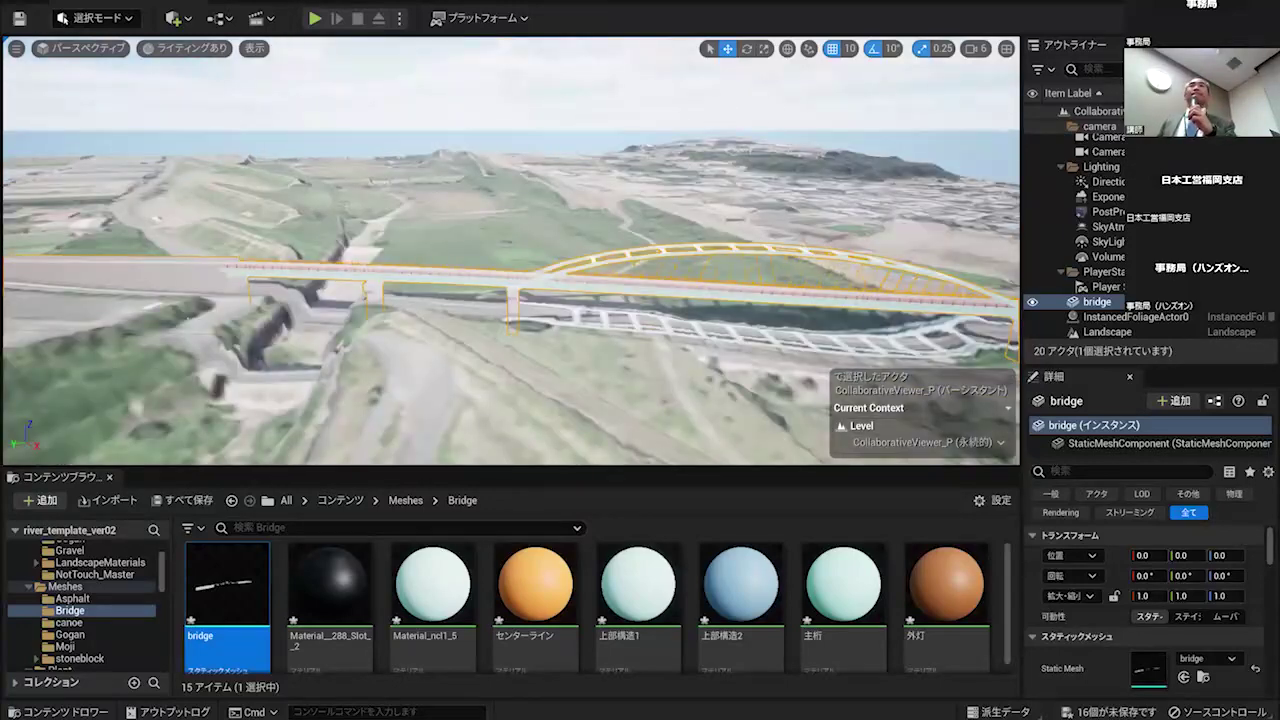
right_drag(465, 404, 560, 425)
key(w)
right_drag(465, 404, 505, 404)
right_drag(430, 440, 390, 440)
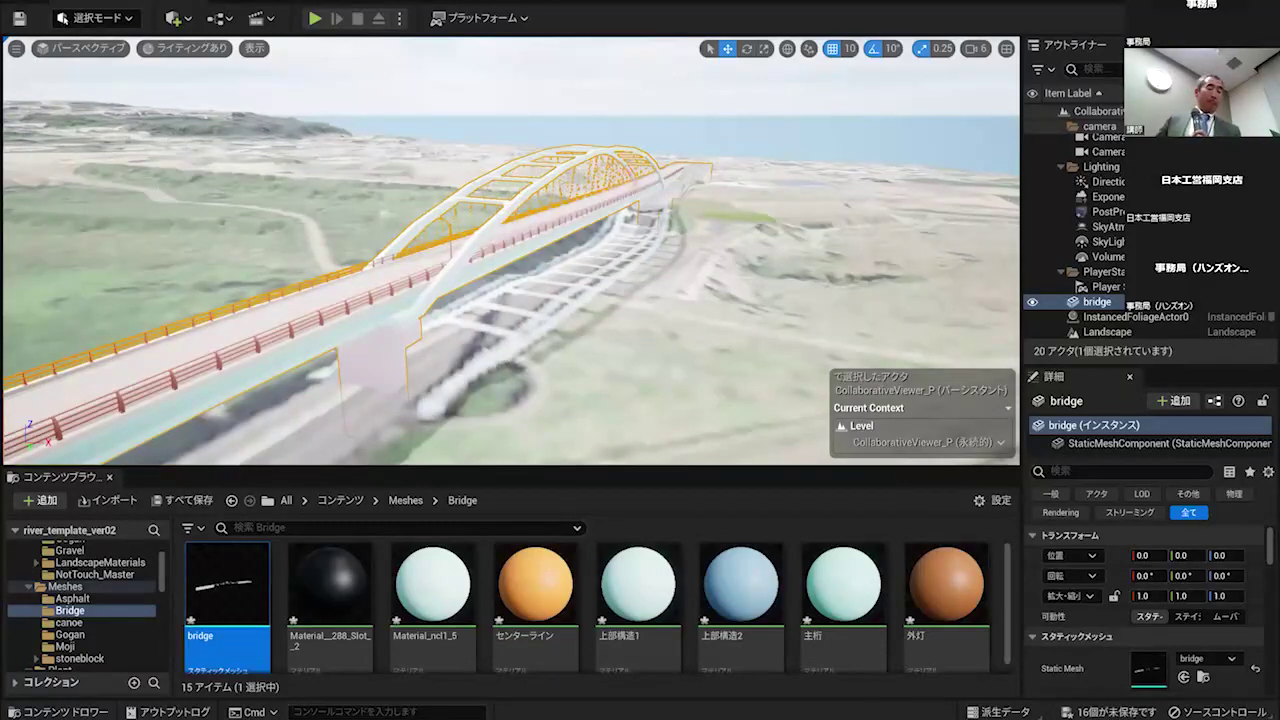
key(a)
right_drag(386, 364, 366, 344)
- Set the viewport camera speed to 4 for closer navigation around the bridge
click(975, 48)
drag(1053, 84, 1026, 84)
right_drag(657, 320, 657, 320)
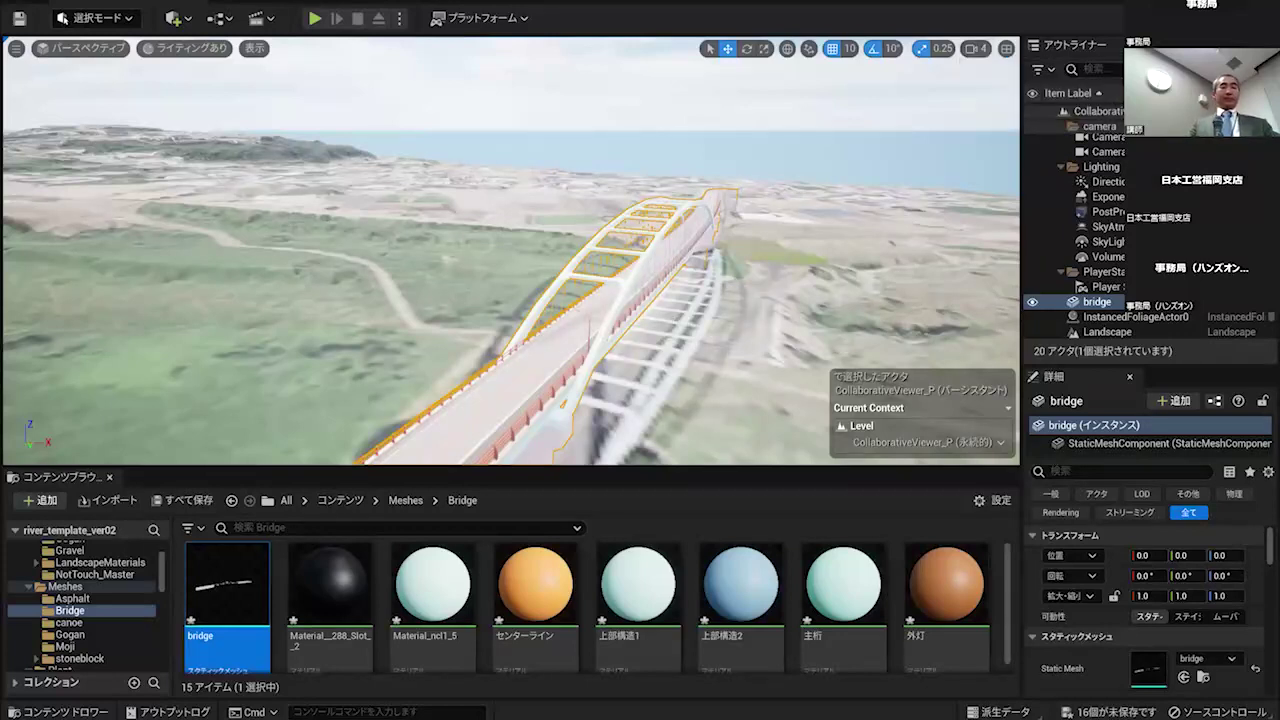
key(w)
right_drag(657, 320, 639, 355)
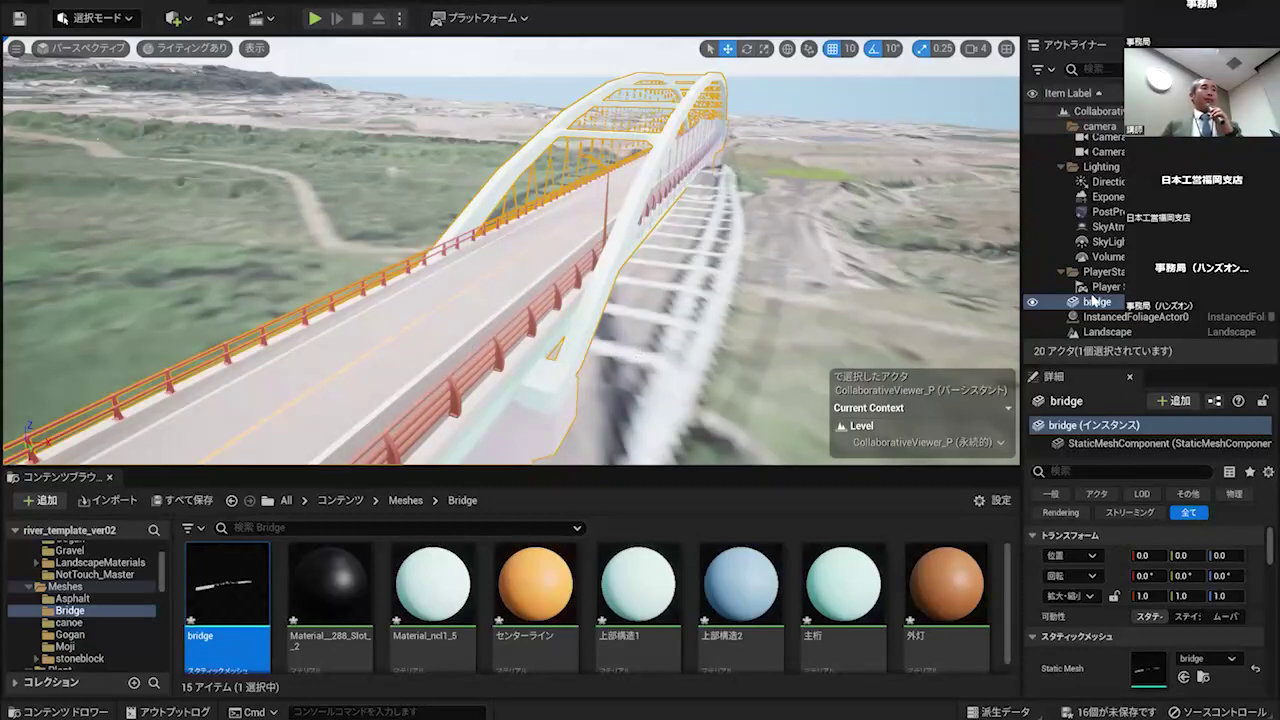
- Select the Landscape actor in place of the bridge and save the current level
click(1090, 302)
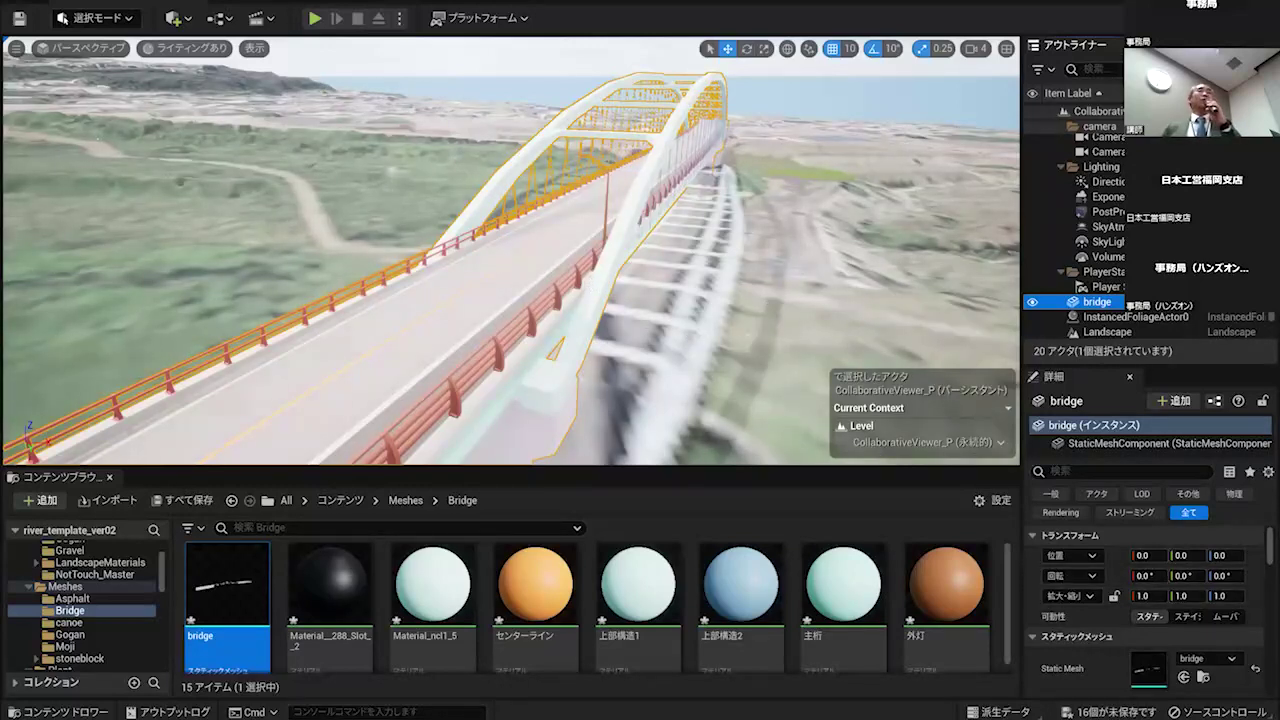
right_drag(721, 326, 661, 326)
click(1108, 333)
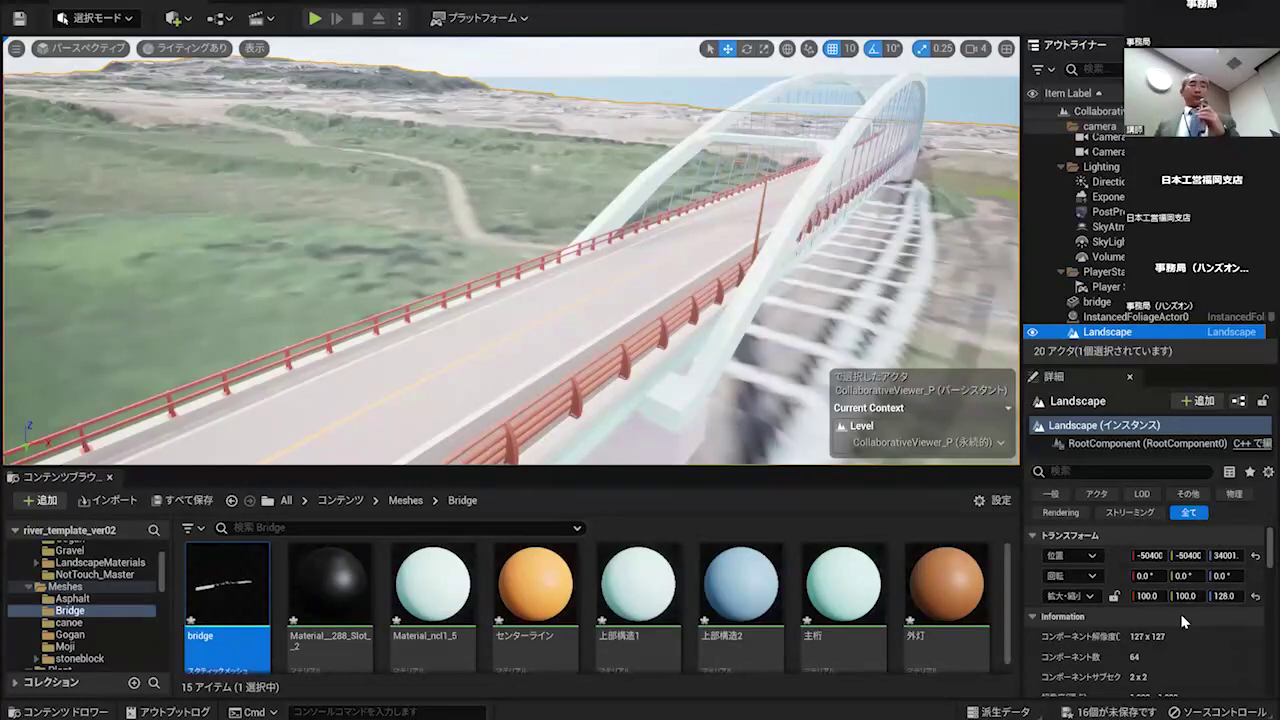
key(ctrl+s)
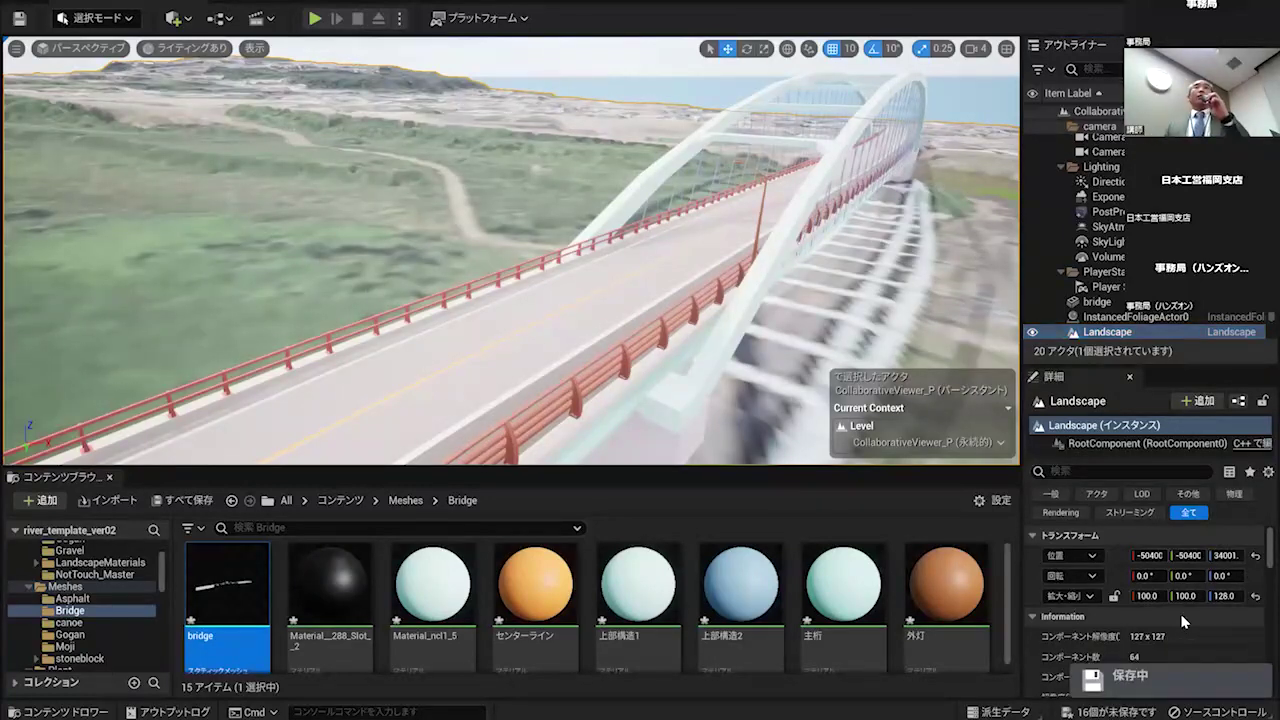
- Apply the M_asphalt_dried2_2 material from the Materials/Asphalt folder to the bridge's road surface
click(1098, 305)
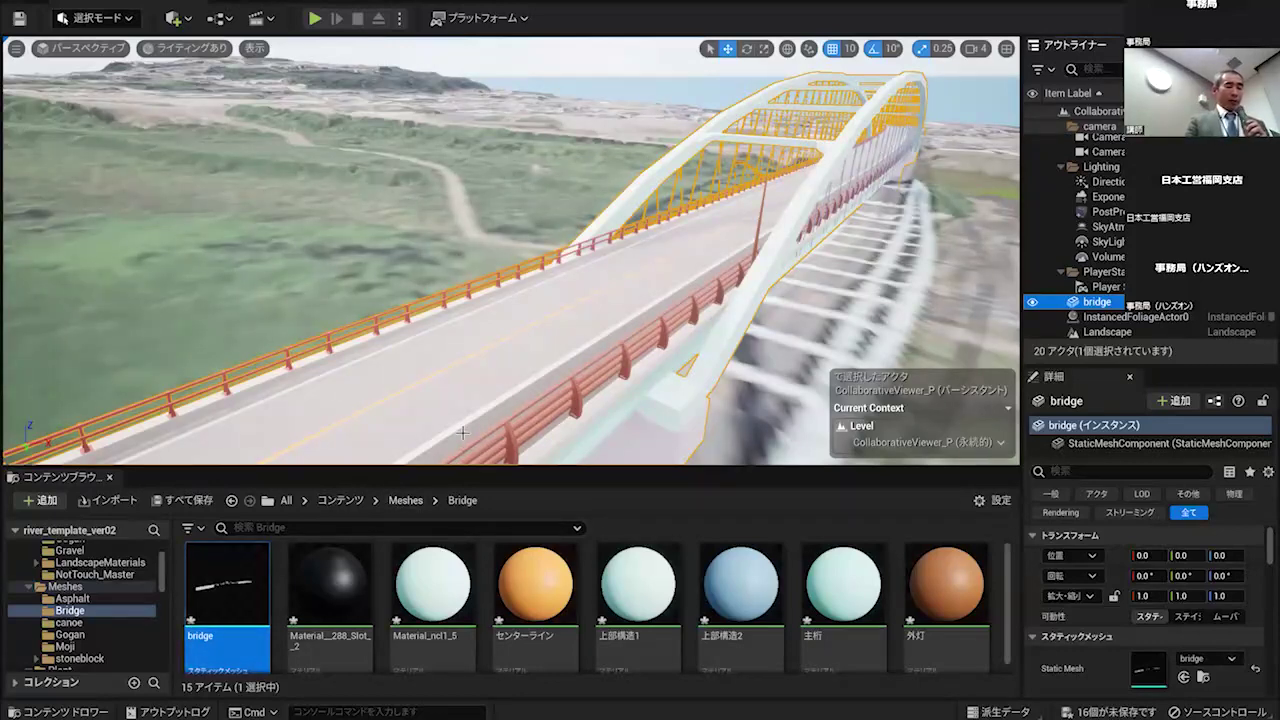
click(352, 501)
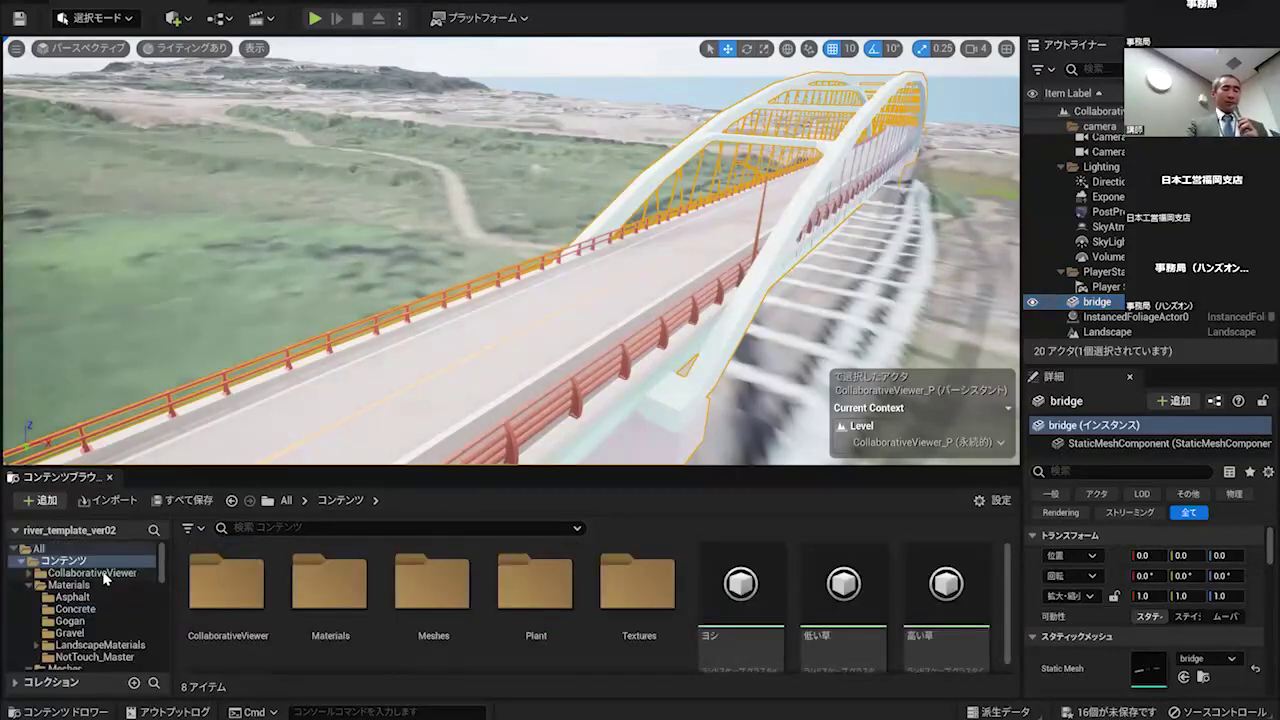
double_click(320, 578)
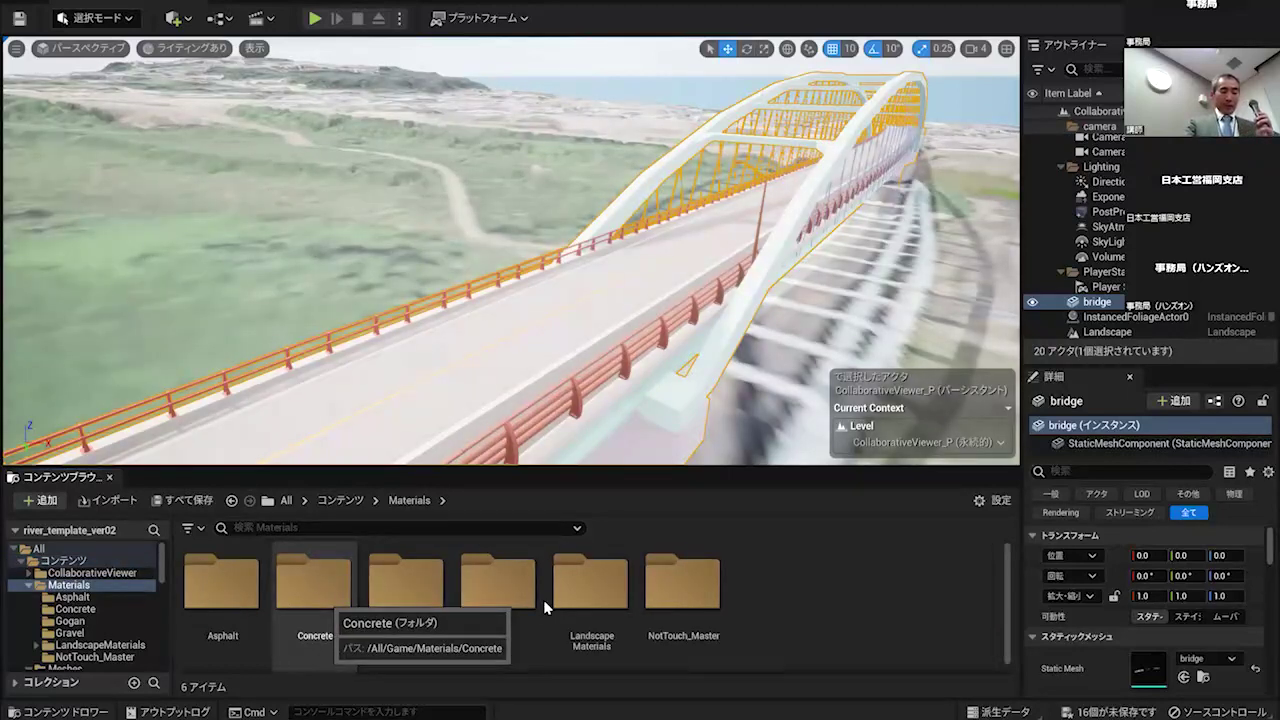
key(Return)
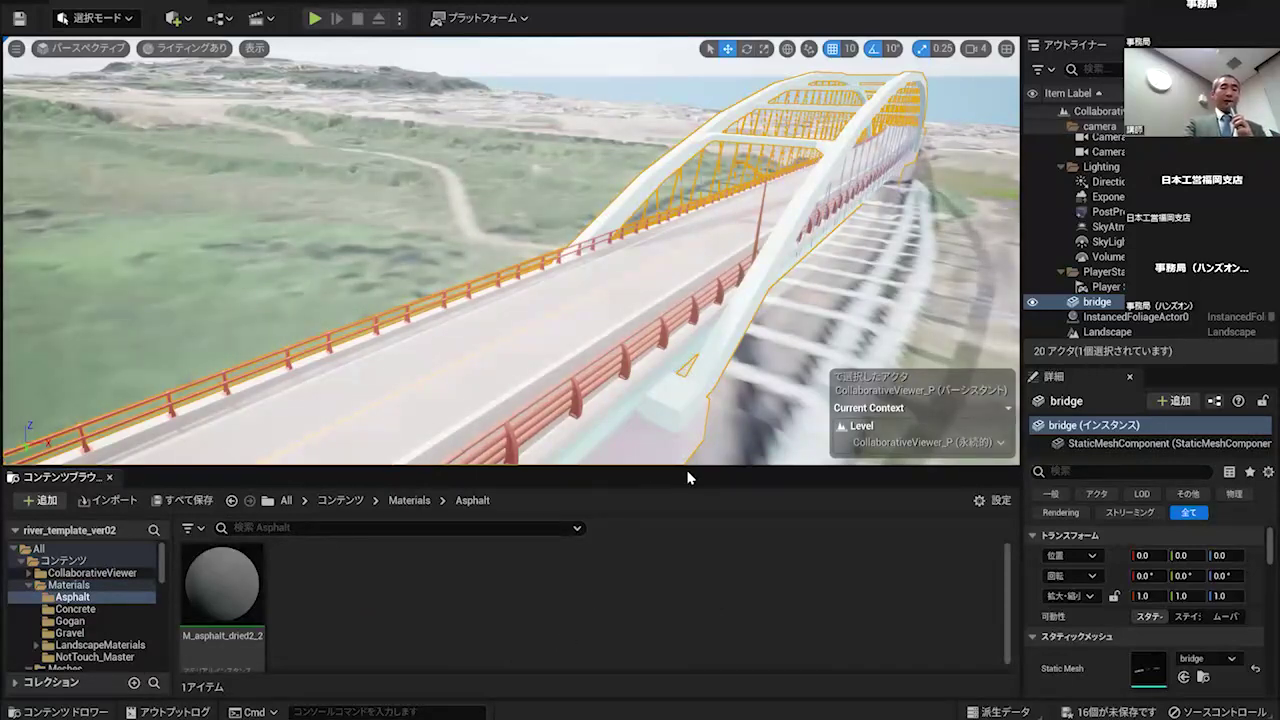
click(341, 500)
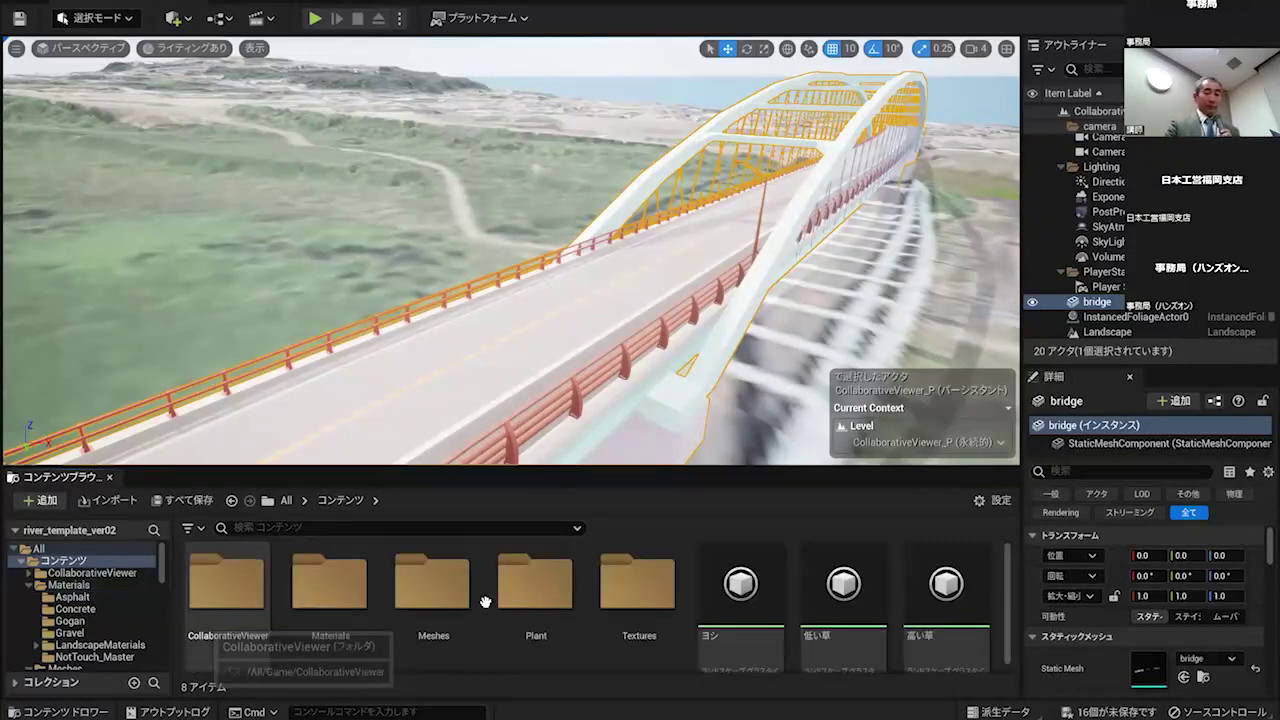
double_click(333, 587)
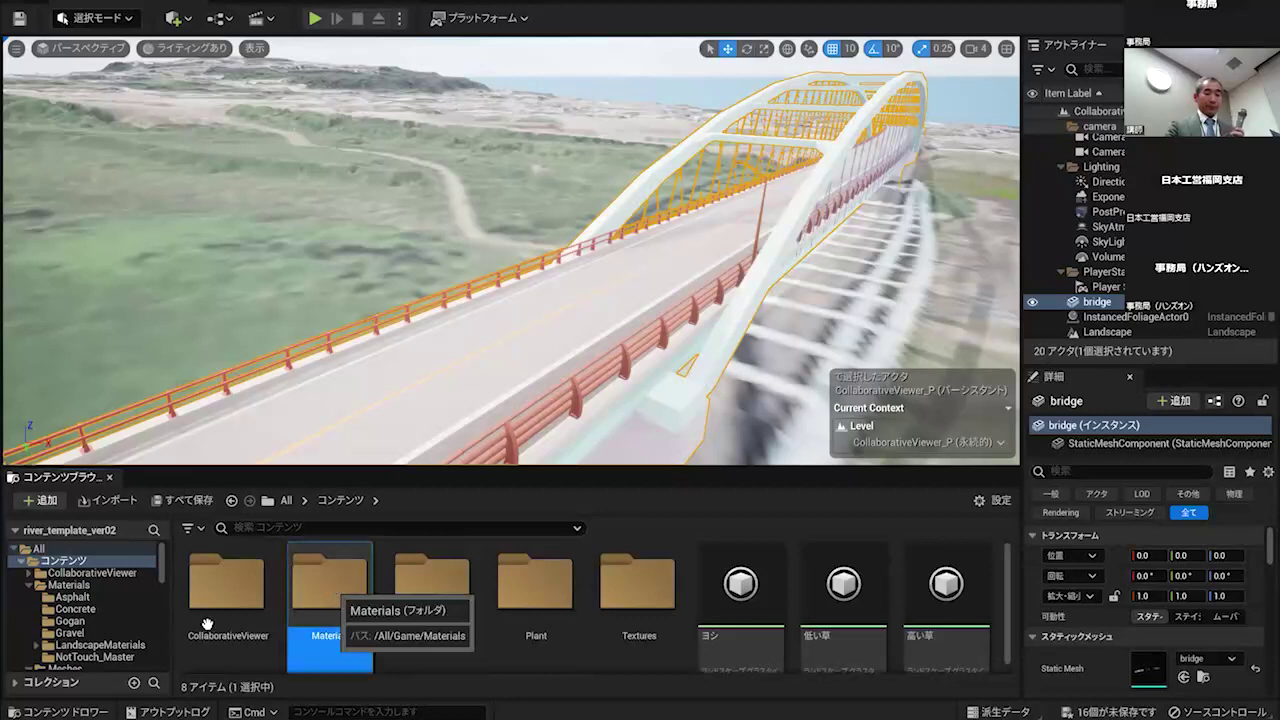
click(72, 597)
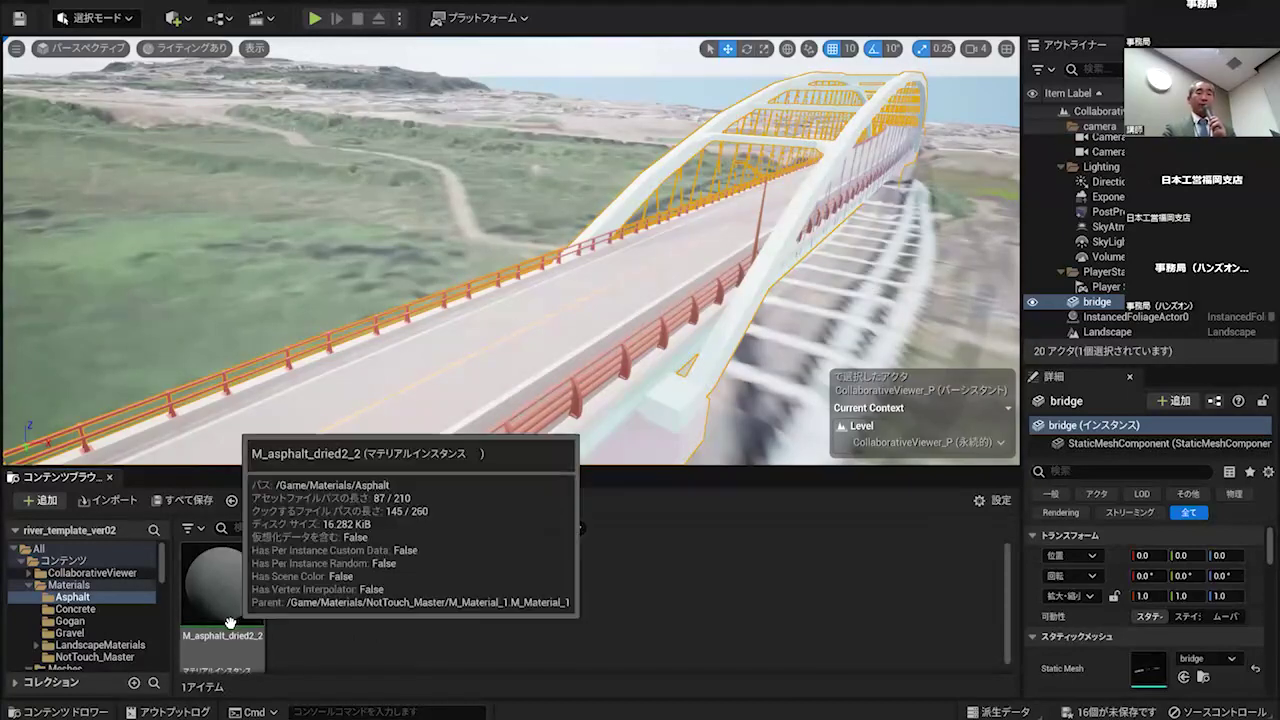
drag(223, 625, 354, 384)
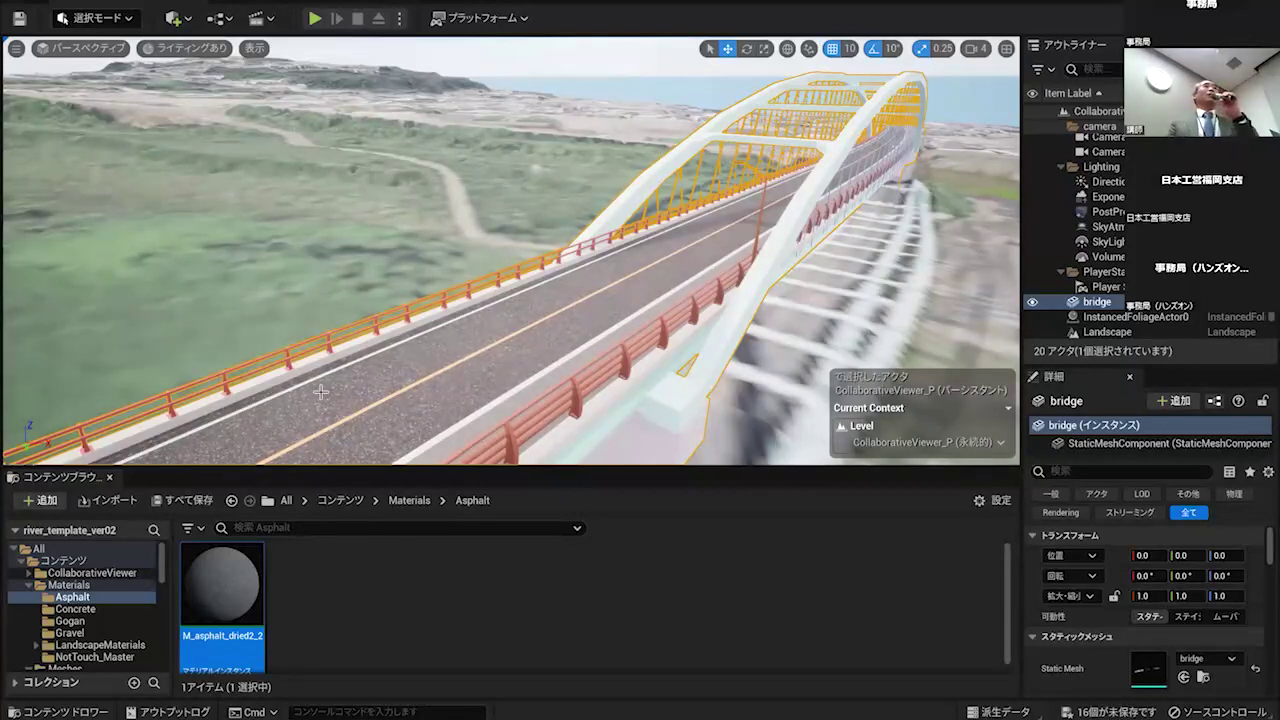
- Save all modified levels and assets of the project
right_drag(443, 379, 490, 378)
key(a)
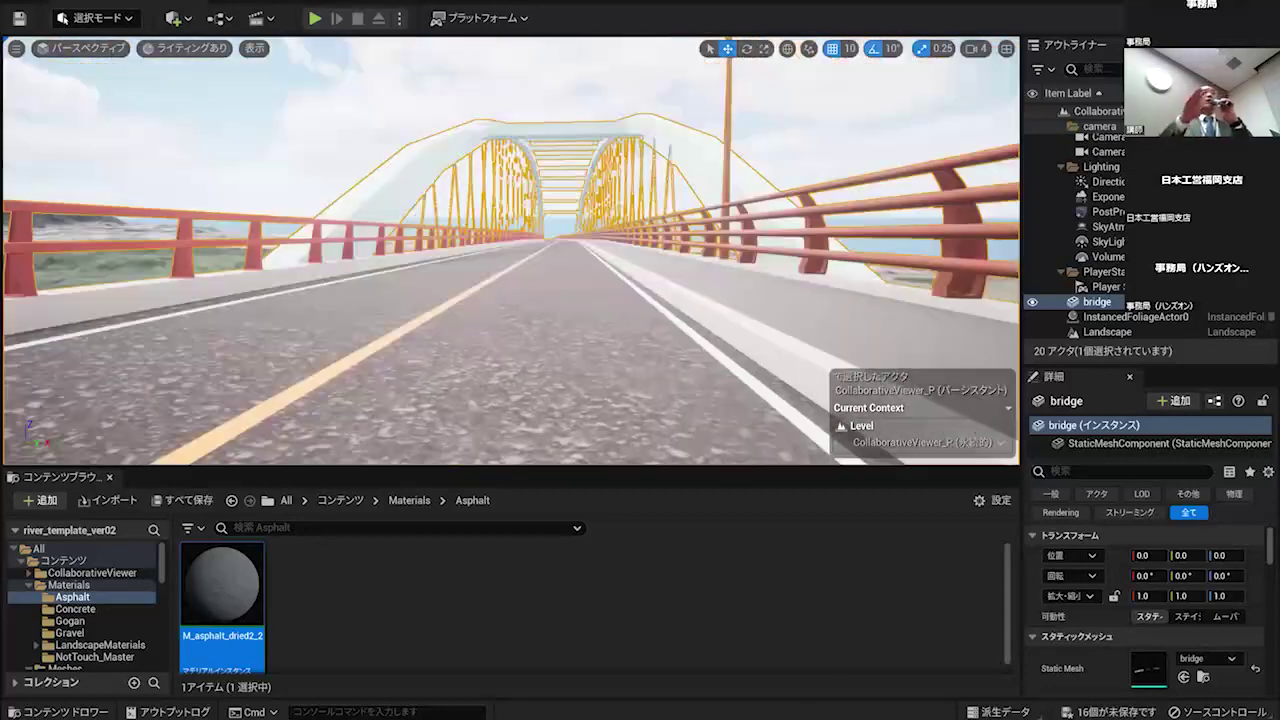
right_drag(490, 378, 480, 420)
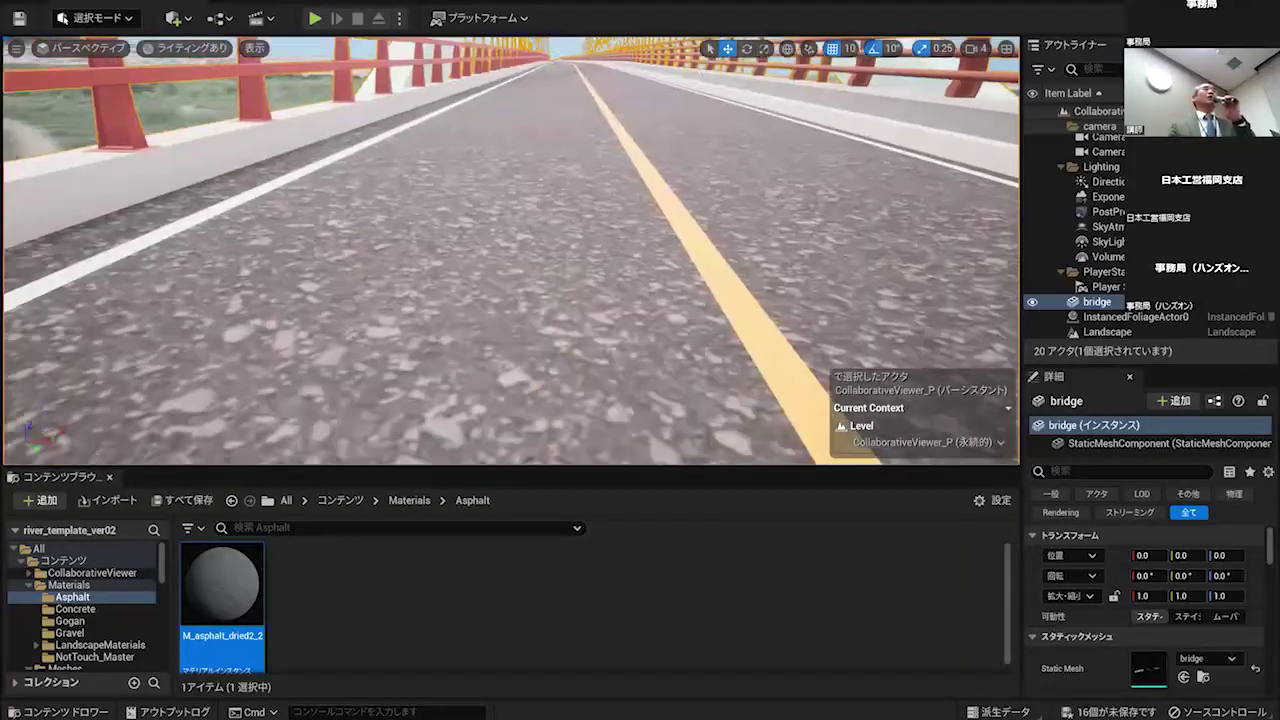
right_drag(359, 273, 1010, 380)
right_drag(510, 250, 740, 346)
right_drag(365, 310, 370, 250)
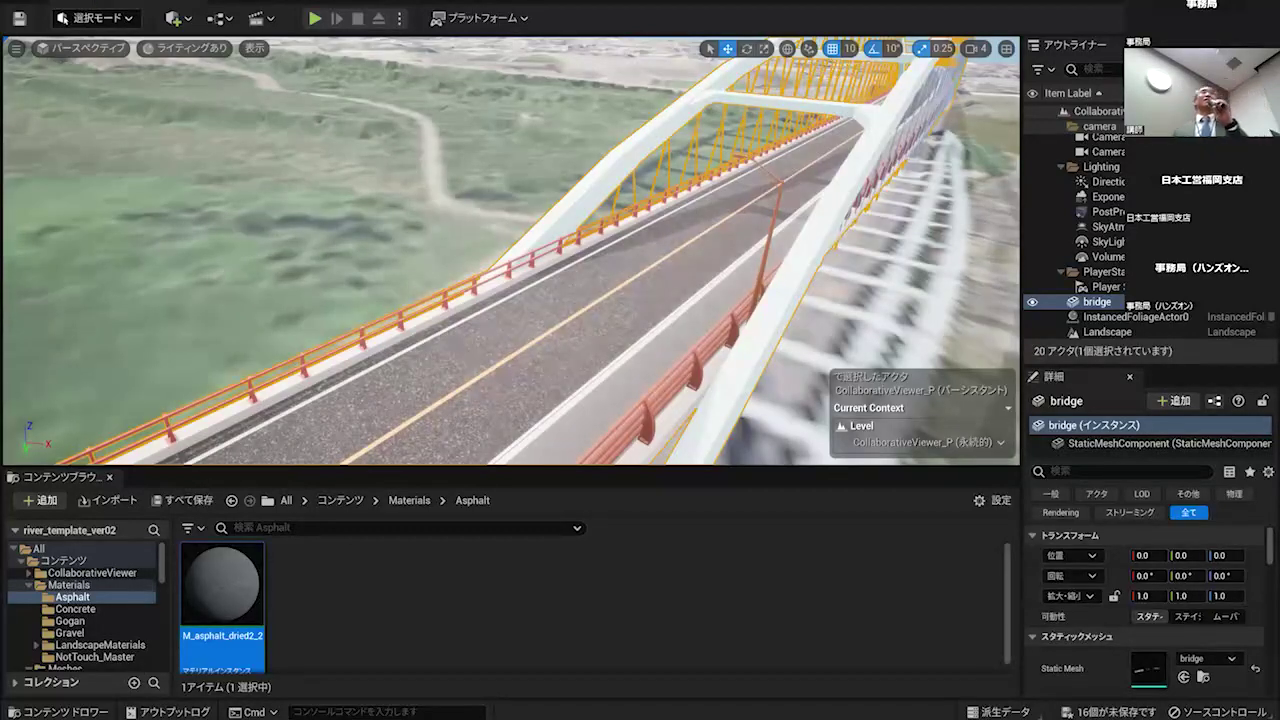
click(90, 4)
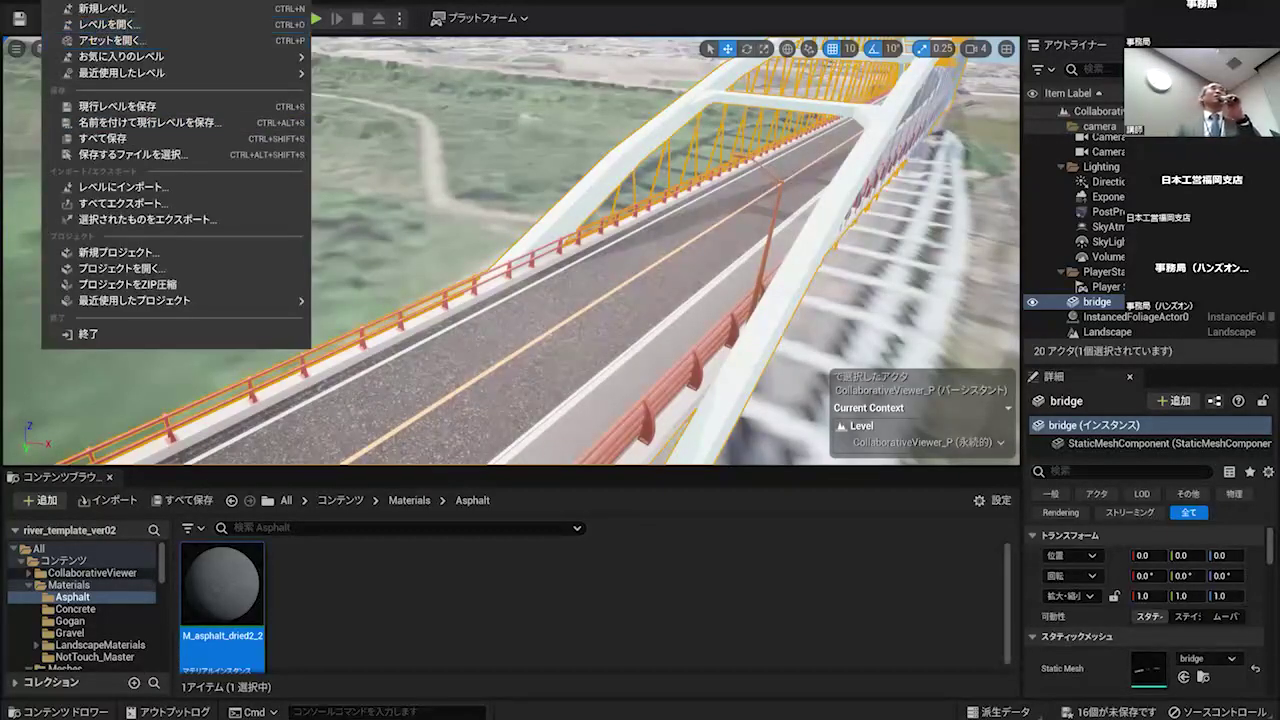
click(102, 139)
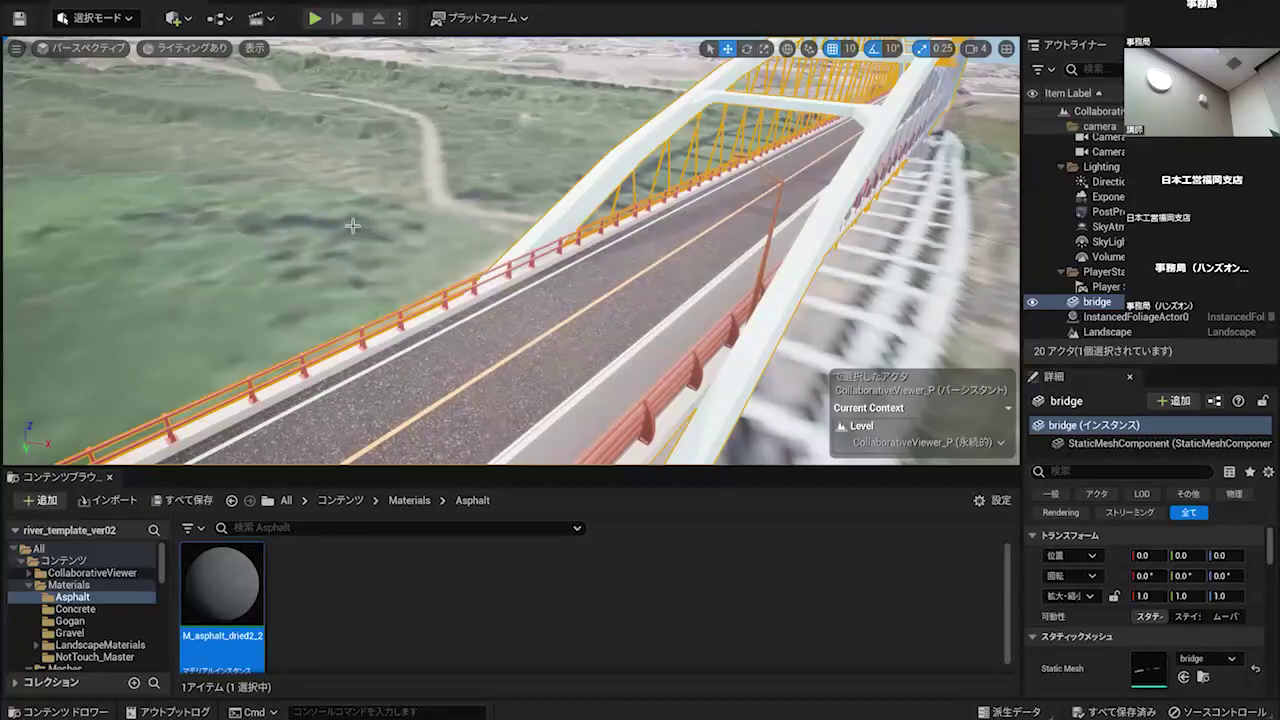
- Switch the editor to Landscape mode and activate the landscape spline tool
right_drag(352, 226, 305, 251)
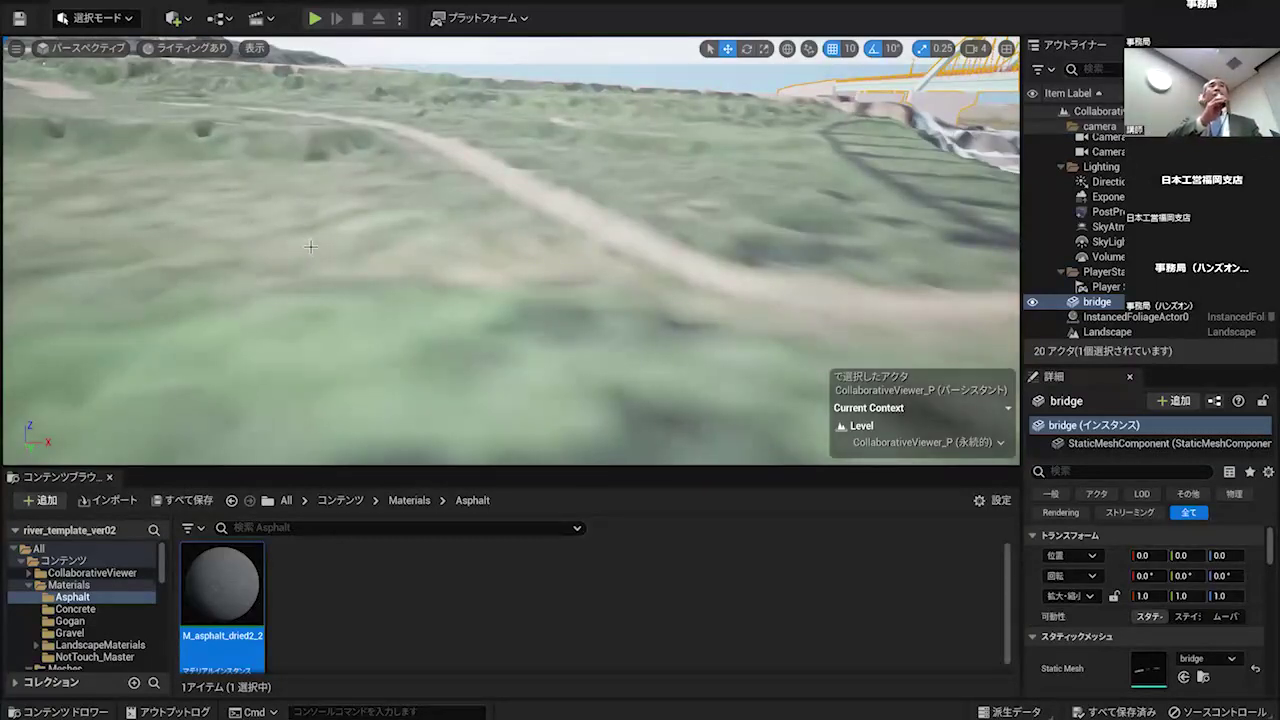
click(118, 28)
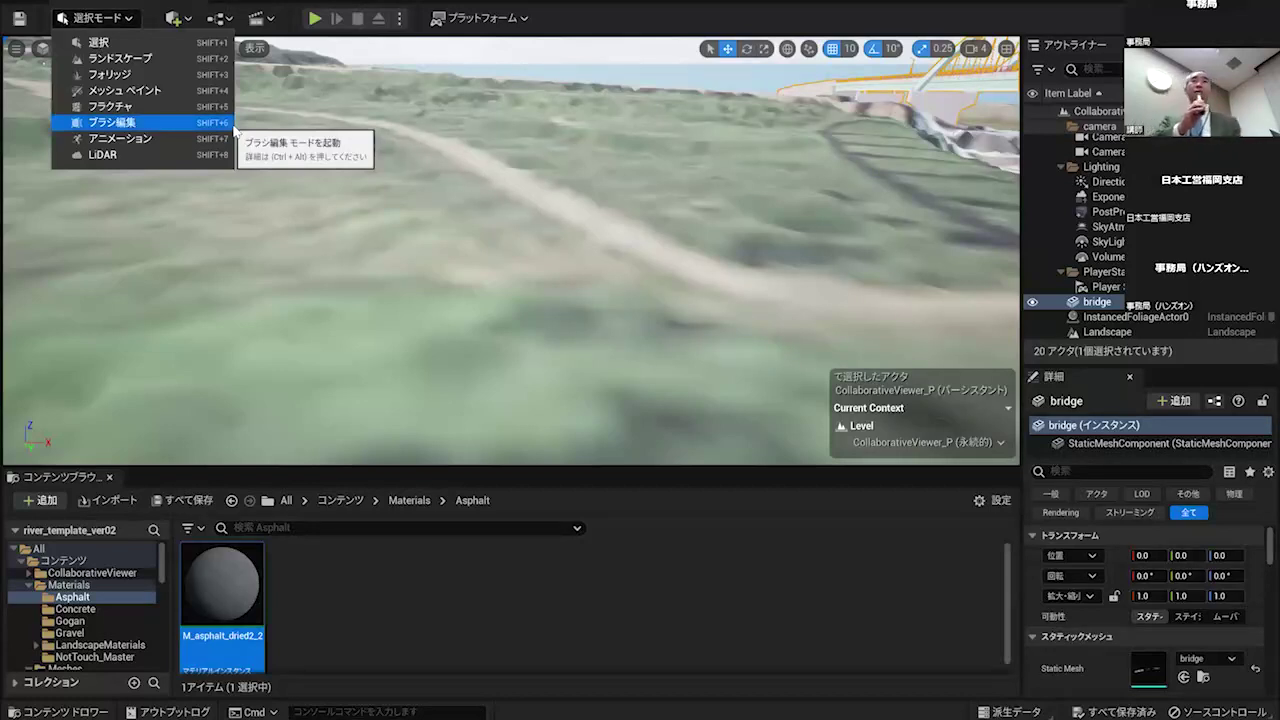
click(96, 60)
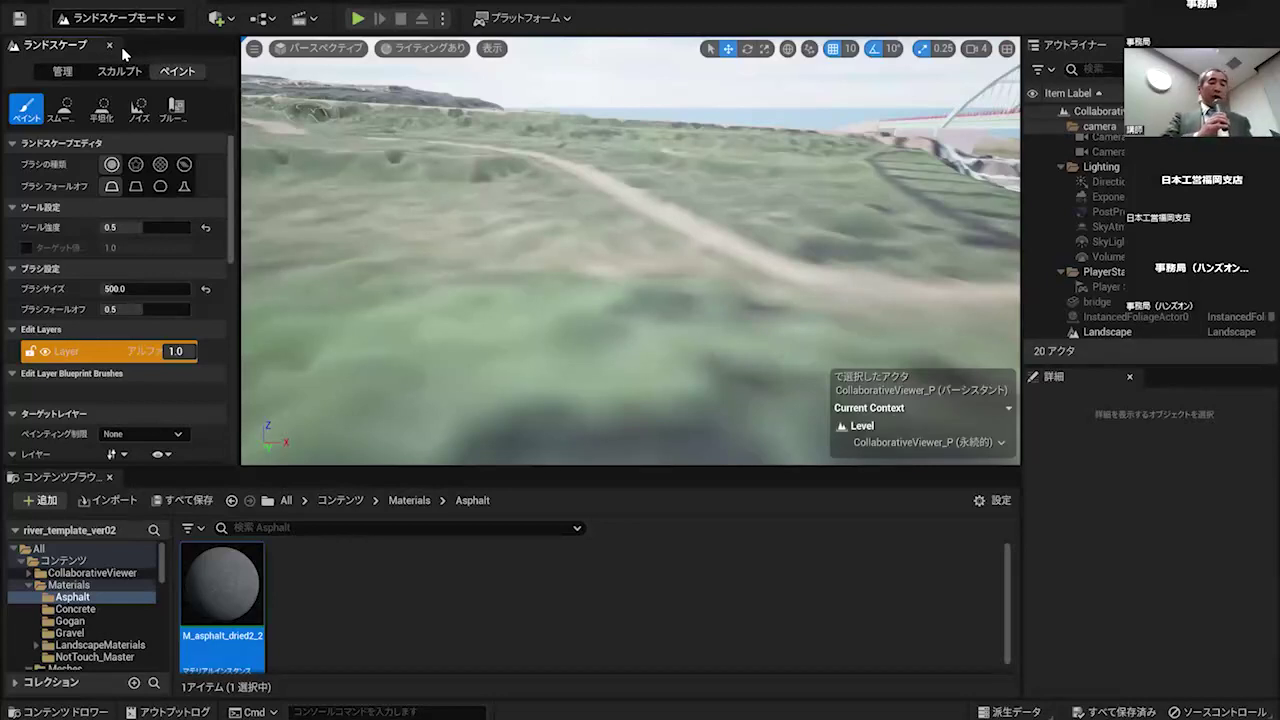
click(75, 70)
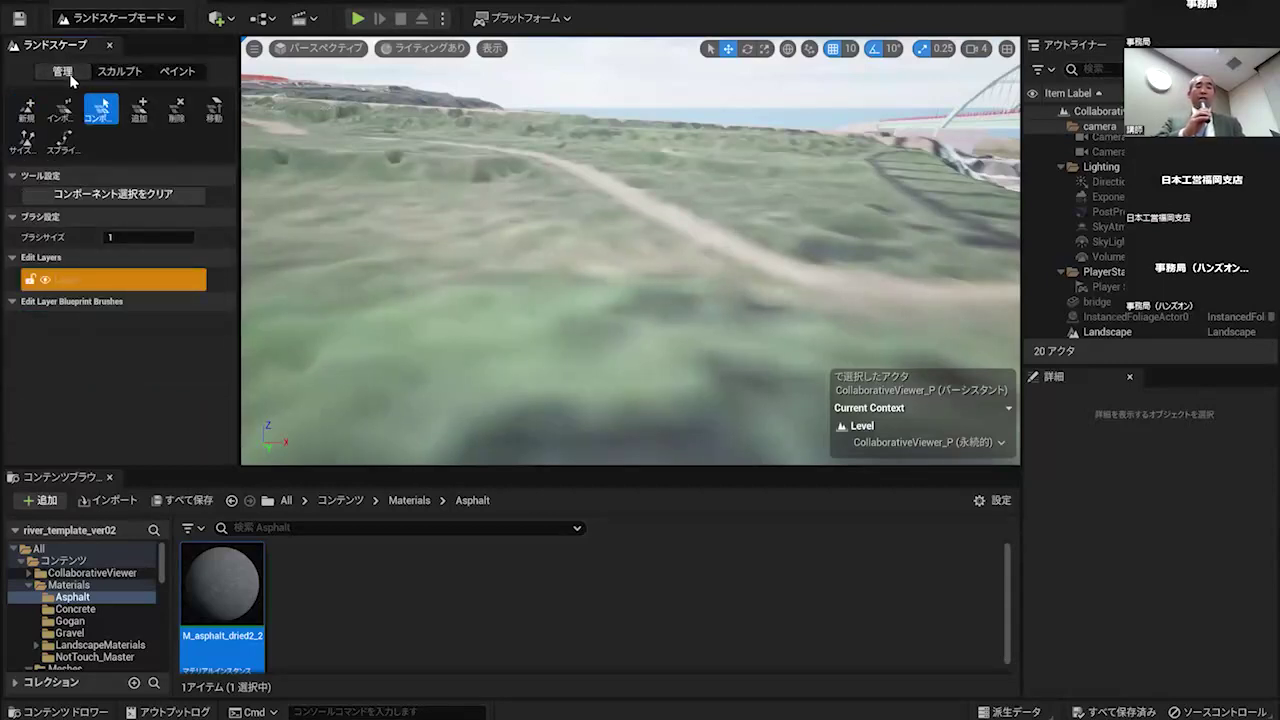
click(65, 143)
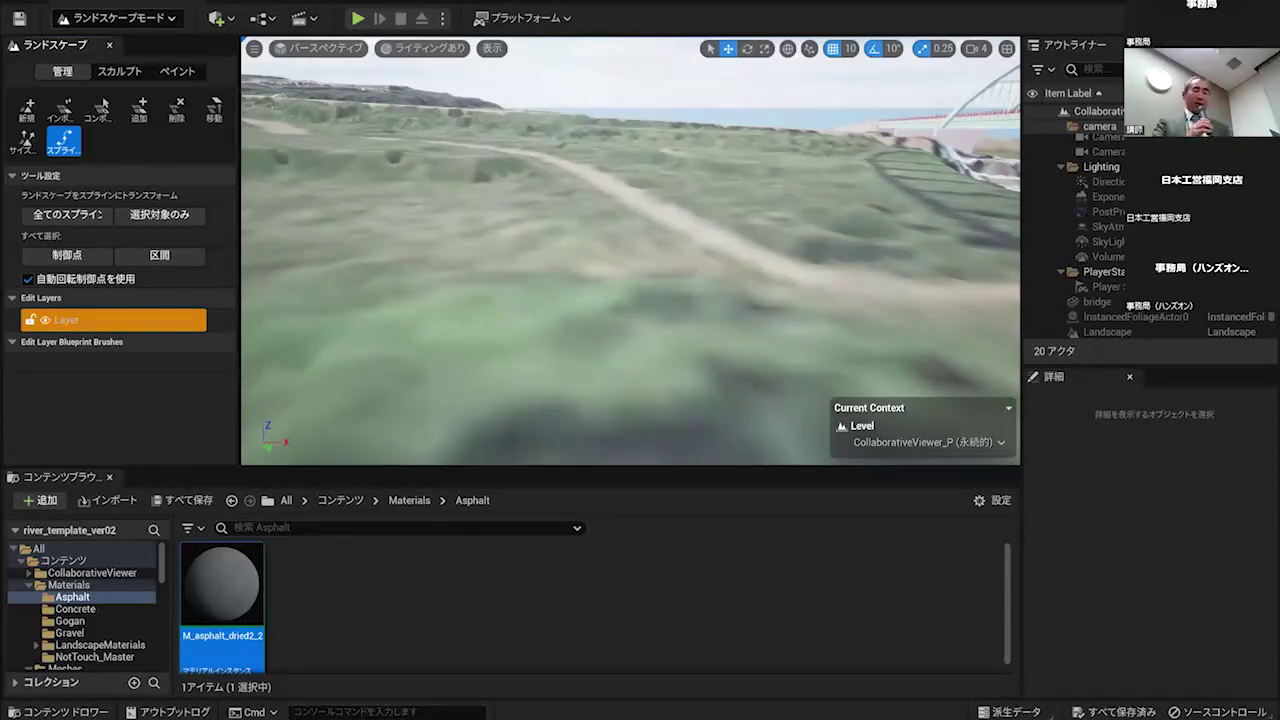
right_drag(526, 212, 540, 166)
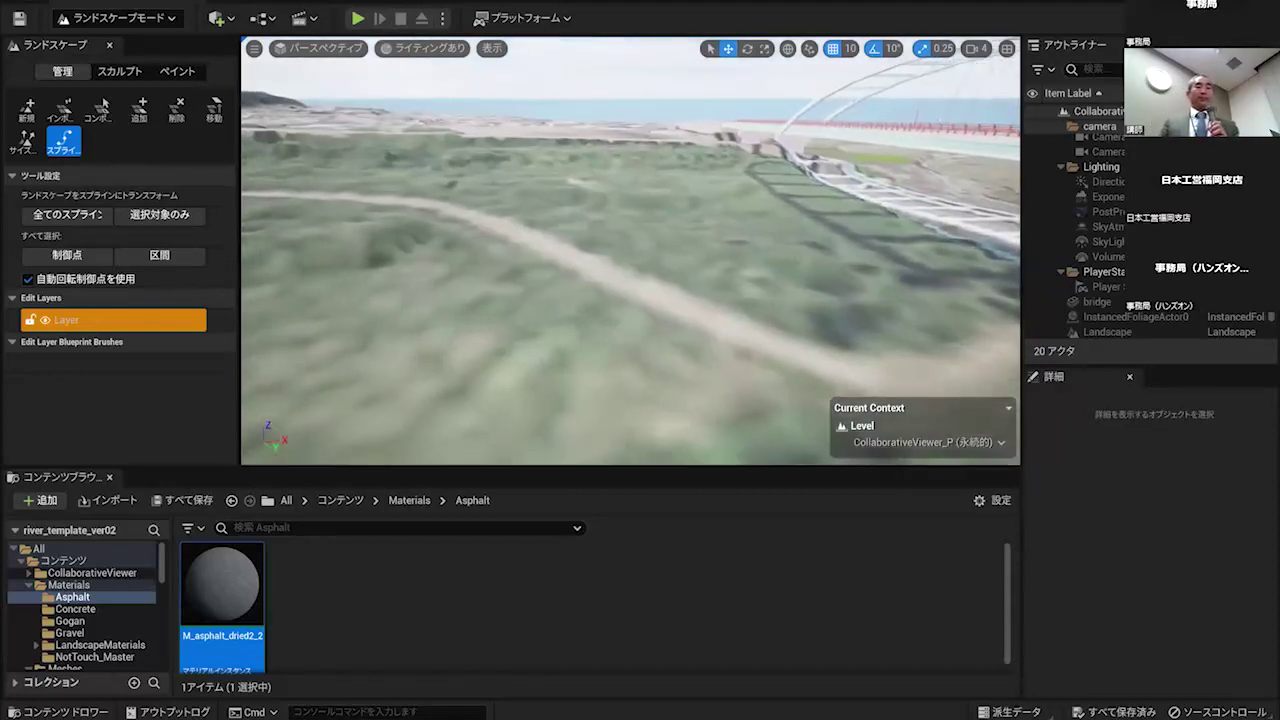
- Lay out a landscape spline of six control points along the dirt path, curving at the end toward the bridge
right_drag(389, 184, 389, 184)
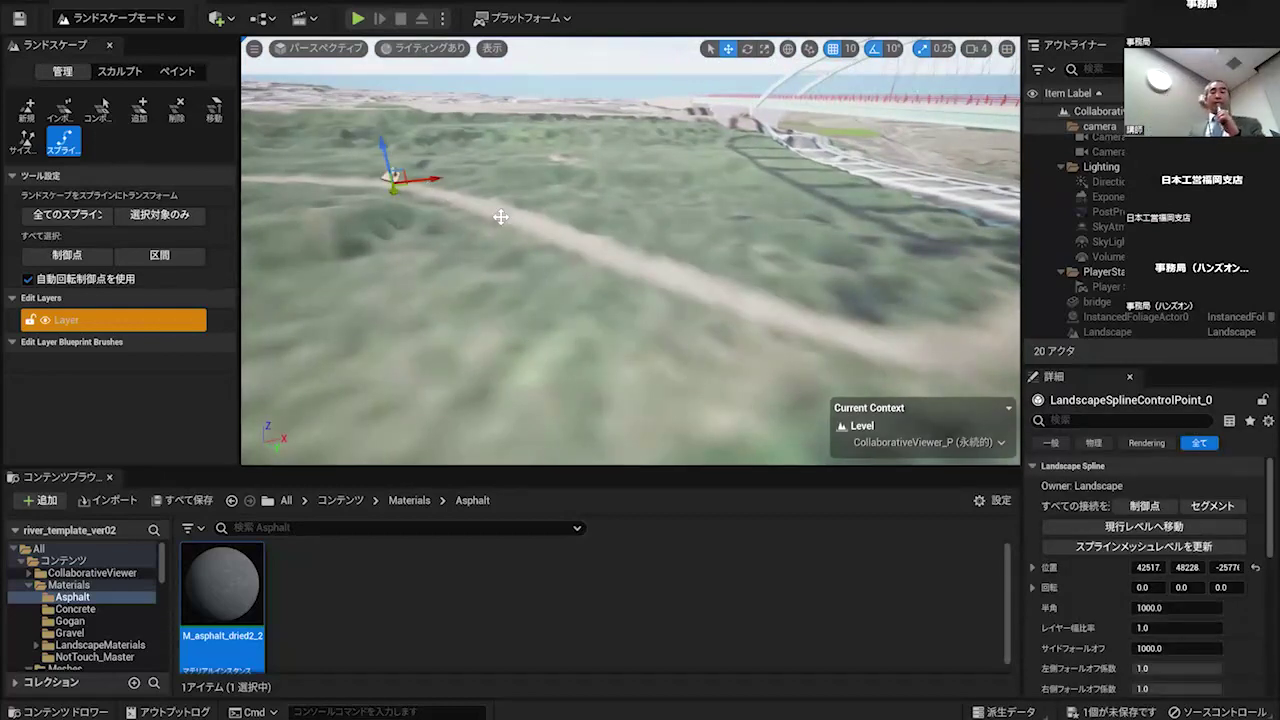
ctrl+click(500, 214)
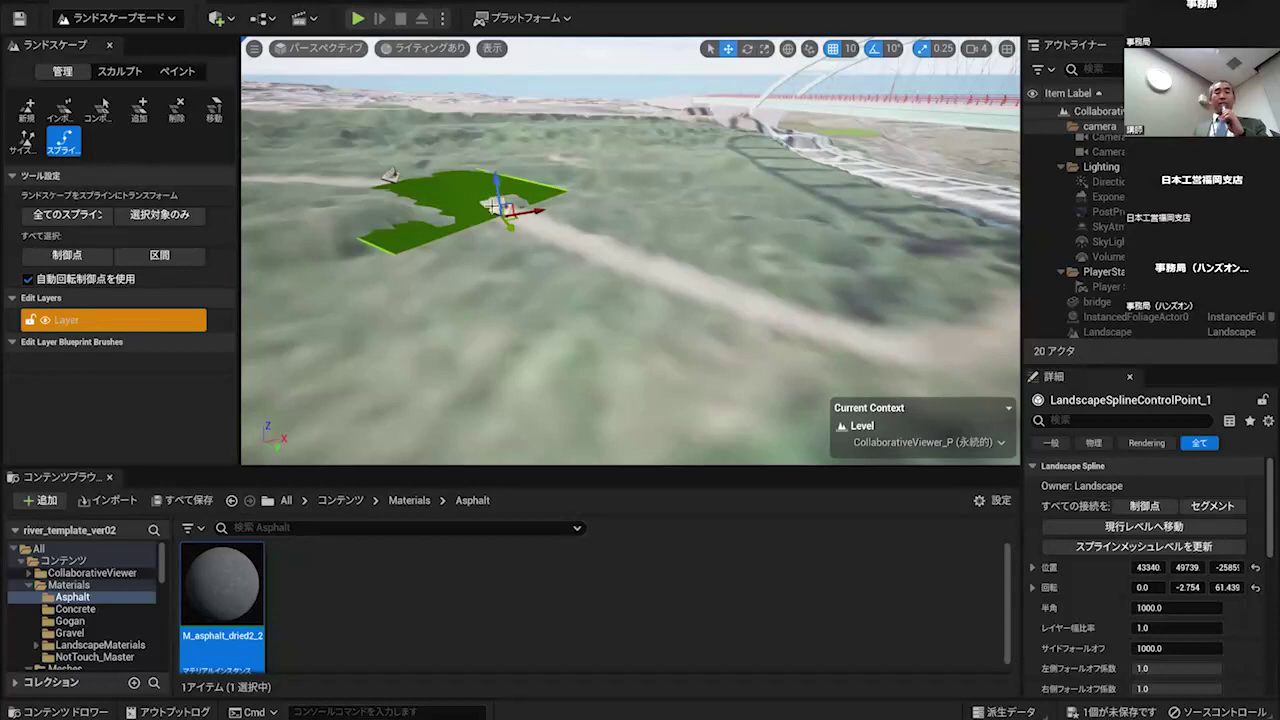
ctrl+click(627, 258)
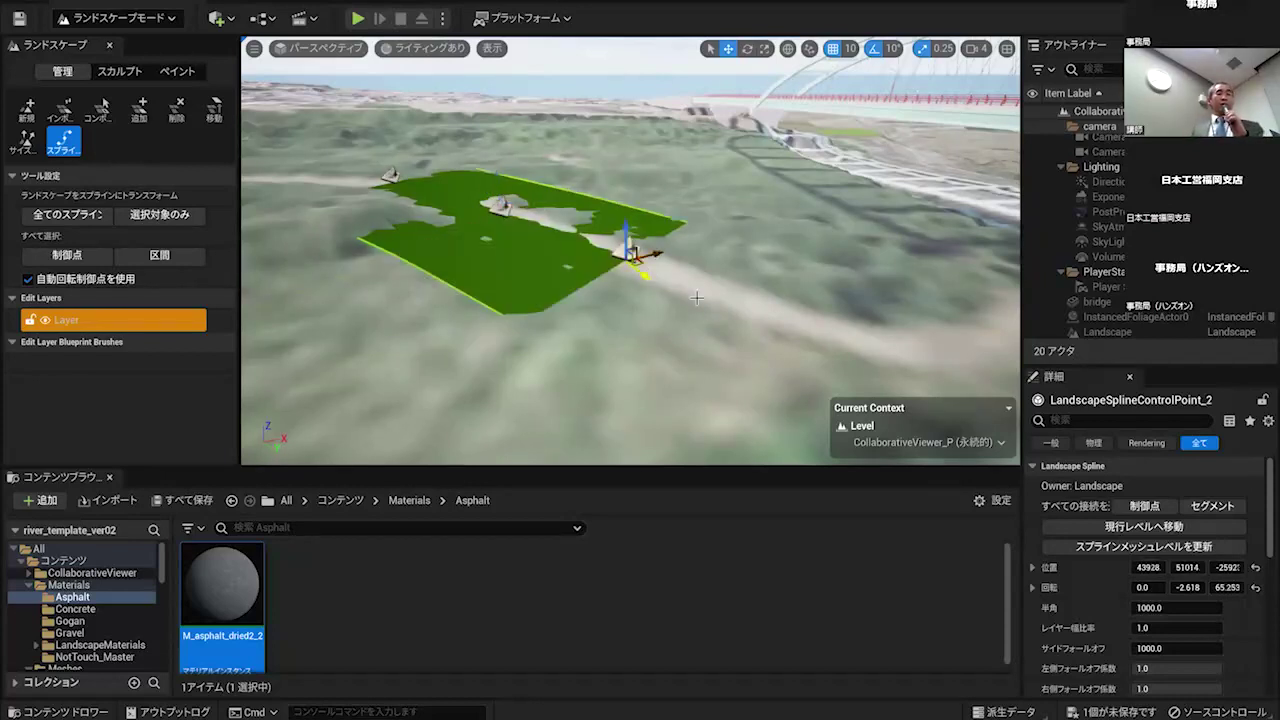
ctrl+click(763, 309)
ctrl+click(938, 330)
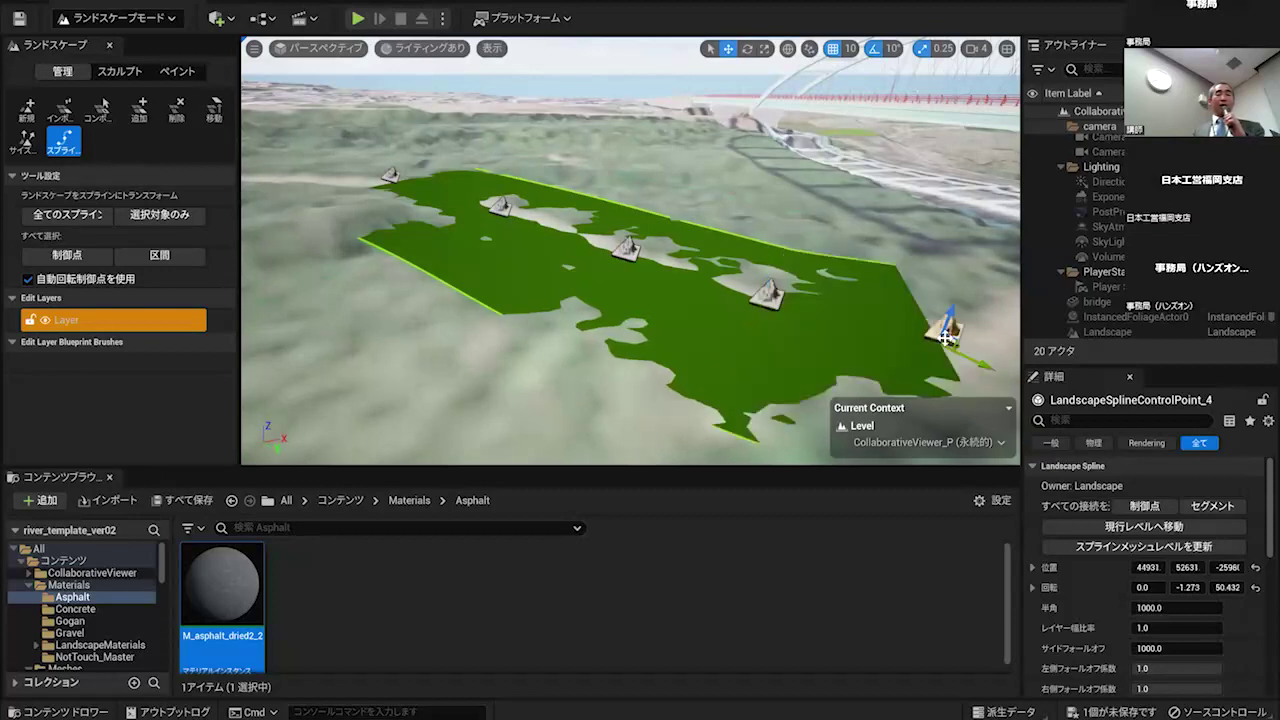
ctrl+click(1015, 297)
right_drag(975, 280, 940, 236)
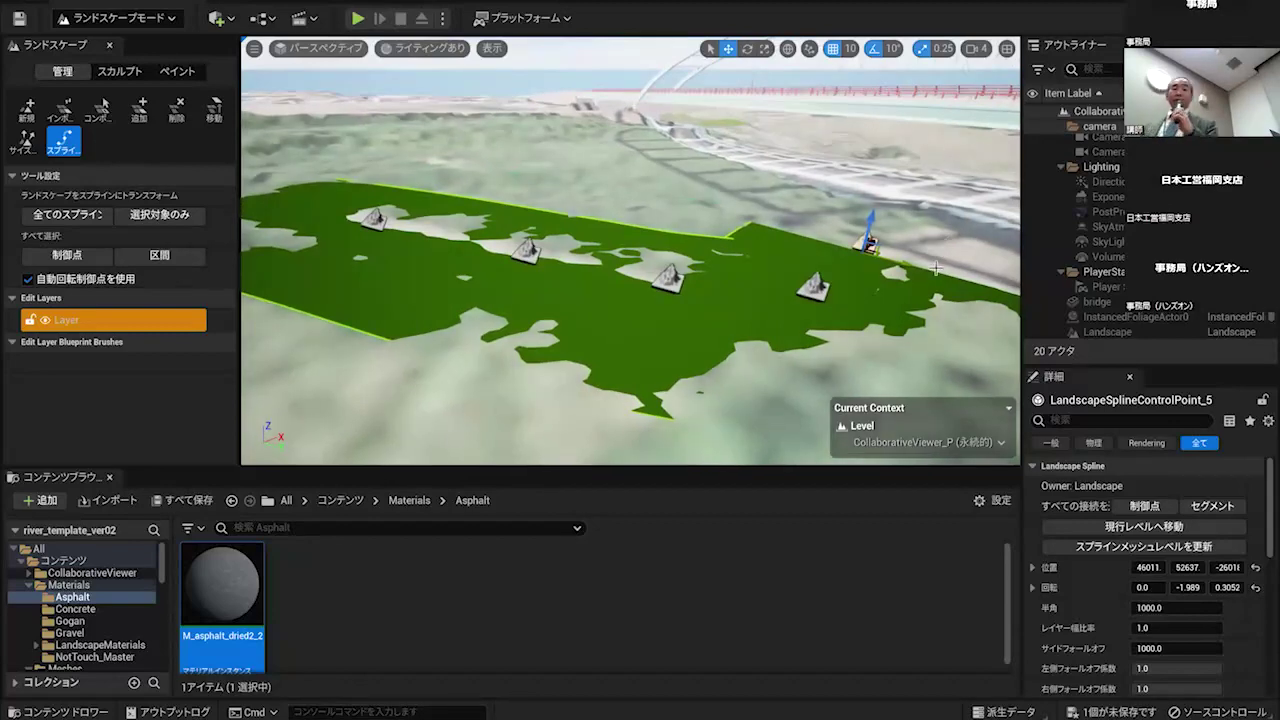
right_drag(715, 278, 640, 266)
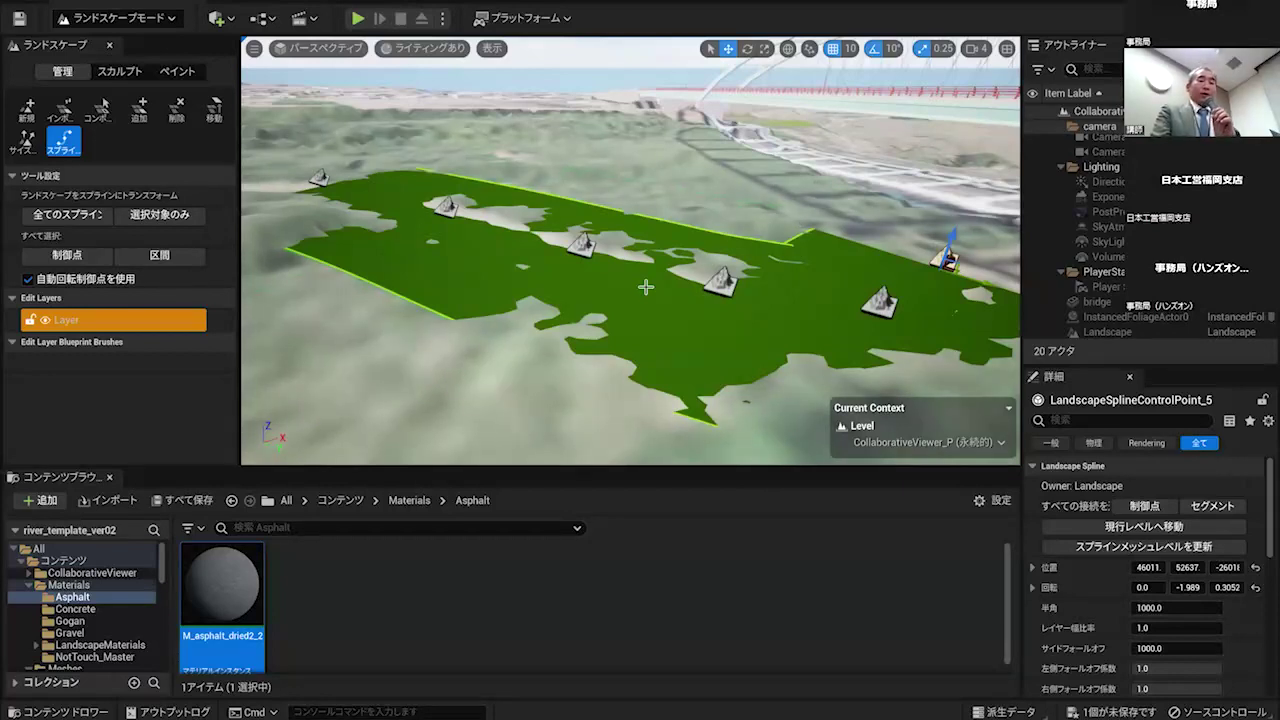
- Examine the landscape spline settings of individual control points and of all six control points together
click(722, 282)
click(945, 258)
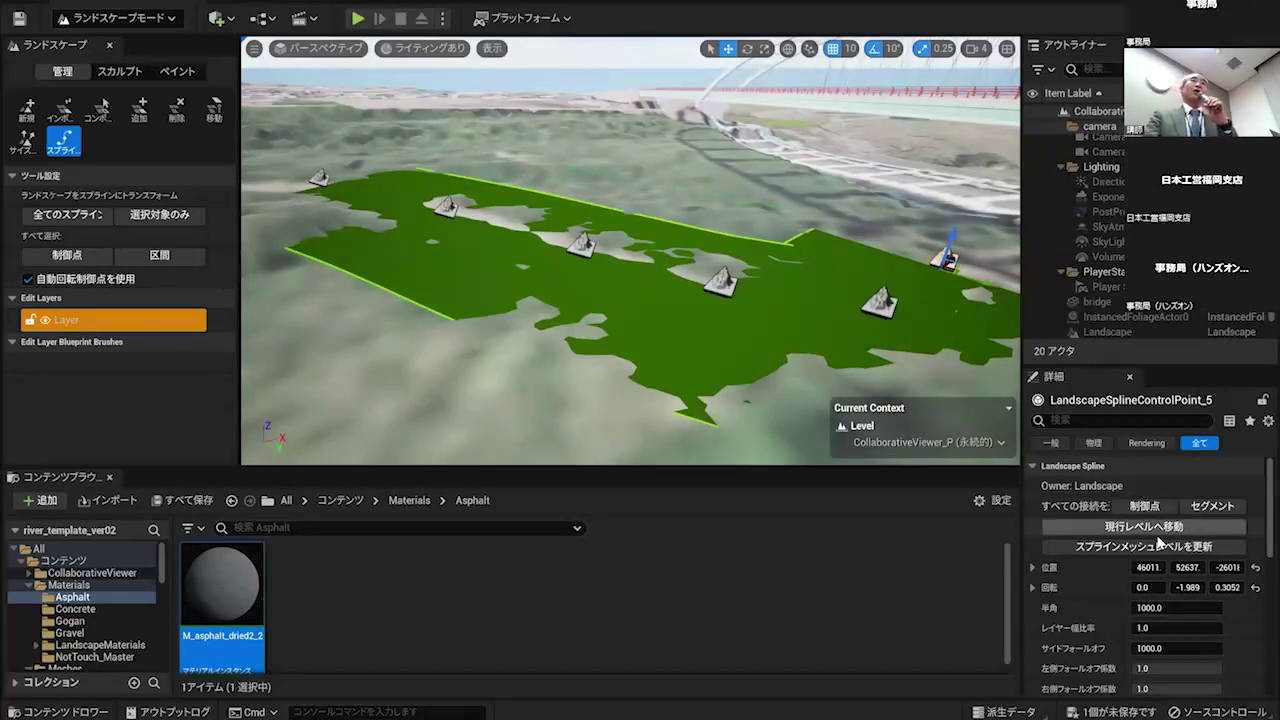
click(440, 211)
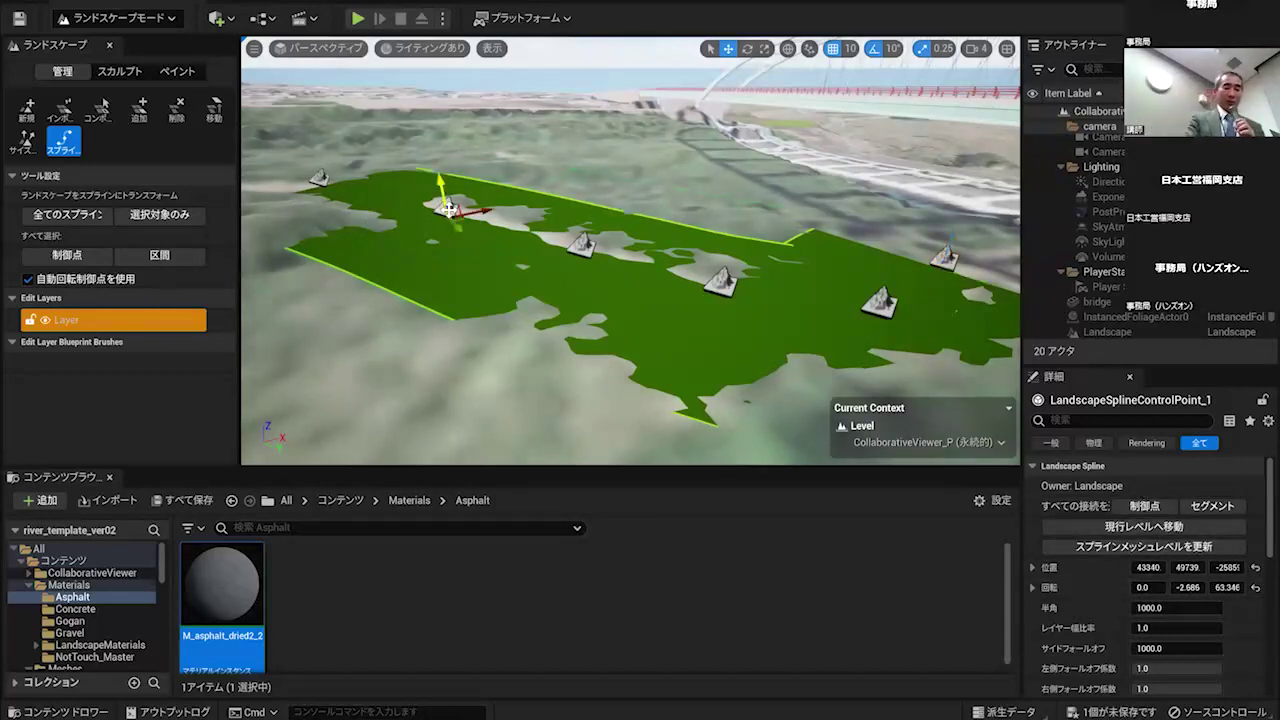
click(584, 245)
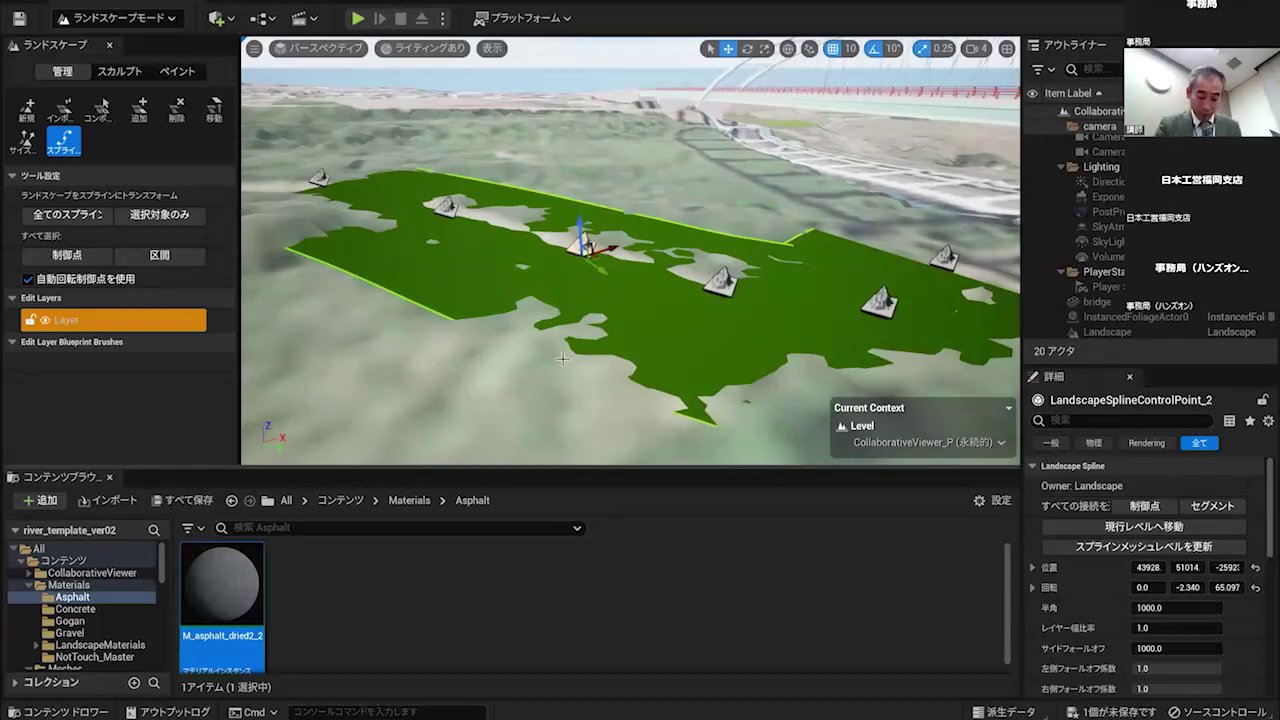
scroll(1211, 556, down, 1)
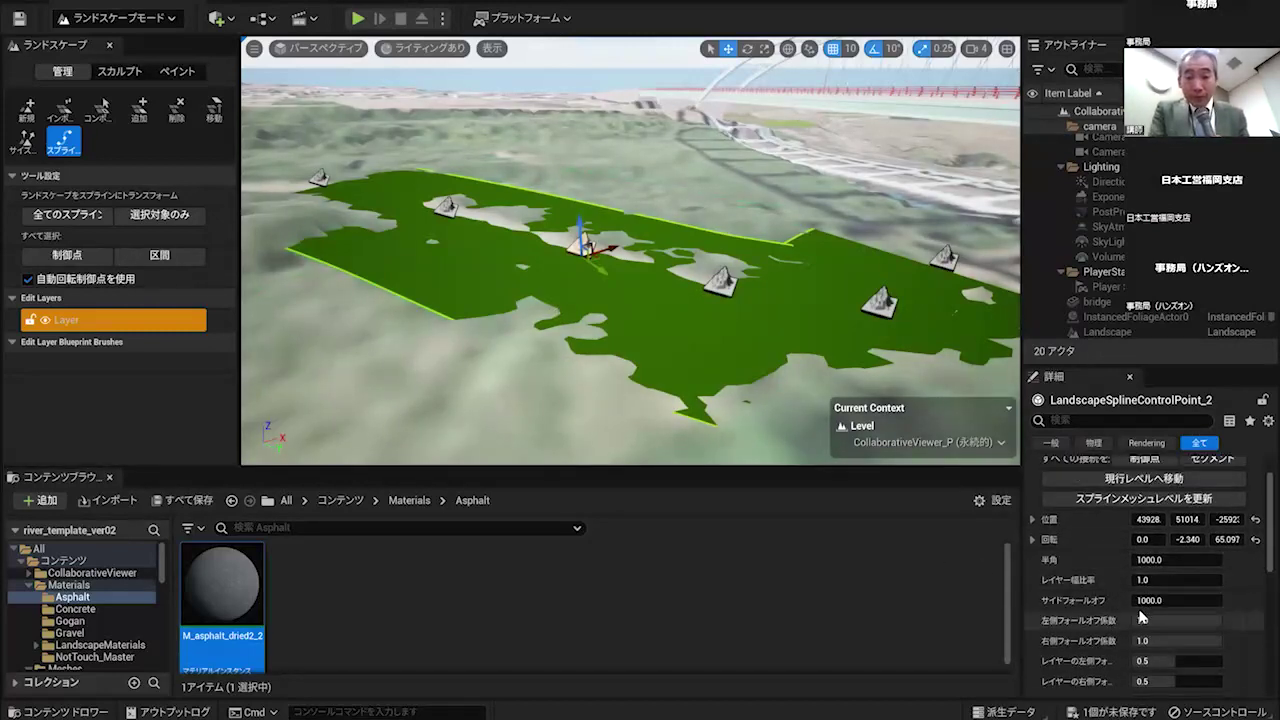
scroll(1153, 604, up, 1)
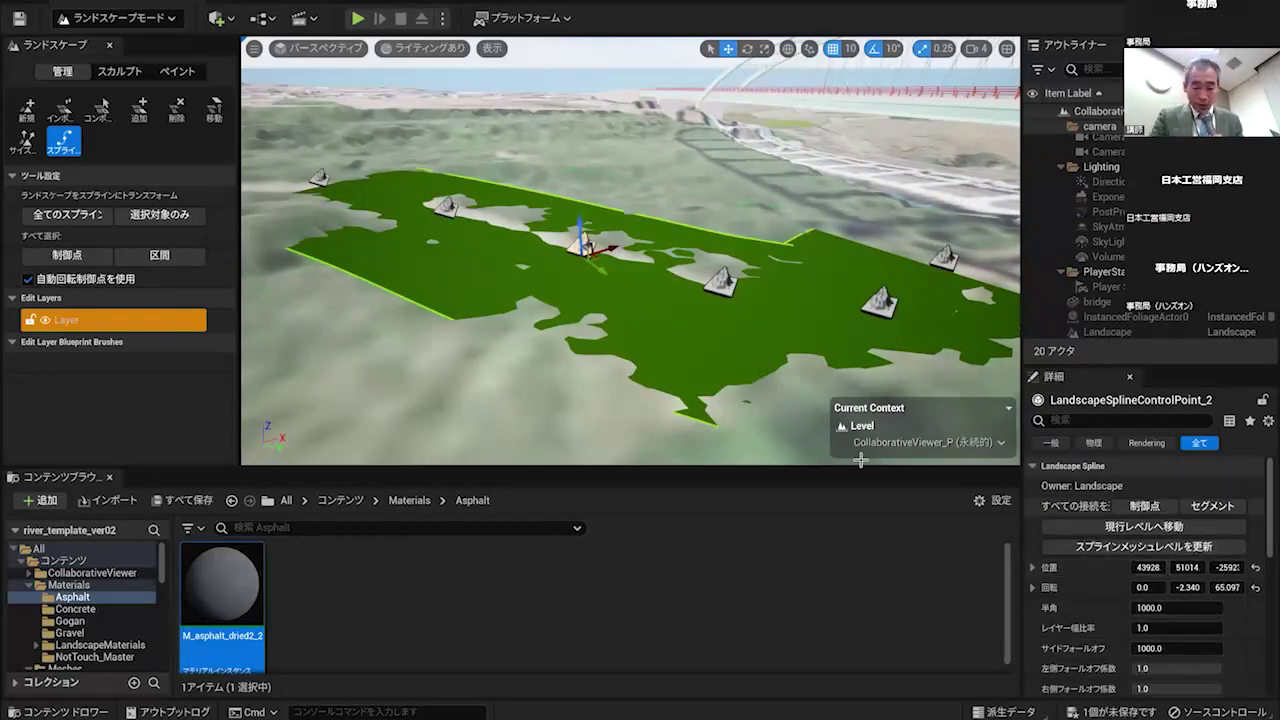
click(1136, 507)
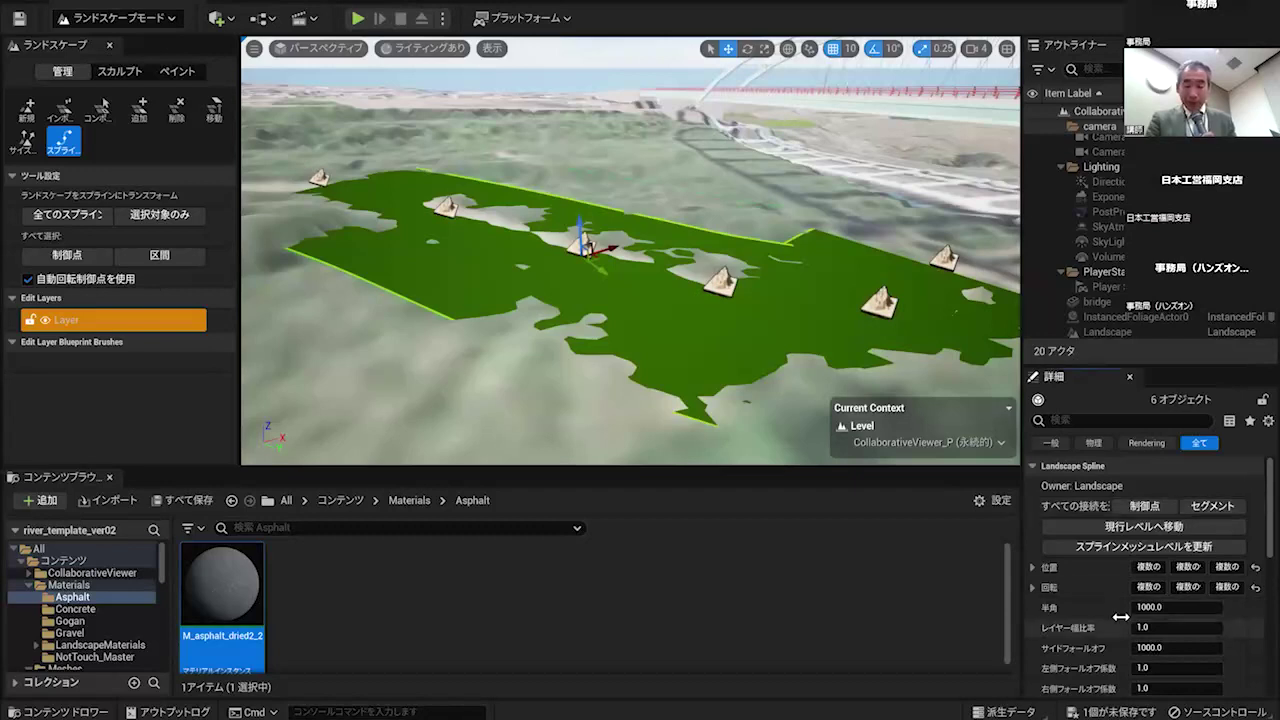
scroll(1137, 604, down, 1)
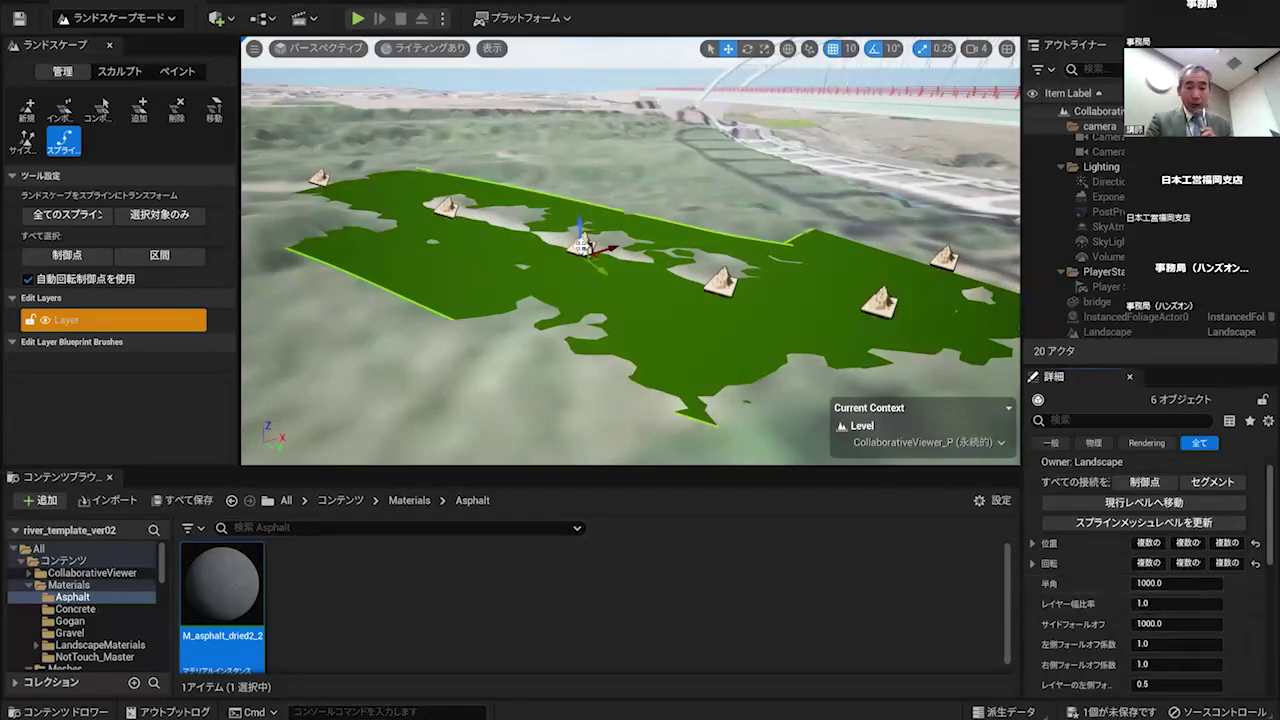
- Set the half-width (半角) of the third spline control point to 500
click(582, 246)
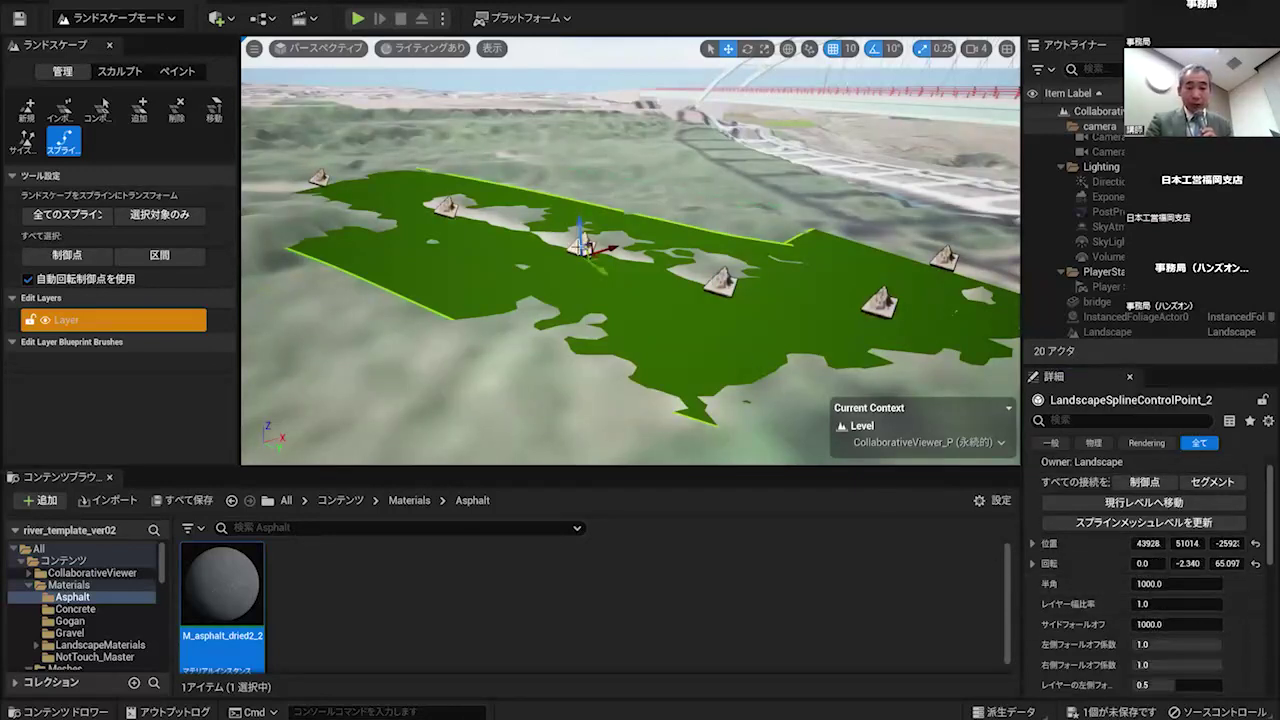
click(1182, 589)
text(50)
key(Return)
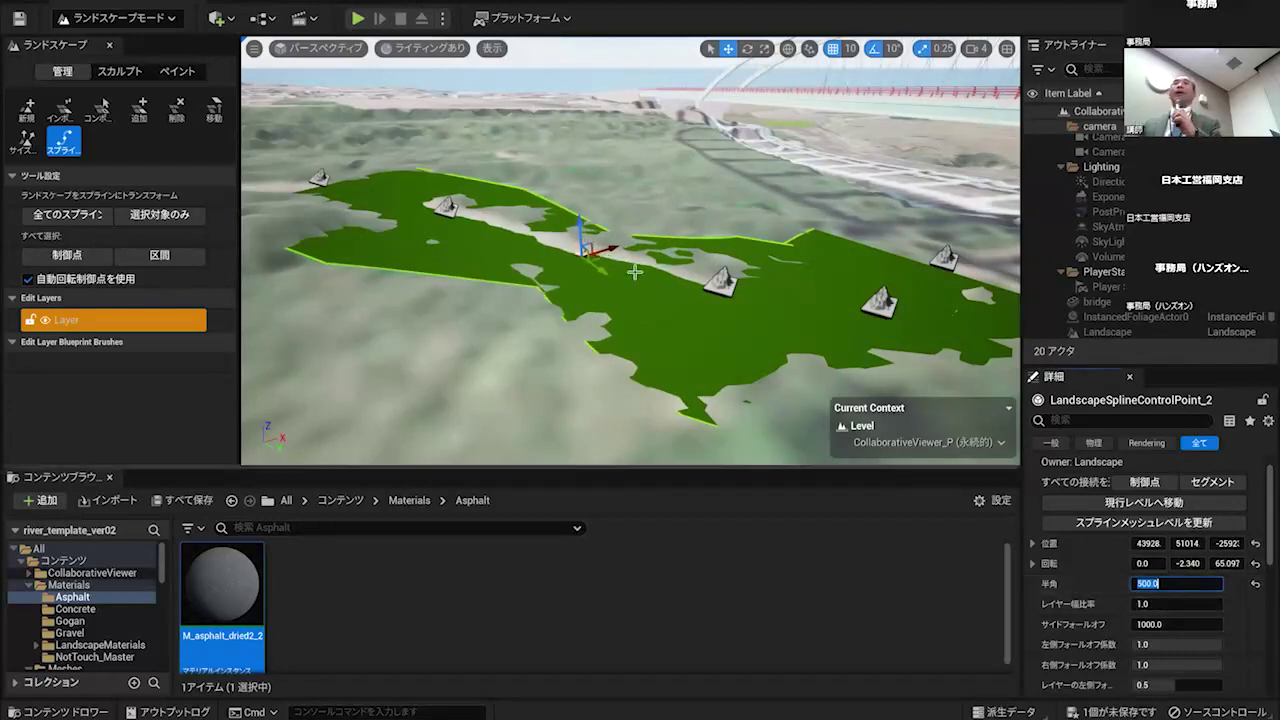
- Raise the second, third, fourth and fifth spline control points slightly above the terrain
click(722, 282)
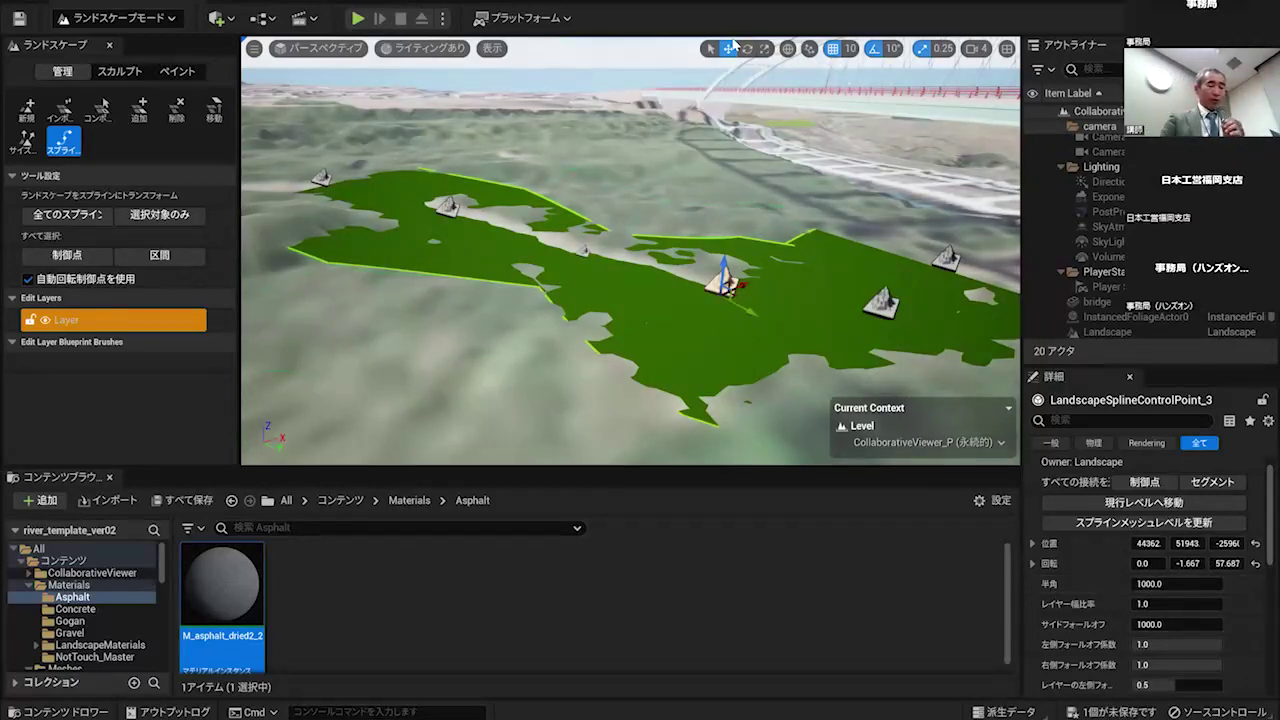
click(586, 246)
drag(583, 235, 581, 224)
click(447, 203)
drag(443, 196, 441, 190)
click(722, 282)
drag(724, 266, 724, 259)
click(884, 290)
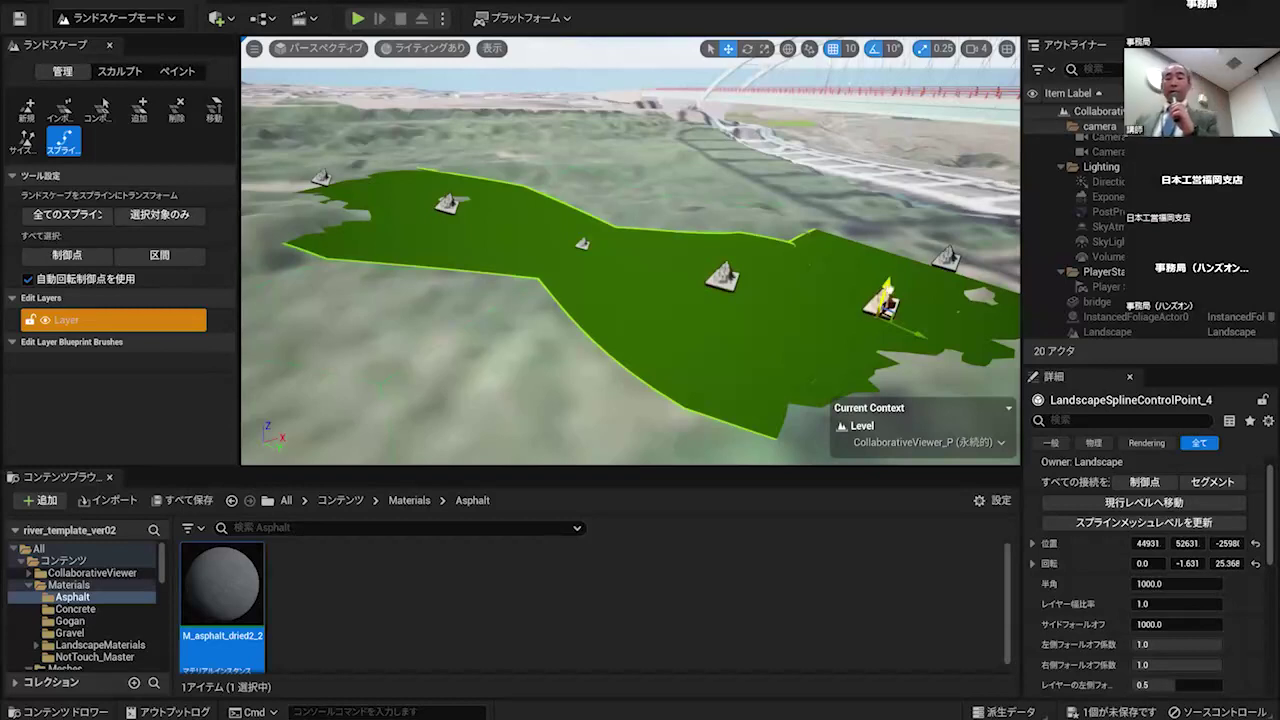
- Select all connected control points of the spline and set their half-width (半角) to 200
click(582, 244)
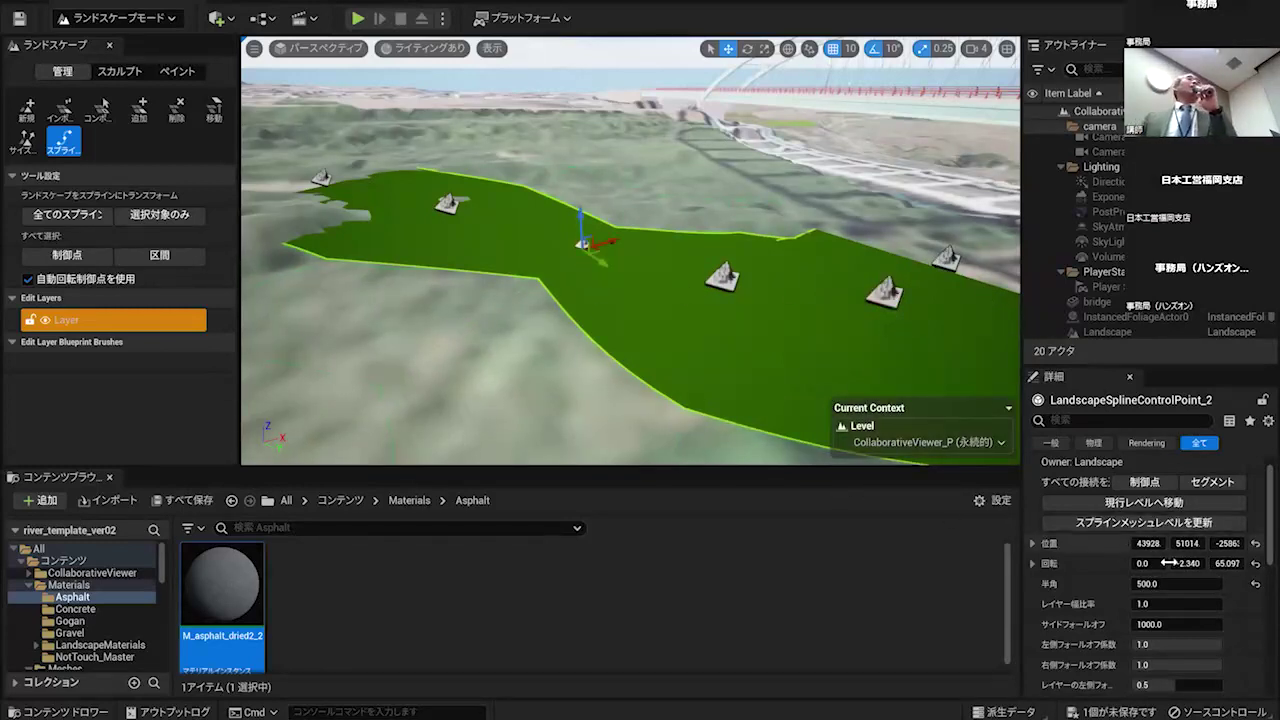
click(1143, 483)
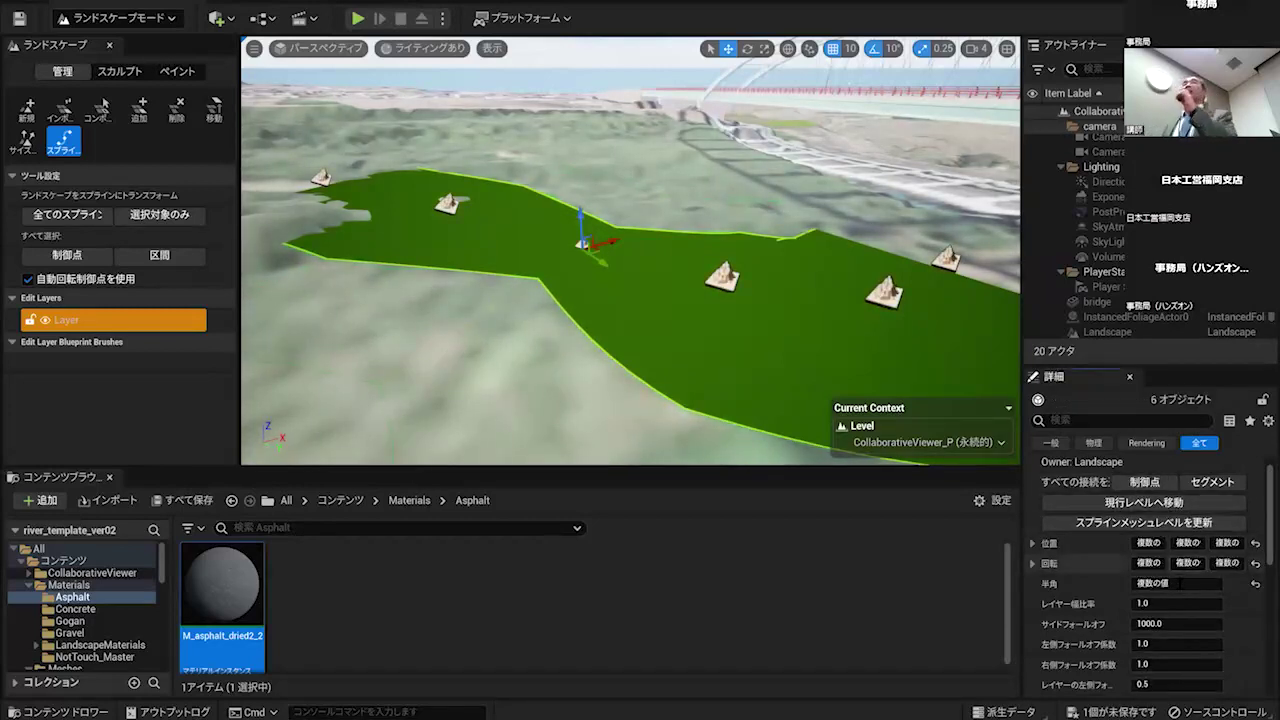
scroll(1180, 596, up, 1)
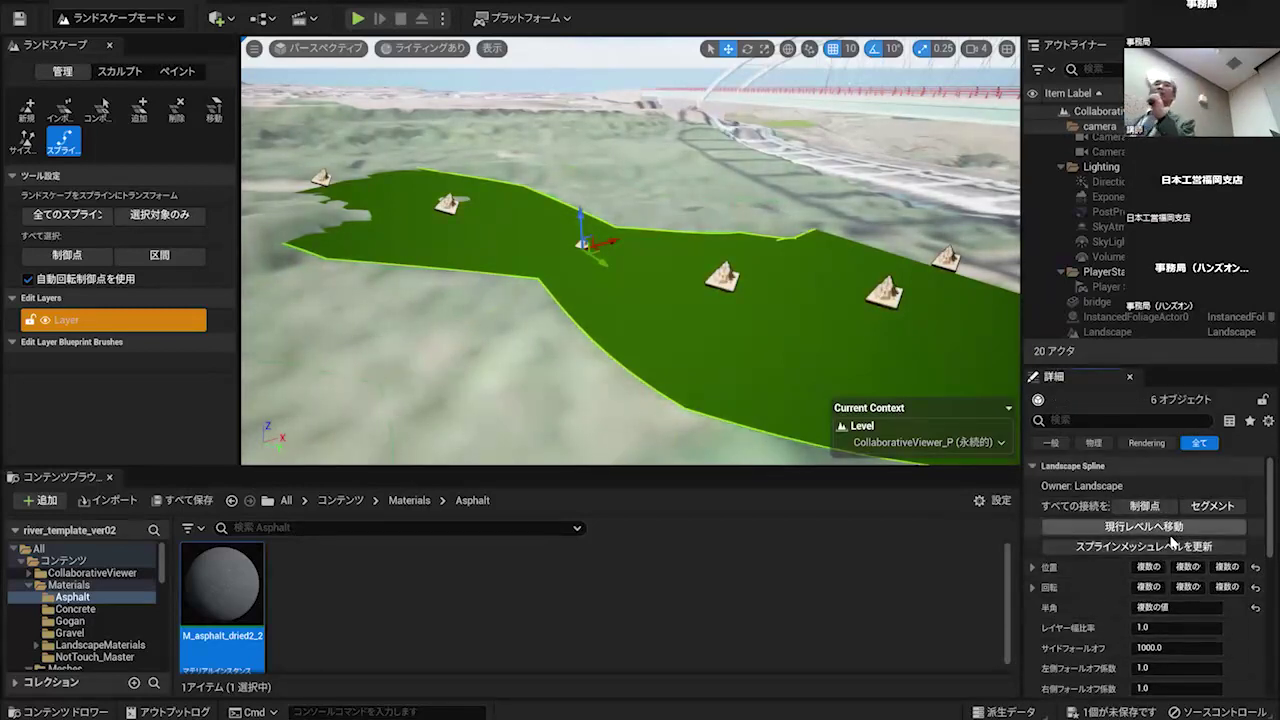
click(1170, 608)
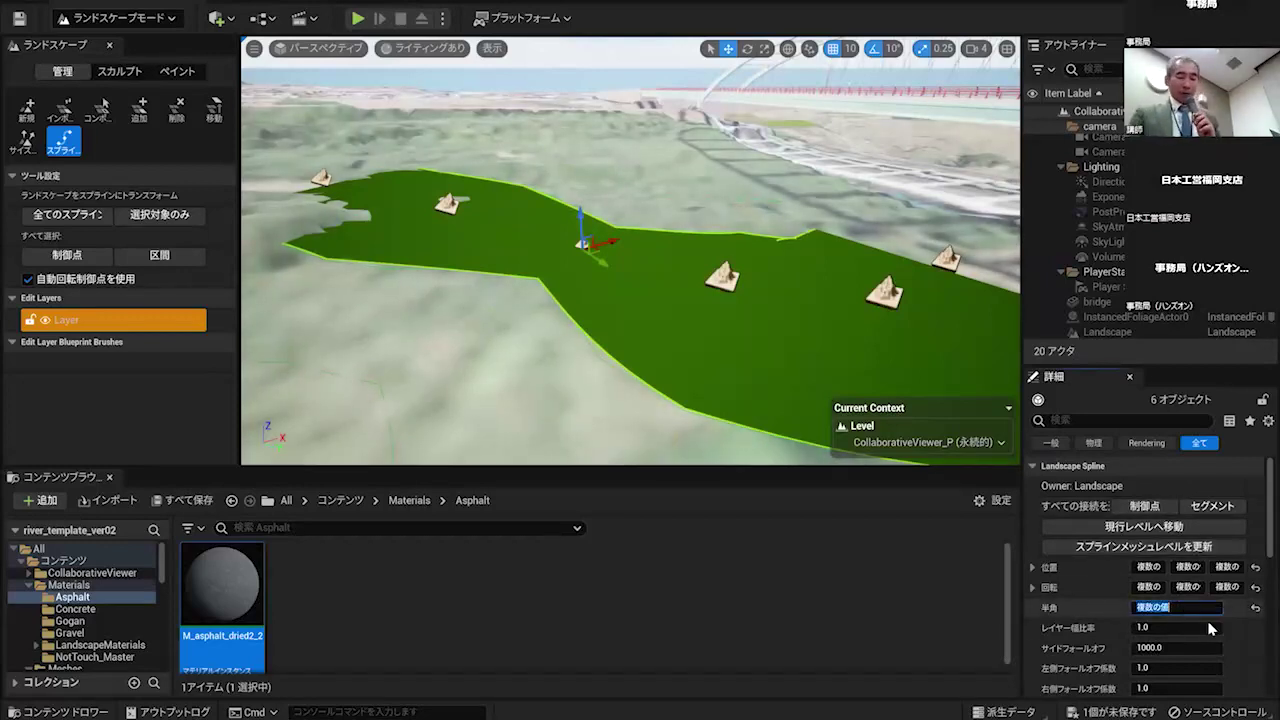
key(BackSpace)
text(220)
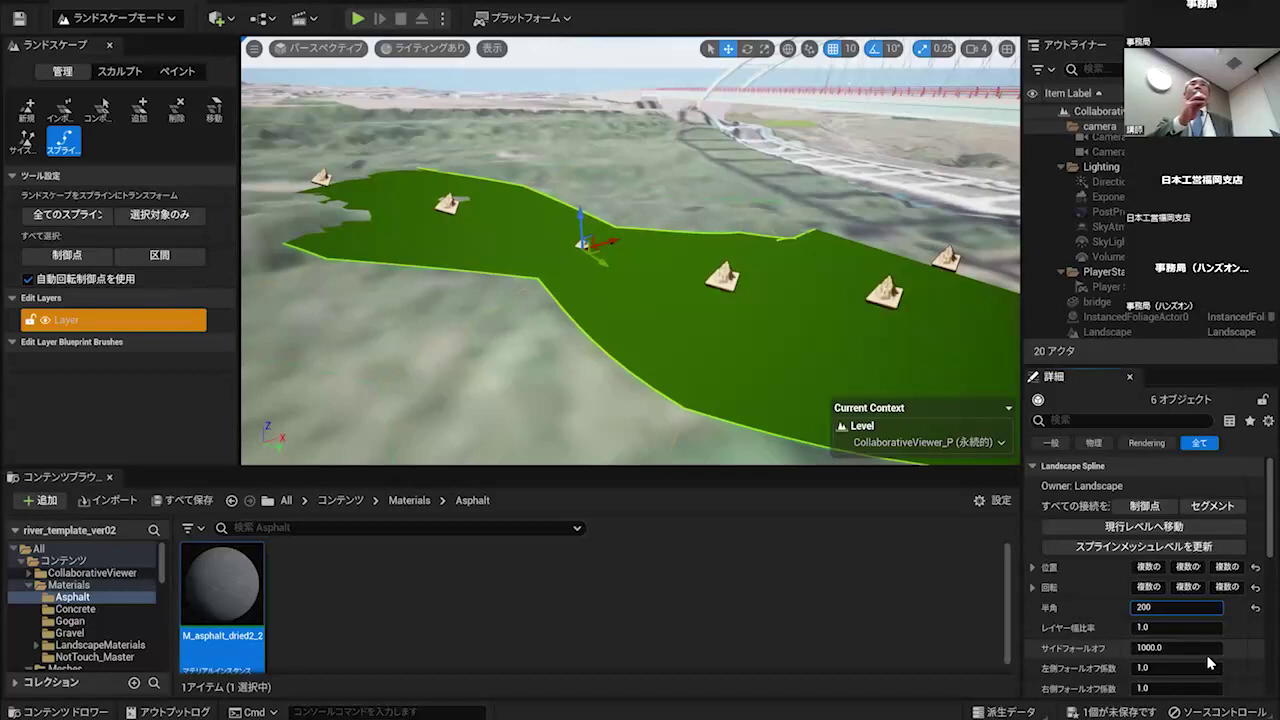
key(Return)
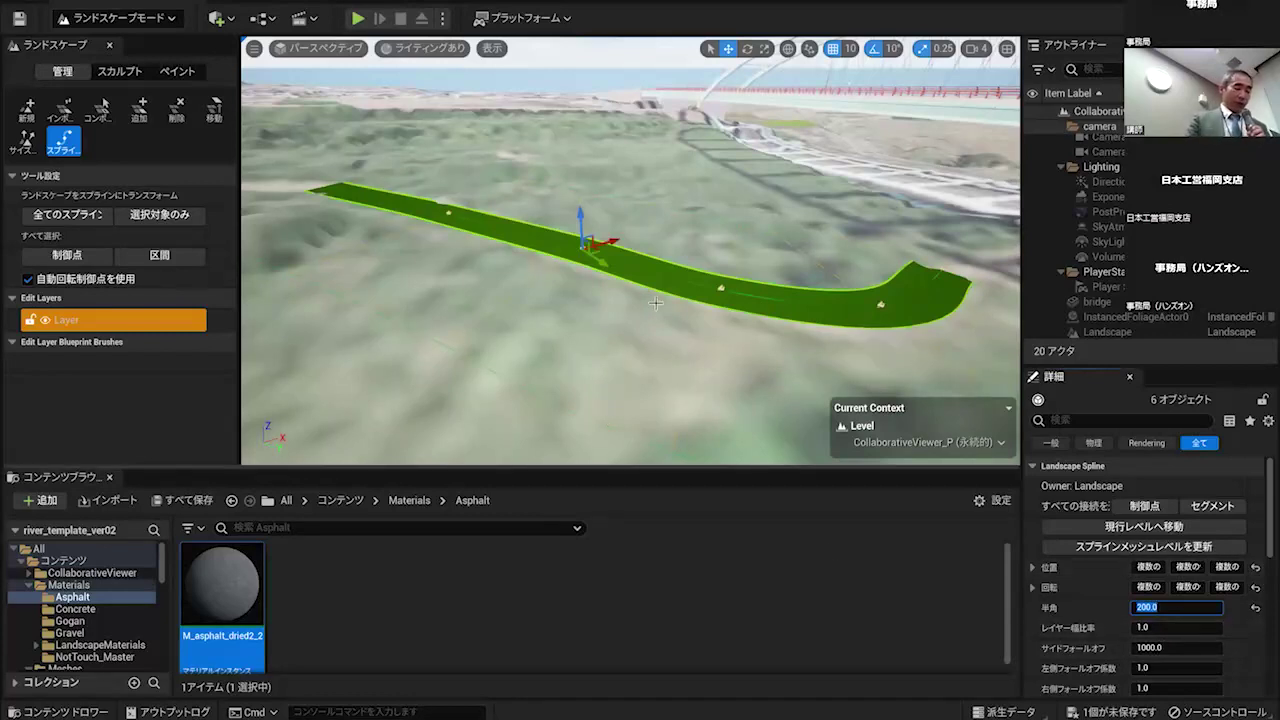
- Hide the move gizmo on the control points and select all connected segments of the spline
click(710, 48)
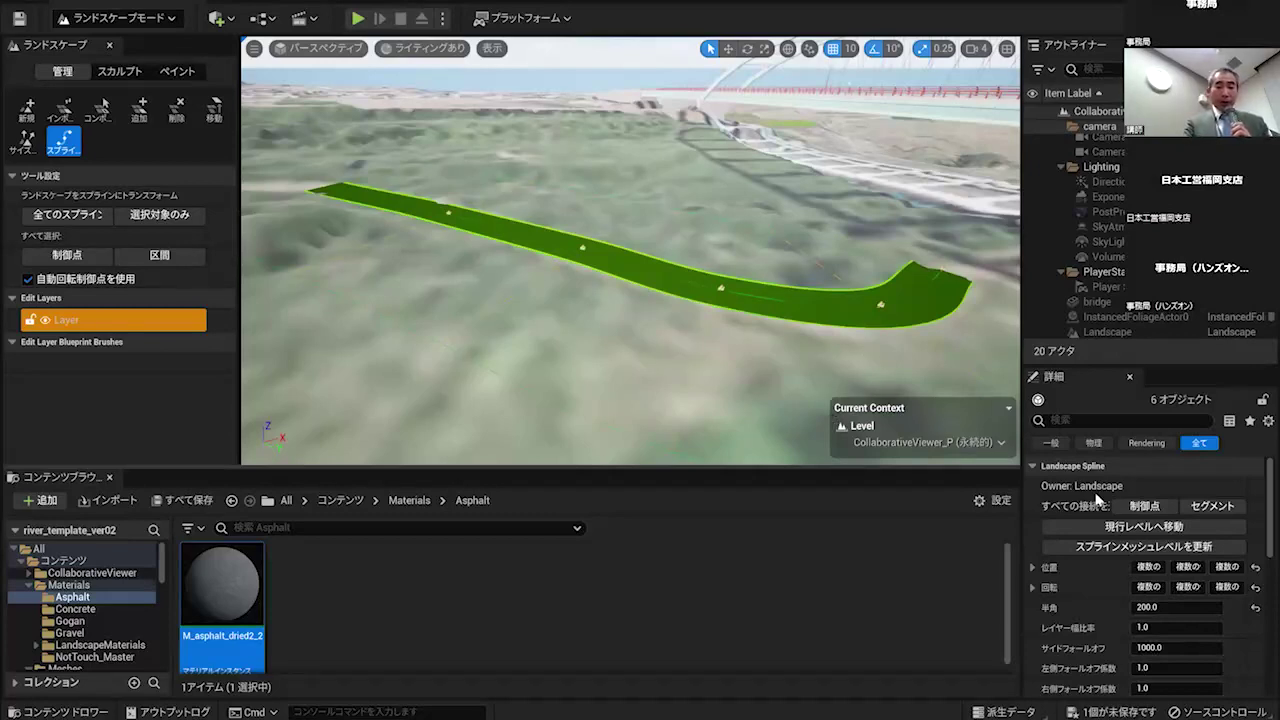
scroll(1136, 557, down, 2)
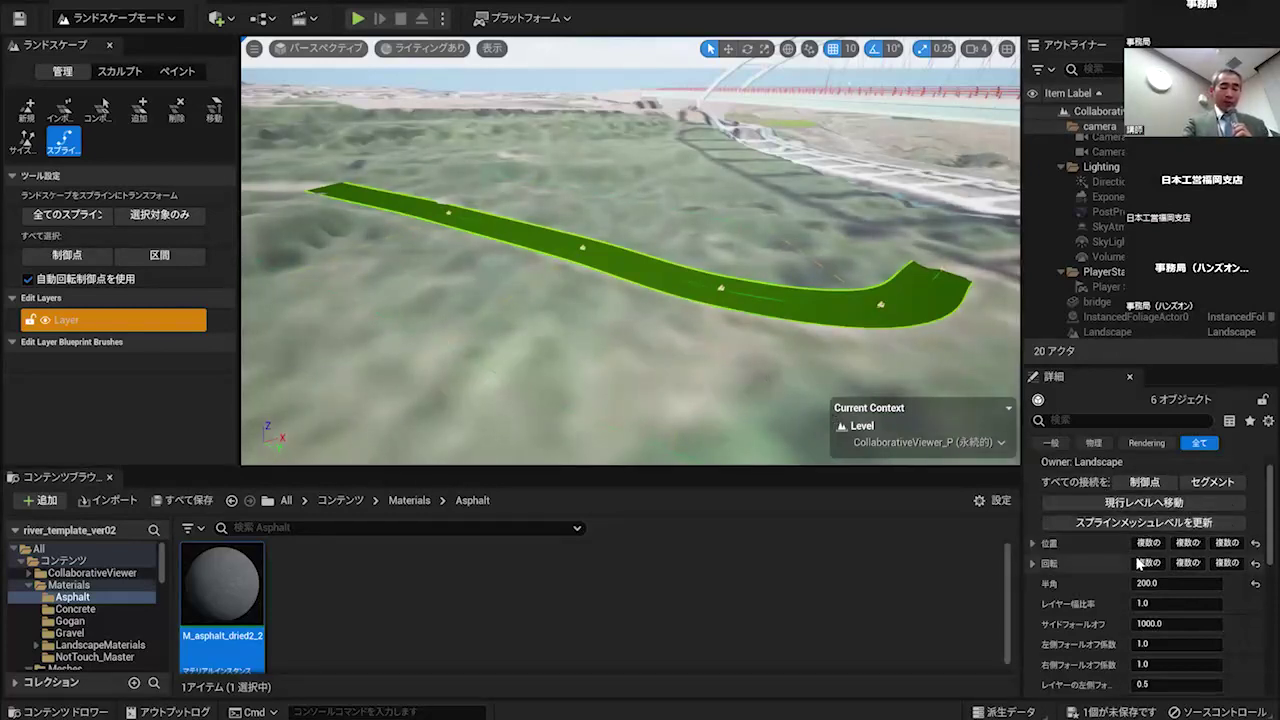
scroll(1130, 517, up, 2)
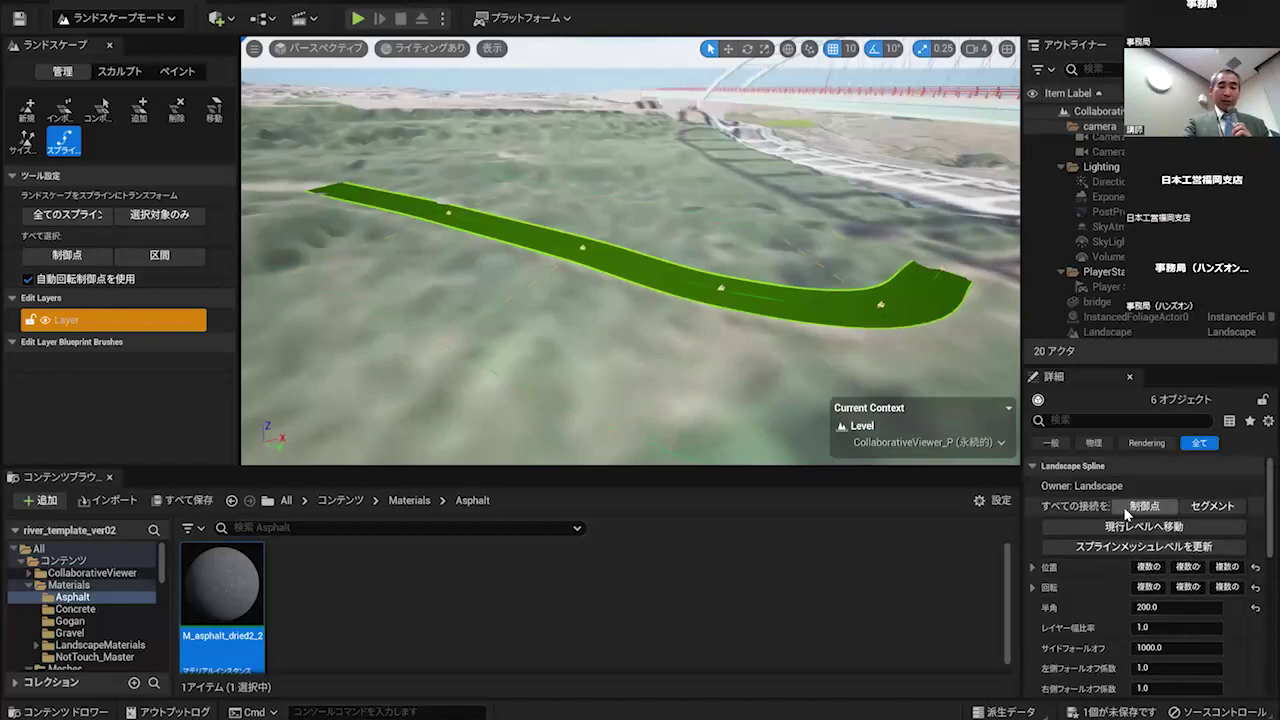
click(1212, 506)
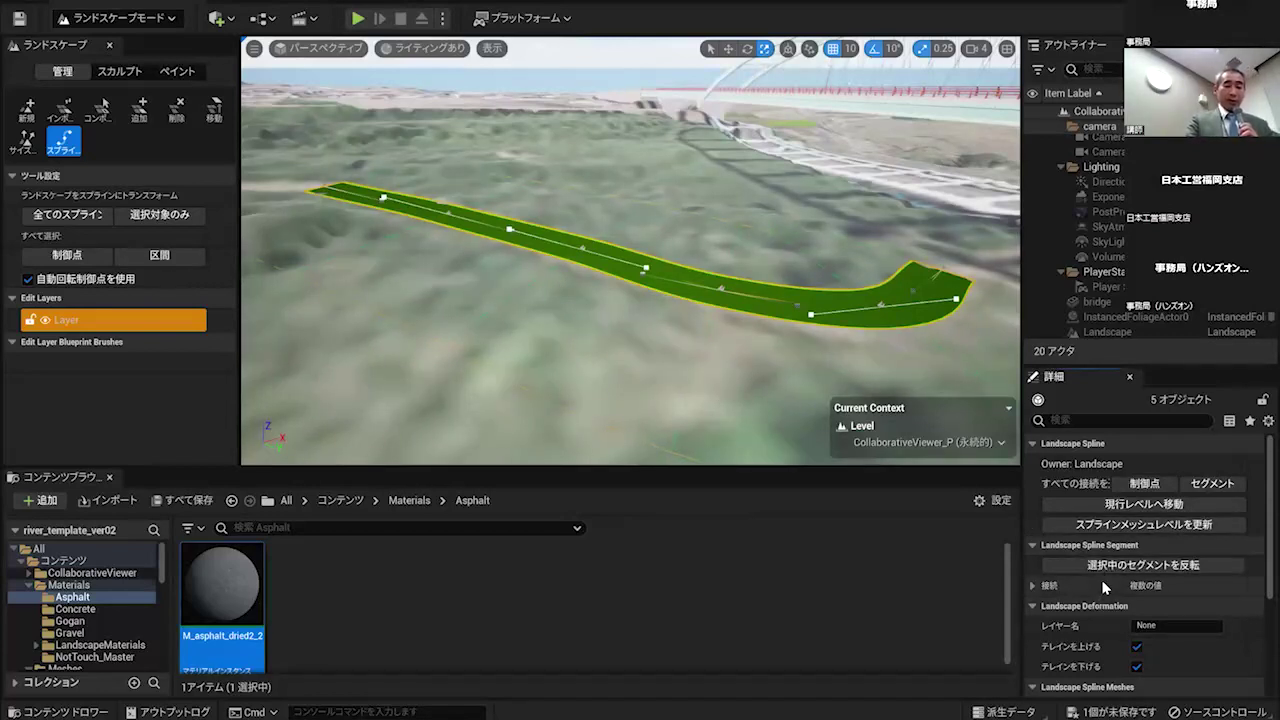
- Add one spline mesh element to the selected segments and expand the settings of index 0
scroll(1108, 565, down, 1)
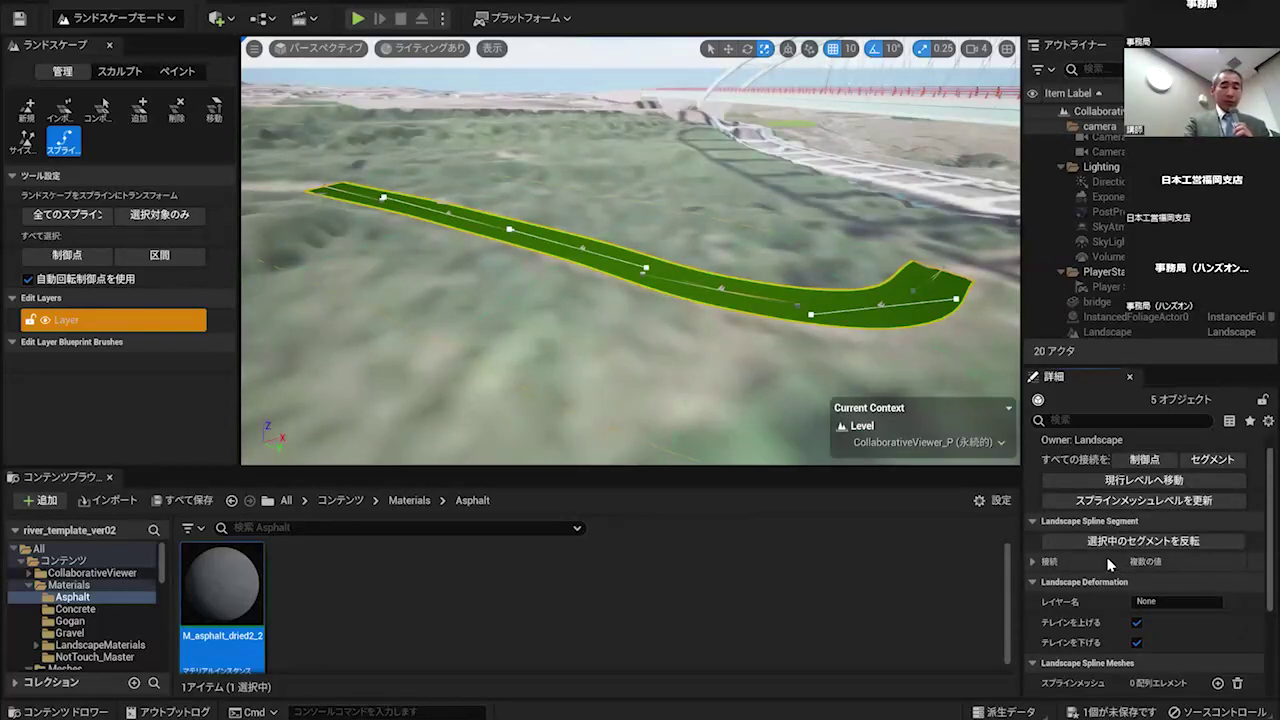
scroll(1108, 565, down, 5)
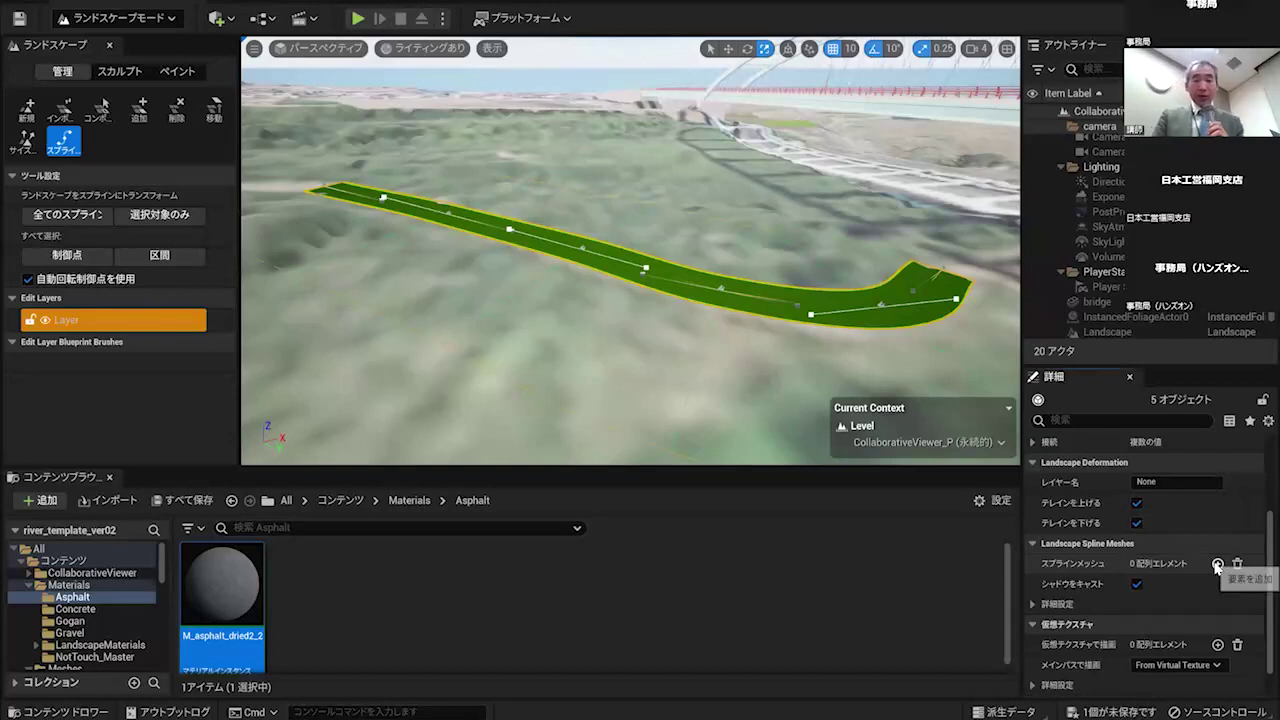
click(1217, 565)
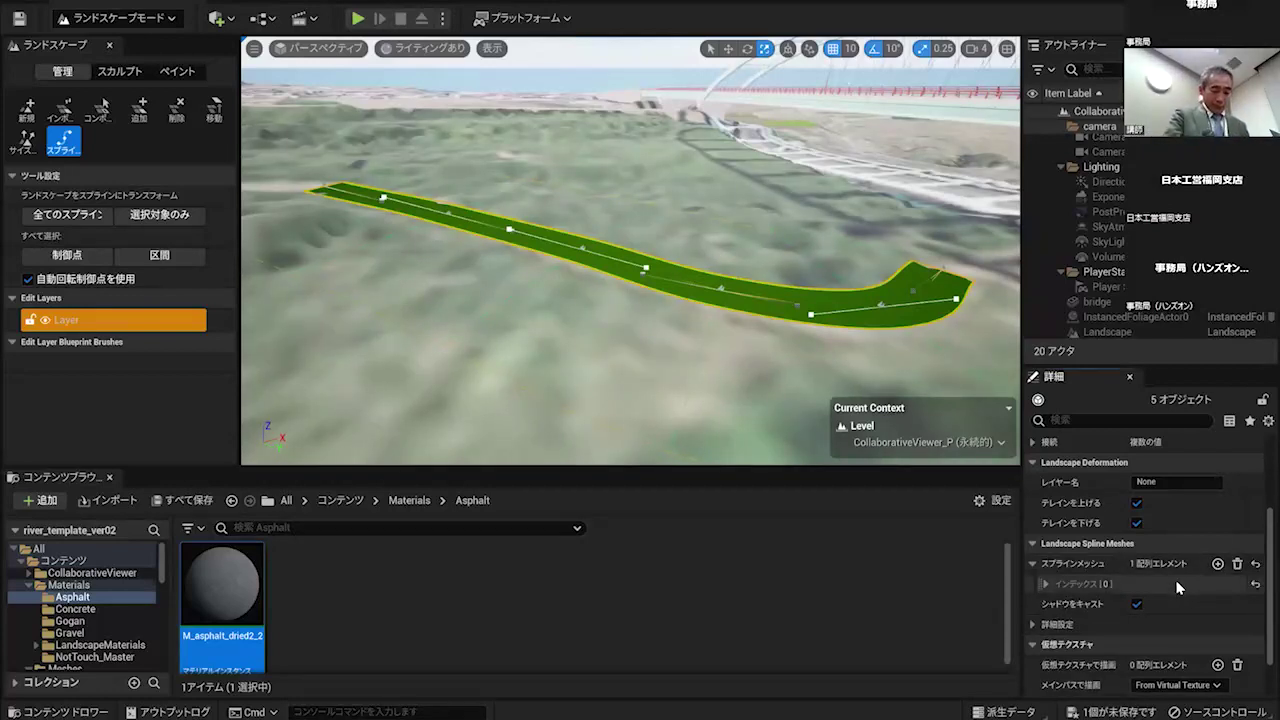
click(1046, 585)
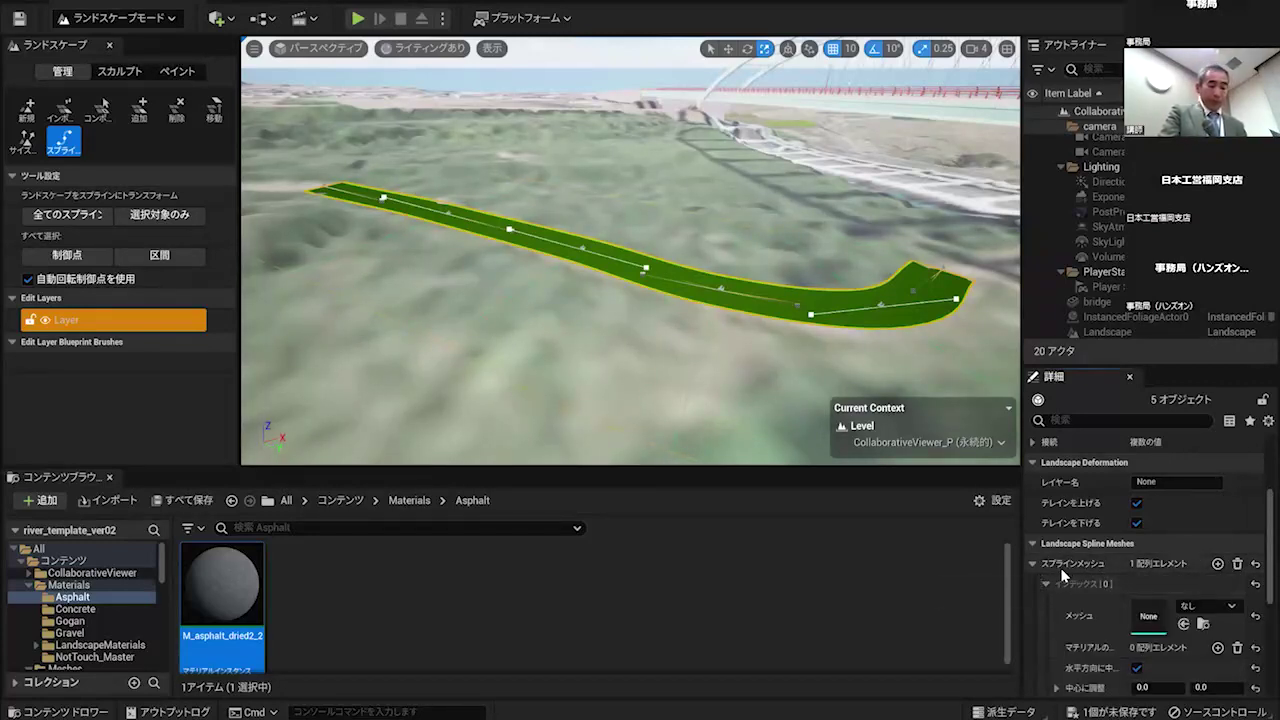
scroll(1062, 567, down, 2)
click(1044, 512)
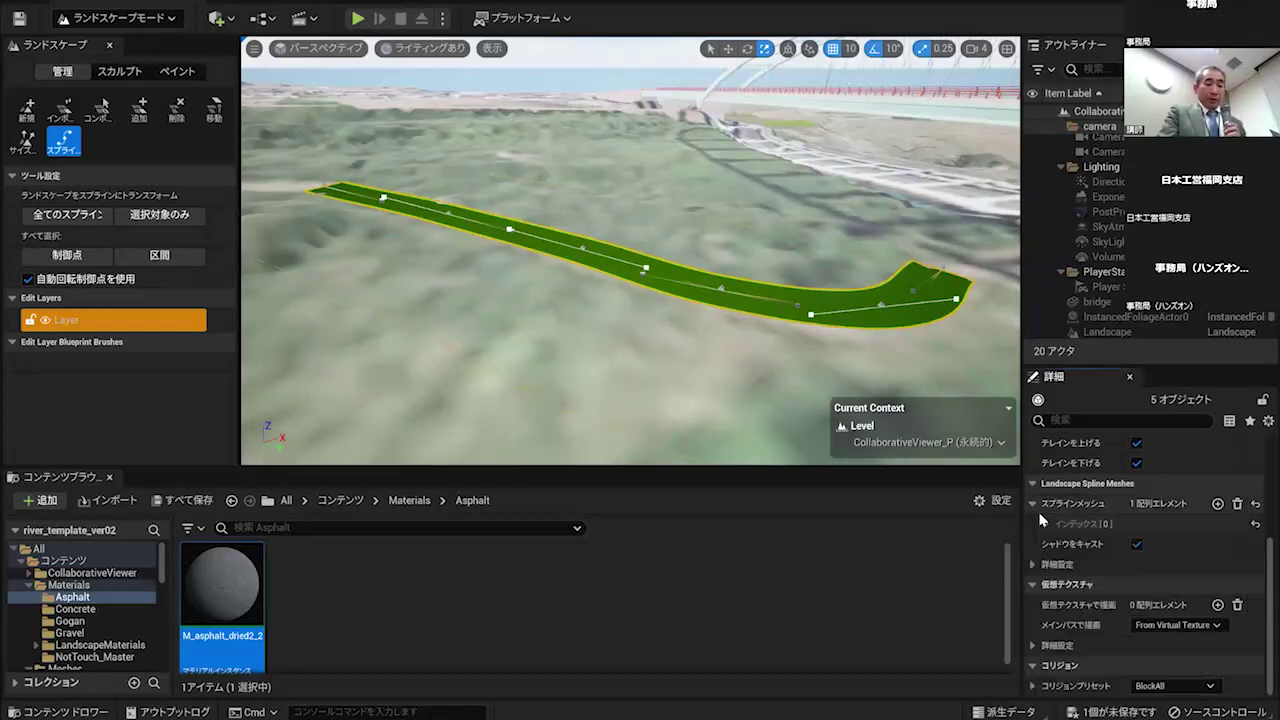
click(1046, 524)
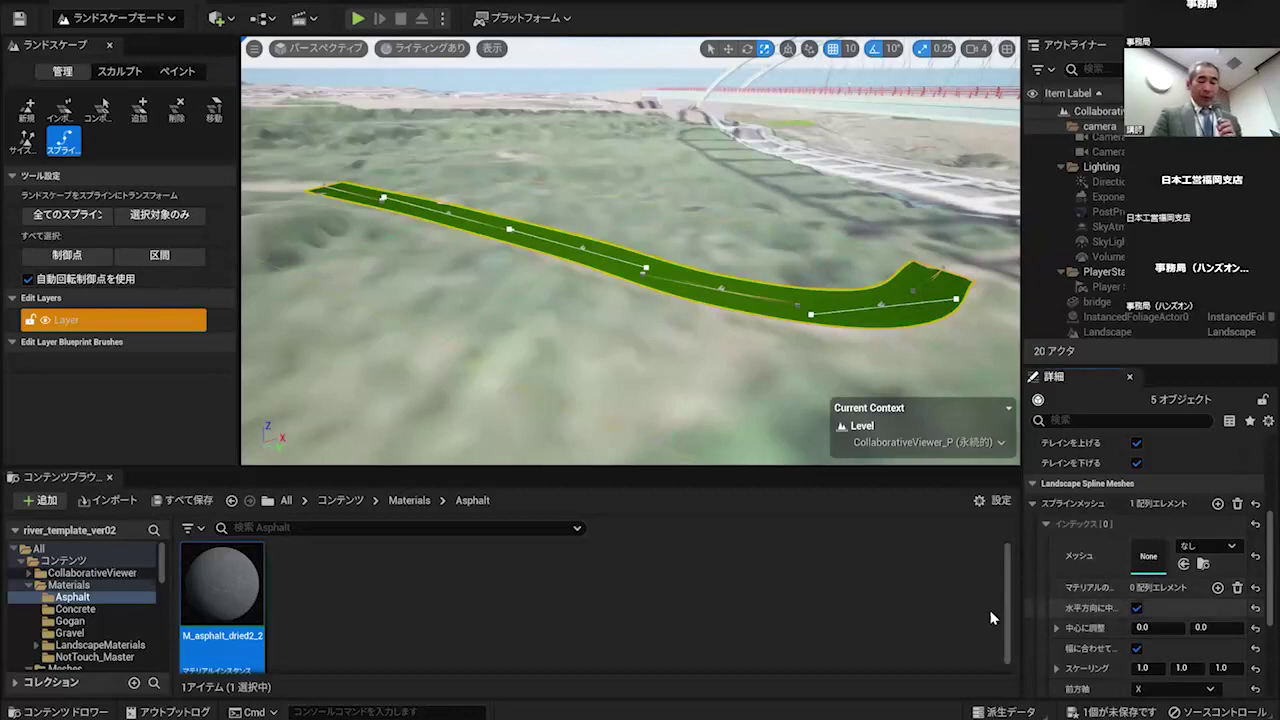
- Open the Asphalt folder inside the project's Meshes folder
click(341, 501)
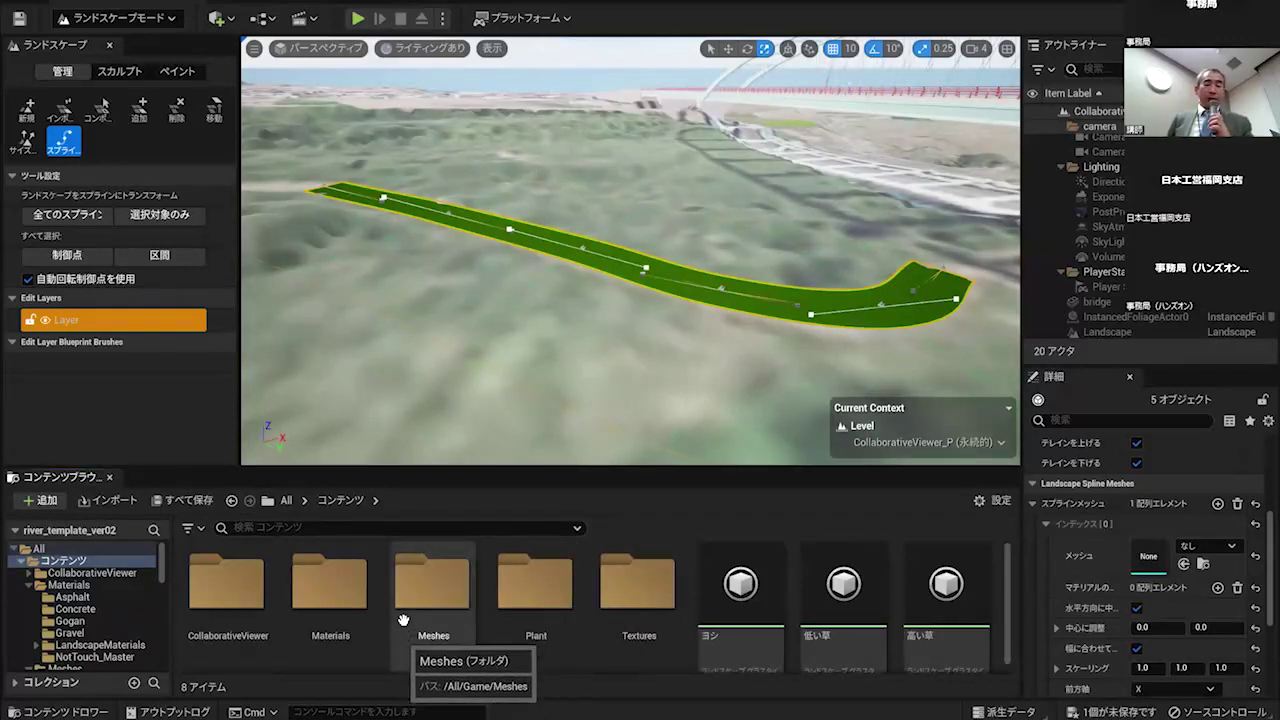
double_click(430, 590)
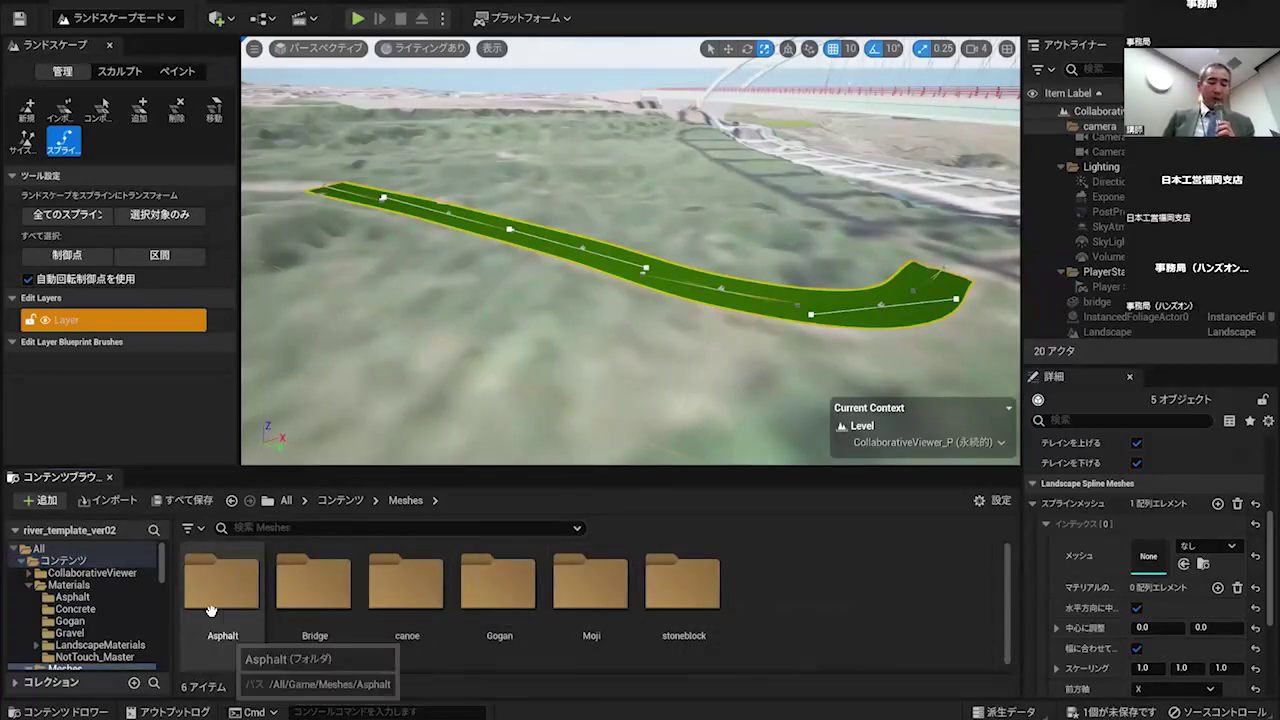
click(210, 598)
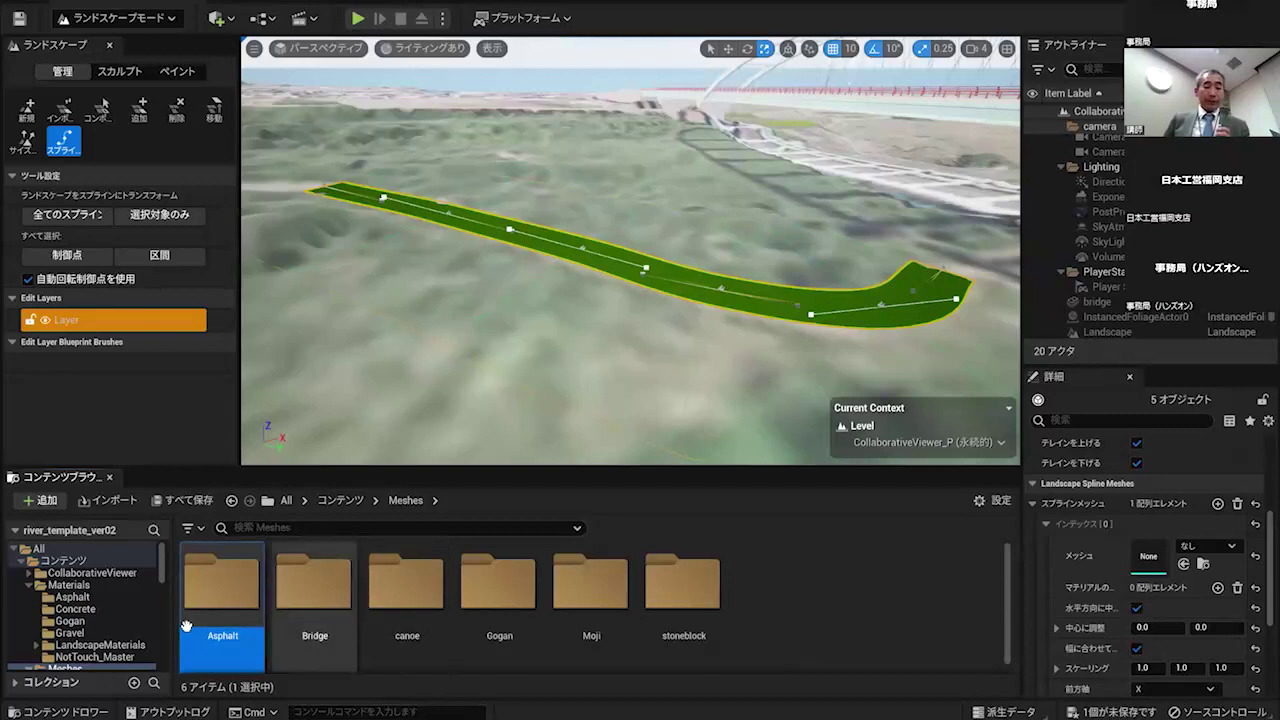
double_click(216, 602)
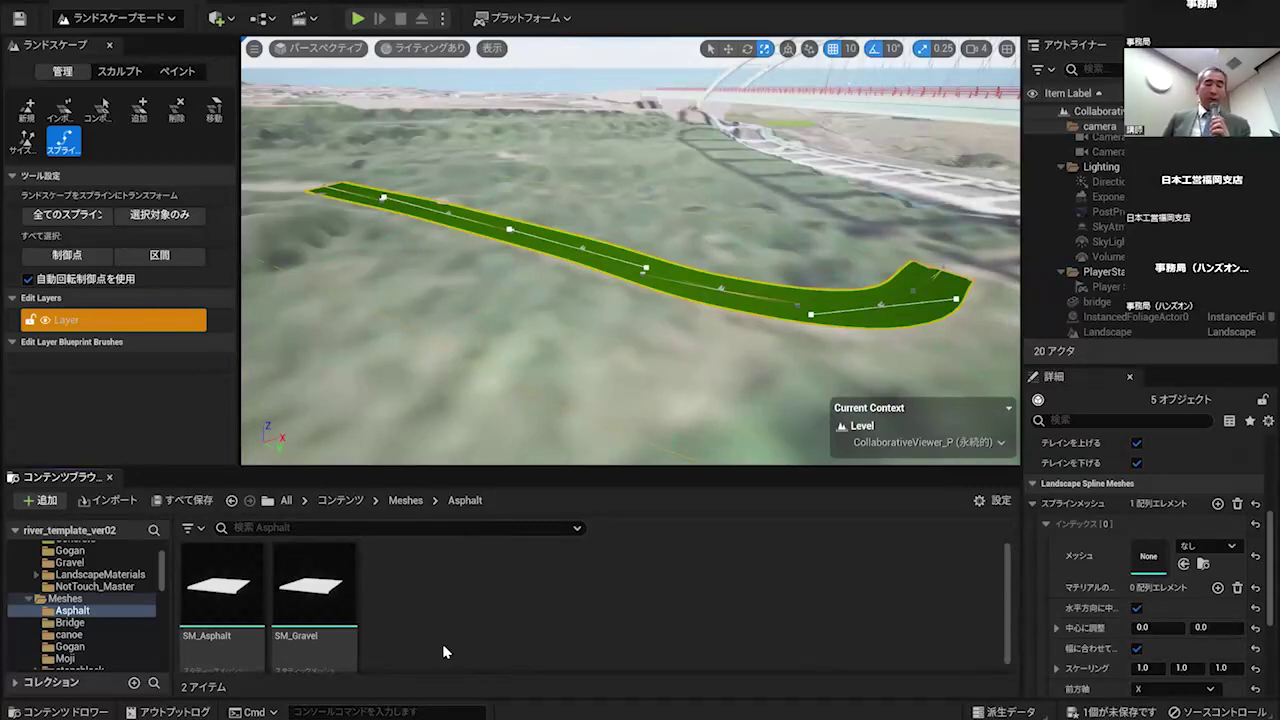
- Assign the SM_Asphalt static mesh to the index 0 spline mesh of the selected segments
click(343, 596)
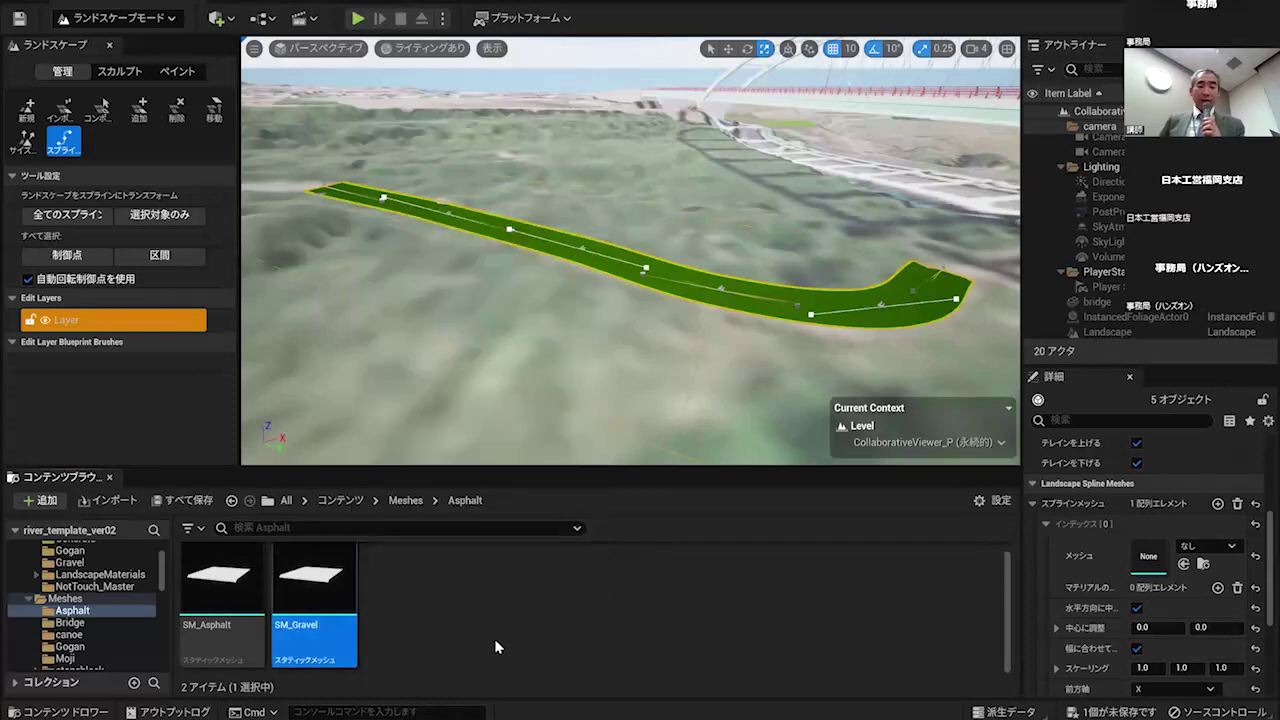
click(231, 624)
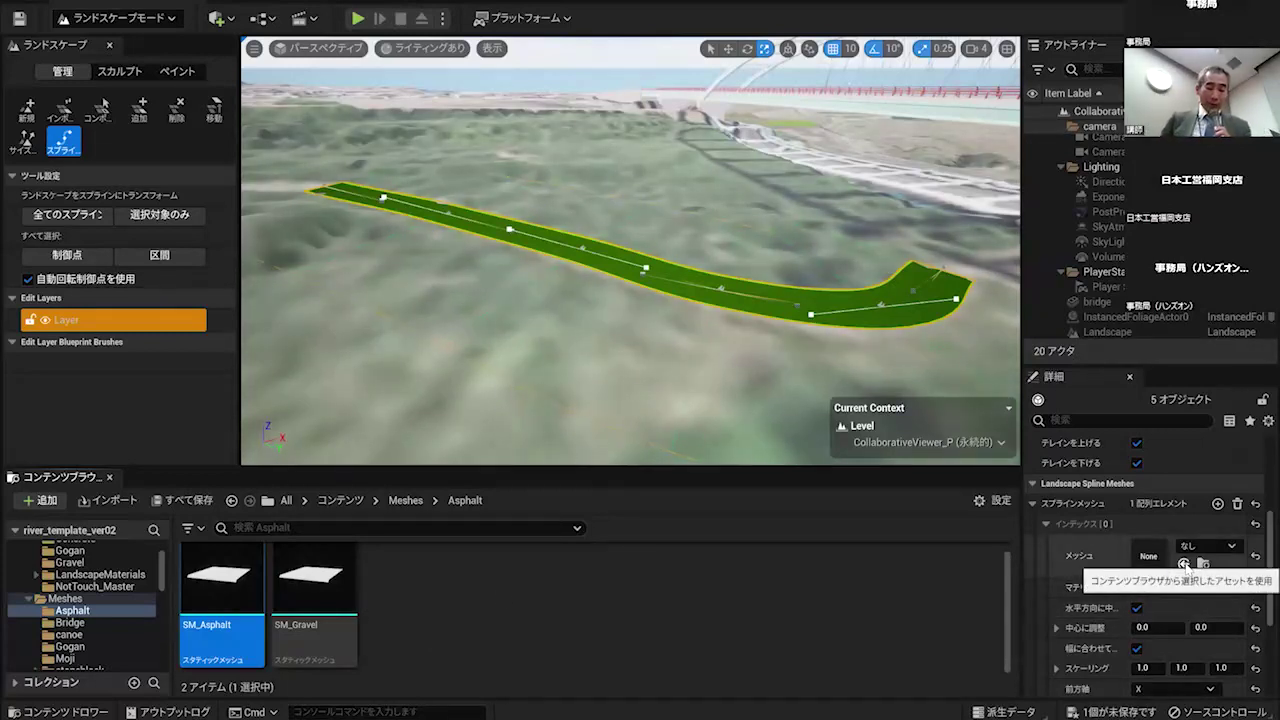
scroll(1176, 595, up, 1)
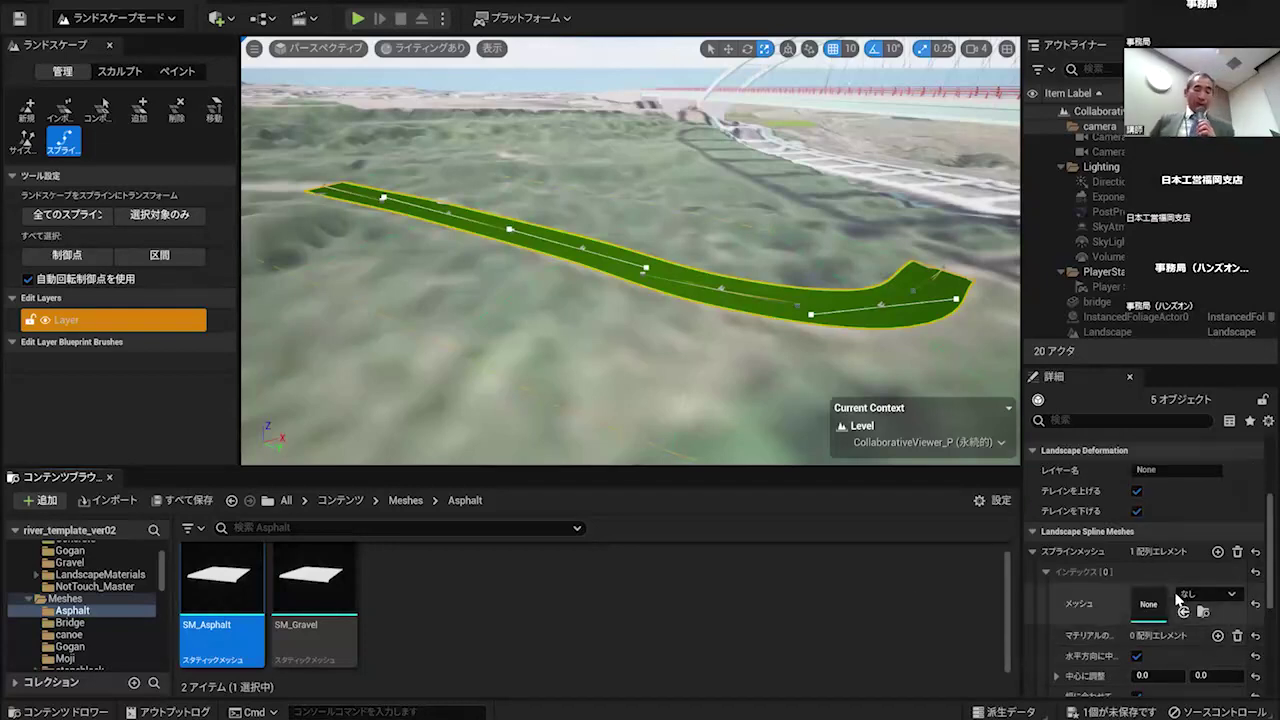
scroll(1068, 590, up, 1)
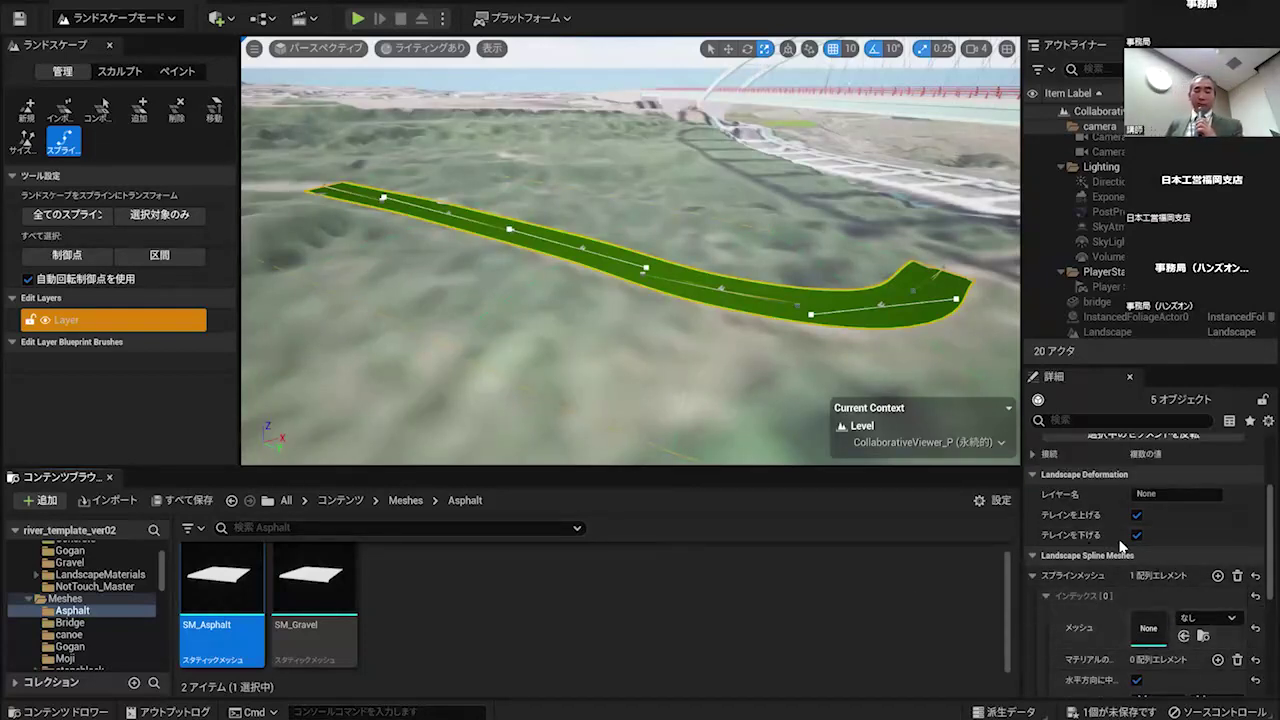
scroll(1130, 596, down, 4)
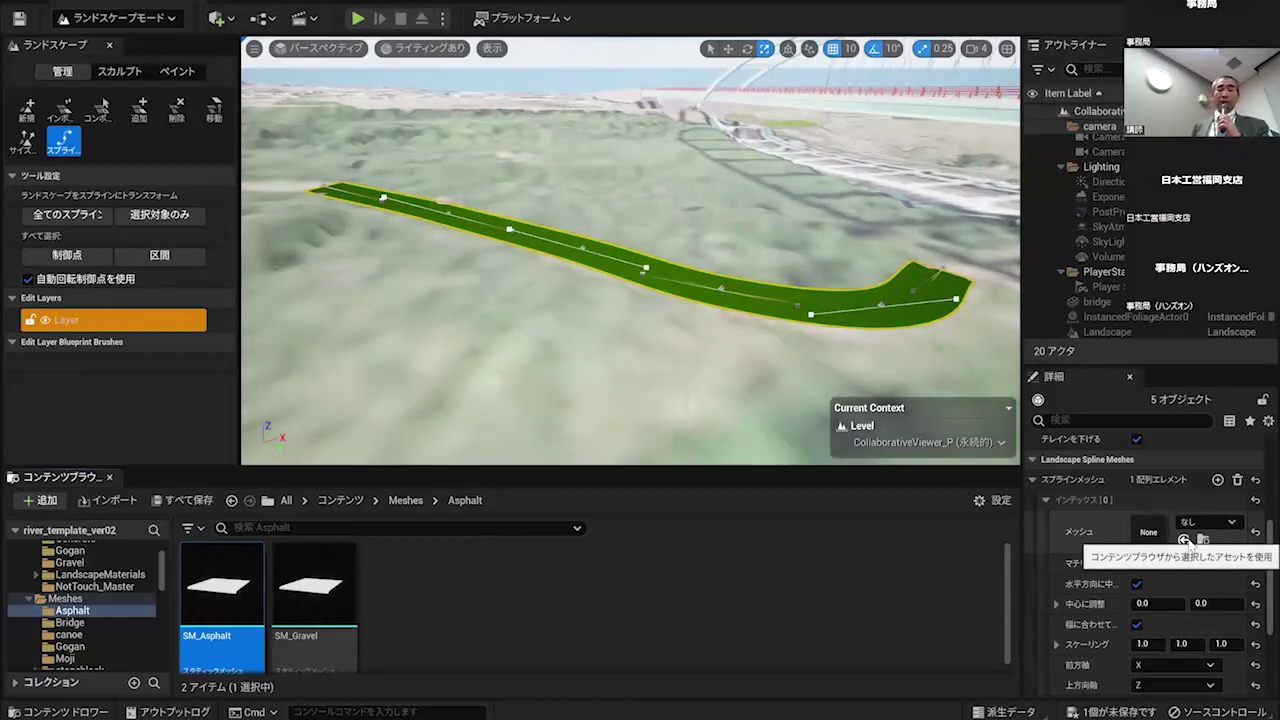
click(1184, 540)
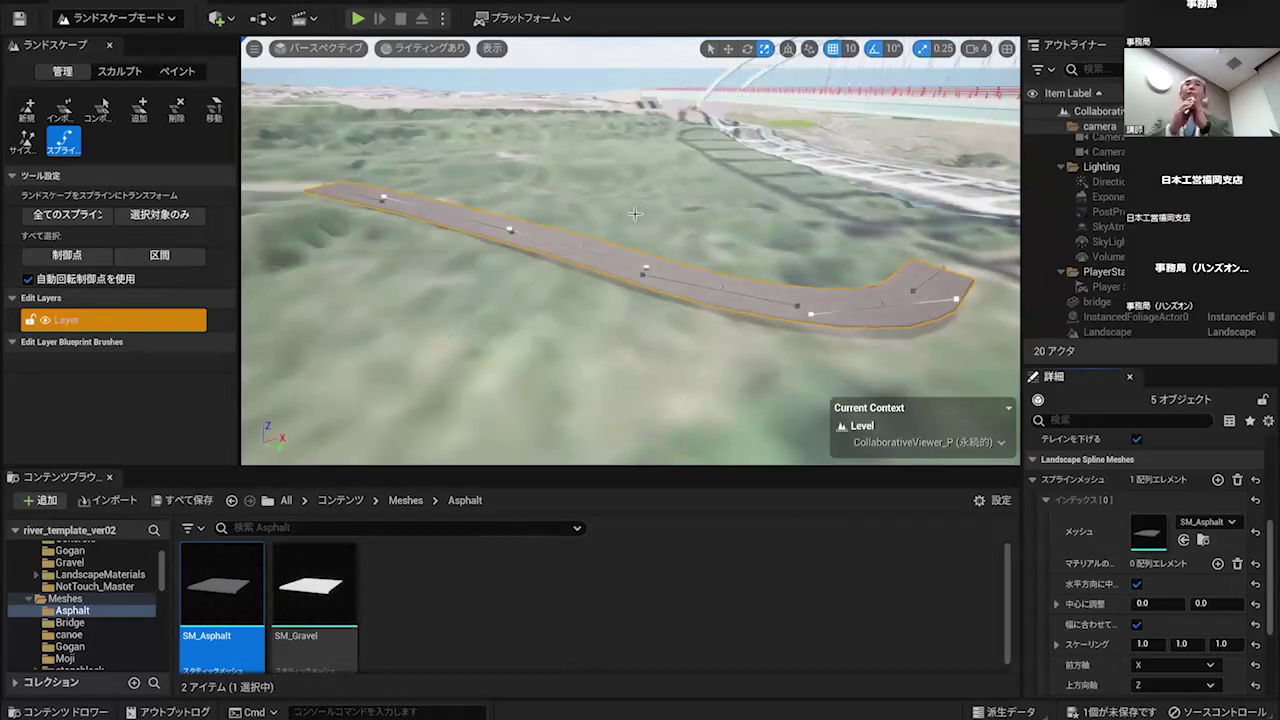
- Set the index 0 spline mesh of the selected segments to SM_Gravel and view the road surface up close
right_drag(630, 300, 505, 298)
right_drag(697, 440, 697, 445)
right_drag(641, 279, 673, 321)
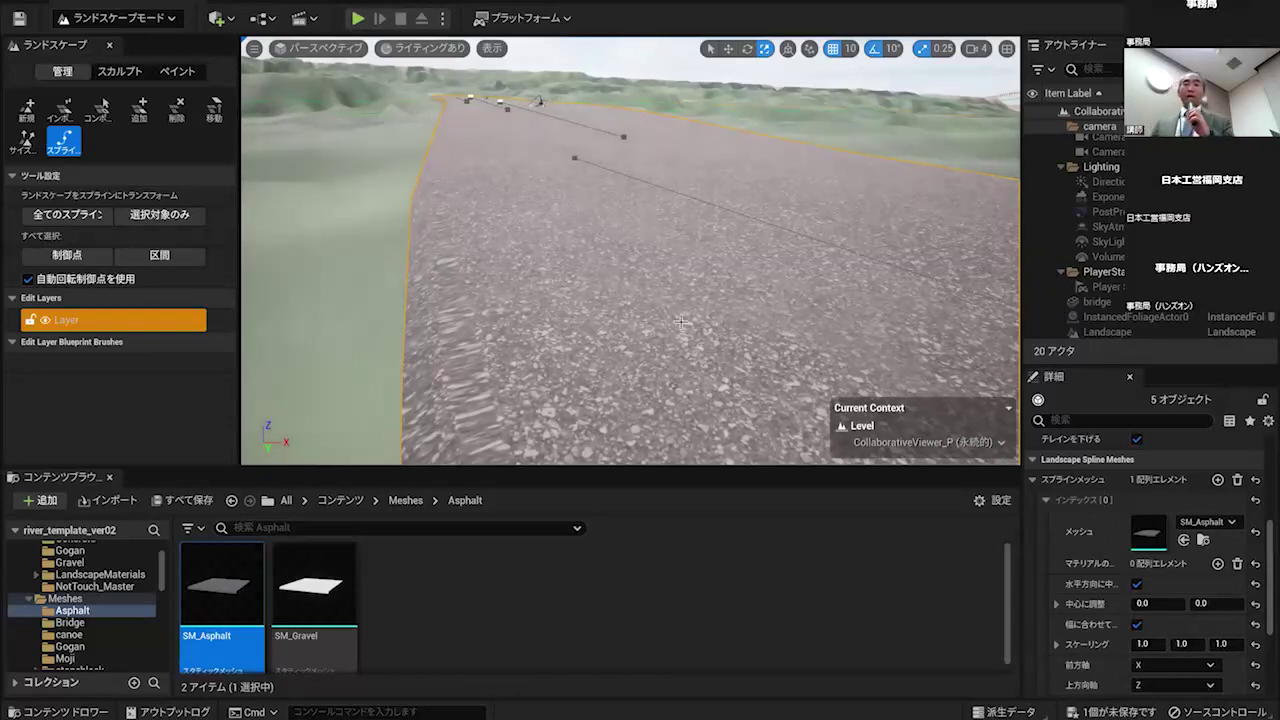
right_drag(673, 321, 660, 309)
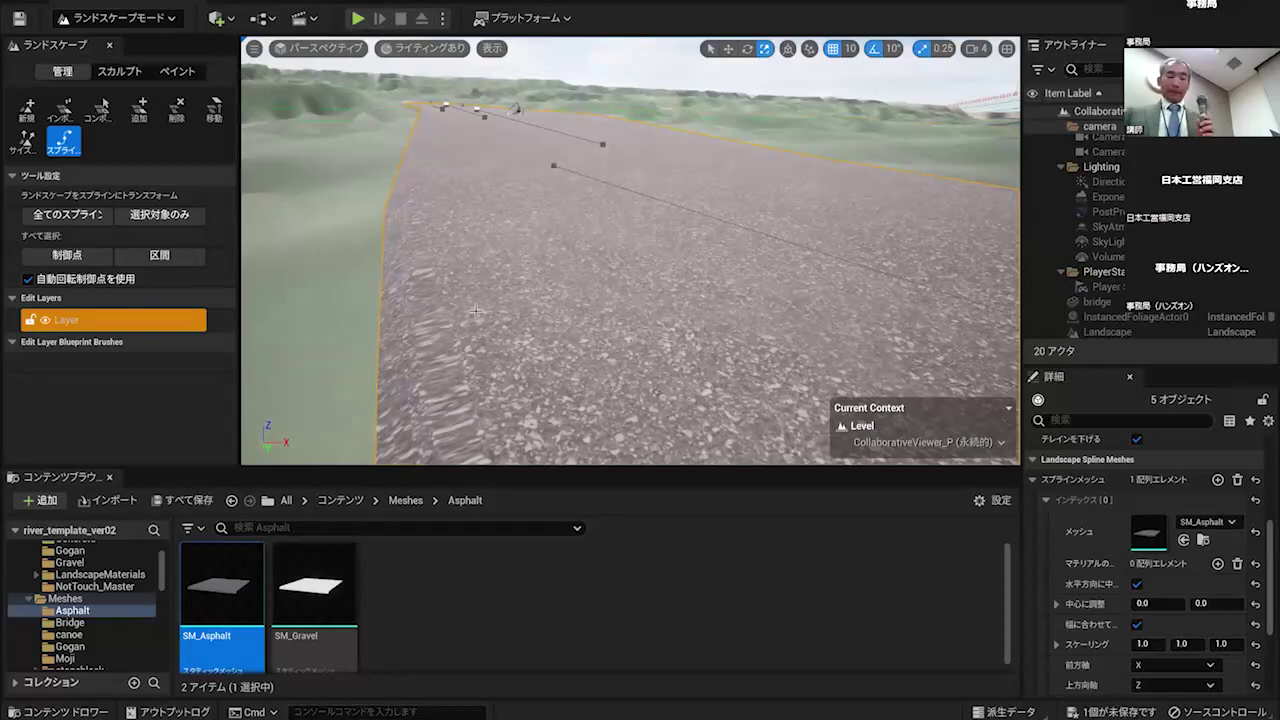
click(314, 590)
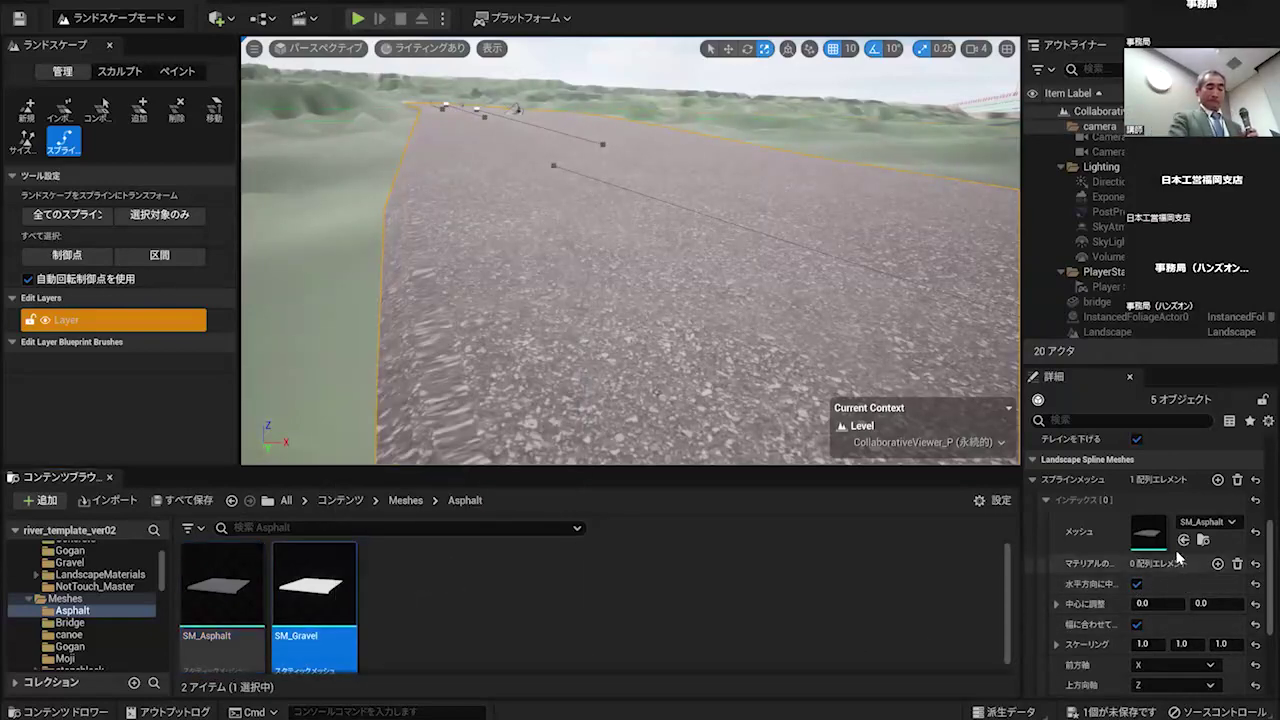
click(1183, 540)
mouse_move(620, 392)
right_down()
mouse_move(706, 448)
mouse_move(617, 376)
right_up()
right_drag(606, 436, 551, 515)
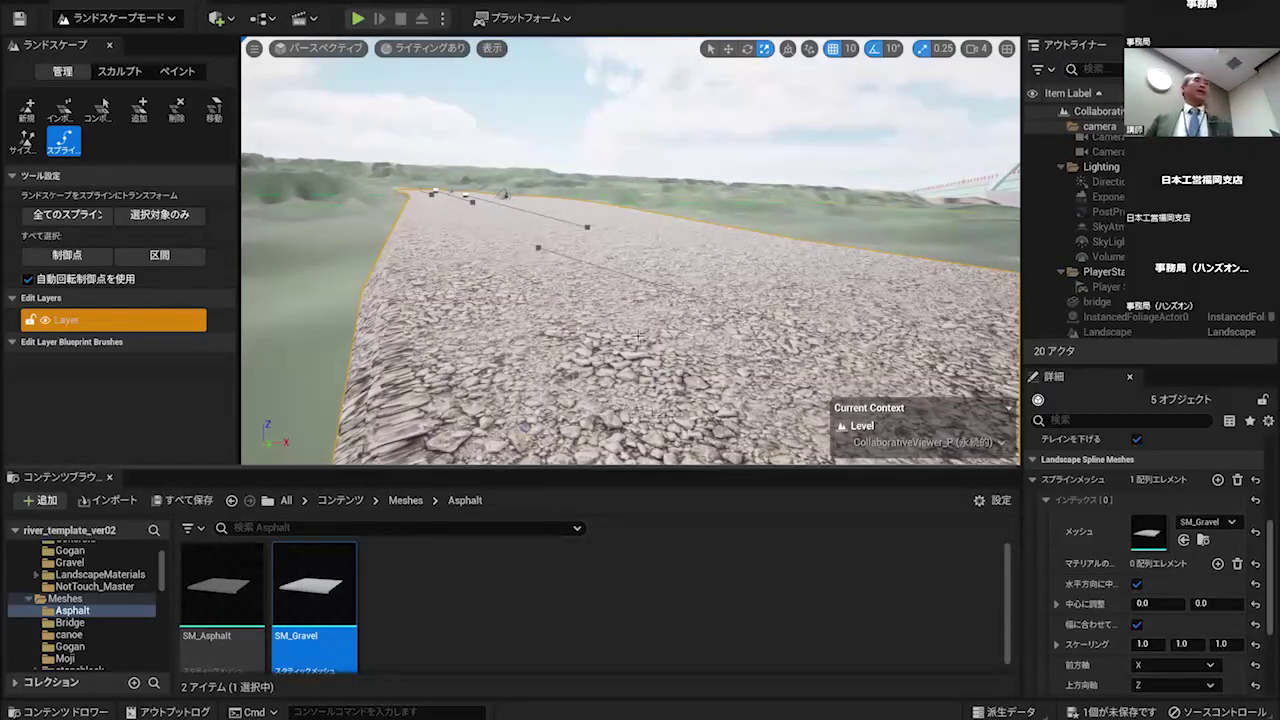
- Erase the 低い草 layer along a strip through the grass patch near the bridge with the landscape Paint tool
right_drag(632, 336, 841, 315)
key(w)
key(w)
key(w)
key(w)
key(w)
key(d)
key(d)
key(d)
key(d)
drag(840, 315, 840, 315)
drag(787, 364, 787, 364)
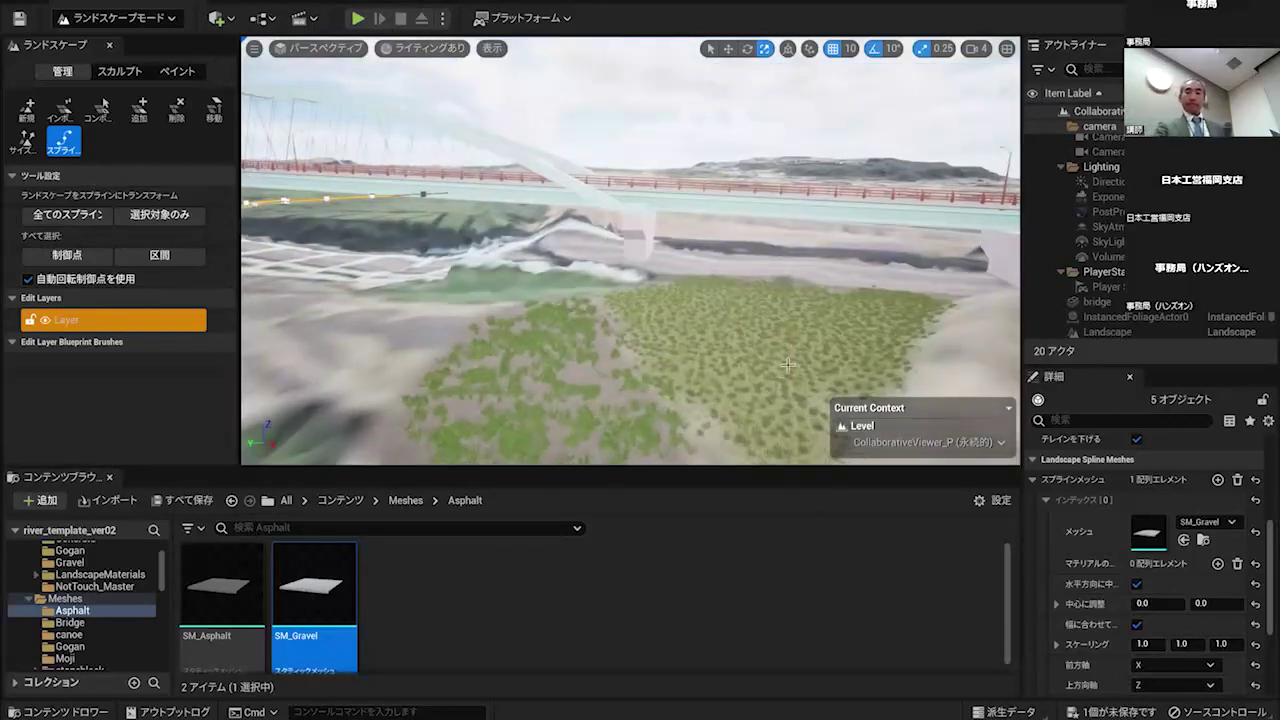
right_drag(787, 364, 810, 420)
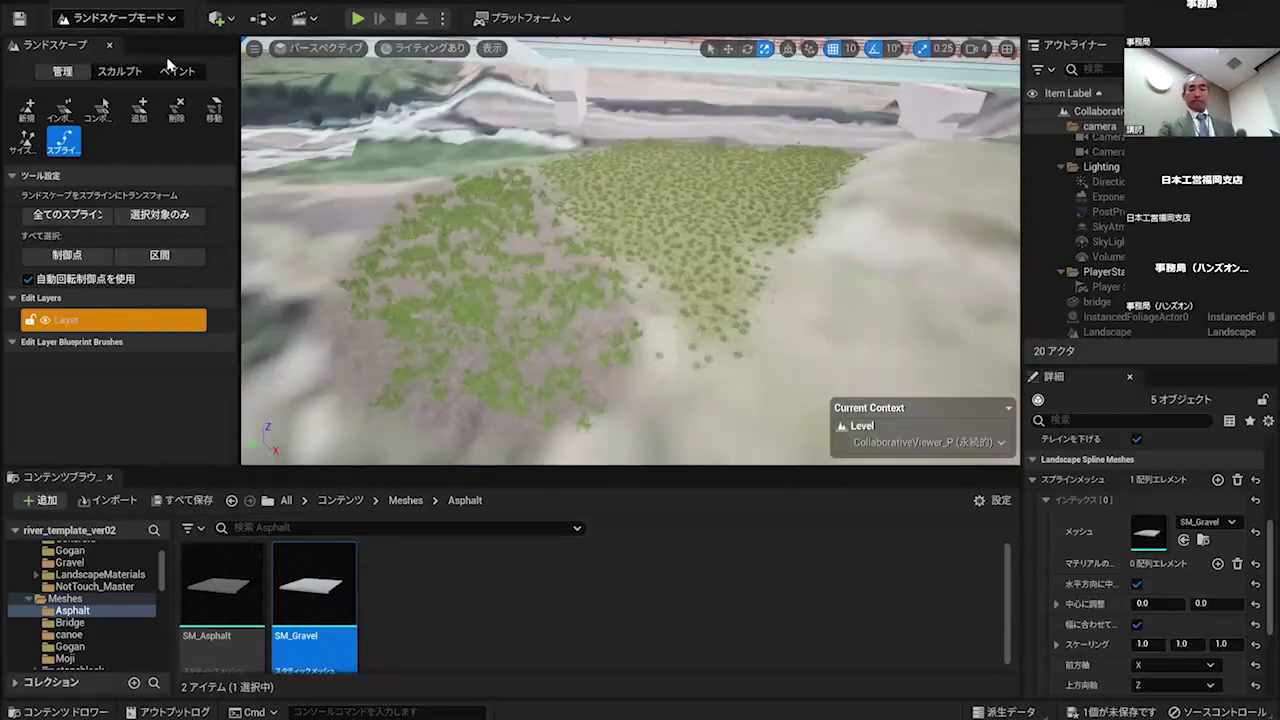
click(177, 71)
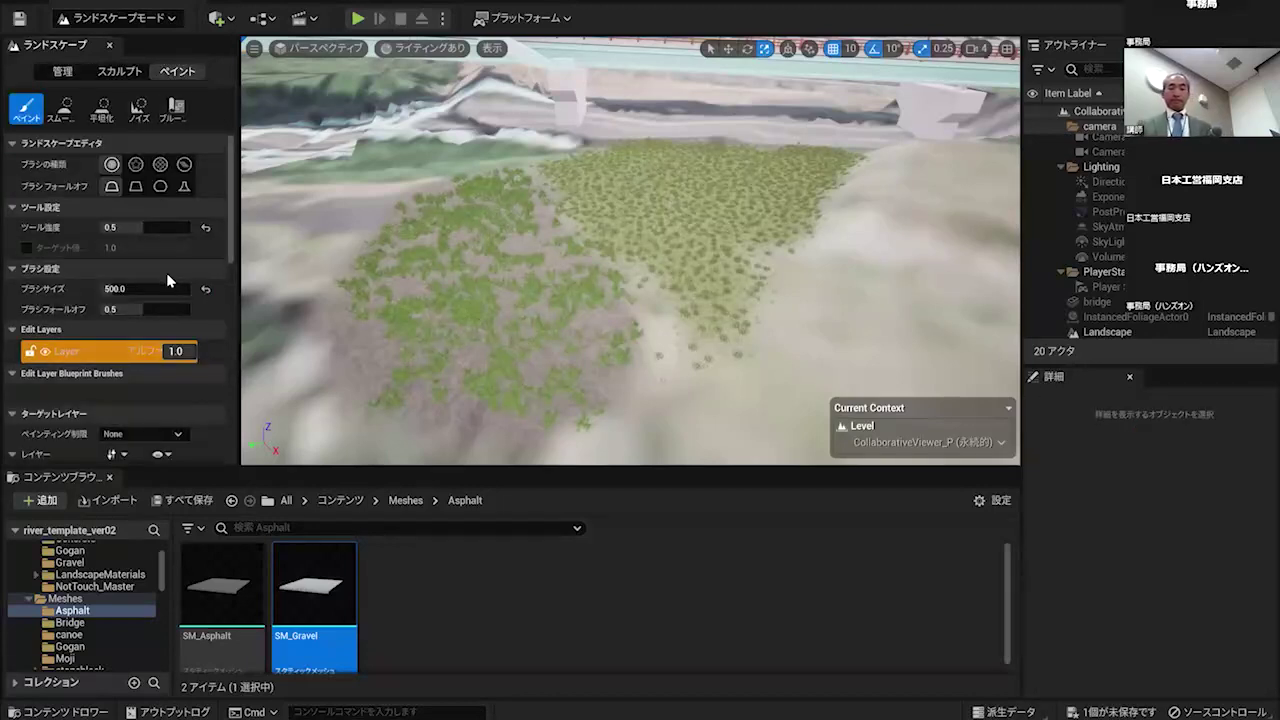
scroll(170, 285, down, 2)
scroll(164, 318, down, 4)
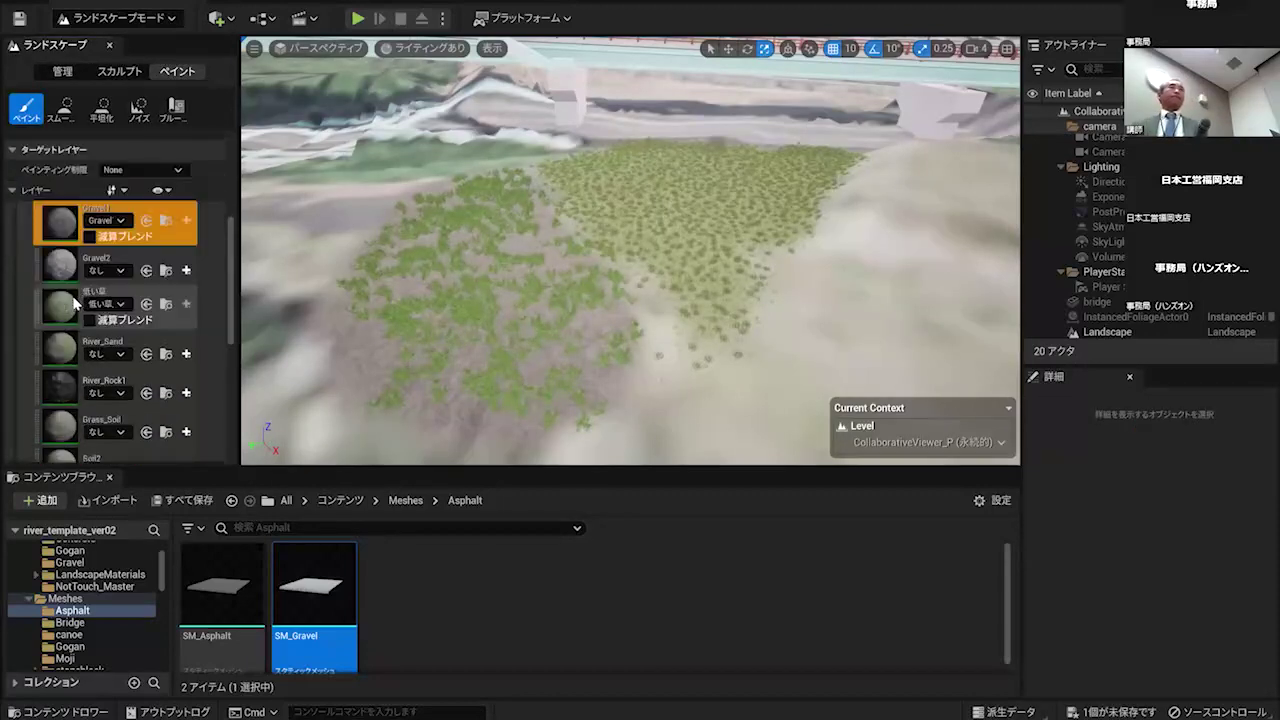
click(98, 292)
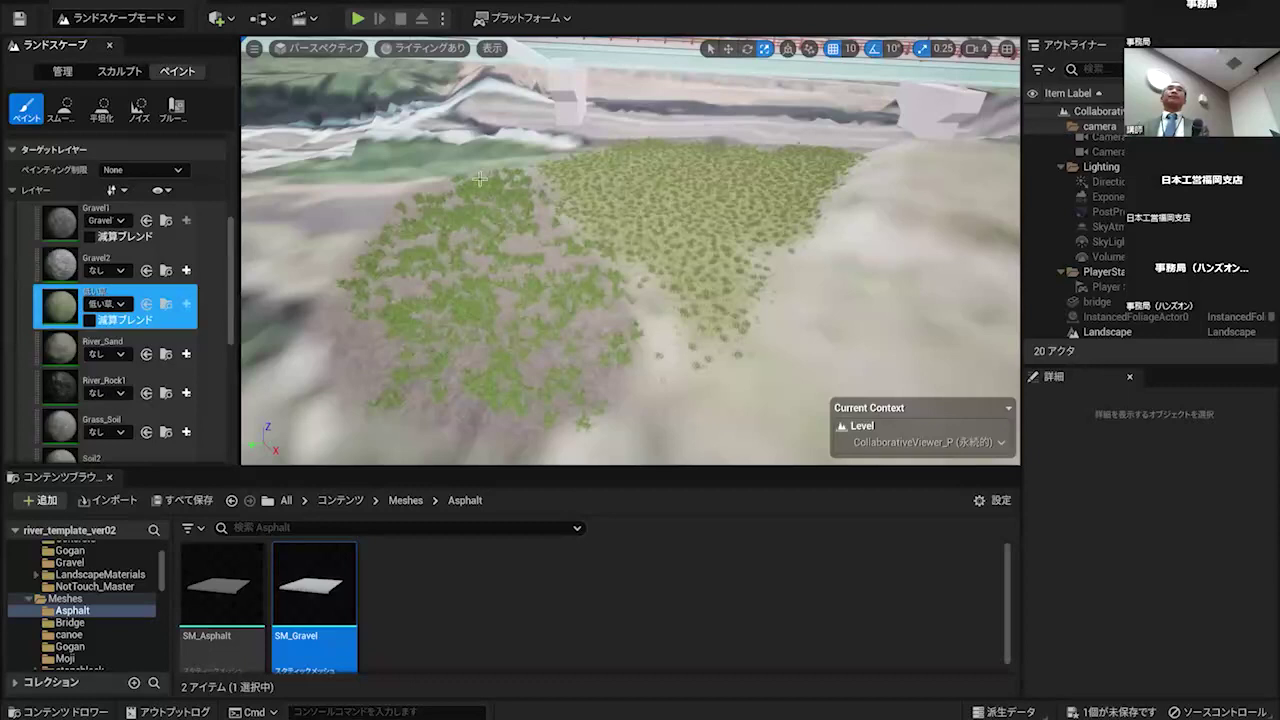
drag(711, 321, 705, 198)
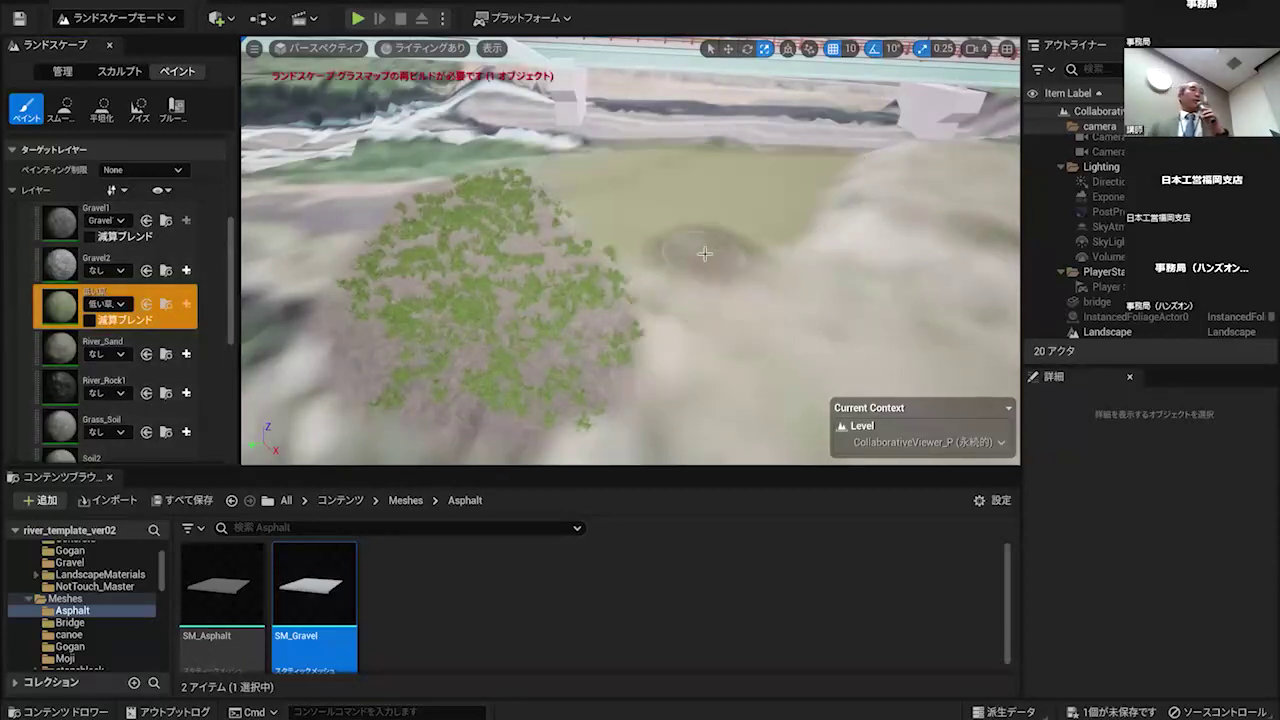
mouse_move(703, 278)
mouse_down()
mouse_move(694, 152)
mouse_move(694, 192)
mouse_move(682, 180)
mouse_move(699, 293)
mouse_move(676, 224)
mouse_up()
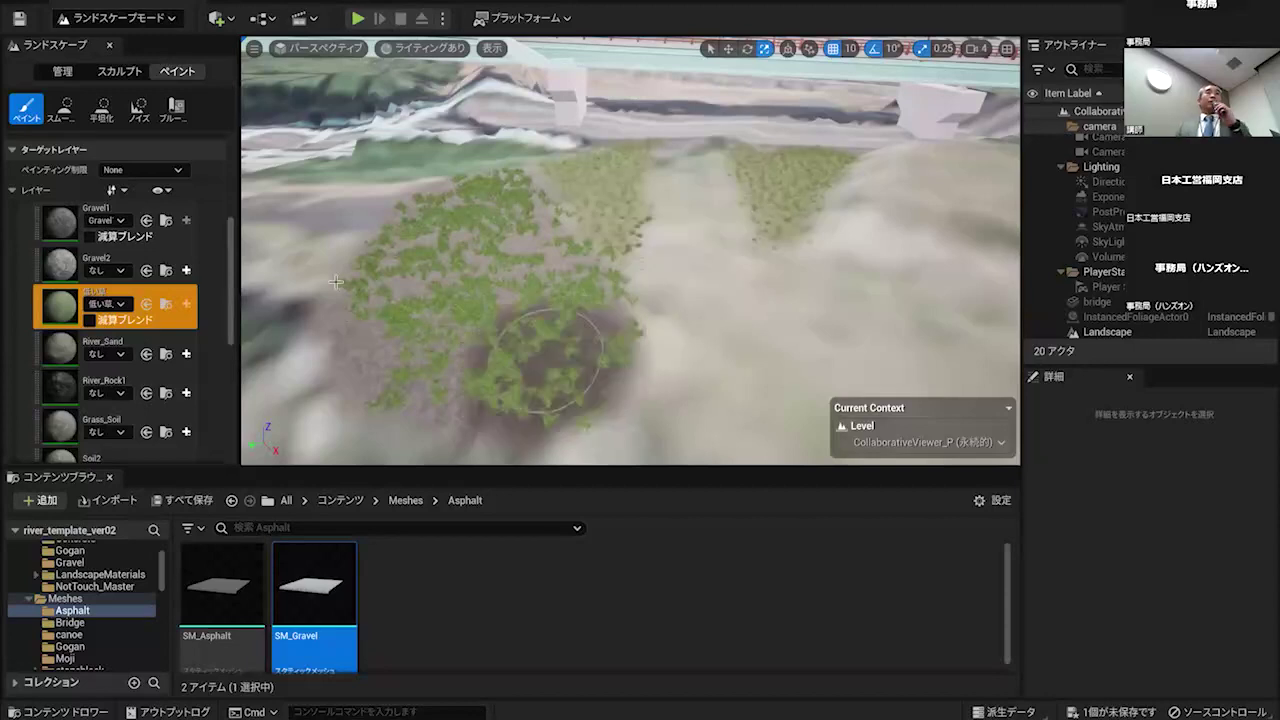
- Draw a second landscape spline of six control points, starting in the cleared grass strip and curving out across the bare terrain
click(63, 73)
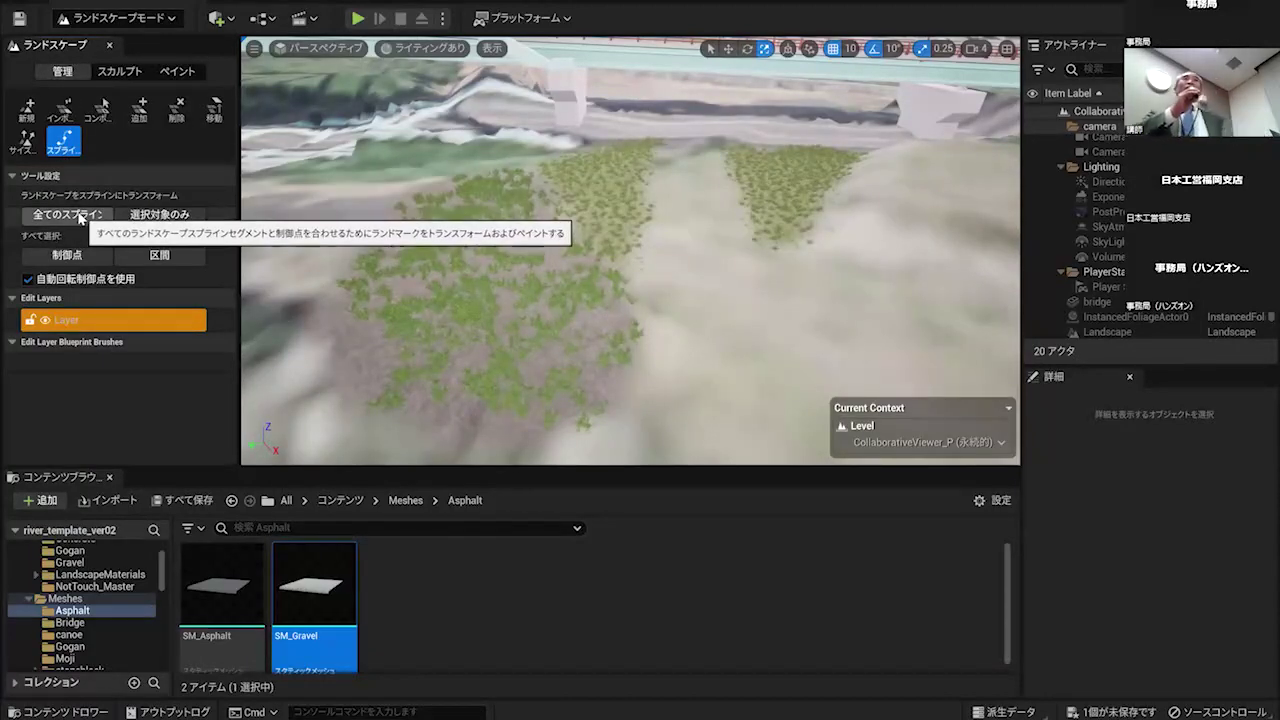
click(140, 216)
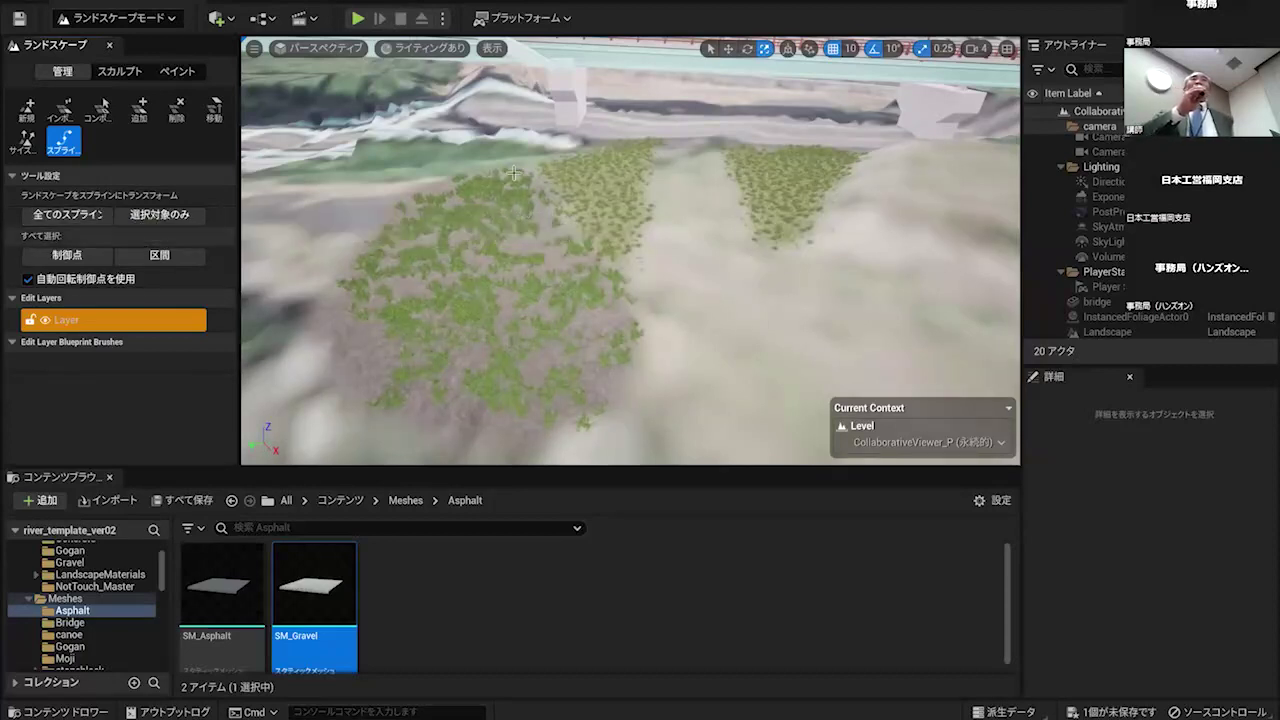
ctrl+click(690, 168)
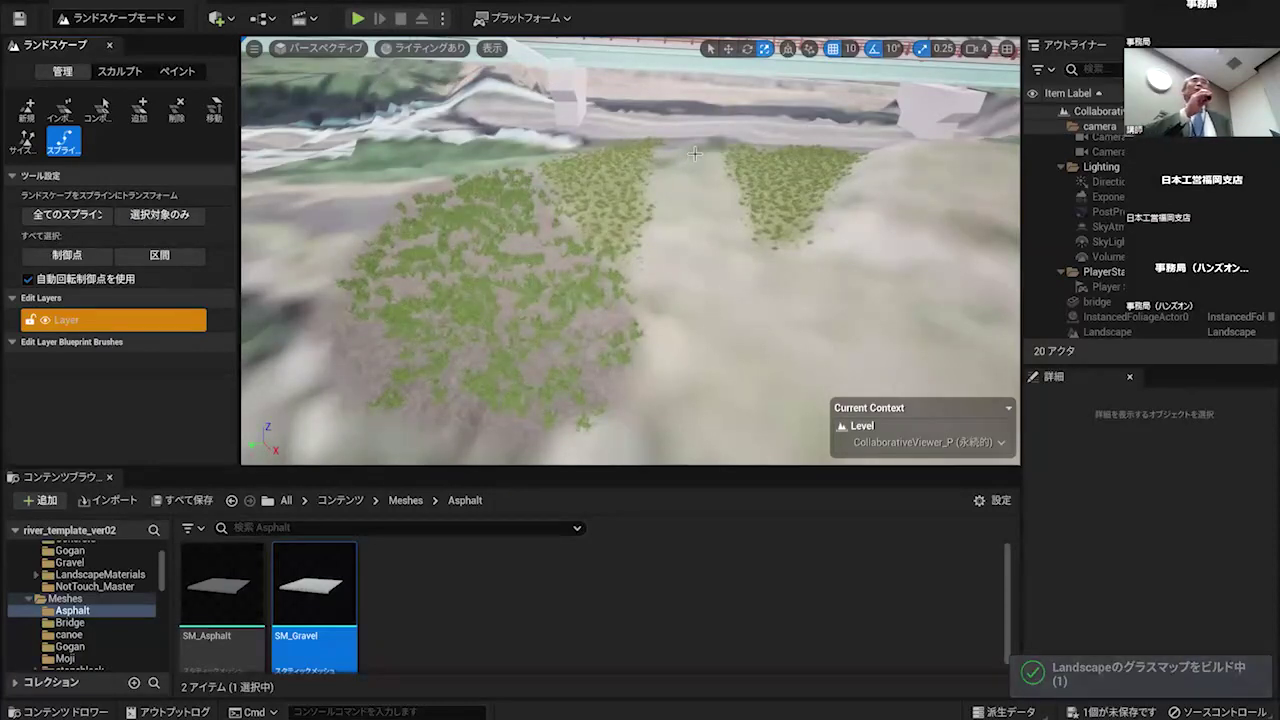
ctrl+click(692, 186)
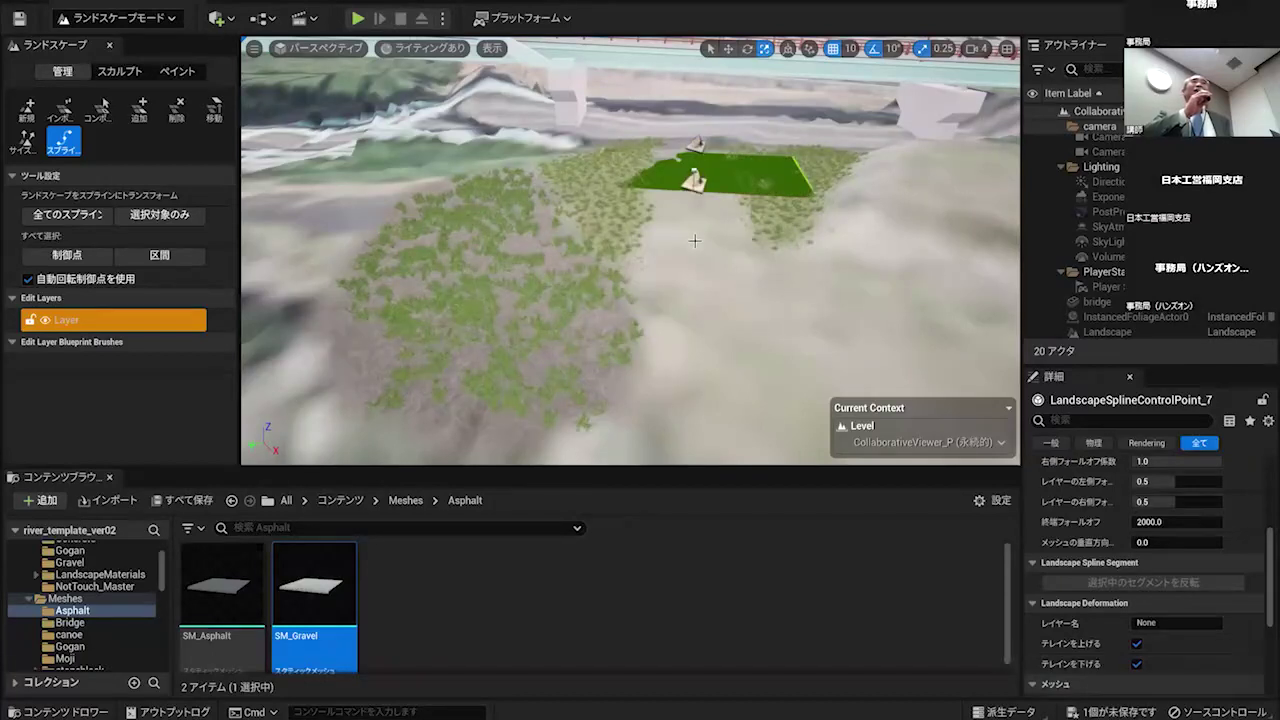
ctrl+click(694, 240)
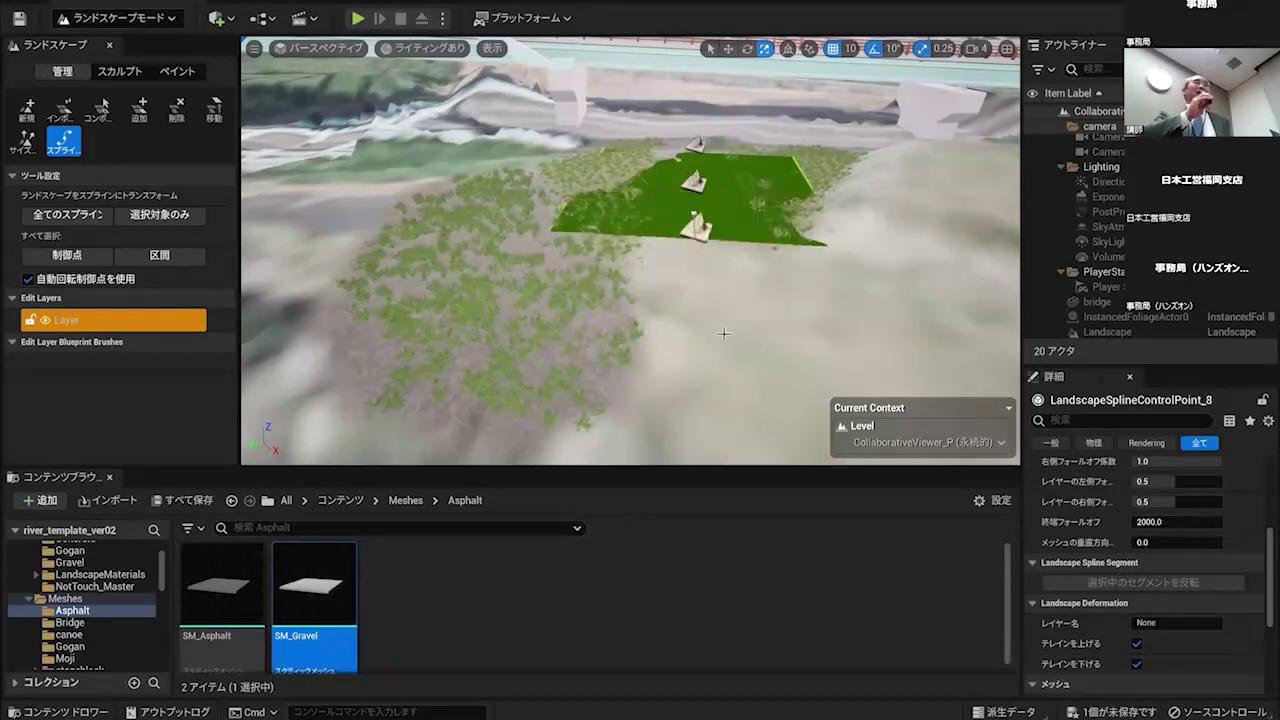
ctrl+click(787, 409)
scroll(740, 311, down, 3)
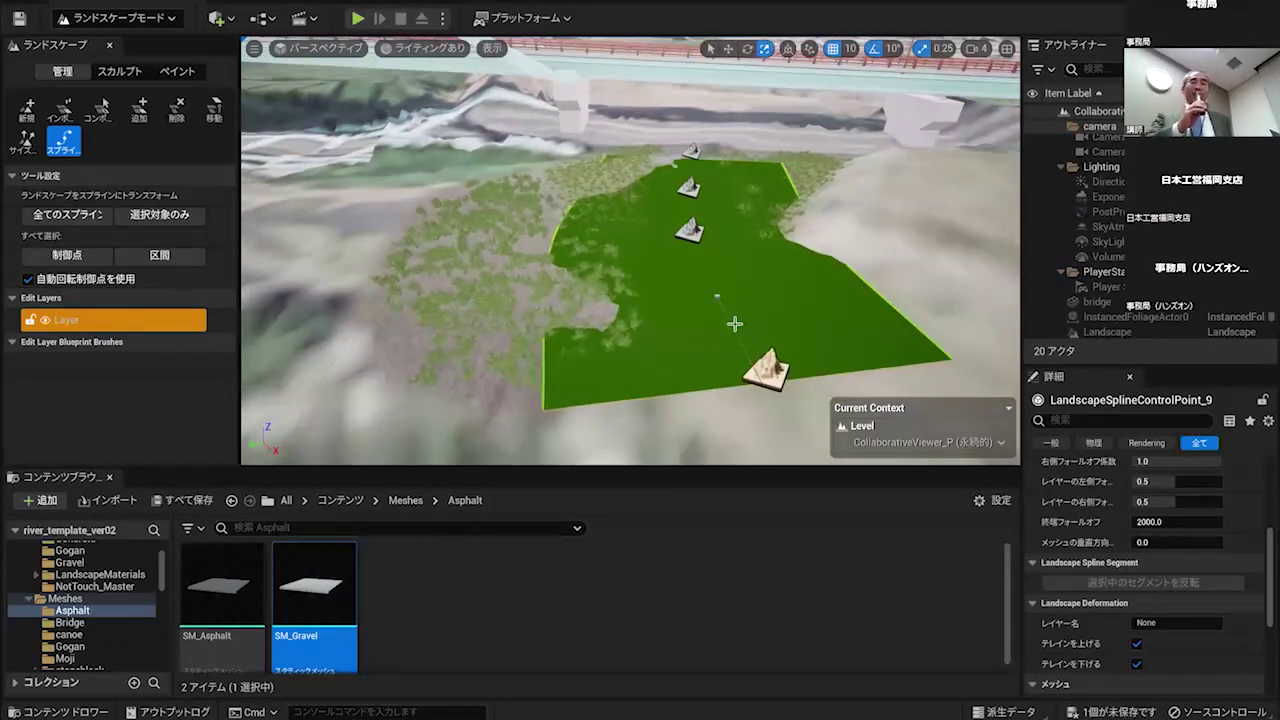
right_drag(740, 311, 810, 358)
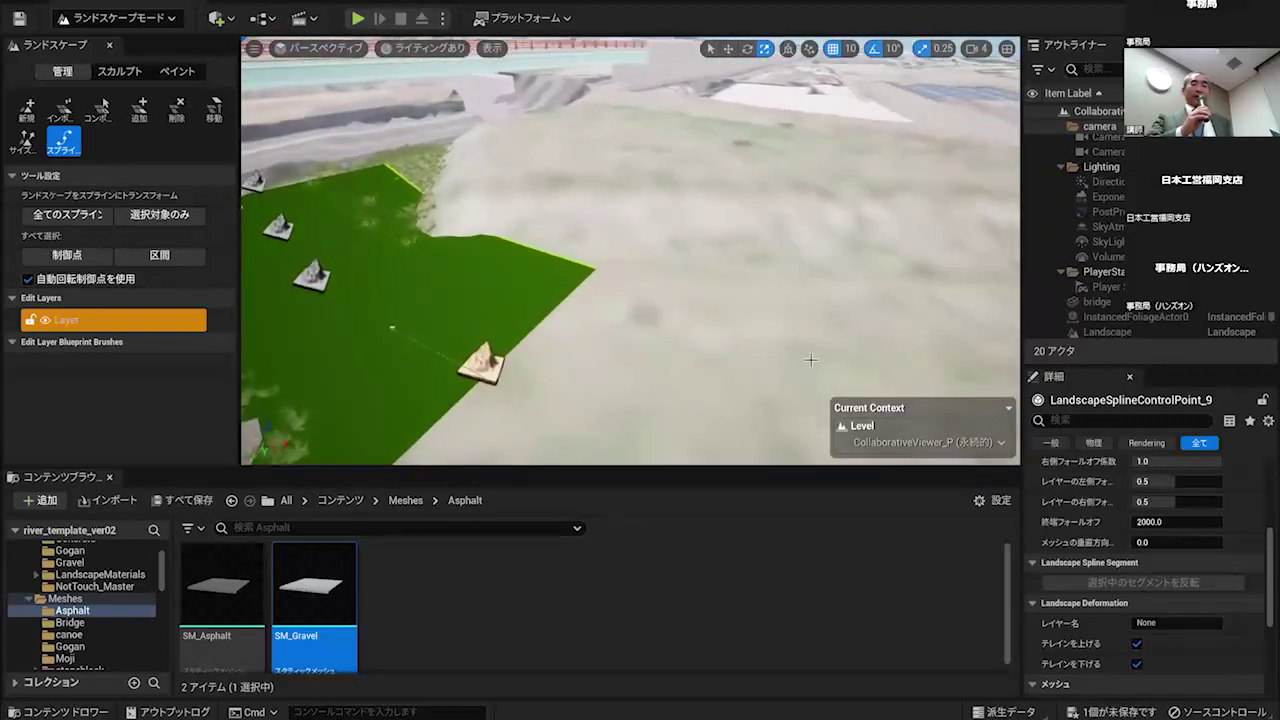
ctrl+click(864, 356)
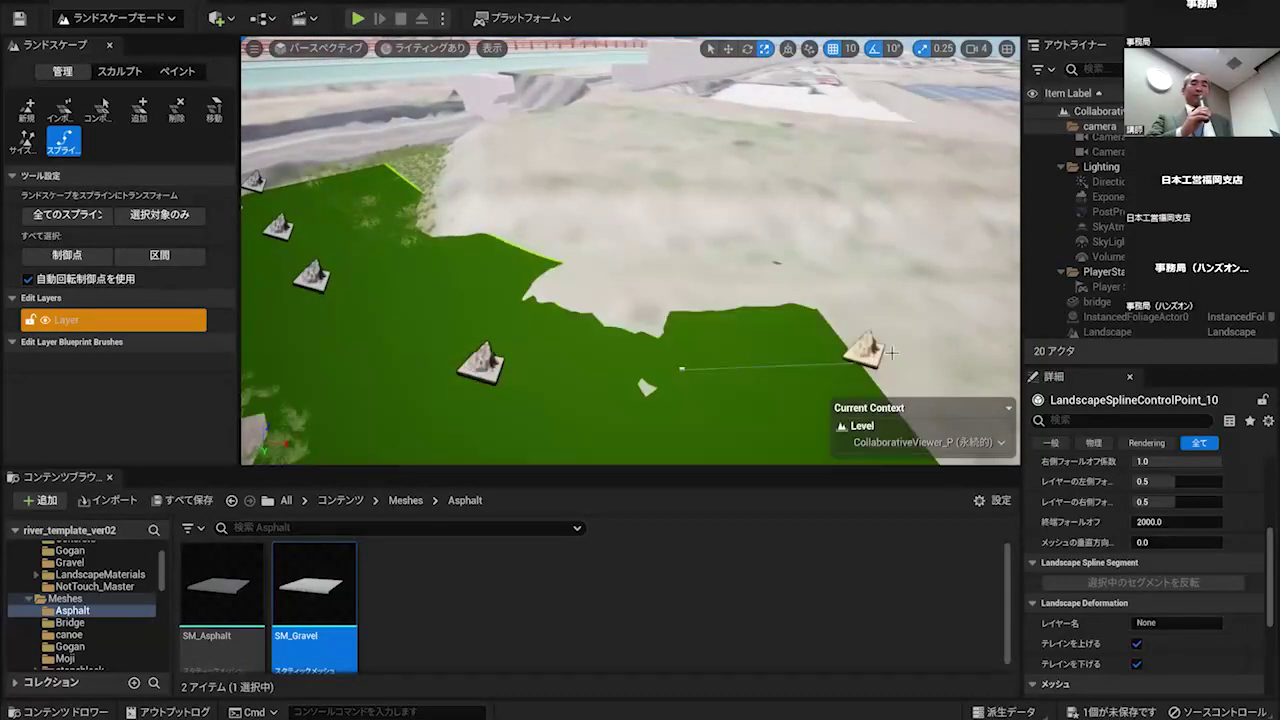
ctrl+click(994, 357)
scroll(792, 328, down, 4)
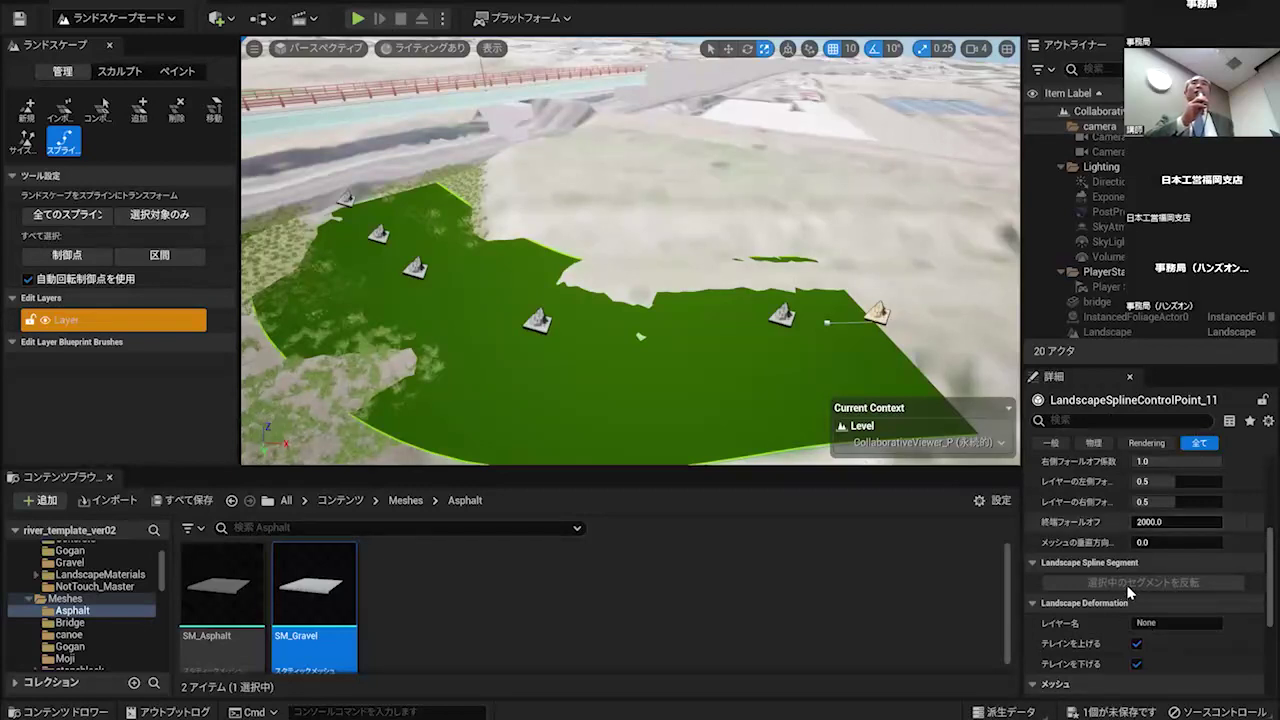
- Select all connected control points of the new spline and set their half-width (半角) to 200
scroll(1135, 575, down, 2)
scroll(1140, 575, up, 2)
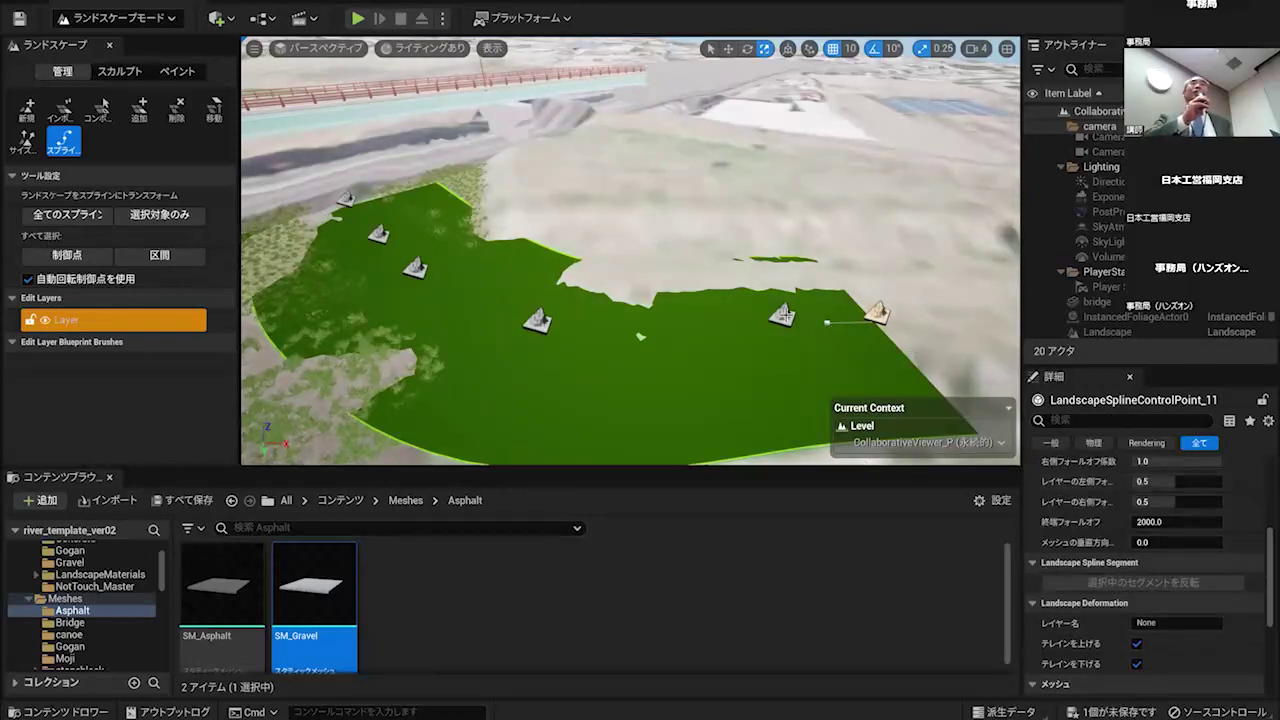
click(797, 327)
click(1205, 443)
scroll(1258, 503, up, 5)
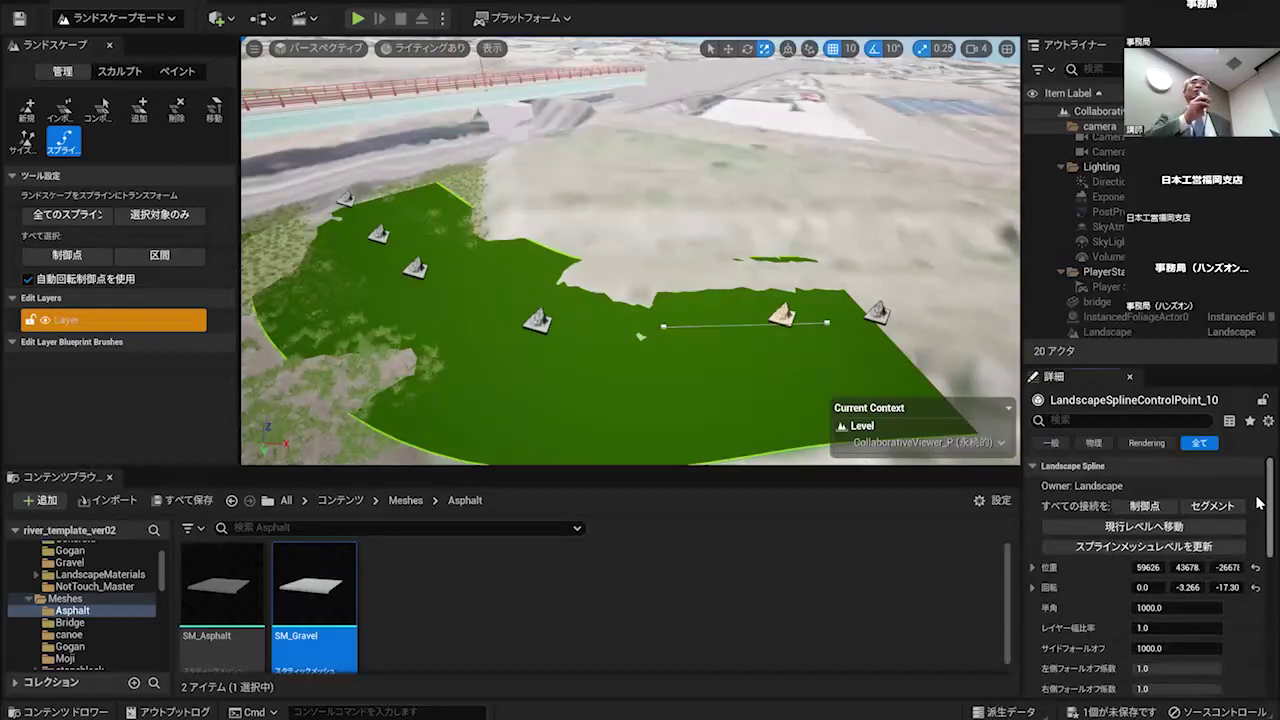
click(1144, 506)
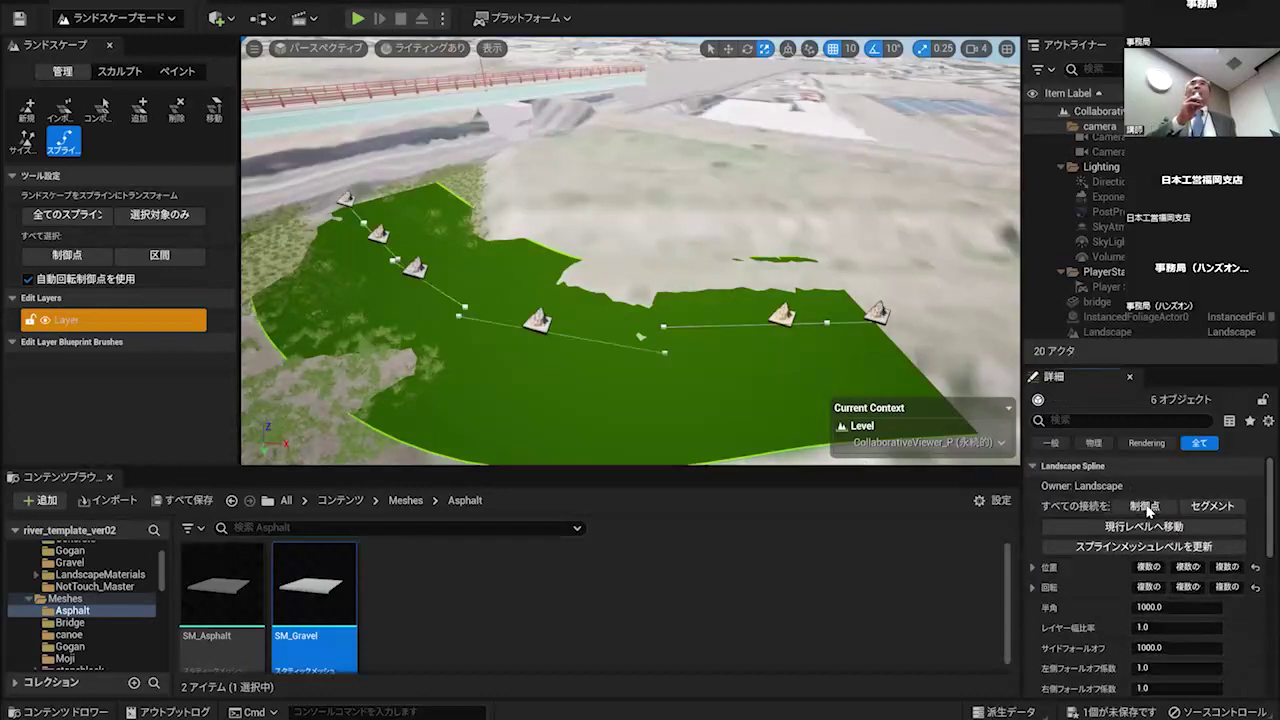
click(1188, 608)
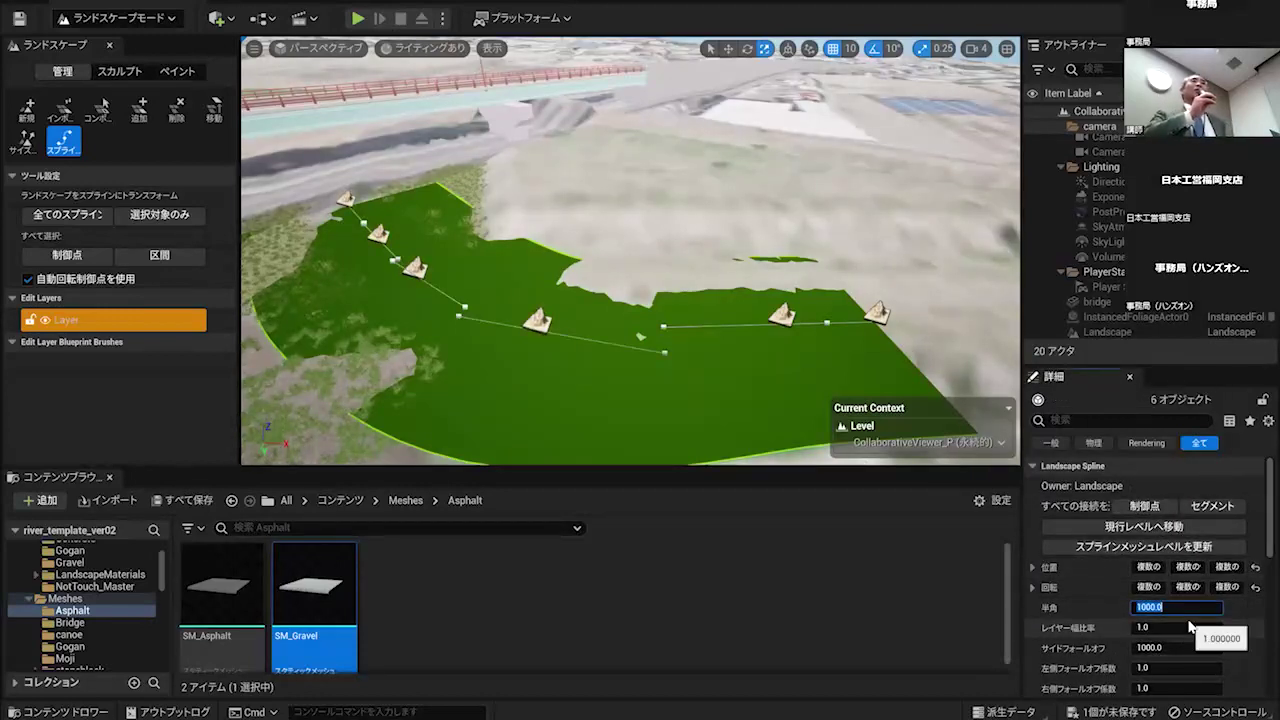
text(200)
key(Return)
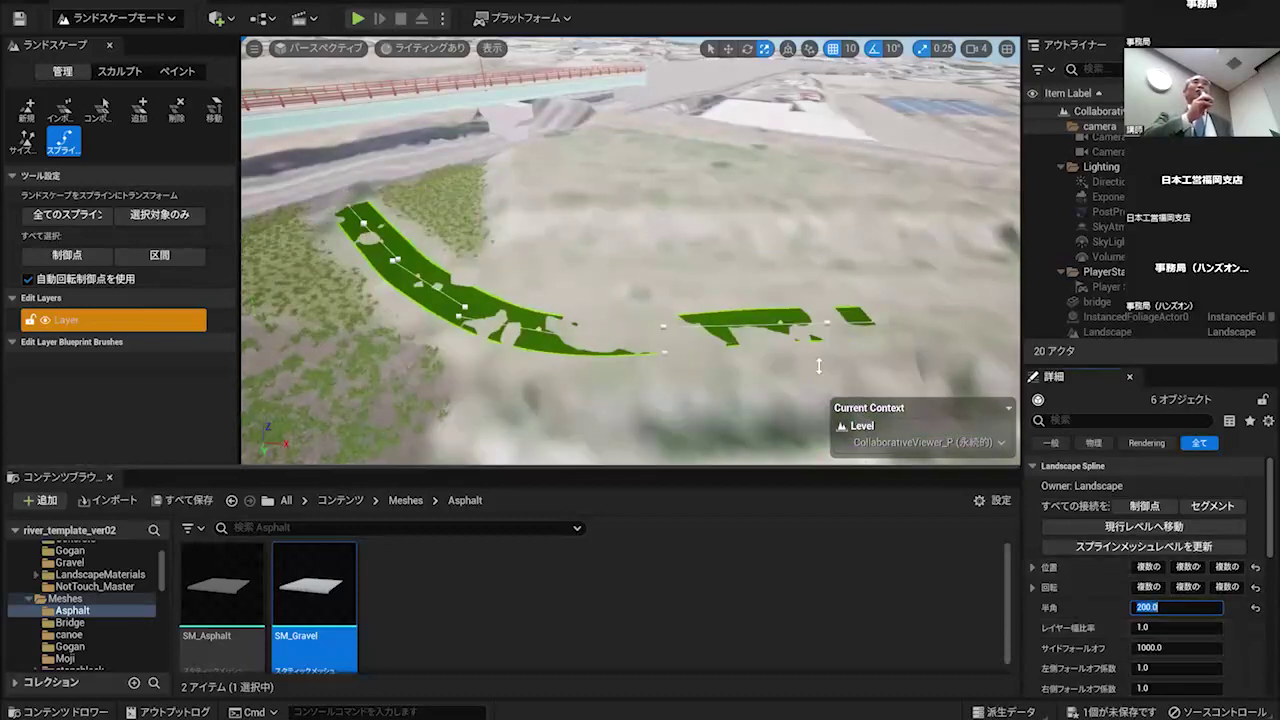
- Move the third control point of the new spline toward the grass patch with the move tool
scroll(725, 332, down, 4)
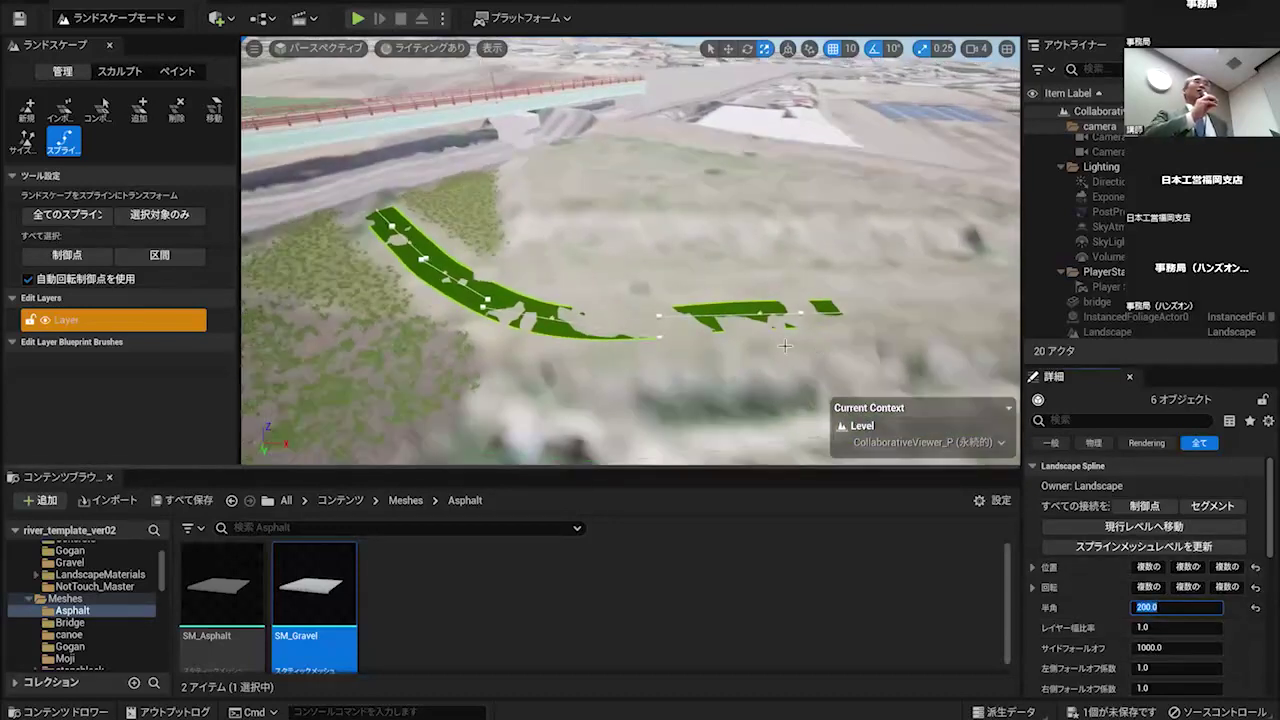
scroll(725, 332, down, 1)
mouse_move(725, 332)
right_down()
mouse_move(830, 395)
mouse_move(870, 355)
mouse_move(724, 332)
right_up()
right_drag(563, 238, 563, 238)
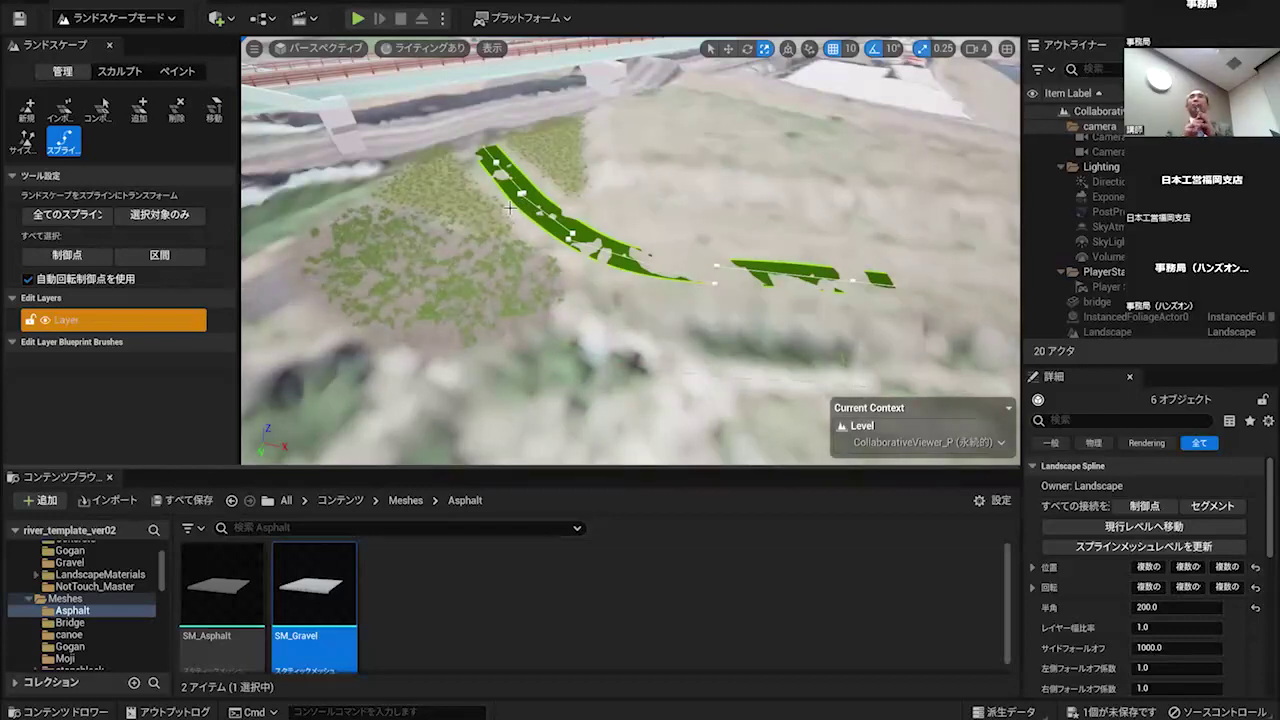
scroll(510, 207, up, 4)
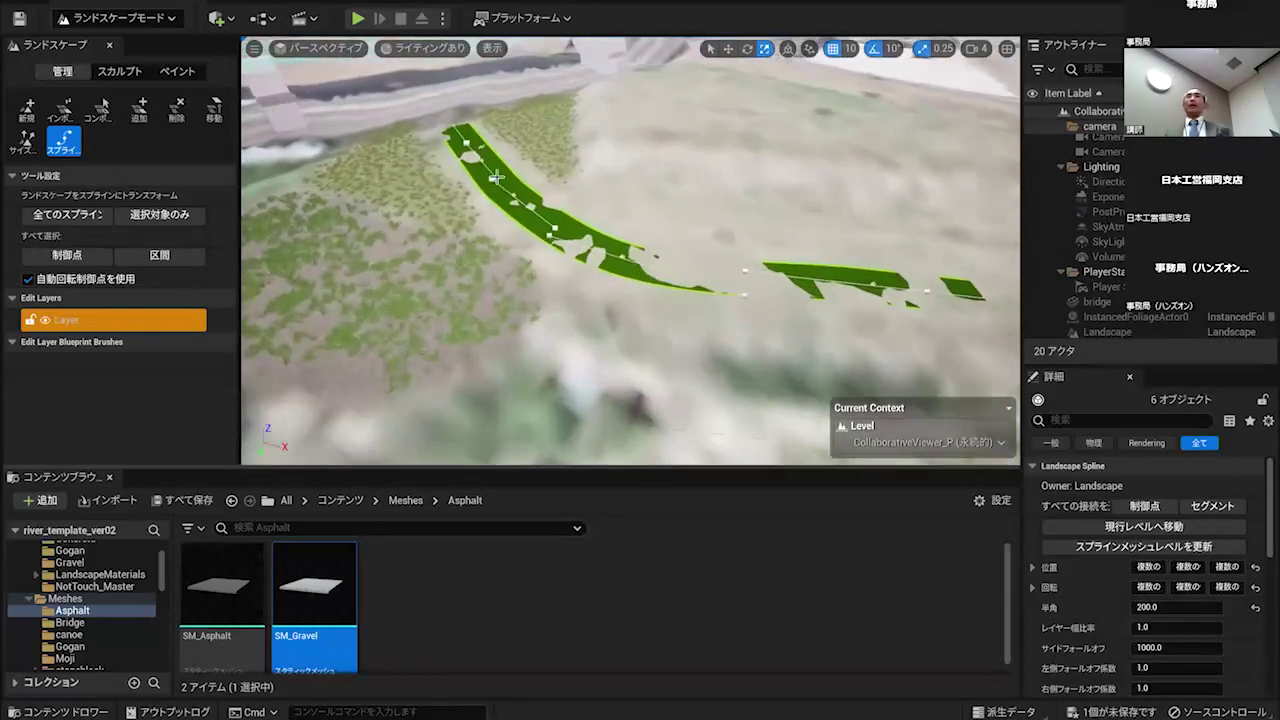
scroll(510, 197, up, 1)
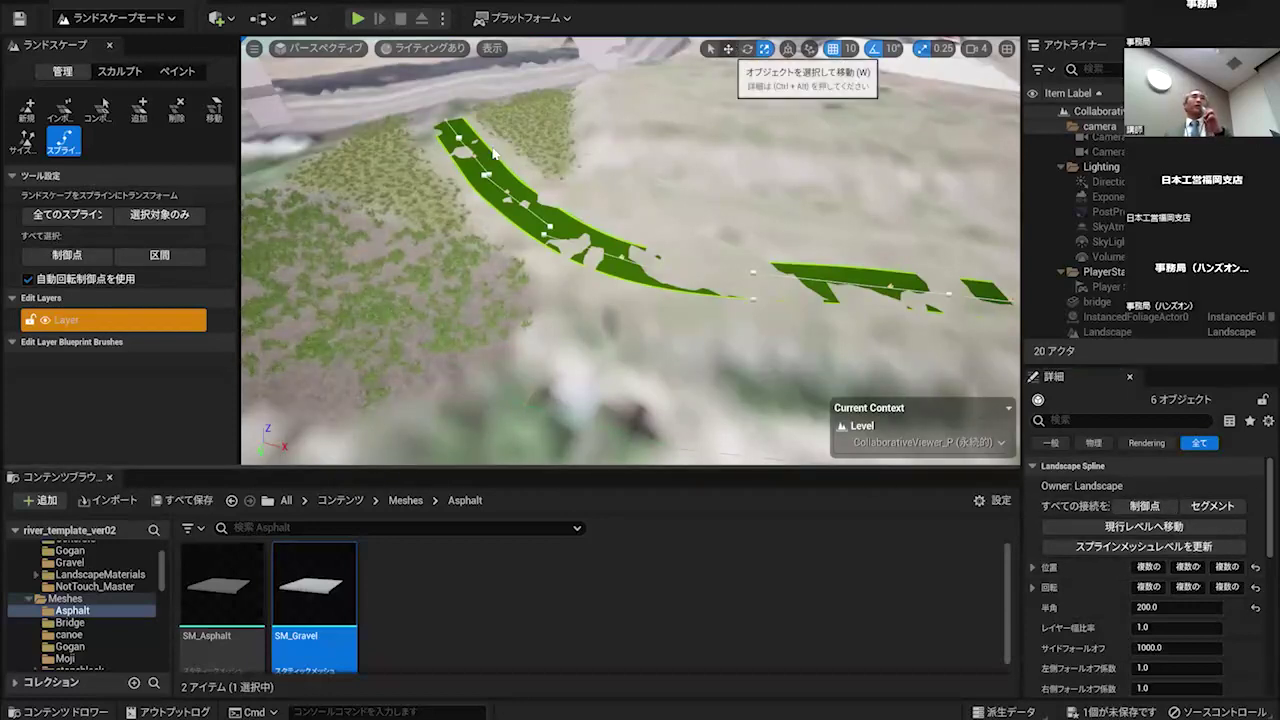
click(729, 48)
click(470, 158)
drag(466, 163, 462, 229)
- Move the fourth control point well down the slope and shift the third one further toward the grass patch
click(506, 191)
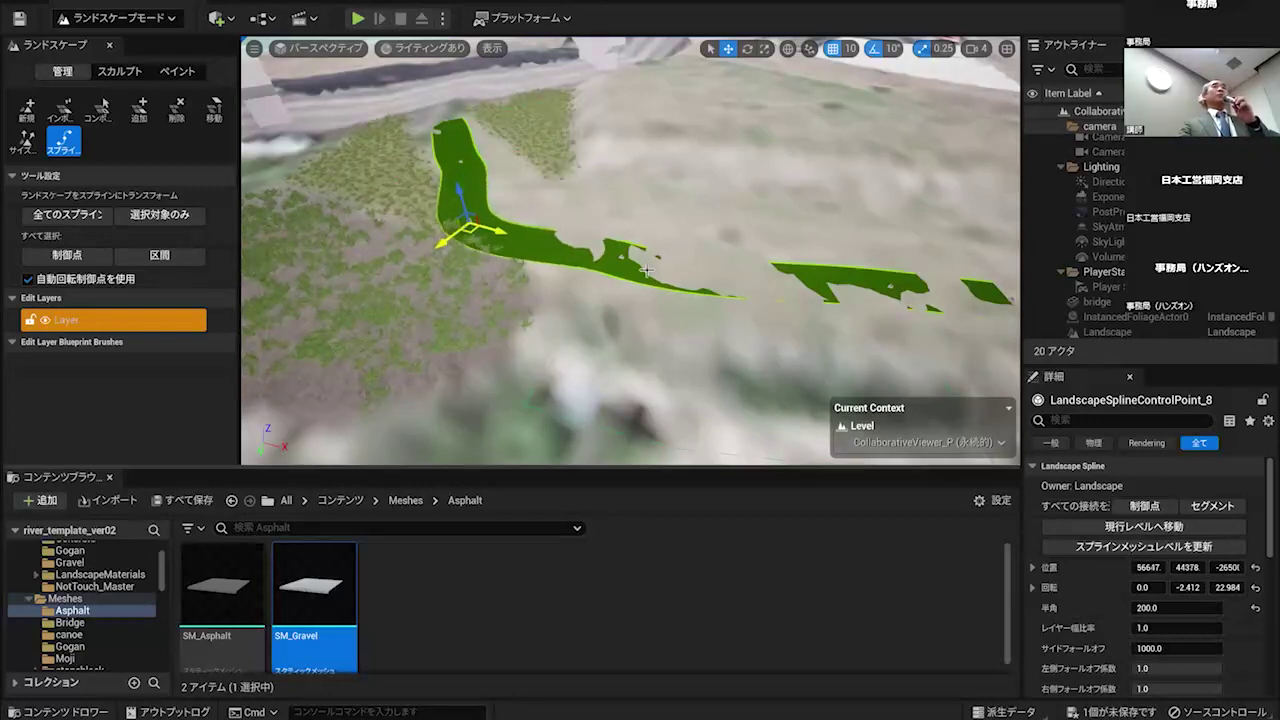
ctrl+click(624, 271)
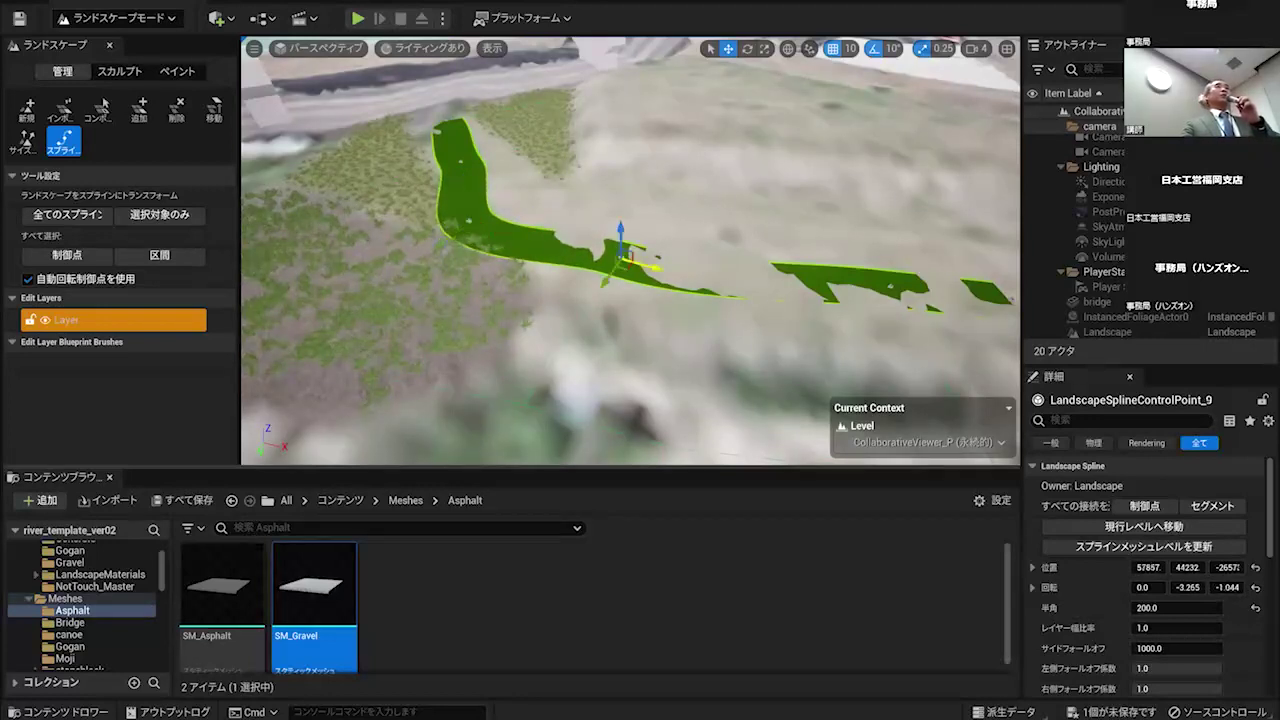
drag(619, 270, 533, 386)
click(464, 221)
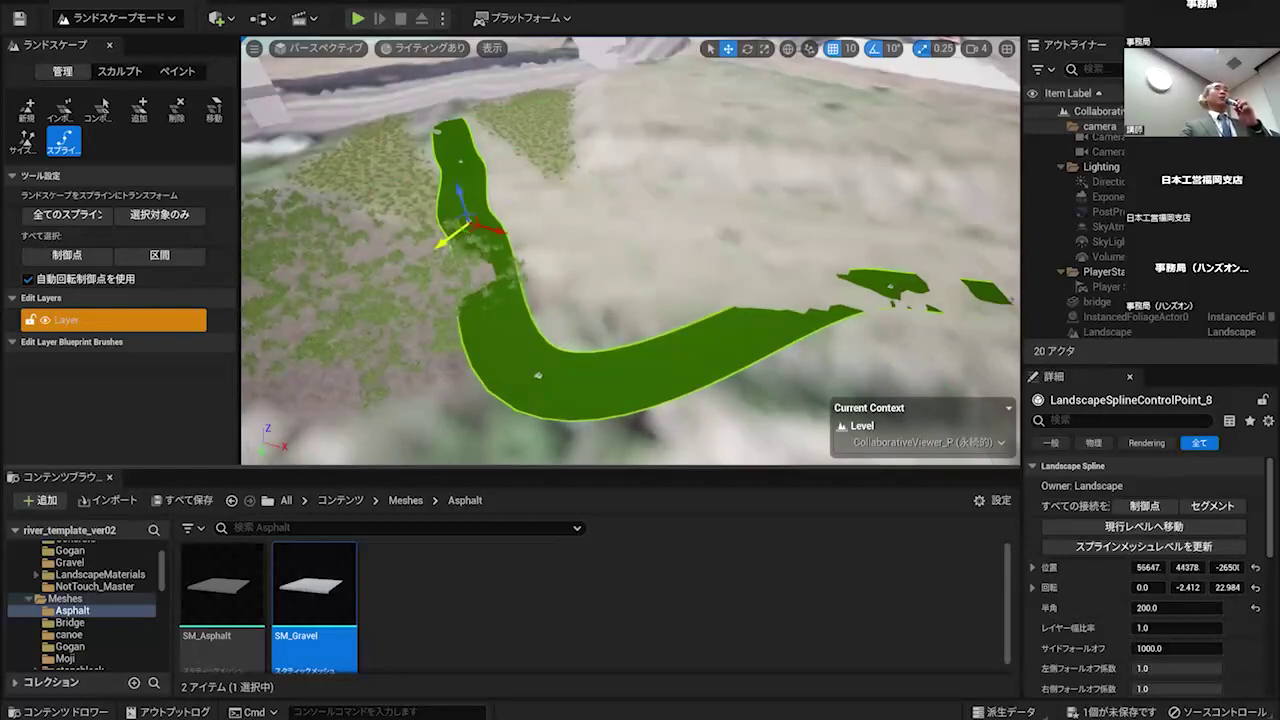
drag(452, 231, 402, 274)
- Move the fifth and the end control points down the slope so the road ribbon continues above the terrain
right_drag(612, 371, 640, 213)
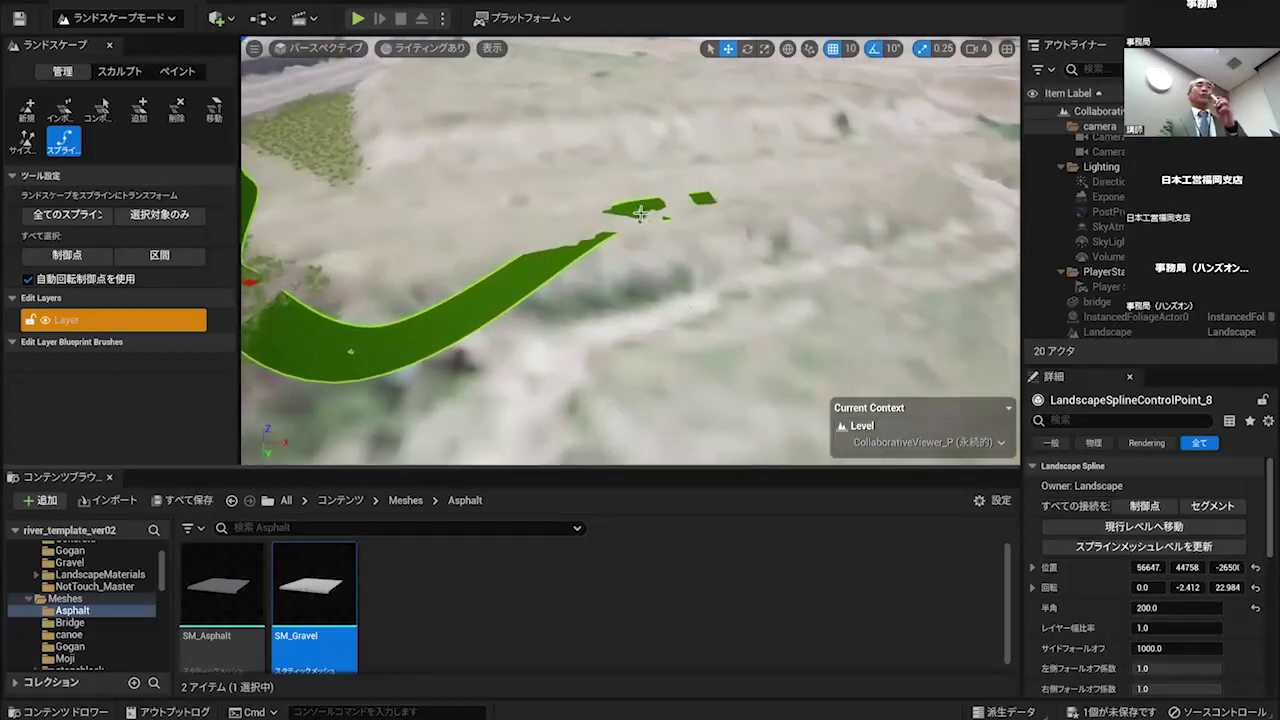
alt+drag(640, 218, 649, 404)
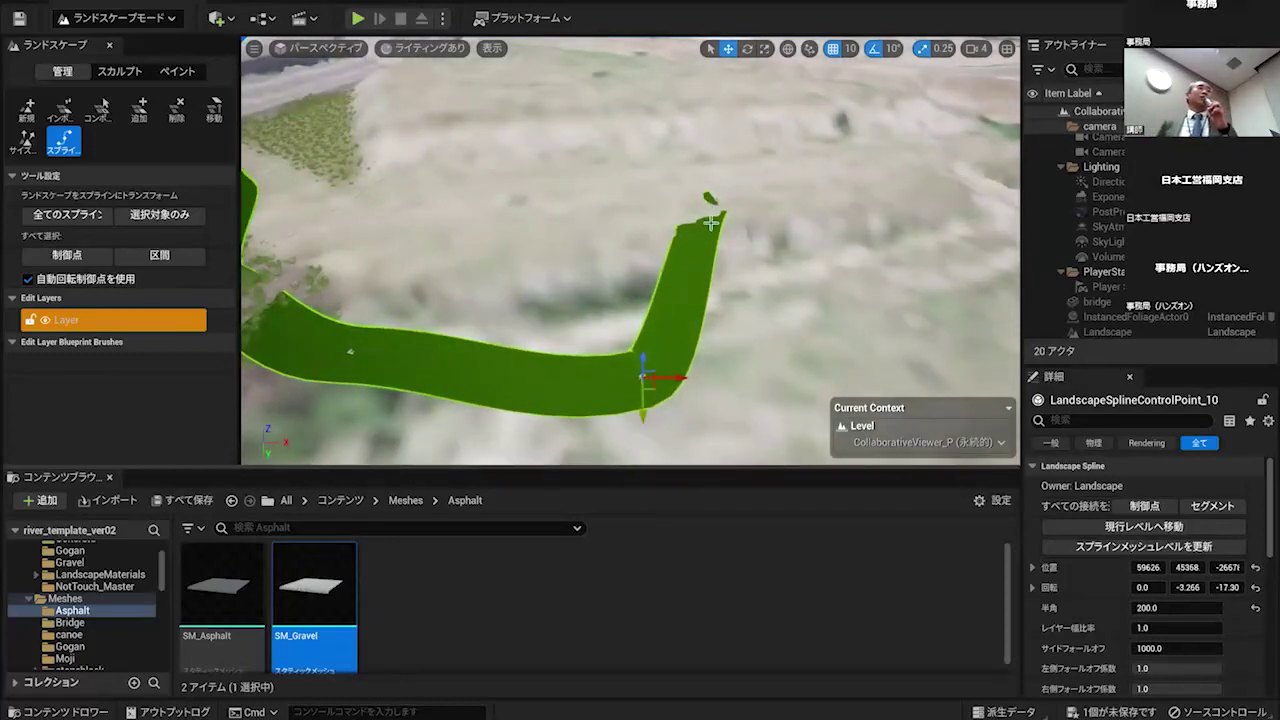
alt+drag(720, 208, 808, 407)
alt+drag(765, 362, 729, 370)
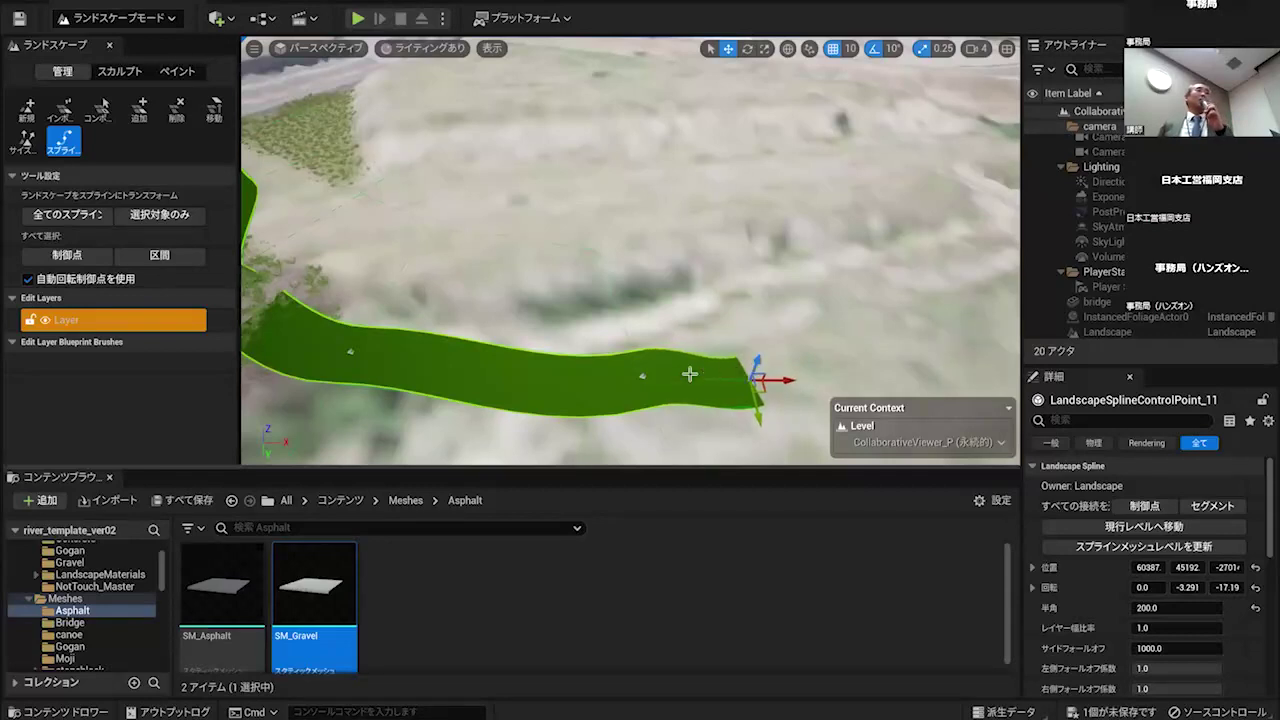
- Raise the fourth control point slightly and rotate it to a pitch of -53.25°
right_drag(729, 370, 700, 400)
right_drag(686, 330, 662, 358)
click(487, 235)
mouse_move(488, 221)
mouse_down()
mouse_move(488, 245)
mouse_move(488, 204)
mouse_up()
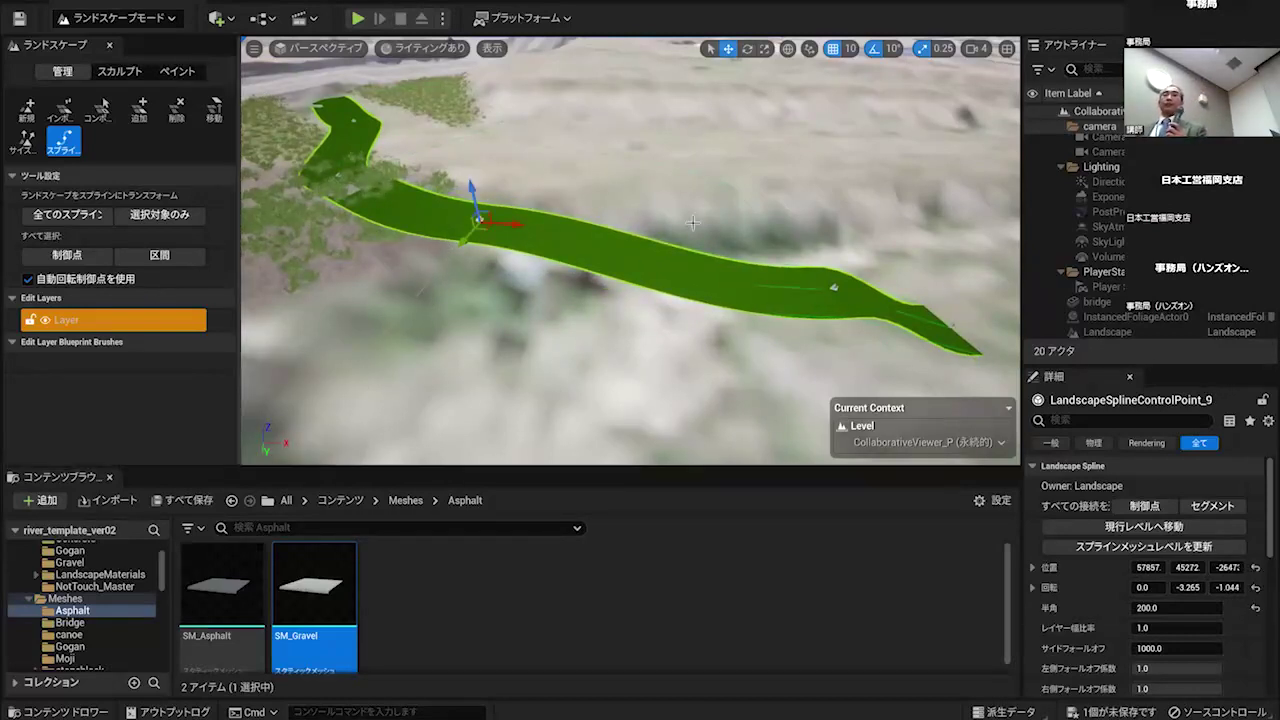
click(747, 49)
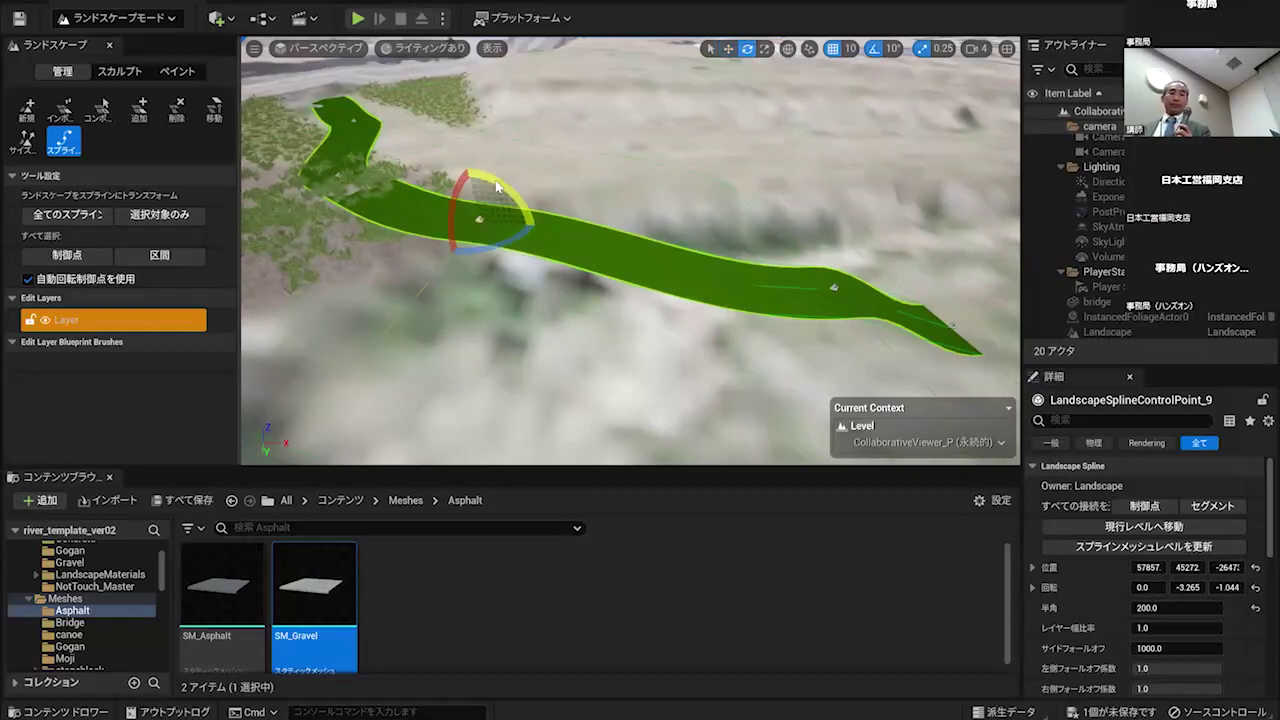
drag(537, 228, 530, 264)
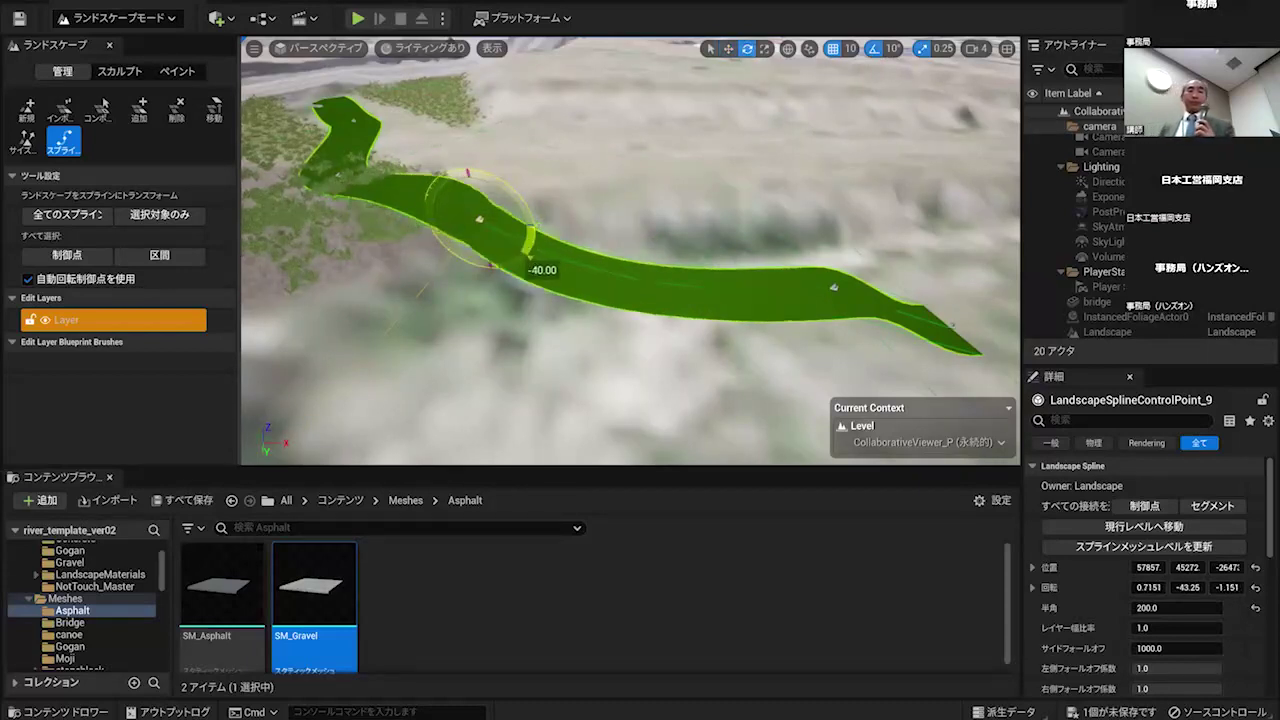
mouse_move(517, 197)
mouse_down()
mouse_move(557, 240)
mouse_move(510, 205)
mouse_up()
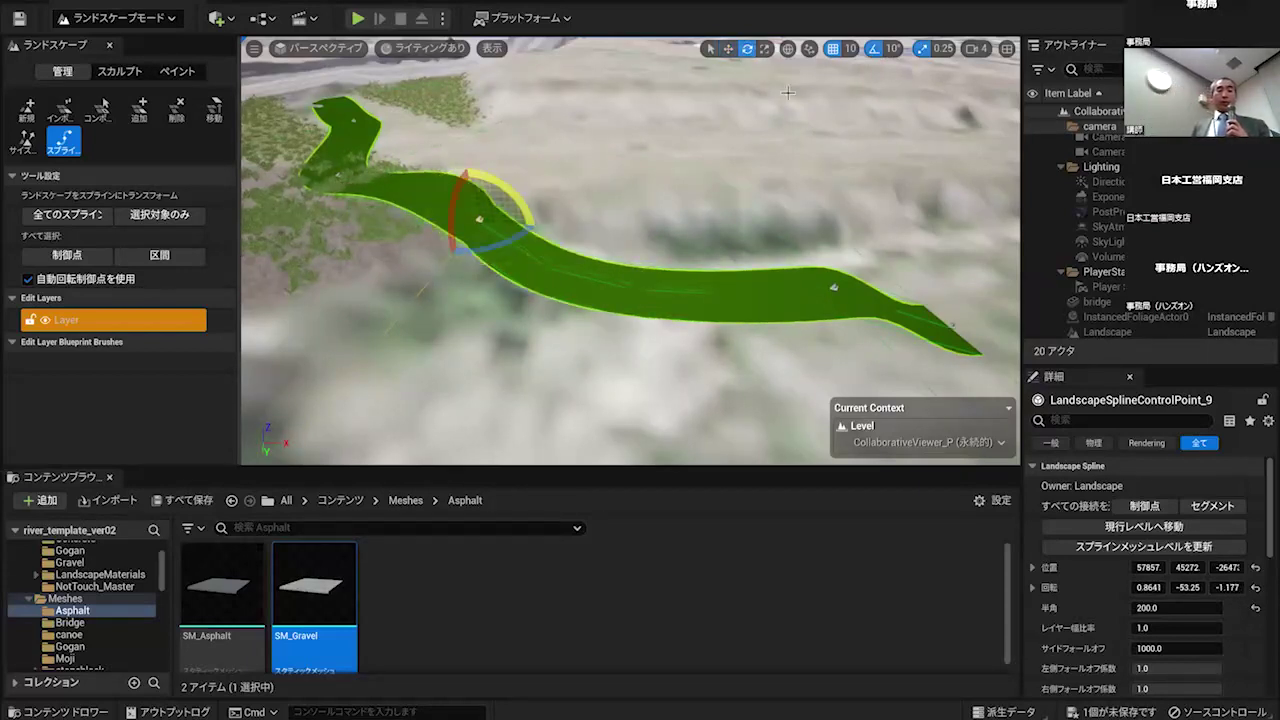
- Lower the fourth control point, then pull the fifth one closer to it and lower that too
click(728, 49)
drag(477, 197, 477, 232)
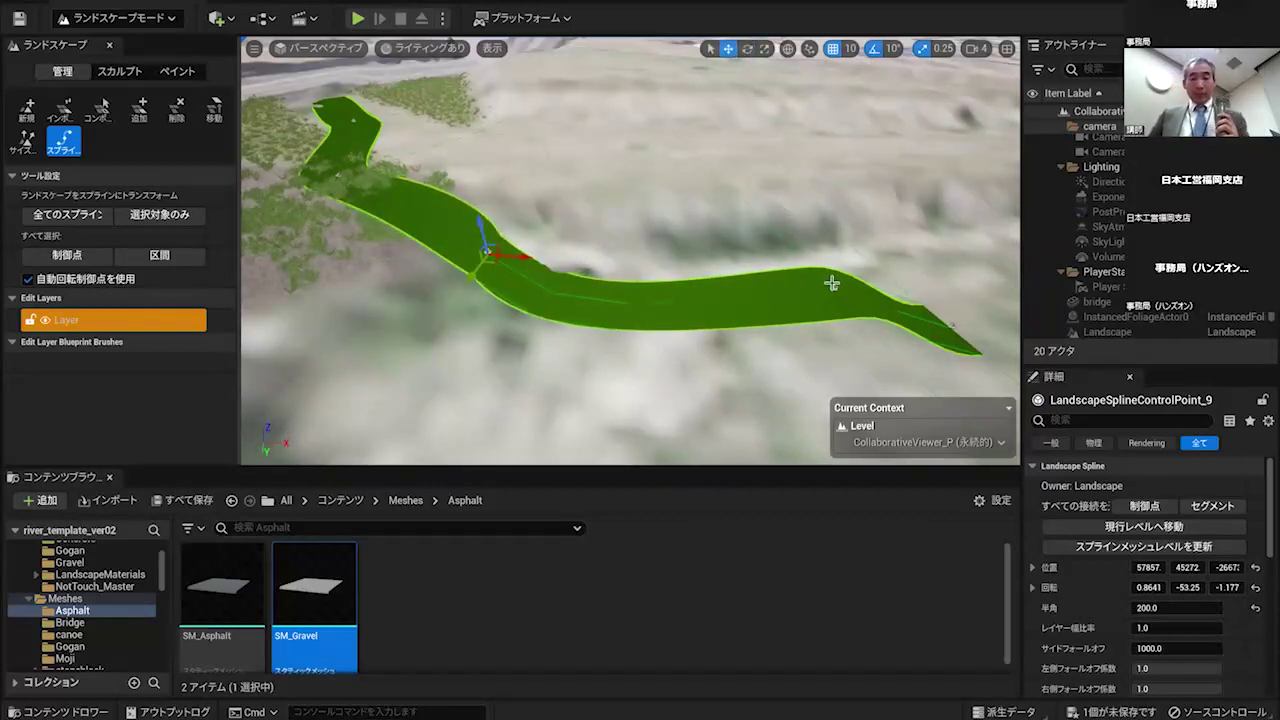
click(833, 289)
drag(842, 292, 736, 310)
drag(724, 250, 727, 294)
- Rotate the fourth control point back to a pitch of -43.25°
click(493, 247)
click(747, 49)
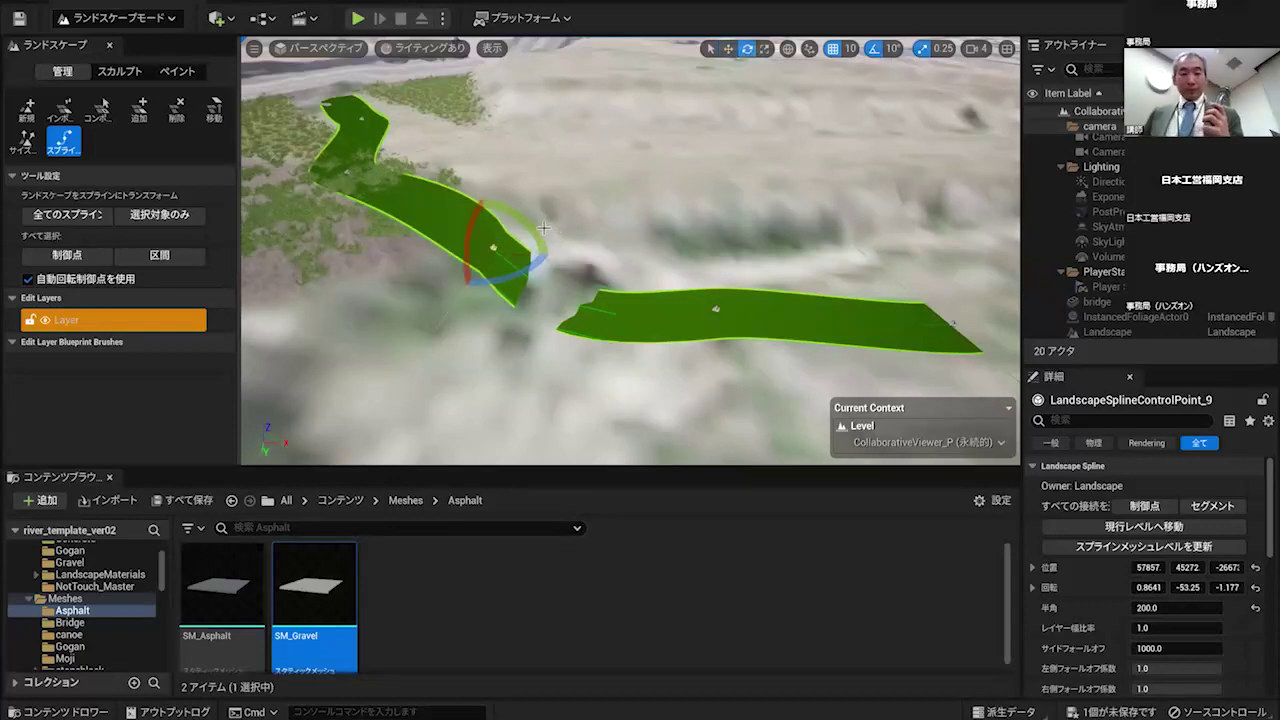
drag(545, 256, 1003, 321)
- Pull the end and fifth control points back, and move the fourth outward and slightly up to close the gap in the ribbon
click(953, 318)
click(728, 49)
drag(961, 305, 830, 315)
click(716, 310)
drag(732, 315, 682, 312)
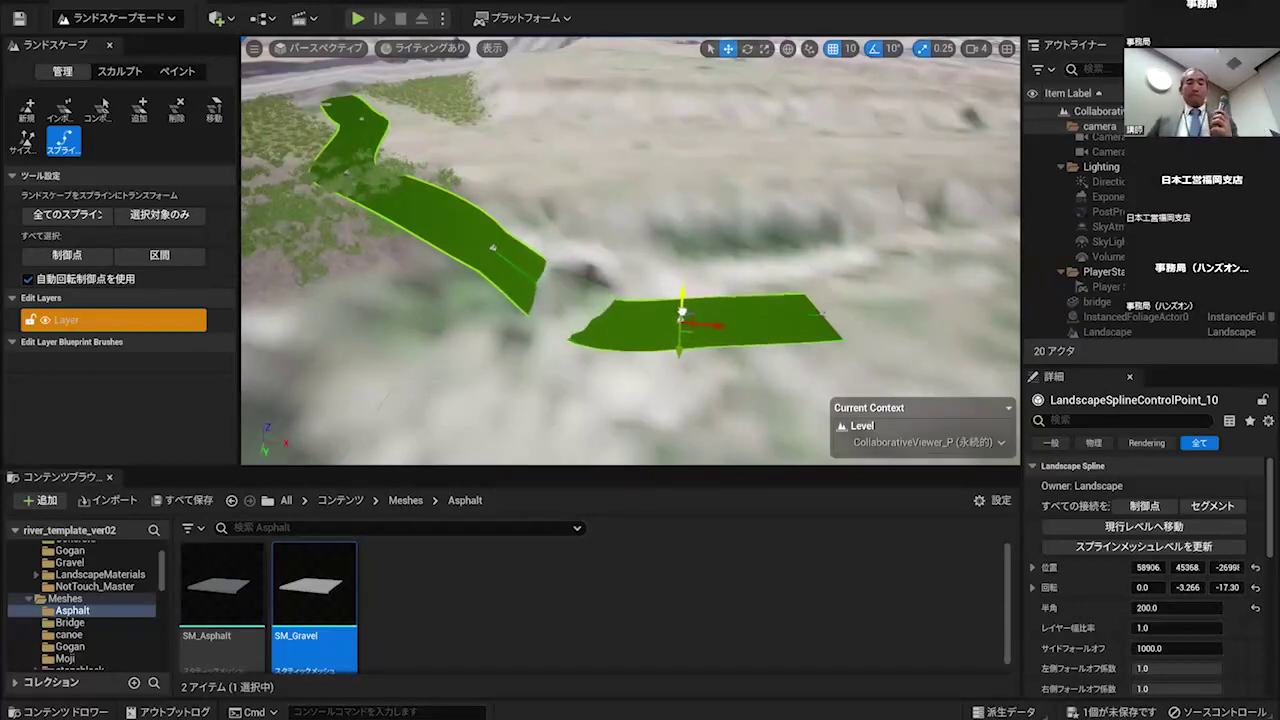
click(496, 247)
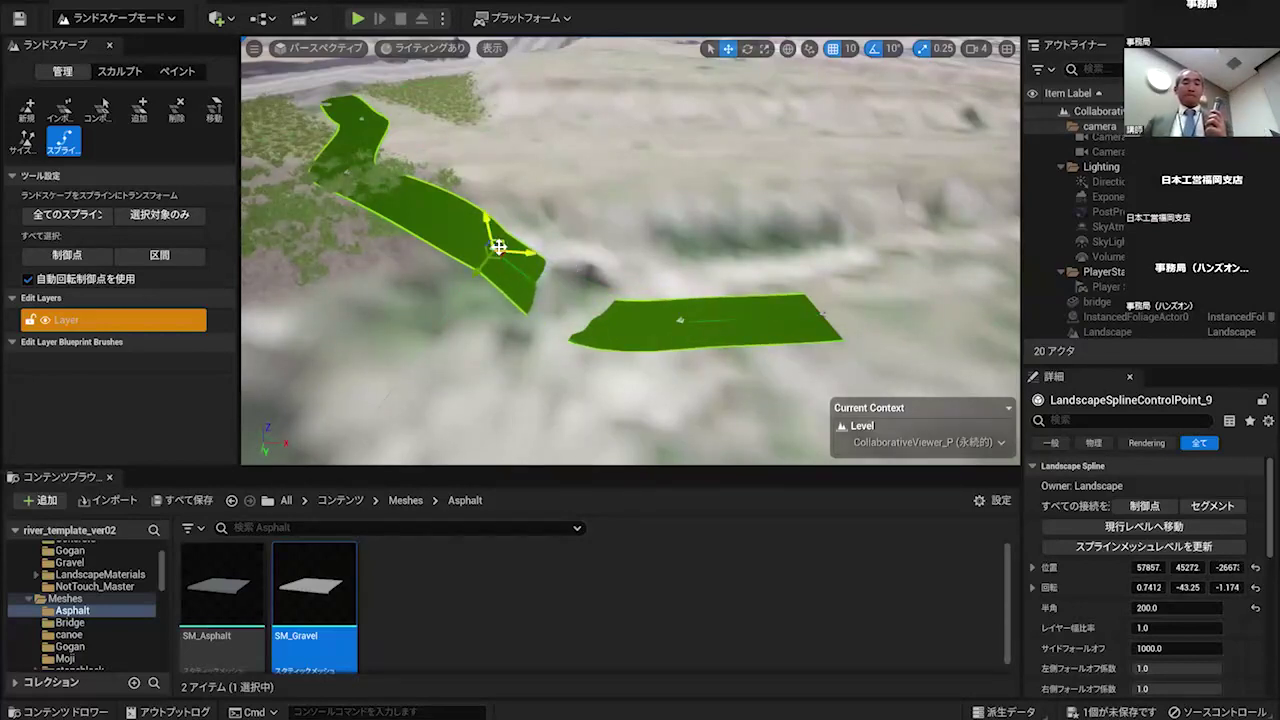
drag(511, 254, 503, 228)
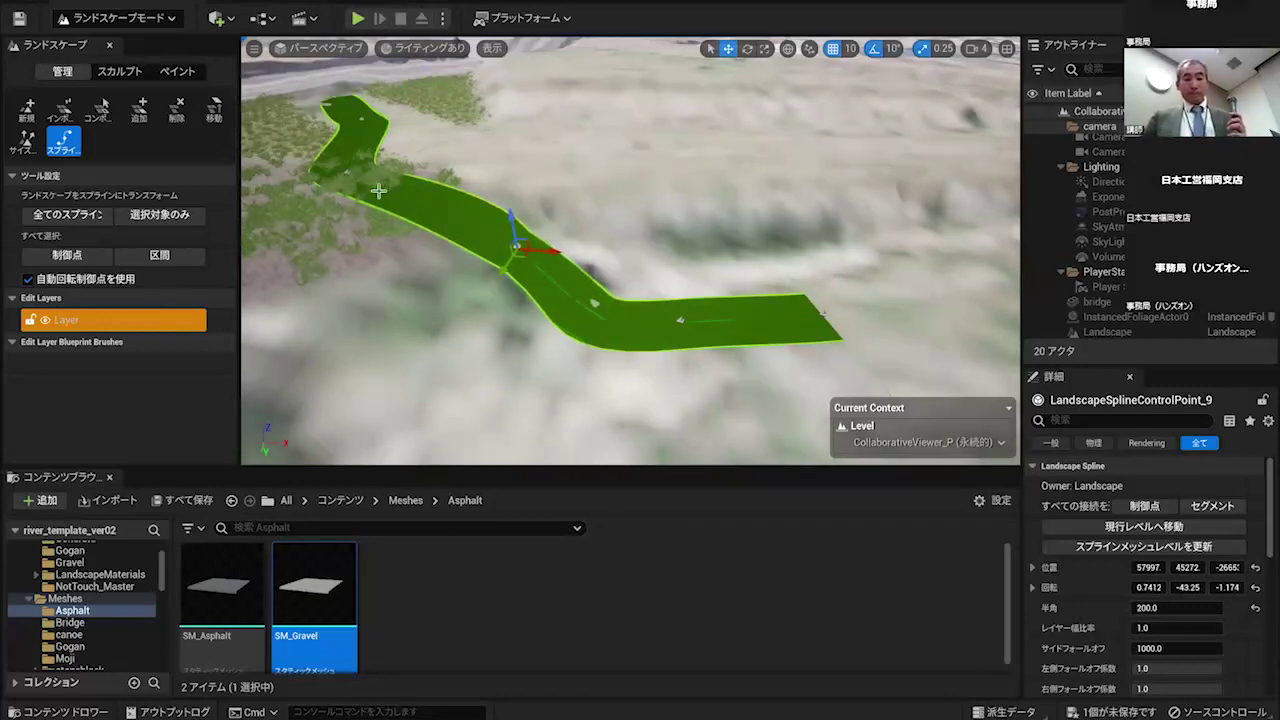
- Select all connected segments of the spline and review their deformation and mesh settings
click(1212, 505)
scroll(1170, 545, down, 3)
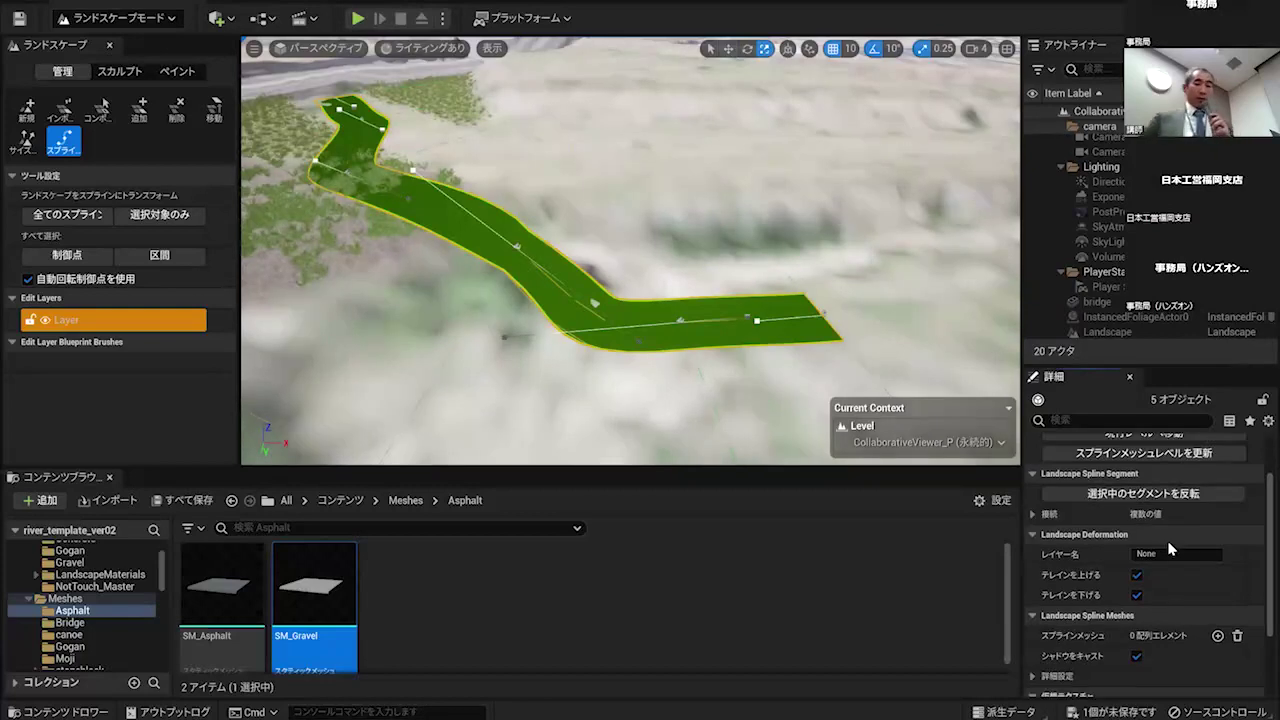
scroll(1100, 545, up, 3)
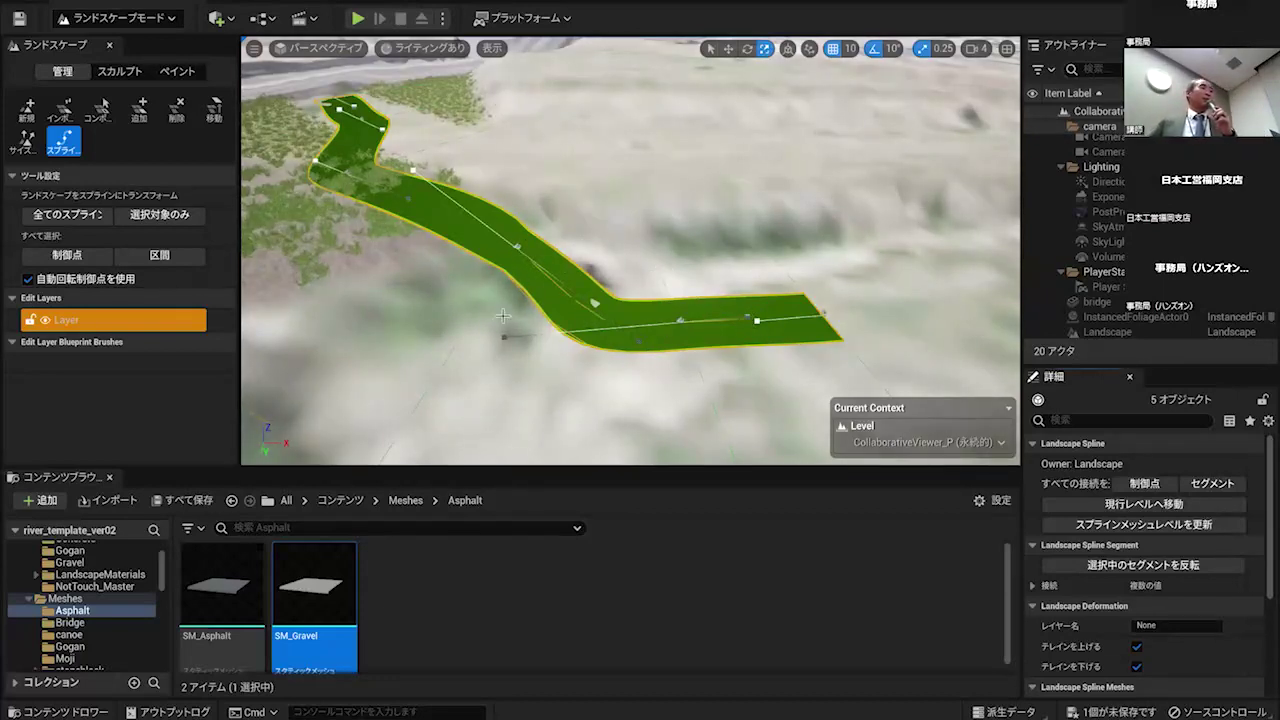
- Select all connected control points of the spline and bring up their Landscape Deformation settings
click(518, 244)
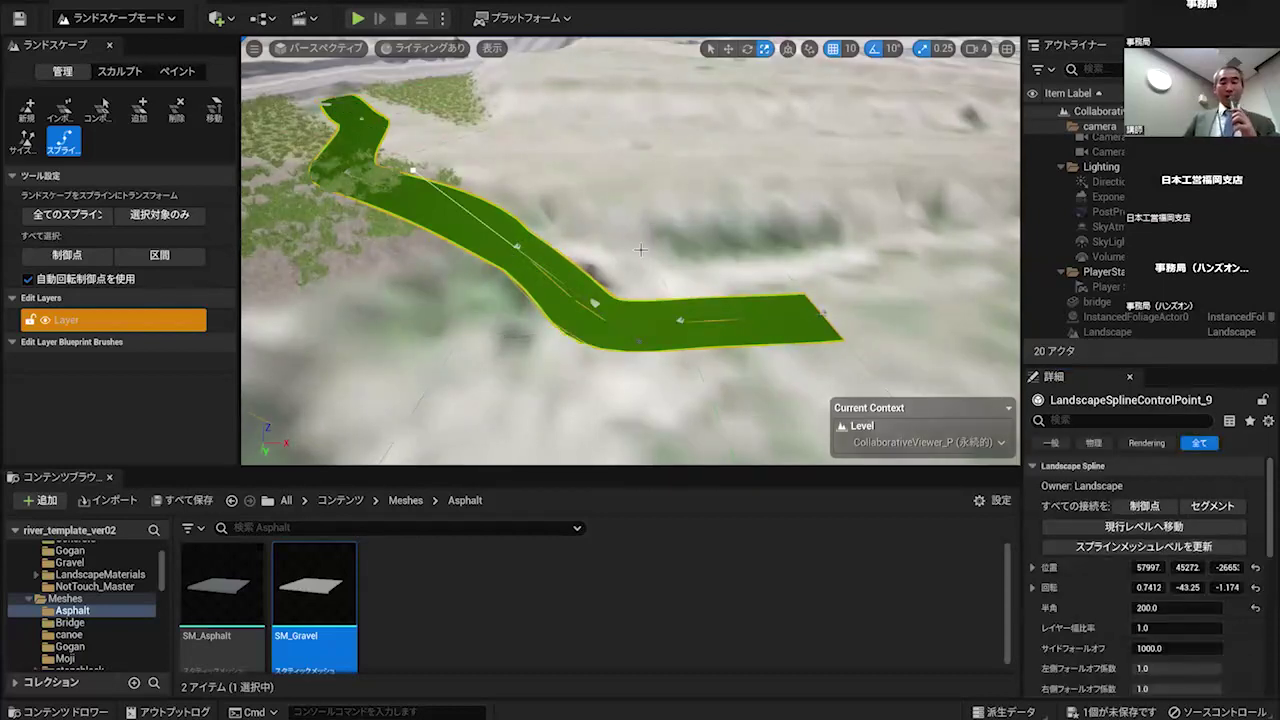
click(1145, 506)
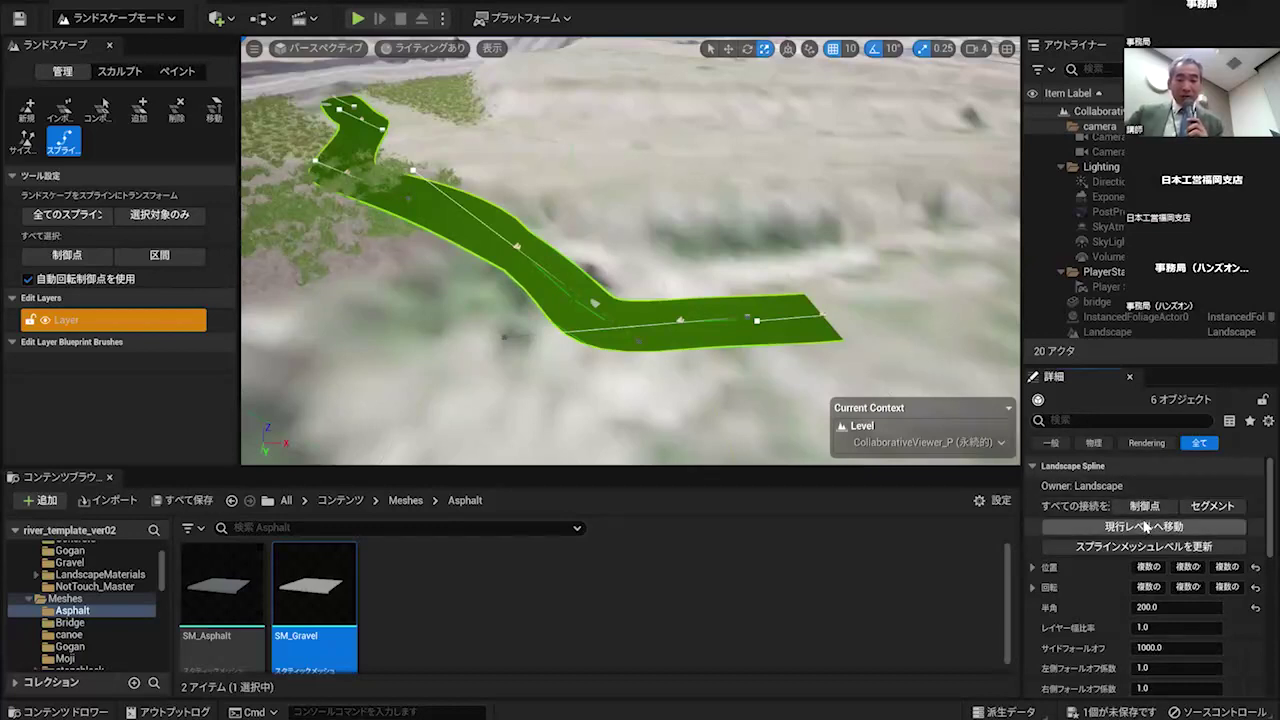
scroll(1191, 535, down, 3)
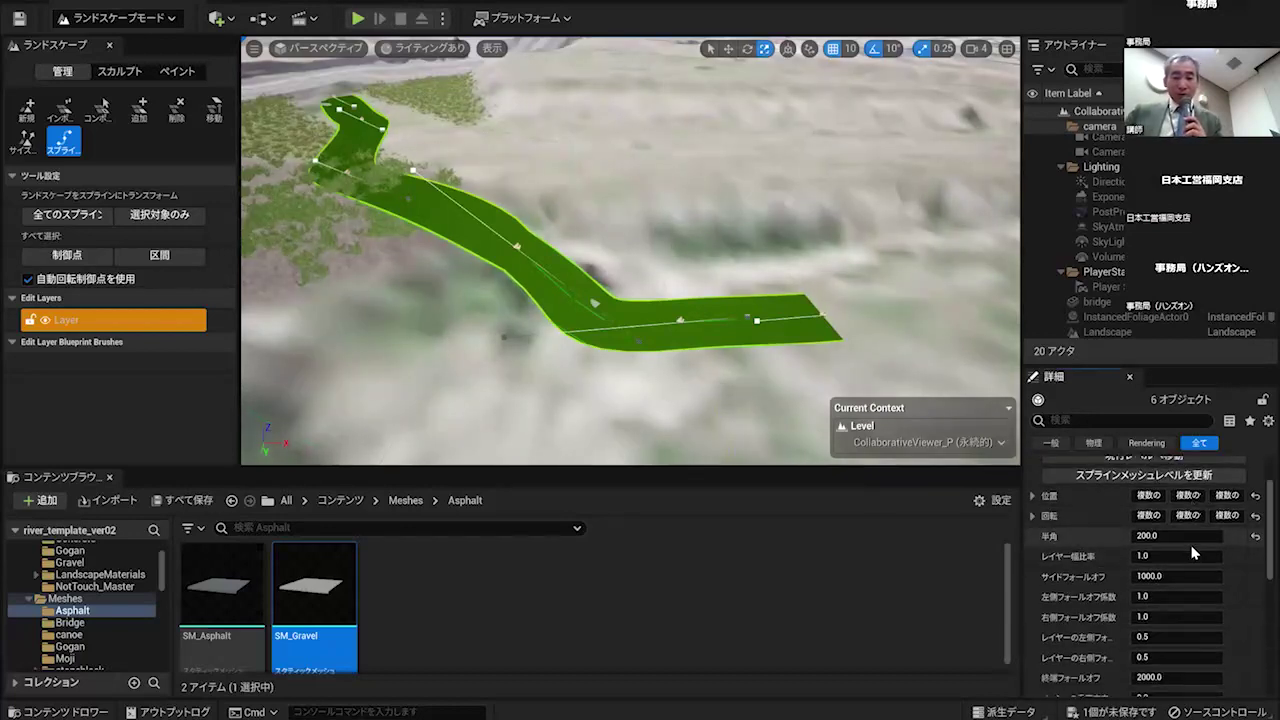
scroll(1193, 545, down, 1)
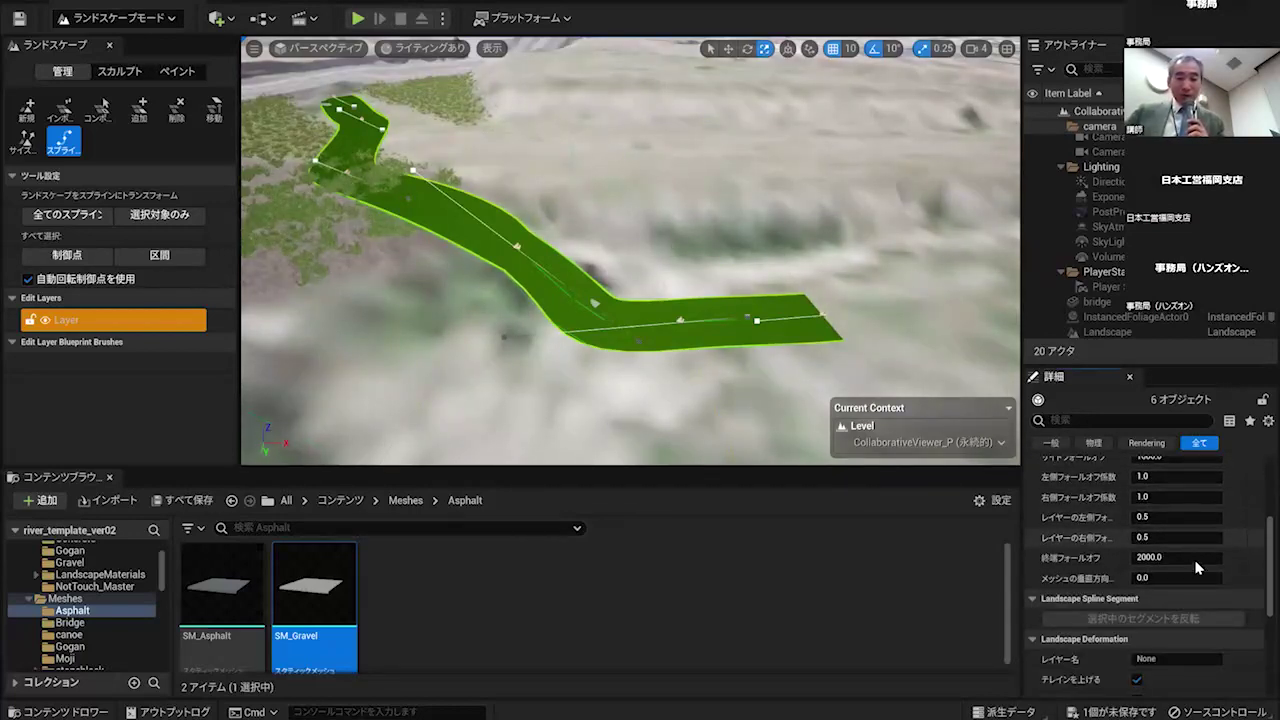
scroll(1198, 605, down, 2)
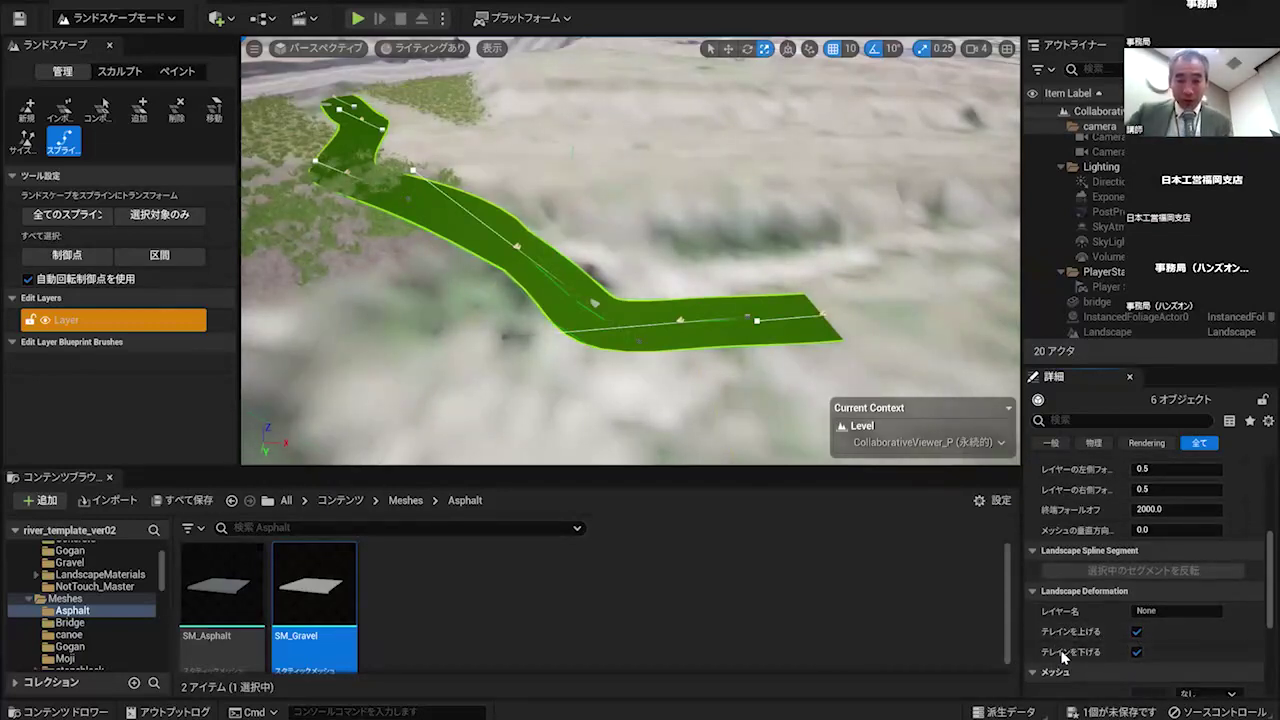
scroll(1160, 672, down, 2)
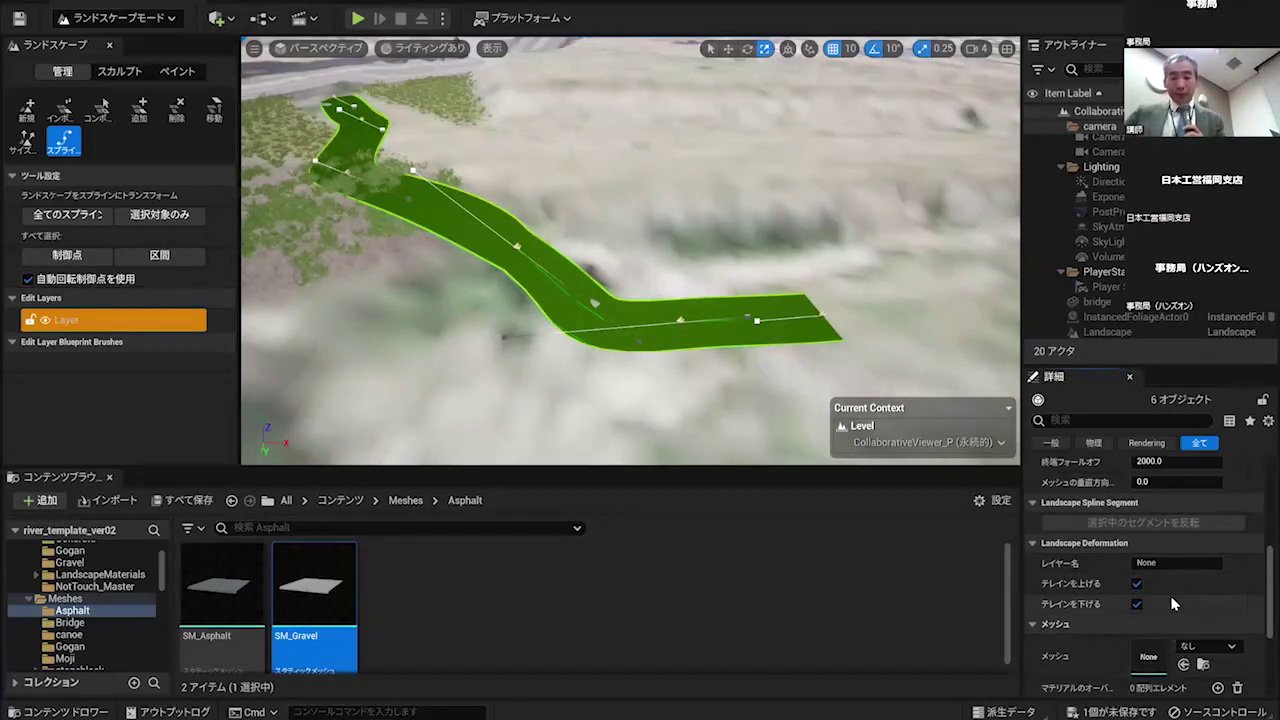
- Toggle the raise-terrain (テレインを上げる) and lower-terrain (テレインを下げる) options off and on again for the control points
click(1136, 584)
click(1136, 584)
click(1137, 603)
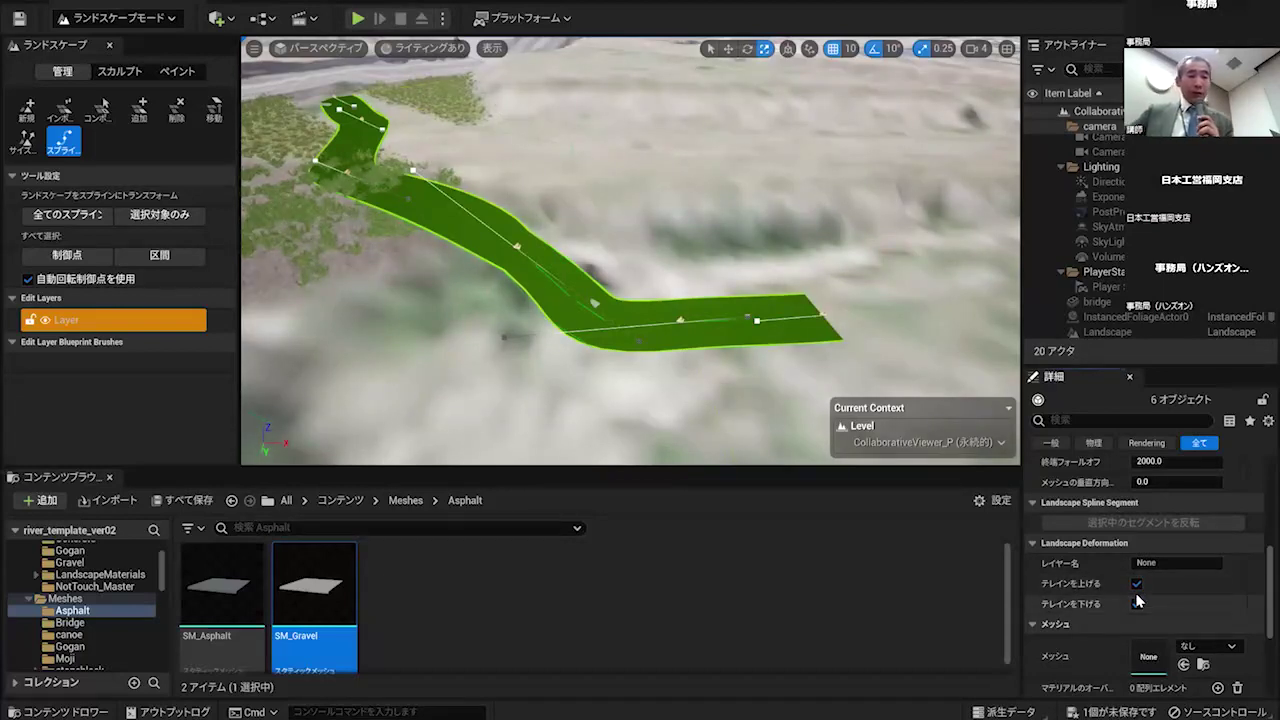
click(1137, 602)
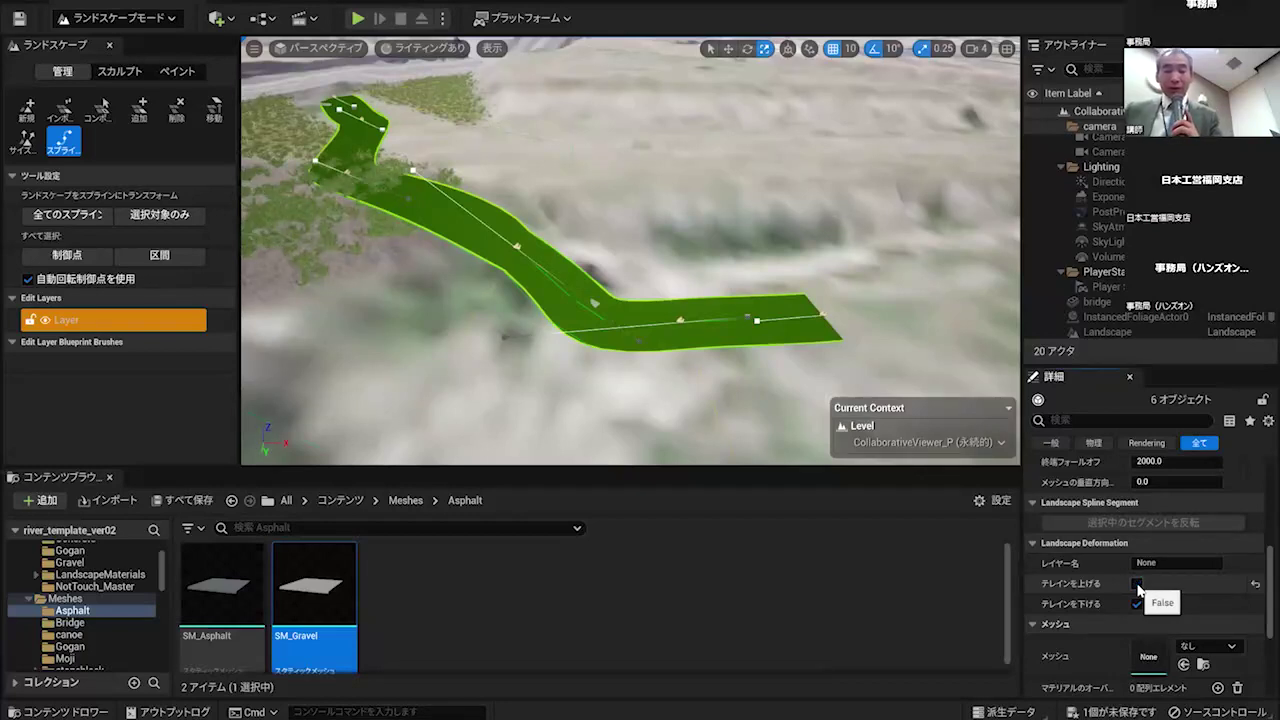
click(1137, 585)
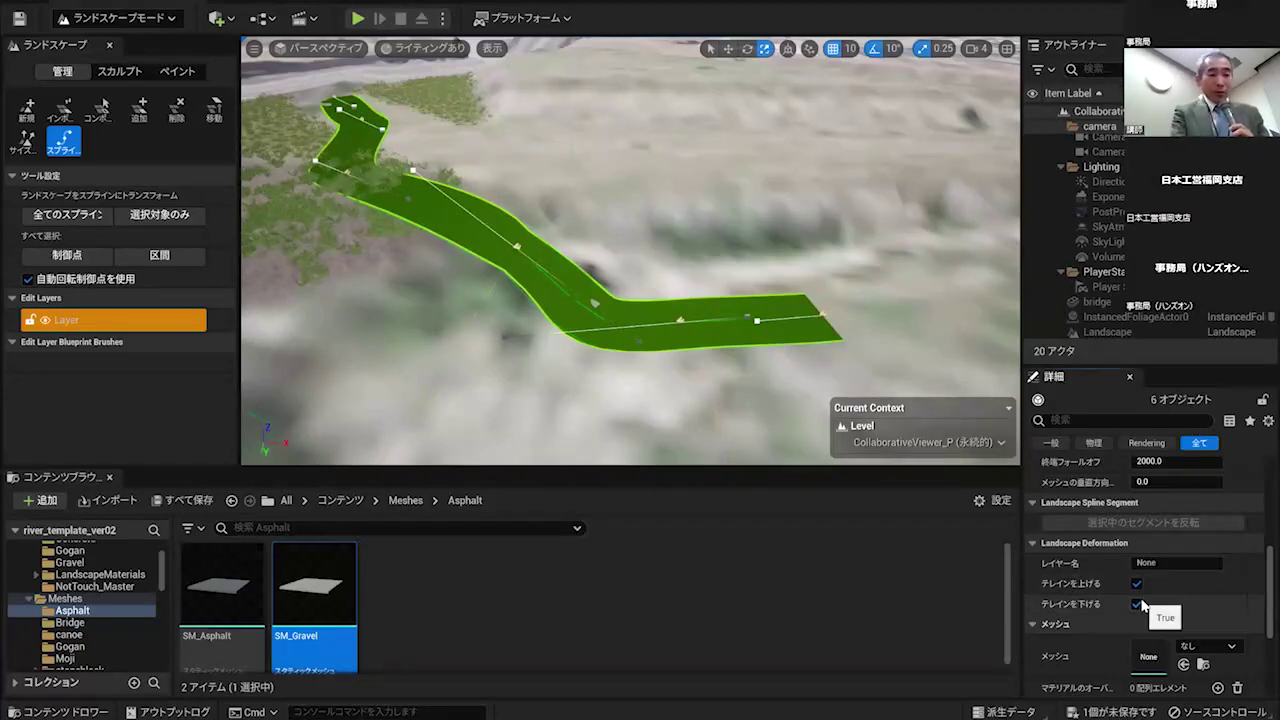
- Review the terrain deformation, mesh, virtual texture and collision settings of the selected control points
scroll(1160, 604, down, 1)
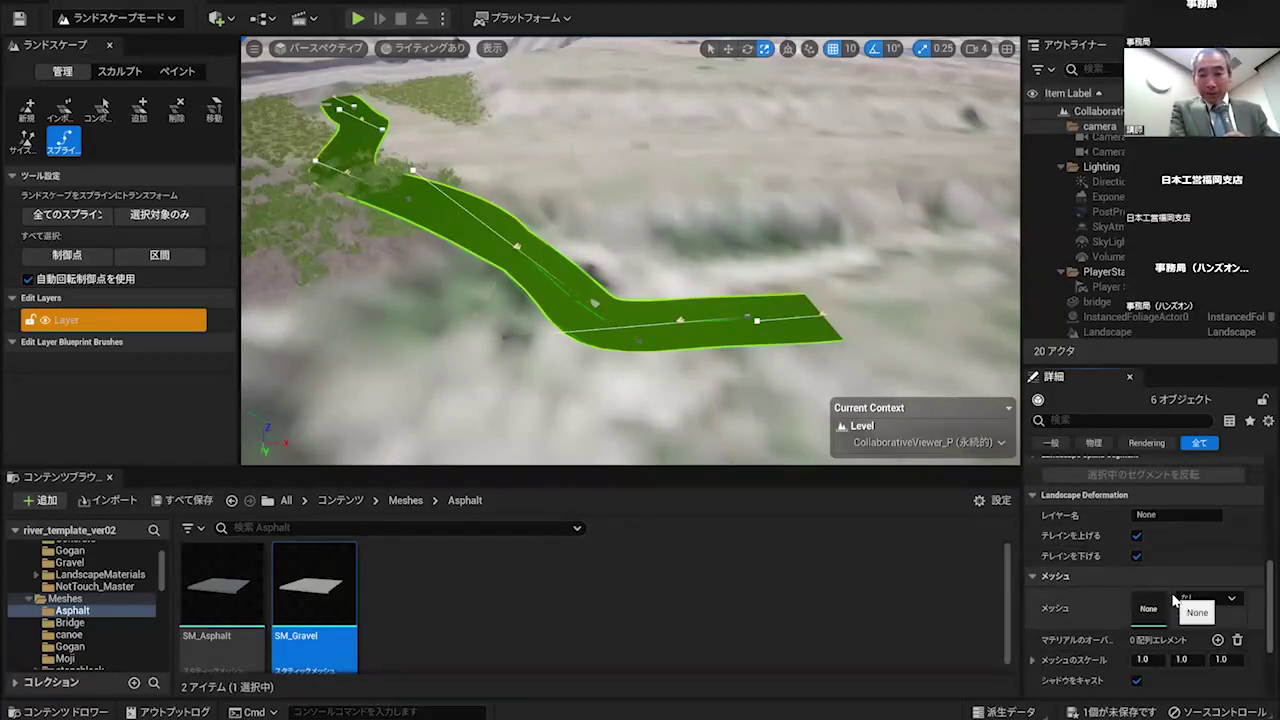
scroll(1178, 598, down, 1)
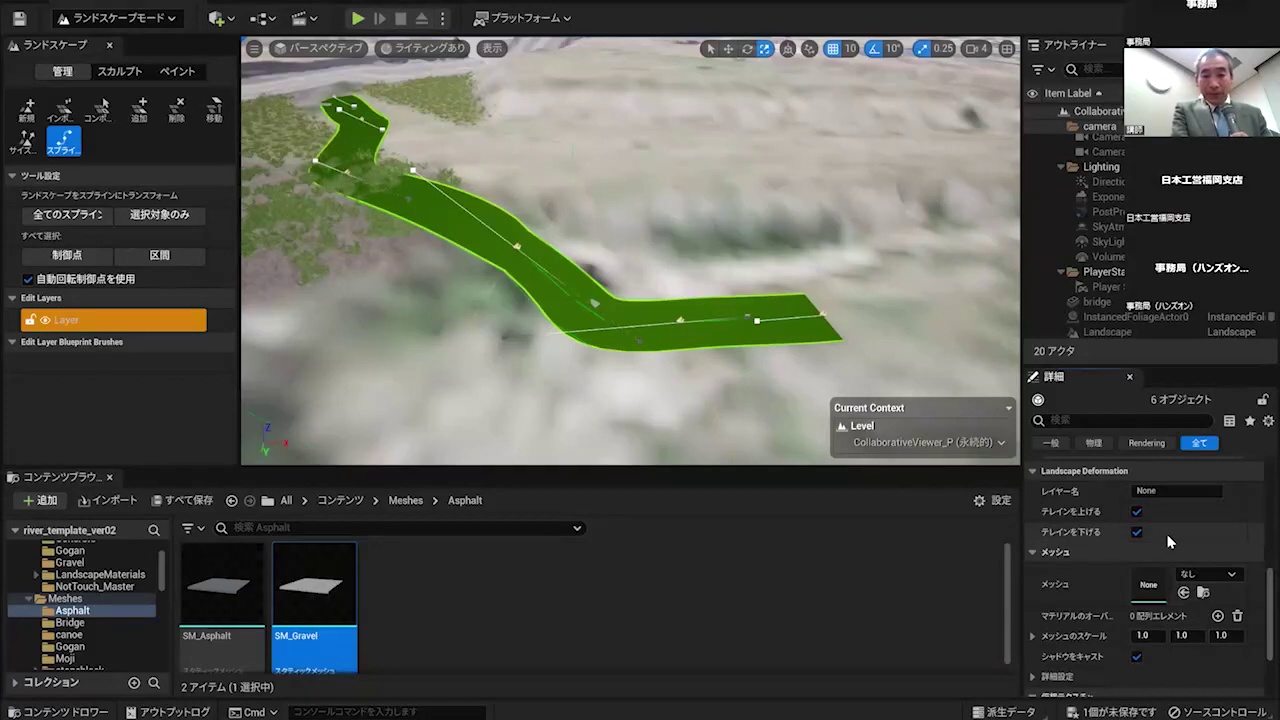
scroll(1168, 542, up, 1)
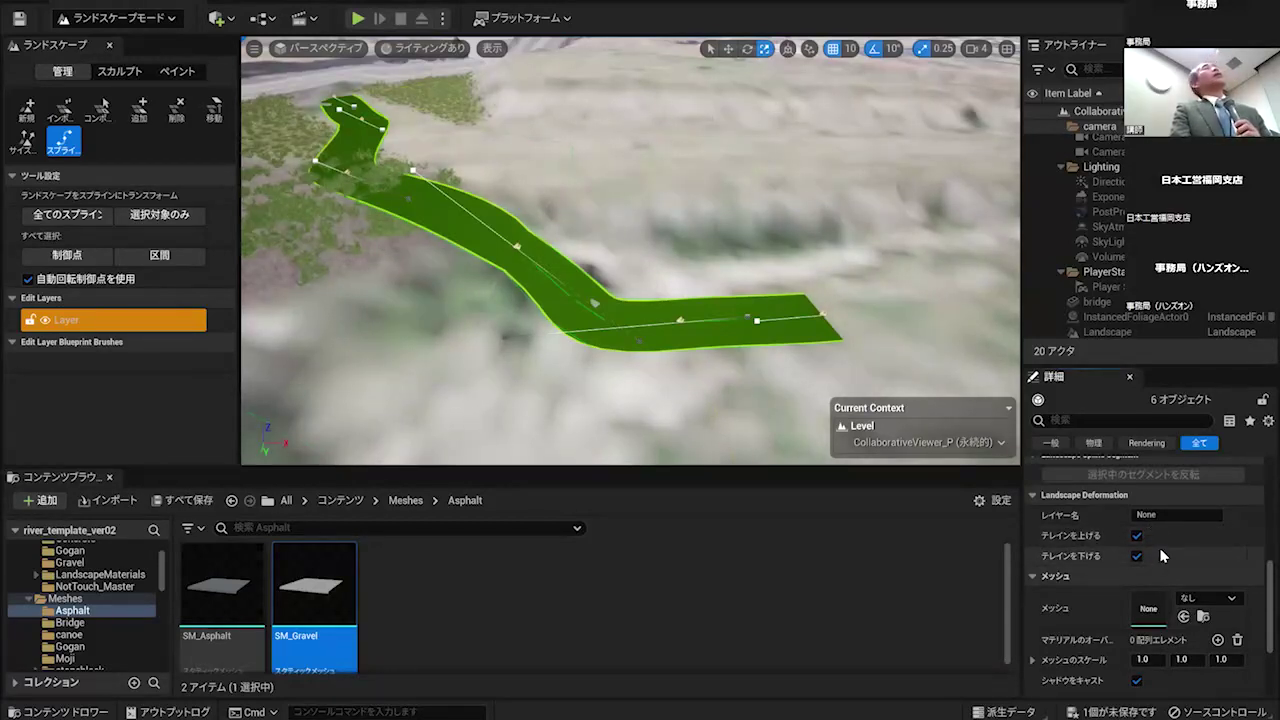
scroll(1160, 542, down, 2)
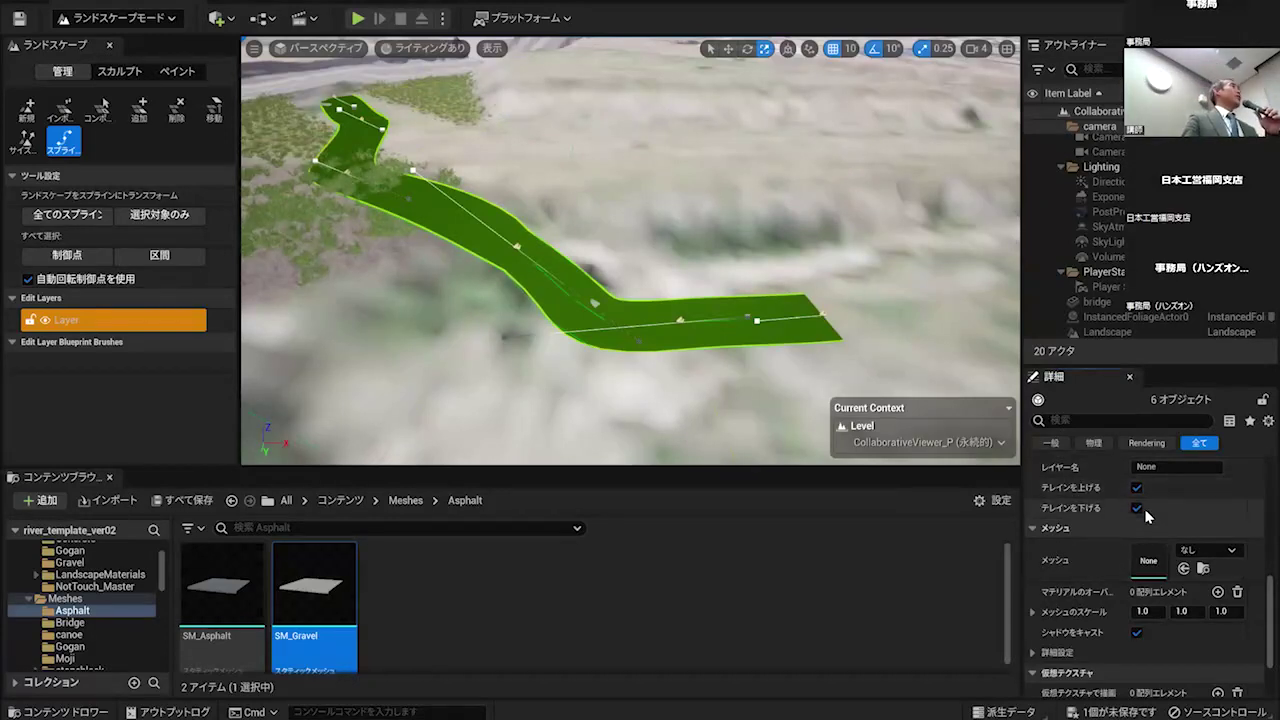
scroll(1154, 514, down, 2)
scroll(1155, 514, down, 2)
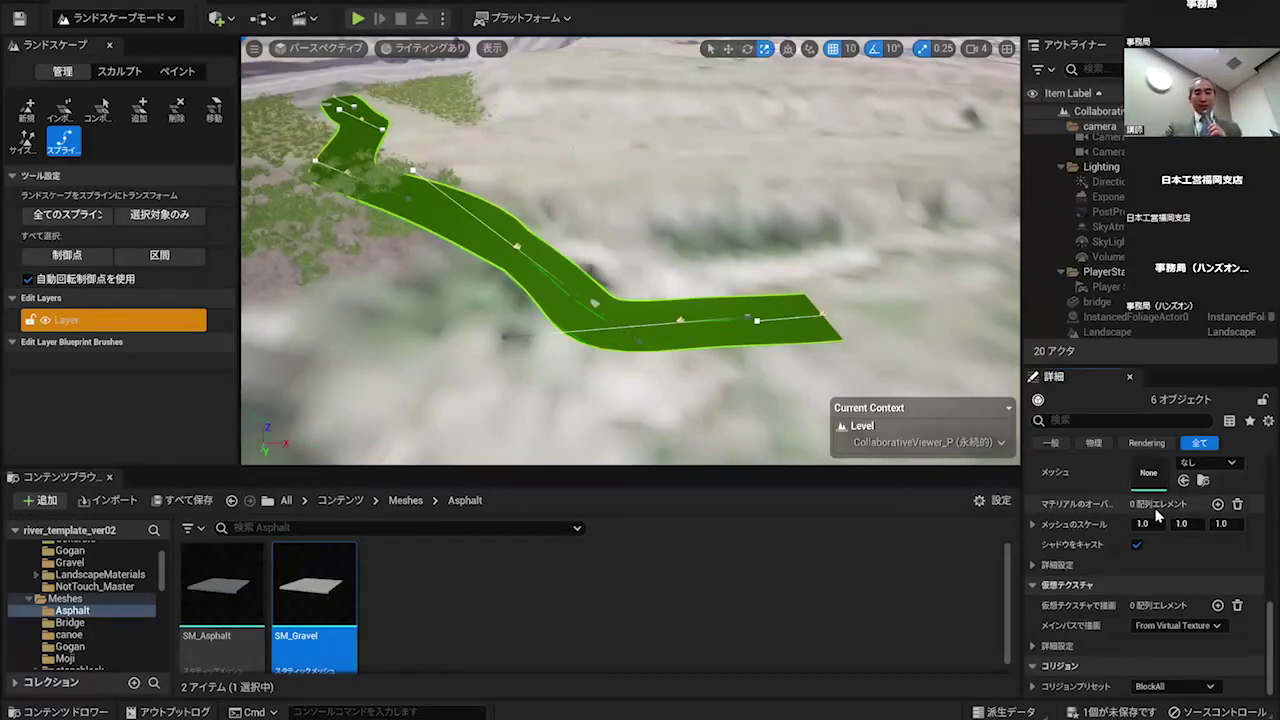
- Review the deformation settings of the selected control points and those of the single control point midway along the spline
scroll(1157, 512, up, 2)
scroll(1154, 503, up, 2)
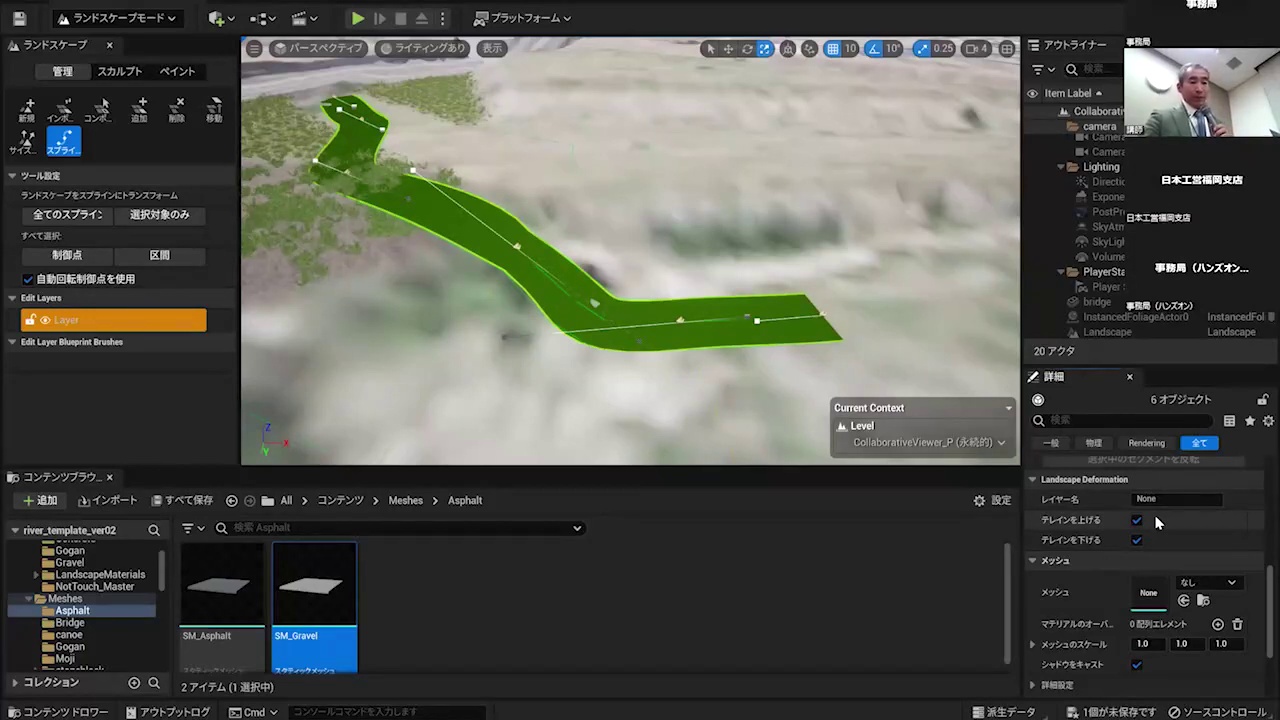
scroll(1157, 522, up, 1)
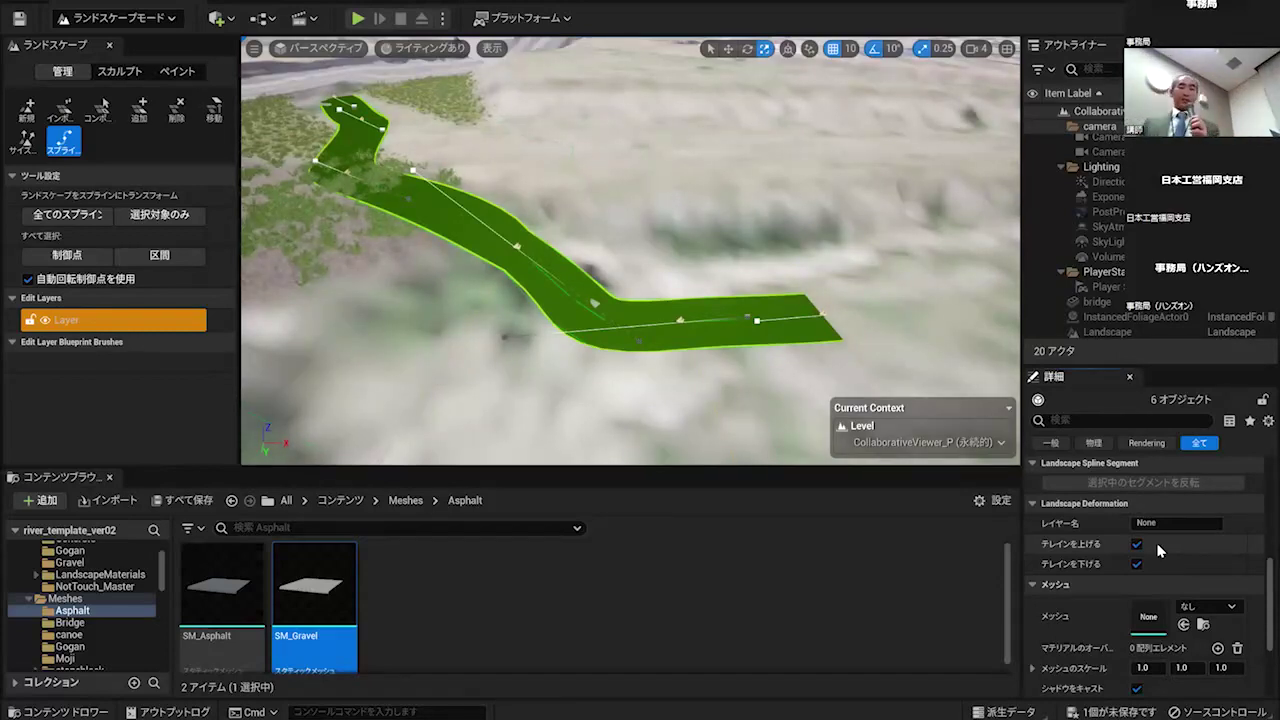
click(173, 212)
click(516, 247)
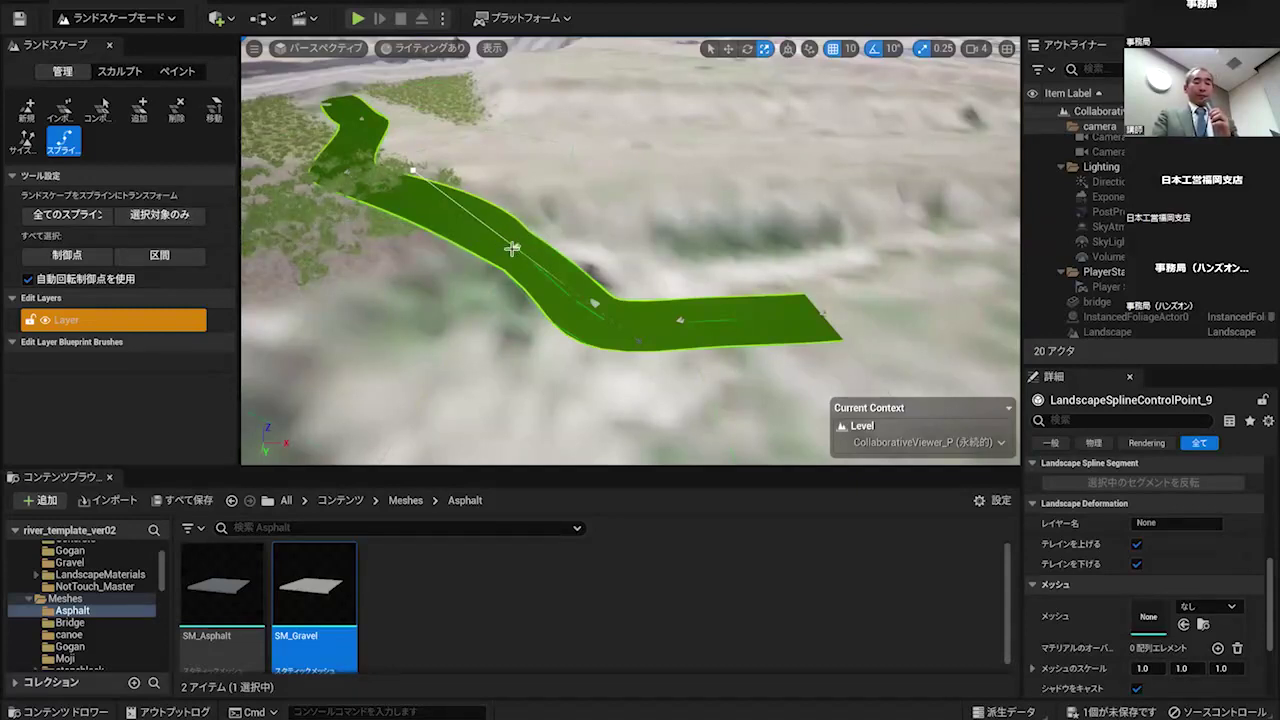
scroll(1140, 478, up, 3)
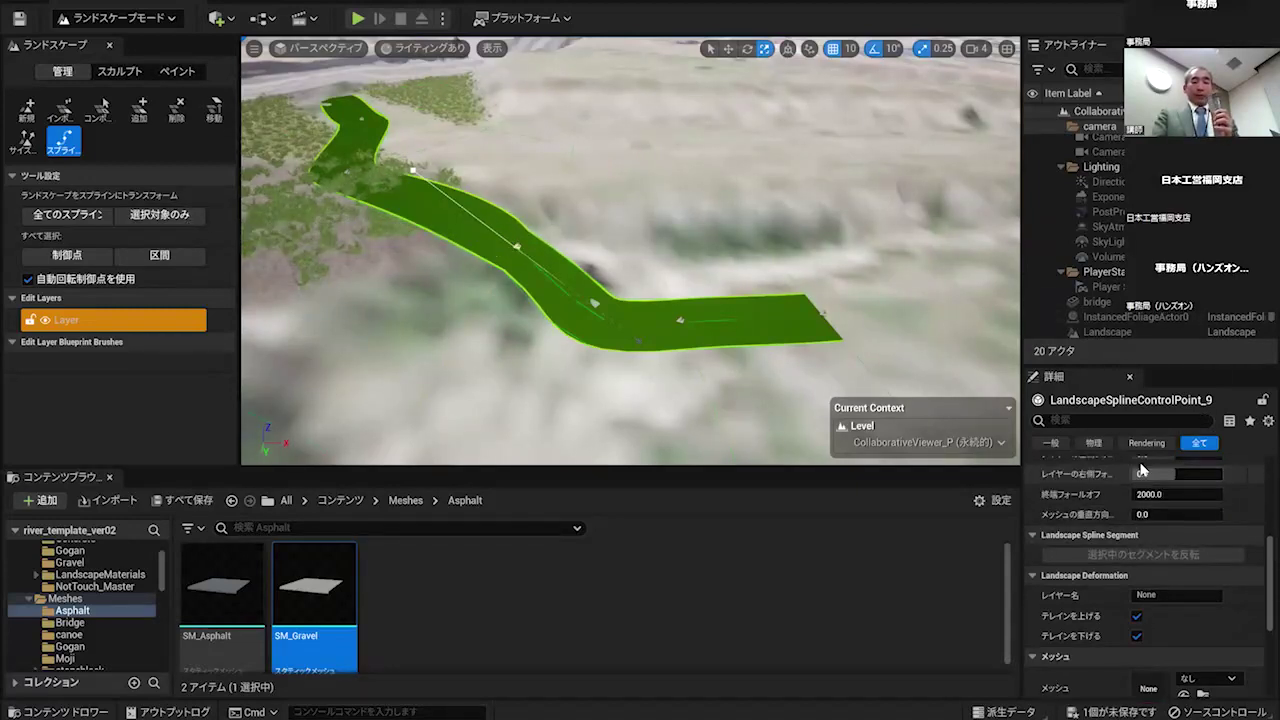
- Select all segments connected to the control point midway along the spline
key(ctrl+a)
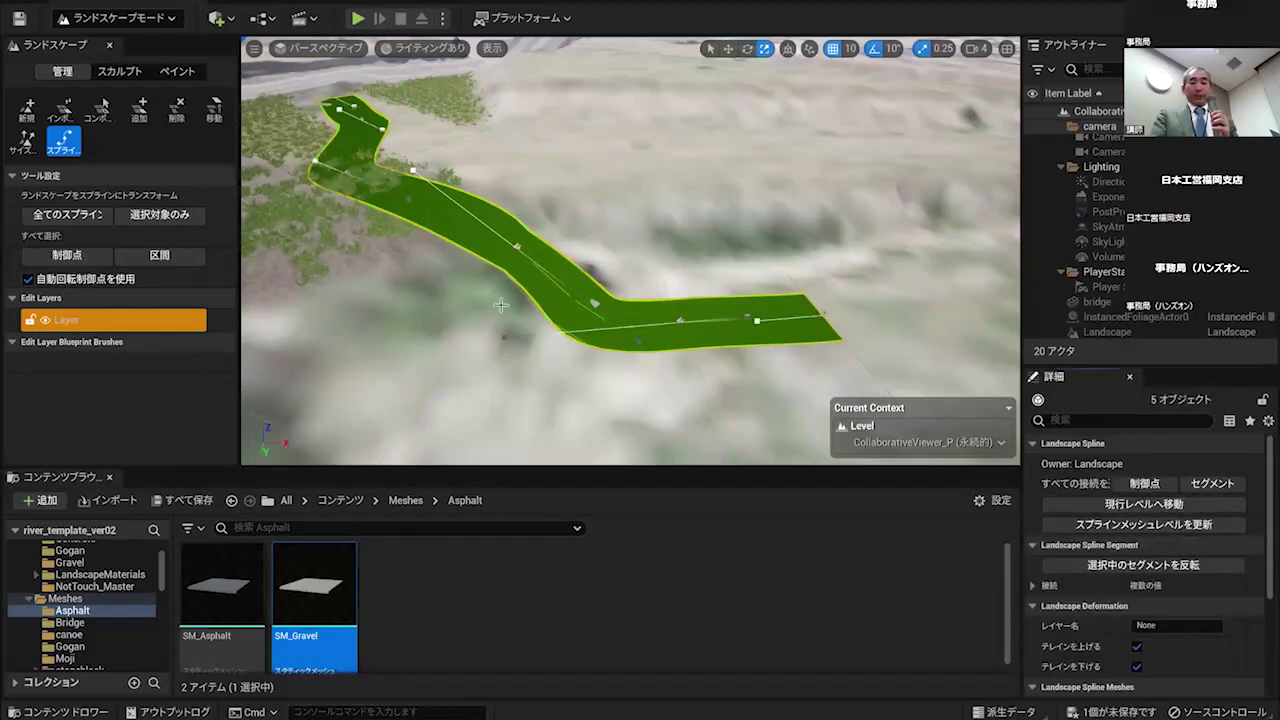
click(517, 250)
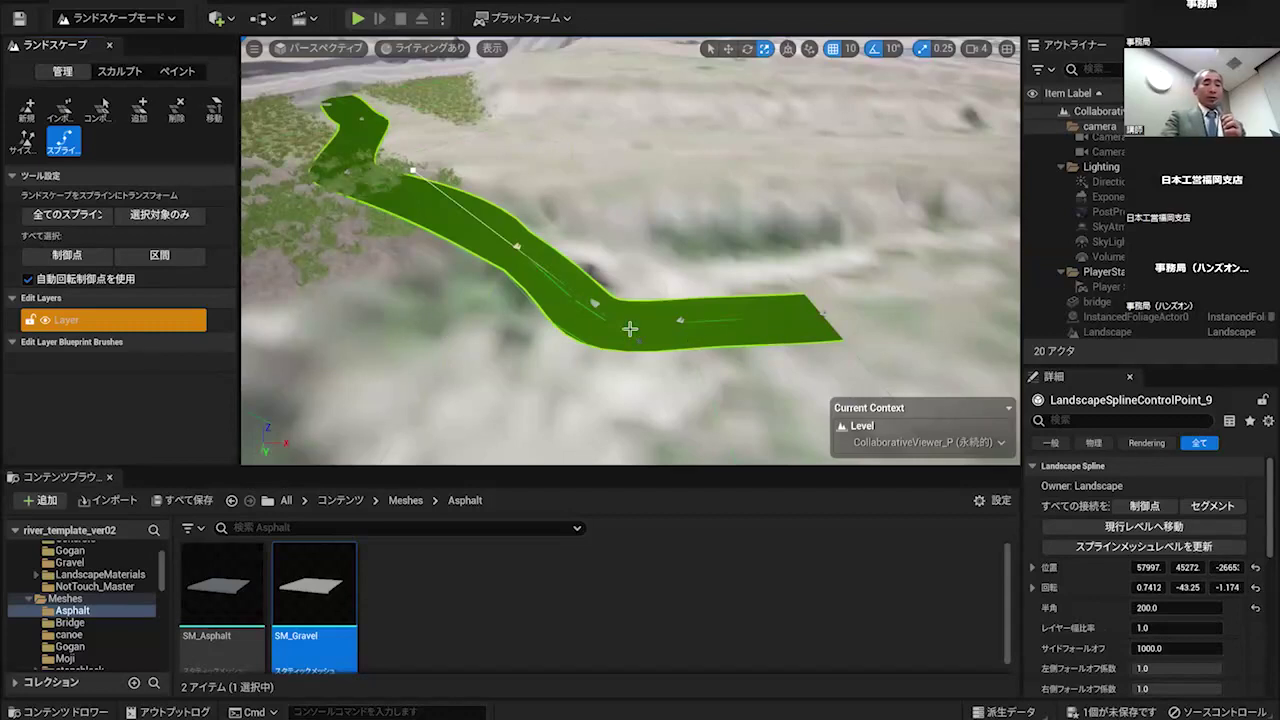
click(1212, 505)
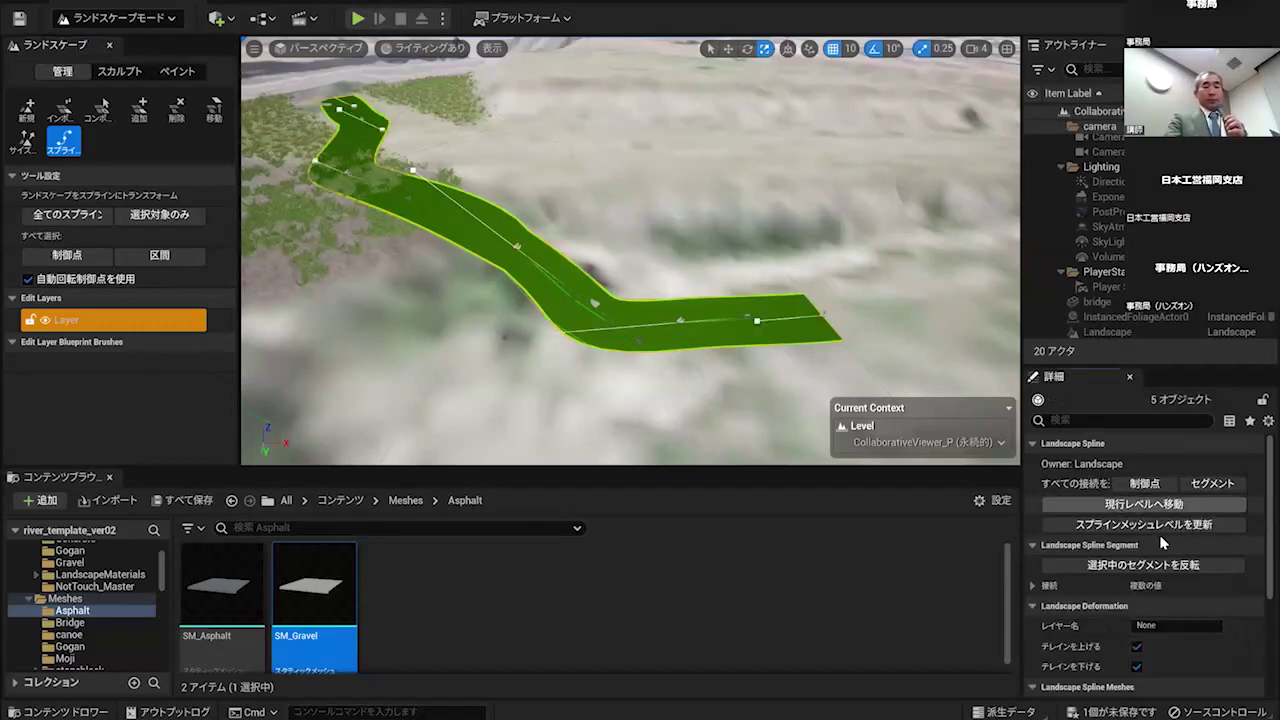
- Fit the landscape to all splines, undo that deformation, and fit the landscape to only the selected segments
click(103, 216)
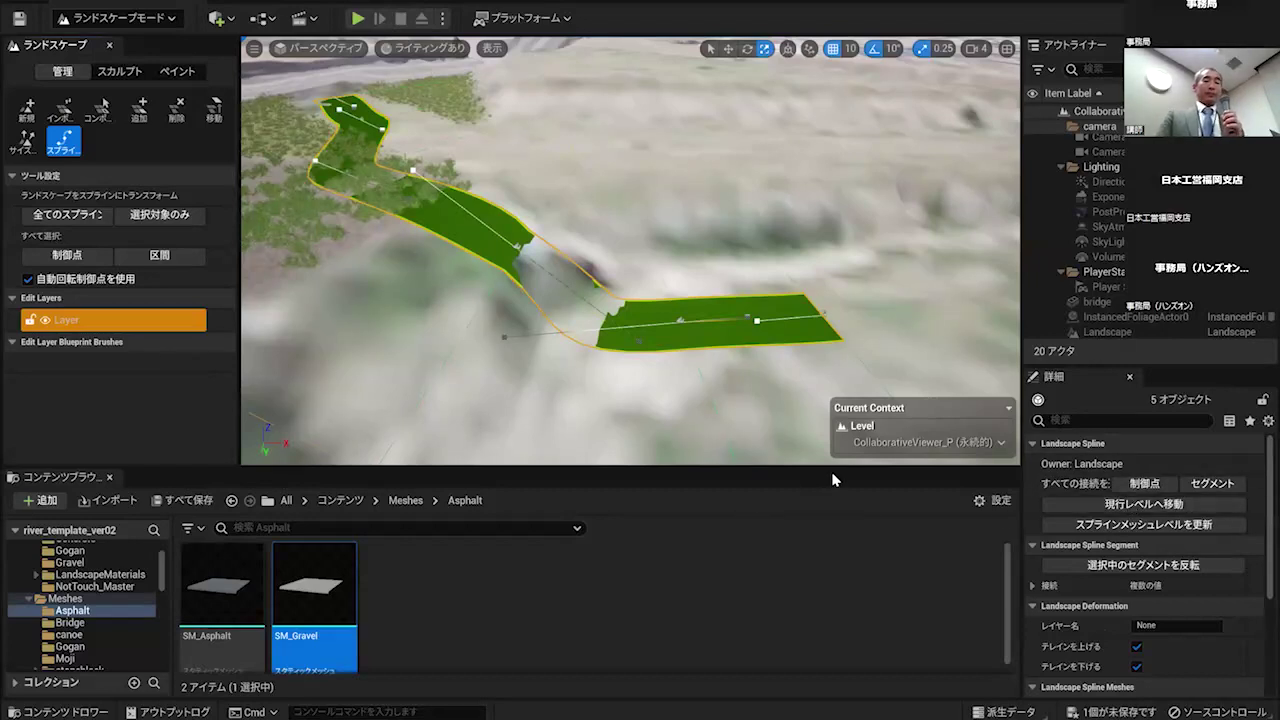
key(ctrl+z)
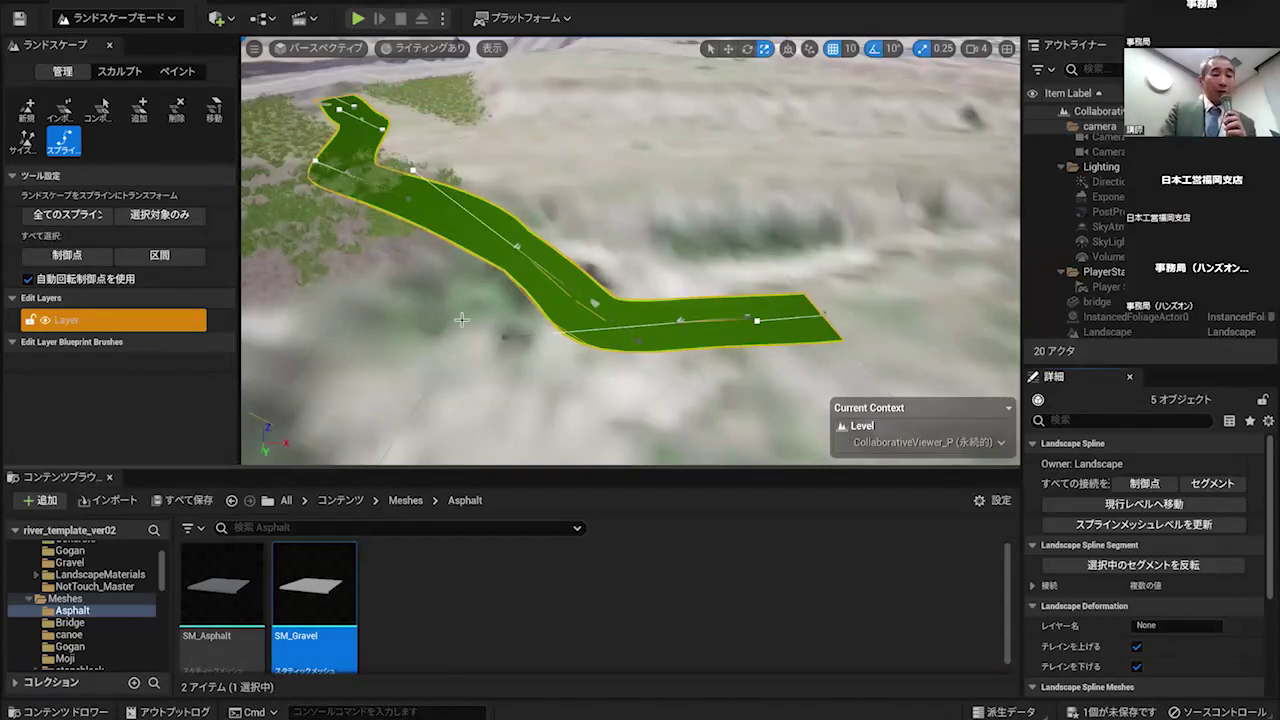
click(153, 214)
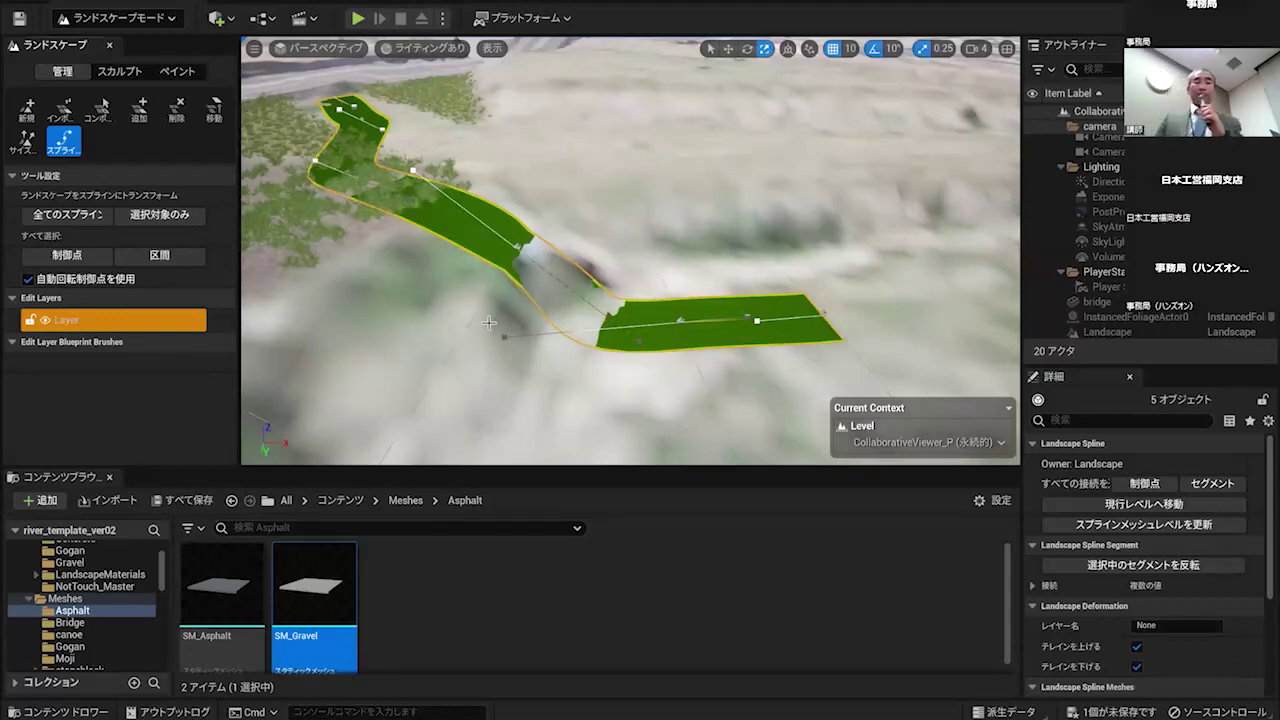
- Add one spline mesh entry to all connected segments and assign the SM_Gravel mesh to it
click(1144, 483)
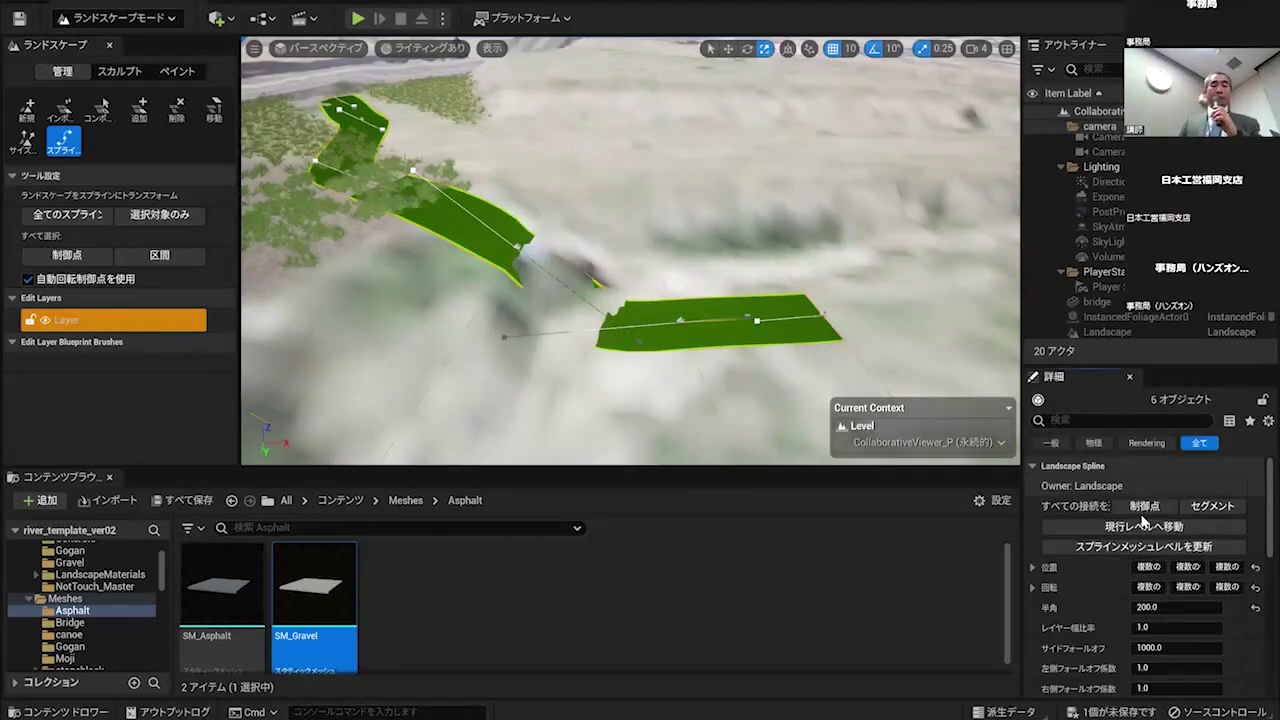
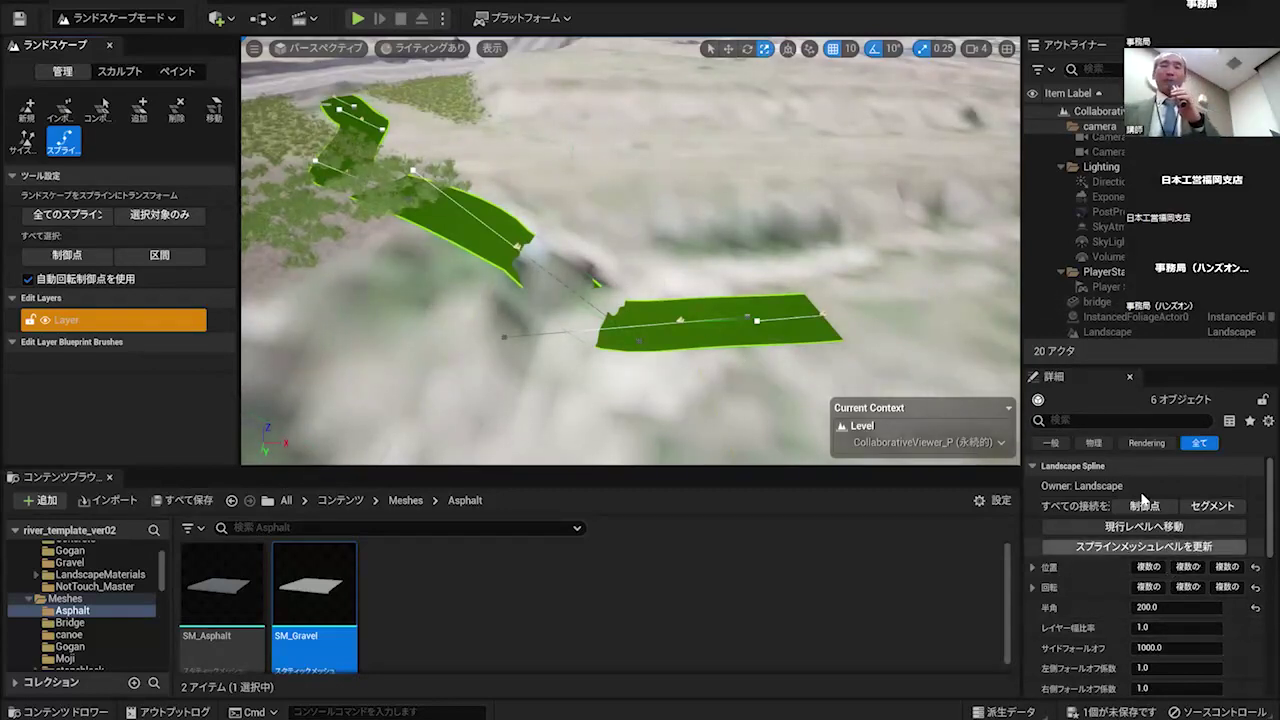
click(1208, 507)
scroll(1198, 545, down, 3)
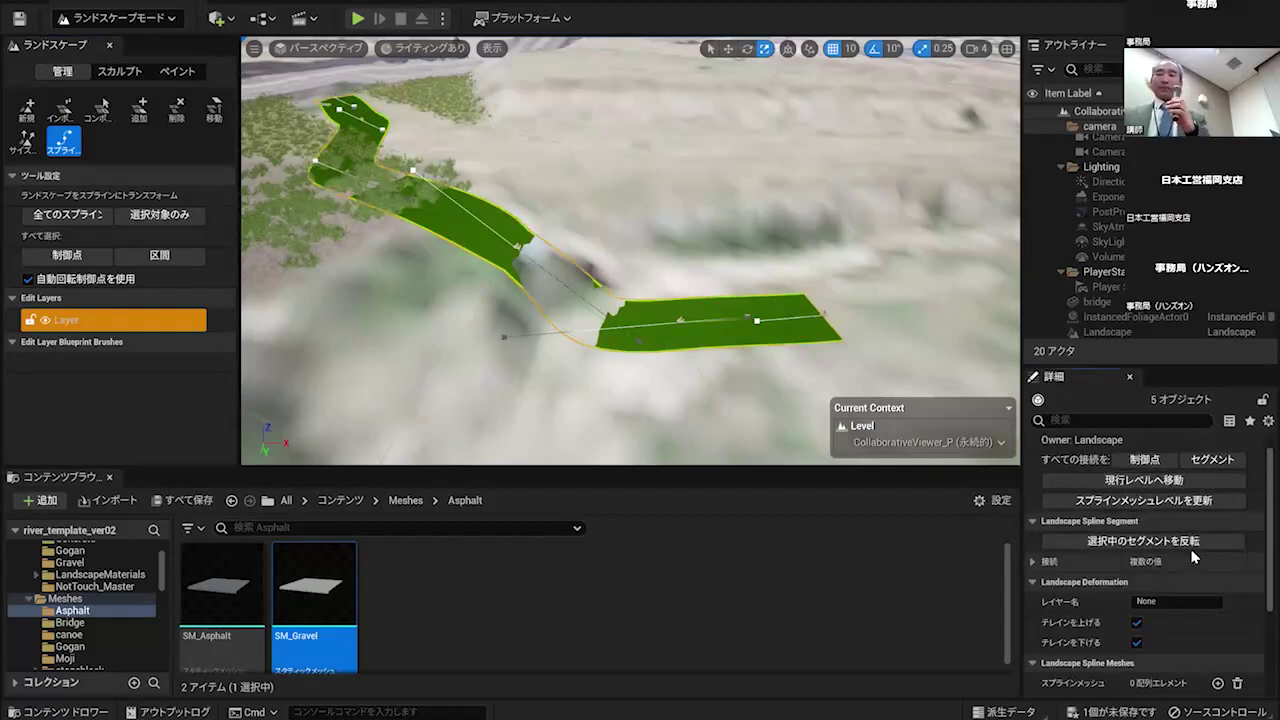
scroll(1193, 554, down, 2)
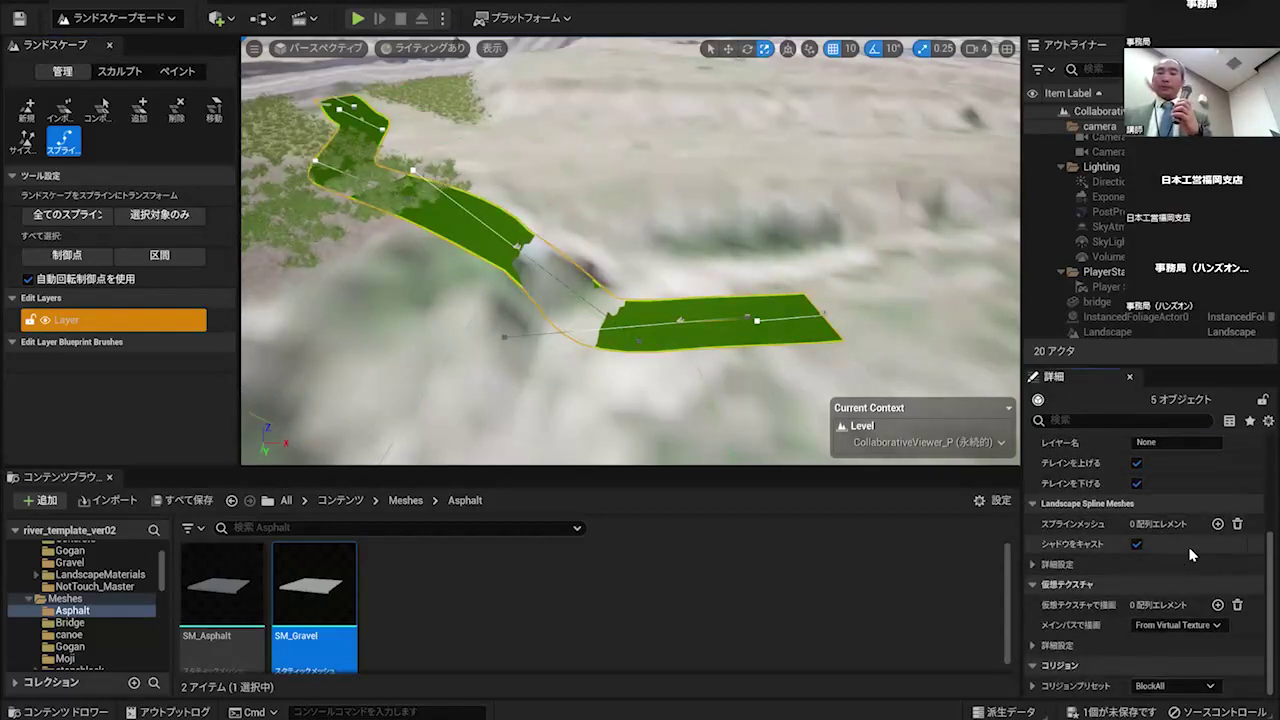
click(1217, 523)
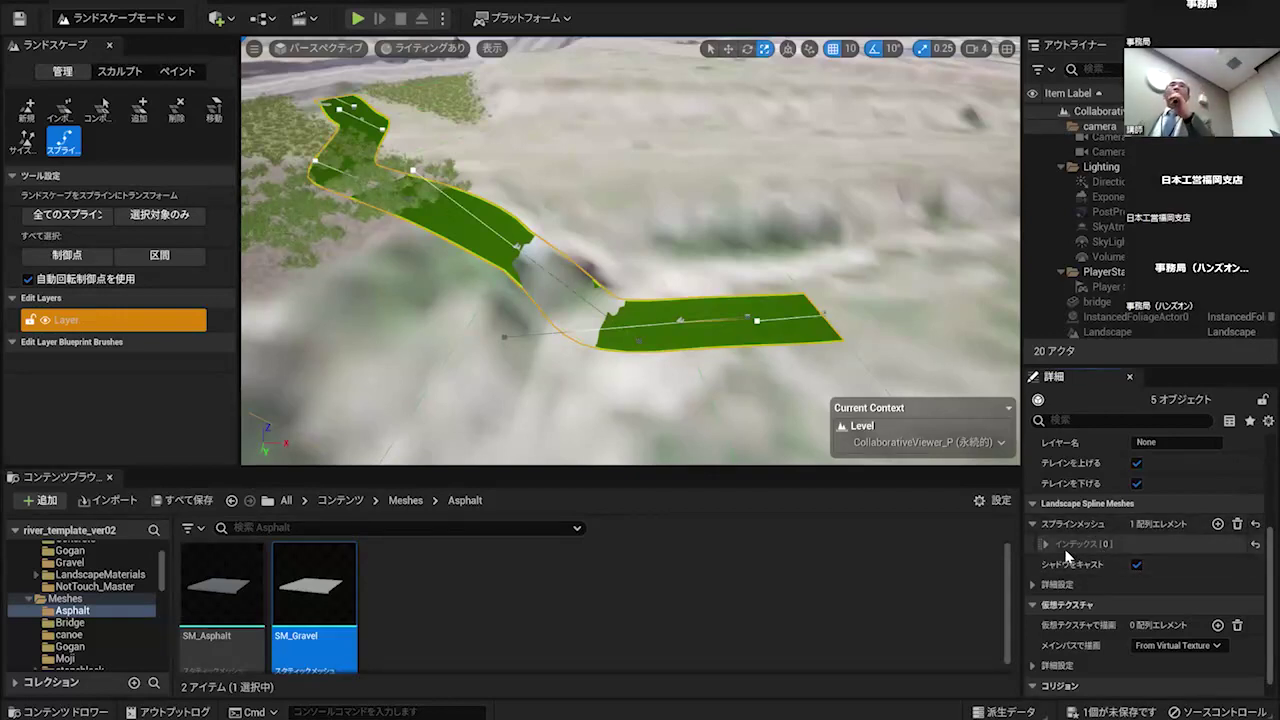
click(1044, 544)
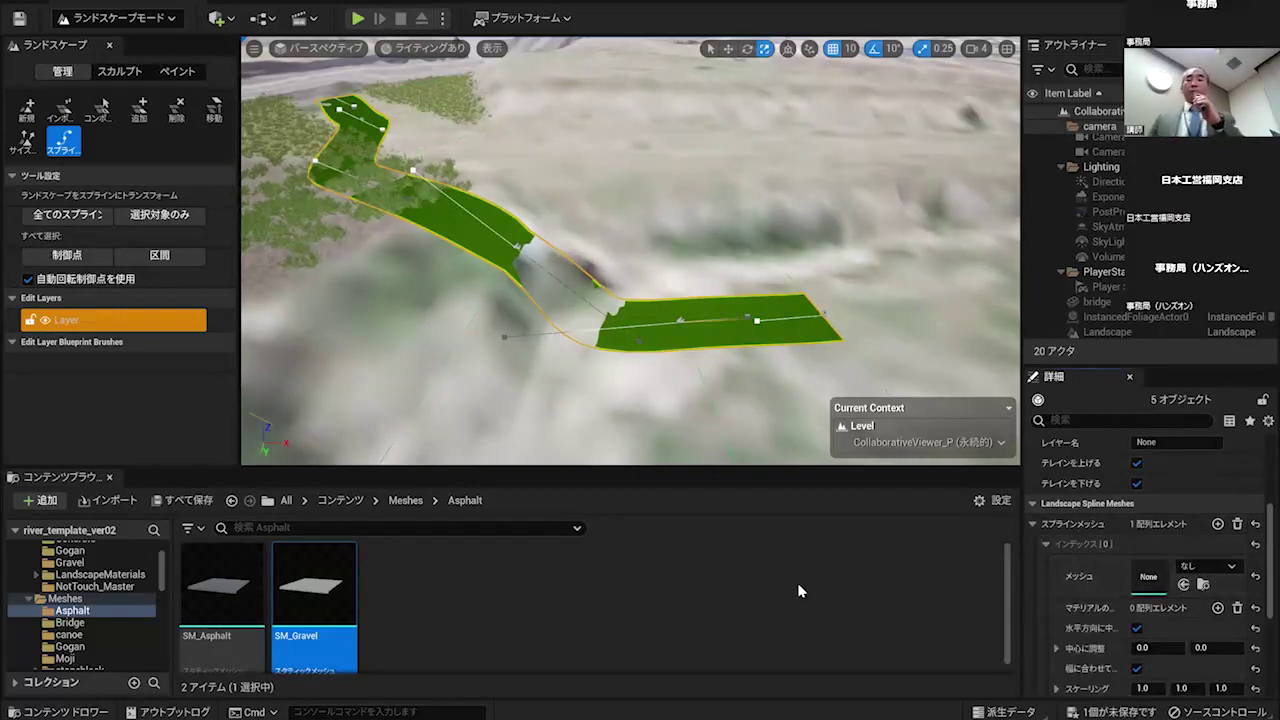
click(1183, 584)
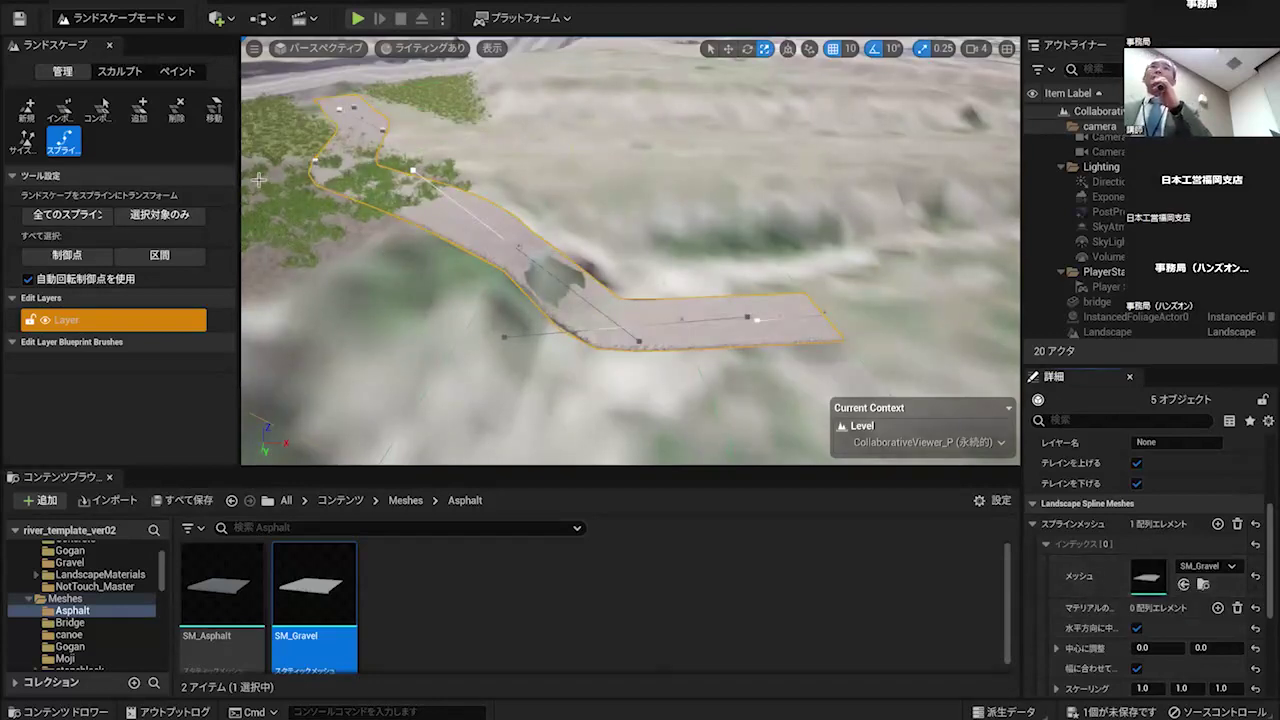
- Switch to Foliage mode and erase the plants growing over the far bend of the gravel road
click(177, 72)
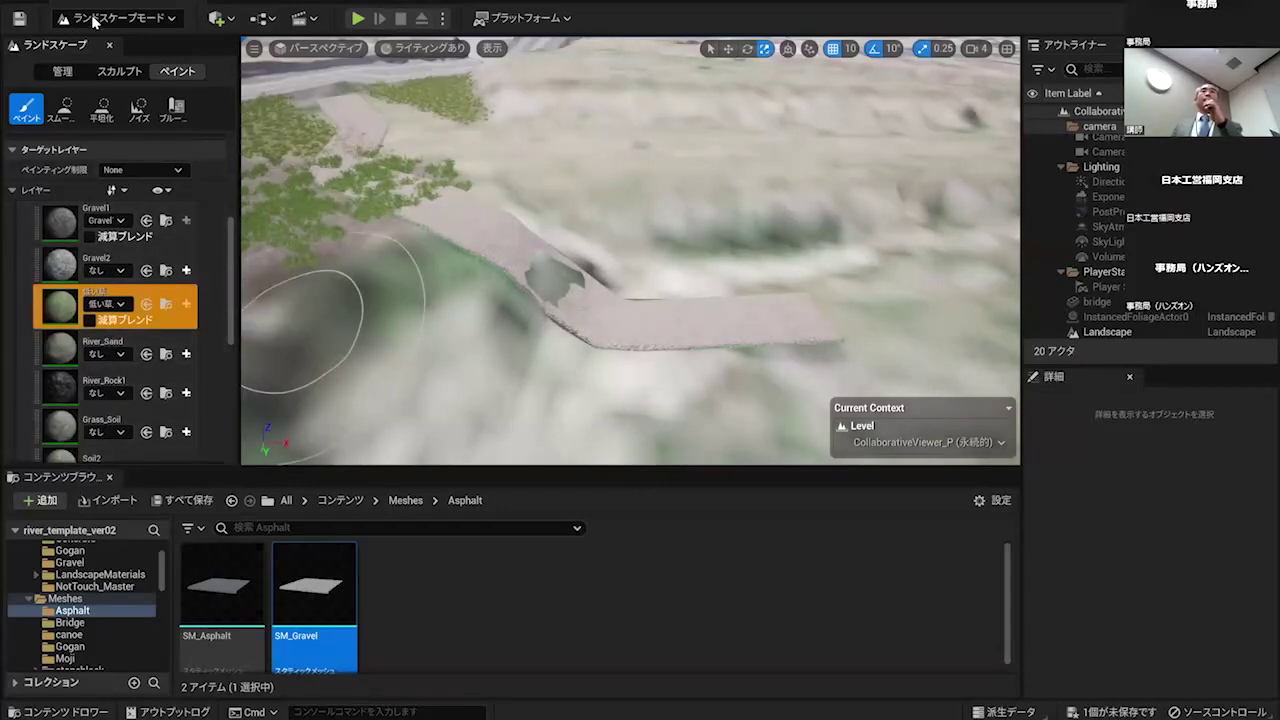
click(144, 29)
click(150, 72)
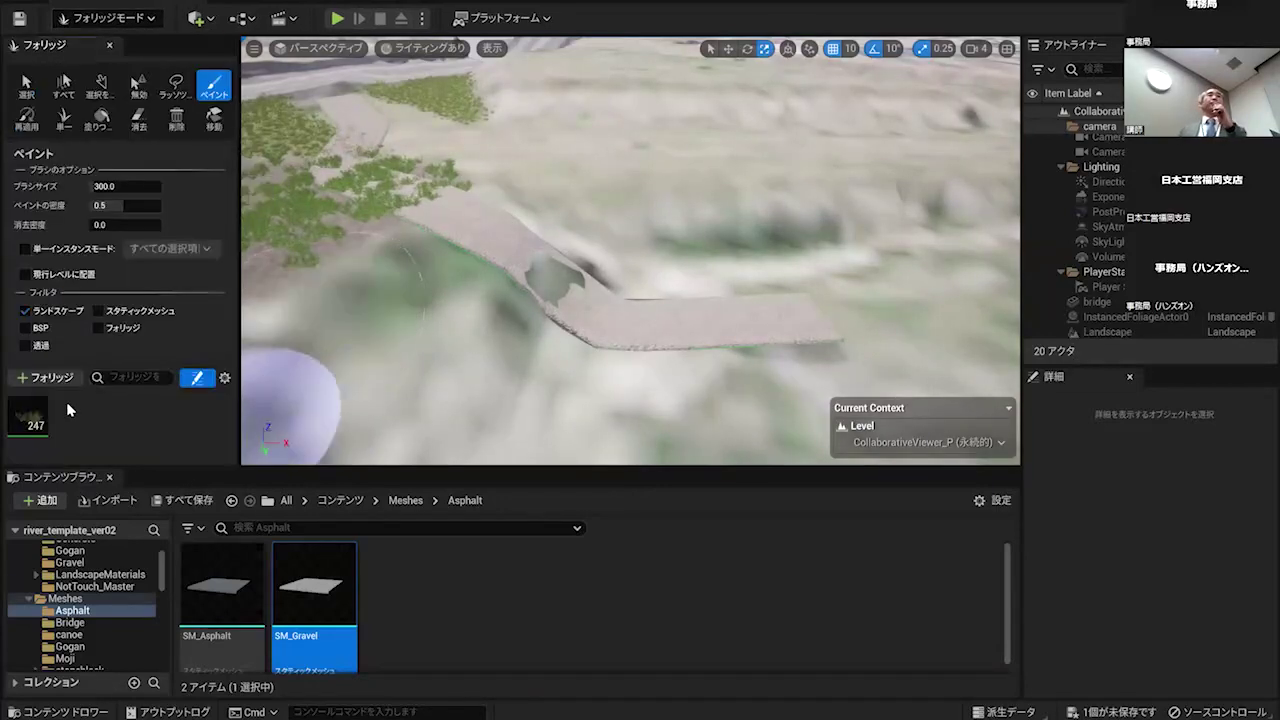
mouse_move(350, 210)
shift+mouse_down()
mouse_move(380, 178)
mouse_move(429, 191)
mouse_move(366, 169)
mouse_move(362, 148)
shift+mouse_up()
click(214, 88)
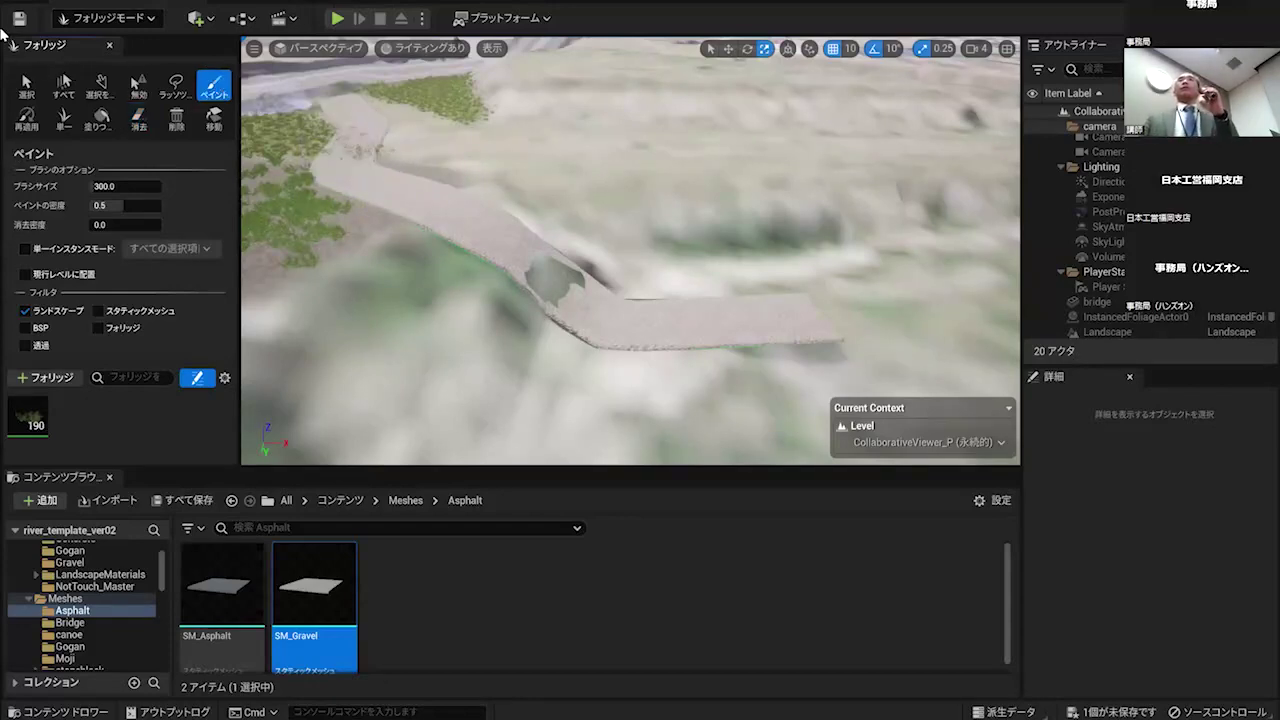
- Return to landscape painting and erase the 低い草 layer's grass poking through the gravel road's far bend
click(144, 22)
click(128, 42)
click(128, 22)
click(175, 54)
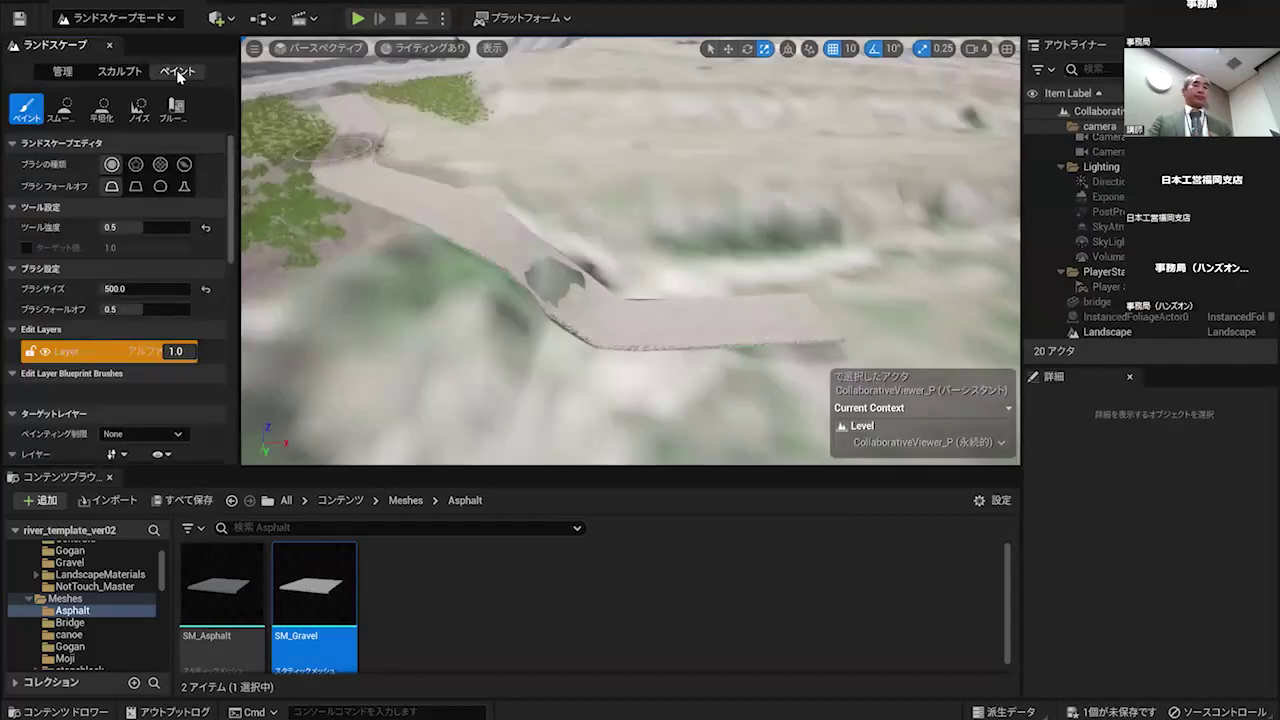
scroll(173, 304, down, 5)
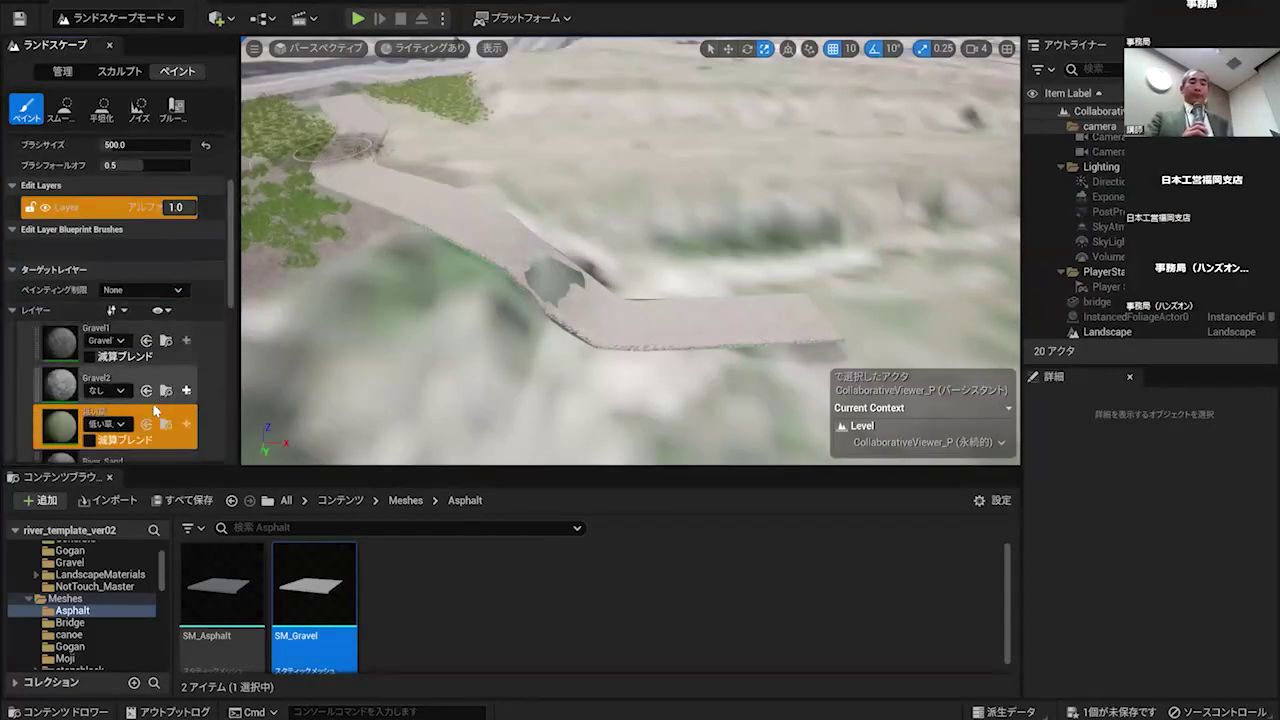
click(155, 410)
drag(360, 158, 348, 148)
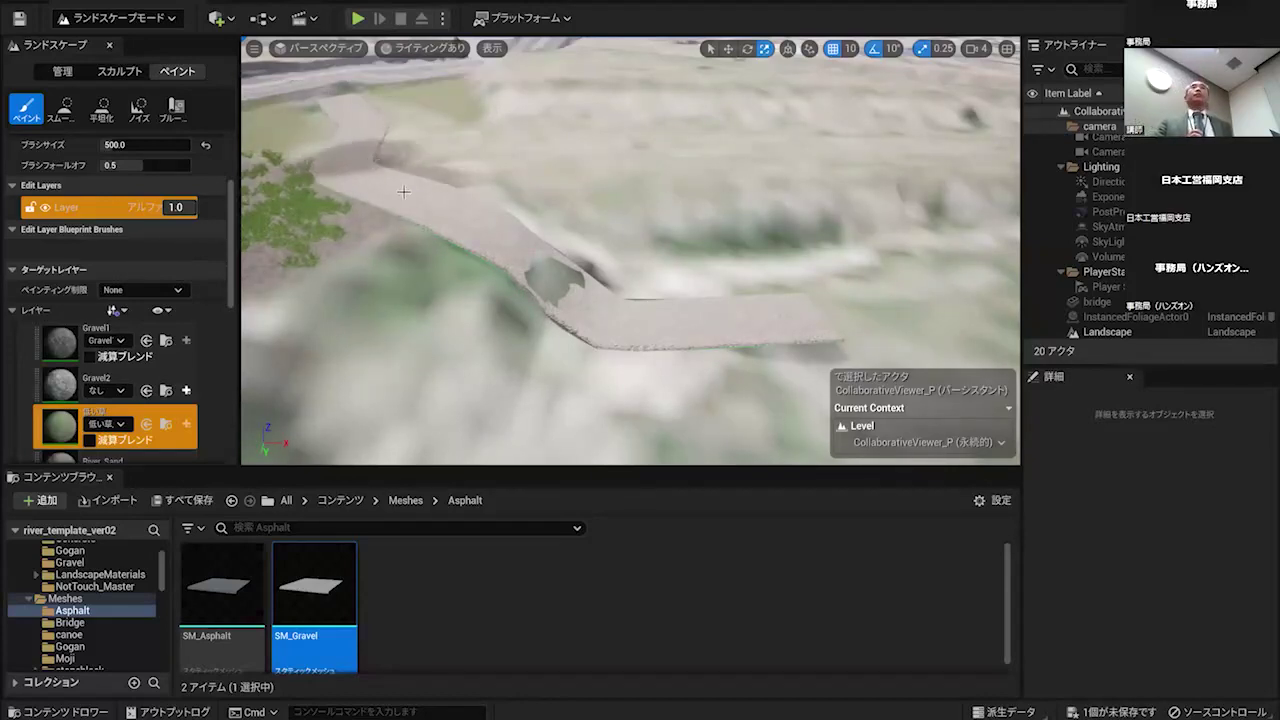
- Switch to Foliage mode with the planted roadside in view and open the Plant asset folder
right_drag(395, 183, 374, 267)
key(a)
key(a)
key(w)
key(d)
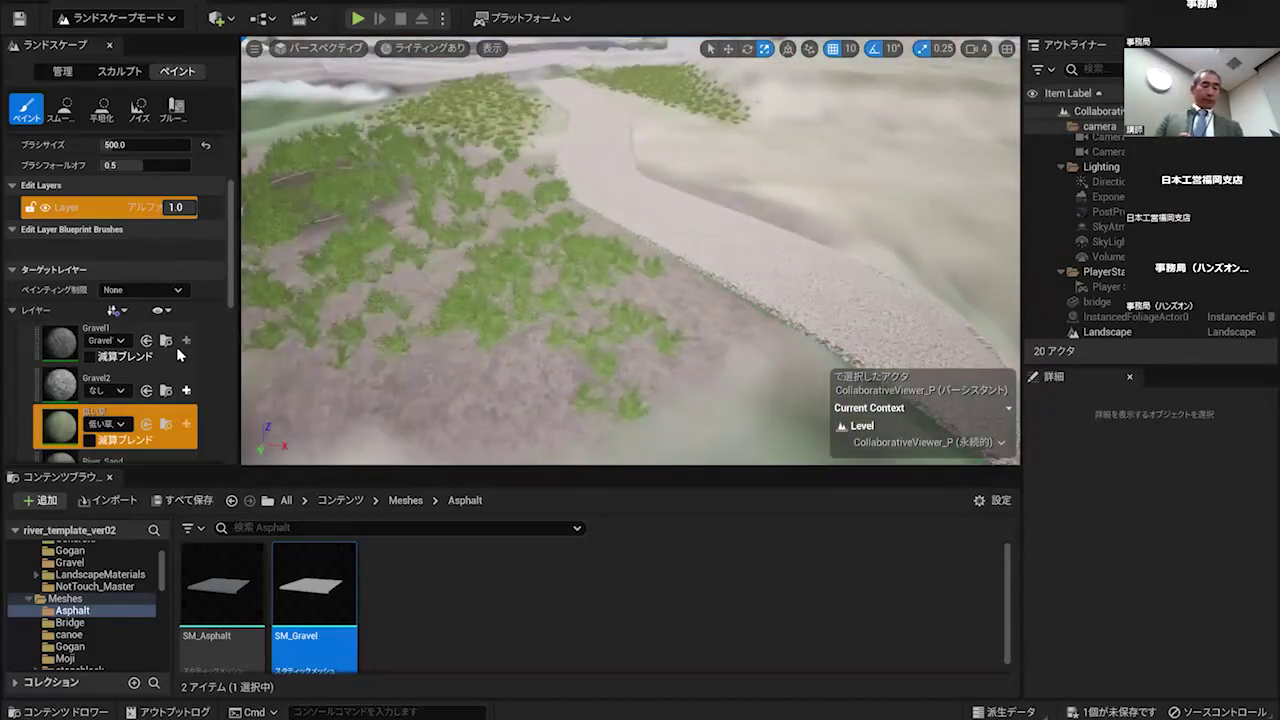
key(shift+3)
scroll(132, 617, down, 2)
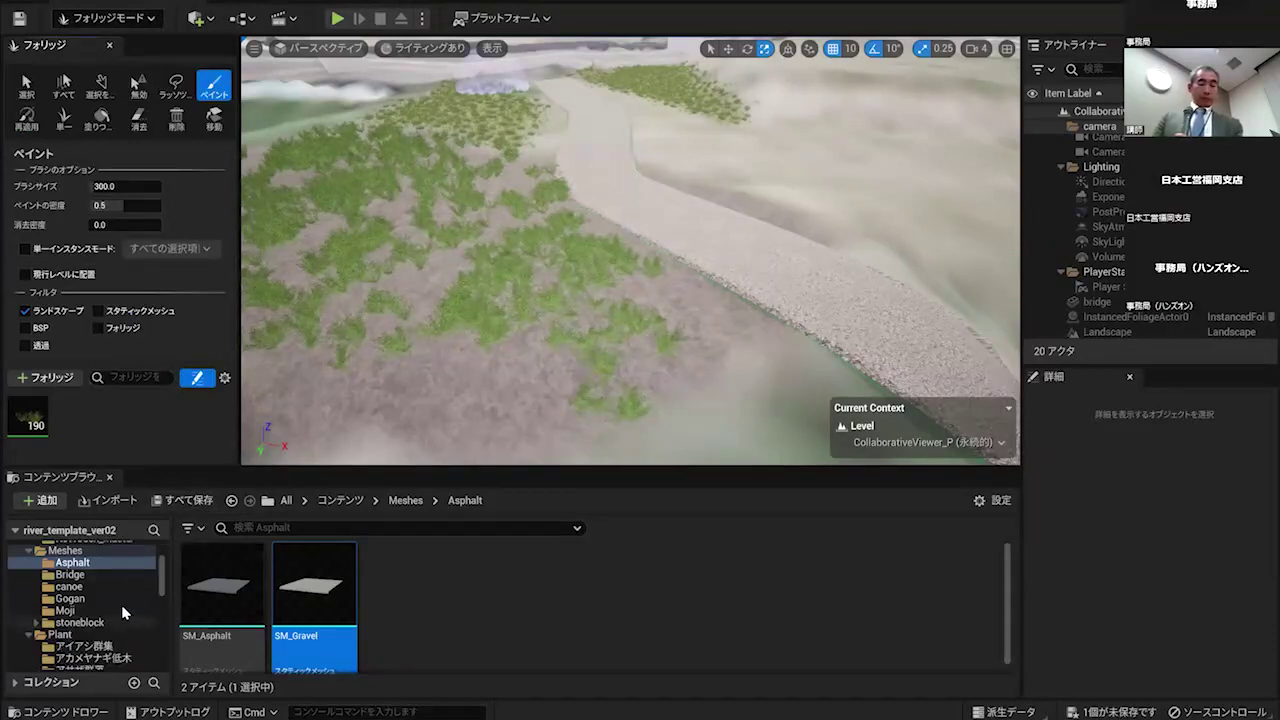
click(88, 609)
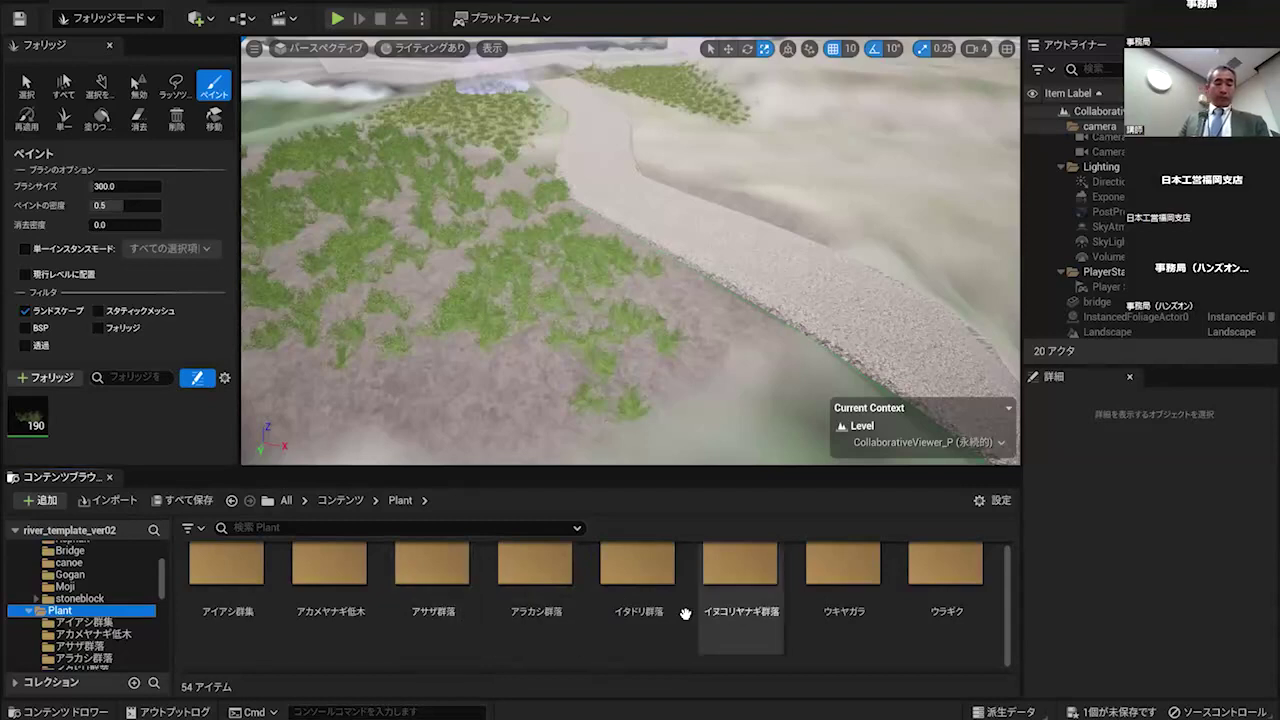
- Examine the assets in the アサザ群落, アカメヤナギ低木 and オオタチヤナギ群落_低木林 plant folders
double_click(430, 585)
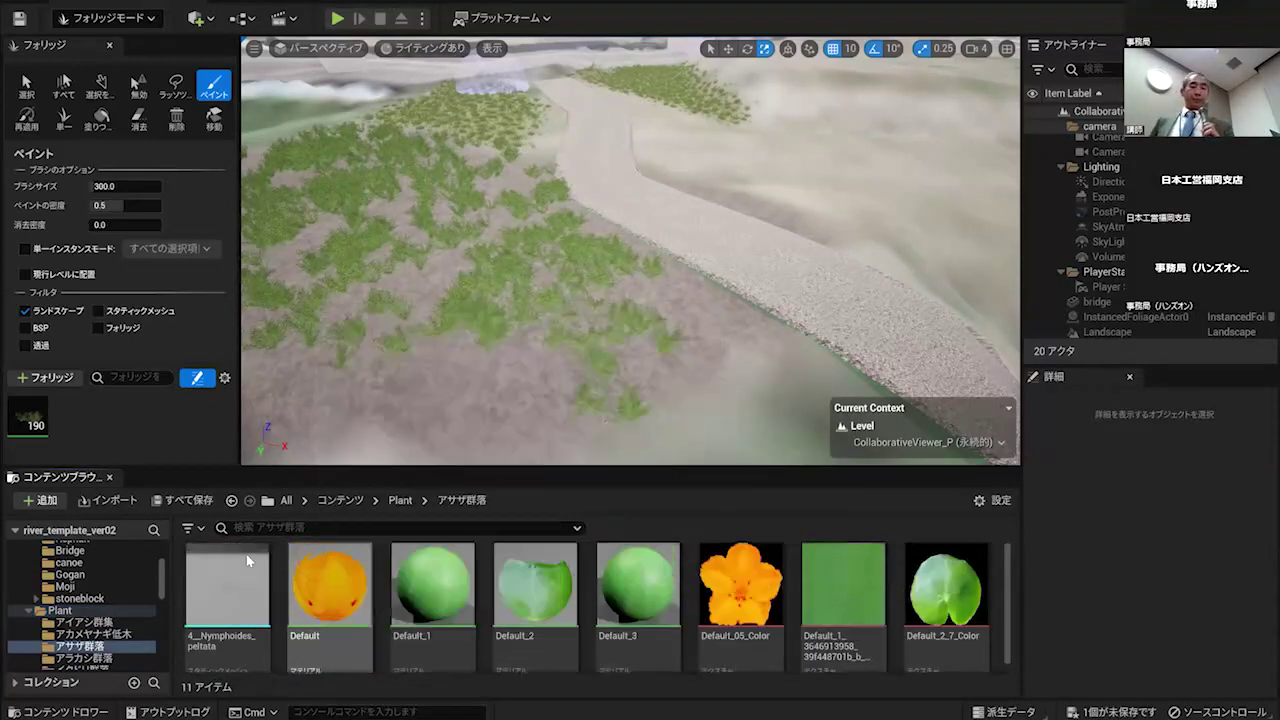
click(400, 501)
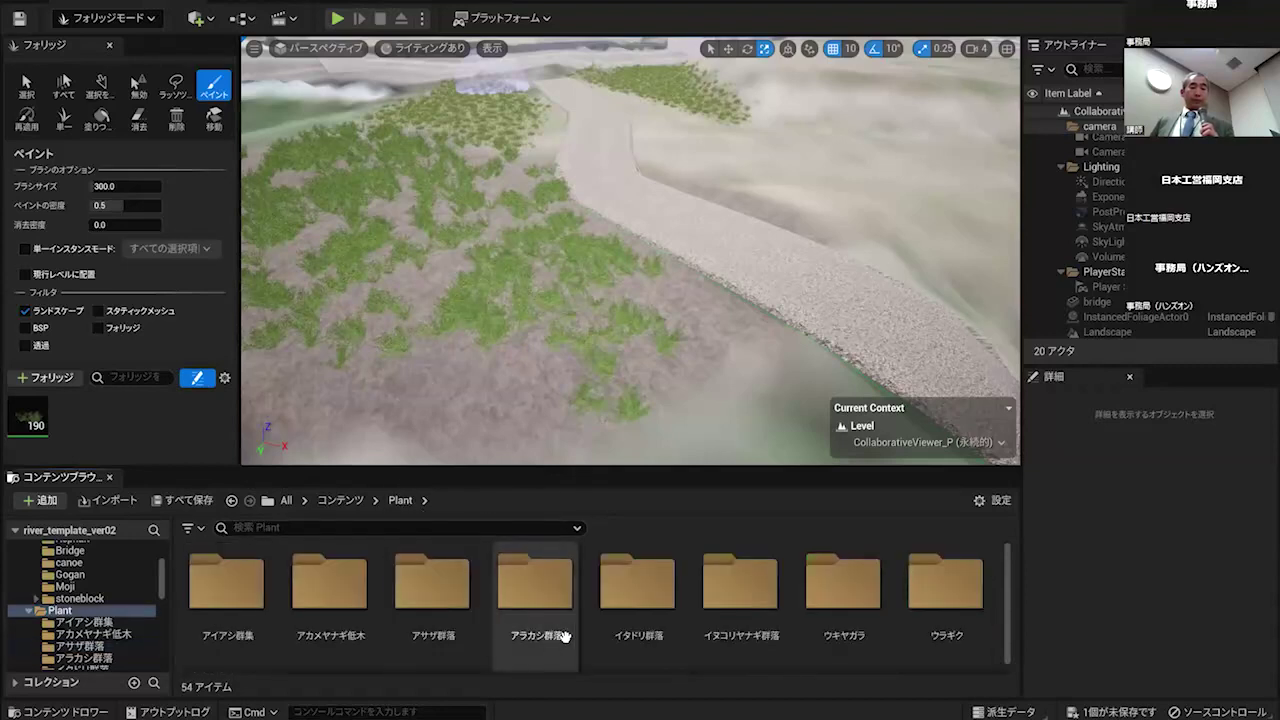
double_click(351, 587)
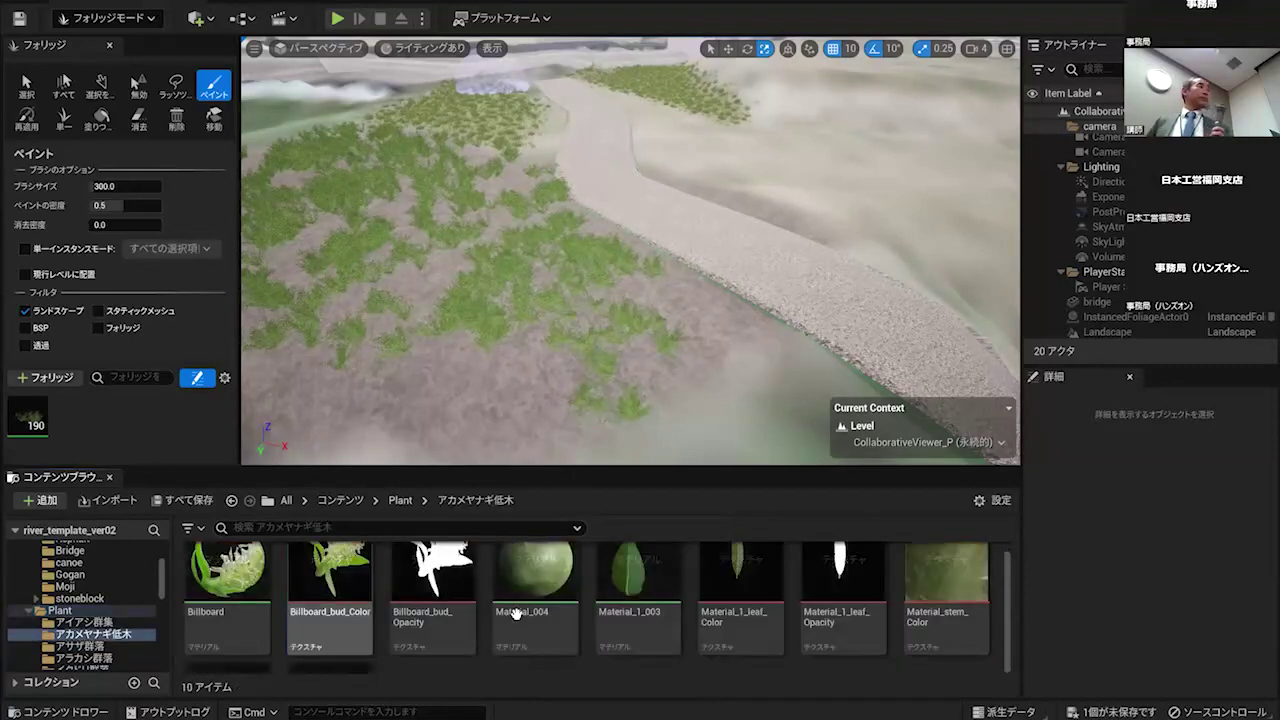
scroll(521, 622, down, 1)
scroll(496, 614, down, 1)
scroll(496, 614, up, 2)
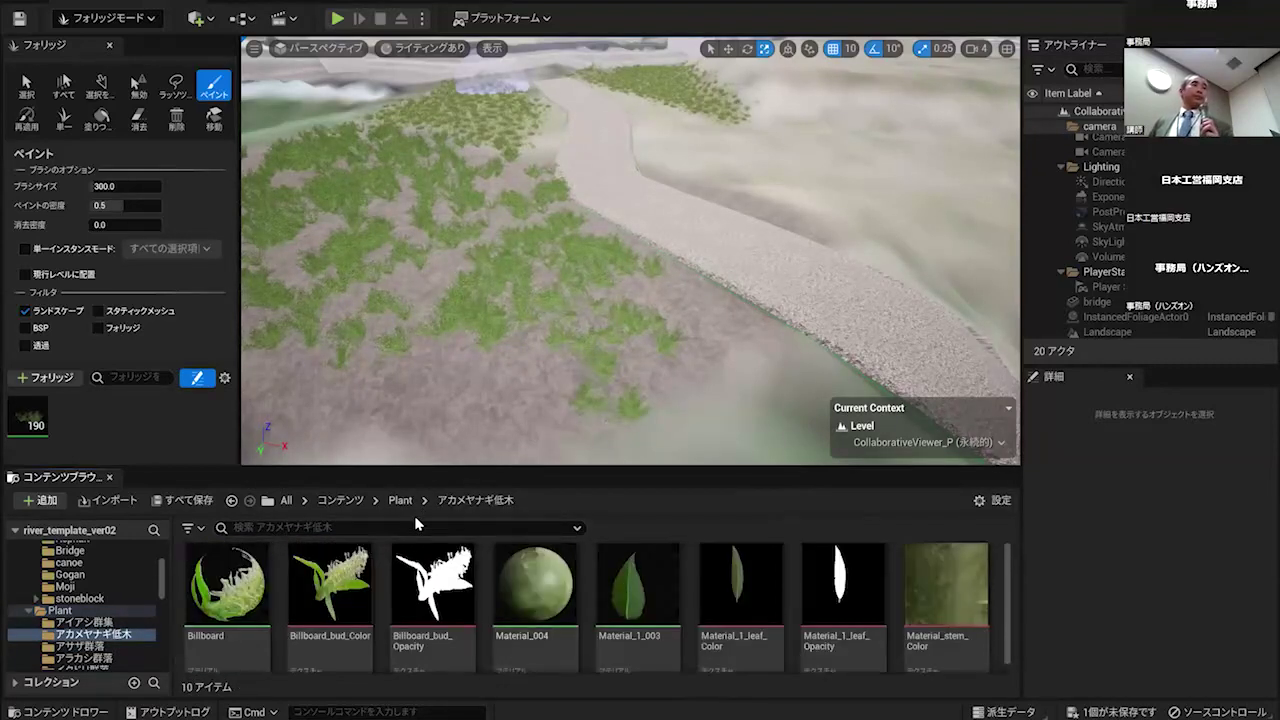
click(400, 500)
scroll(705, 590, down, 1)
scroll(690, 620, down, 1)
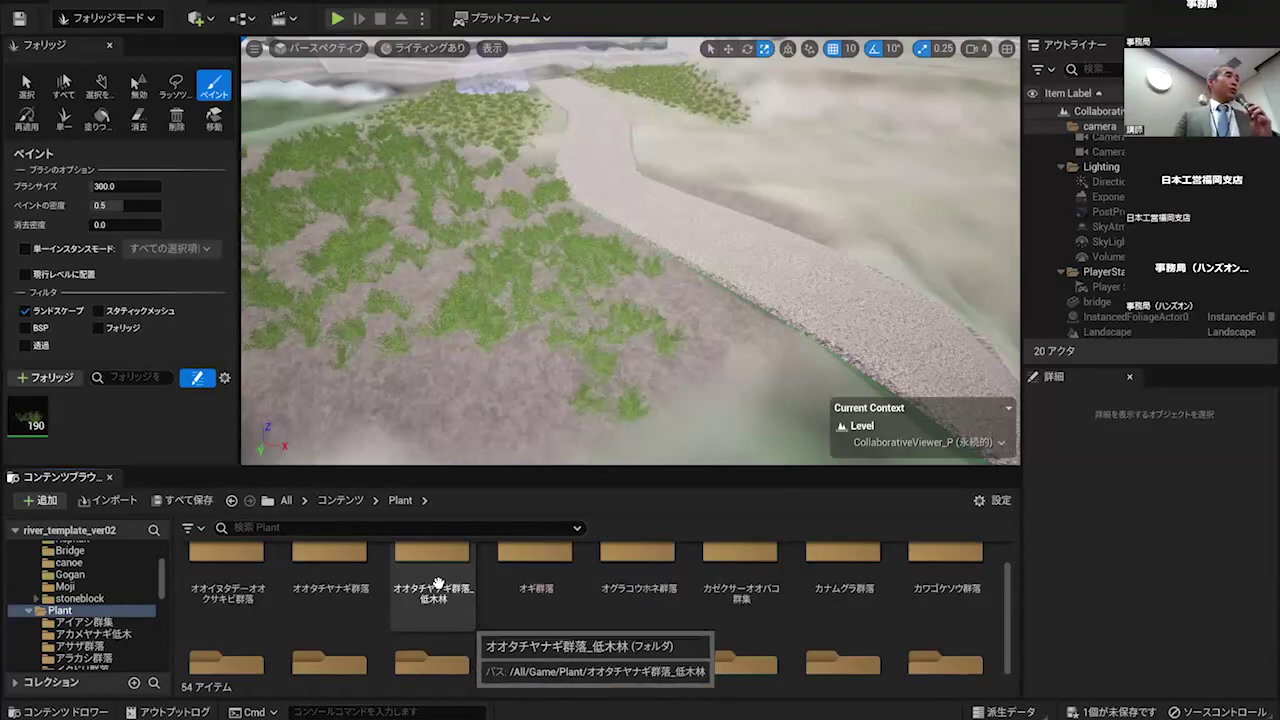
click(424, 570)
double_click(424, 570)
scroll(450, 605, down, 3)
scroll(437, 600, up, 3)
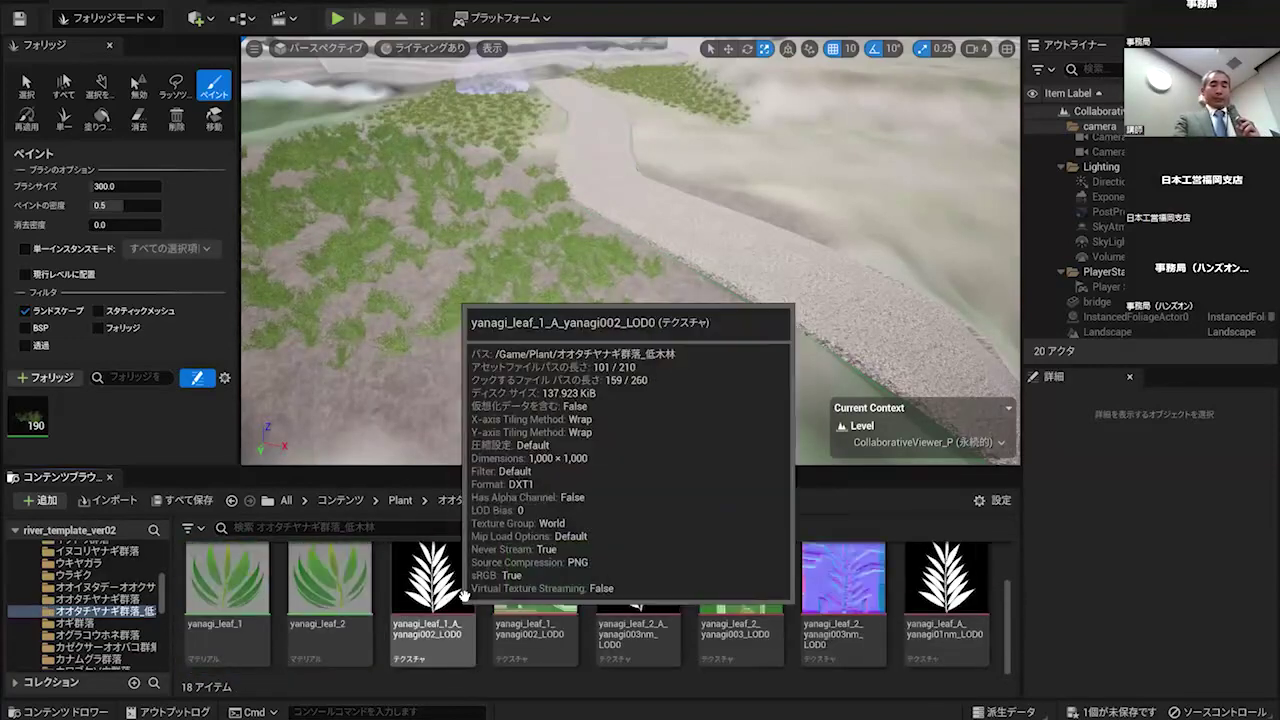
- Browse further through the Plant folder and open コアマモ群落 to inspect its static mesh
click(405, 501)
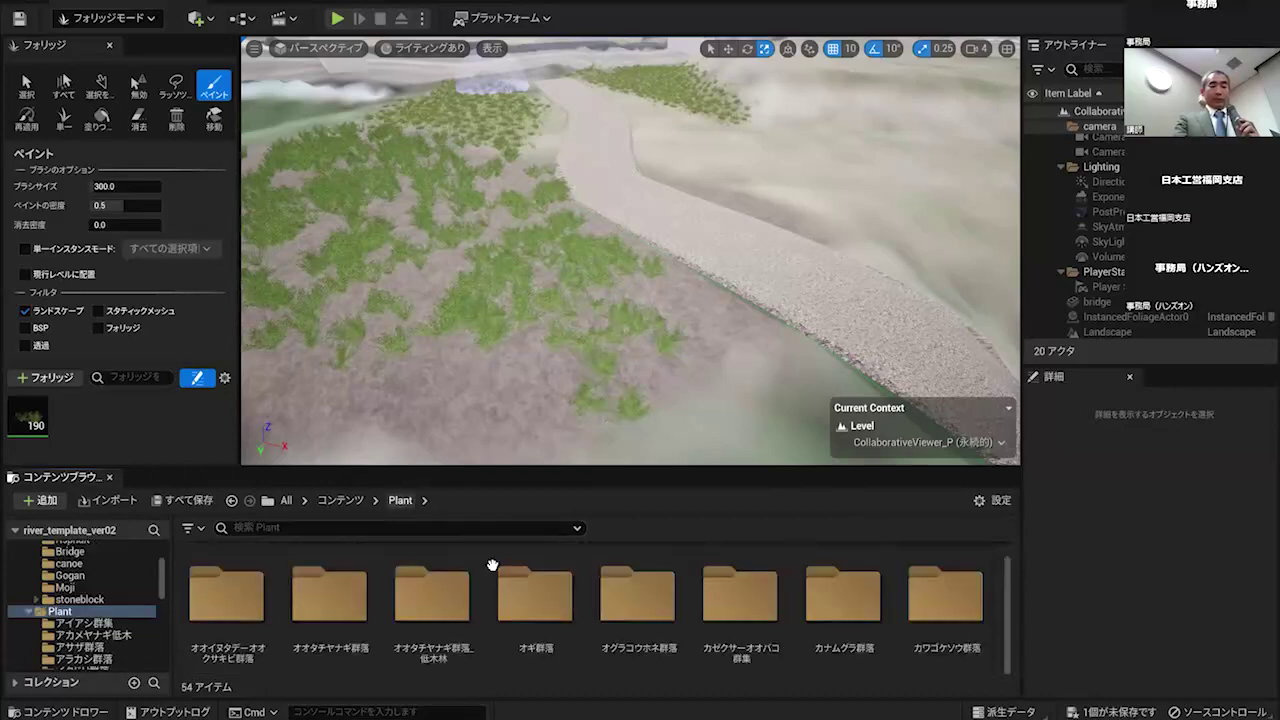
scroll(337, 612, down, 2)
scroll(339, 590, down, 1)
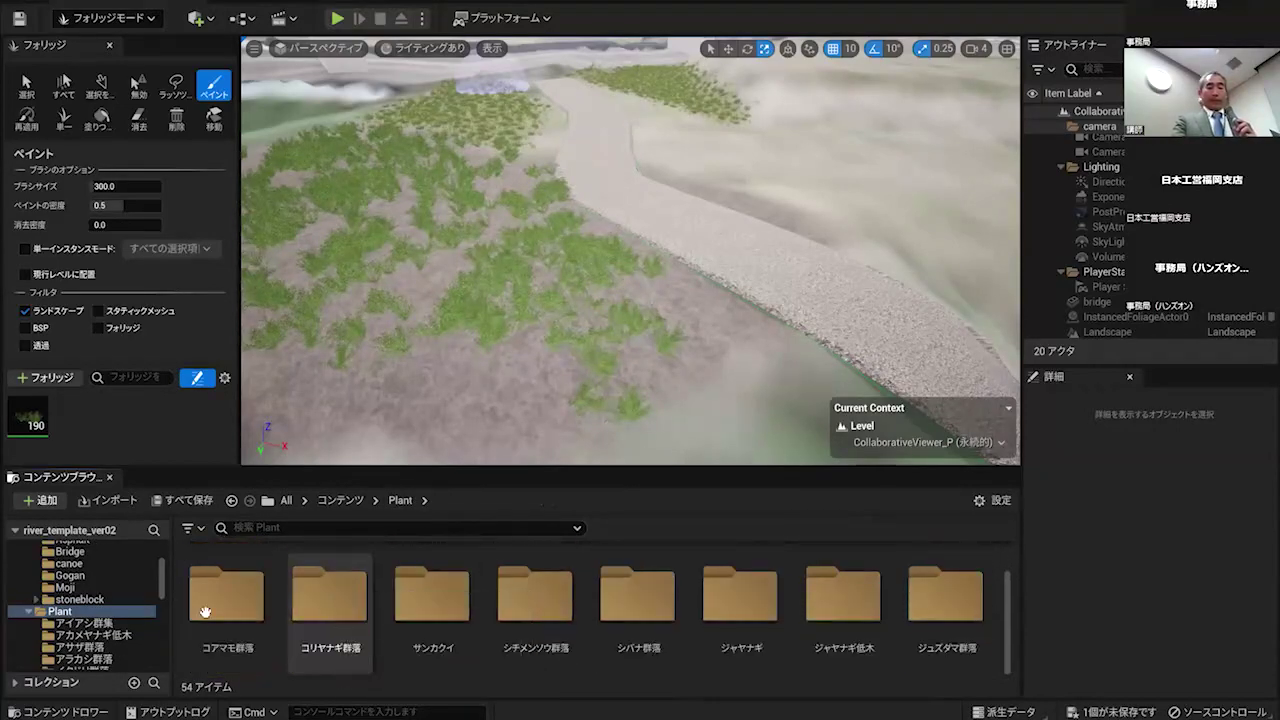
double_click(210, 596)
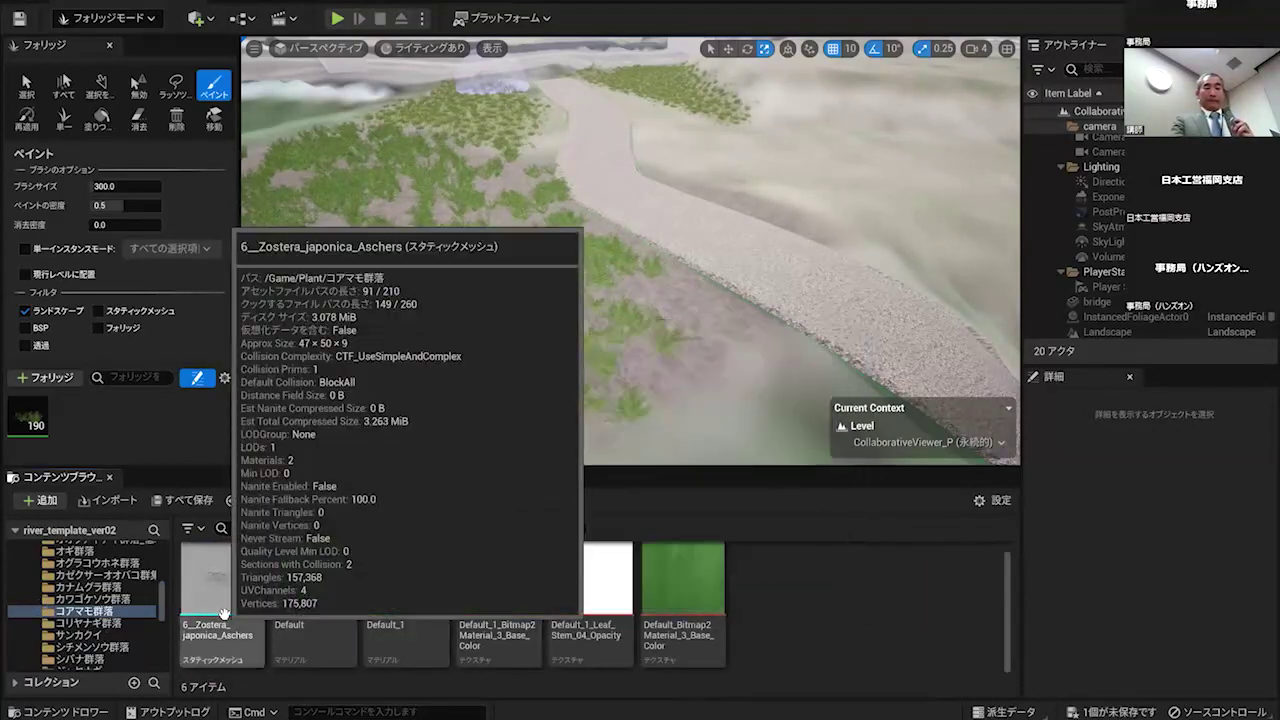
- Save the 6__Zostera_japonica_Aschers mesh as a foliage type and paint it on the bare slope beyond the gravel road
drag(225, 614, 113, 428)
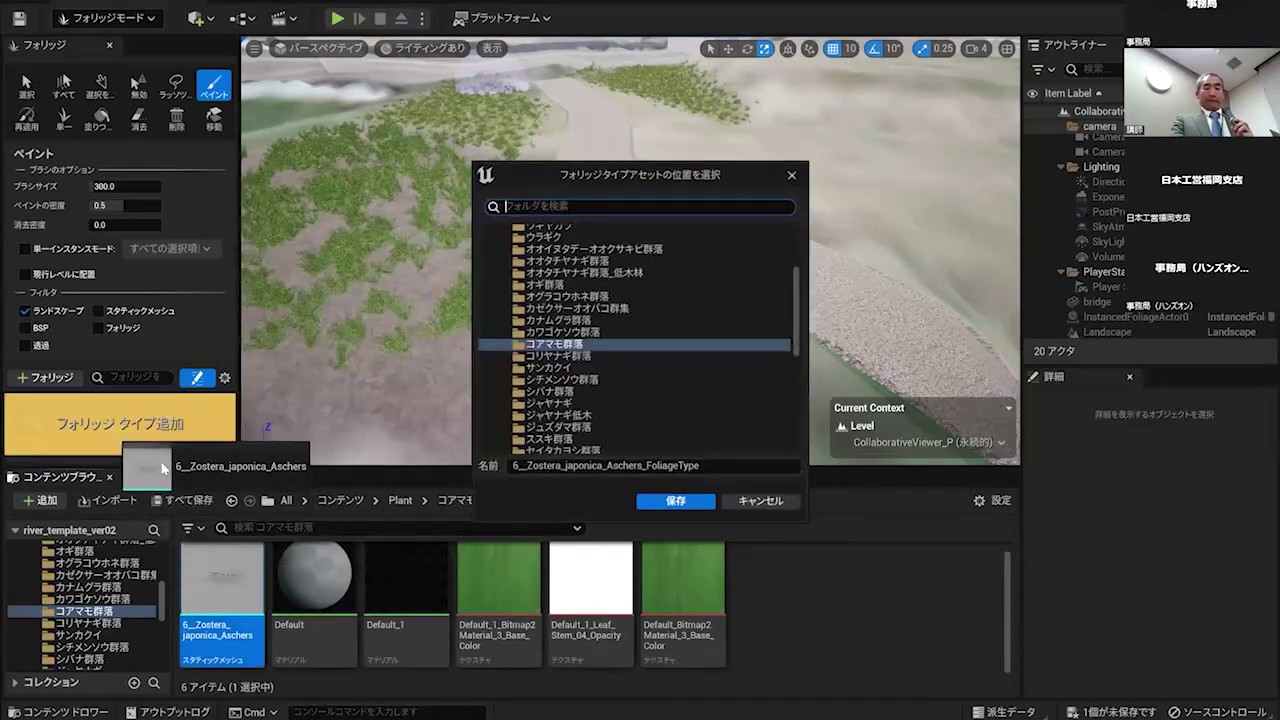
click(656, 506)
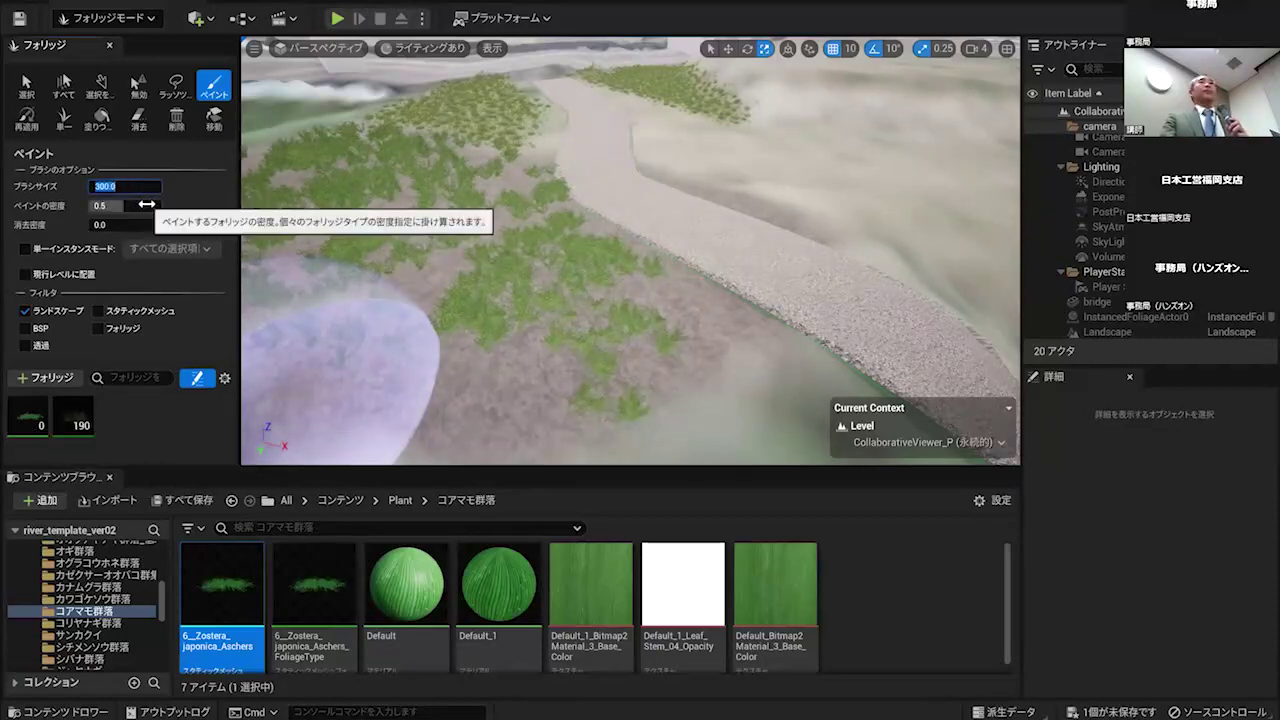
click(730, 162)
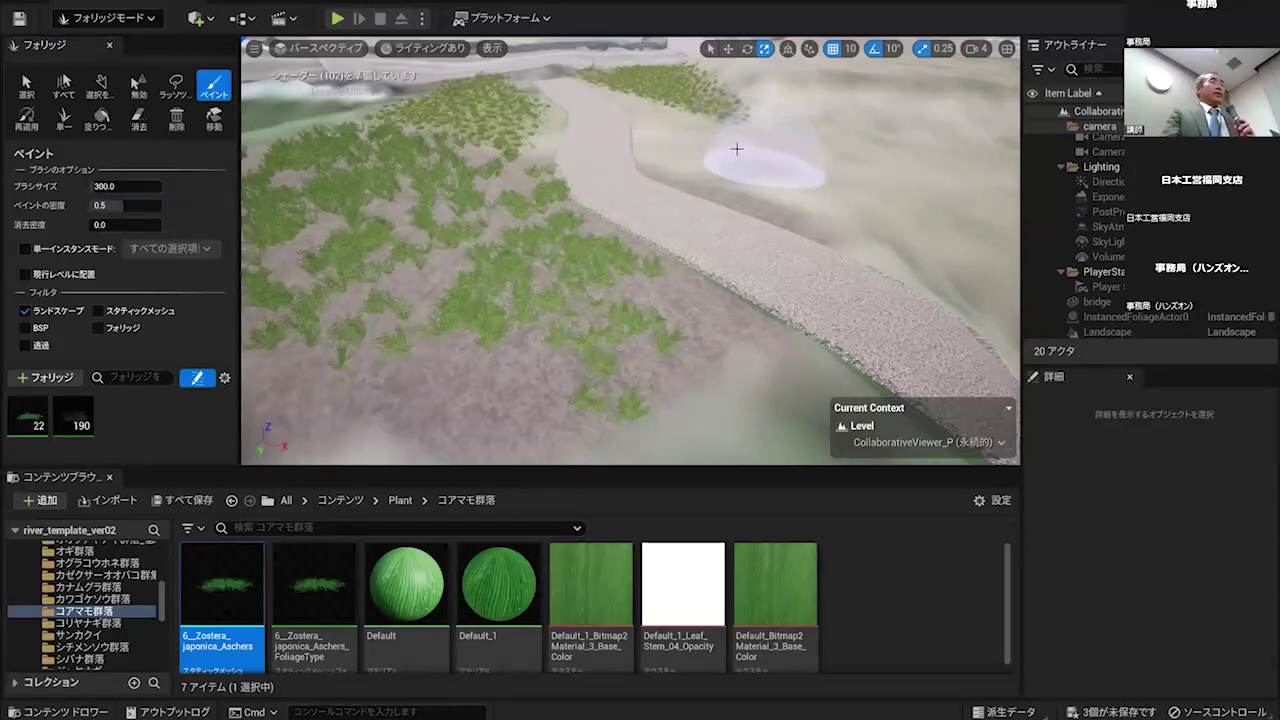
- Set the paint density to 1.0, paint more Zostera_japonica on that slope, and inspect the planting close up
click(128, 205)
text(1)
key(Return)
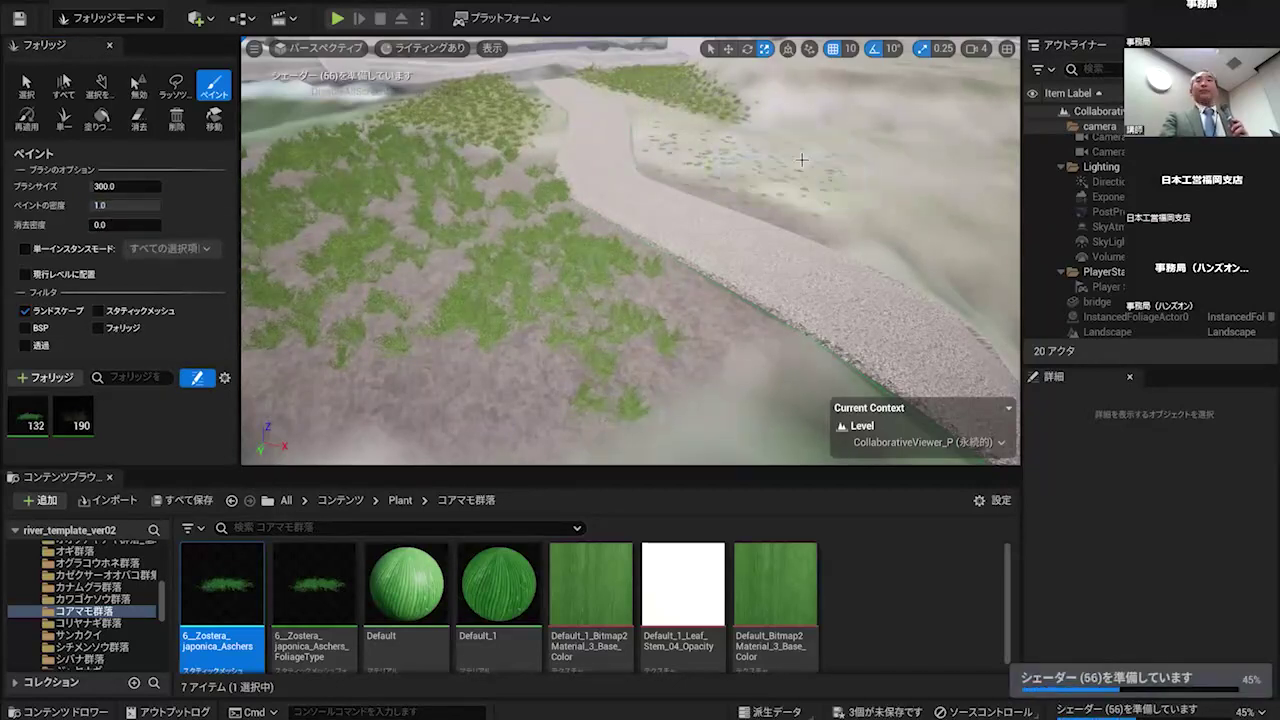
key(w)
mouse_move(780, 158)
right_down()
mouse_move(815, 165)
mouse_move(783, 154)
mouse_move(820, 132)
mouse_move(670, 168)
right_up()
key(w)
key(w)
mouse_move(649, 283)
right_down()
mouse_move(700, 310)
mouse_move(680, 302)
right_up()
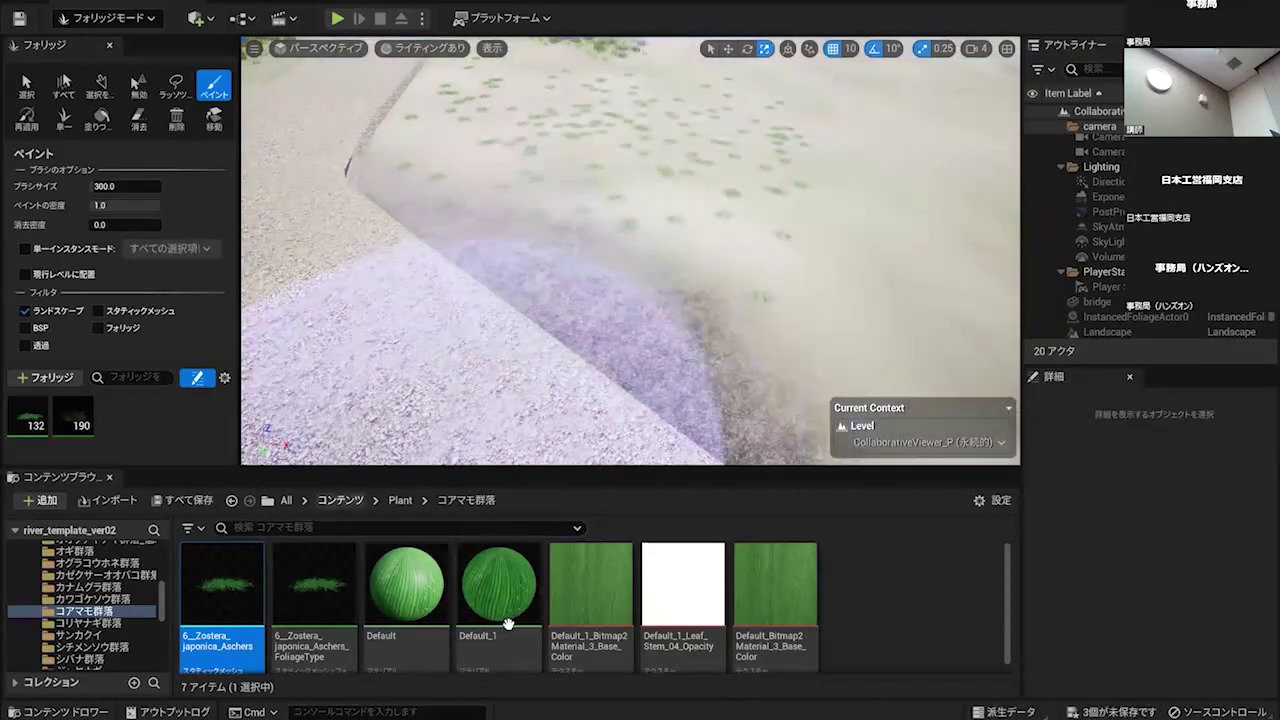
- Examine the assets in the カゼクサーオオバコ群集 folder under Plant
click(400, 500)
scroll(511, 620, down, 3)
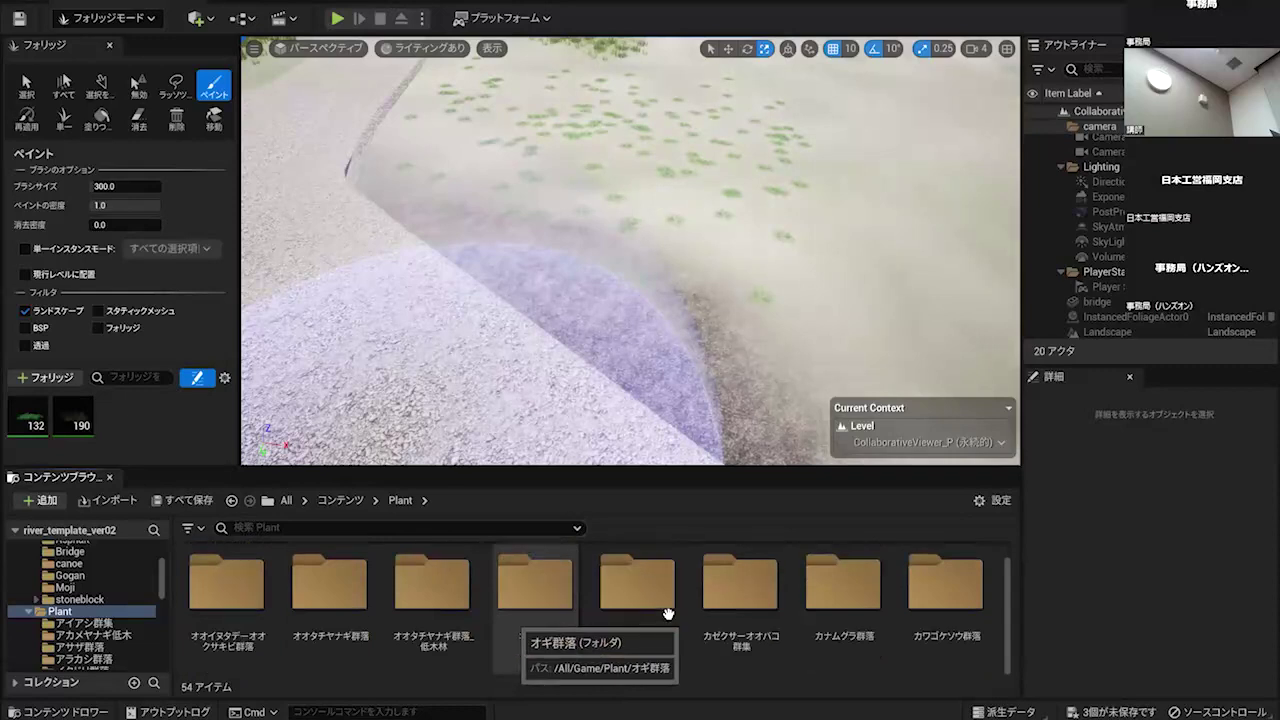
click(729, 601)
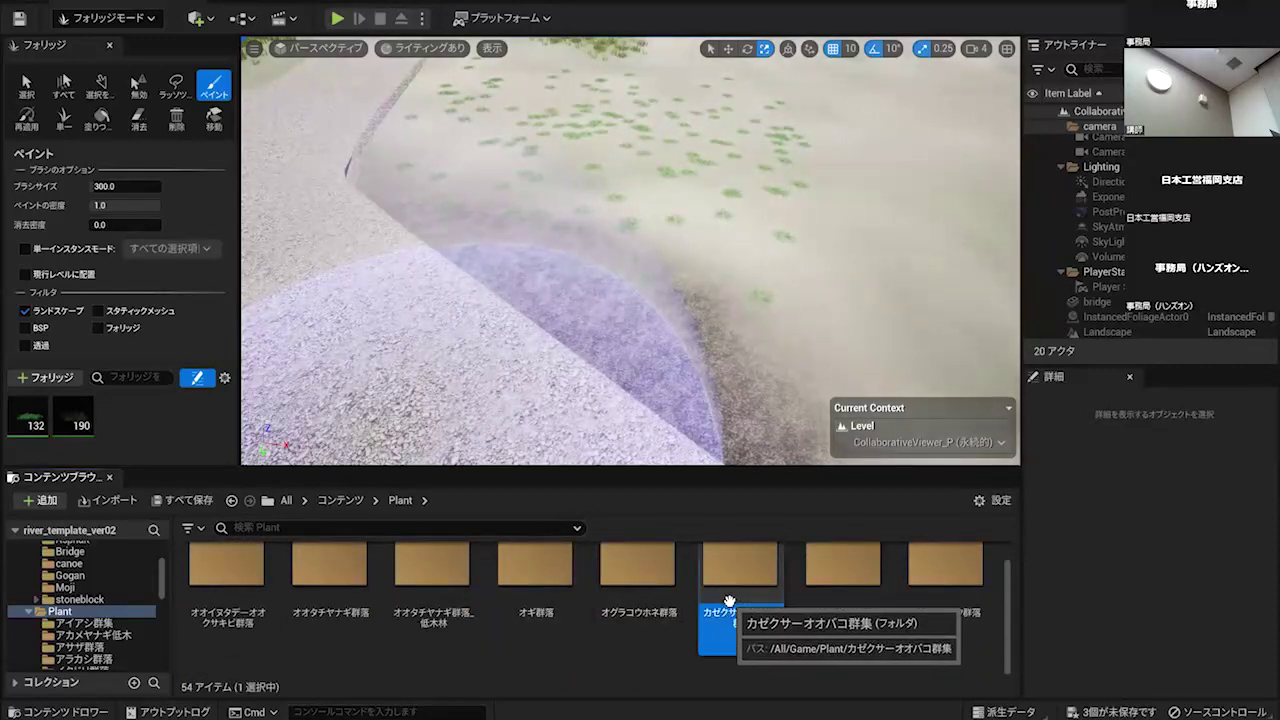
double_click(729, 601)
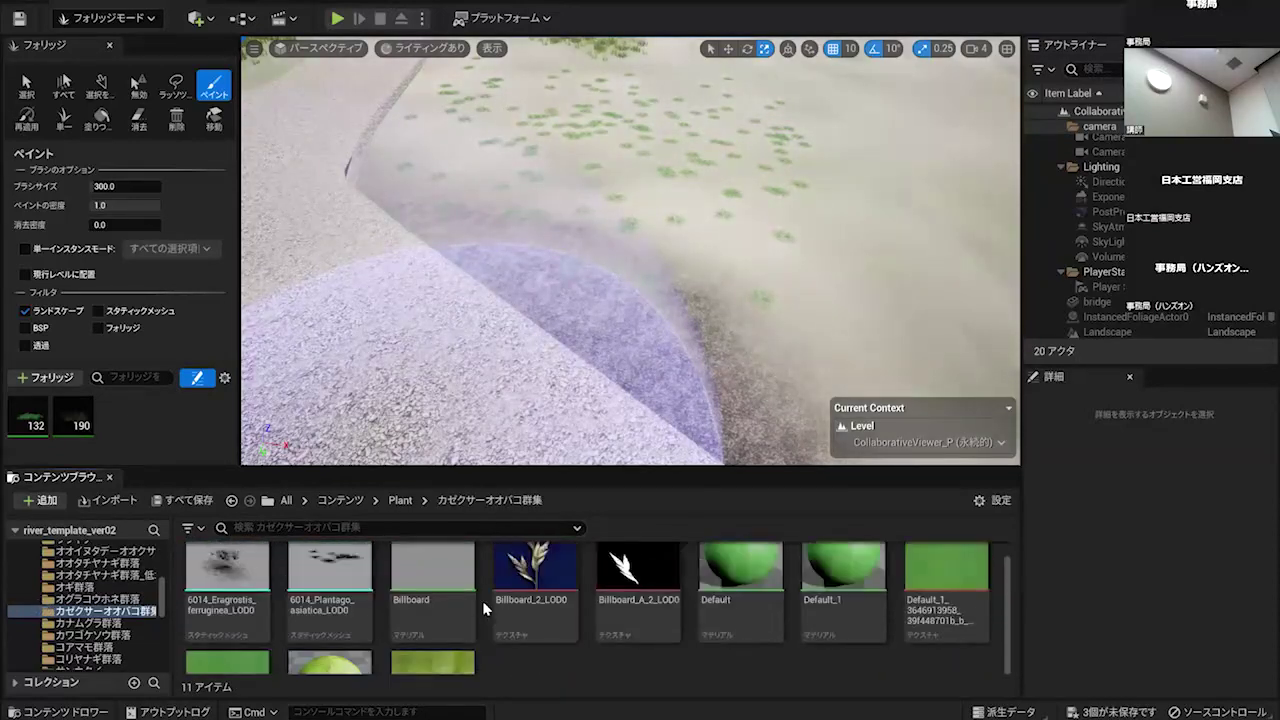
- Find オオイヌタデーオオクサキビ群落 under Plant and save its 05010_OOINUDATE003_01 static mesh as a foliage type
click(379, 500)
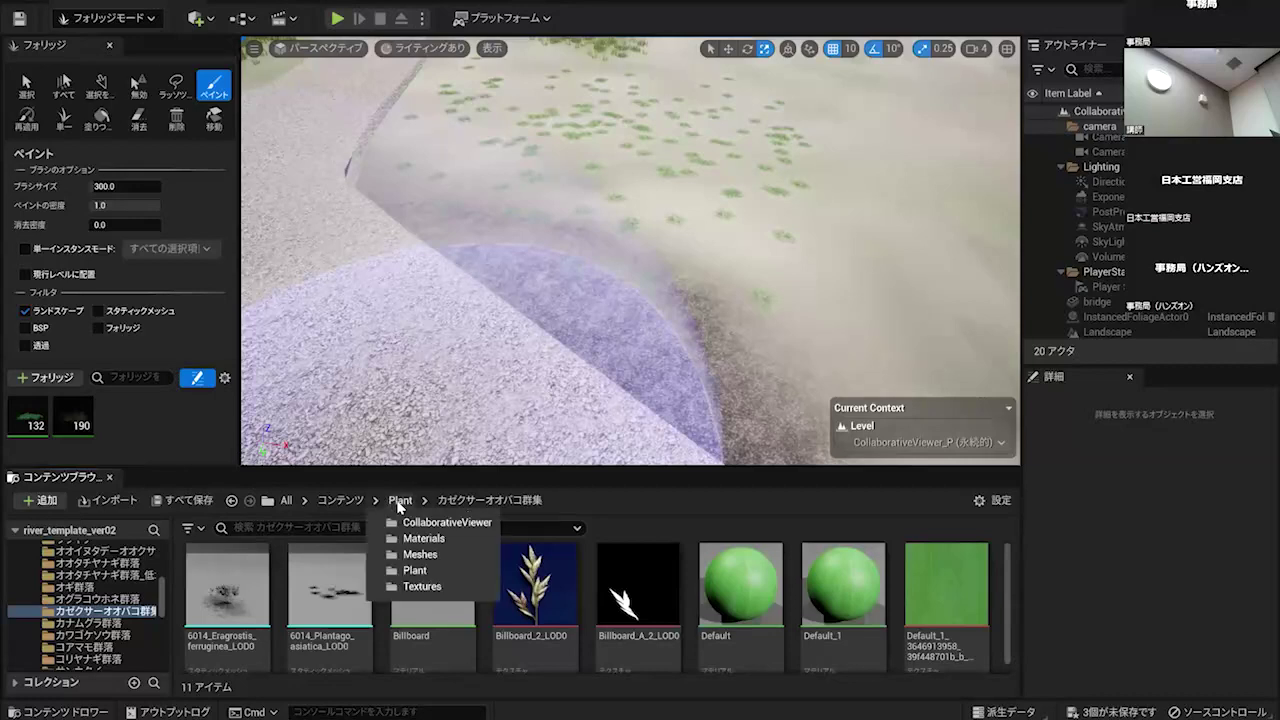
click(399, 500)
scroll(459, 610, down, 2)
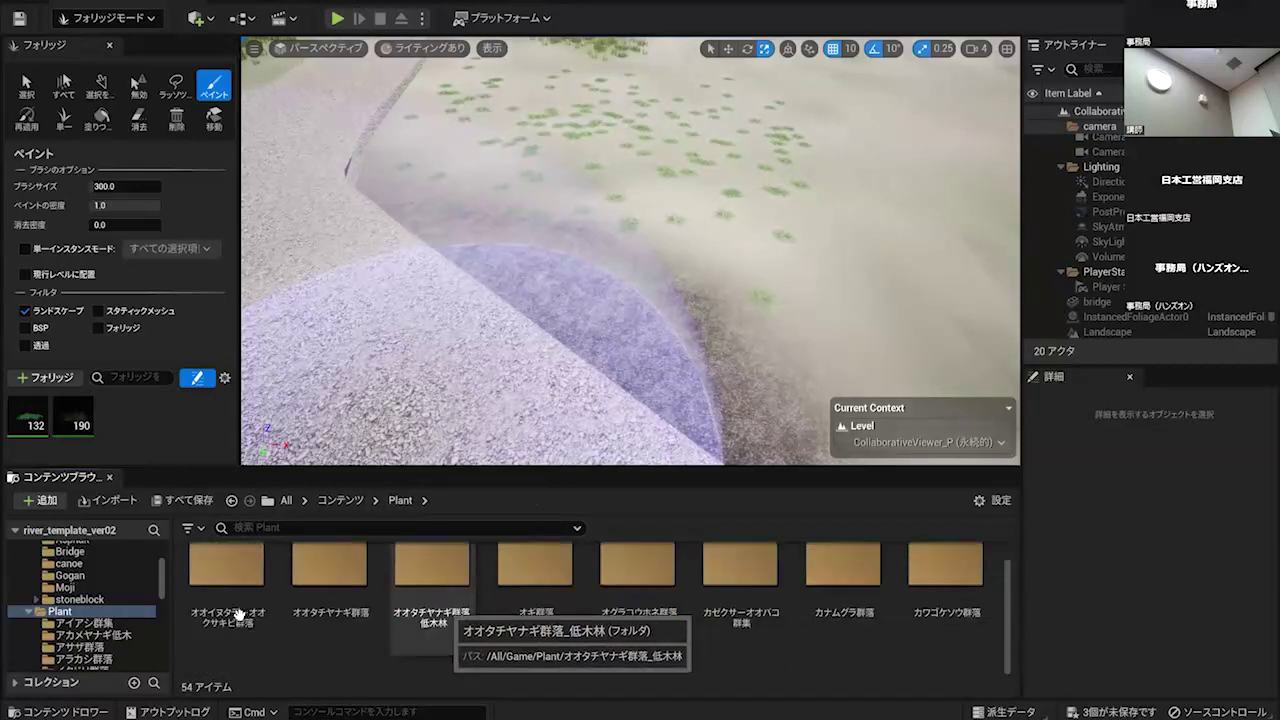
double_click(452, 606)
scroll(449, 606, up, 3)
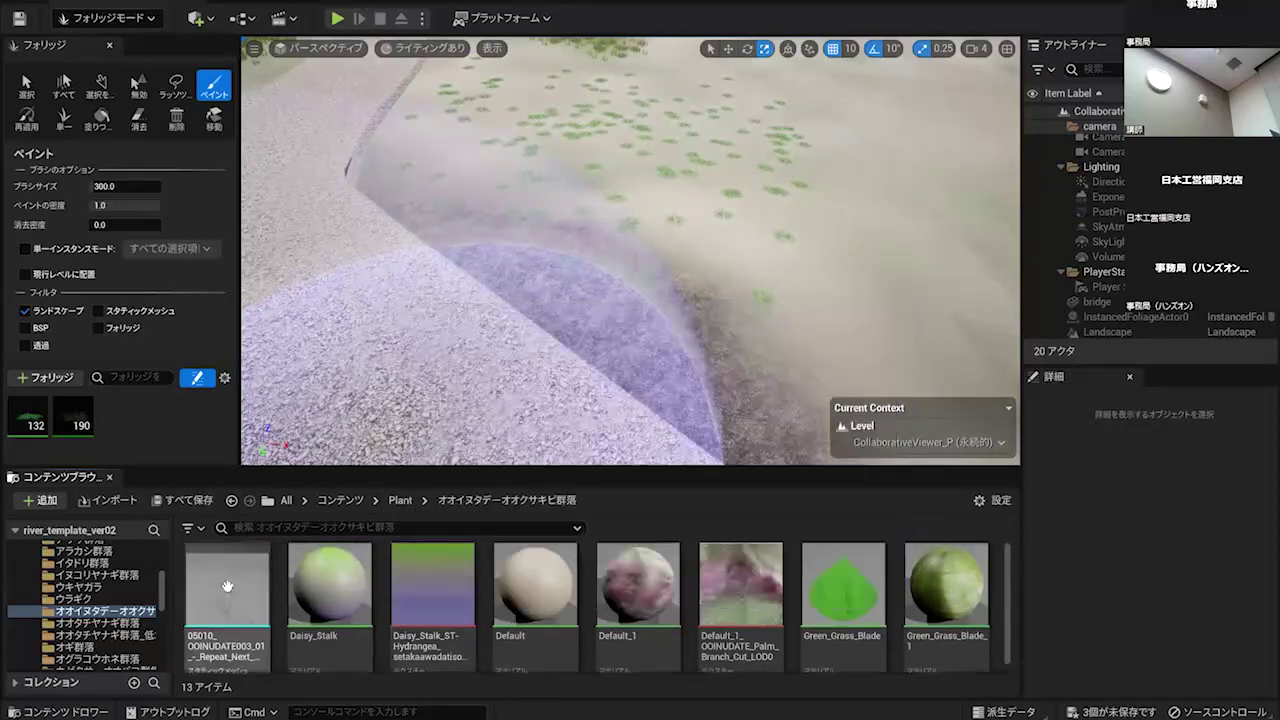
drag(228, 598, 120, 425)
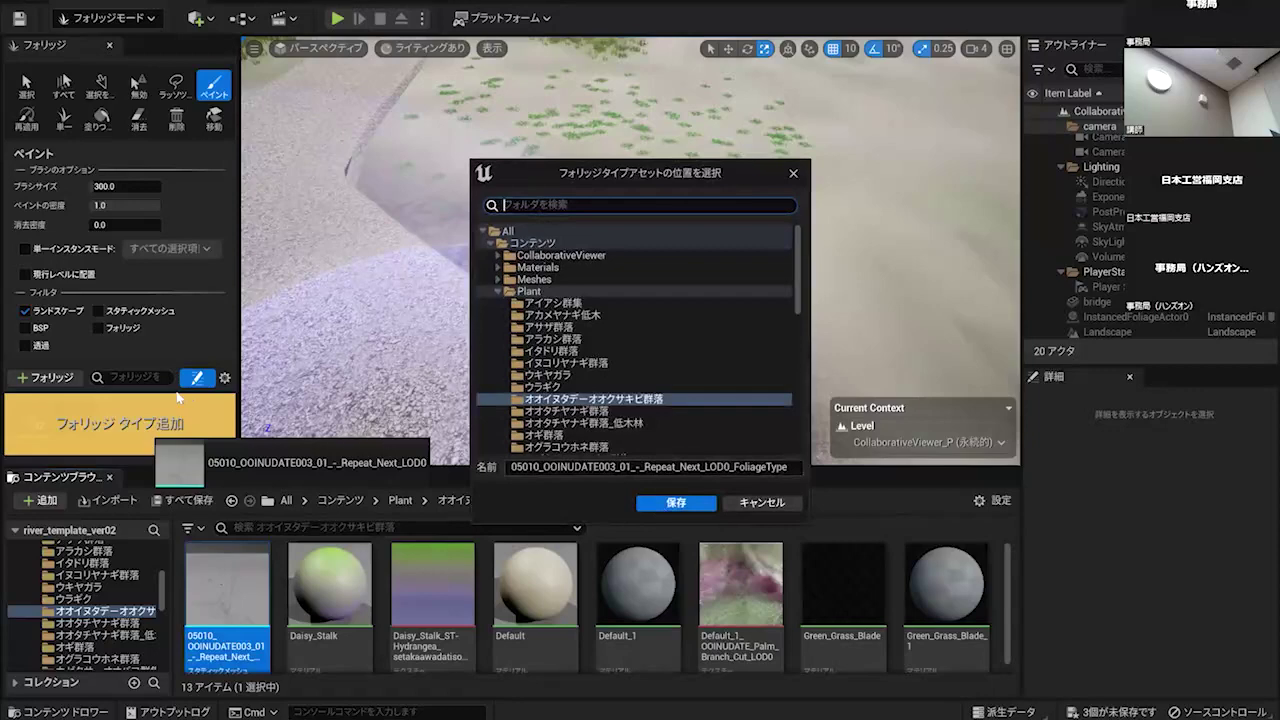
key(Return)
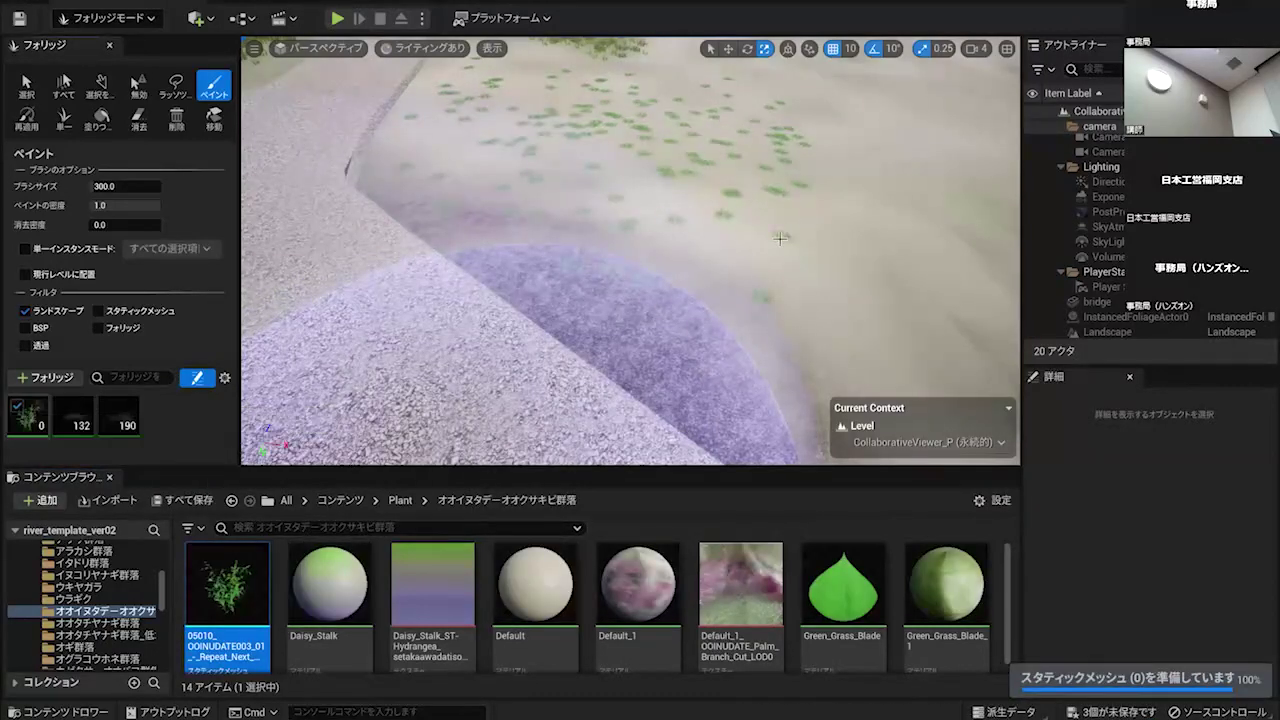
- Paint the OOINUDATE foliage over the Zostera_japonica patch beside the gravel road's bend
mouse_move(335, 166)
right_down()
mouse_move(339, 154)
mouse_move(516, 177)
mouse_move(591, 216)
mouse_move(703, 203)
right_up()
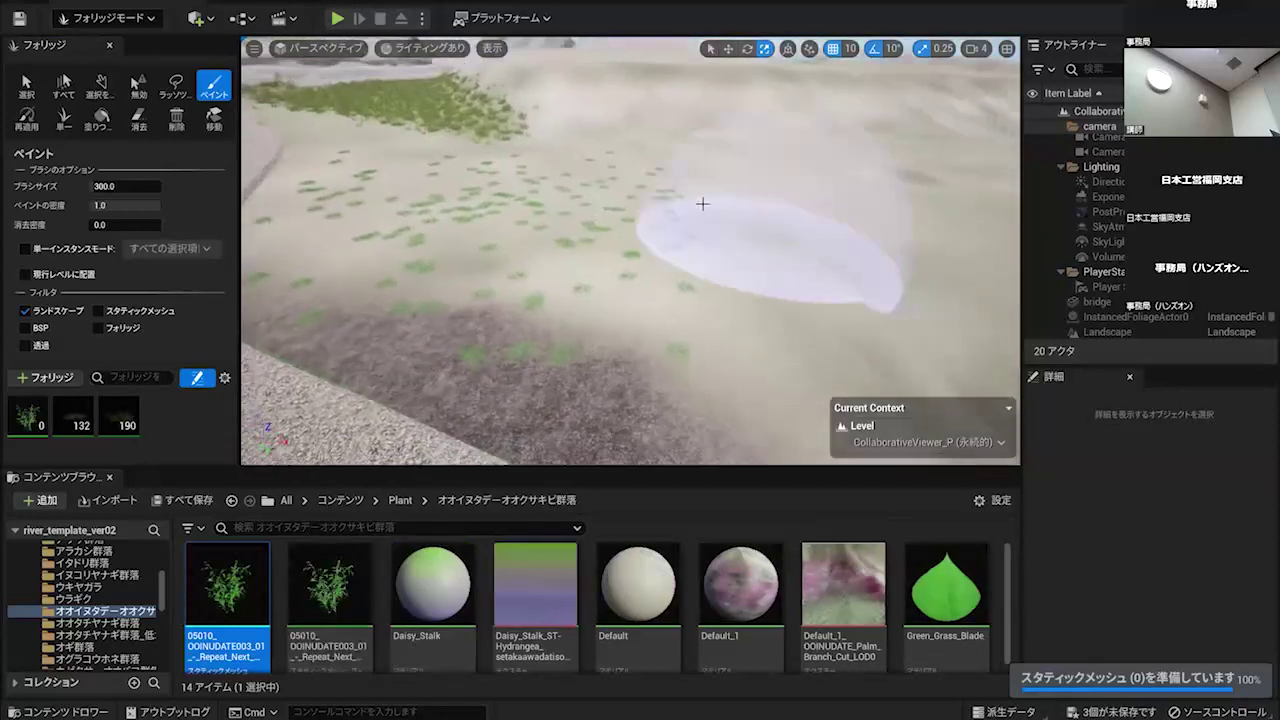
mouse_move(724, 243)
mouse_down()
mouse_move(700, 285)
mouse_move(737, 269)
mouse_move(819, 318)
mouse_move(782, 193)
mouse_move(808, 186)
mouse_move(808, 200)
mouse_move(748, 186)
mouse_move(816, 215)
mouse_move(830, 190)
mouse_move(900, 290)
mouse_move(760, 390)
mouse_move(780, 367)
mouse_move(820, 214)
mouse_move(741, 305)
mouse_up()
right_drag(602, 318, 780, 262)
mouse_move(602, 322)
right_down()
mouse_move(430, 322)
mouse_move(600, 330)
mouse_move(870, 272)
mouse_move(537, 272)
mouse_move(651, 320)
right_up()
mouse_move(586, 423)
right_down()
mouse_move(560, 330)
mouse_move(574, 213)
mouse_move(595, 269)
right_up()
mouse_move(434, 289)
right_down()
mouse_move(271, 566)
mouse_move(154, 386)
mouse_move(114, 23)
mouse_move(129, 18)
right_up()
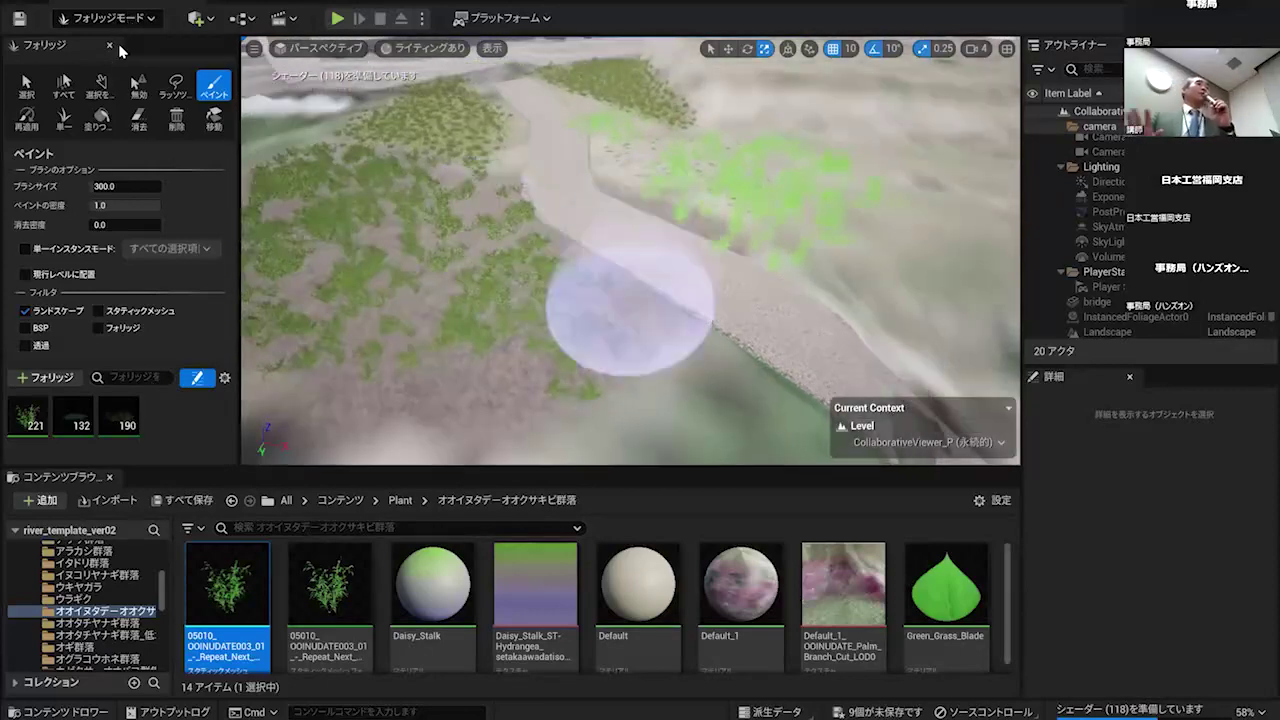
- Switch to Landscape mode and paint the Gravel1 layer over the far grass patch on the gravel road's inner side
click(105, 18)
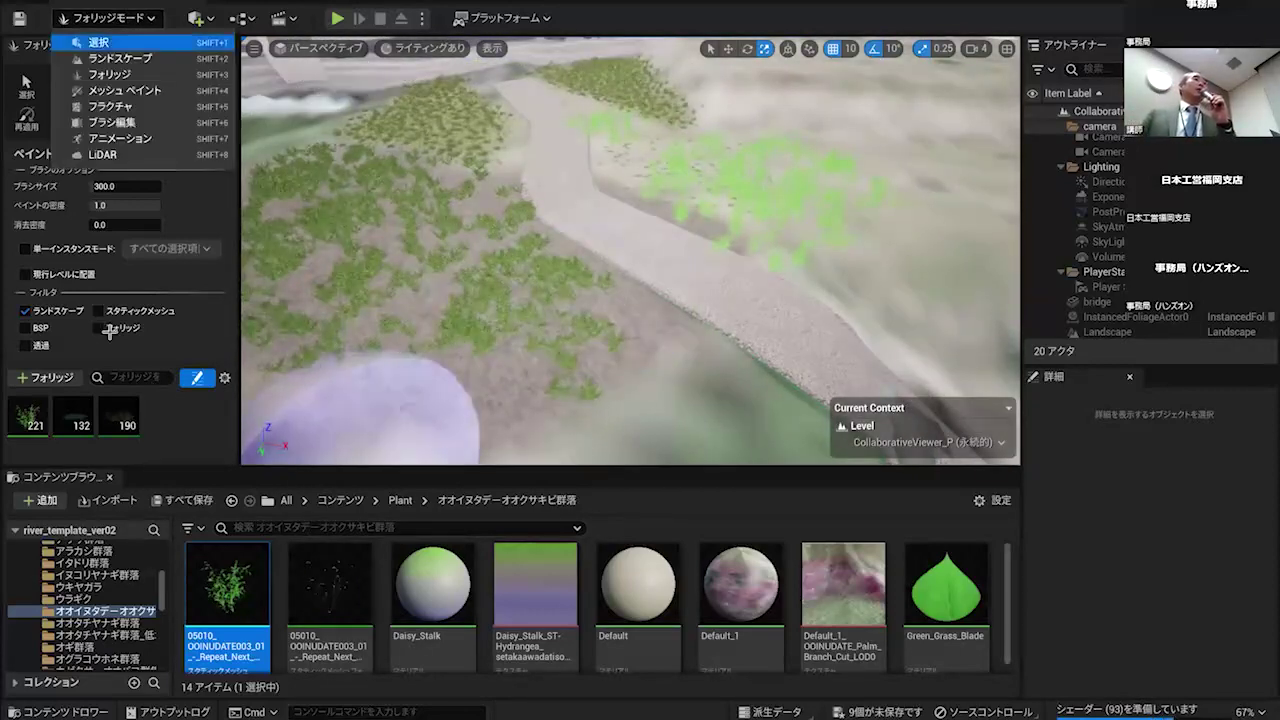
click(100, 57)
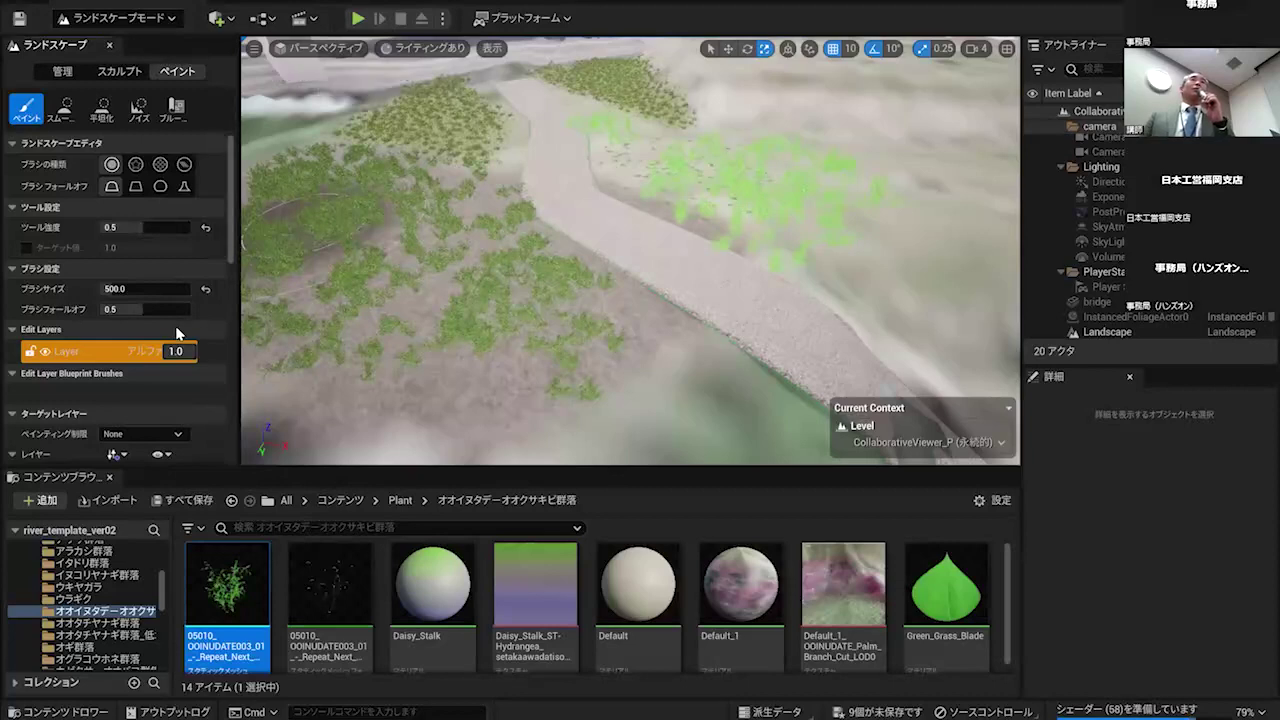
scroll(175, 330, down, 4)
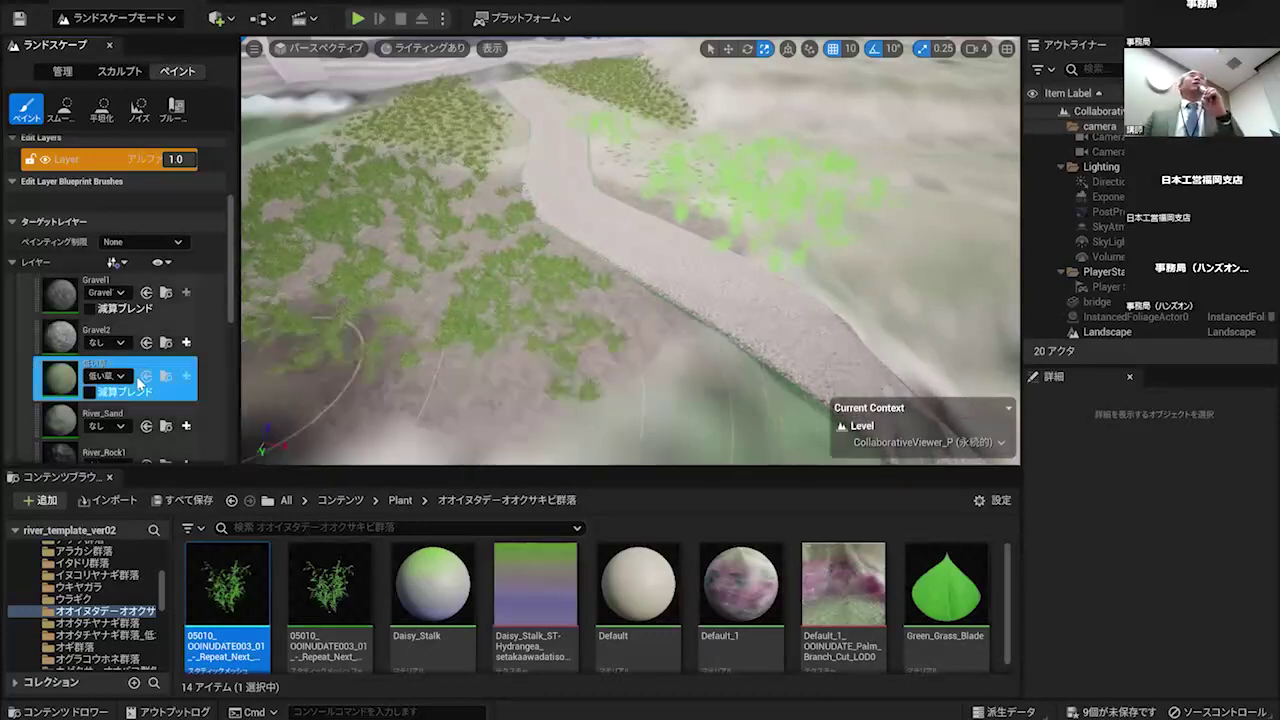
scroll(138, 383, down, 1)
scroll(125, 290, up, 1)
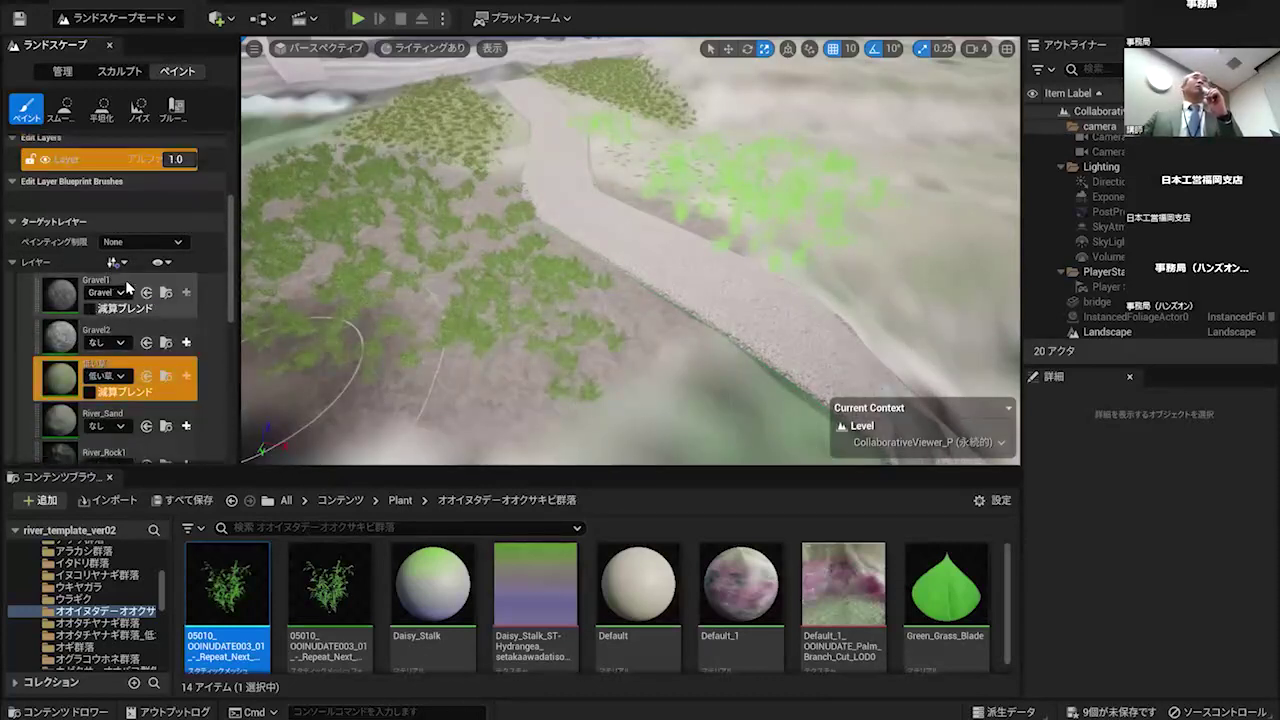
click(125, 279)
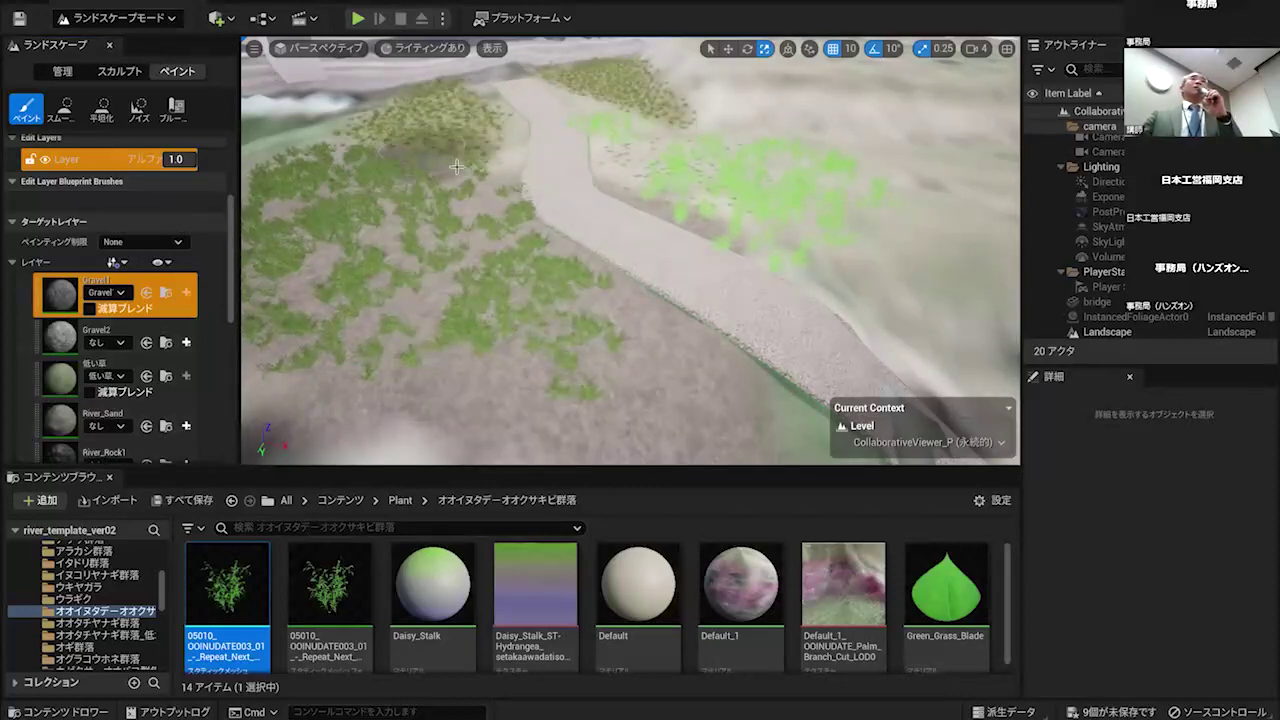
drag(453, 127, 396, 141)
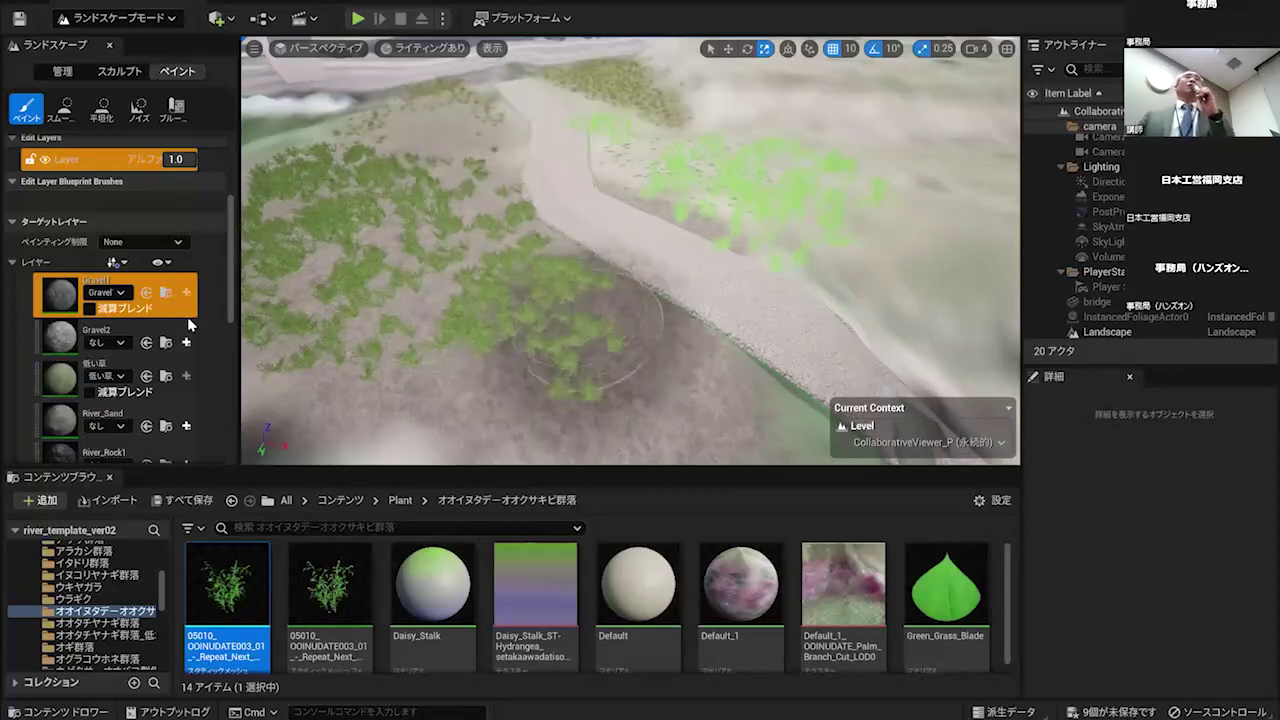
- Repaint the cleared far patch and the ground along the road with the 低い草 layer
click(126, 364)
drag(405, 118, 436, 132)
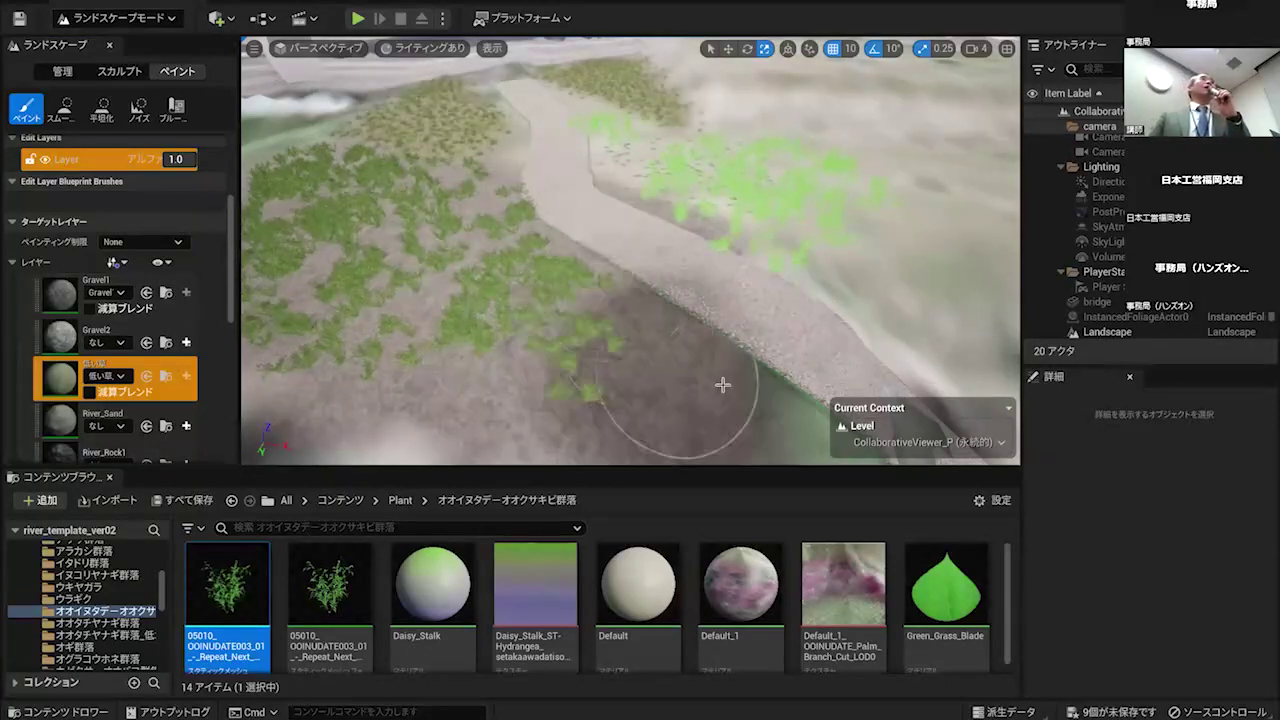
drag(720, 388, 713, 386)
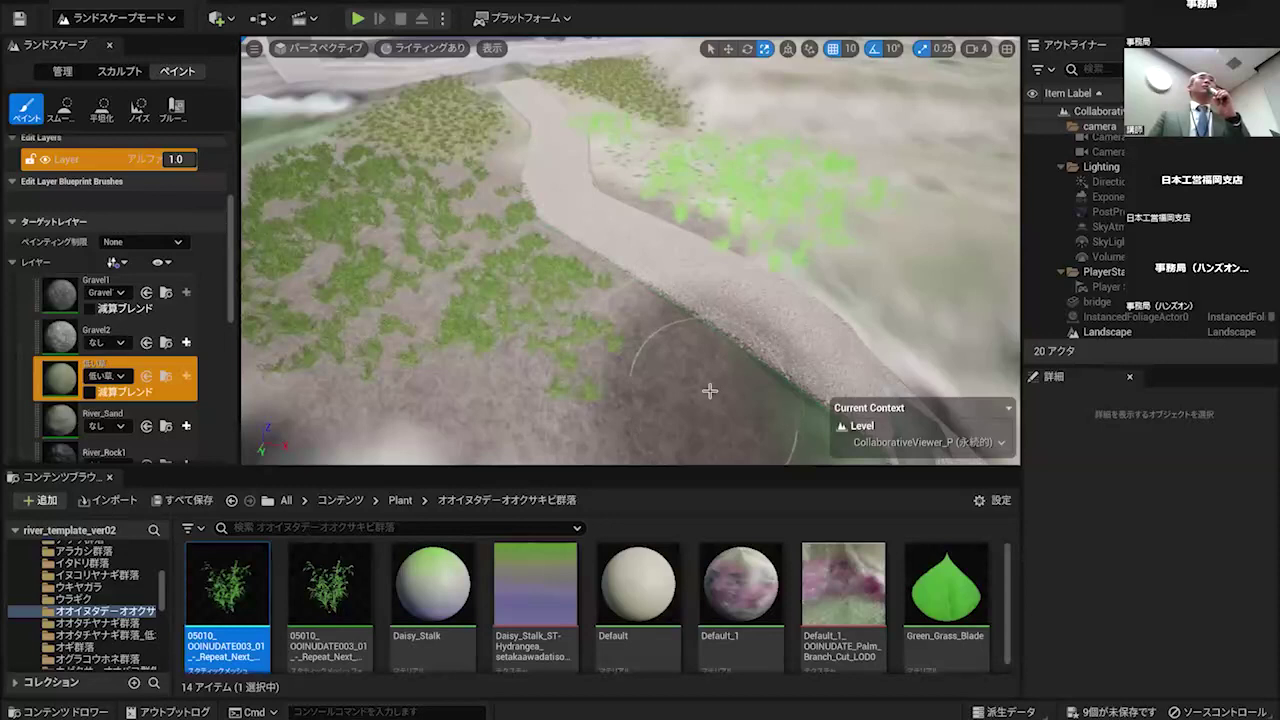
drag(594, 399, 619, 394)
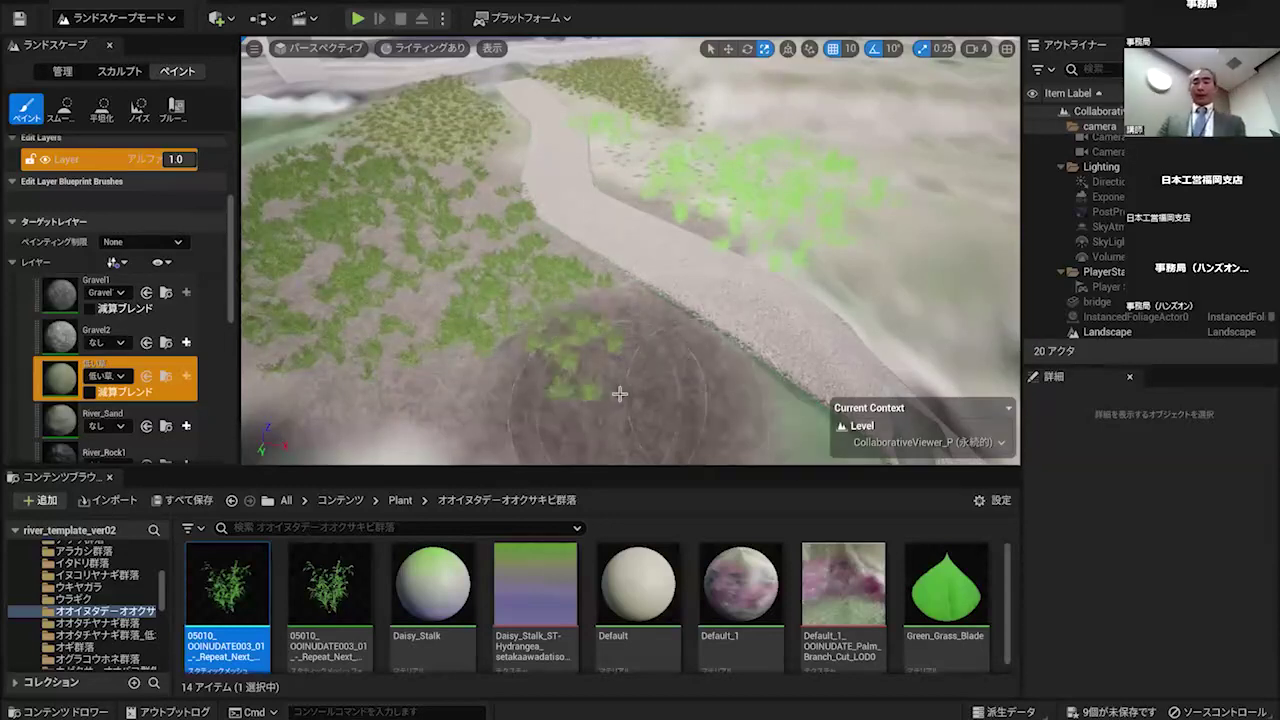
drag(516, 382, 523, 418)
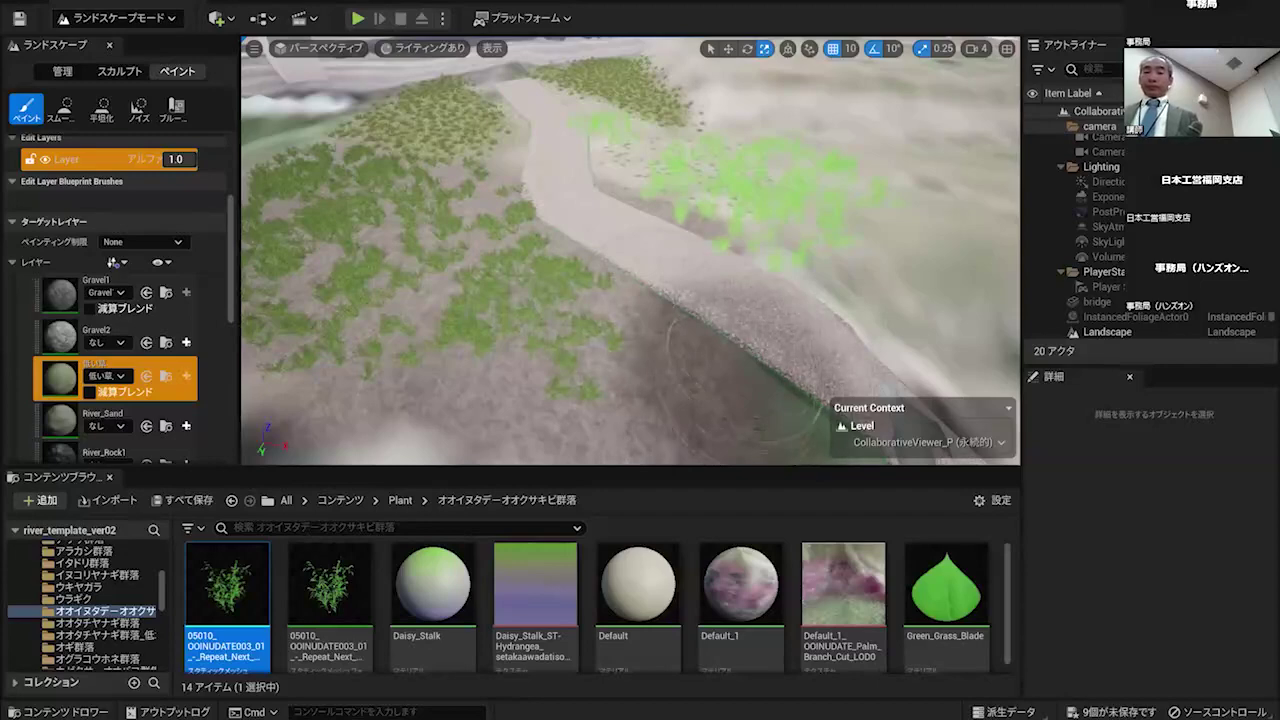
- Create a weight-blended layer info for the GroundGrass1 target layer and save it in CollaborativeViewer_P_sharedassets
mouse_move(745, 375)
right_down()
mouse_move(938, 320)
mouse_move(800, 388)
mouse_move(880, 390)
right_up()
right_drag(660, 358, 564, 309)
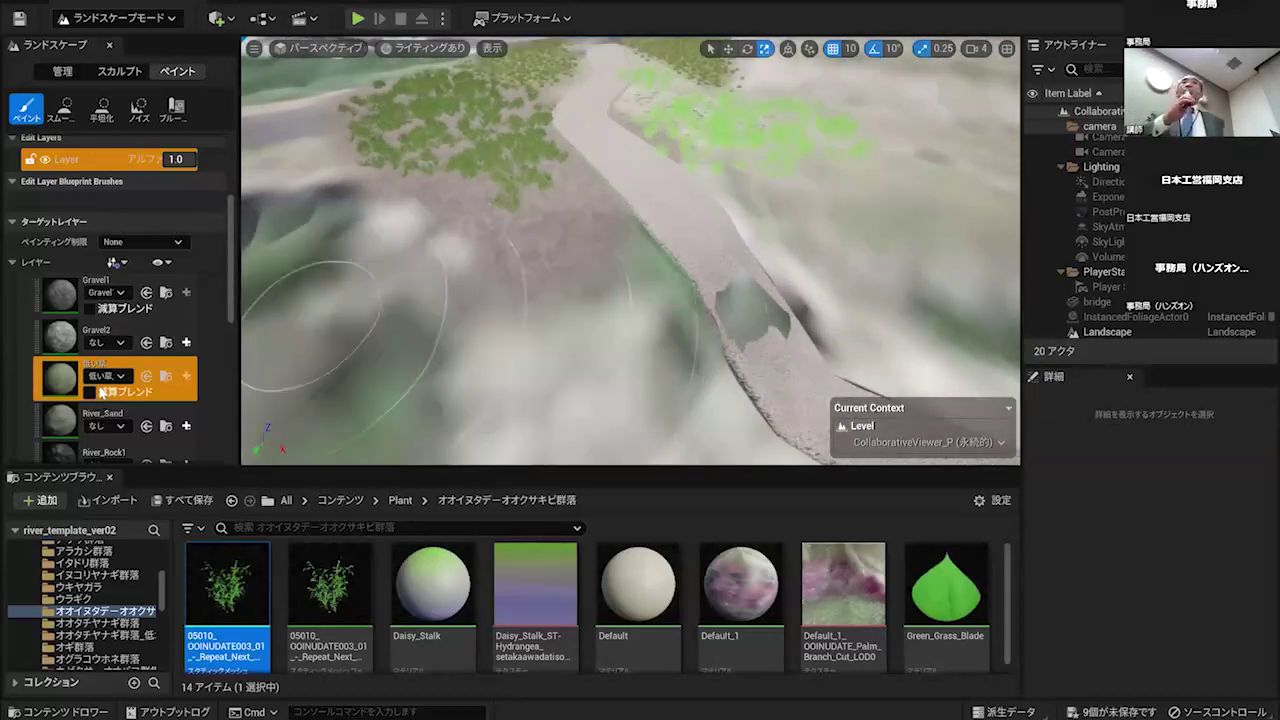
scroll(99, 380, down, 5)
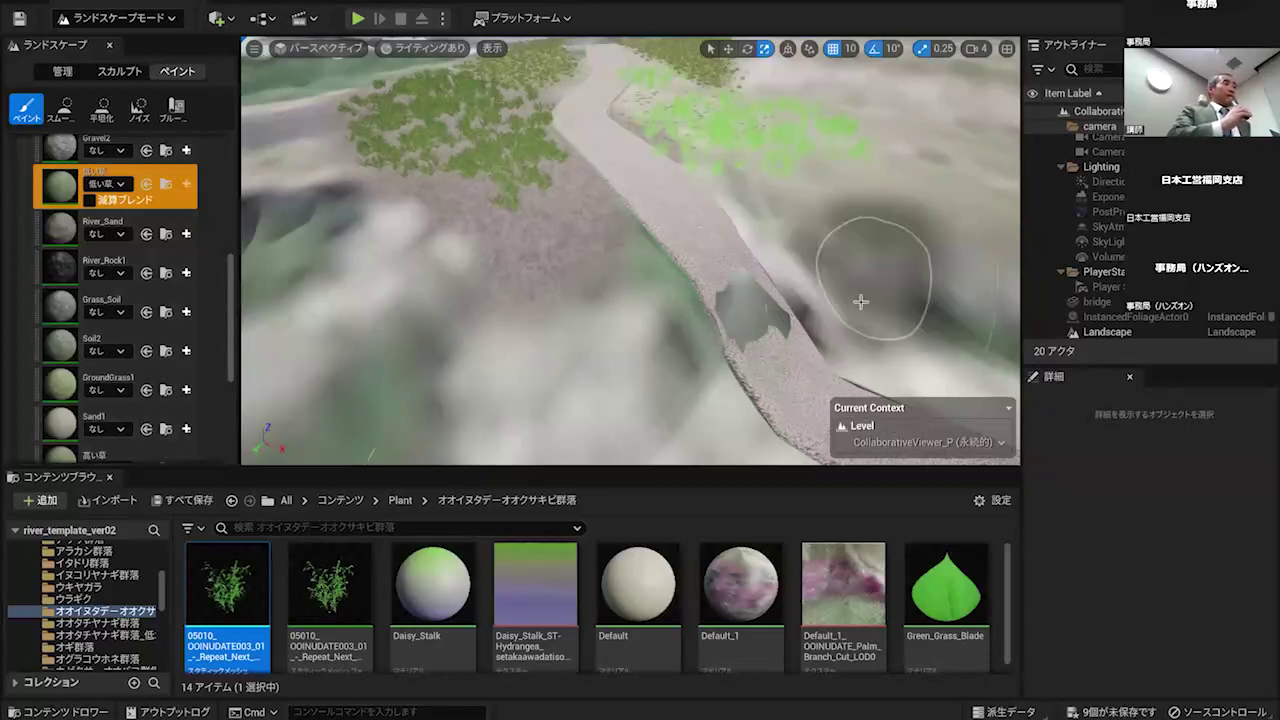
drag(859, 303, 862, 300)
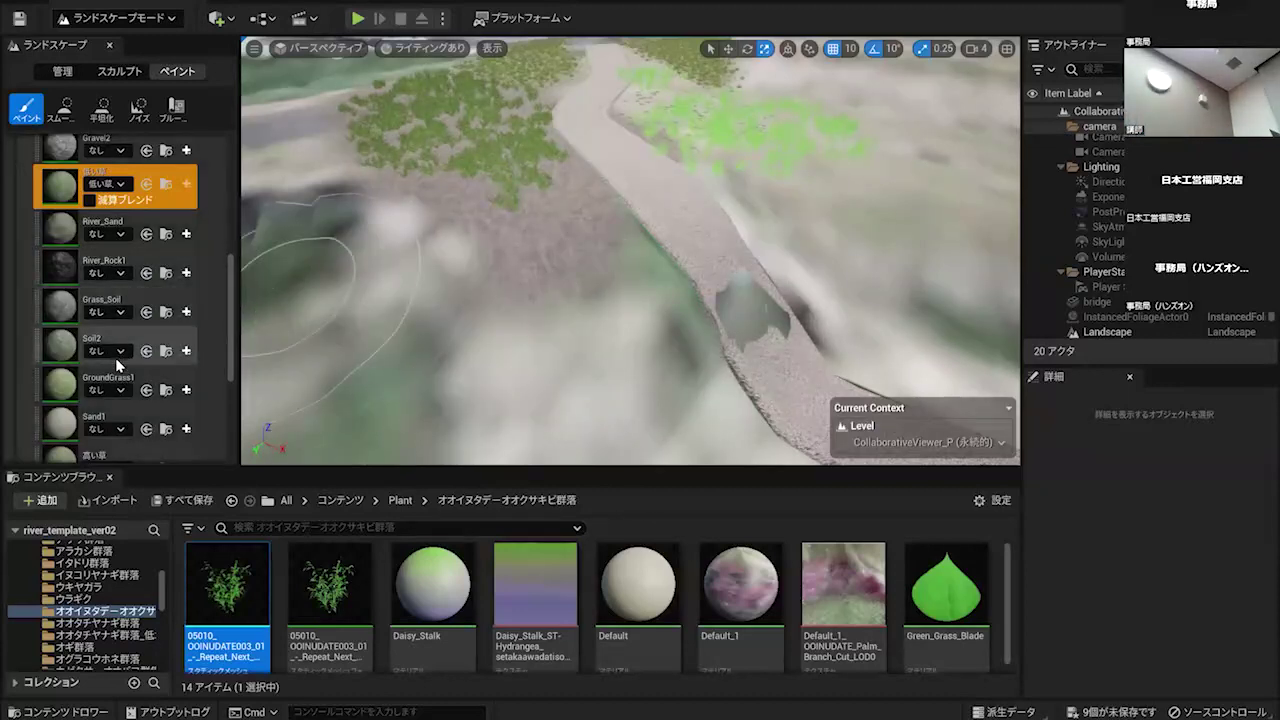
click(128, 380)
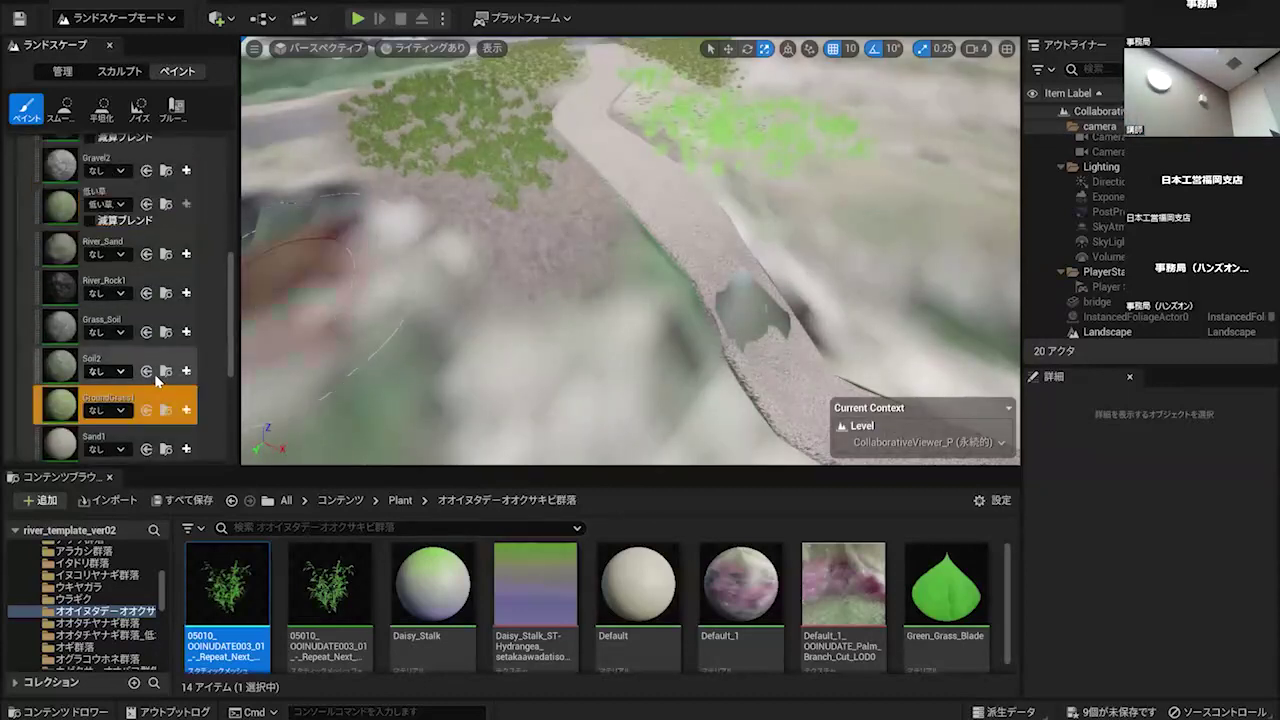
click(187, 411)
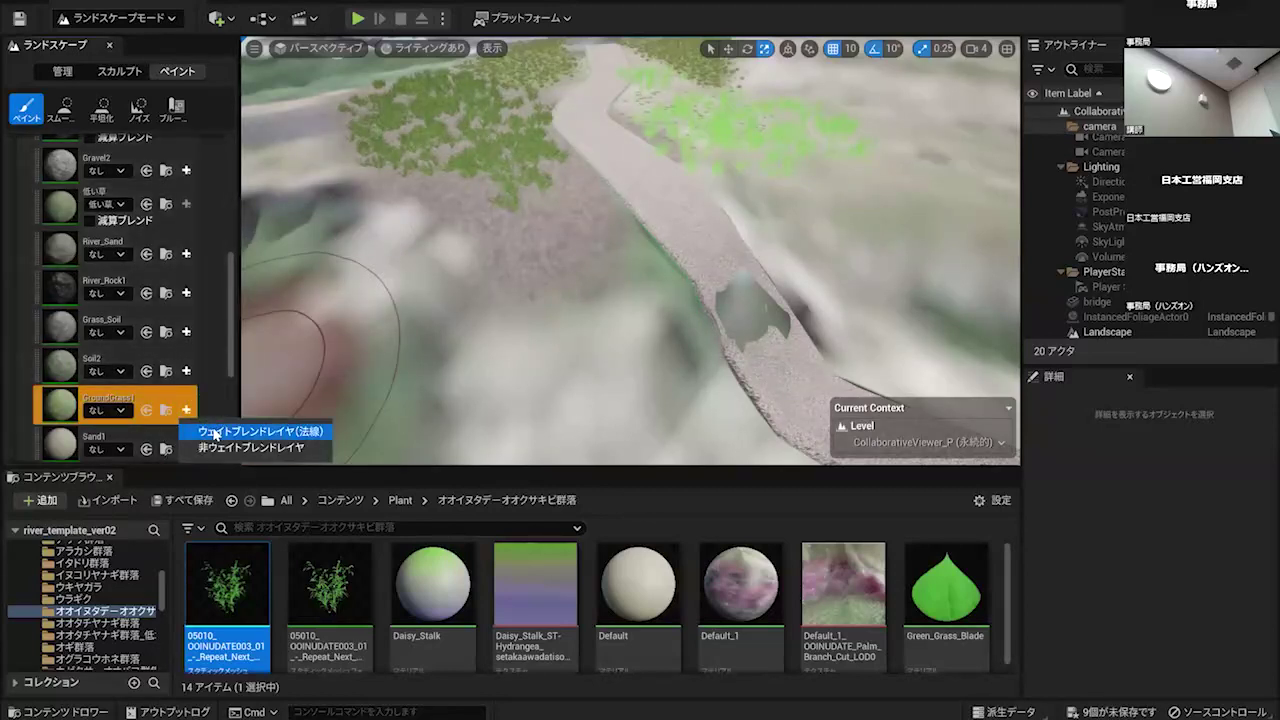
click(214, 434)
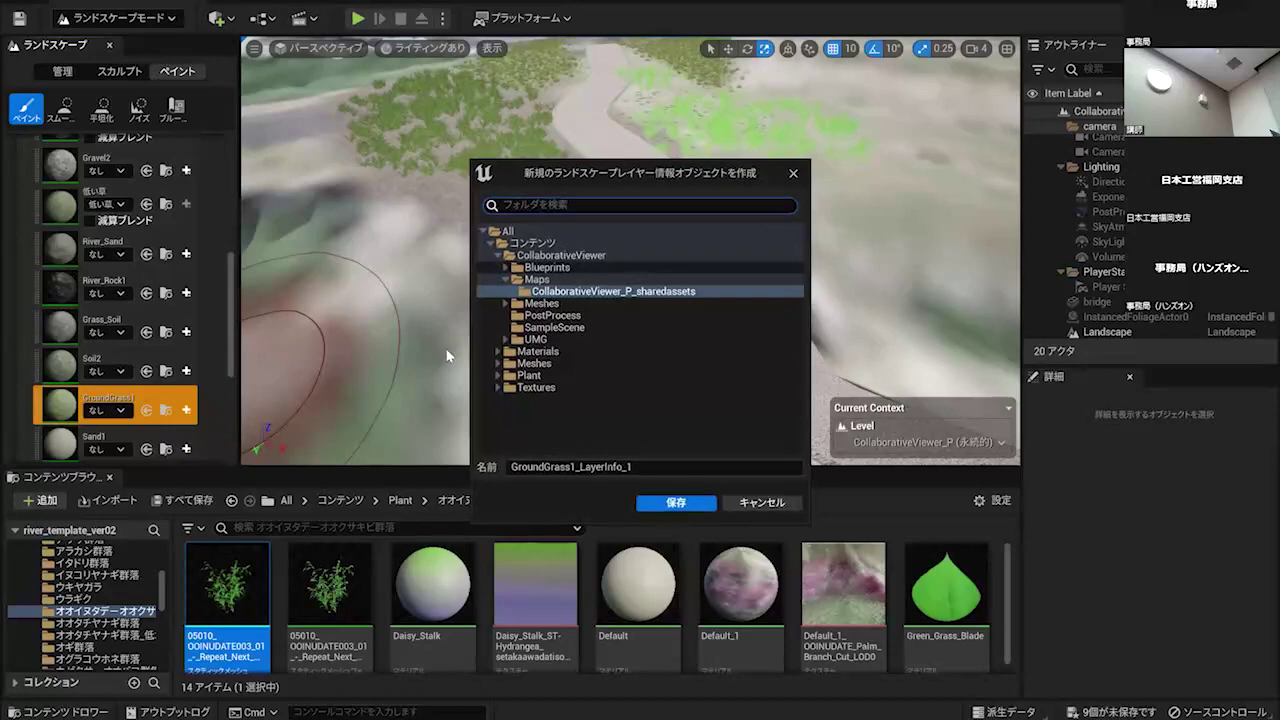
click(675, 506)
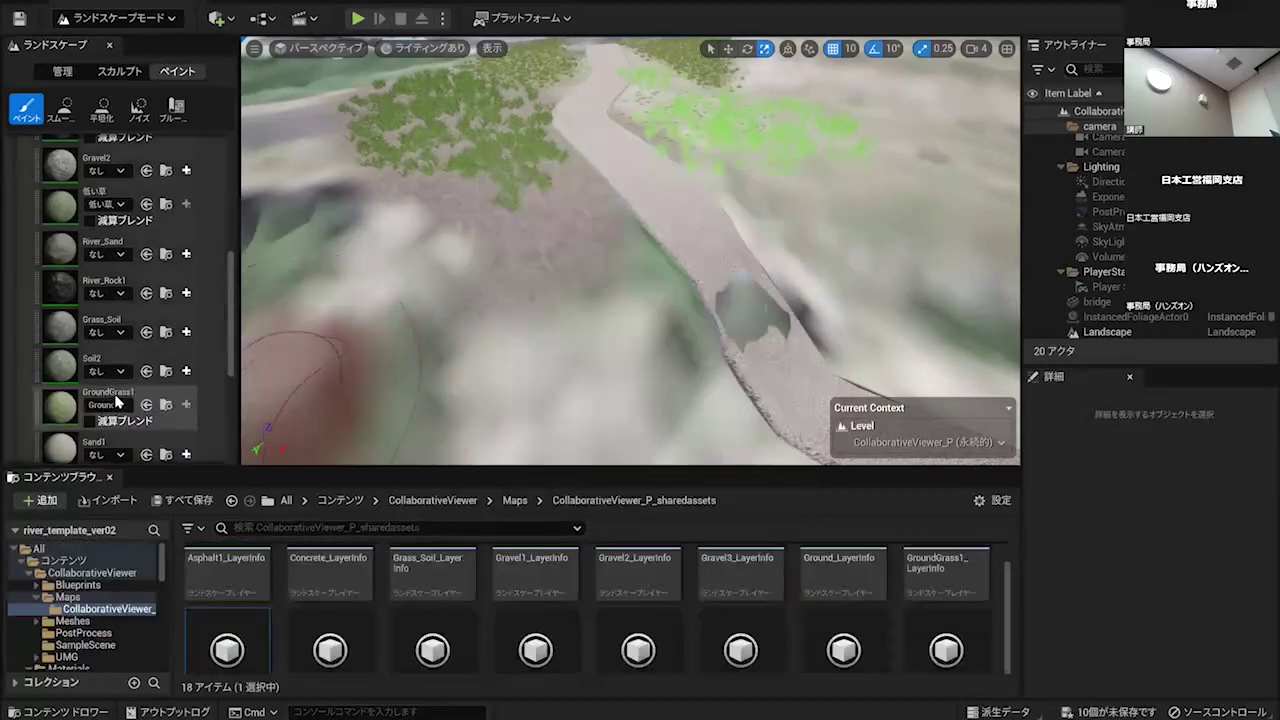
- Paint the GroundGrass1 layer across the bare ground on both sides of the gravel road
click(130, 400)
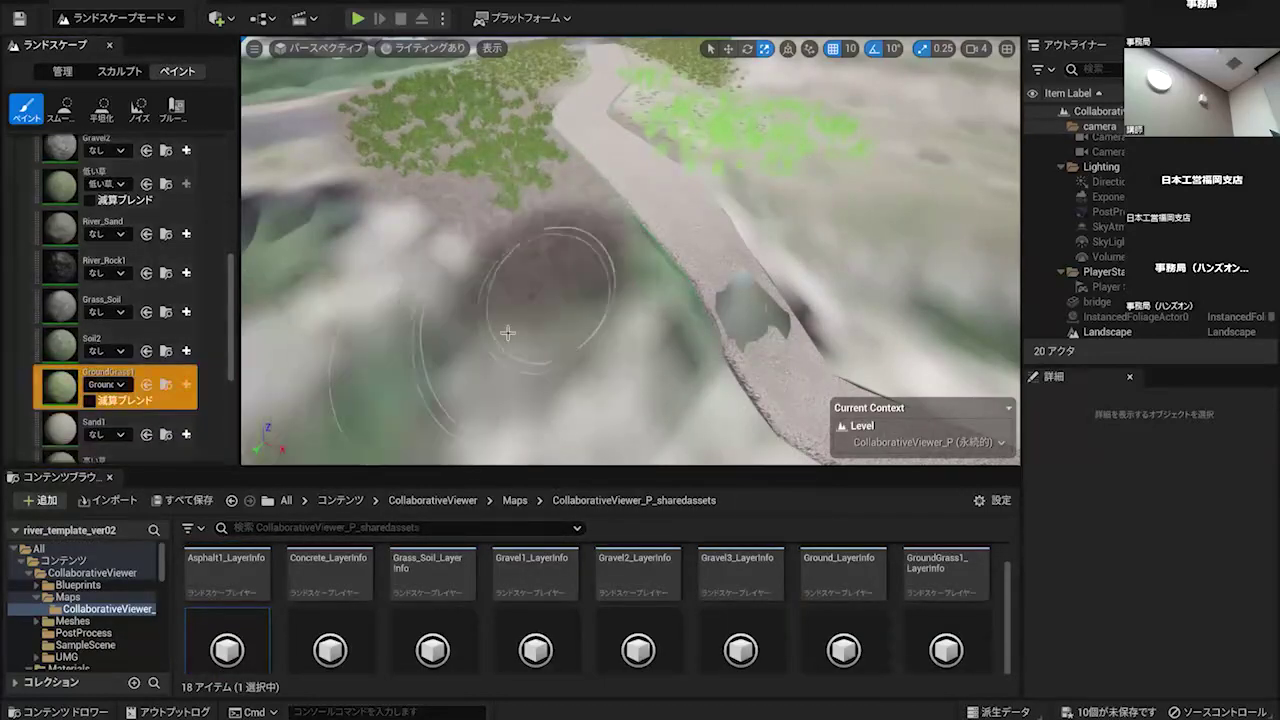
drag(572, 385, 615, 353)
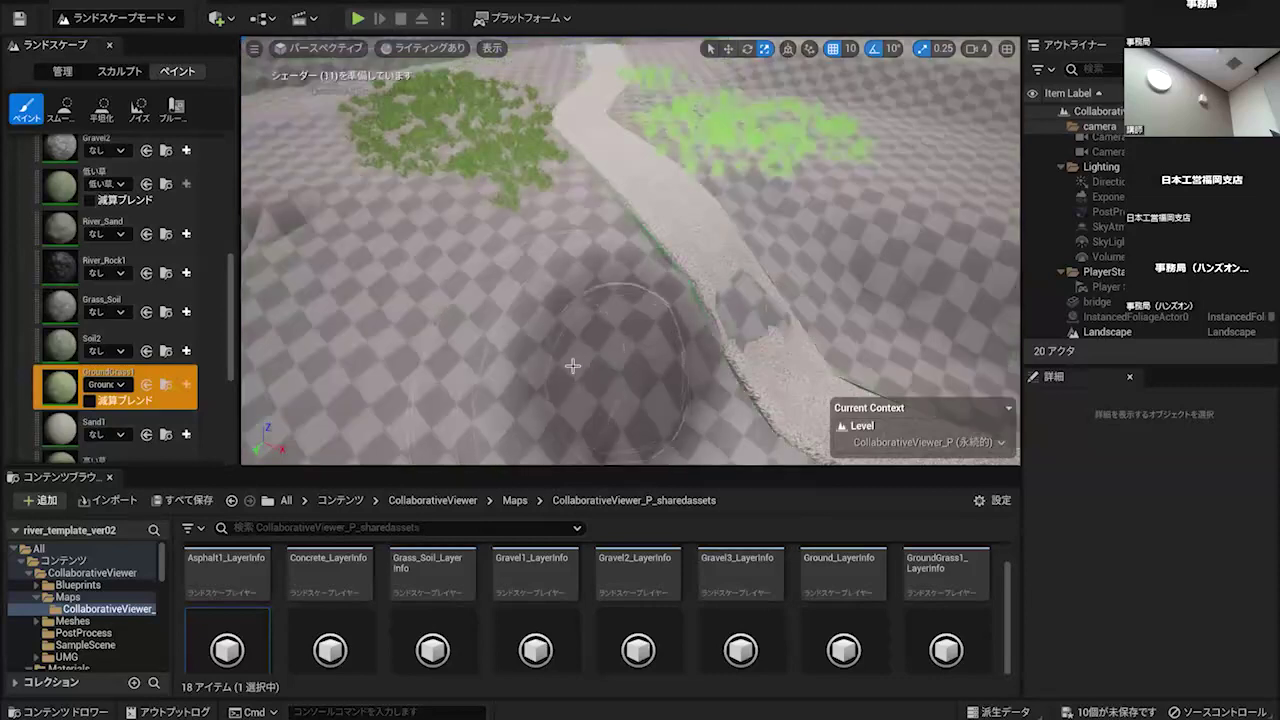
mouse_move(530, 357)
mouse_down()
mouse_move(566, 329)
mouse_move(517, 351)
mouse_move(407, 357)
mouse_move(392, 306)
mouse_move(289, 214)
mouse_move(265, 140)
mouse_move(349, 277)
mouse_move(440, 330)
mouse_move(565, 300)
mouse_up()
right_drag(530, 325, 500, 215)
mouse_move(462, 330)
mouse_down()
mouse_move(723, 326)
mouse_move(697, 255)
mouse_move(610, 258)
mouse_move(580, 235)
mouse_move(670, 205)
mouse_move(566, 199)
mouse_up()
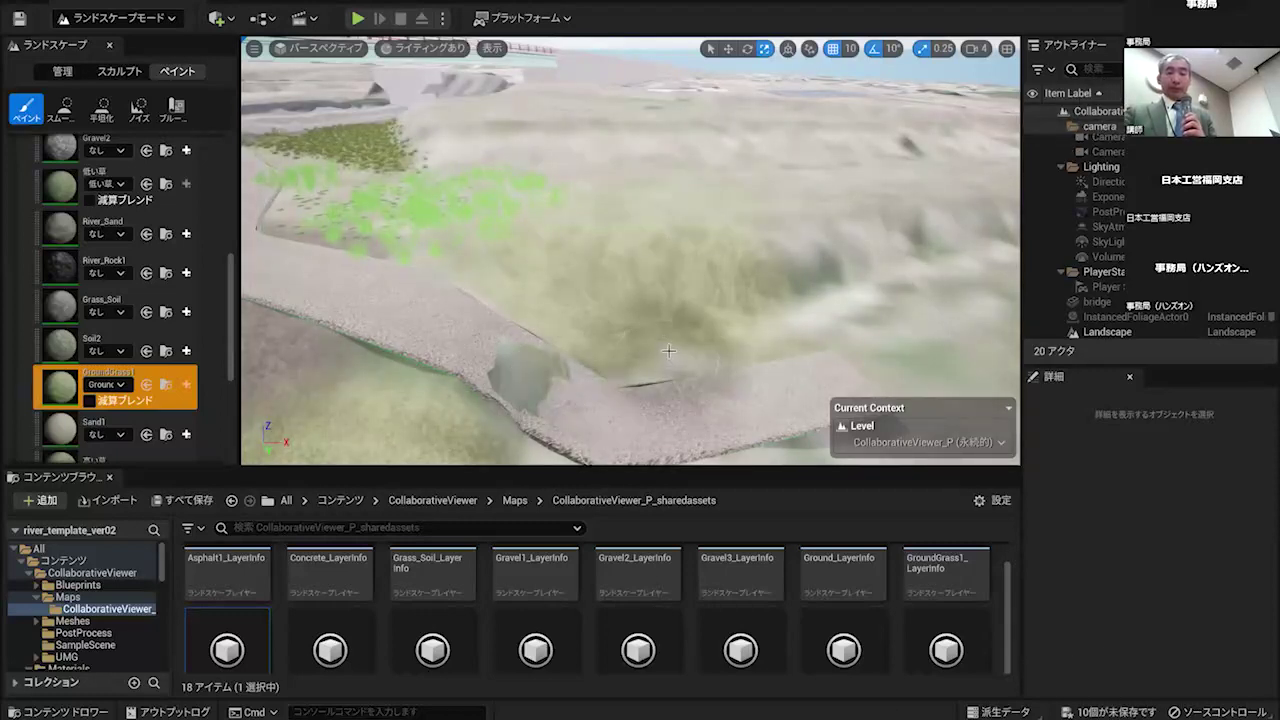
drag(617, 340, 613, 340)
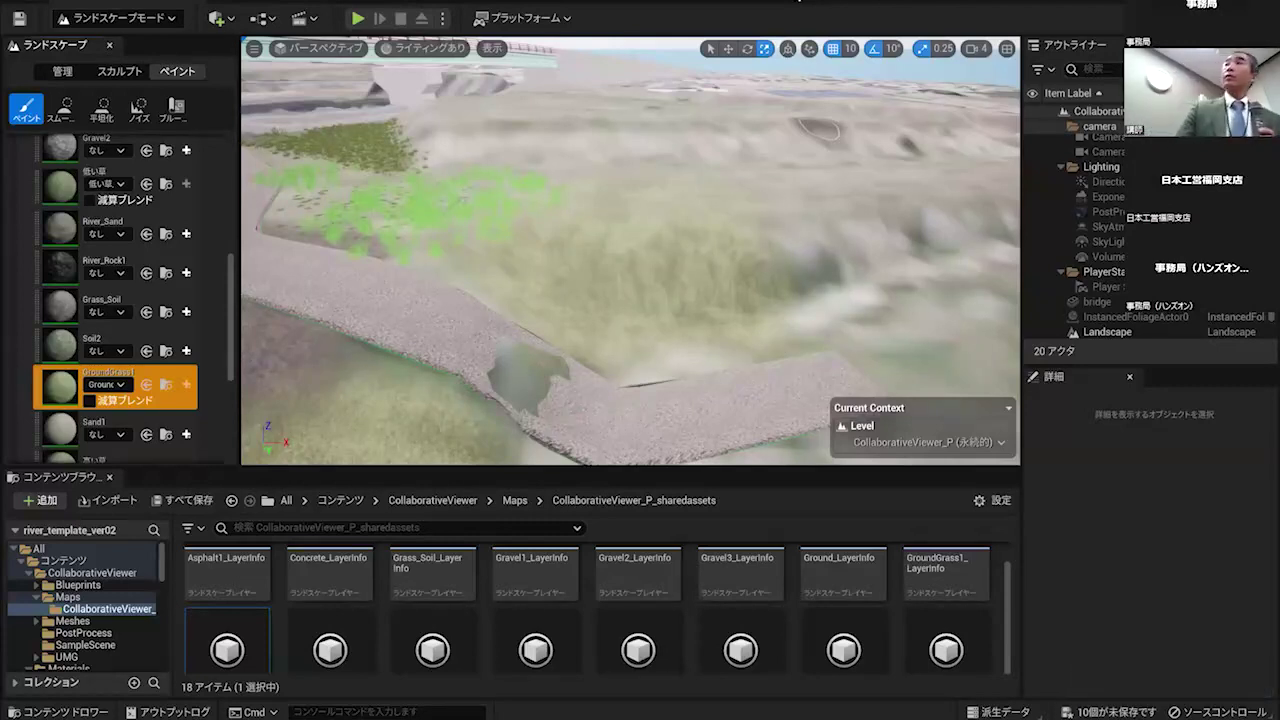
- View the whole painted roadside with the bridge behind it and switch to the ハンズオンのまとめ presentation slide
right_drag(640, 308, 513, 308)
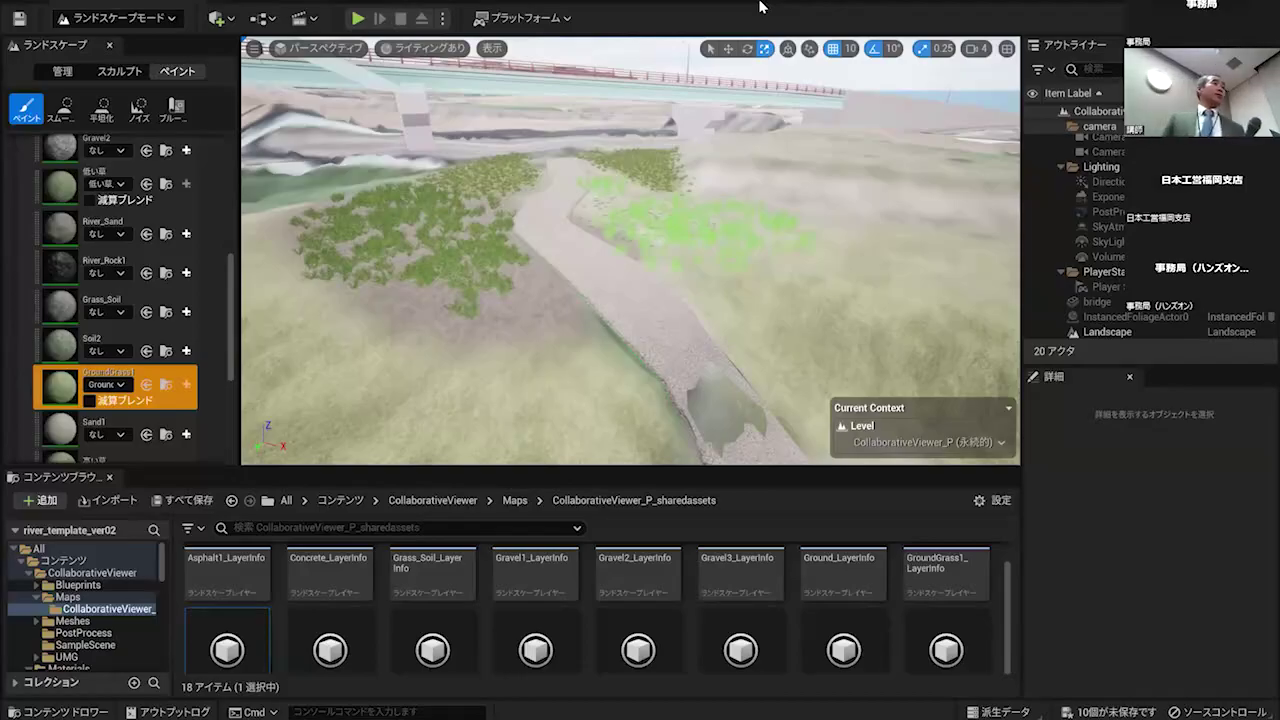
key(alt+Tab)
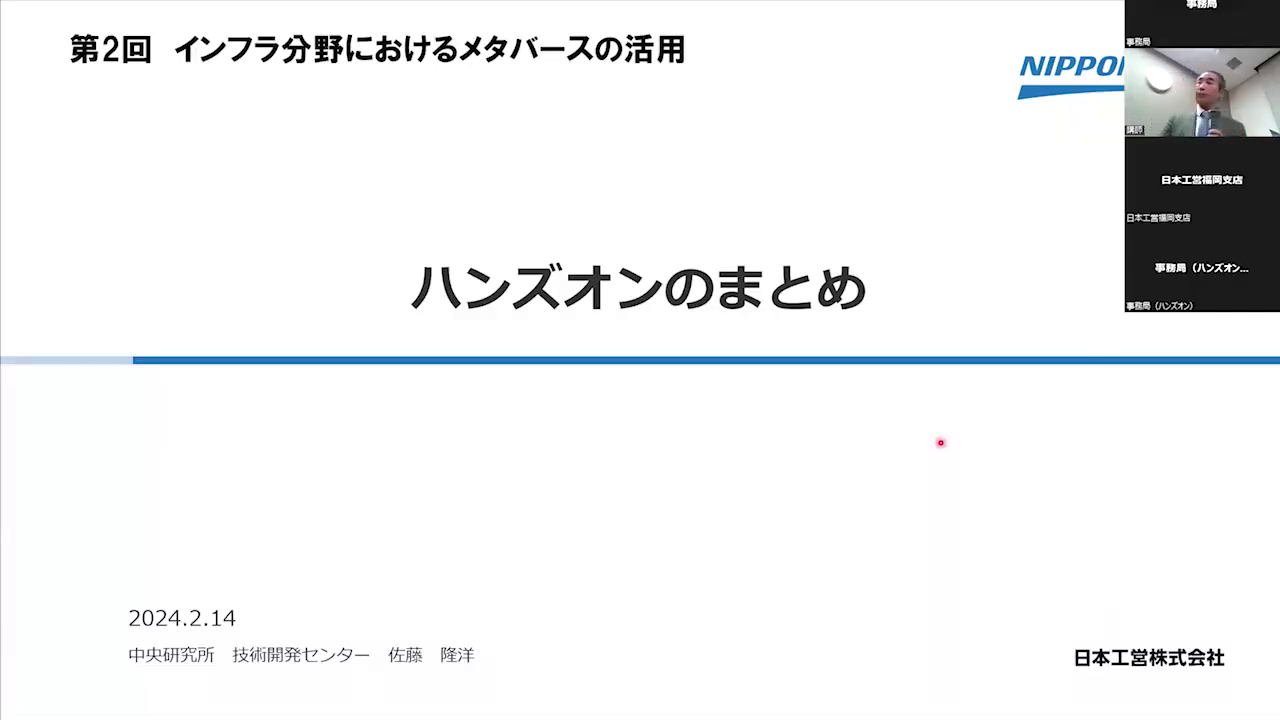